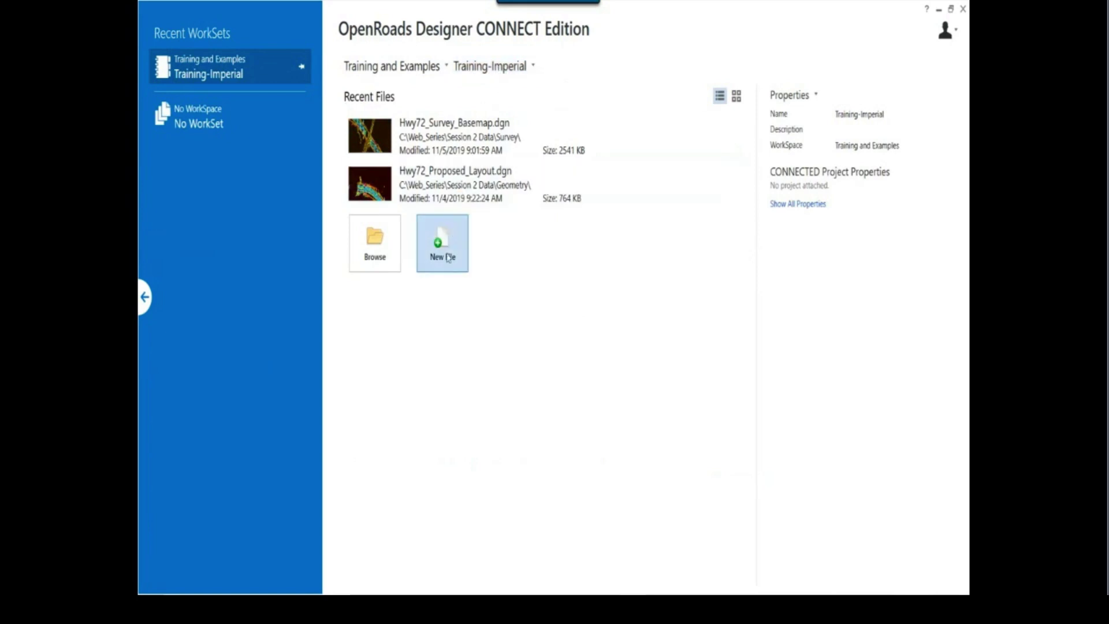
Start a new DGN file named Prop_Geometry, using Hwy72_Seed_2D.dgn as its seed file.
click(448, 257)
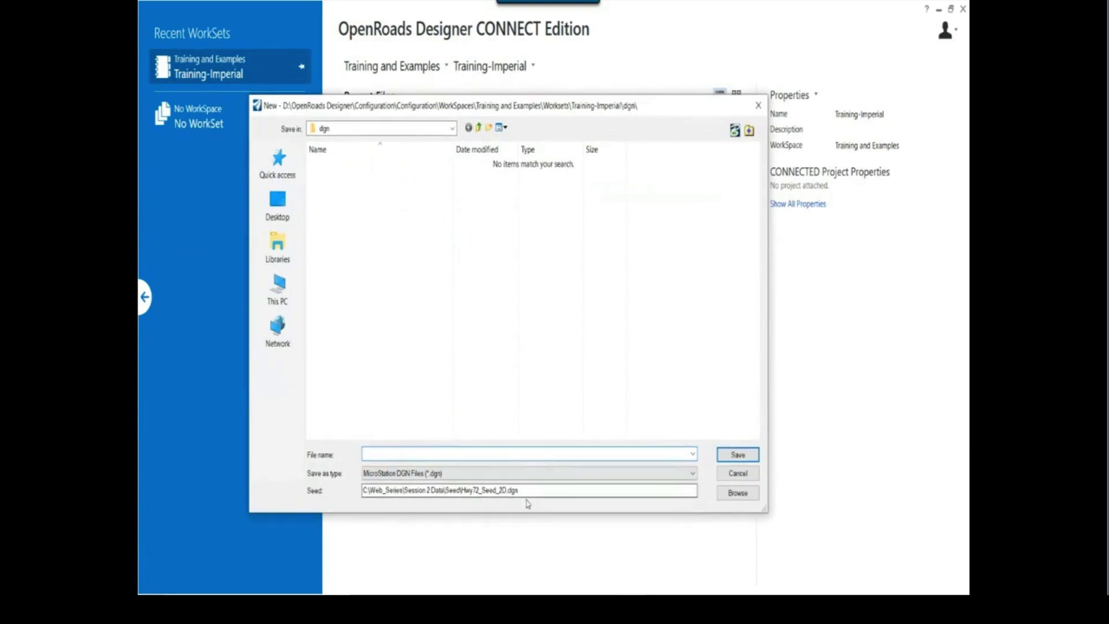
click(511, 492)
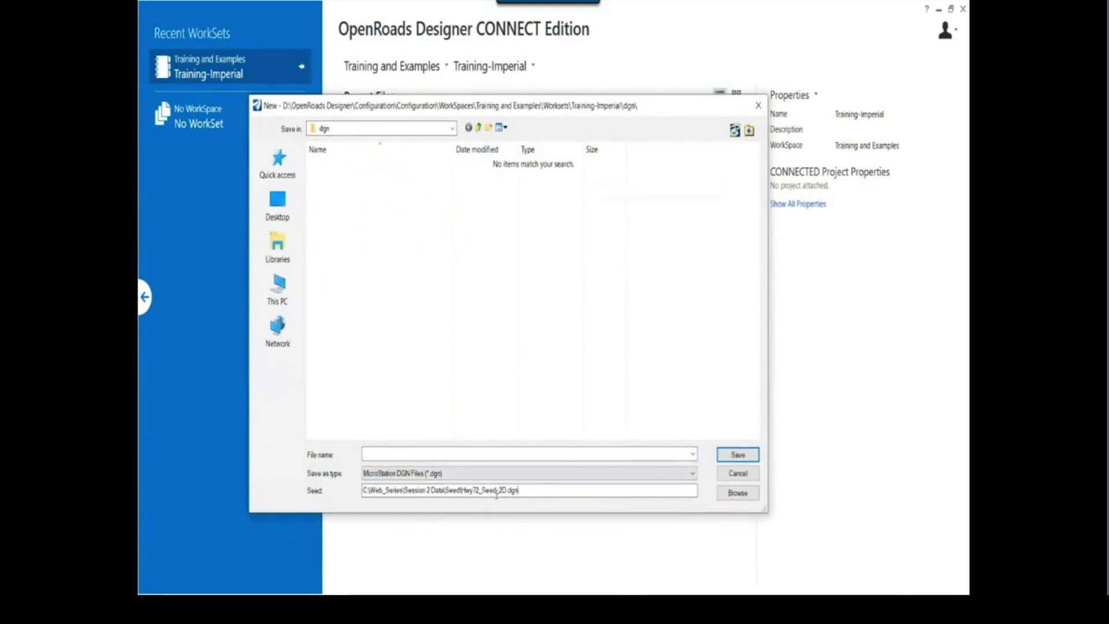
drag(463, 490, 555, 506)
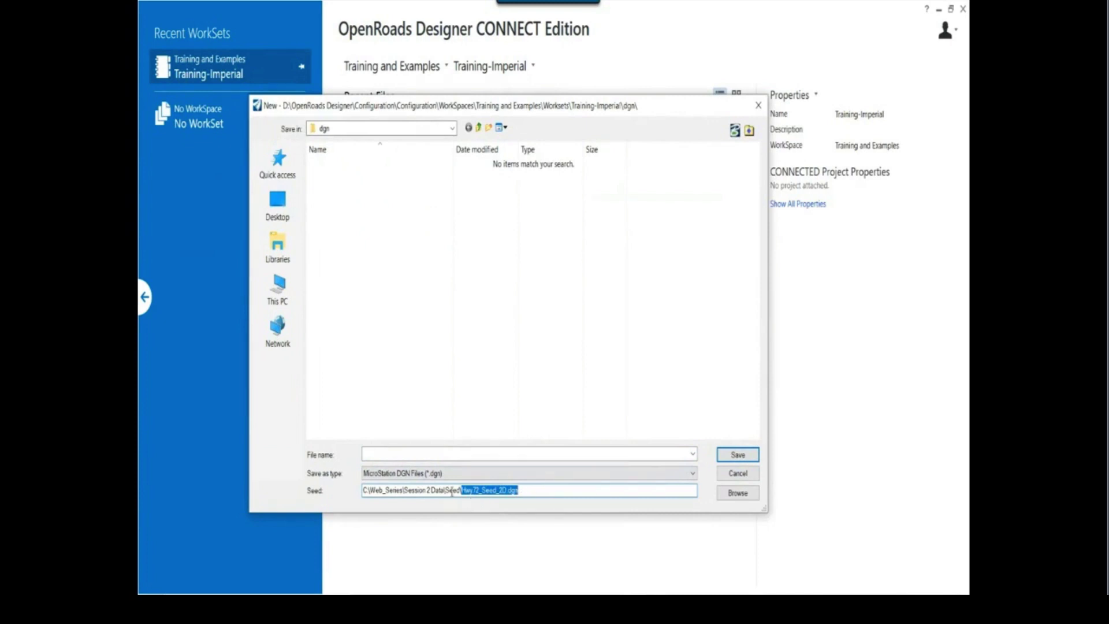
click(500, 495)
click(552, 449)
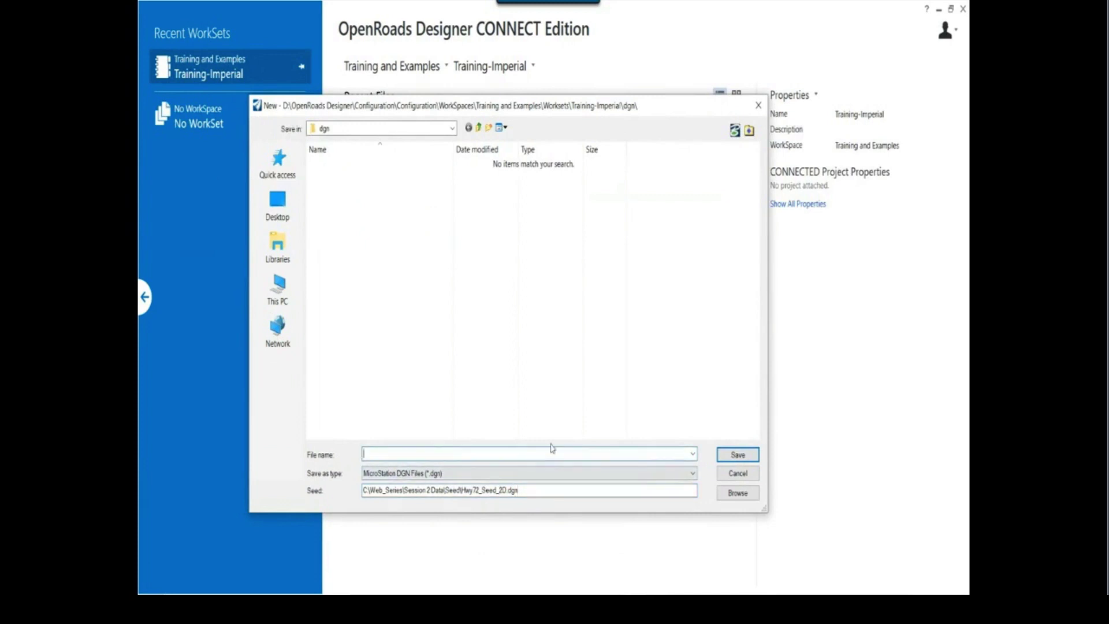
text(Prop)
text(_)
text(Geometyt)
text(ry)
key(Tab)
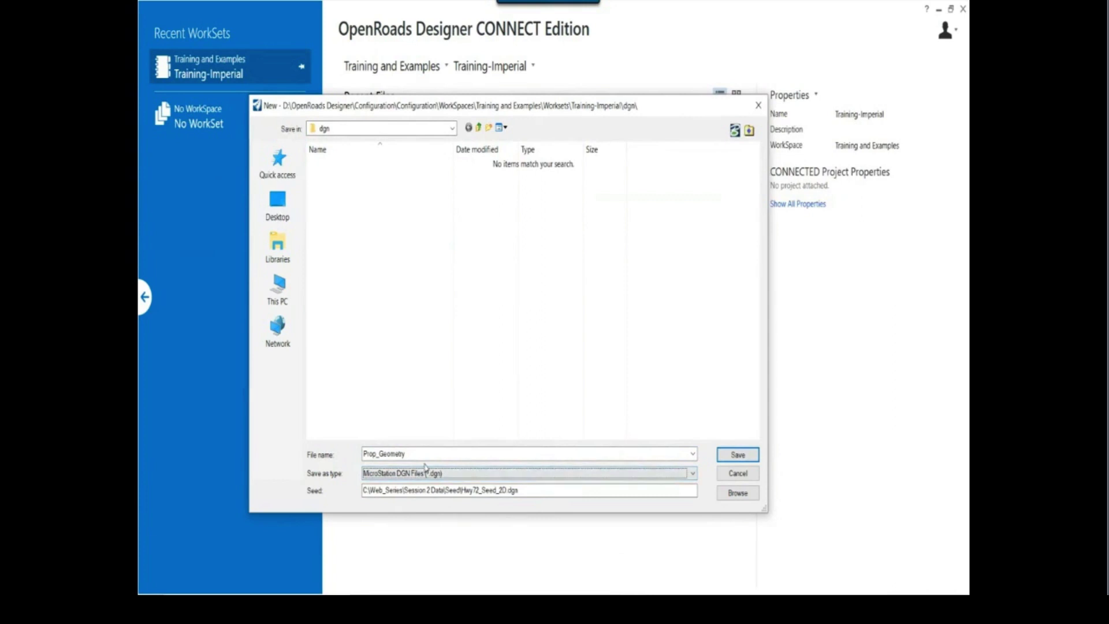
Save the new design file in the folder C:\Web_Series\Session 2 Data.
click(453, 128)
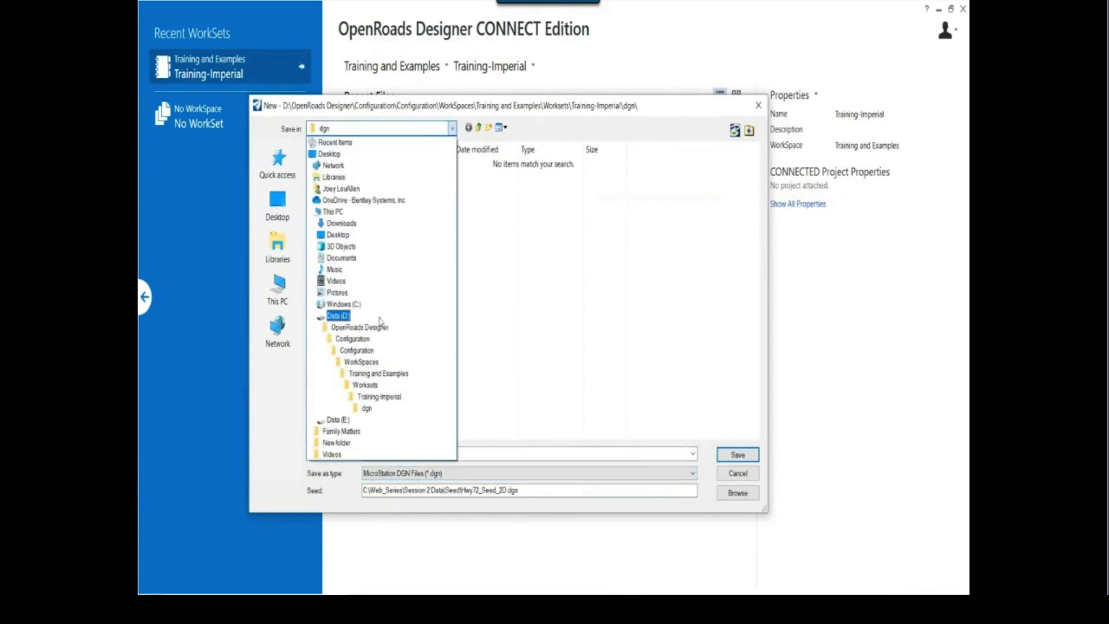
click(342, 304)
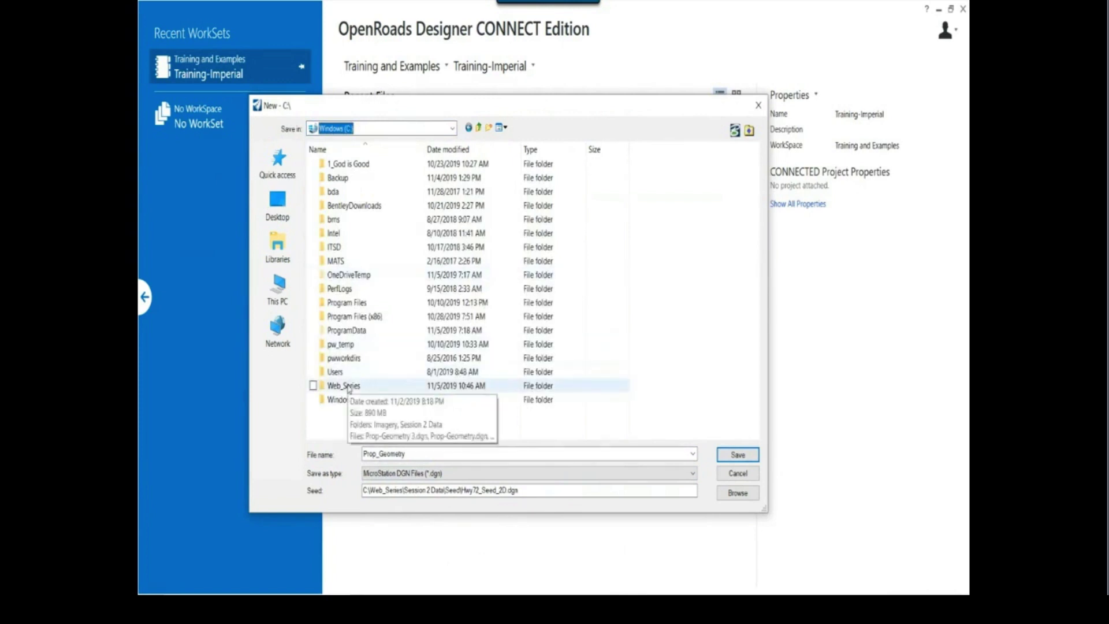
double_click(348, 387)
double_click(372, 179)
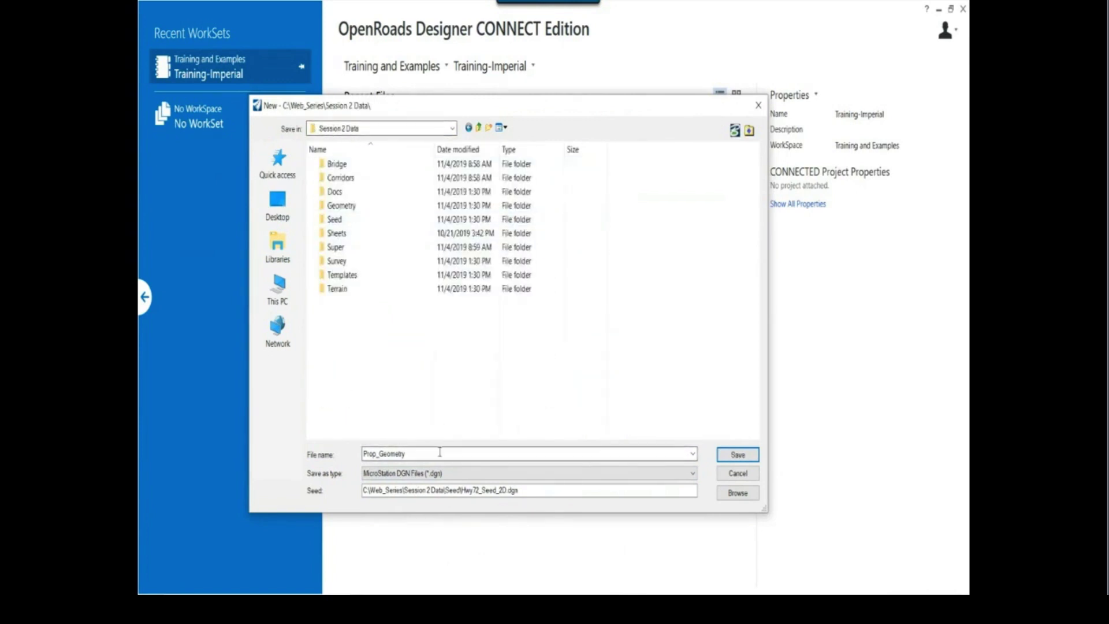
double_click(458, 453)
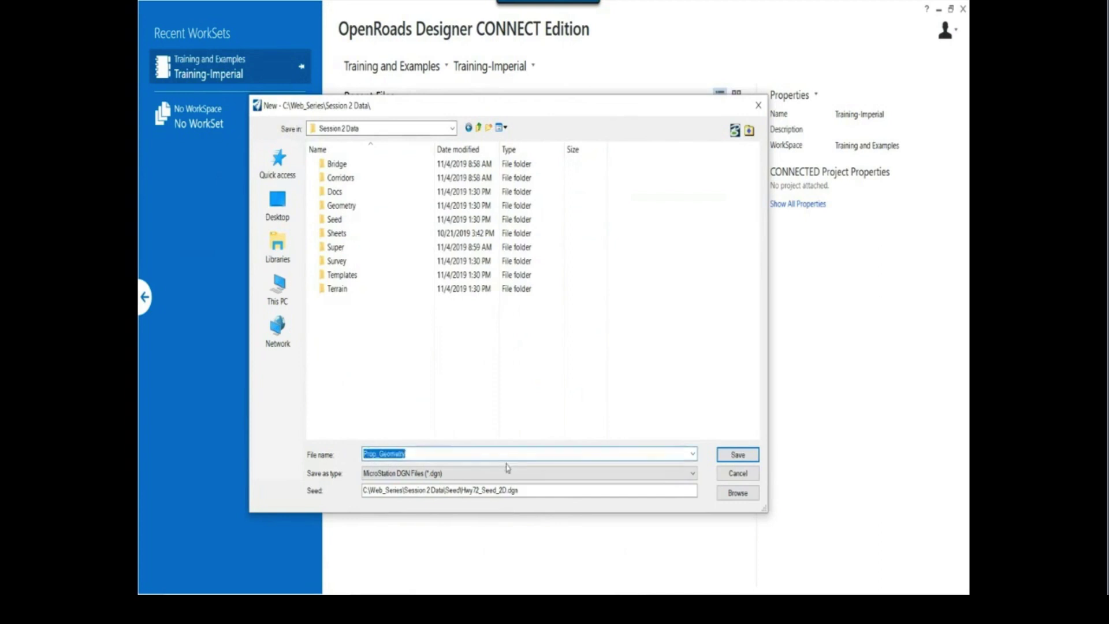
click(729, 456)
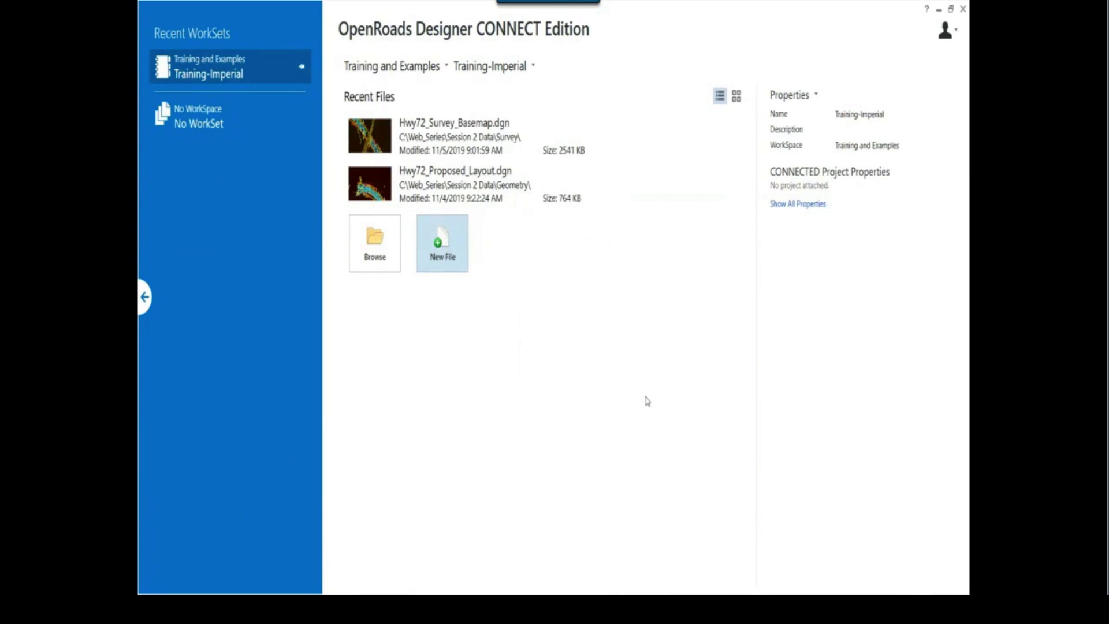
Switch to the presentation, examine the corridor cross sections along Hwy 72 up to the bridge in its video, and return to OpenRoads Designer.
key(alt+Tab)
key(alt+Tab)
key(alt+Tab)
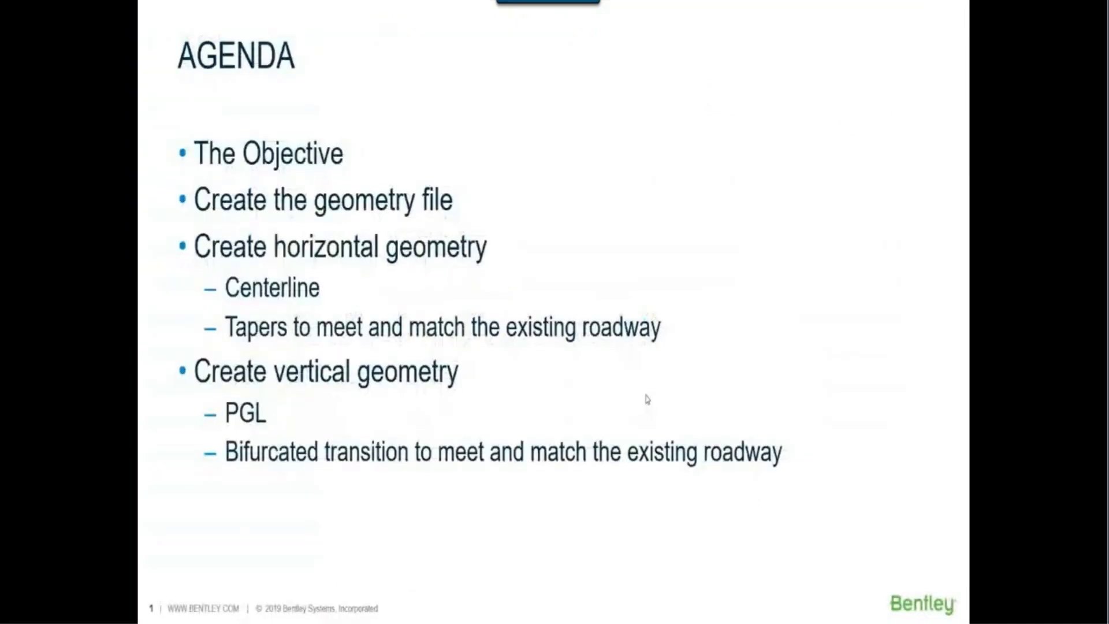
click(647, 400)
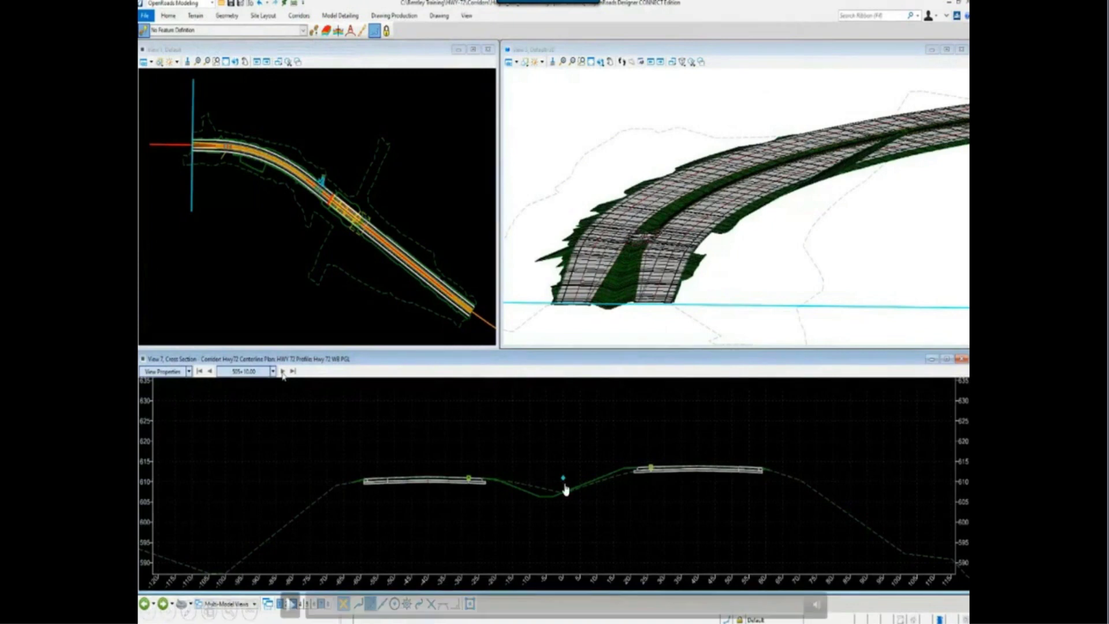
click(291, 604)
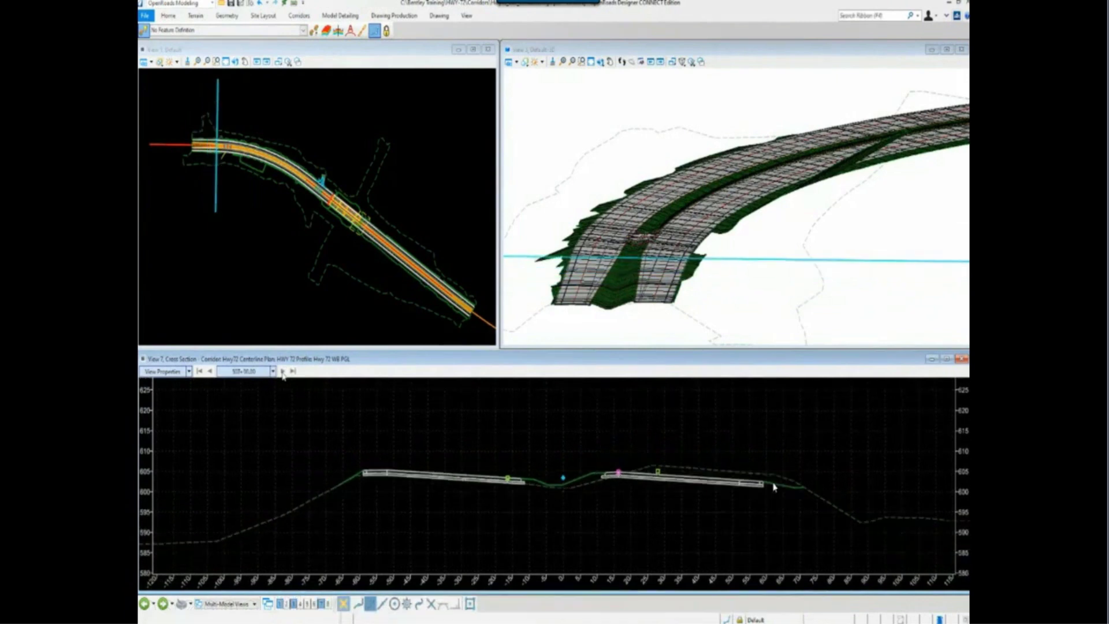
click(290, 604)
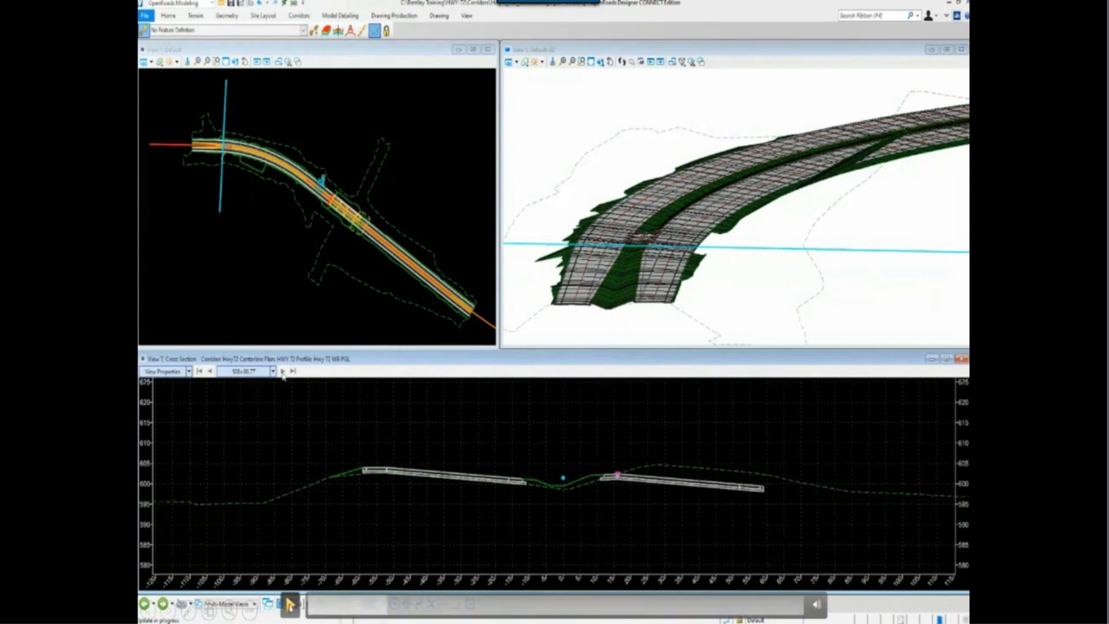
key(space)
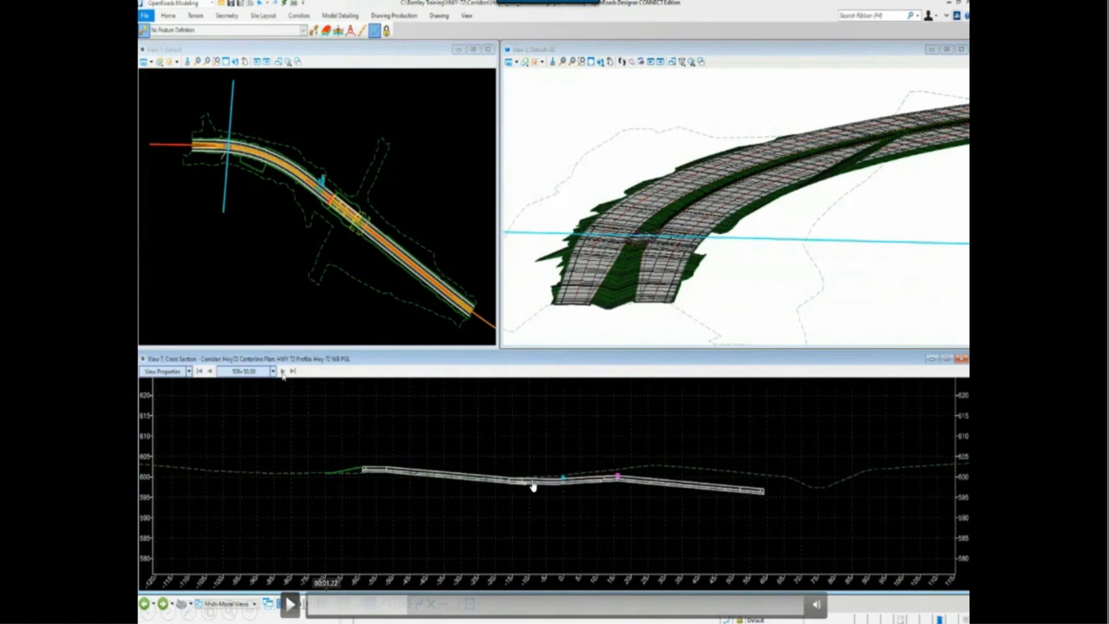
click(334, 610)
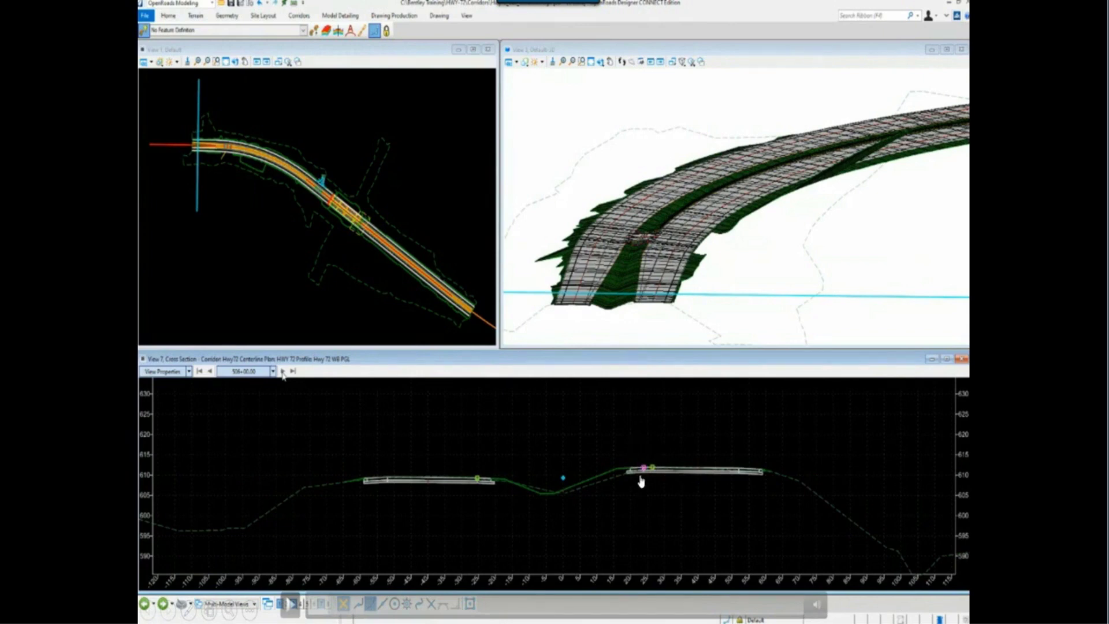
click(290, 604)
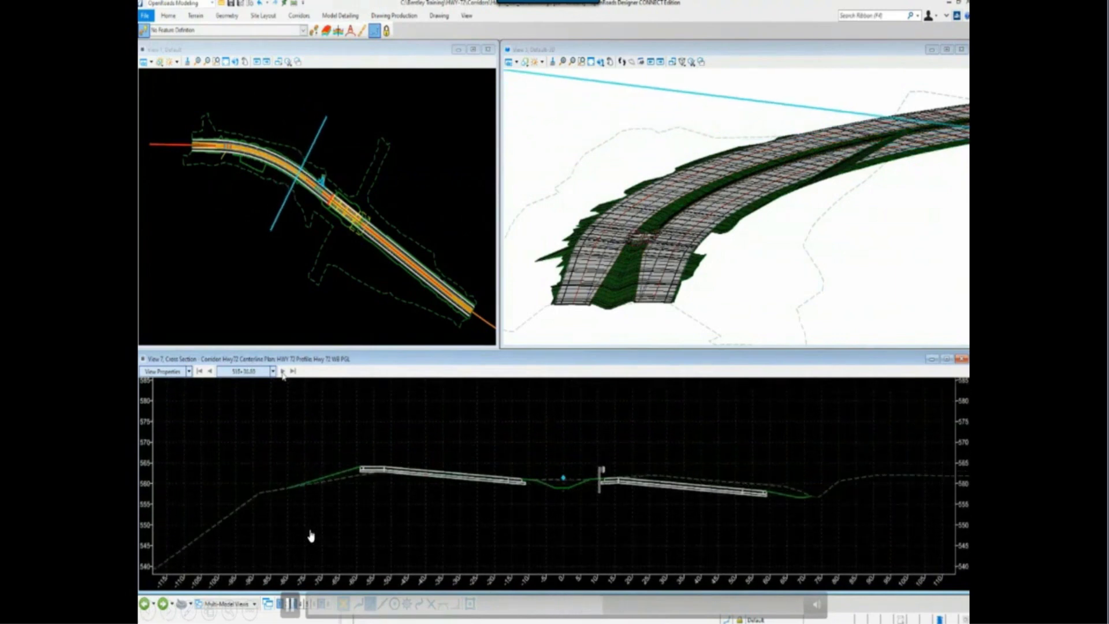
click(282, 371)
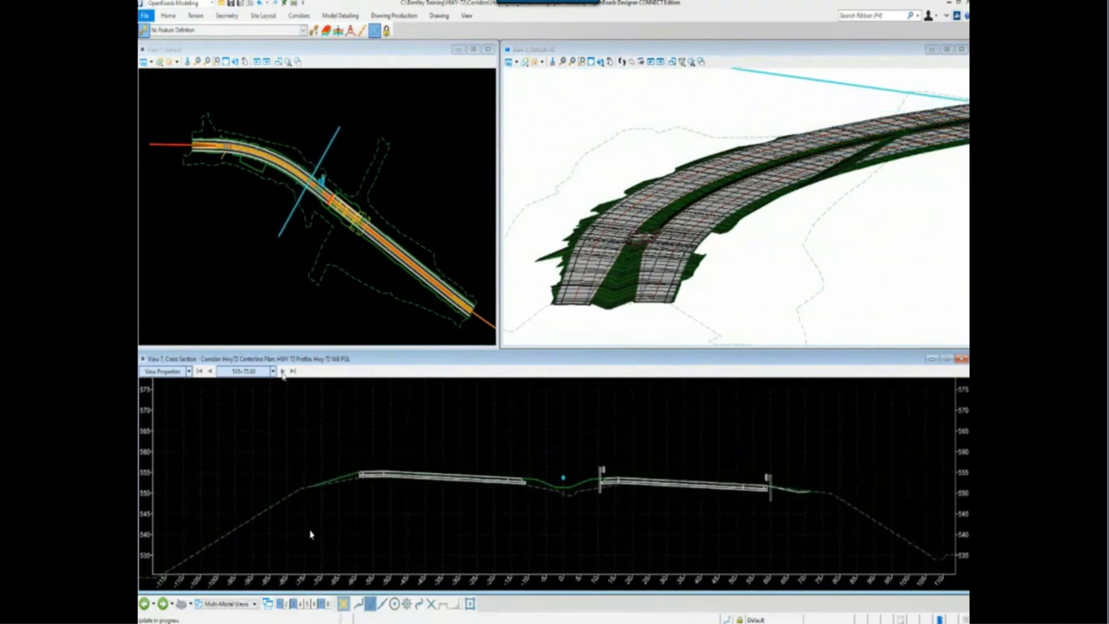
click(282, 371)
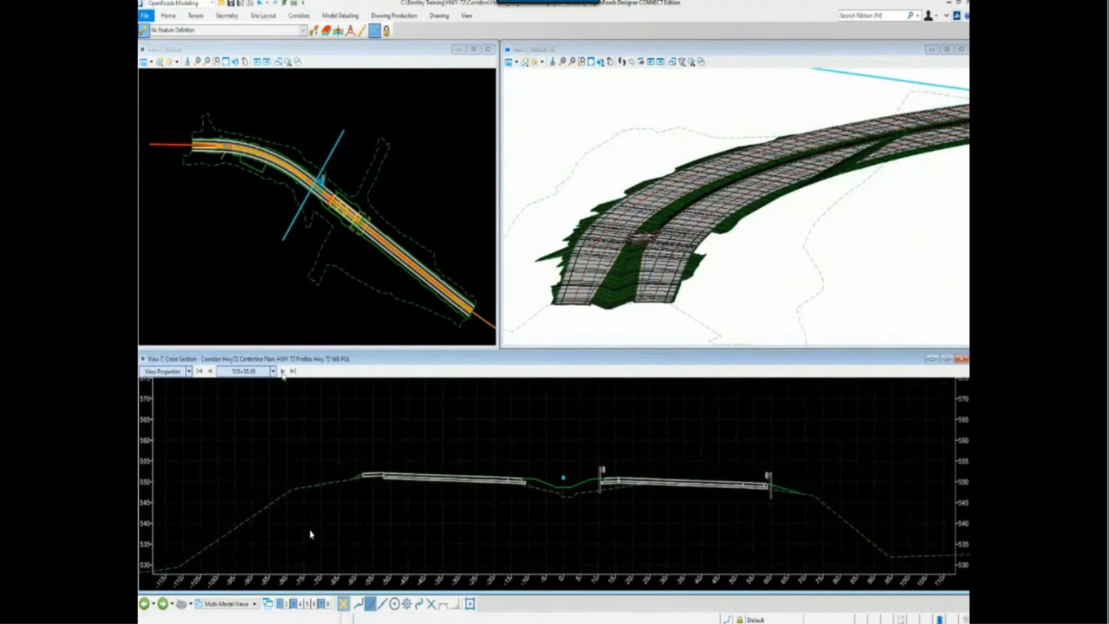
click(283, 371)
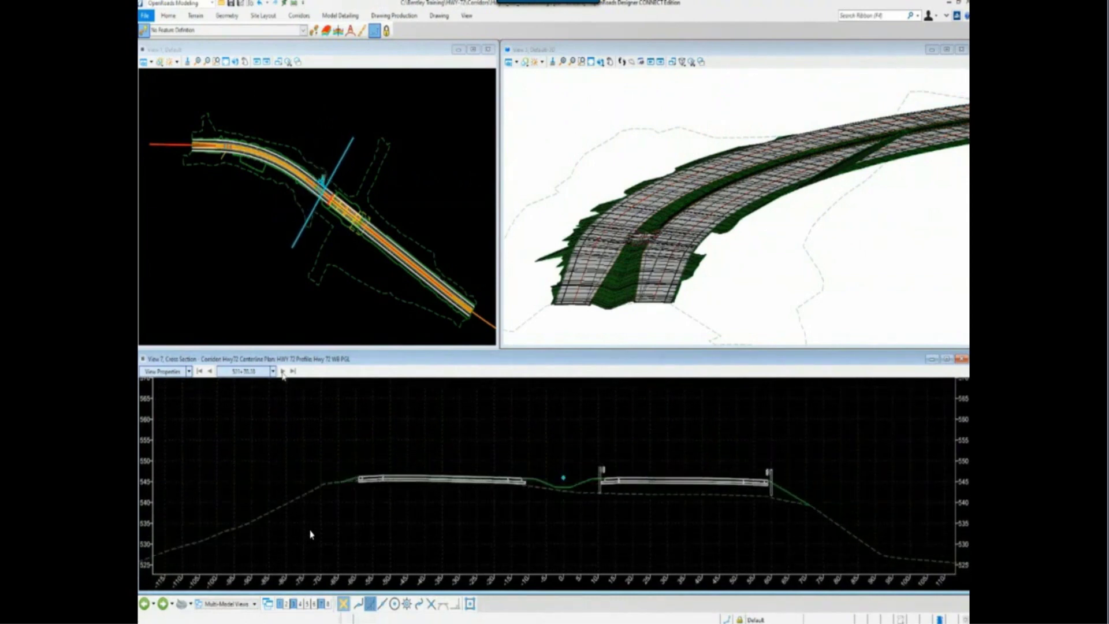
click(282, 371)
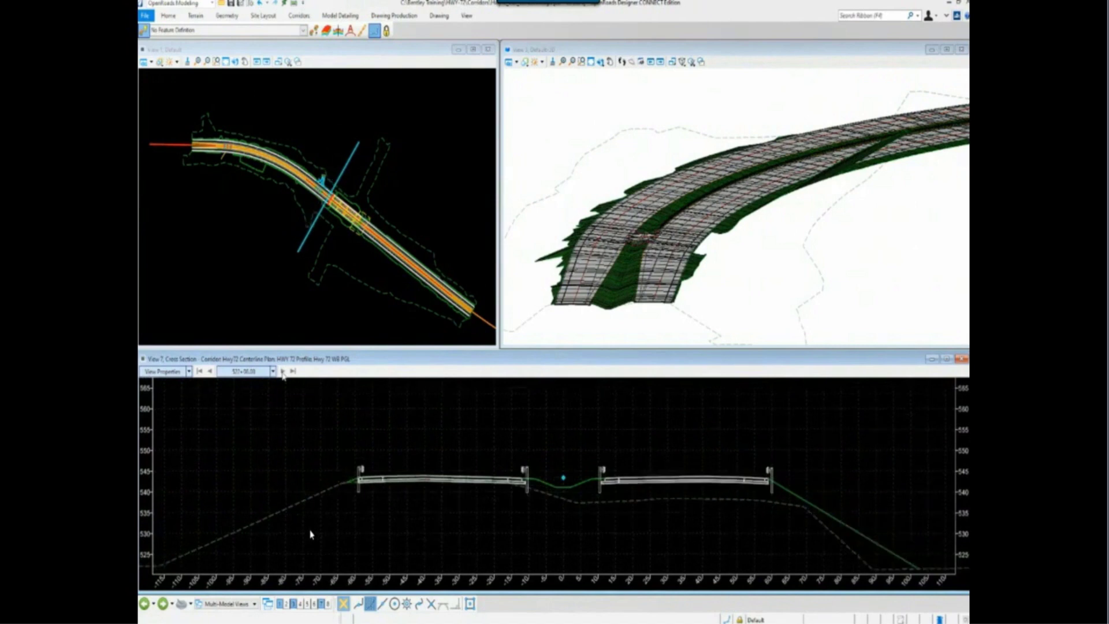
click(283, 371)
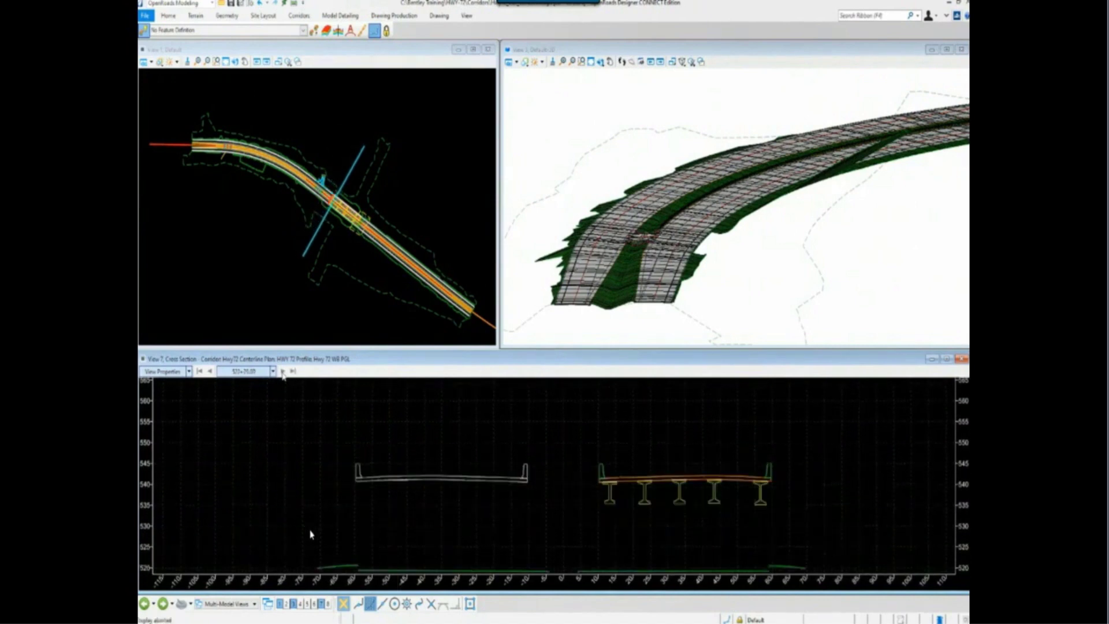
click(283, 371)
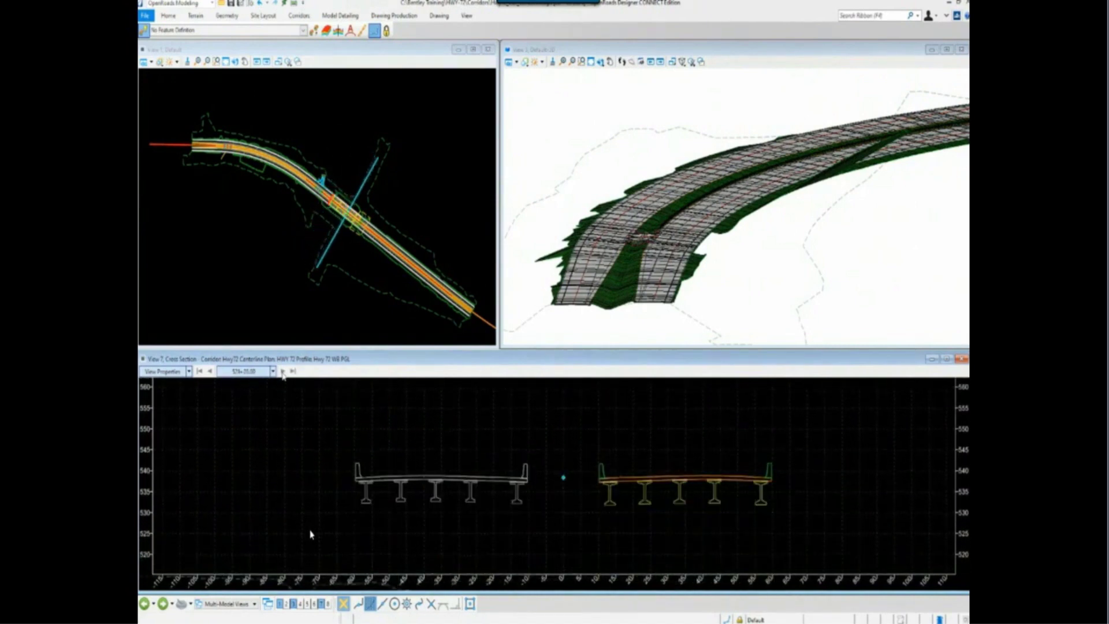
click(282, 371)
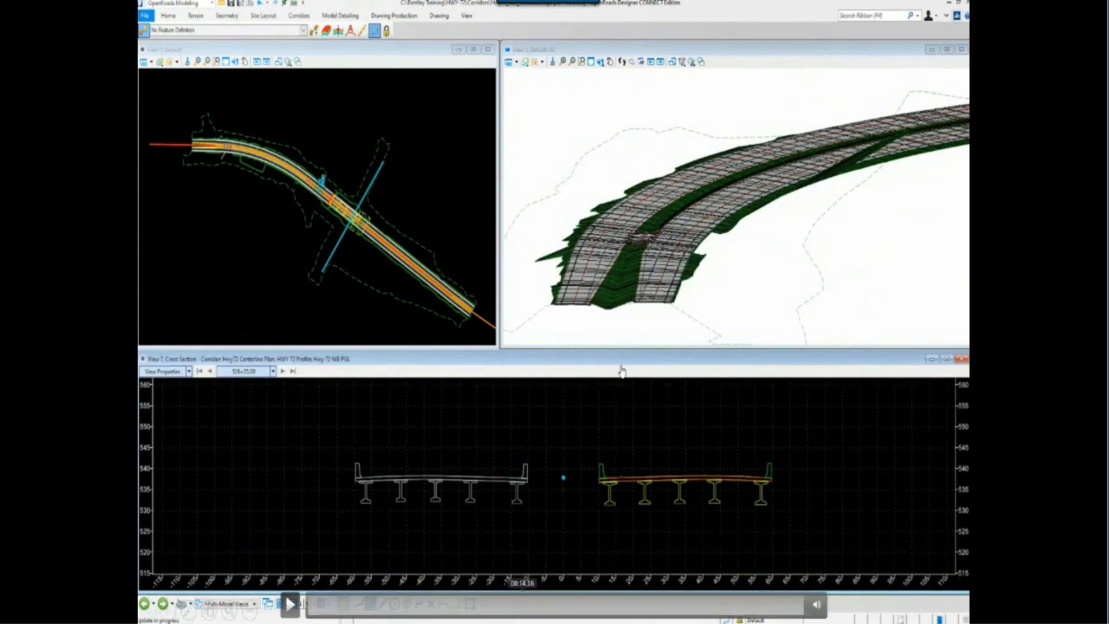
key(alt+Tab)
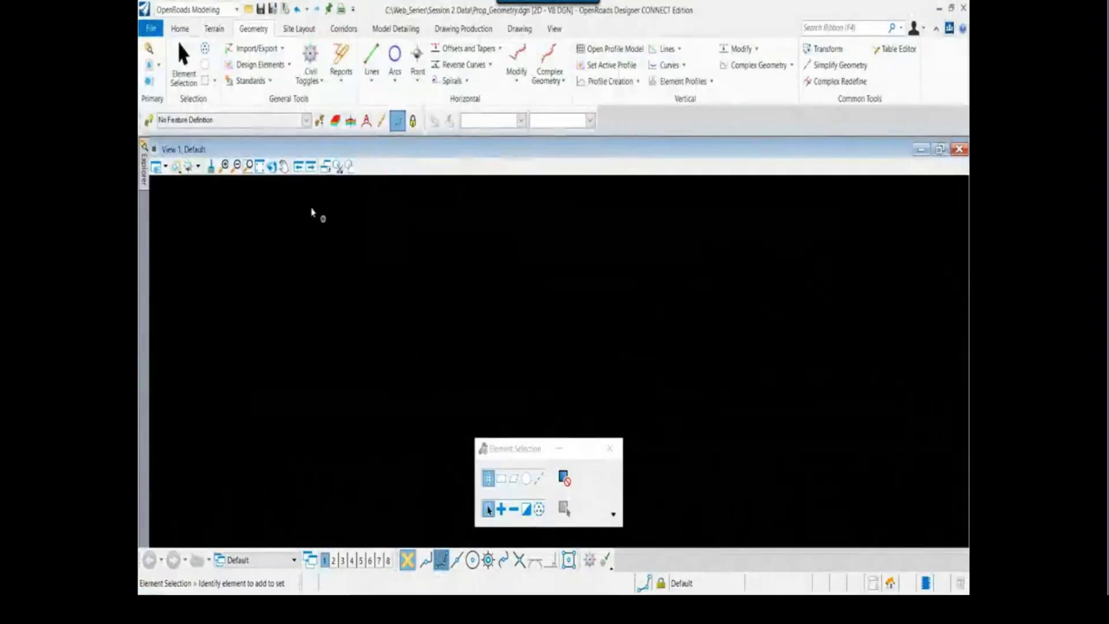
Start attaching references to Prop_Geometry.dgn and browse to the Survey folder in Session 2 Data.
click(259, 166)
drag(512, 490, 623, 296)
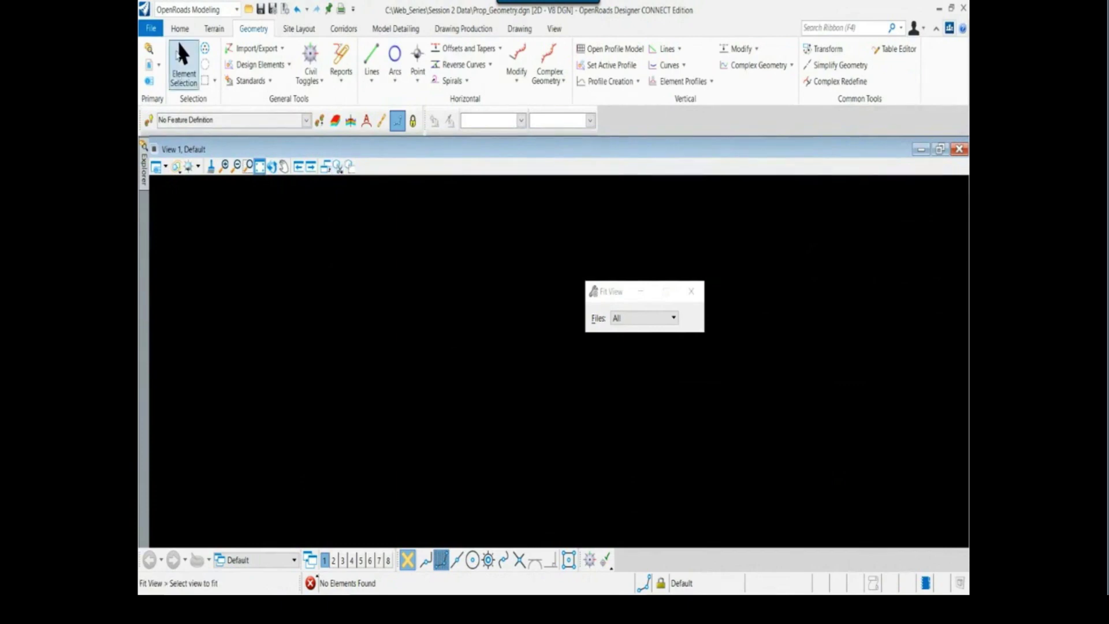
click(180, 31)
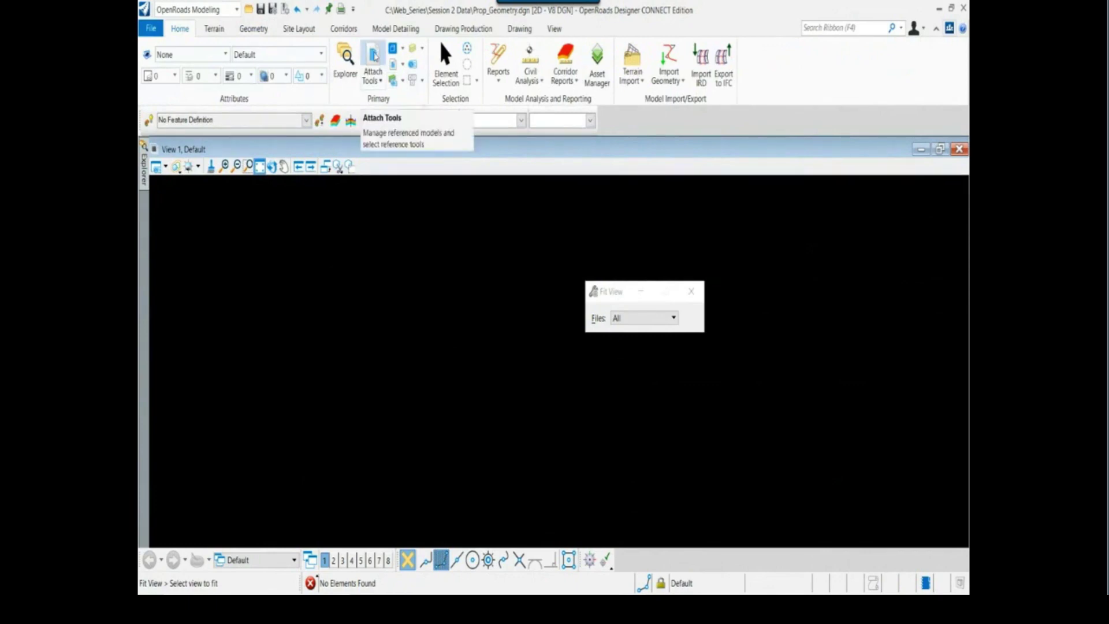
click(373, 55)
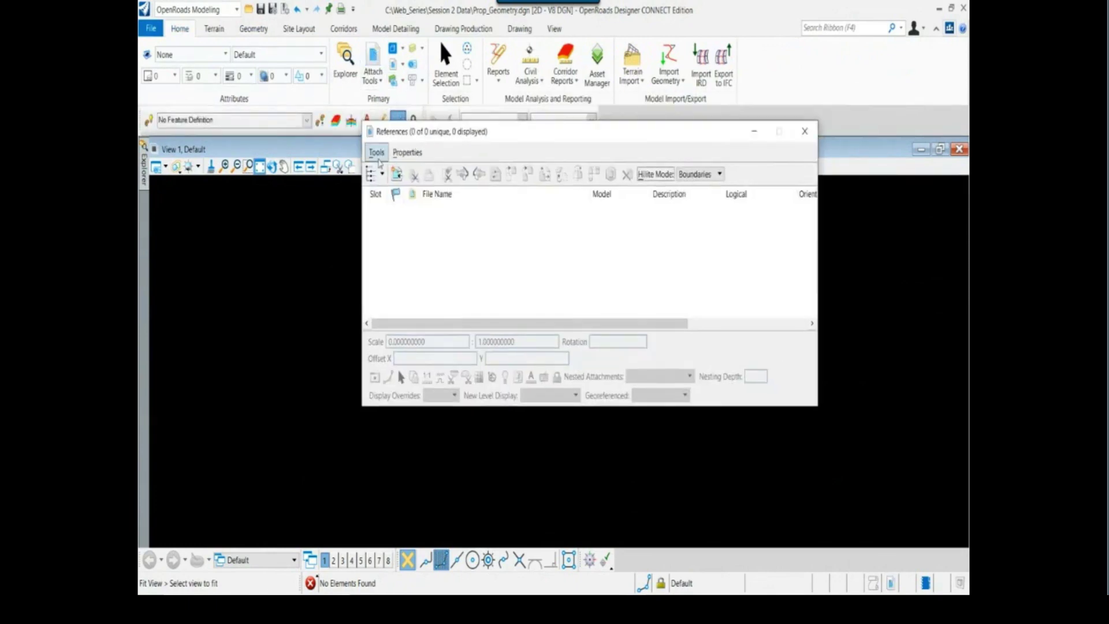
click(377, 151)
click(384, 171)
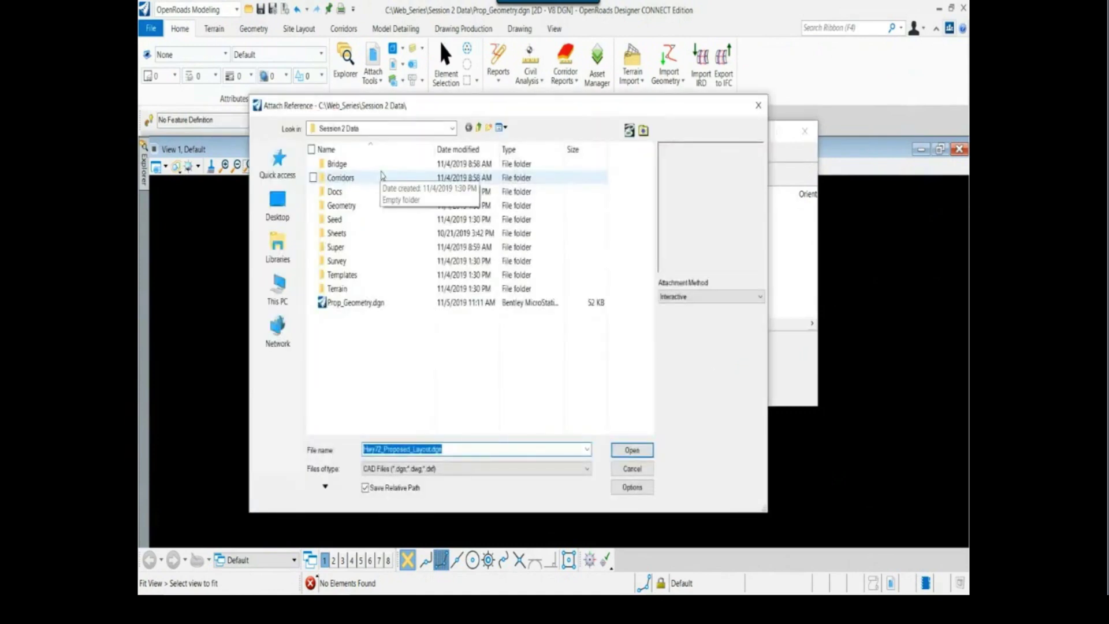
double_click(347, 262)
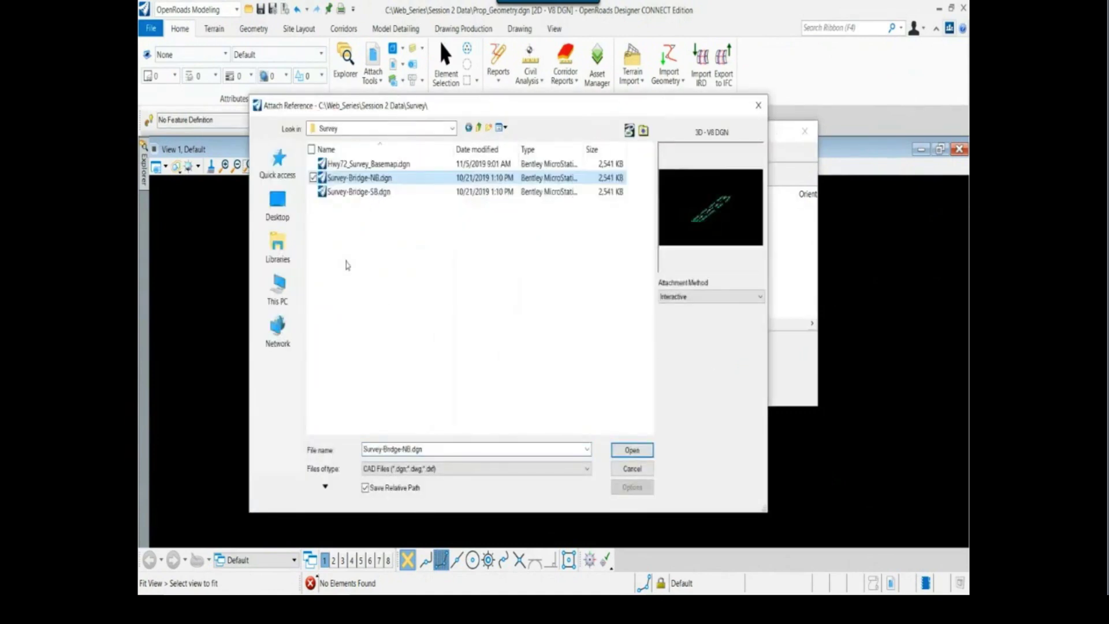
Attach Hwy72_Survey_Basemap.dgn, Survey-Bridge-NB.dgn and Survey-Bridge-SB.dgn together as references using the Coincident World method, and fit the view to them.
click(395, 165)
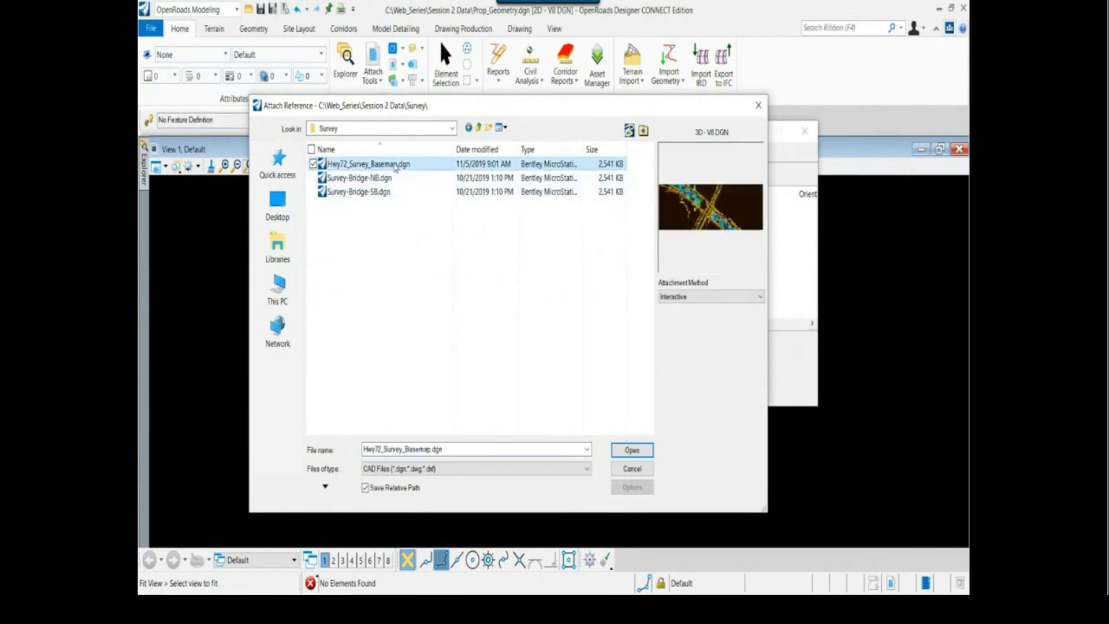
shift+click(390, 192)
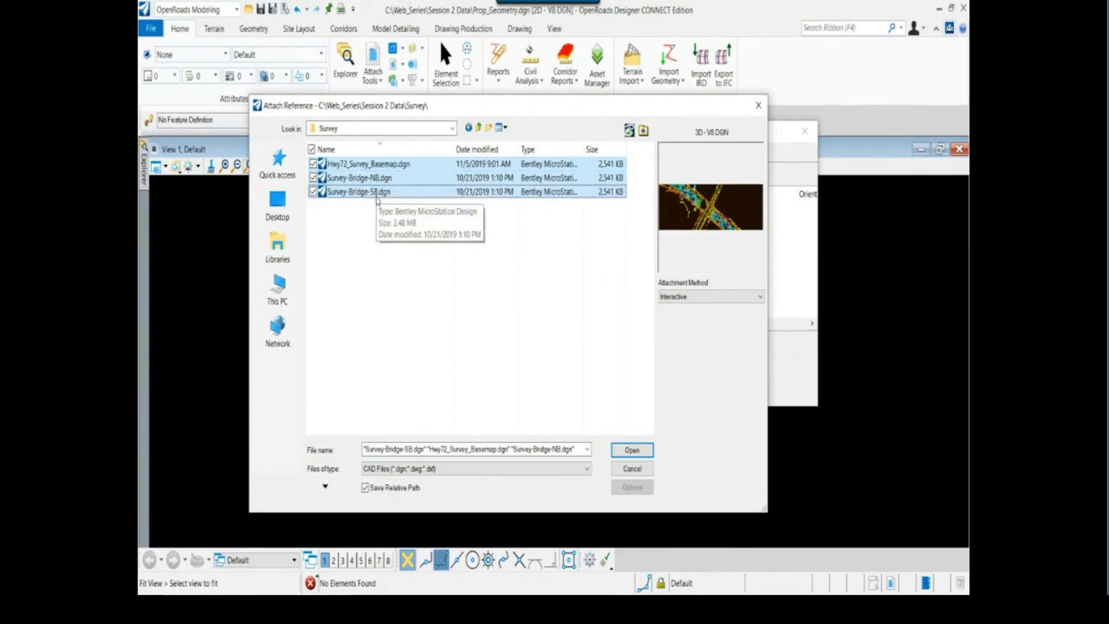
click(709, 297)
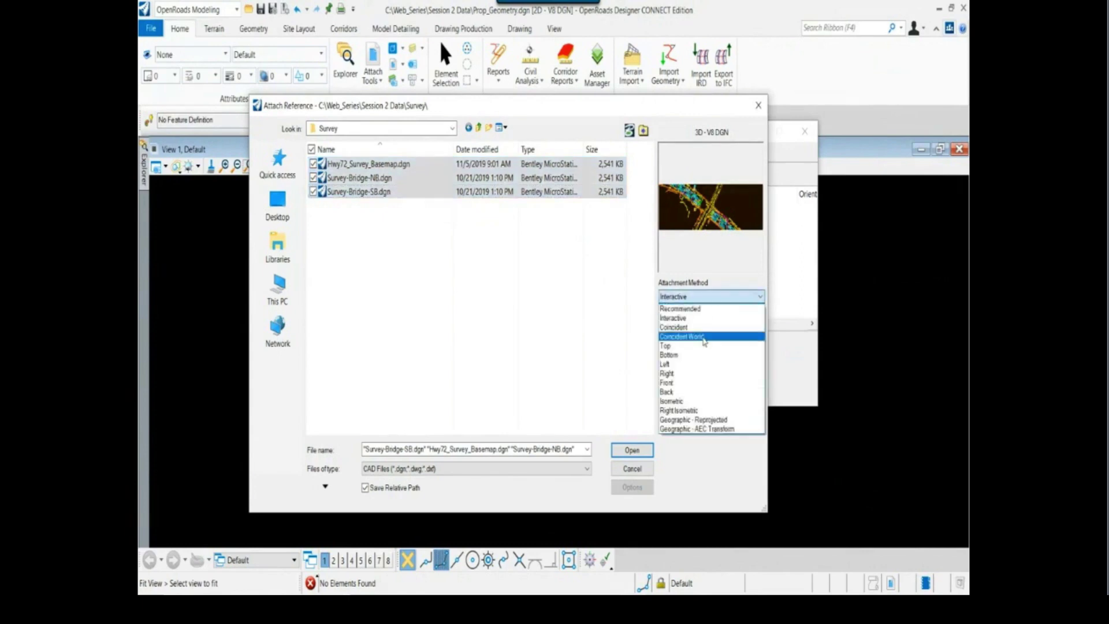
click(693, 331)
click(632, 450)
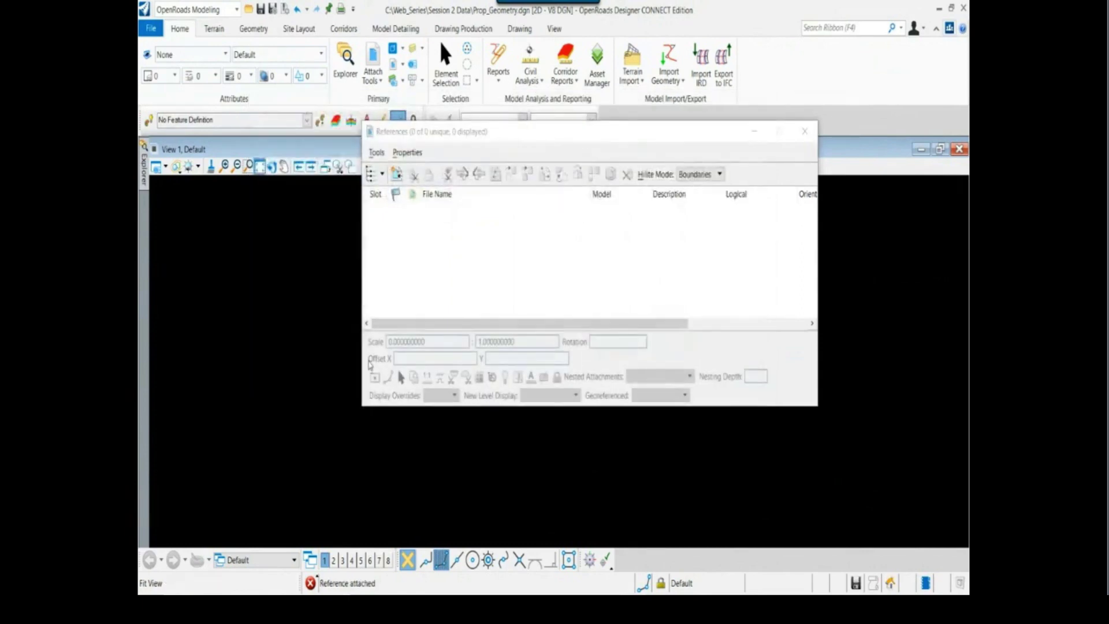
click(260, 167)
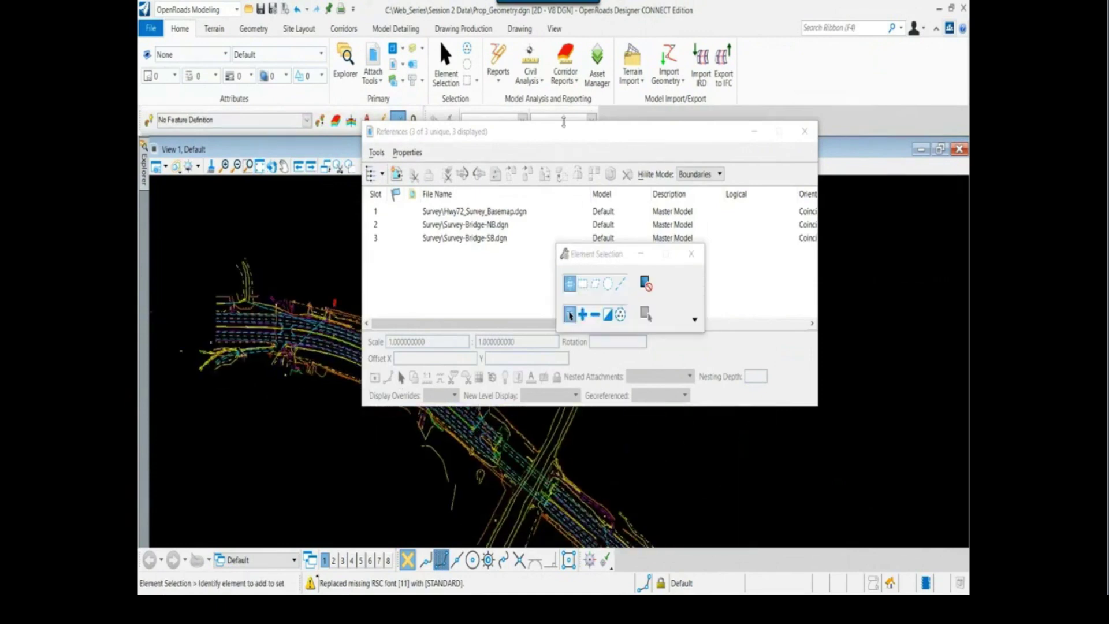
Switch to the Reality Modeling workflow and check the geographic coordinate system assigned to Prop_Geometry.dgn.
drag(439, 132, 508, 114)
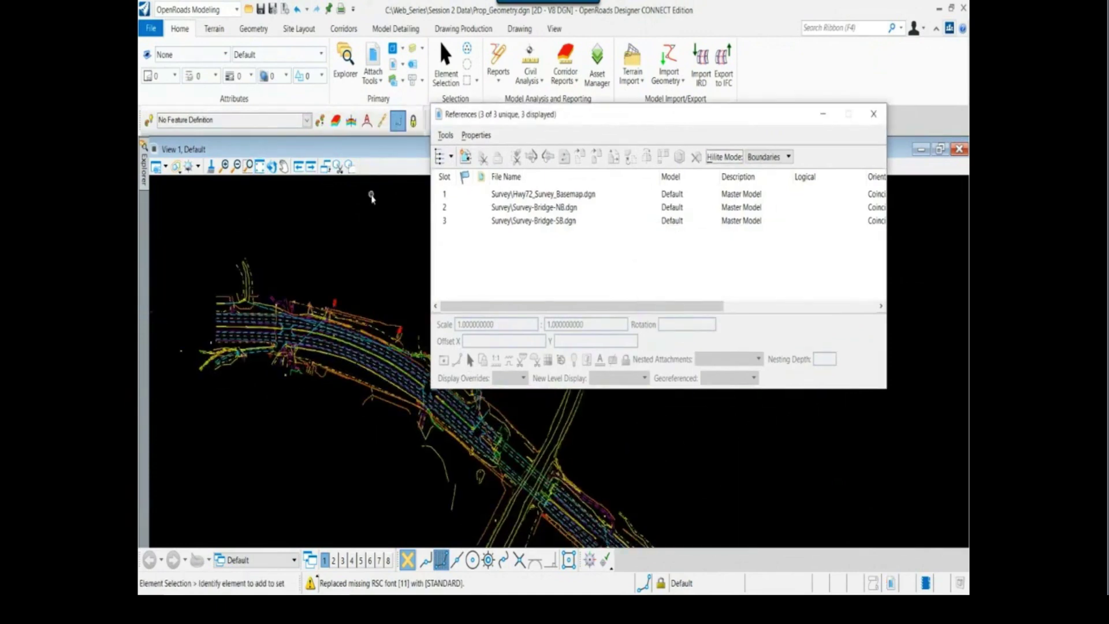
click(237, 14)
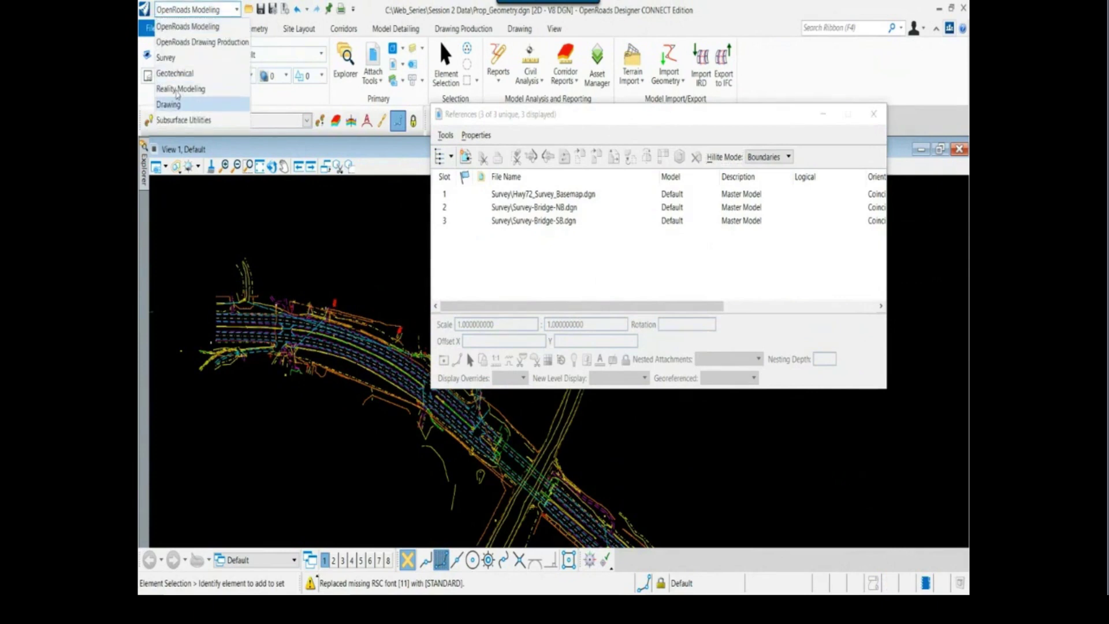
click(173, 103)
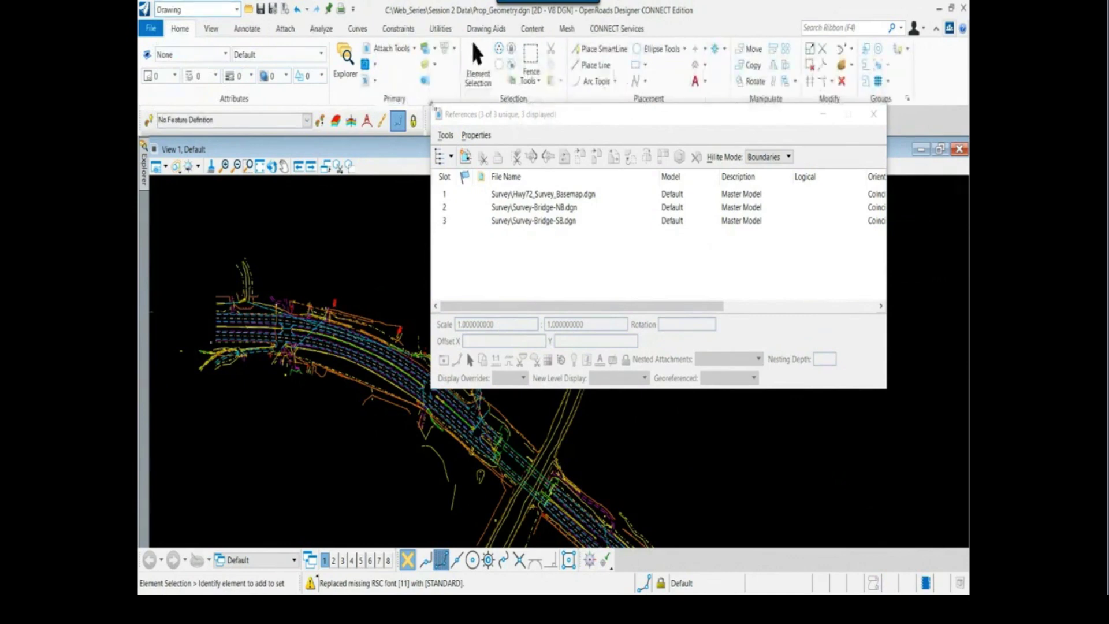
click(237, 9)
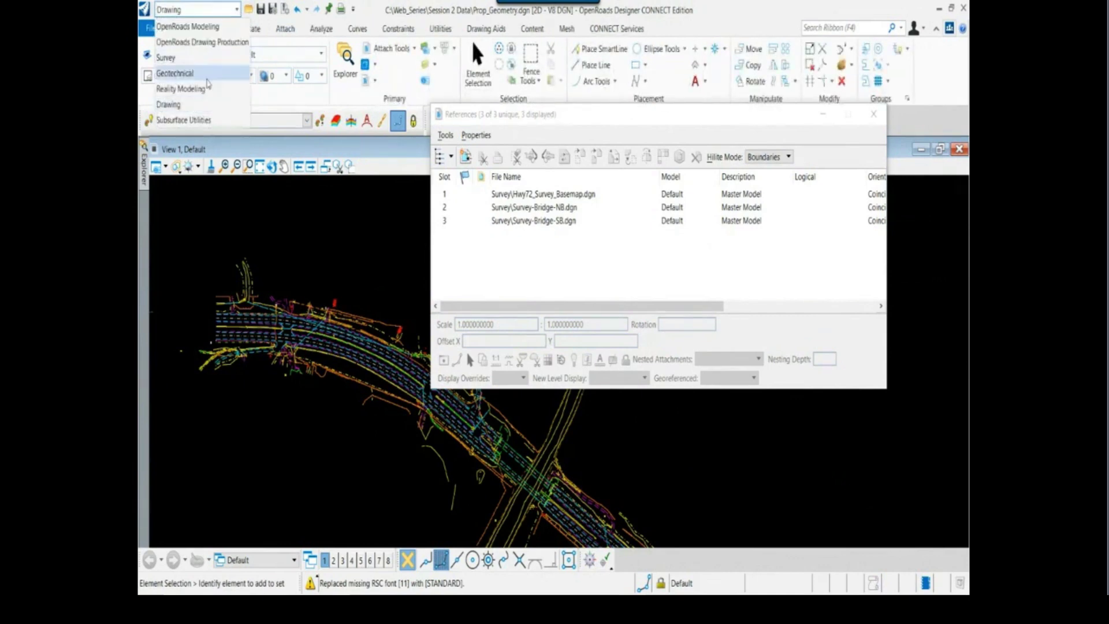
click(207, 95)
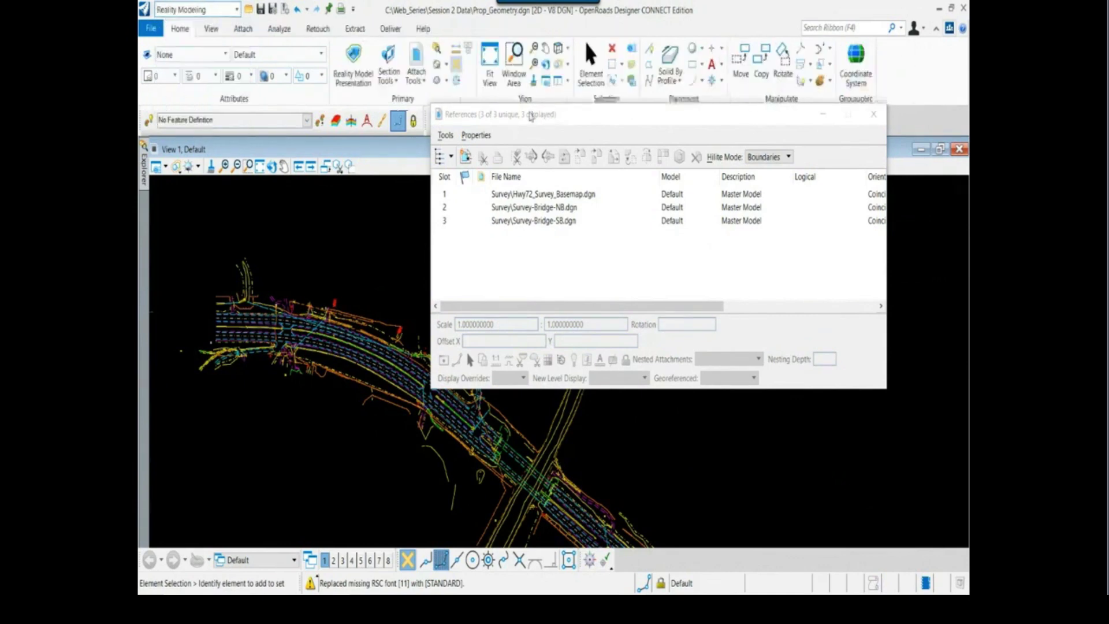
click(856, 67)
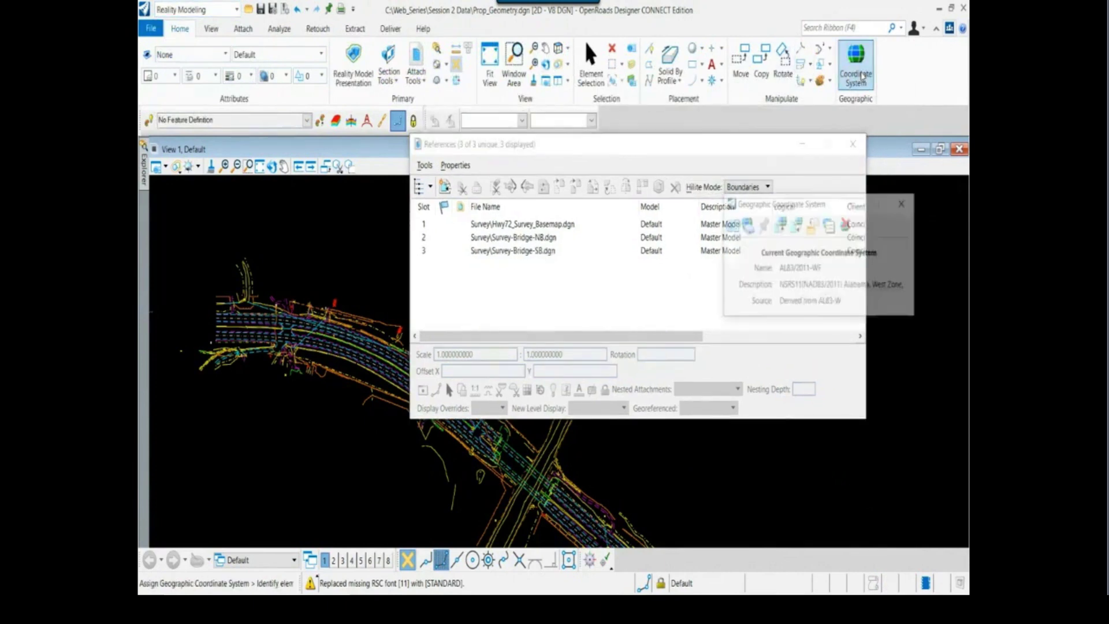
drag(824, 210, 341, 161)
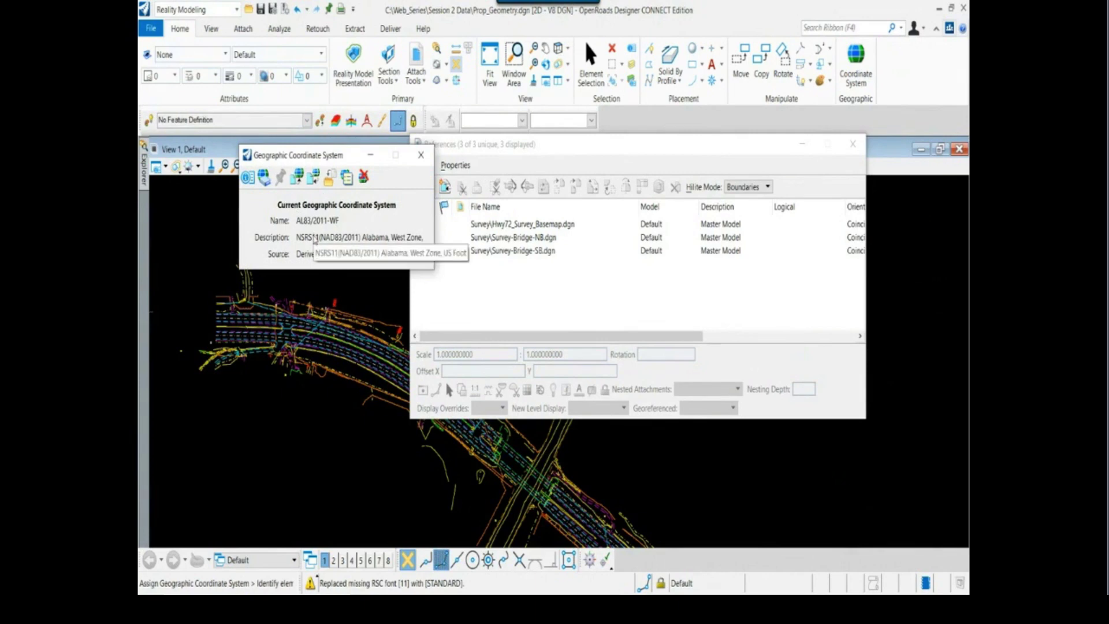
click(421, 154)
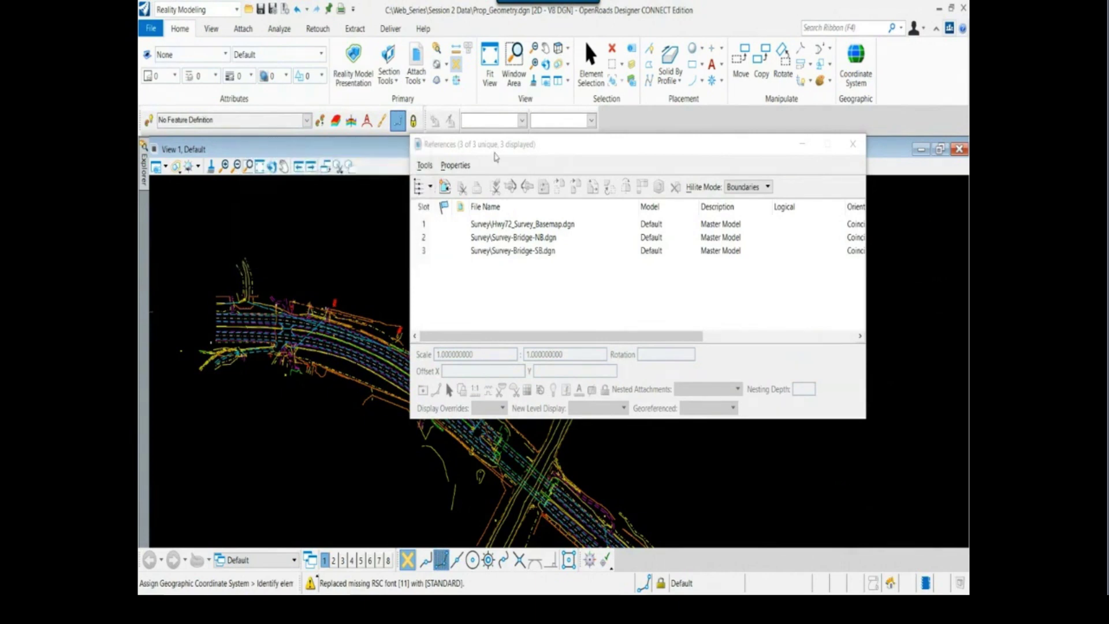
Attach Hwy72_TM_Existing.dgn from the Terrain folder as a reference using the Coincident World method.
drag(495, 159, 524, 147)
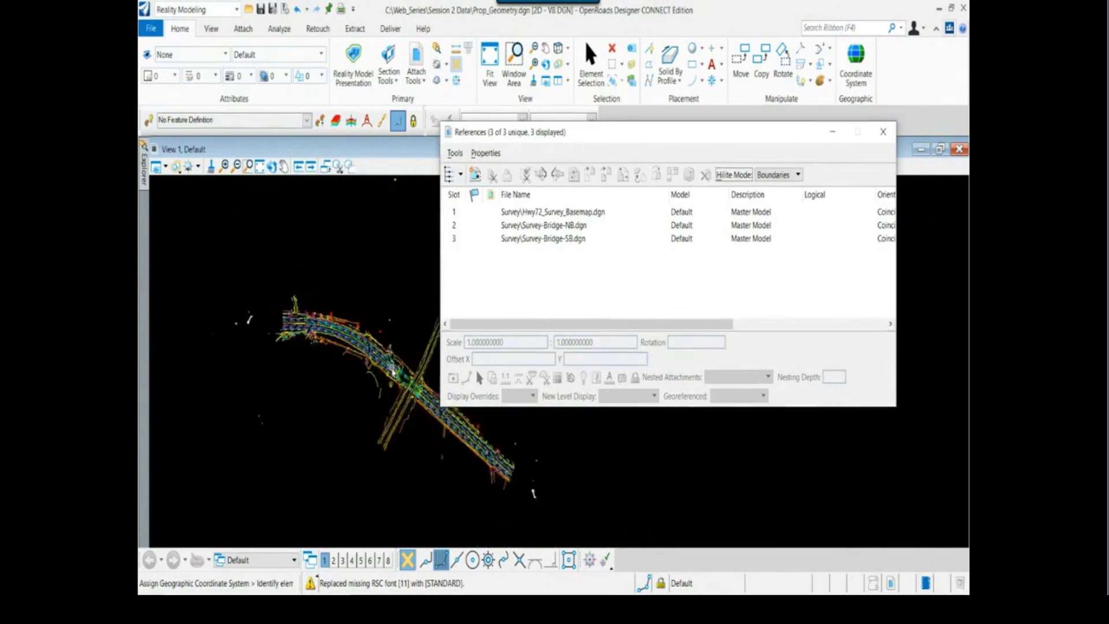
scroll(363, 382, up, 1)
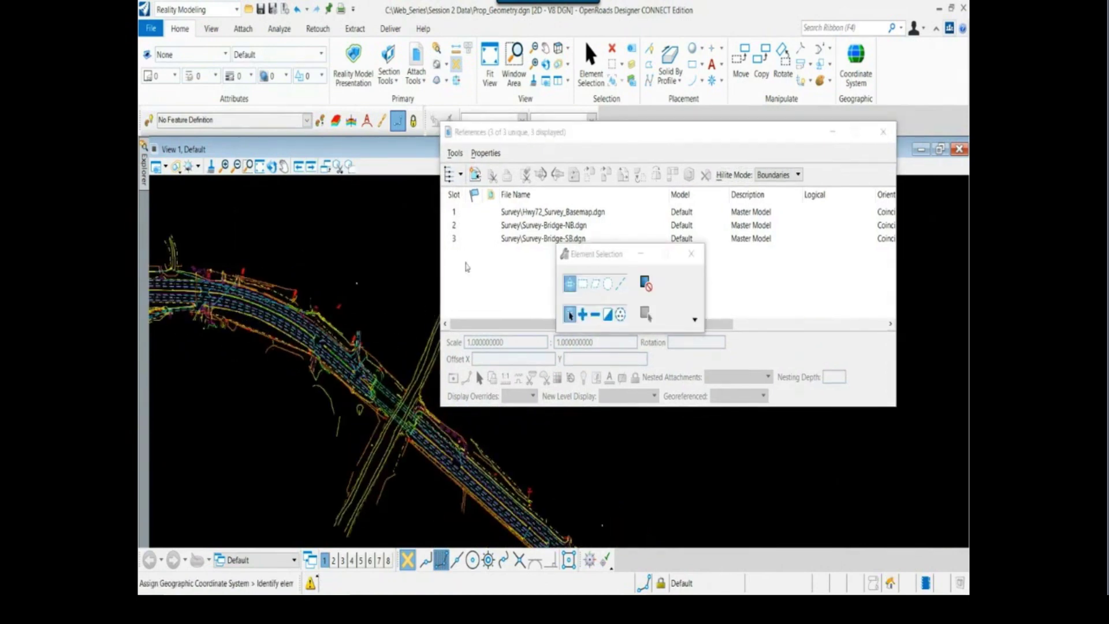
click(571, 134)
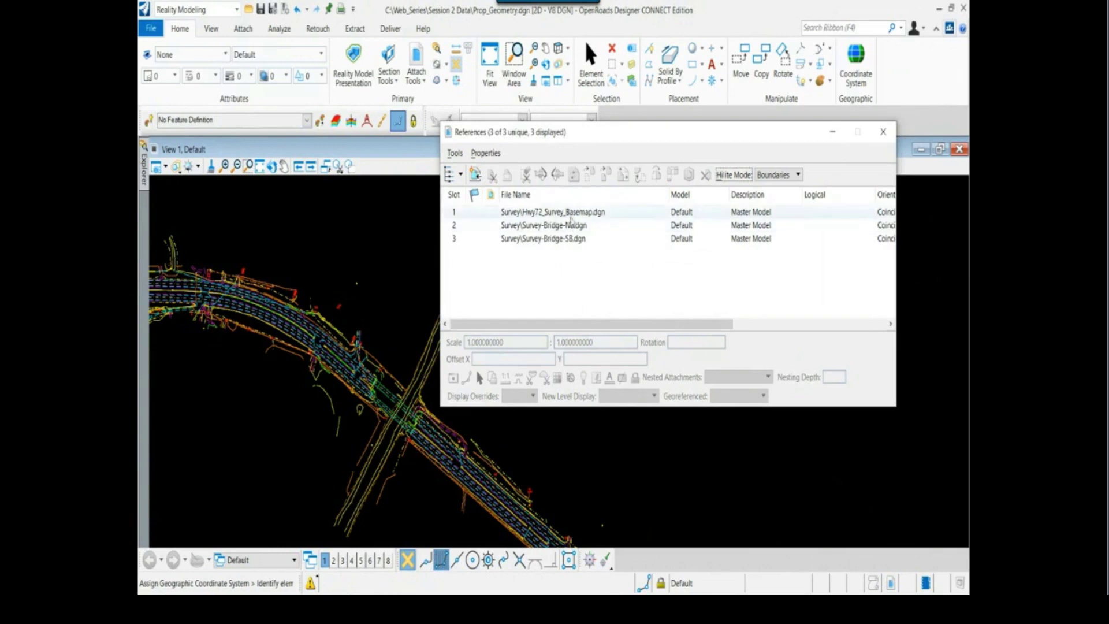
click(455, 153)
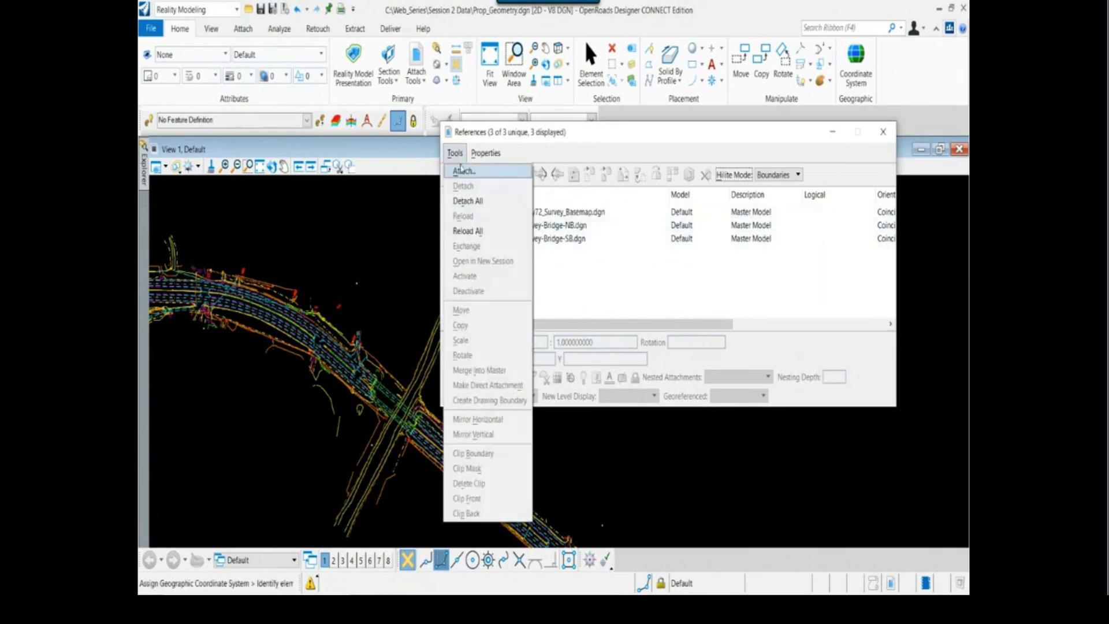
click(462, 173)
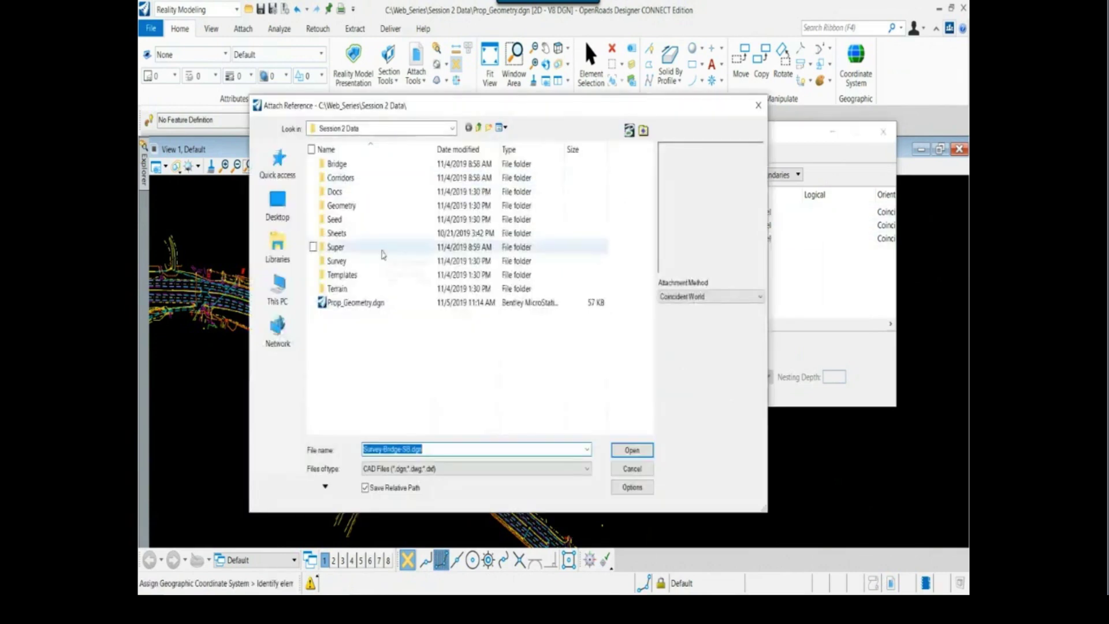
double_click(371, 289)
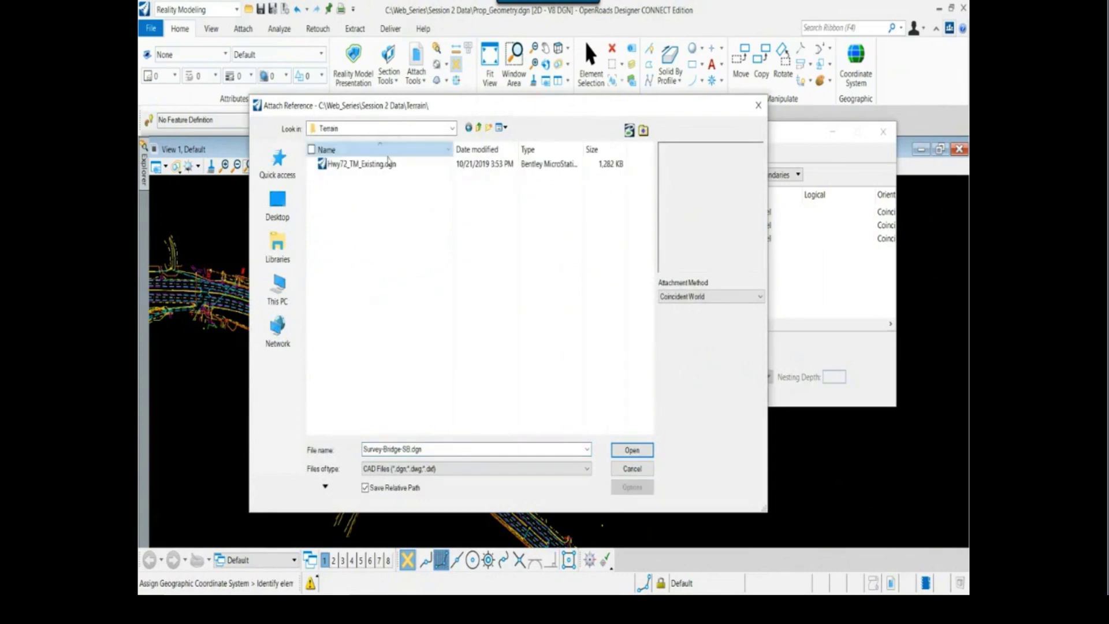
click(369, 164)
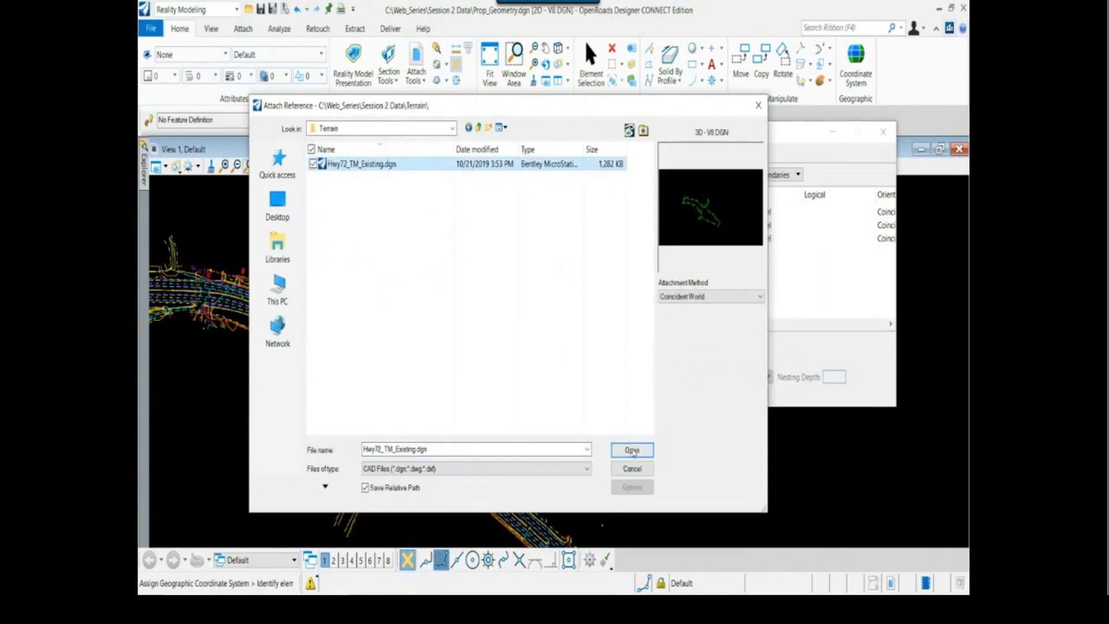
click(632, 450)
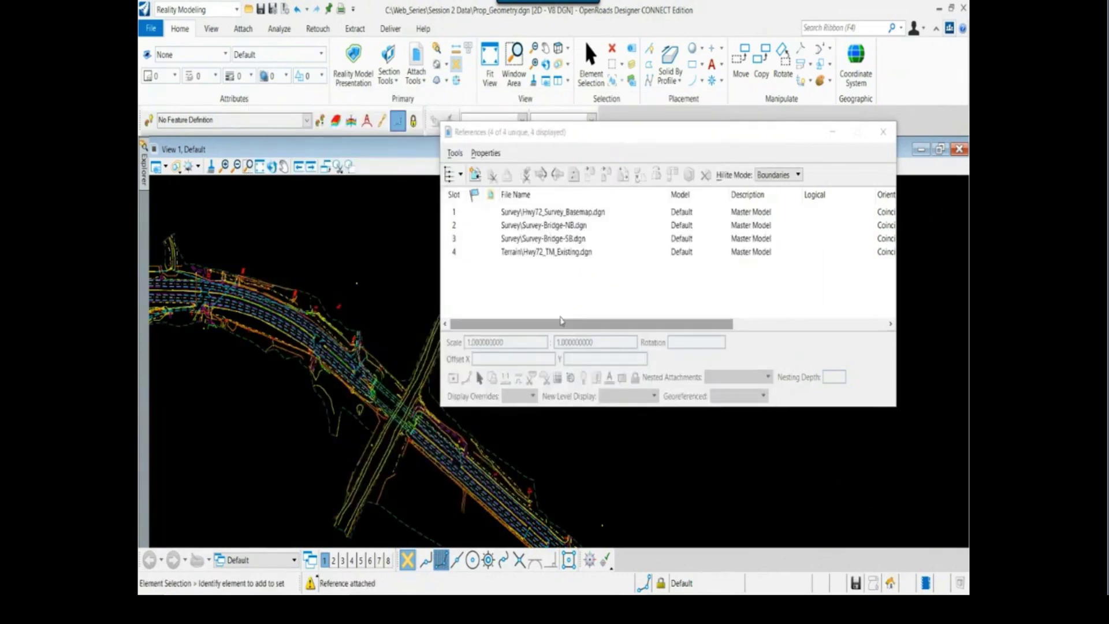
Highlight the boundary of the Hwy72_TM_Existing.dgn reference in the view, and close the References dialog.
click(584, 251)
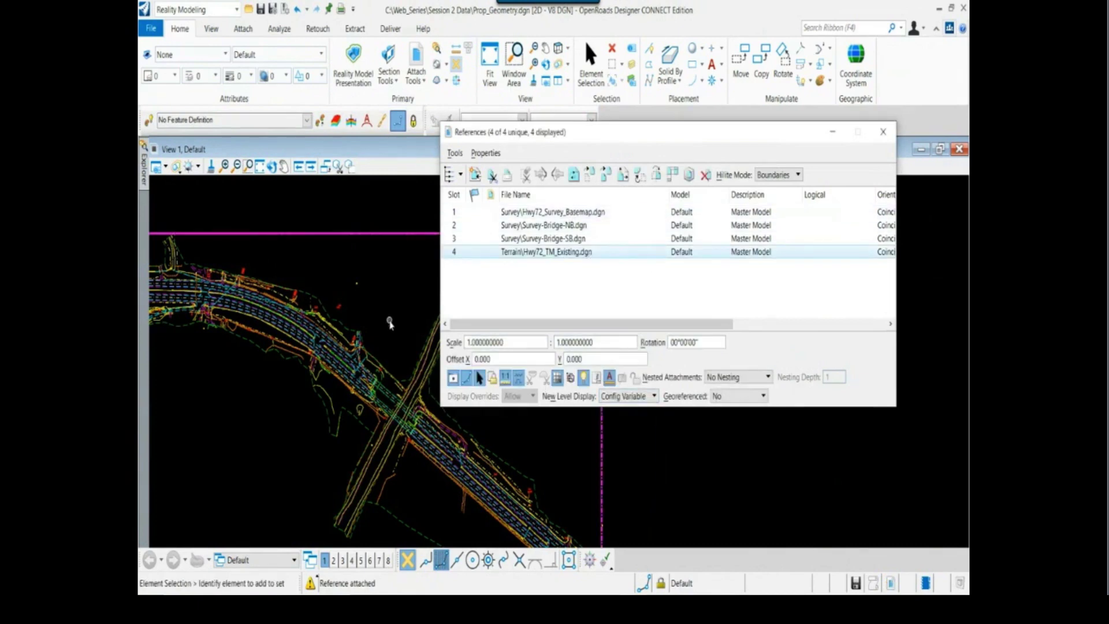
drag(535, 137, 609, 101)
middle_drag(391, 325, 427, 314)
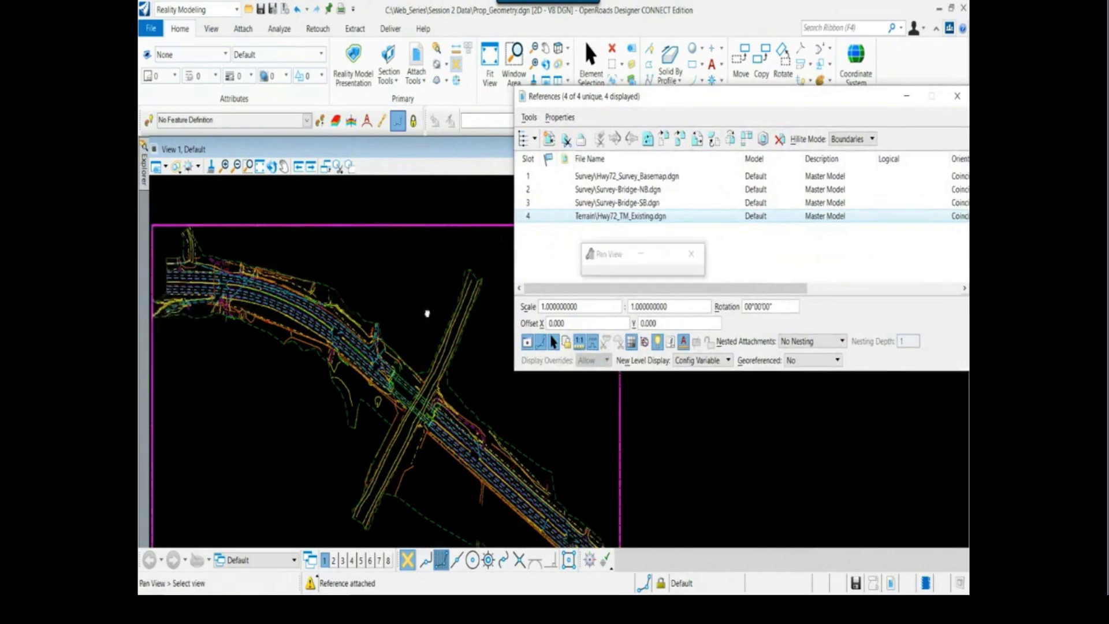
right_click(427, 314)
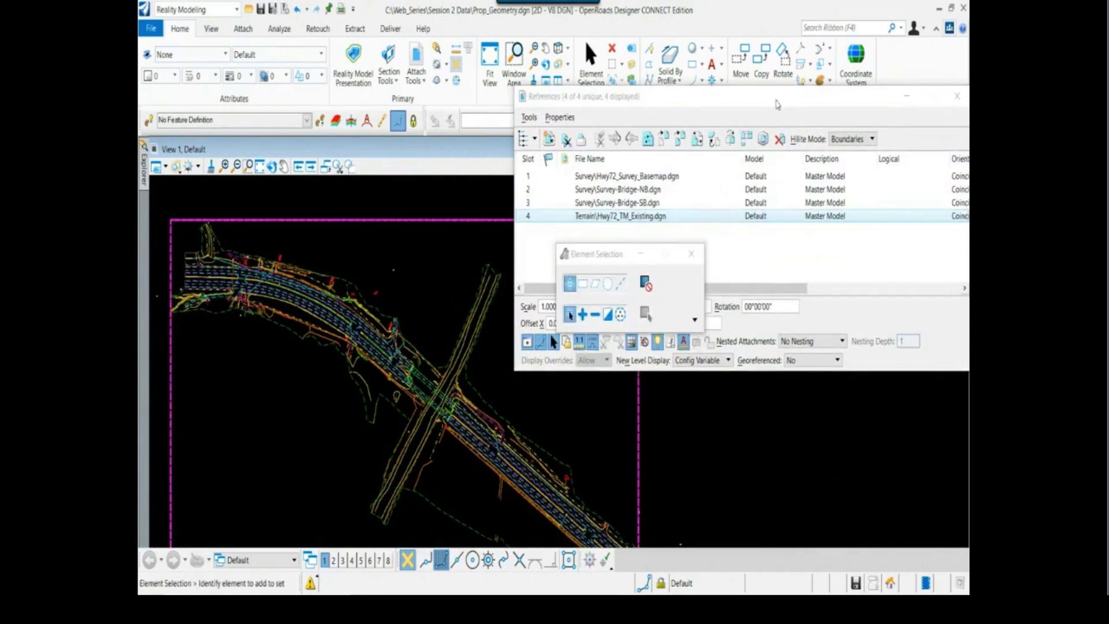
drag(777, 105, 719, 103)
click(895, 96)
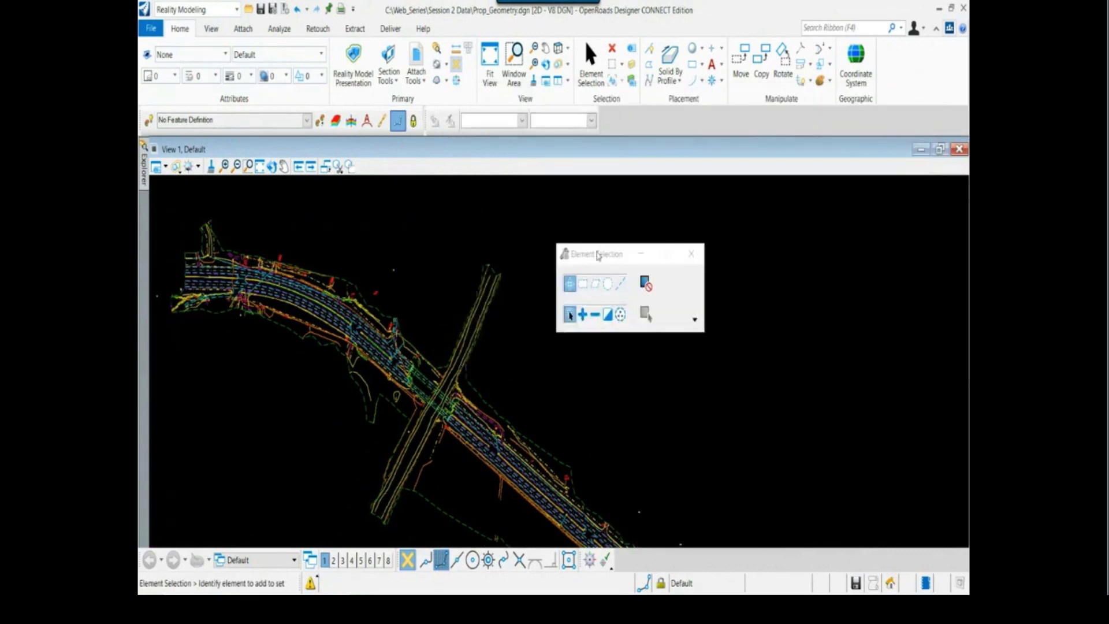
drag(589, 251, 662, 234)
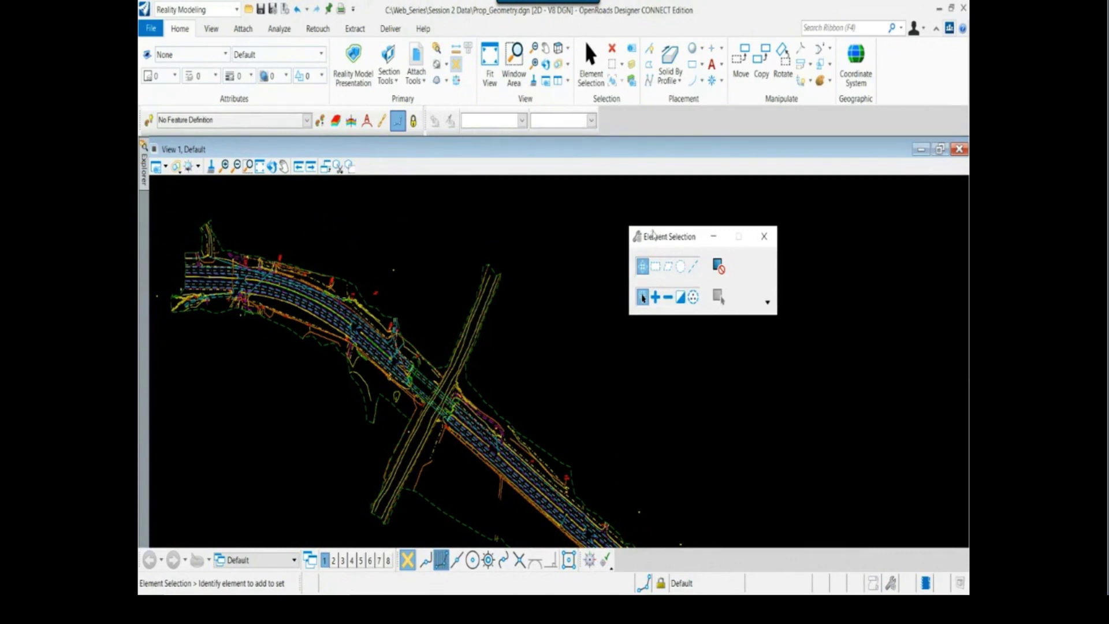
Examine the survey linework and terrain boundary around the western start of Hwy 72.
key(F5)
scroll(181, 265, up, 1)
right_click(238, 267)
scroll(237, 267, up, 5)
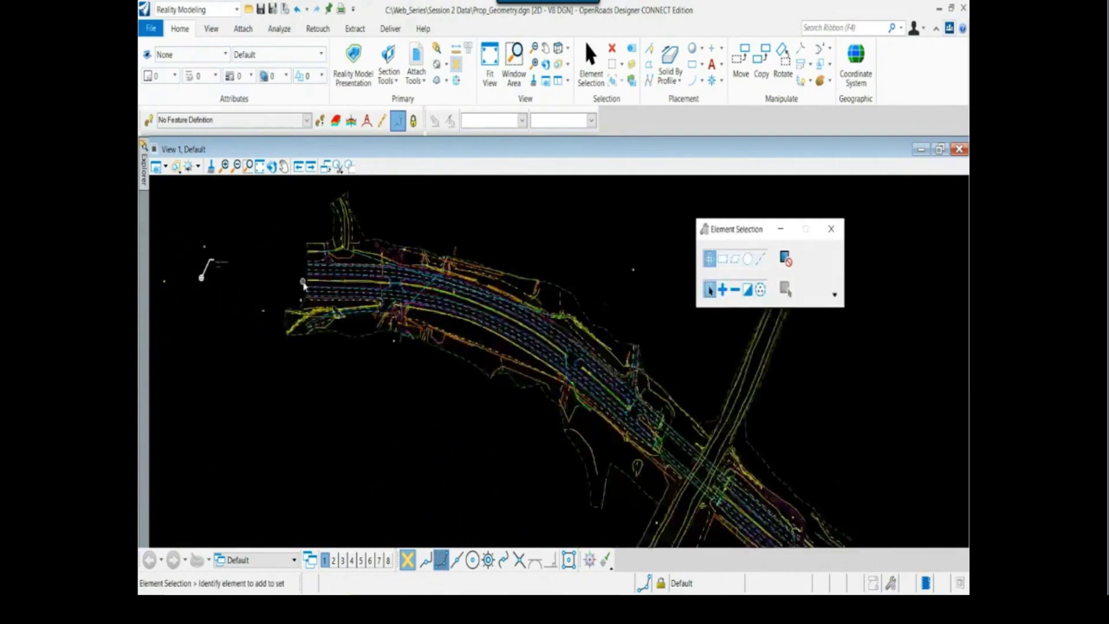
mouse_move(408, 409)
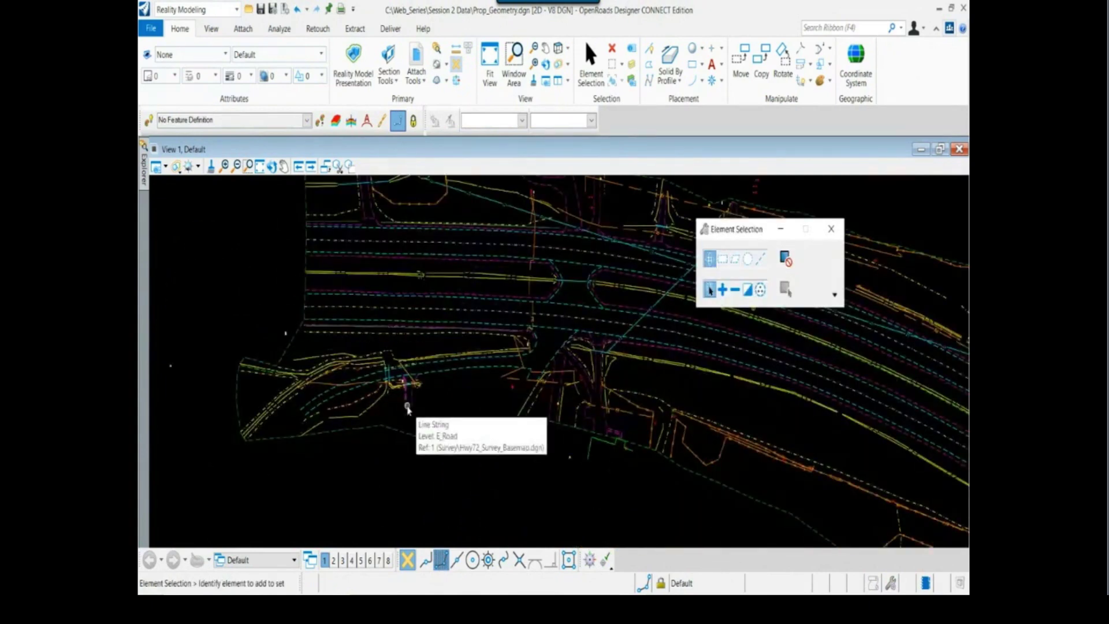
mouse_move(547, 3)
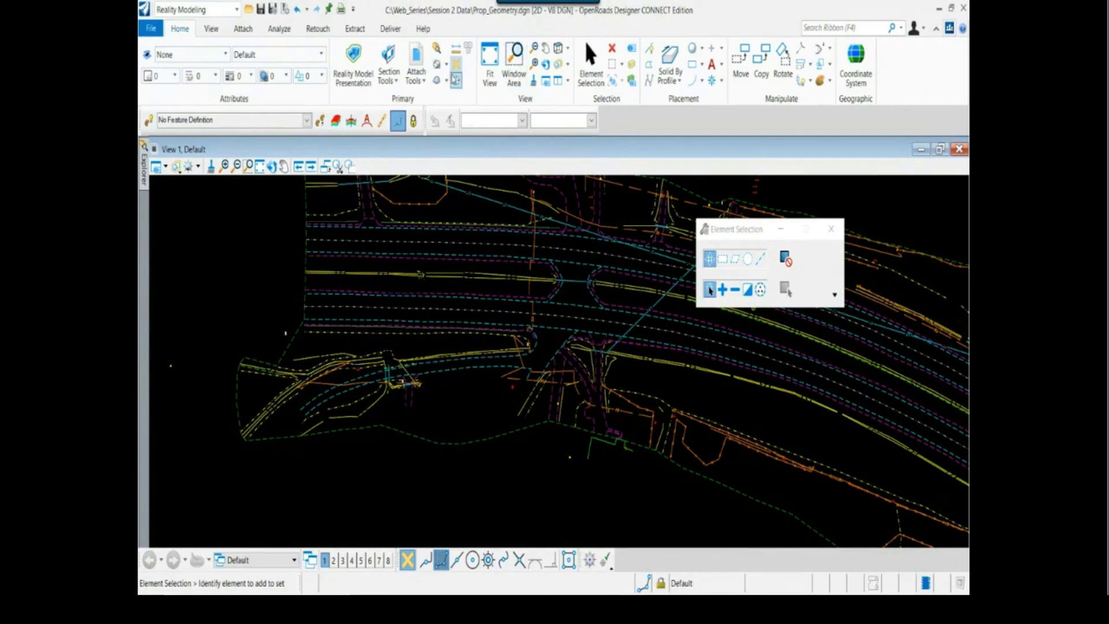
scroll(483, 389, down, 3)
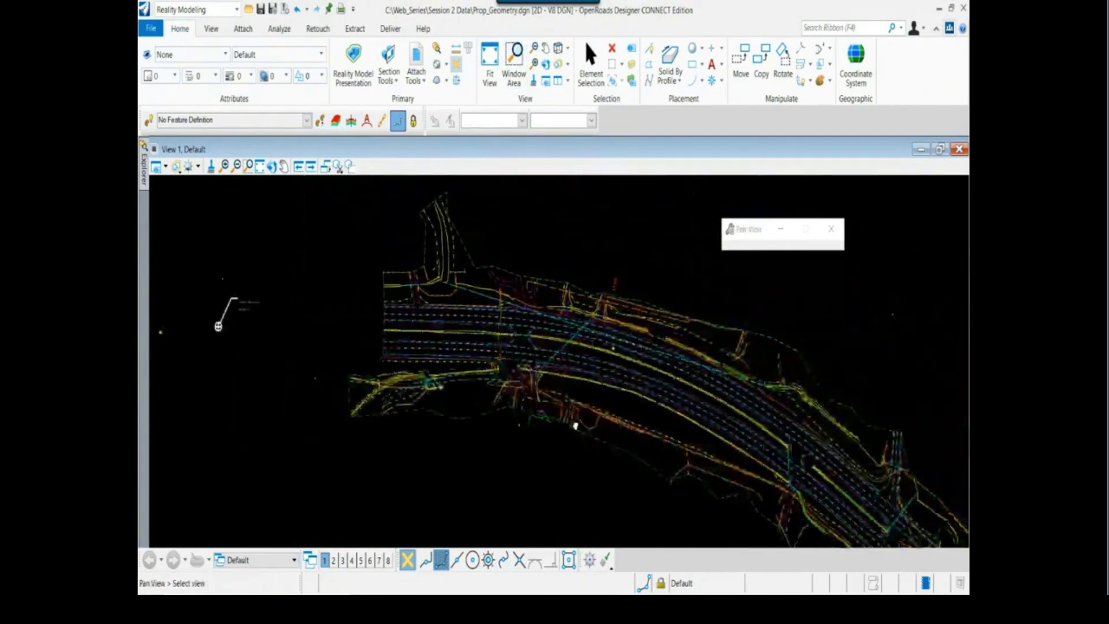
drag(719, 237, 775, 226)
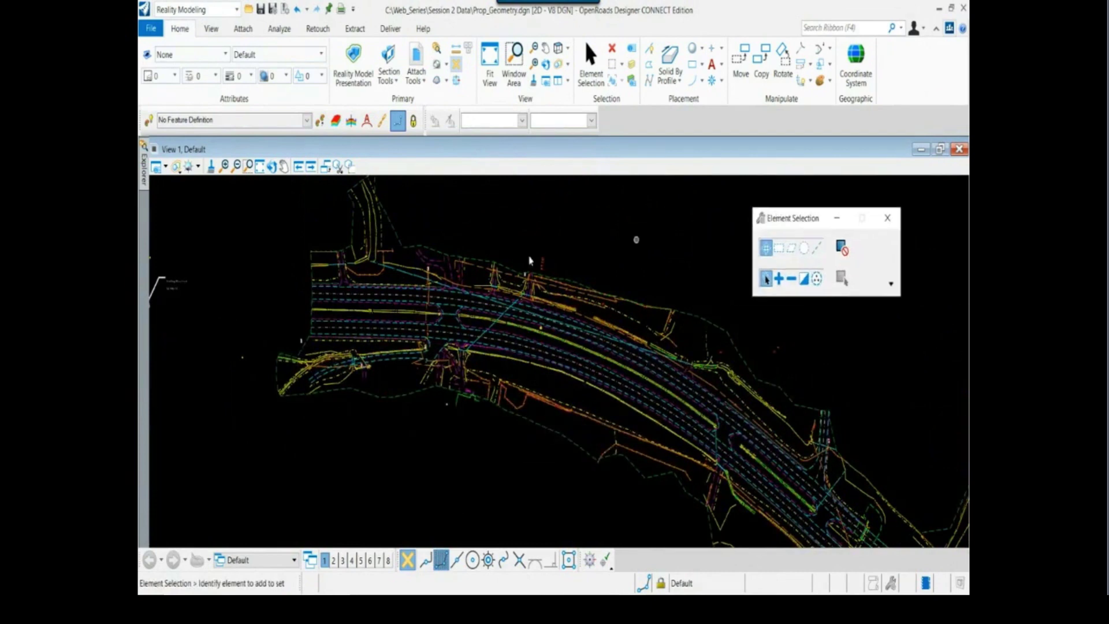
middle_drag(247, 334, 292, 325)
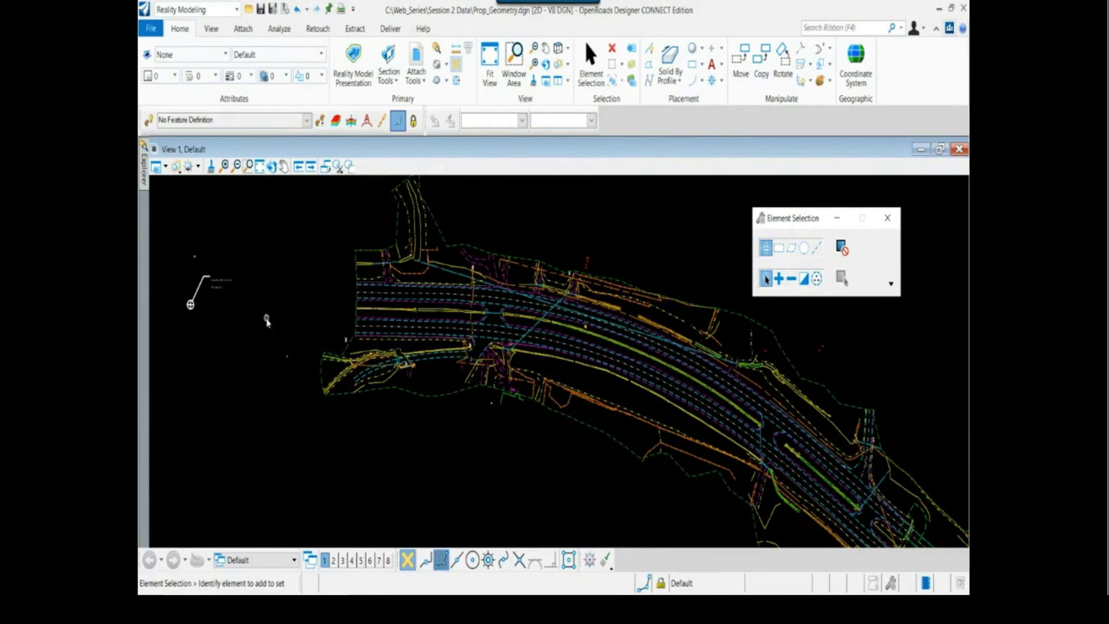
Examine the existing Hwy 72 centerline monuments beyond both ends of the survey, returning to the western one.
scroll(225, 319, up, 3)
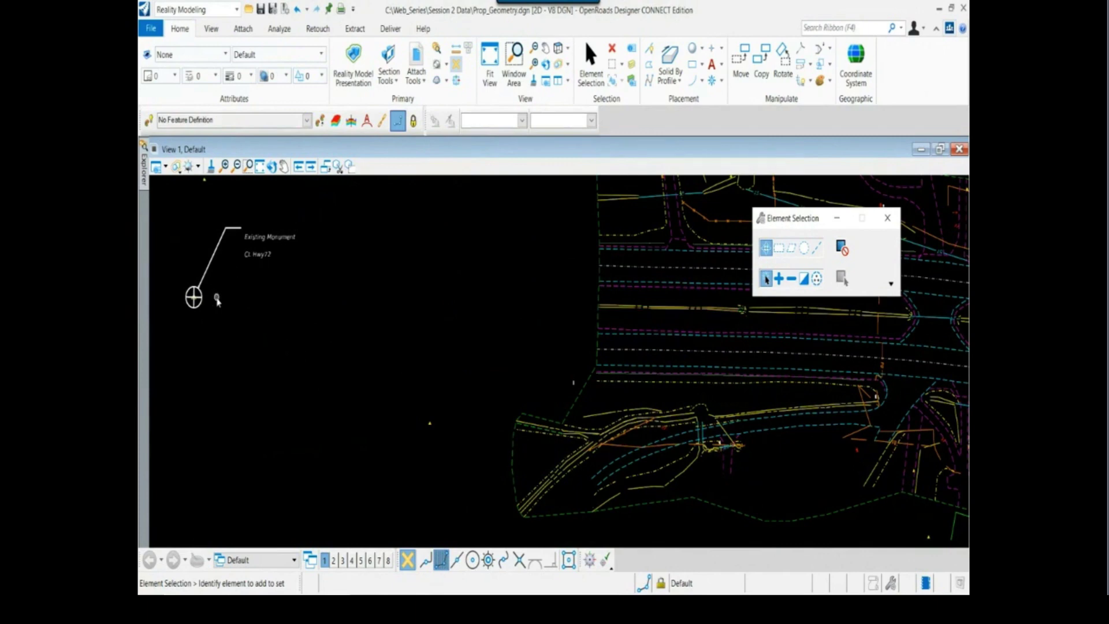
scroll(218, 302, down, 6)
middle_drag(557, 433, 328, 231)
scroll(329, 230, down, 2)
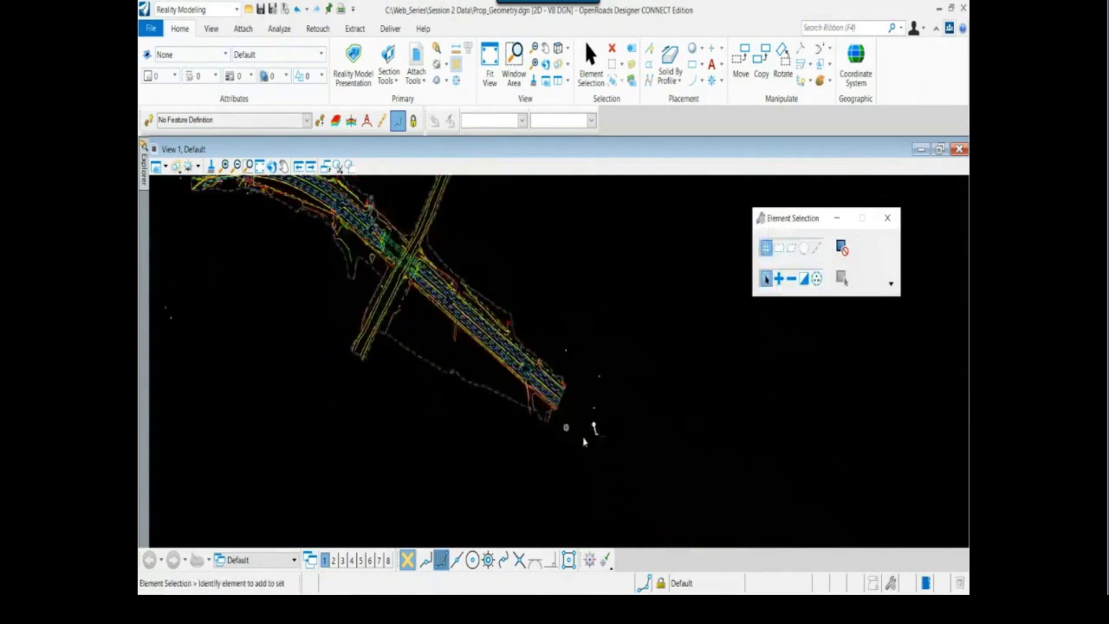
scroll(592, 427, up, 5)
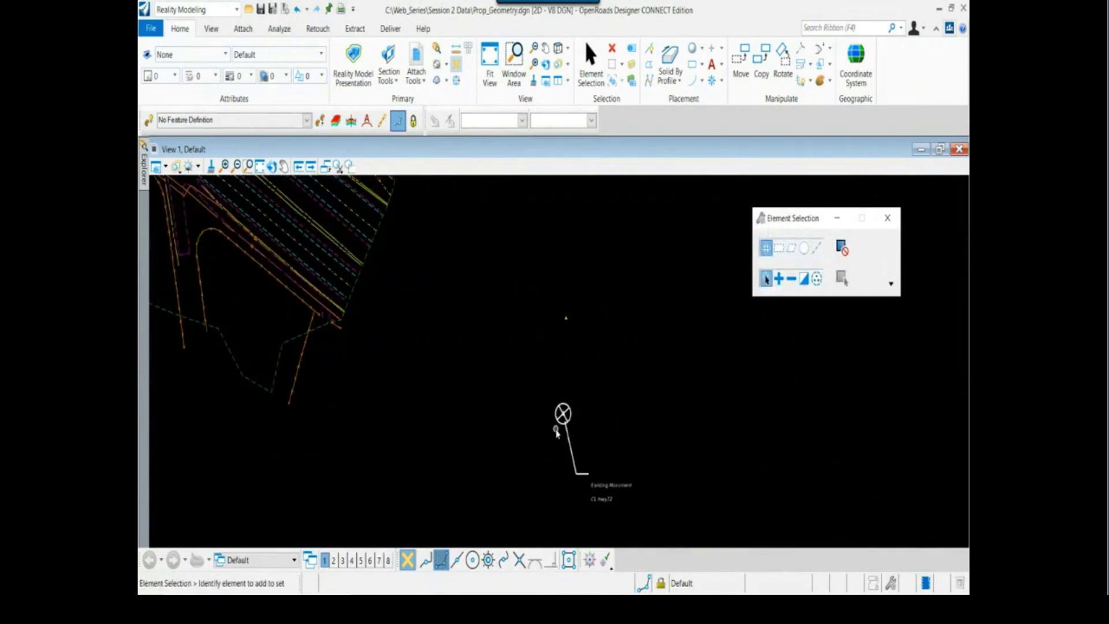
scroll(560, 442, down, 6)
middle_drag(562, 445, 709, 508)
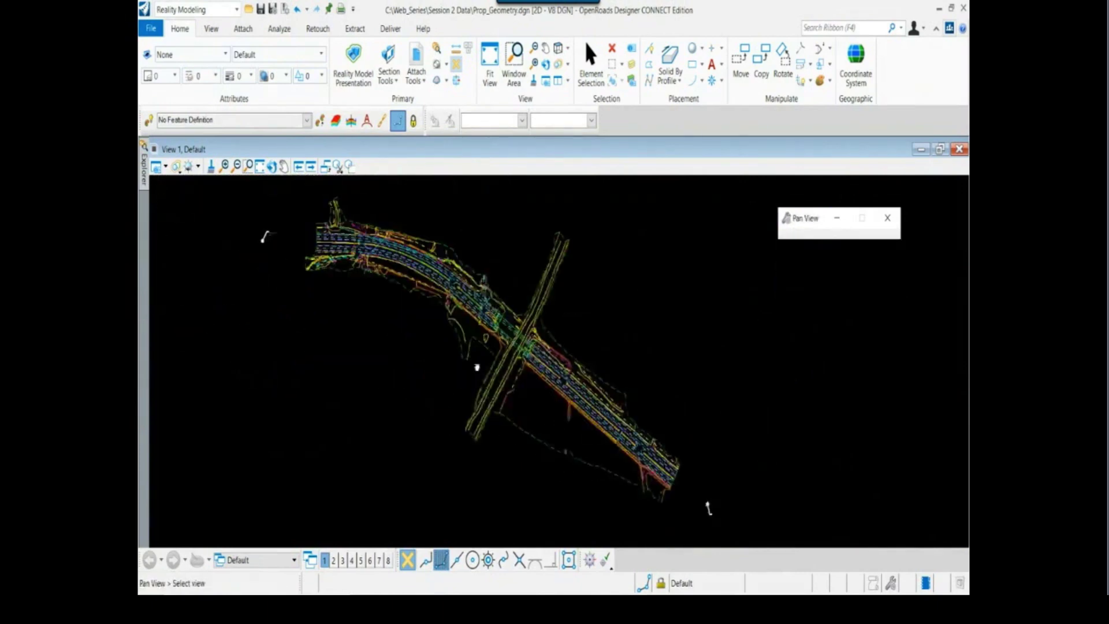
scroll(287, 246, up, 5)
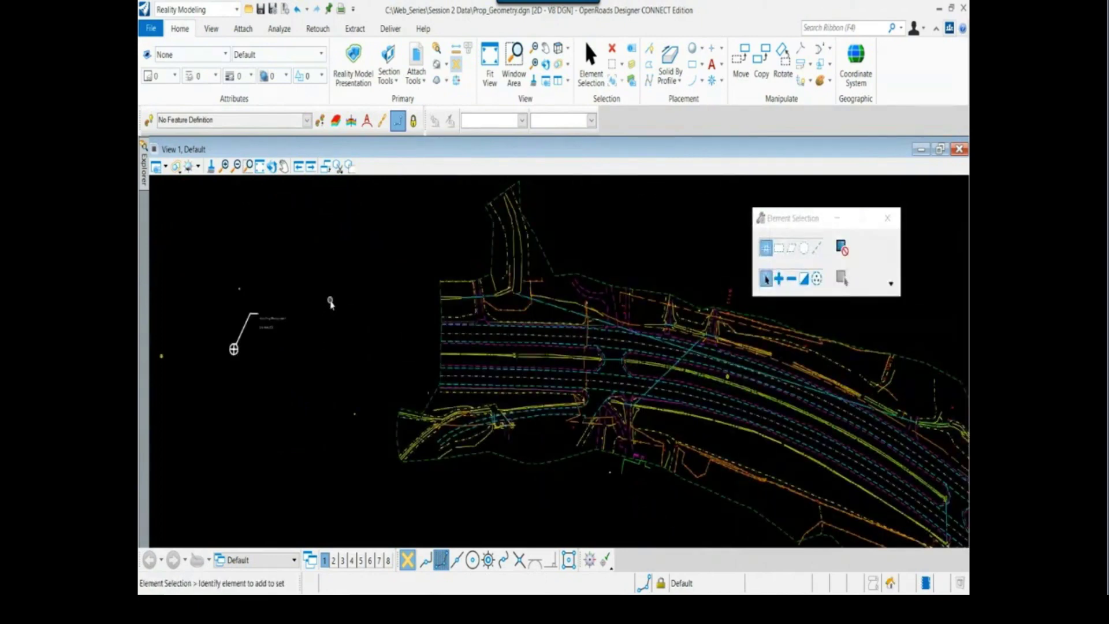
drag(781, 223, 767, 190)
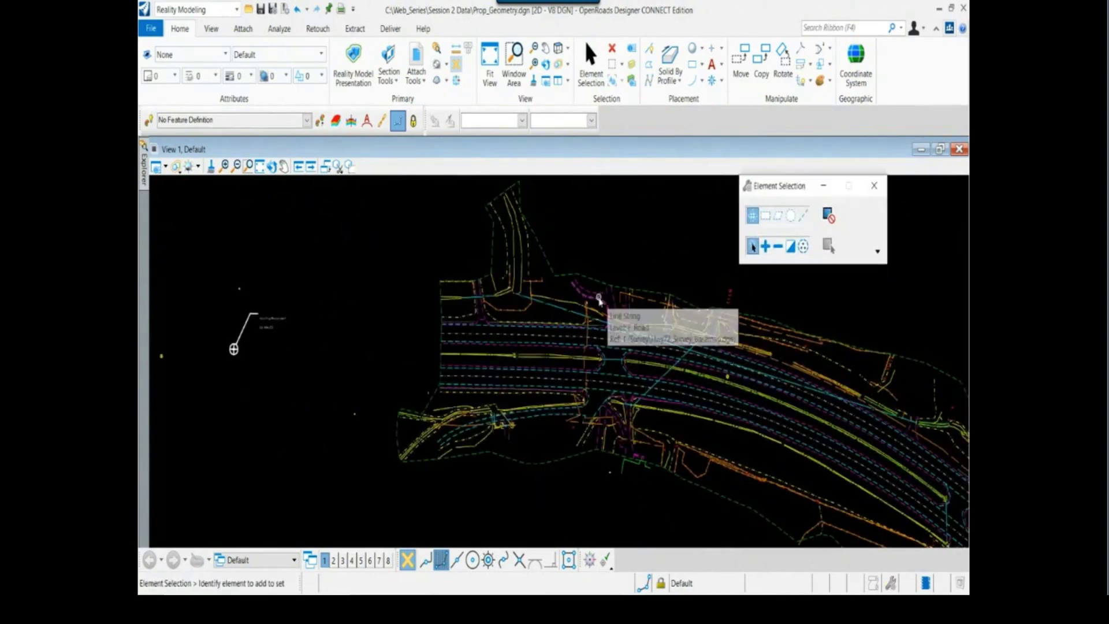
Switch to HWY72 Centerline.pdf in Adobe Acrobat and examine the station, coordinates, direction and length of the alignment's first tangent.
key(alt+Tab)
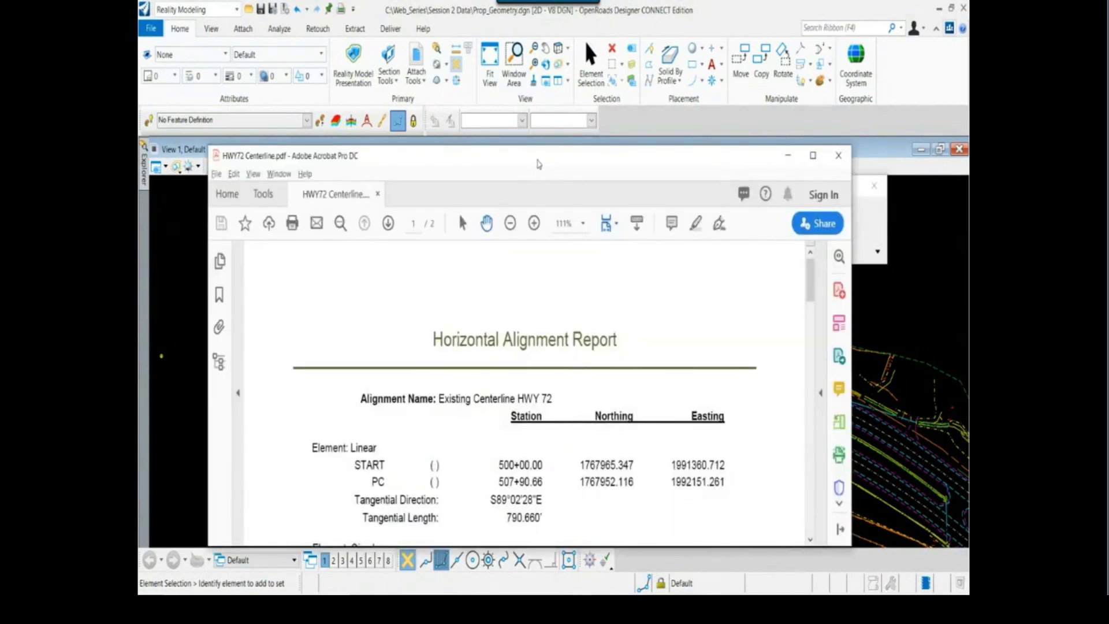
drag(538, 164, 610, 83)
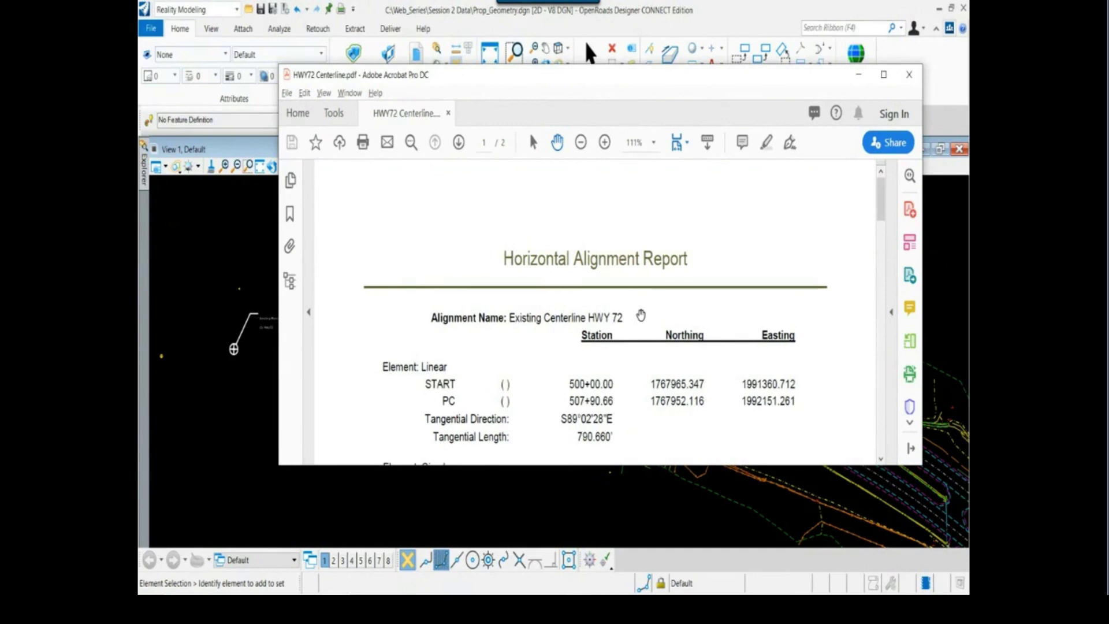
scroll(636, 310, down, 2)
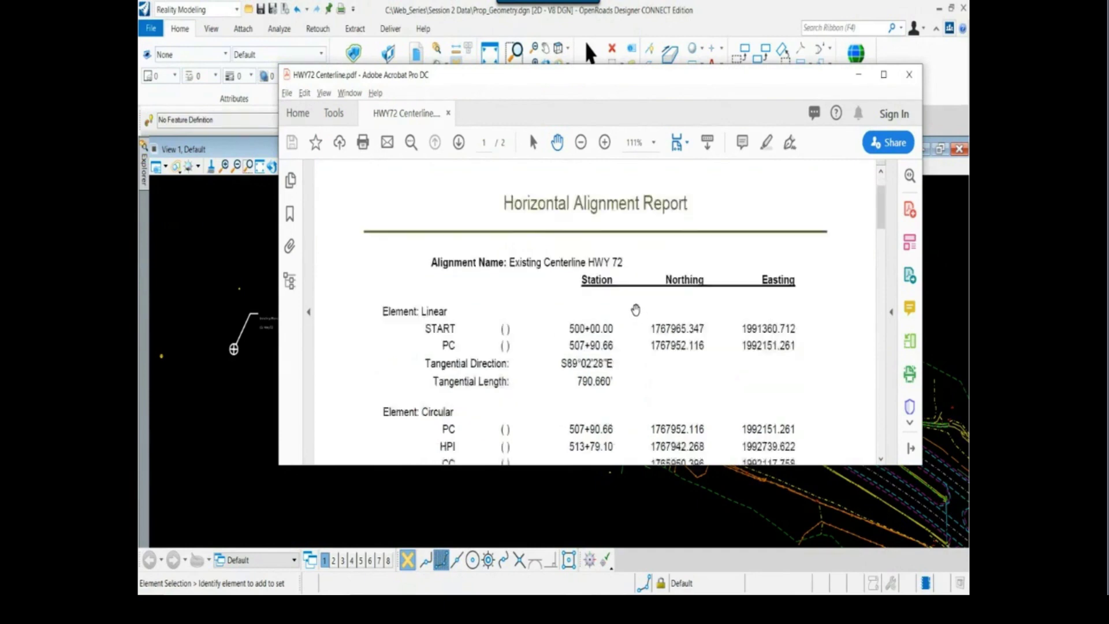
scroll(635, 311, down, 2)
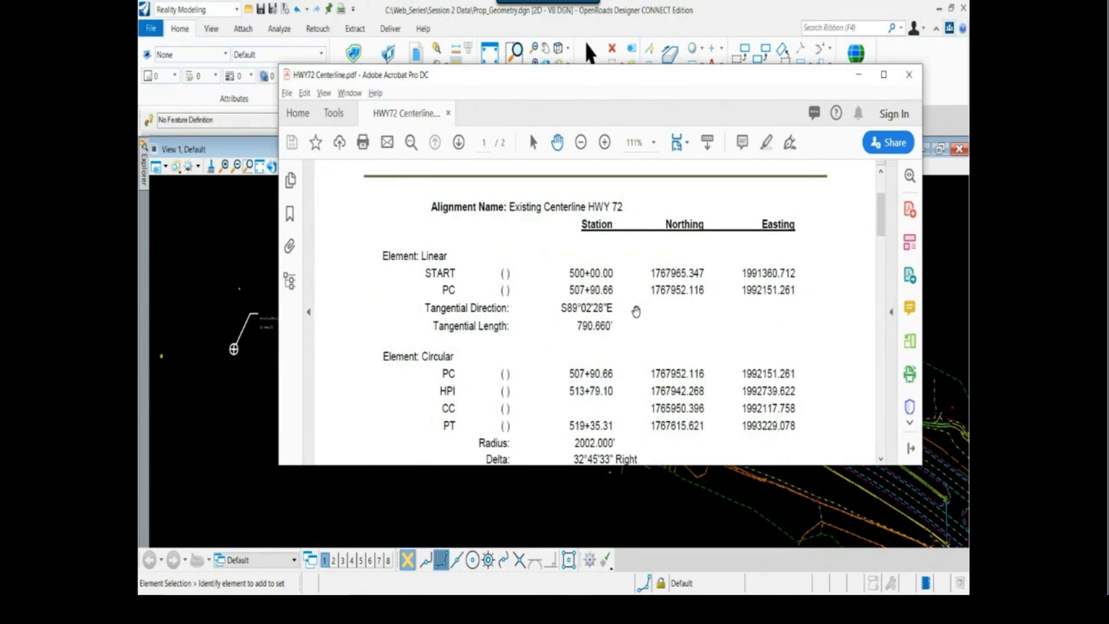
scroll(606, 332, up, 3)
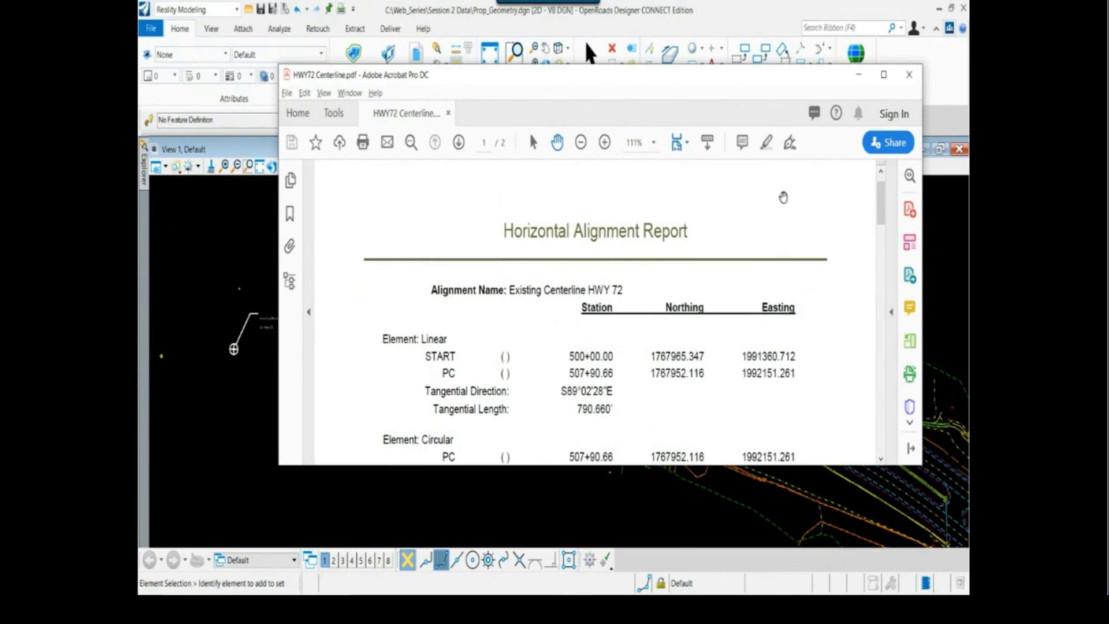
Return to OpenRoads Designer at the western monument, change the workflow to OpenRoads Modeling, and bring up the geometry tools.
key(alt+Tab)
scroll(280, 346, up, 3)
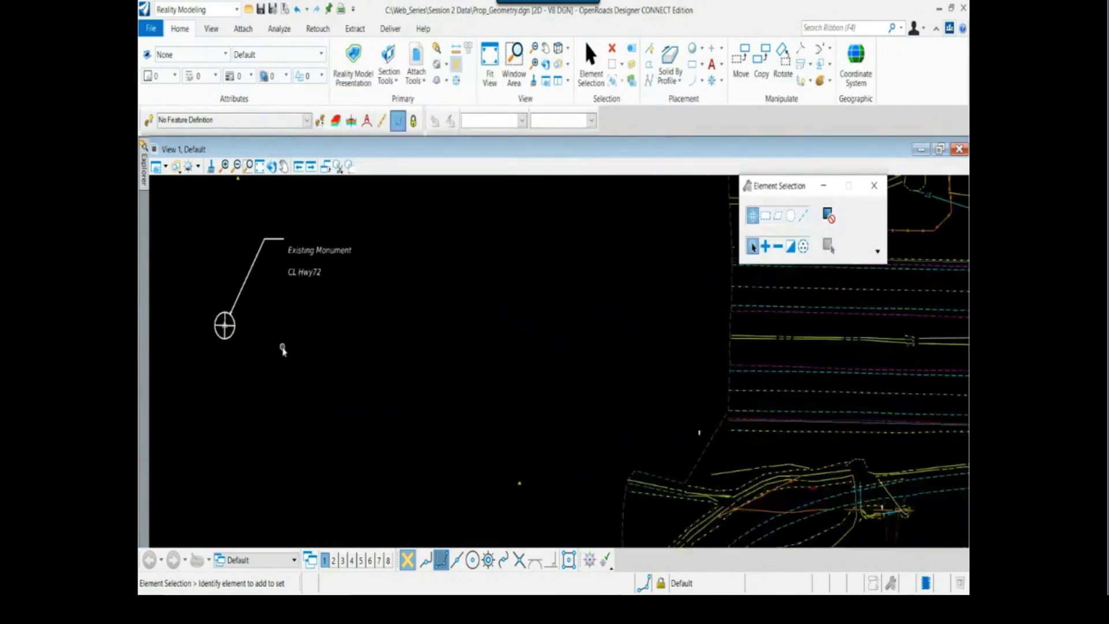
middle_drag(280, 346, 321, 411)
key(Escape)
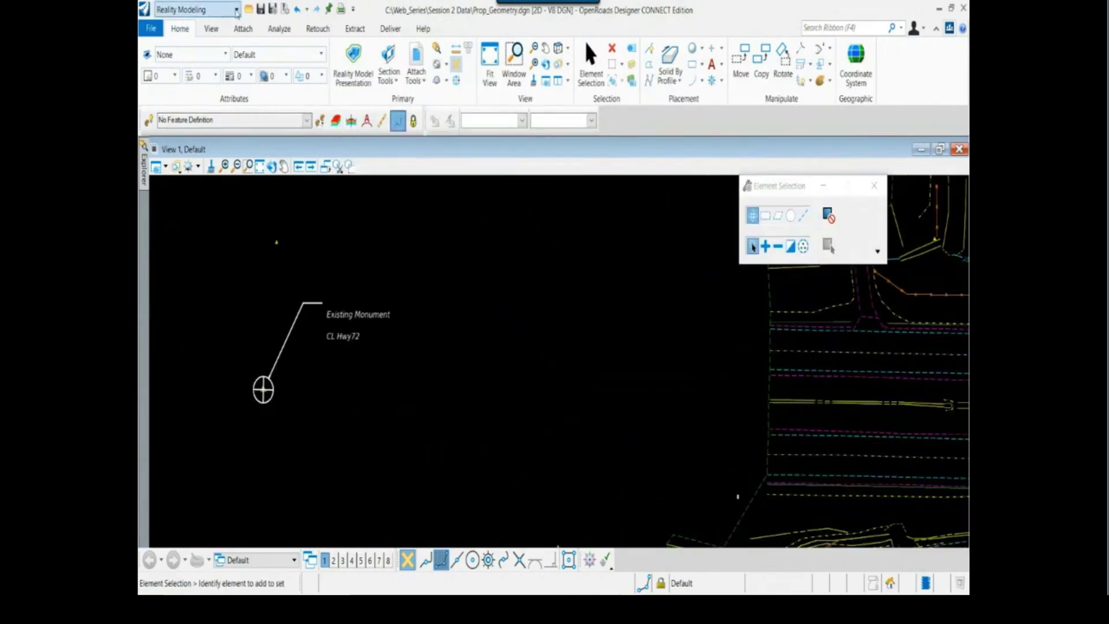
click(231, 9)
click(223, 27)
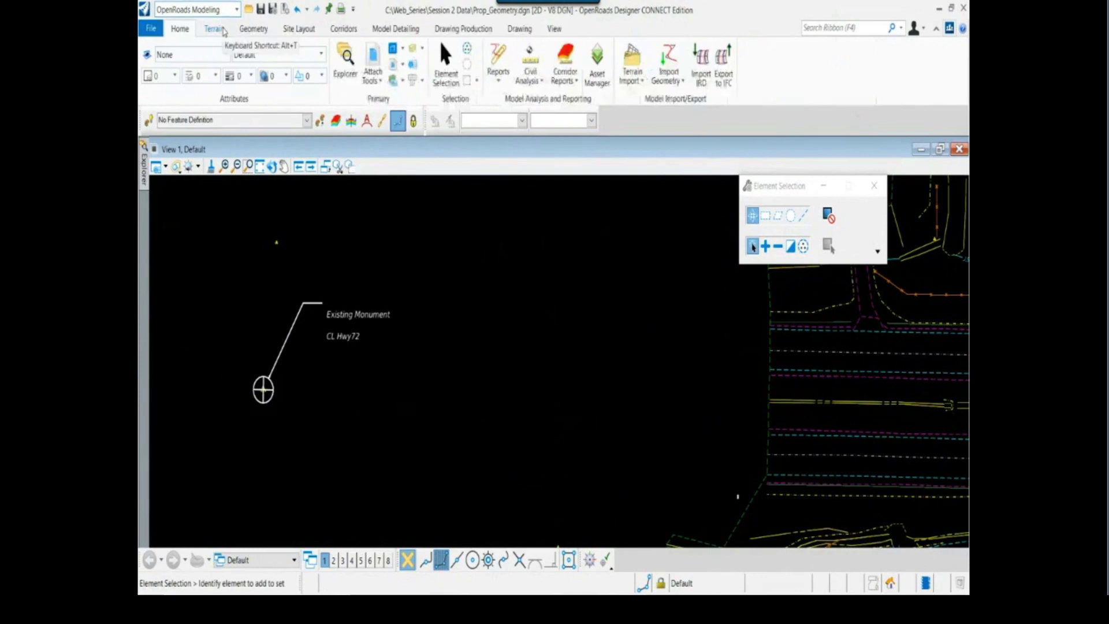
drag(770, 188, 695, 493)
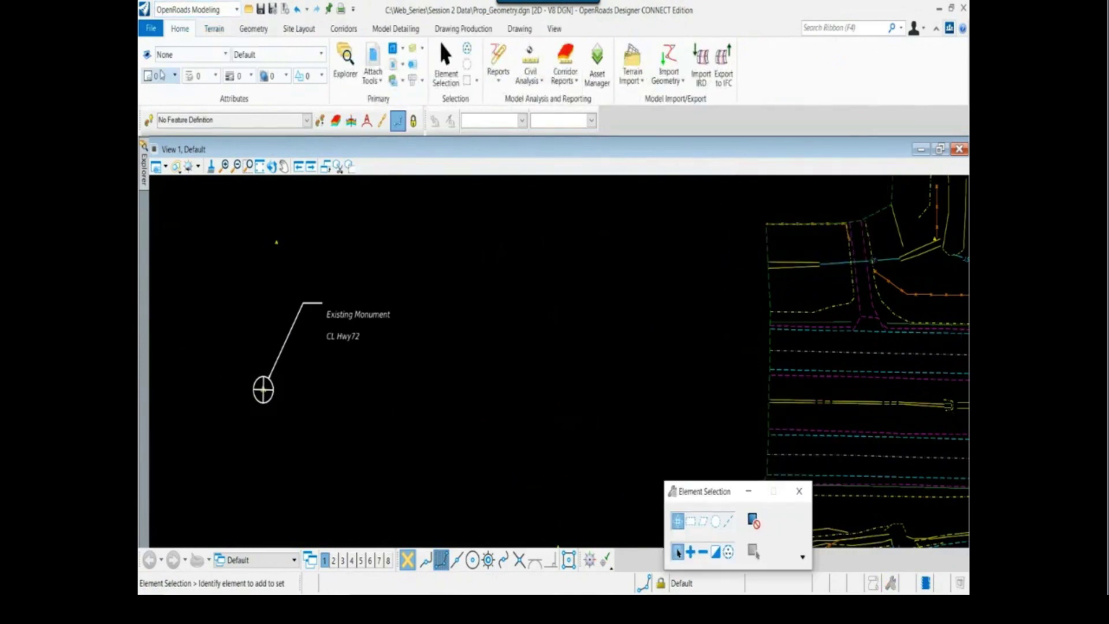
click(253, 29)
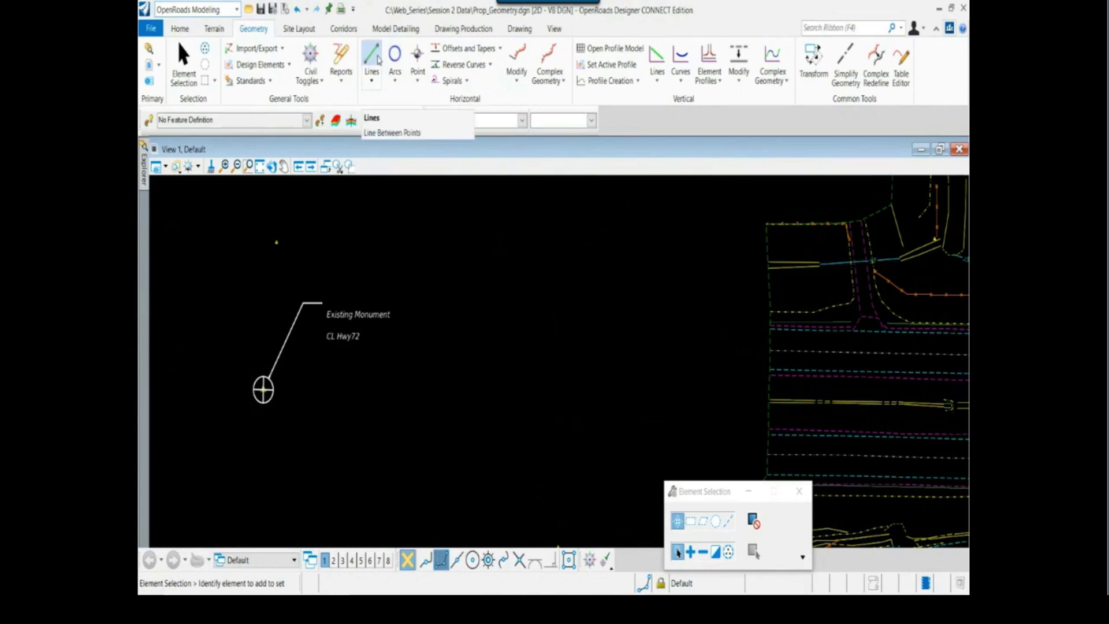
click(377, 58)
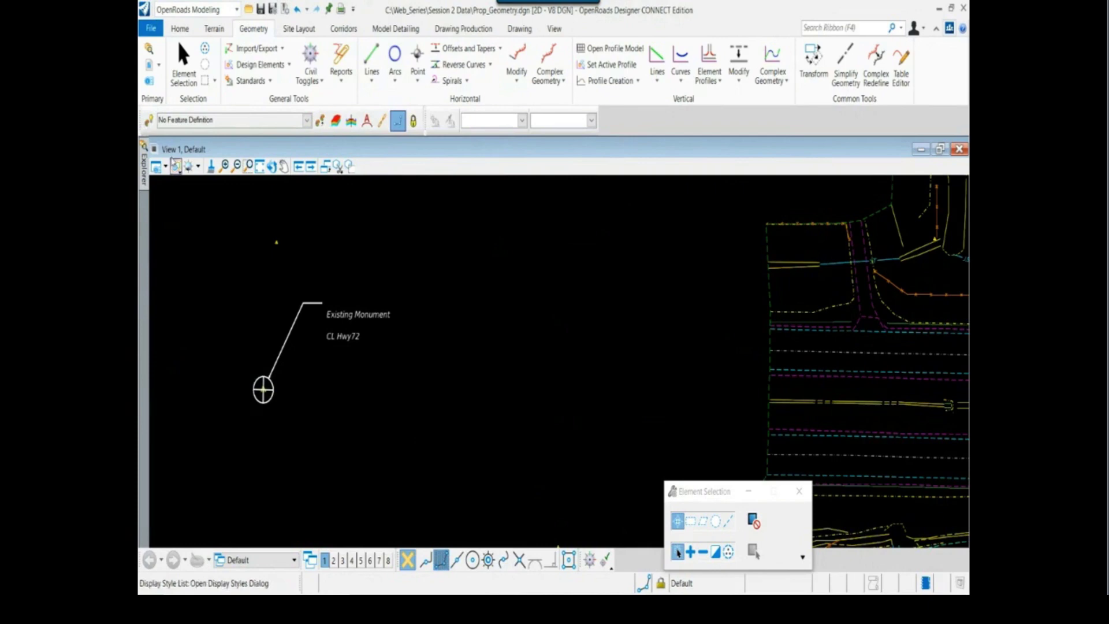
Undock the Feature Definition Toggle Bar, reopen it from the geometry standards, and dock it again above the view.
drag(145, 122, 186, 210)
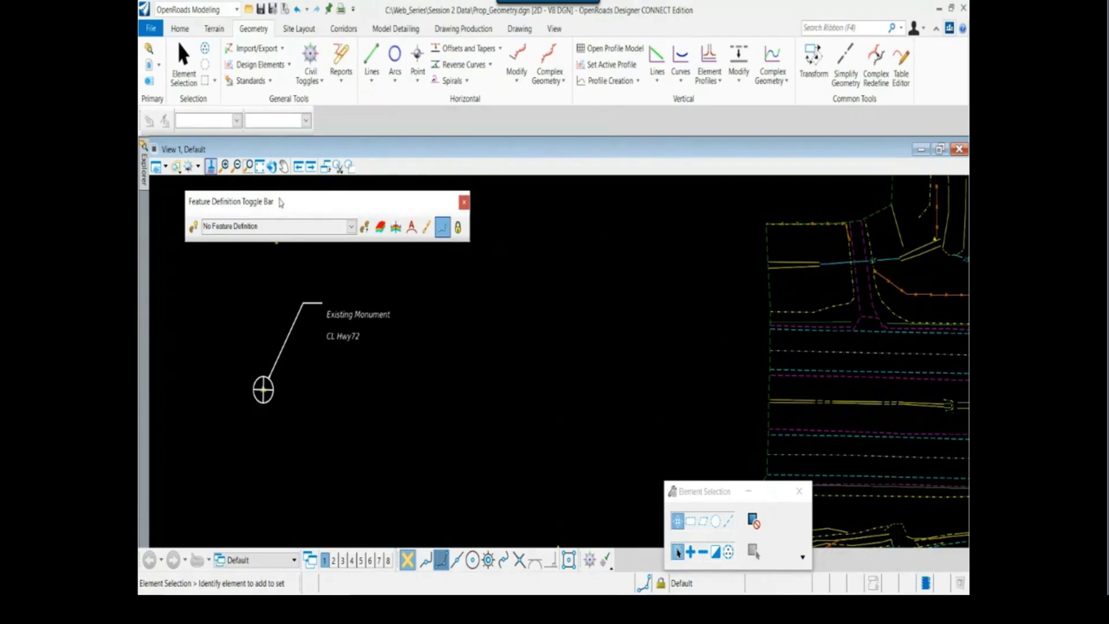
click(289, 65)
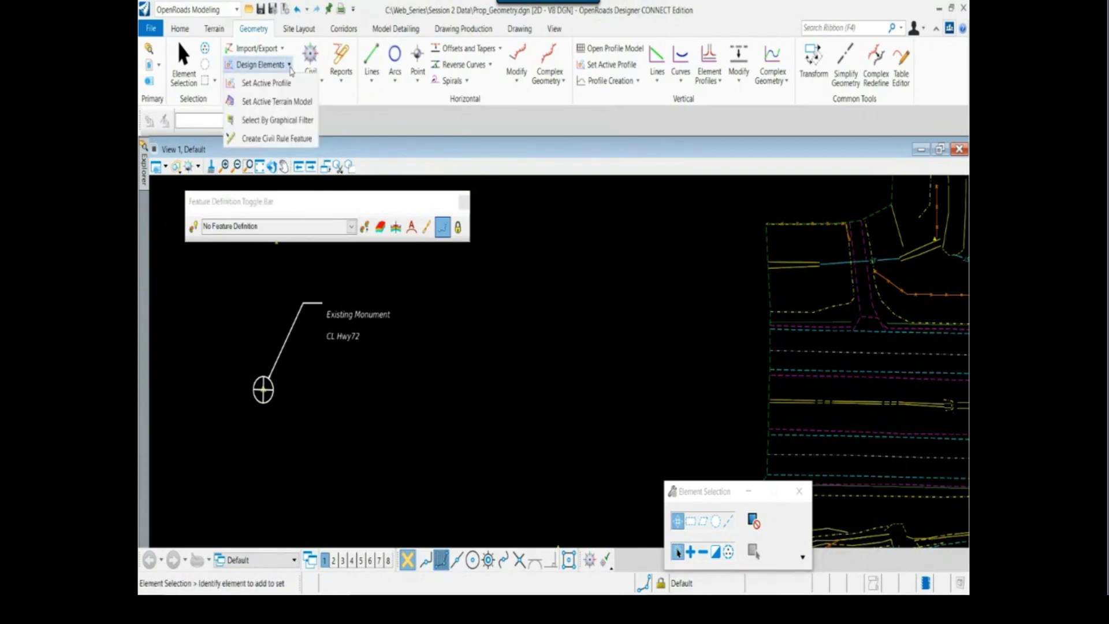
click(337, 100)
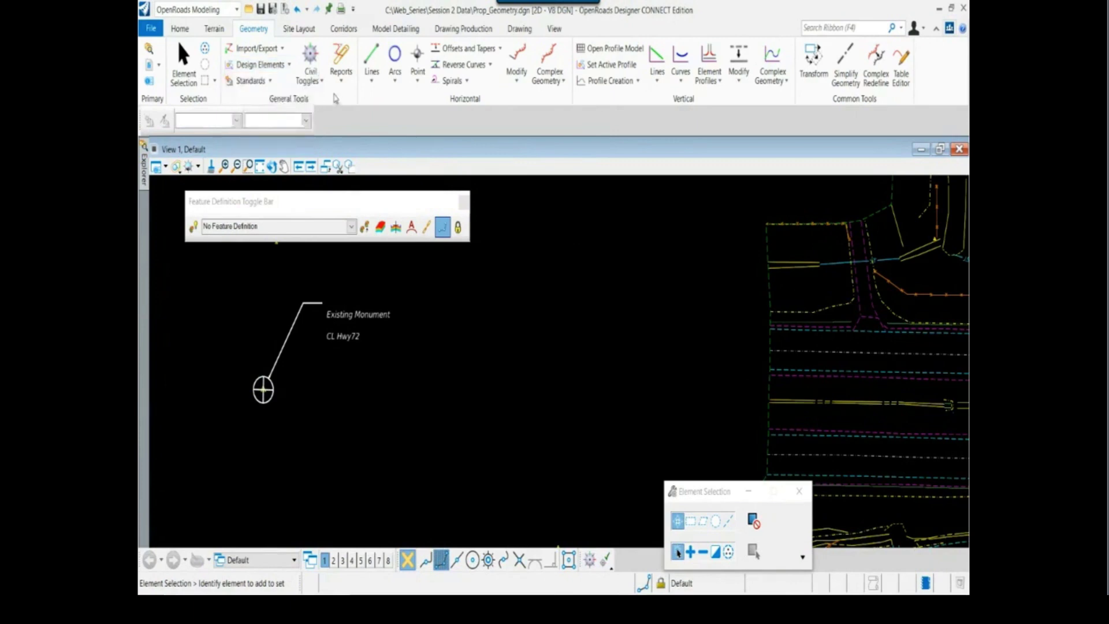
click(272, 83)
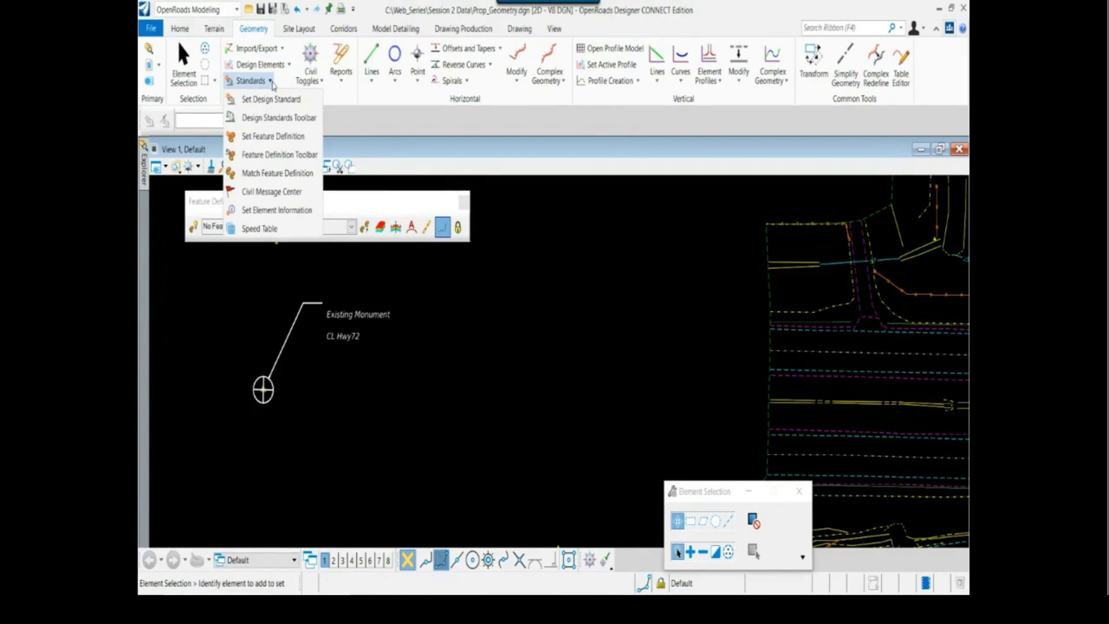
click(257, 156)
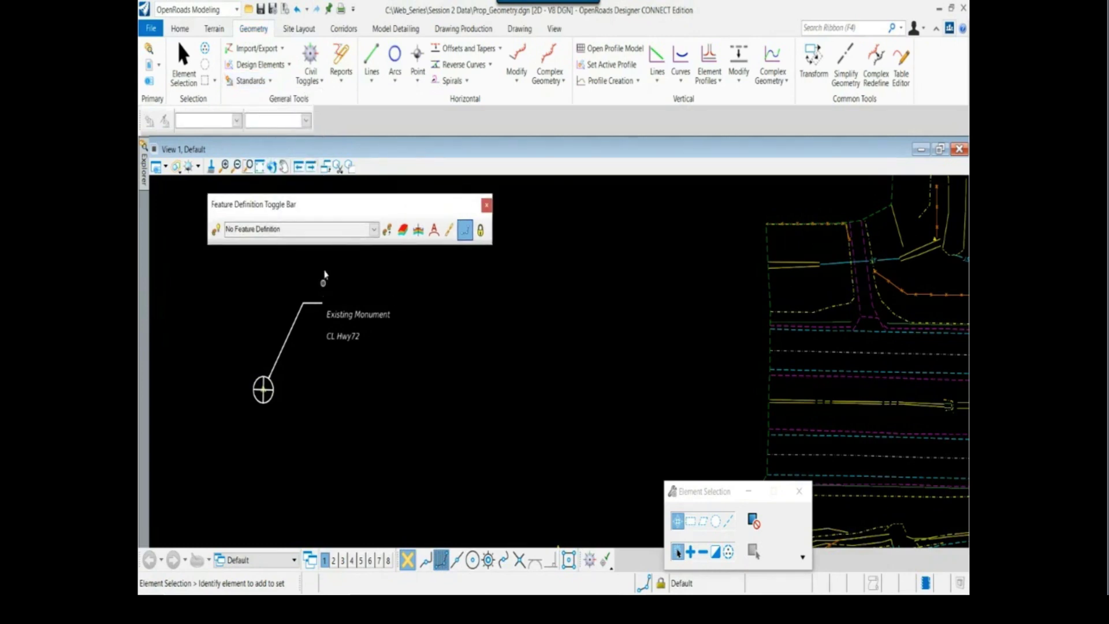
drag(327, 205, 382, 113)
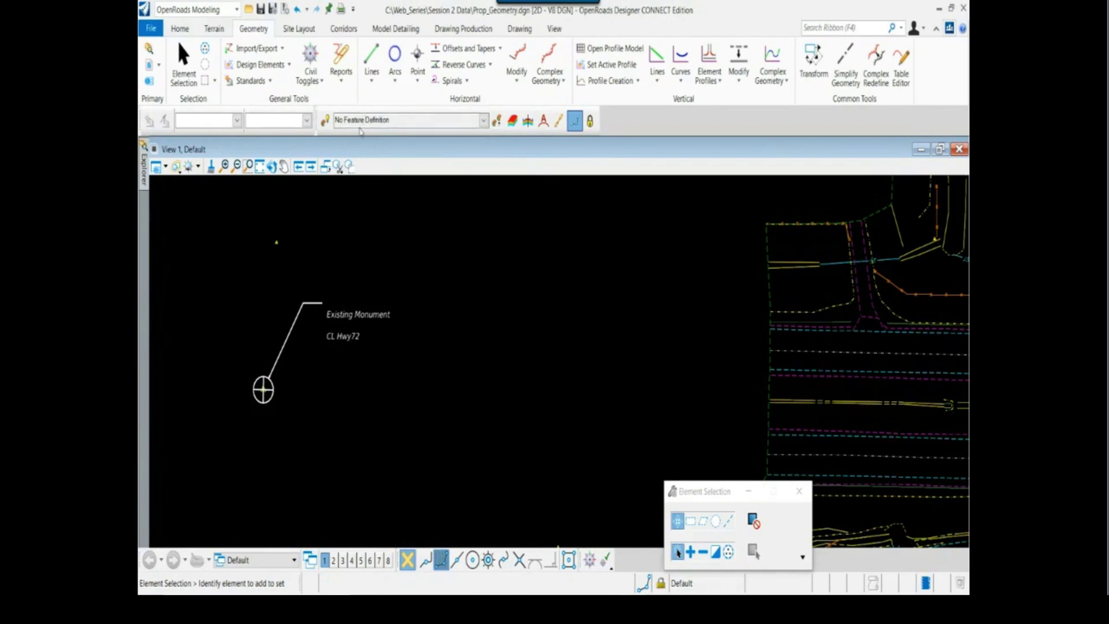
Enable use of the active feature definition and set it to the Alignment definition Geom_Baseline.
click(325, 120)
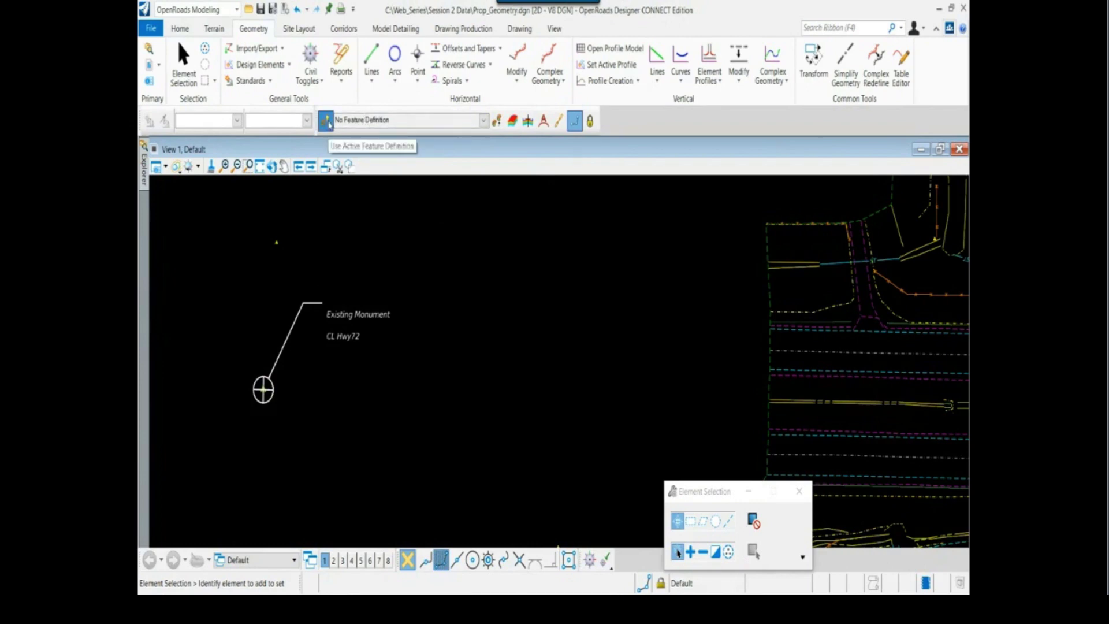
click(484, 122)
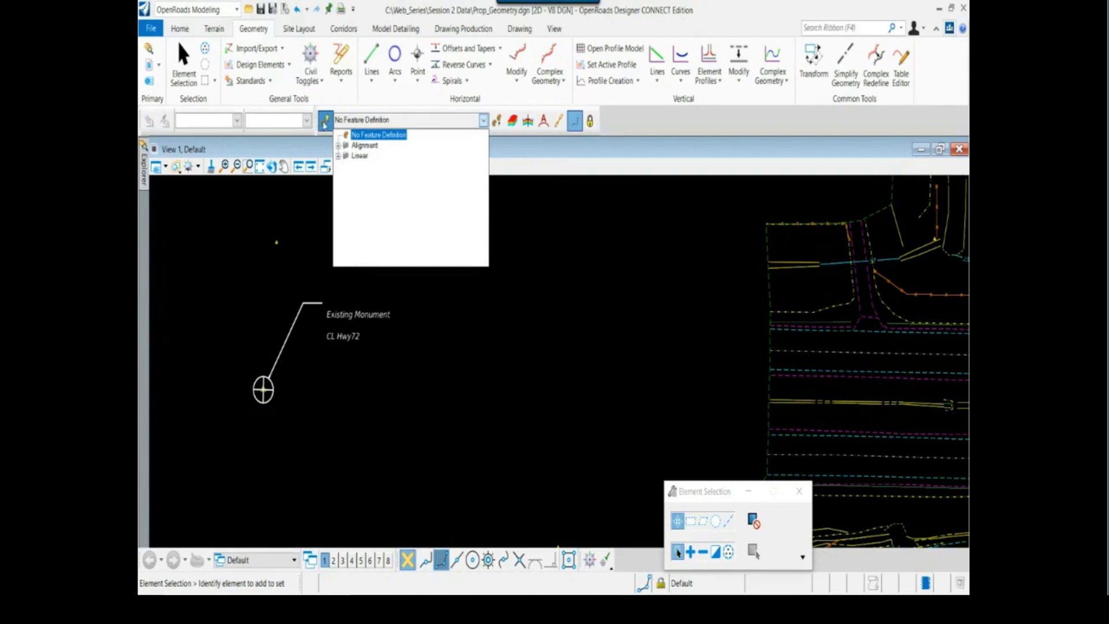
click(338, 145)
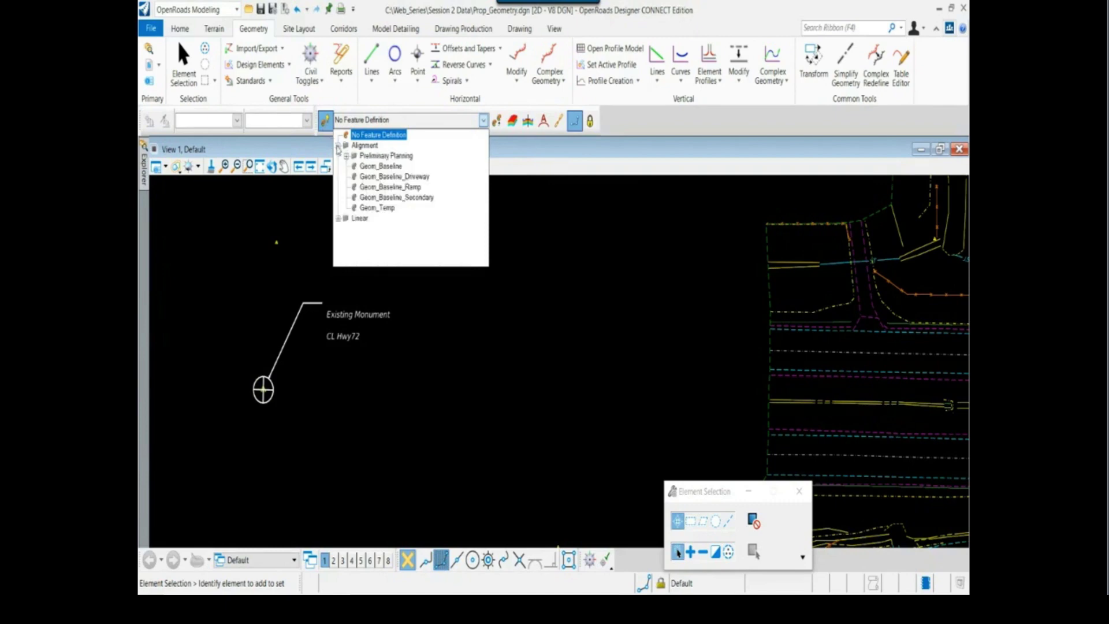
click(380, 168)
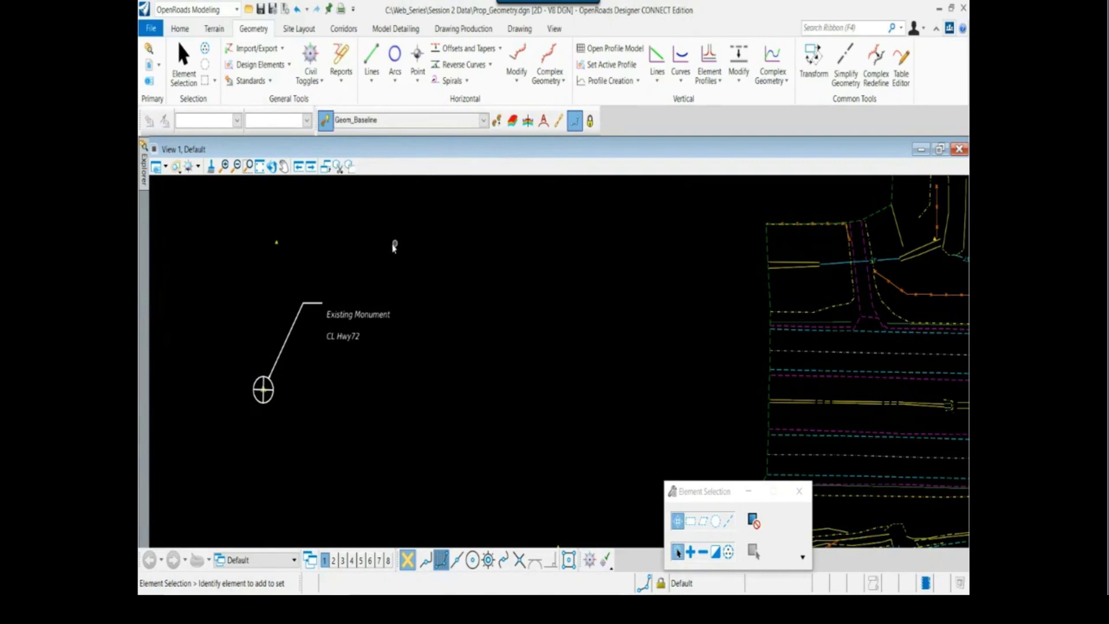
Start a line between points at the centre of the western Hwy 72 monument, using the intersection snap.
scroll(489, 310, down, 2)
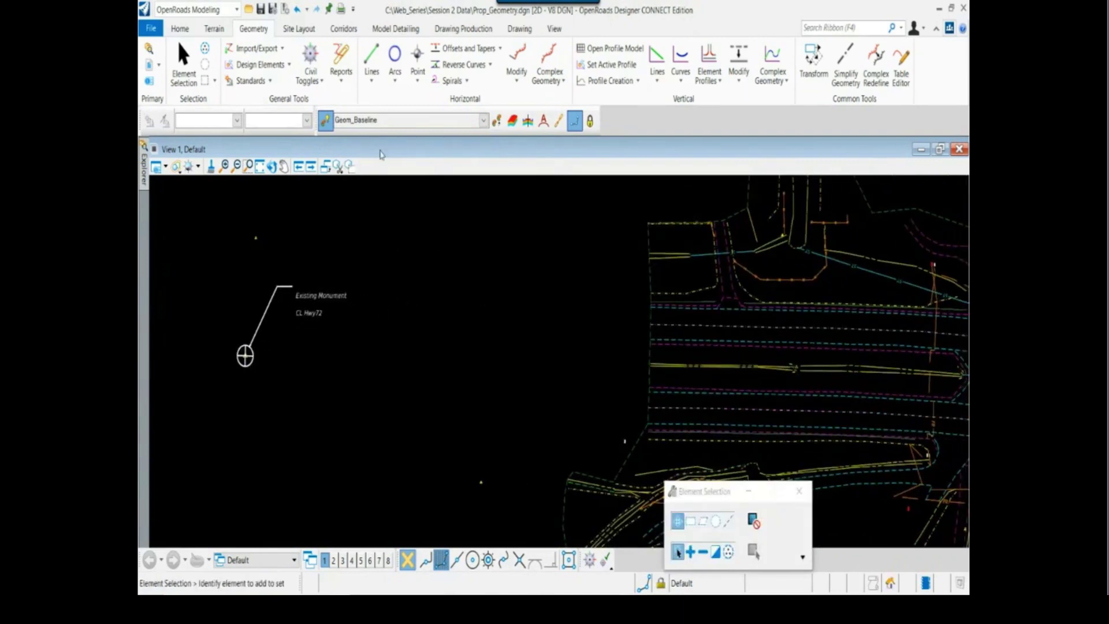
click(371, 58)
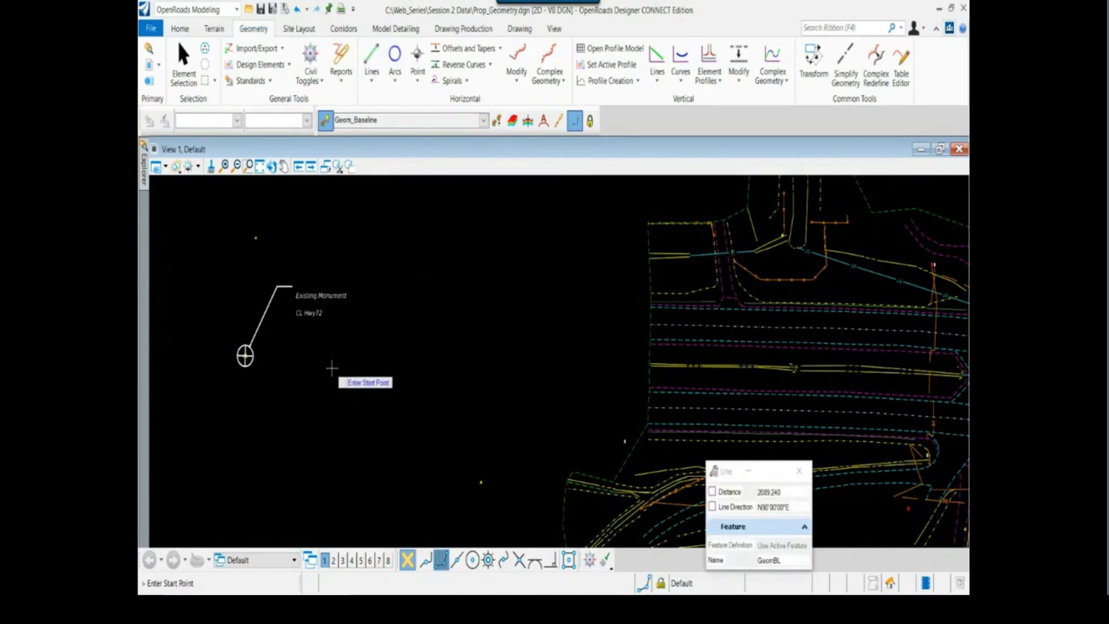
scroll(252, 357, up, 4)
scroll(250, 360, up, 2)
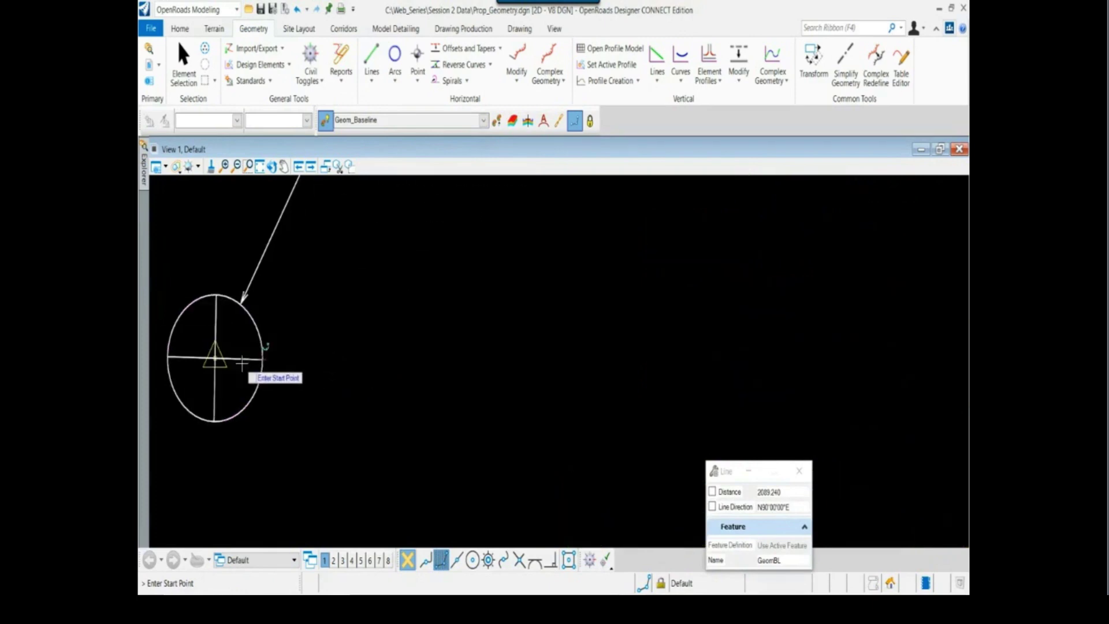
middle_drag(243, 367, 294, 376)
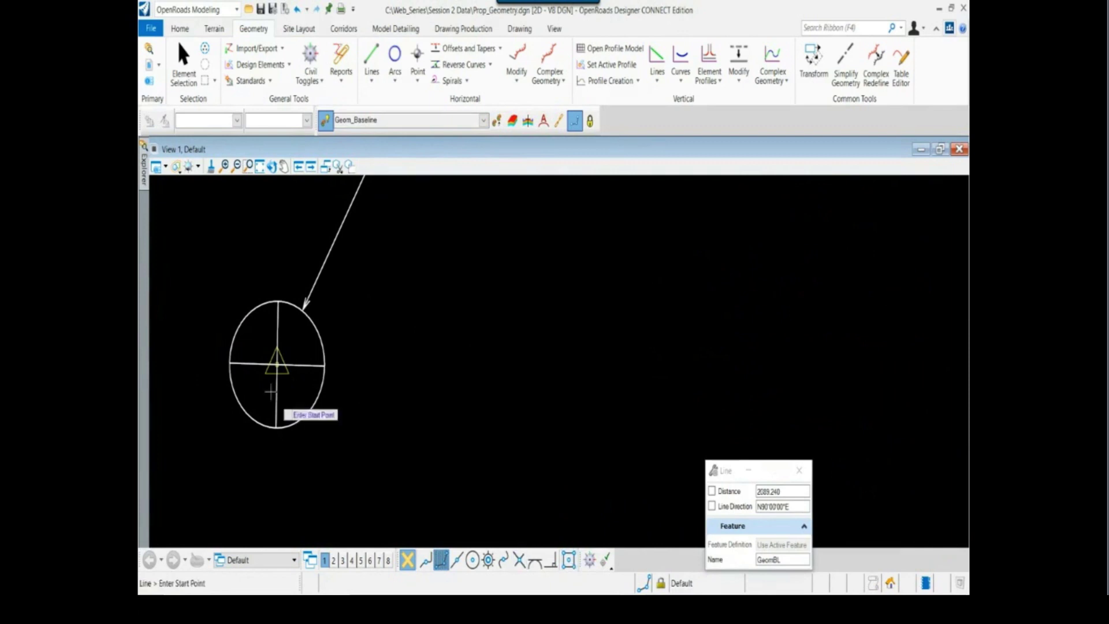
click(520, 560)
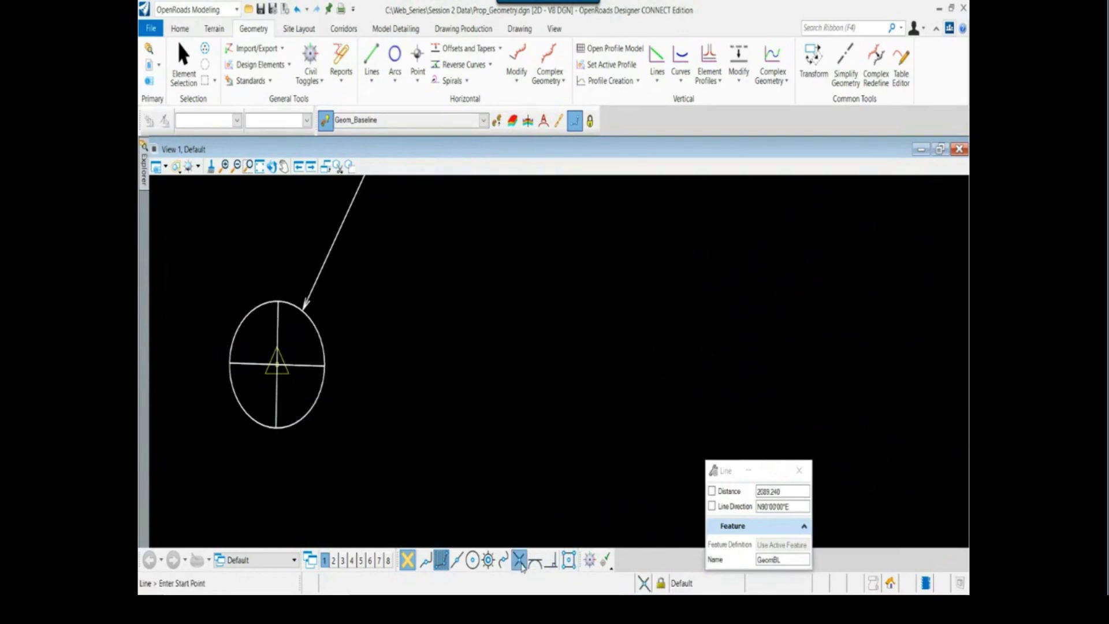
scroll(278, 354, up, 3)
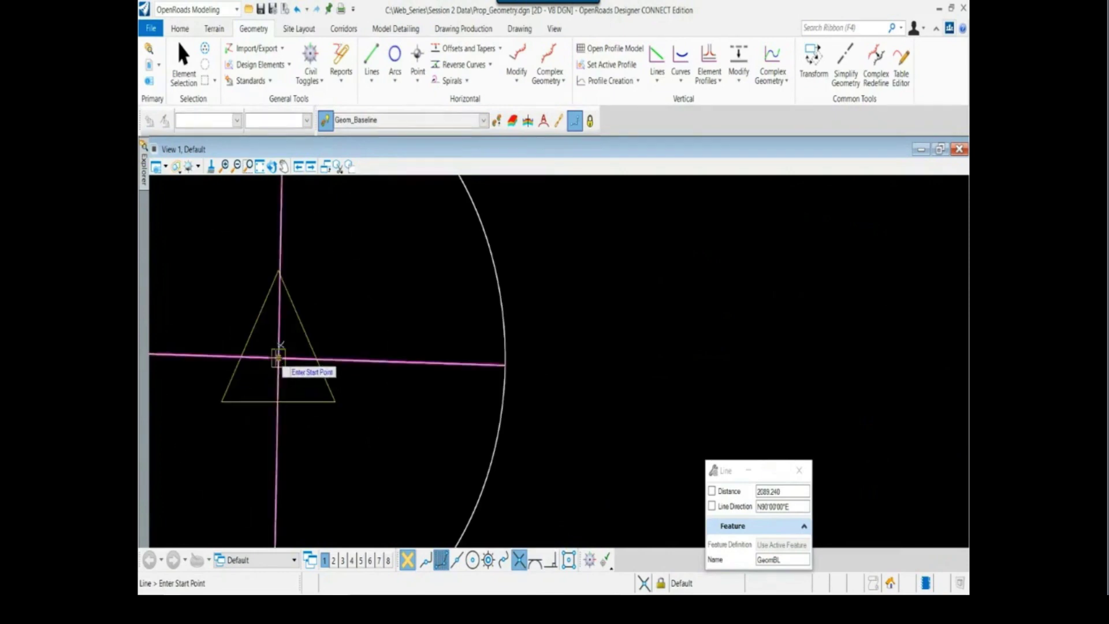
click(278, 358)
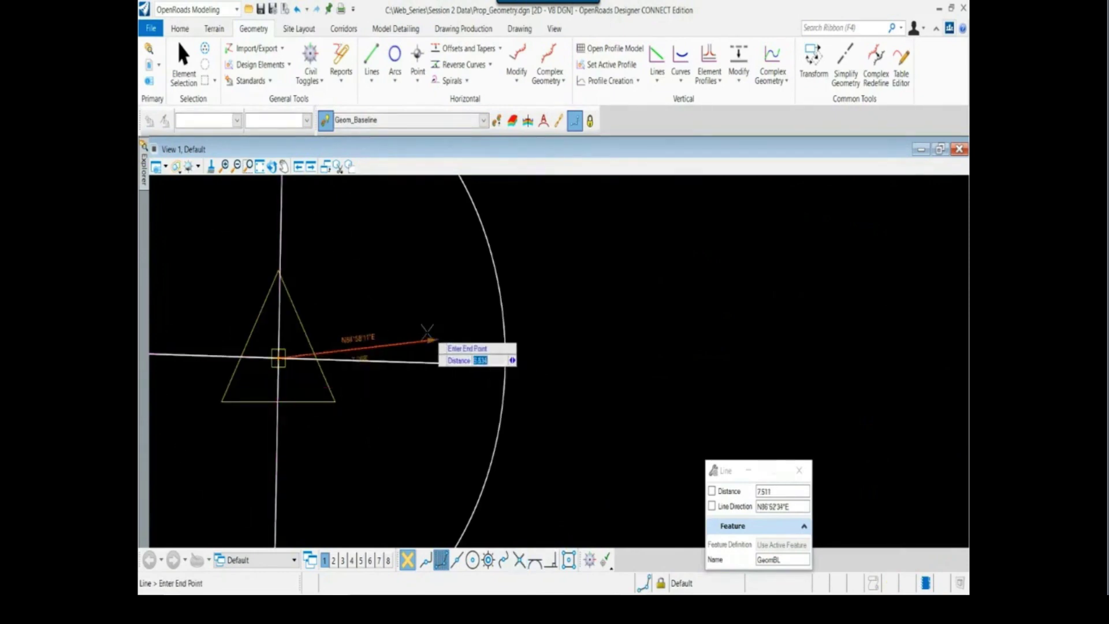
Cycle the line's end-point entry between distance and line direction.
scroll(457, 338, down, 4)
scroll(385, 345, down, 2)
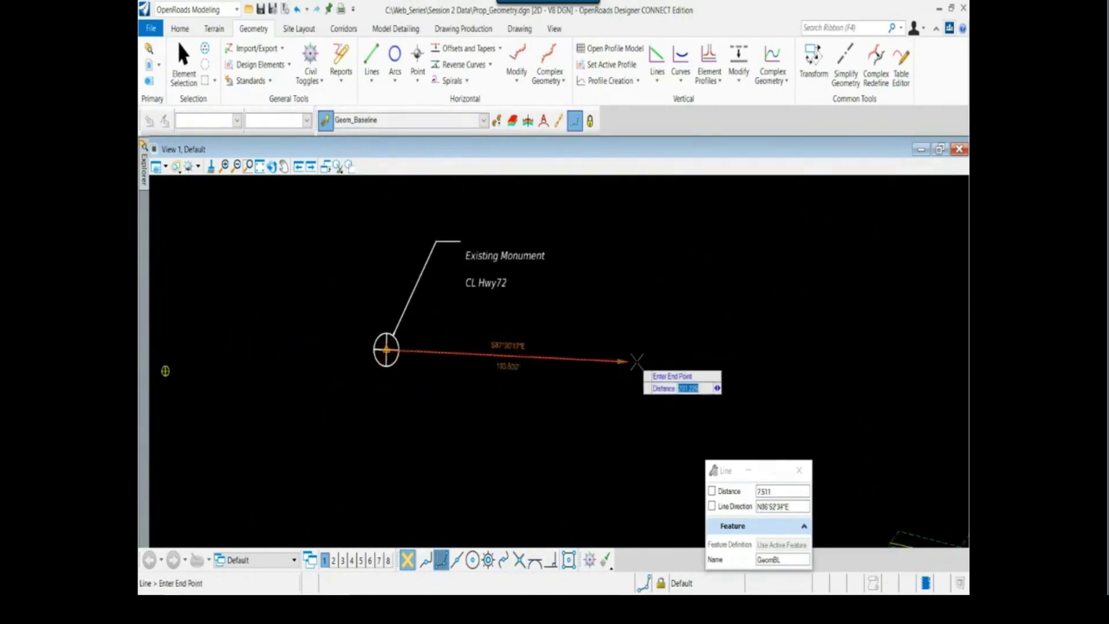
middle_drag(649, 384, 404, 317)
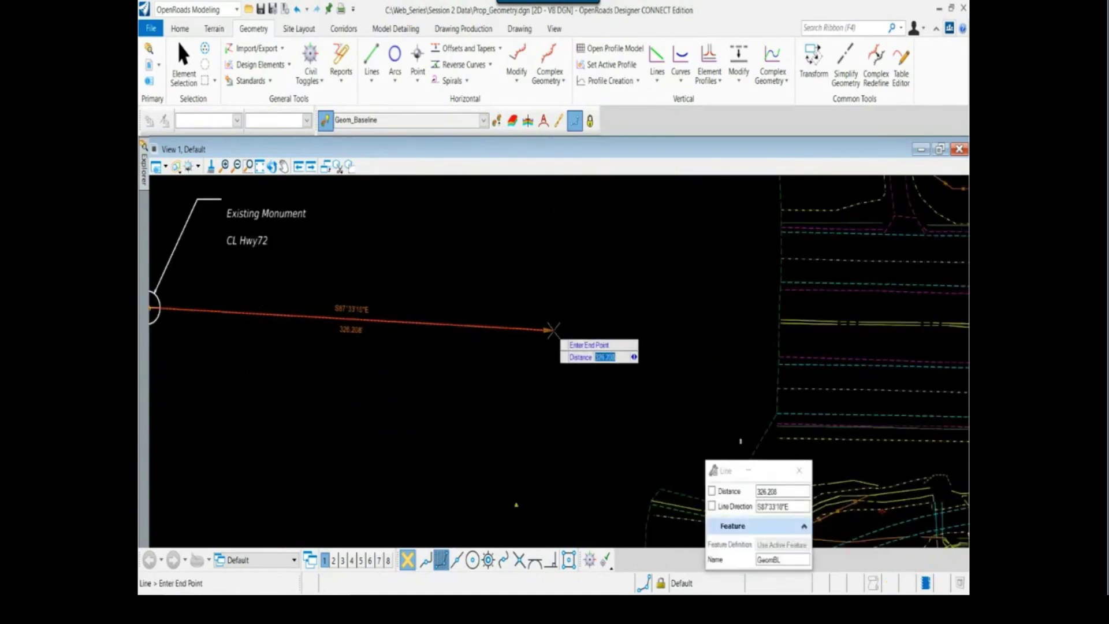
scroll(552, 330, down, 1)
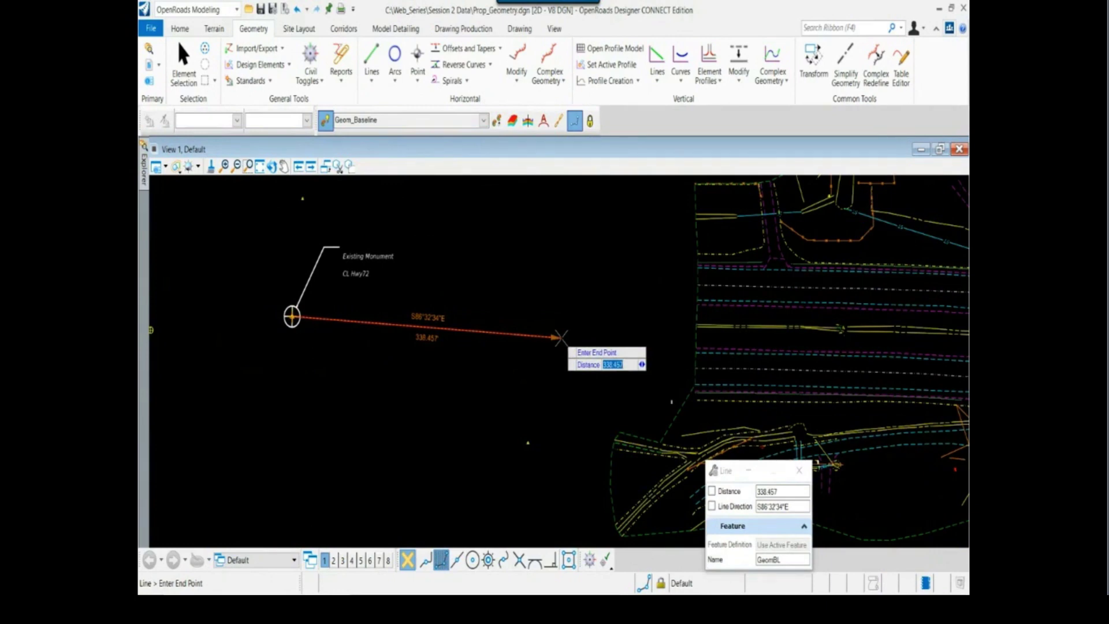
key(Tab)
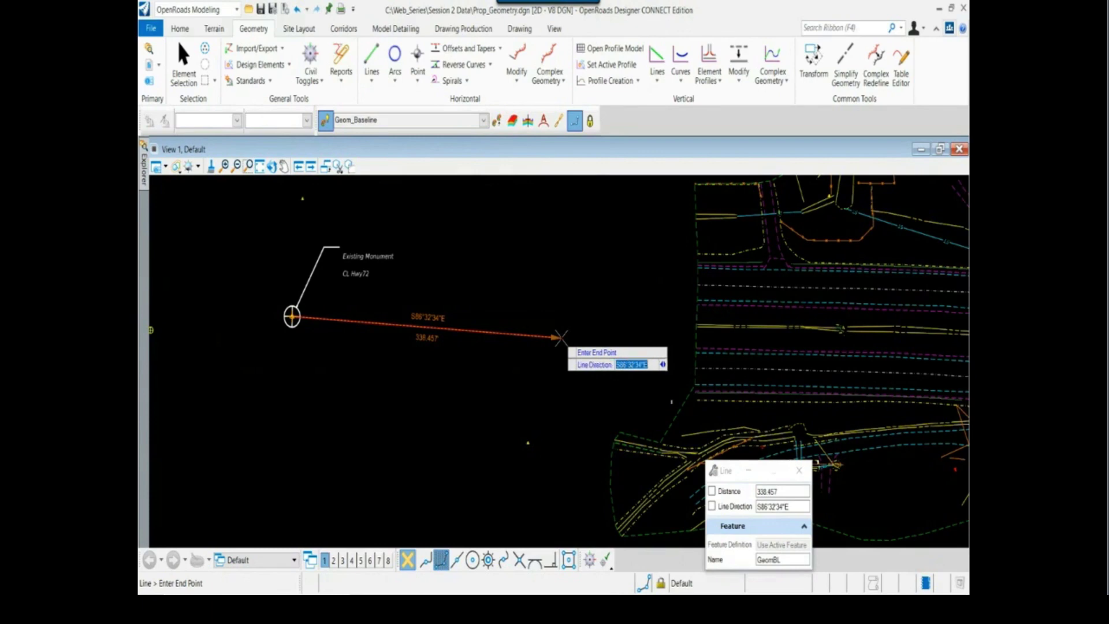
key(Tab)
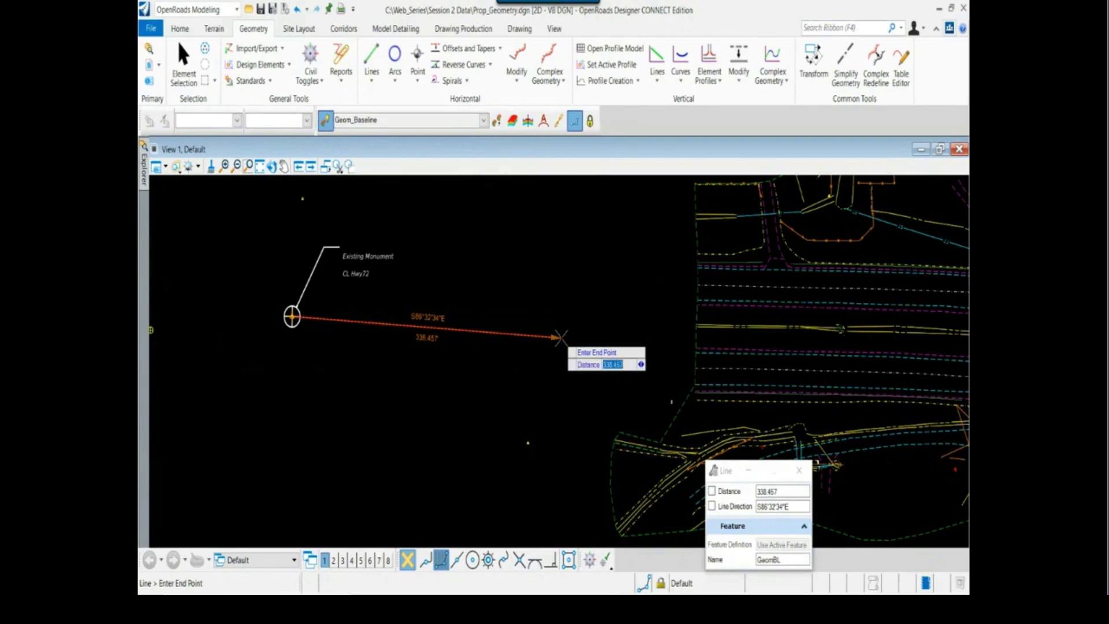
key(Tab)
key(Tab)
key(Tab)
key(Tab)
key(Tab)
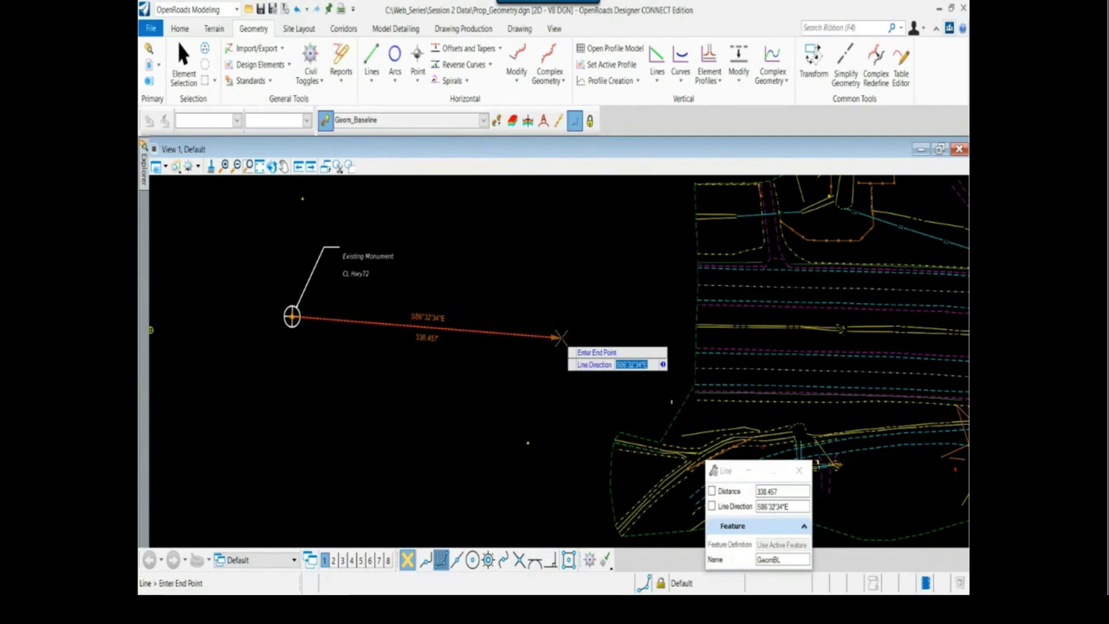
key(Tab)
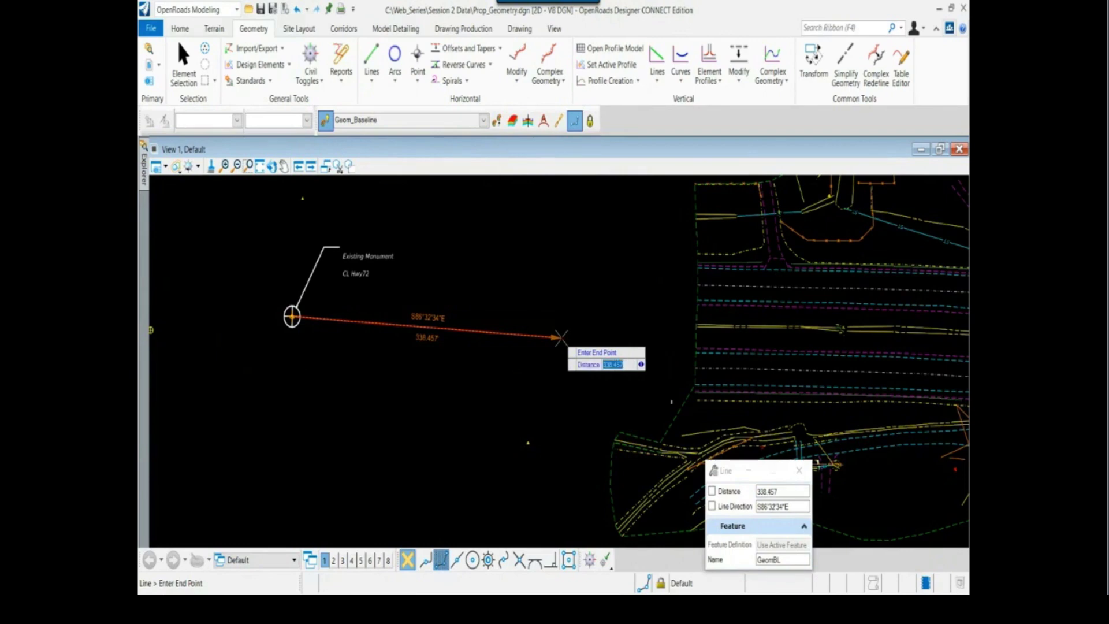
Look up the first tangential length in HWY72 Centerline.pdf and lock the line's distance at 790.66 back in OpenRoads Designer.
key(alt+Tab)
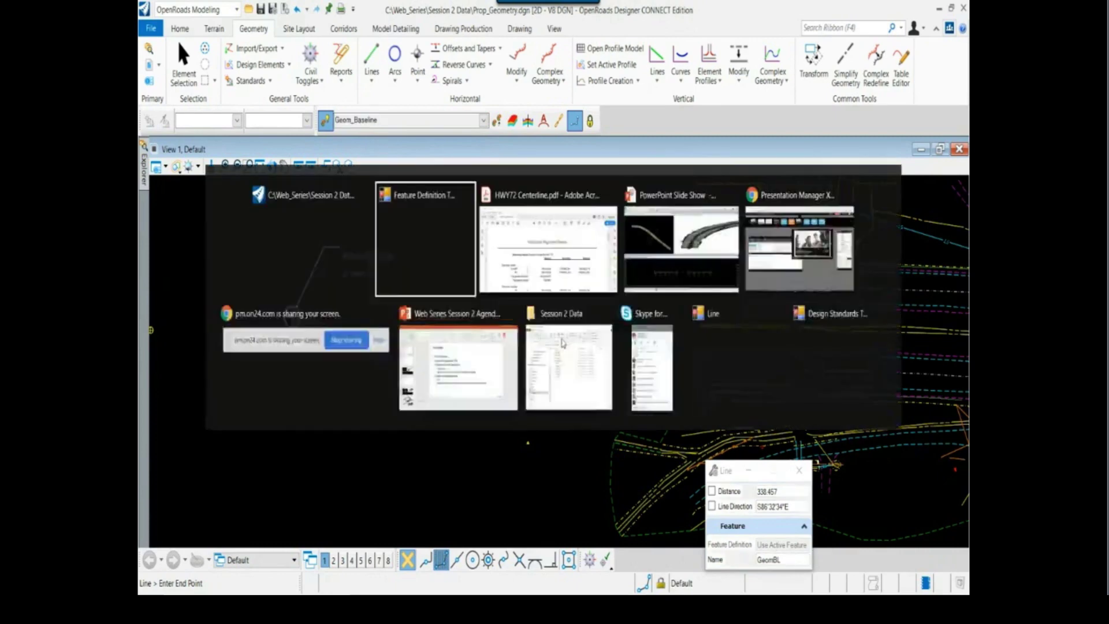
scroll(557, 335, down, 1)
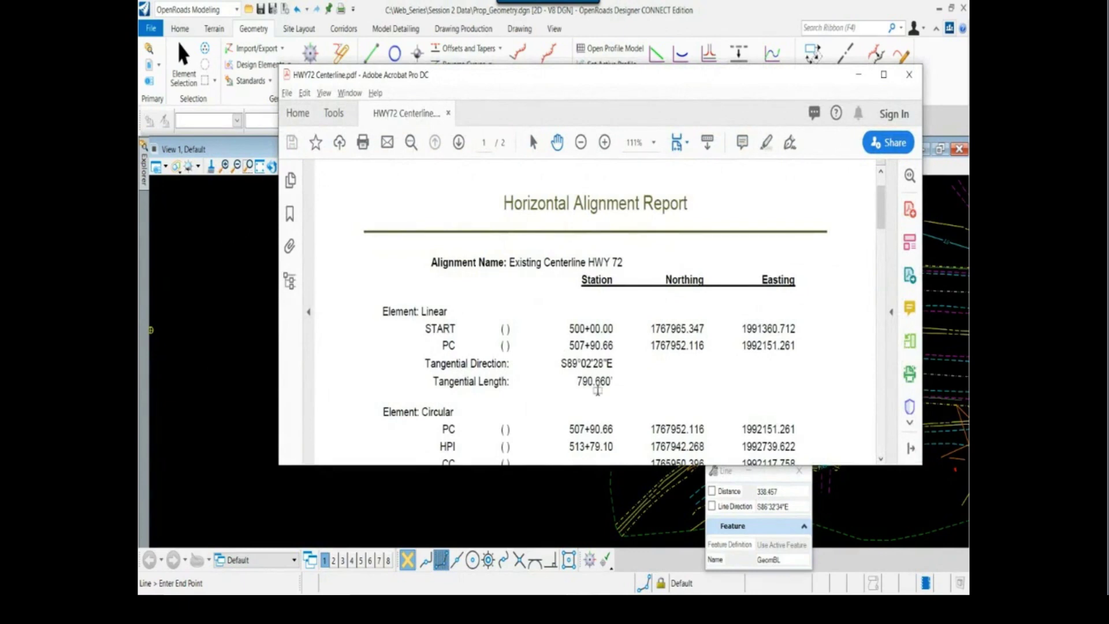
key(alt+Tab)
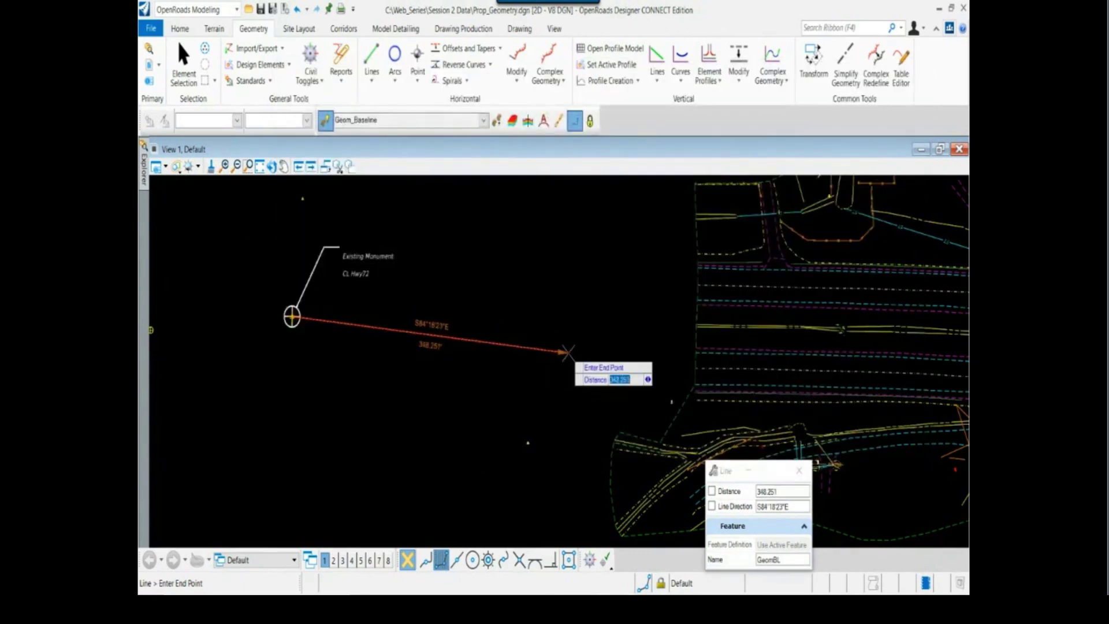
text(790.66)
key(Return)
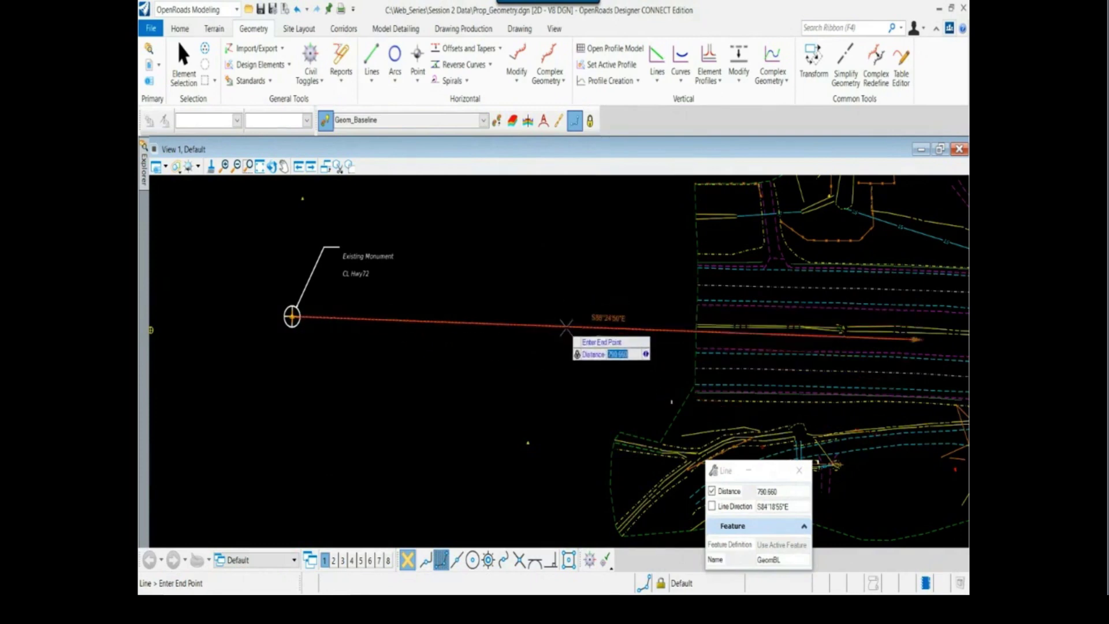
Look up the first tangential direction in HWY72 Centerline.pdf and lock the line direction at S89°02'28"E in OpenRoads Designer.
scroll(711, 351, down, 2)
scroll(711, 351, up, 5)
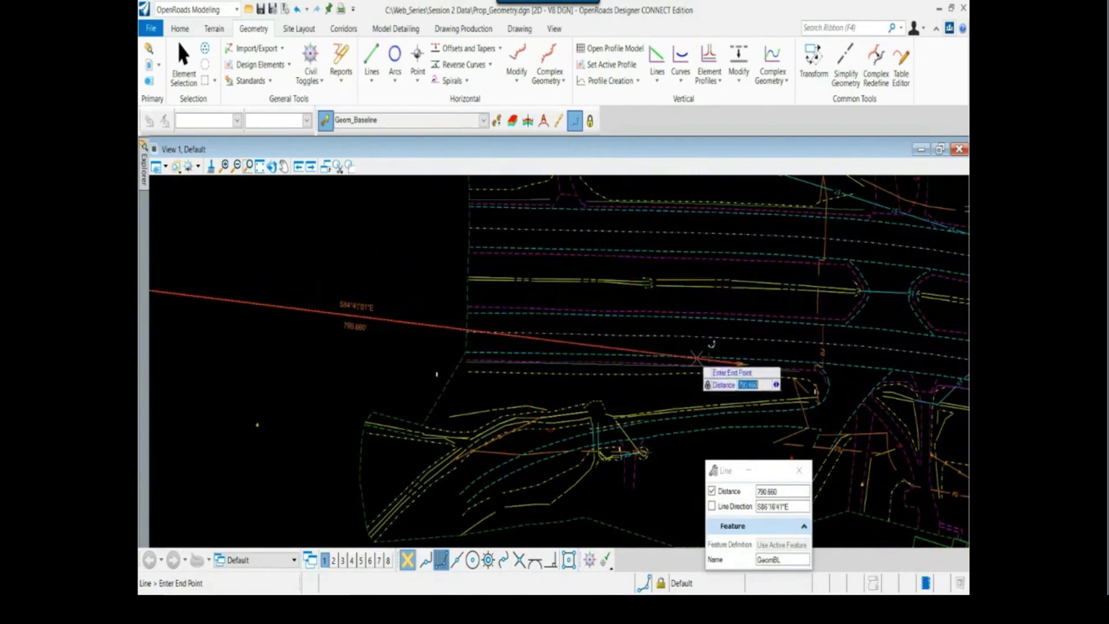
scroll(691, 373, down, 1)
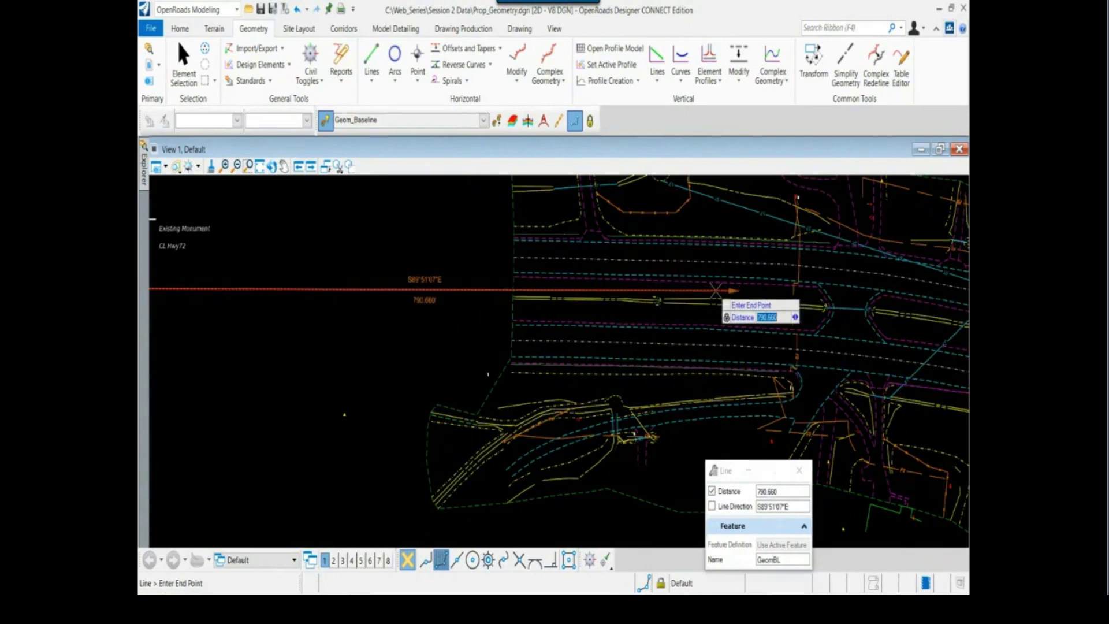
key(Tab)
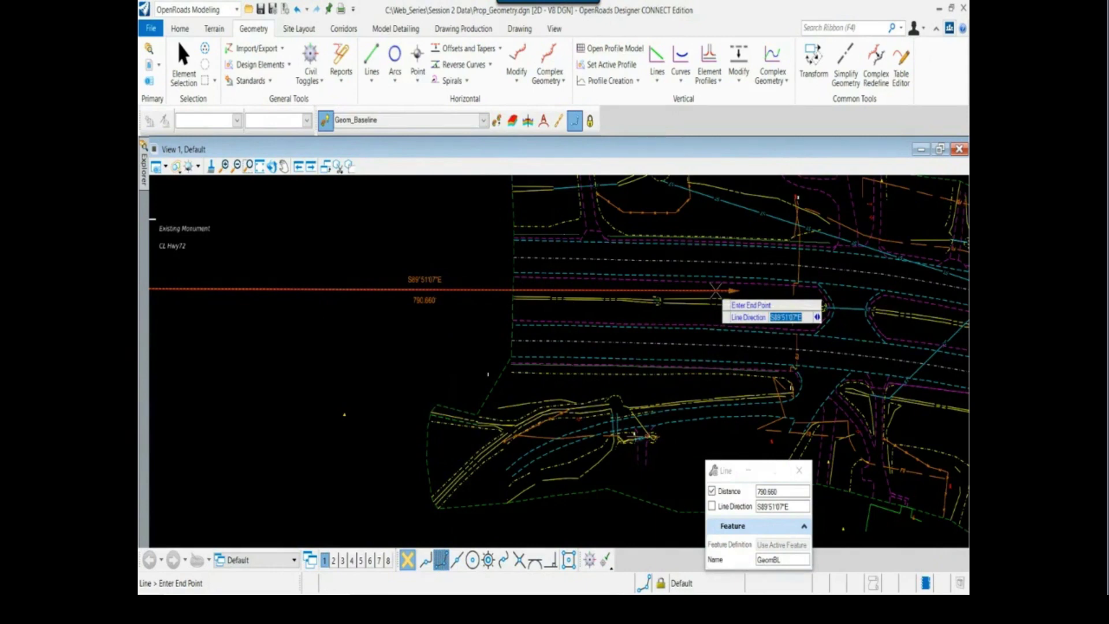
key(alt+Tab)
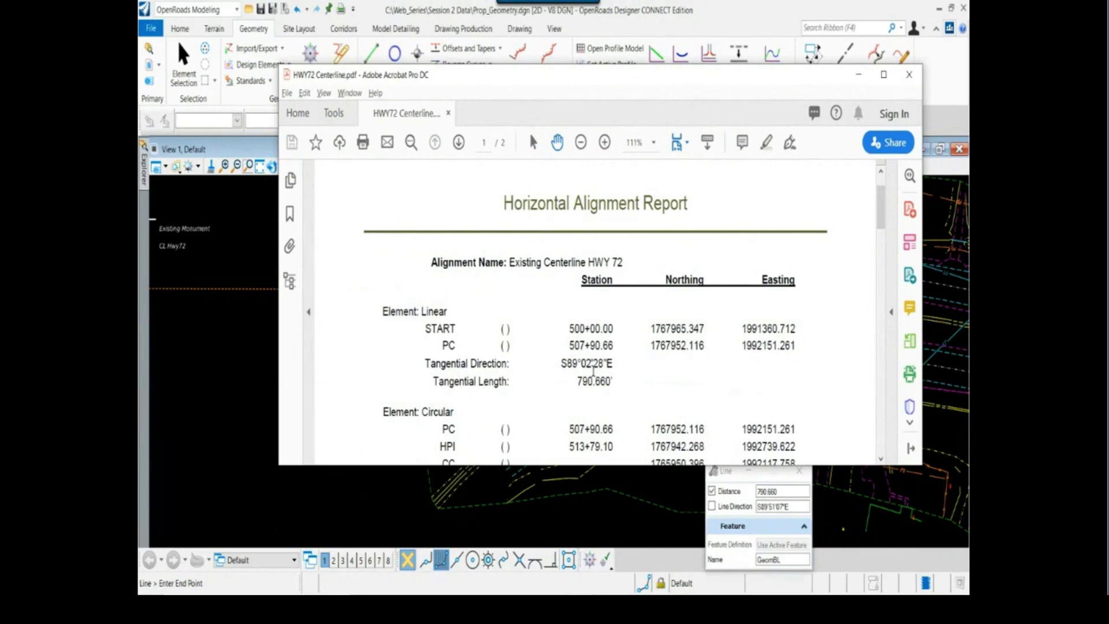
key(alt+Tab)
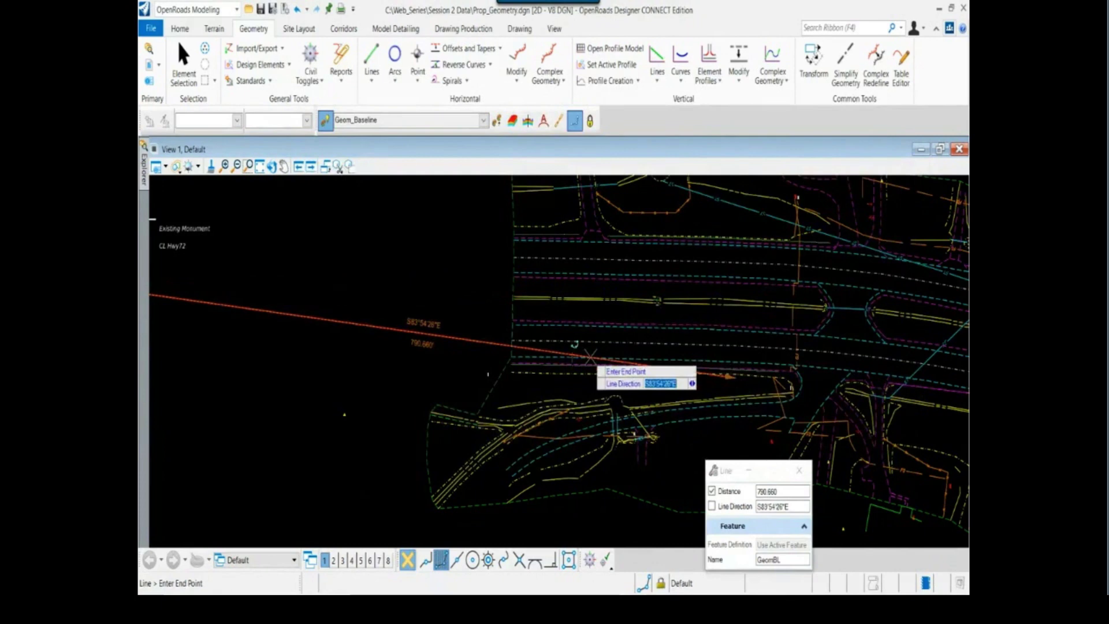
text(s)
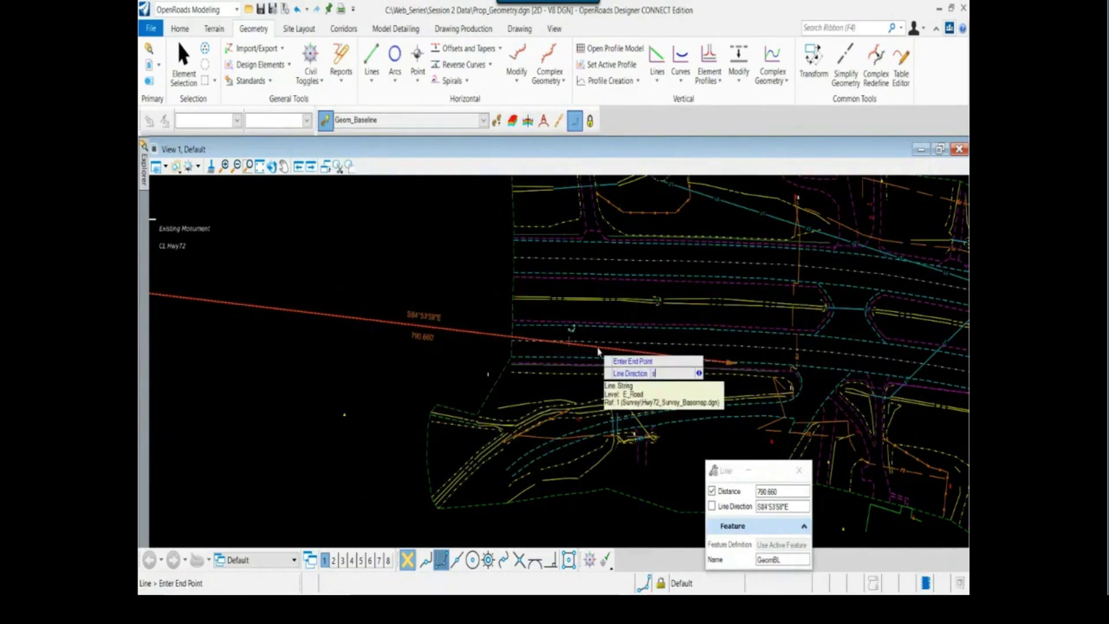
text(89)
key(alt+Tab)
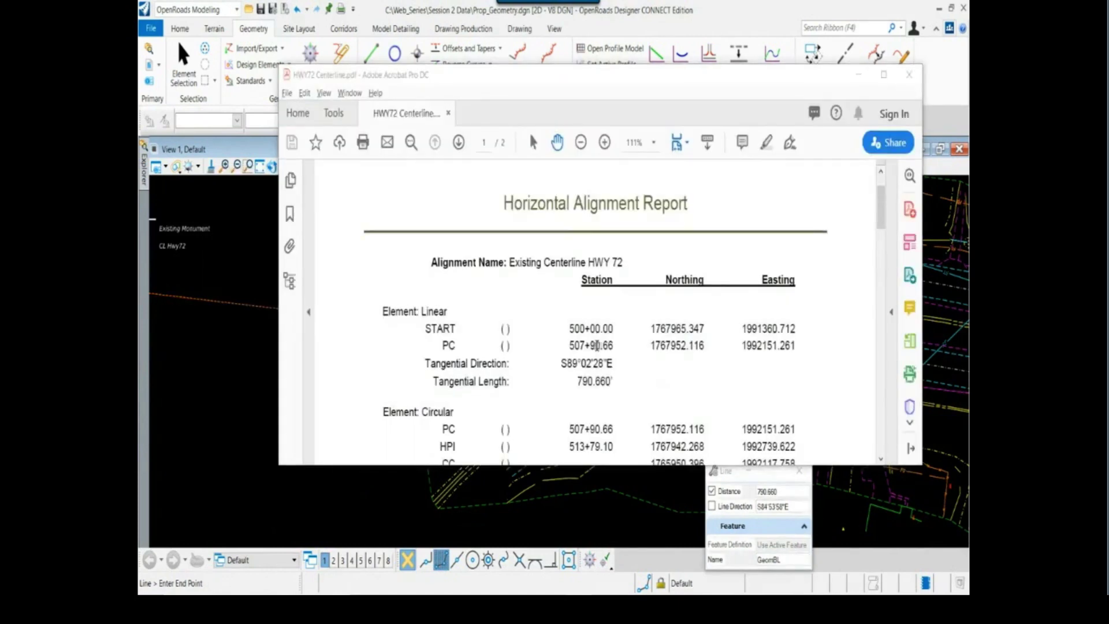
key(alt+Tab)
text(s)
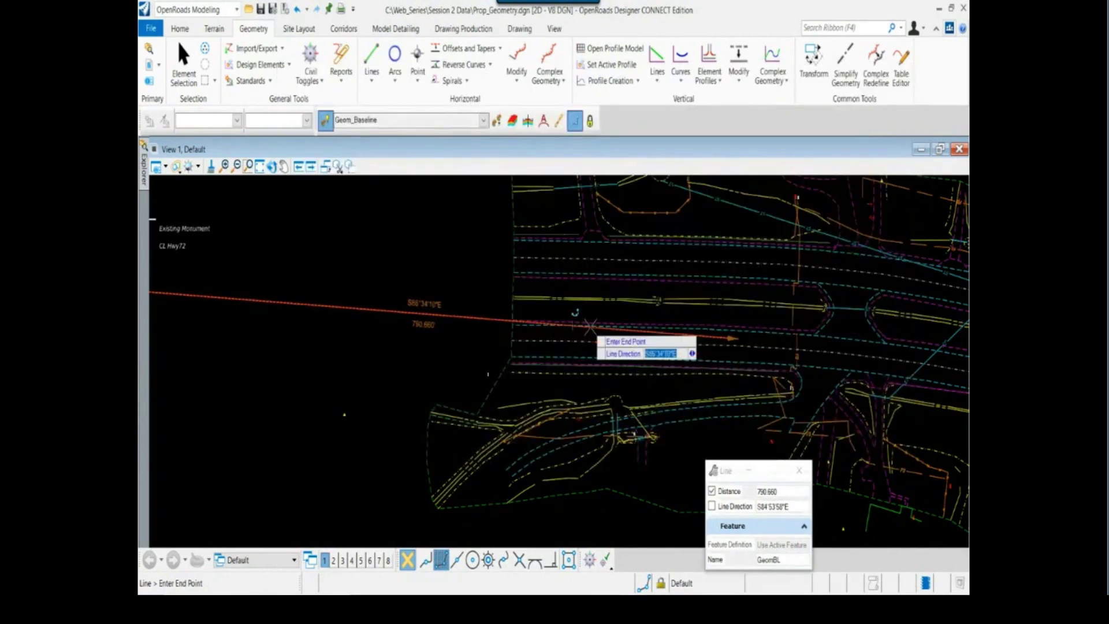
text(89)
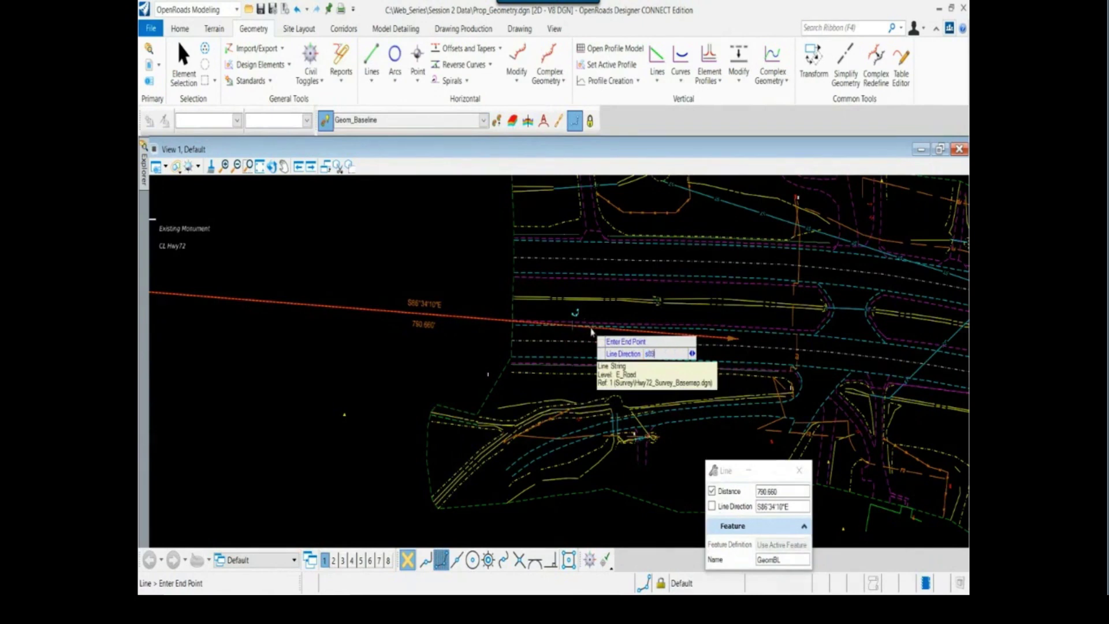
text(:02:28e)
key(Return)
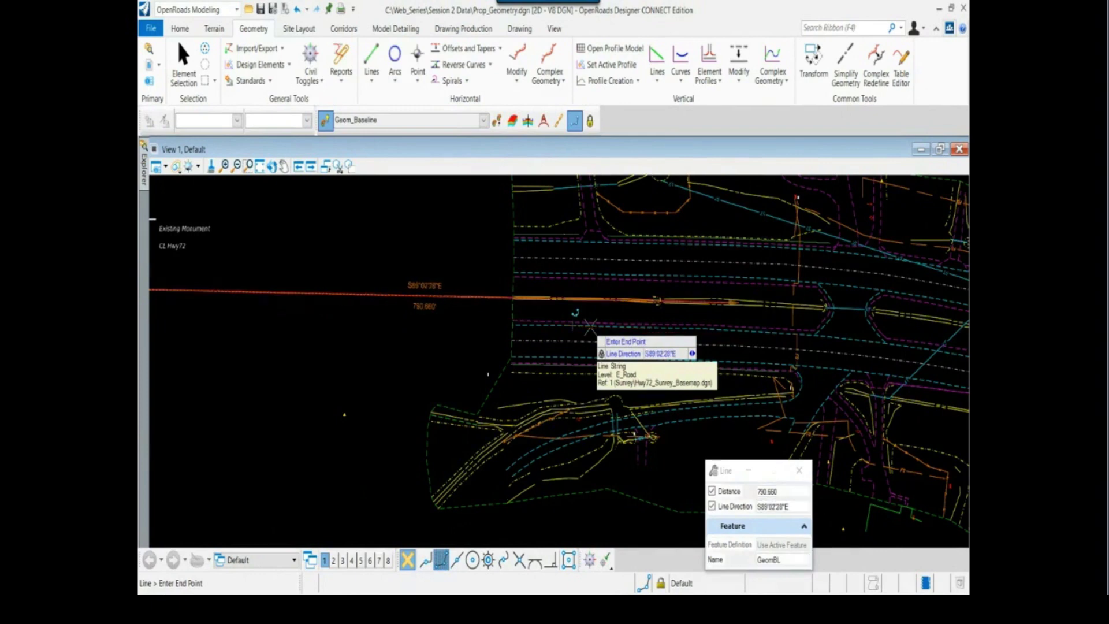
Accept the end point of the first tangent line and exit the line command.
key(Tab)
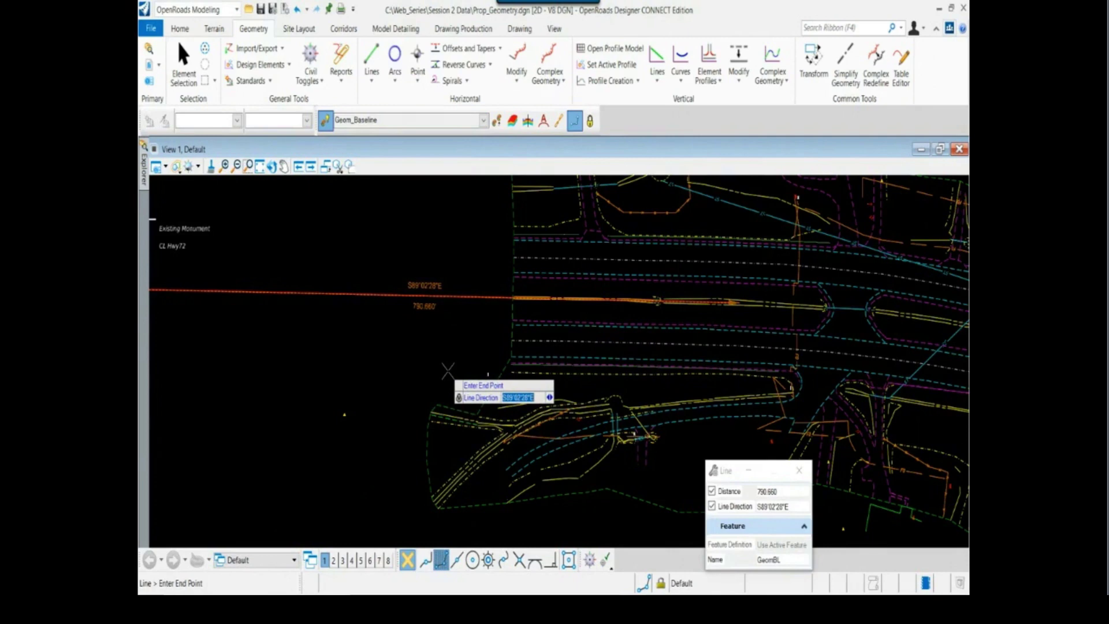
click(439, 349)
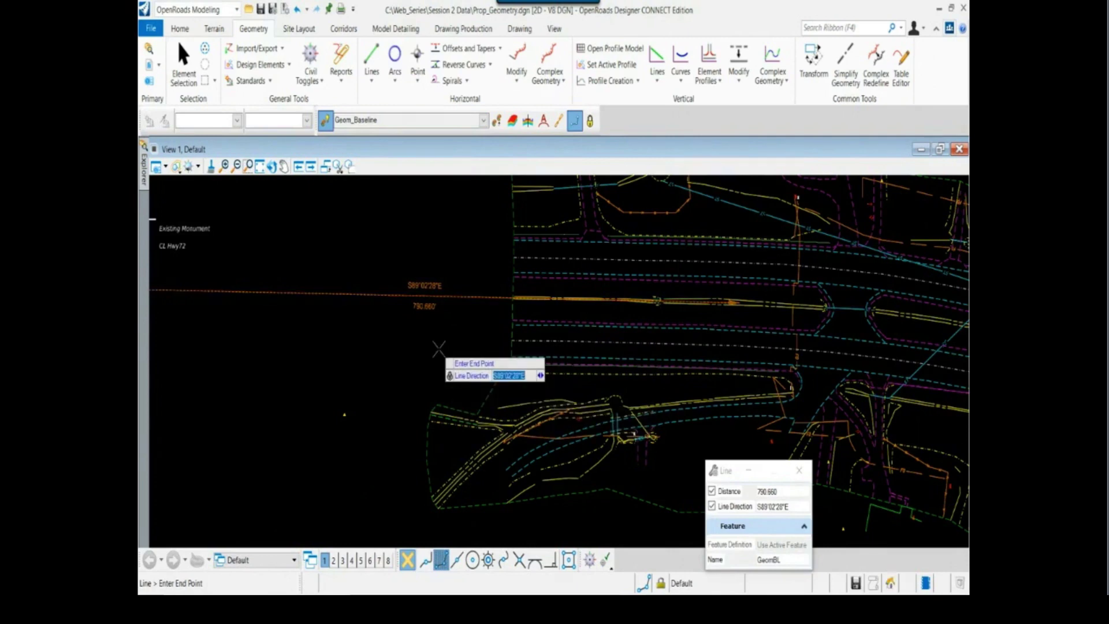
right_click(439, 349)
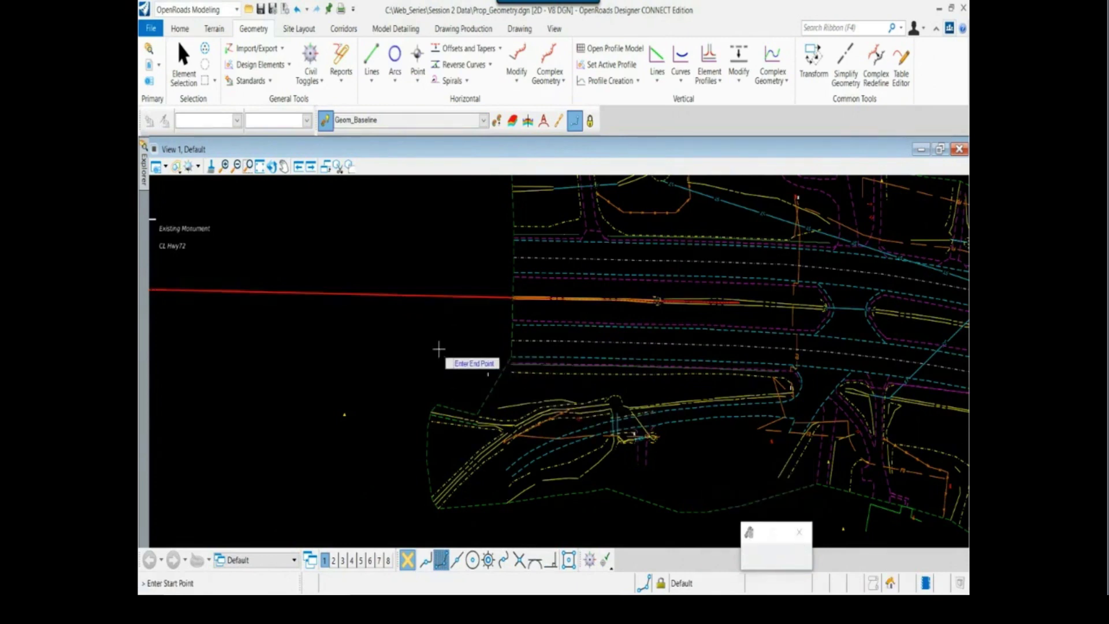
right_click(451, 357)
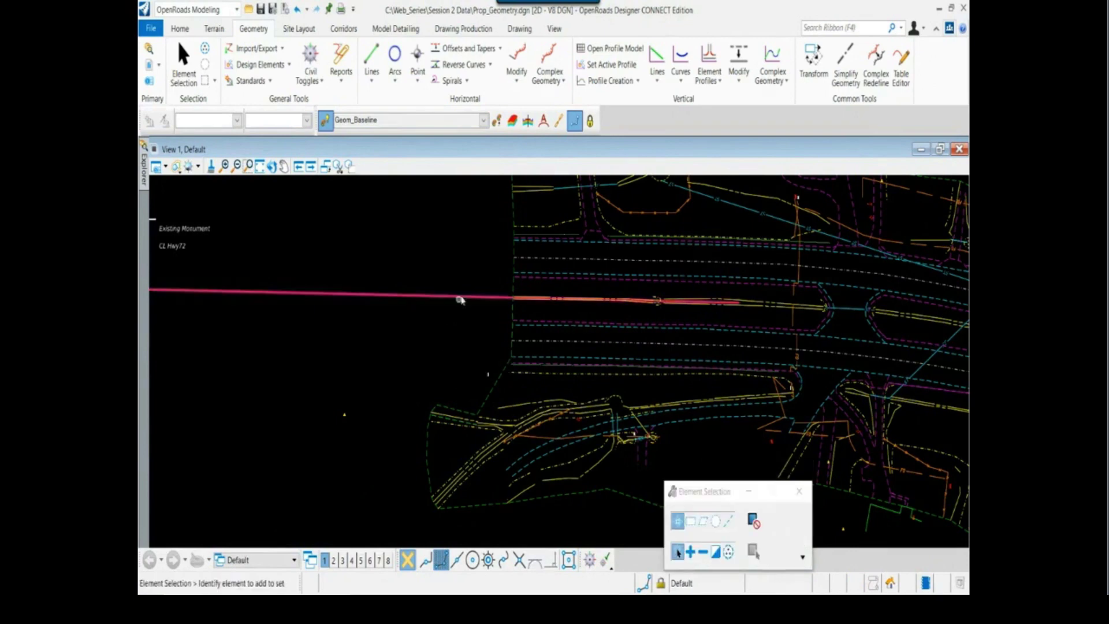
Select the new tangent line to check its bearing and length against the survey, and clear the selection.
click(458, 296)
scroll(441, 392, down, 2)
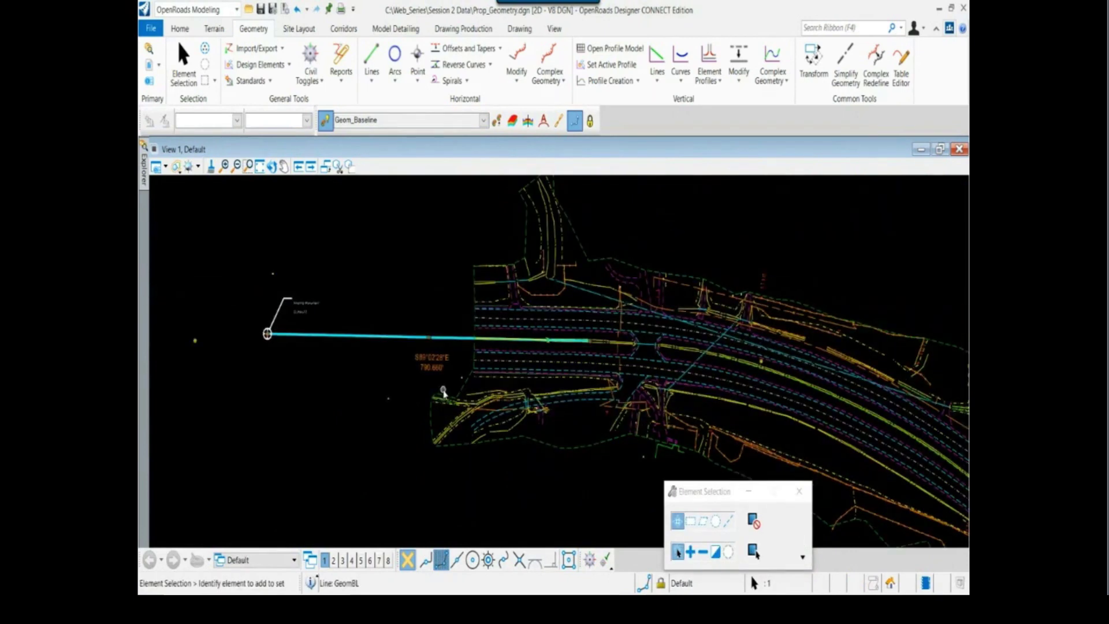
middle_drag(636, 379, 528, 340)
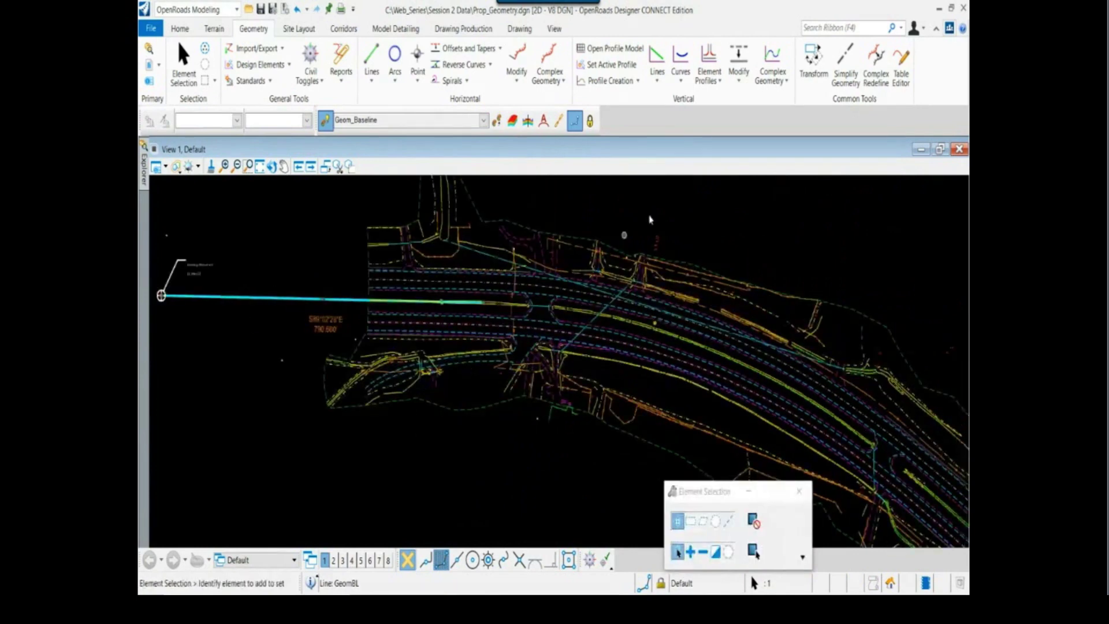
click(654, 212)
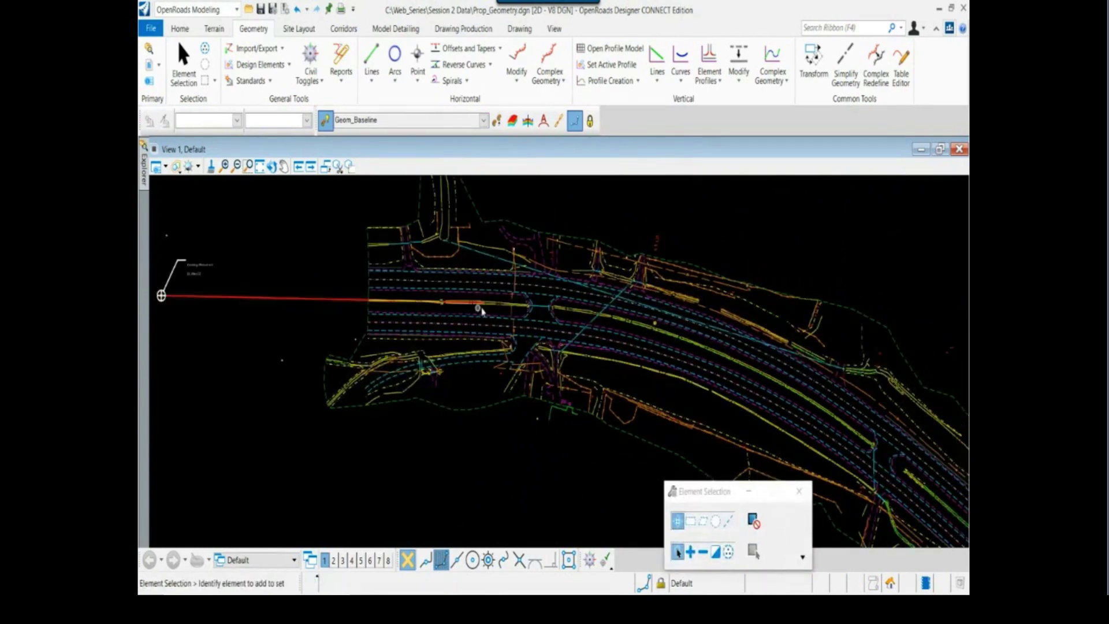
Start a simple arc from the first tangent line, with the arc's start point snapped to the line's east end.
key(ctrl+shift+p)
drag(663, 347, 610, 340)
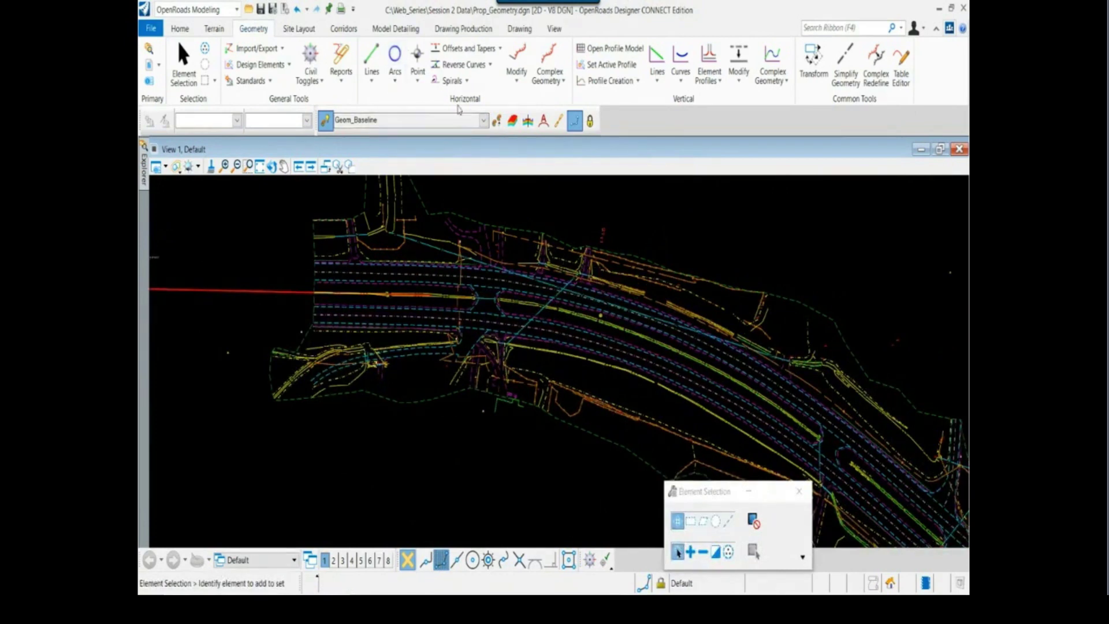
click(396, 82)
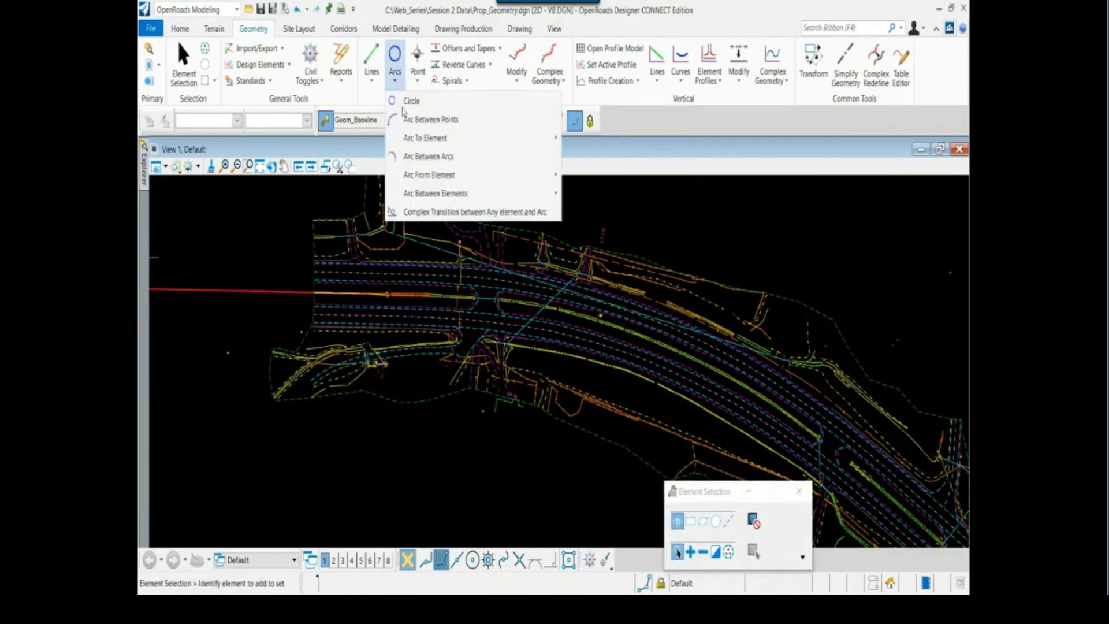
mouse_move(415, 175)
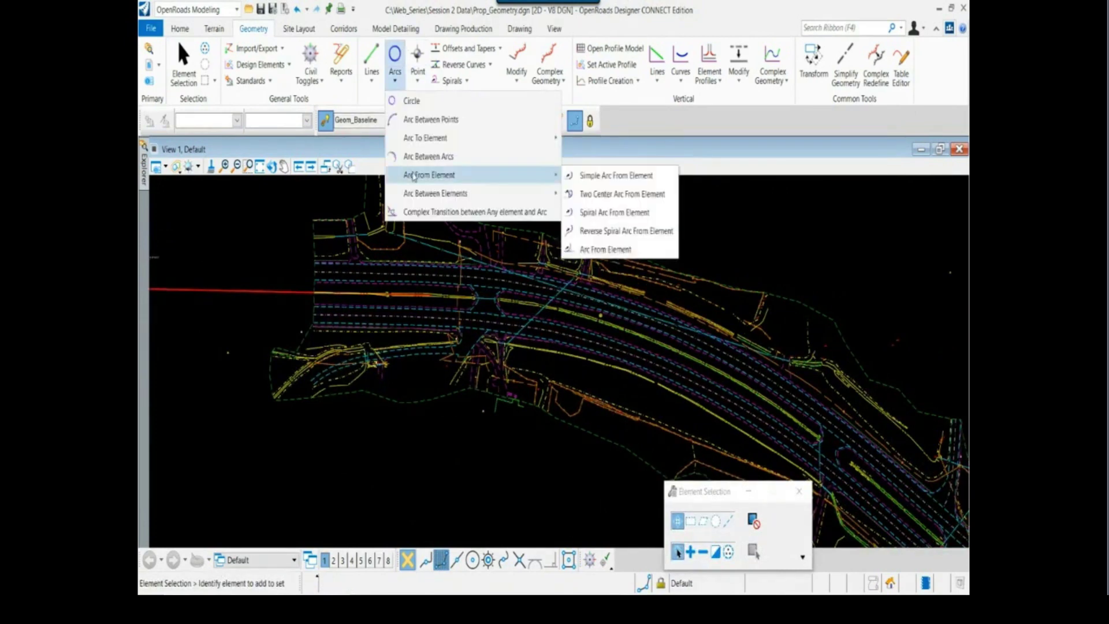
click(609, 177)
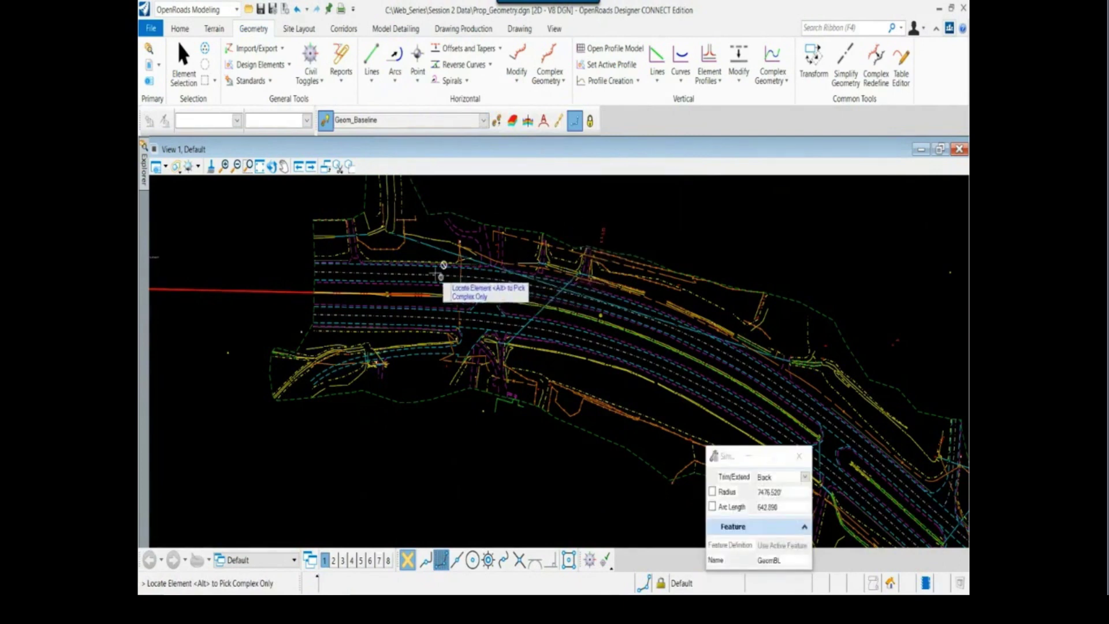
scroll(426, 271, up, 6)
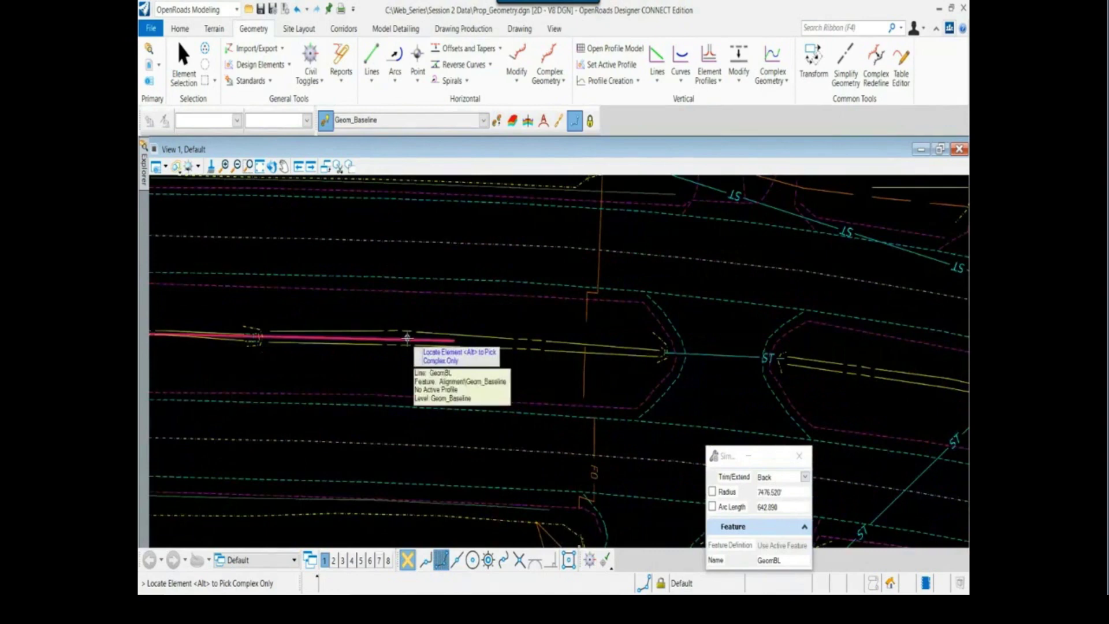
click(407, 338)
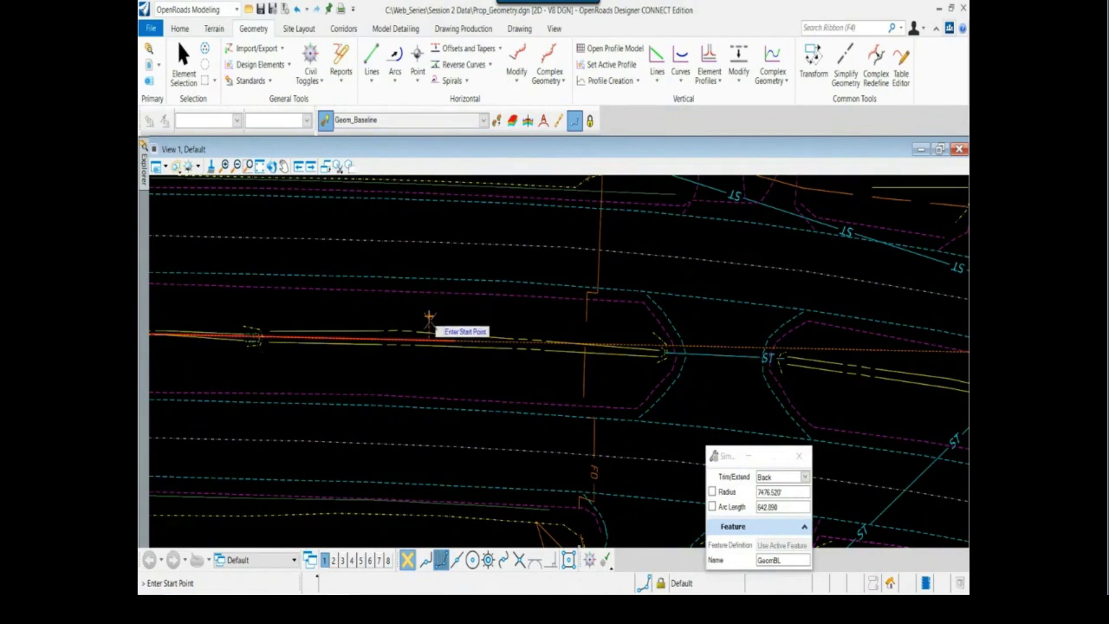
middle_click(454, 341)
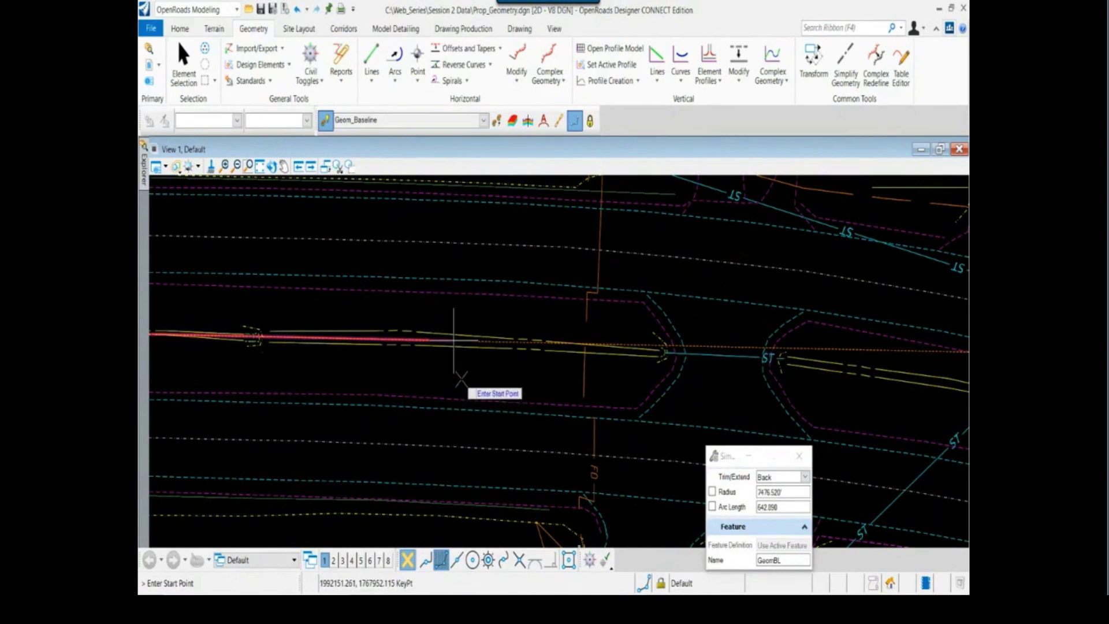
click(461, 377)
click(508, 350)
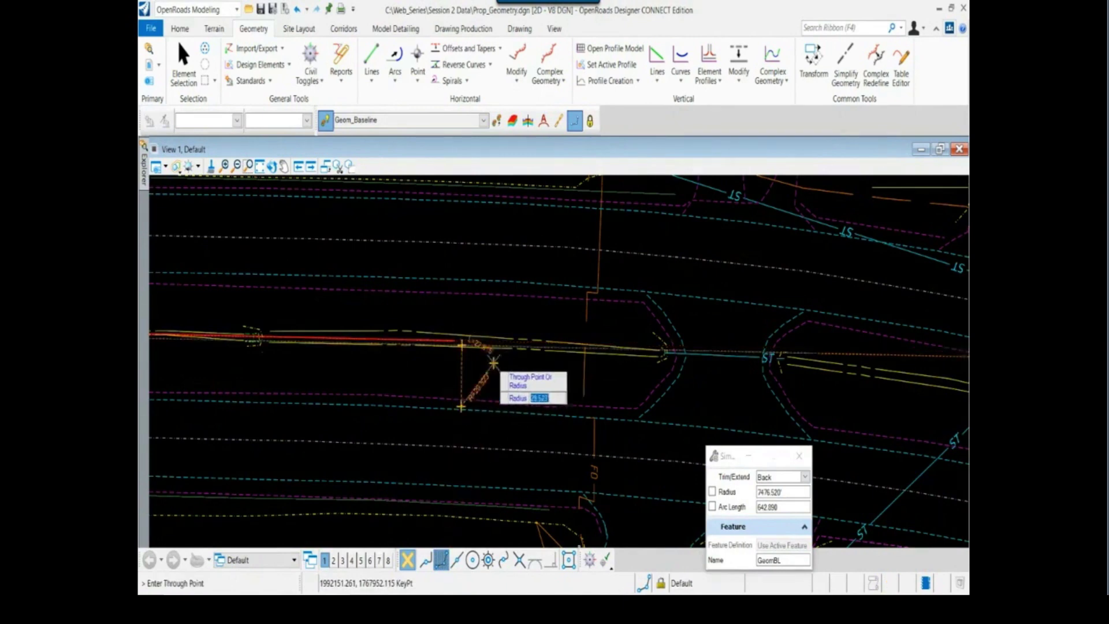
Look up the circular element's radius in HWY72 Centerline.pdf and lock the arc's radius at 2002 back in OpenRoads Designer.
scroll(653, 370, down, 3)
middle_drag(545, 340, 355, 285)
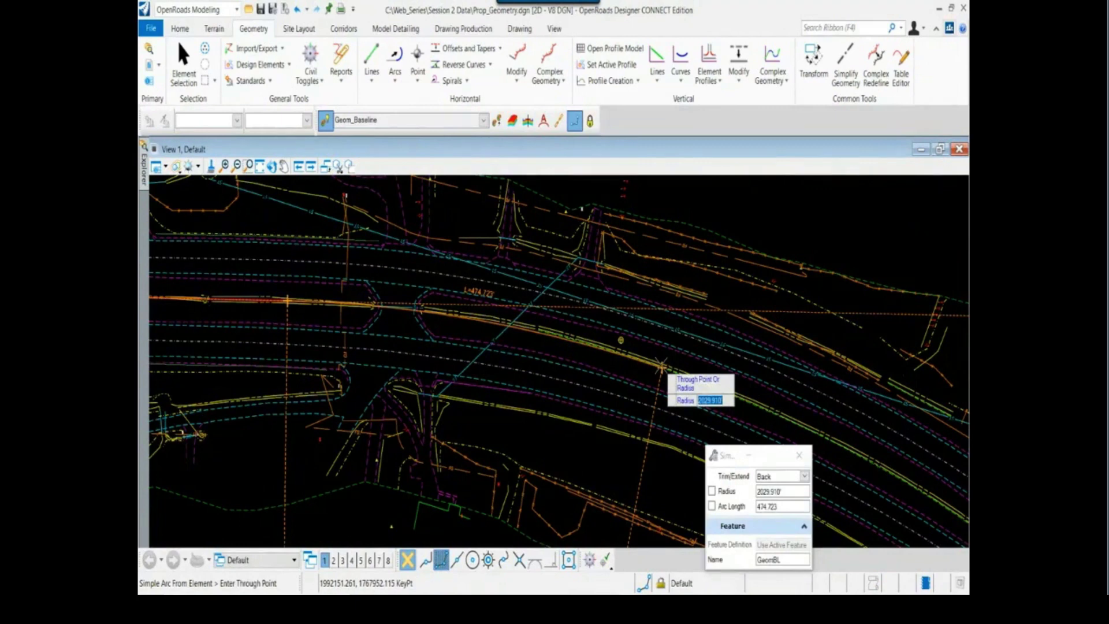
key(alt+Tab)
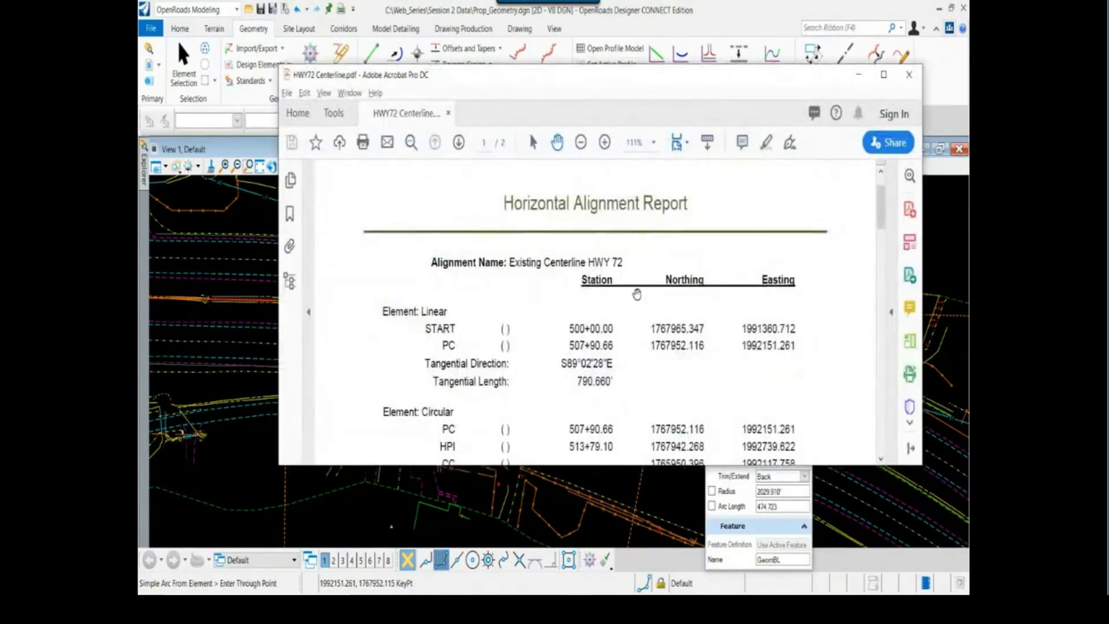
scroll(660, 364, down, 3)
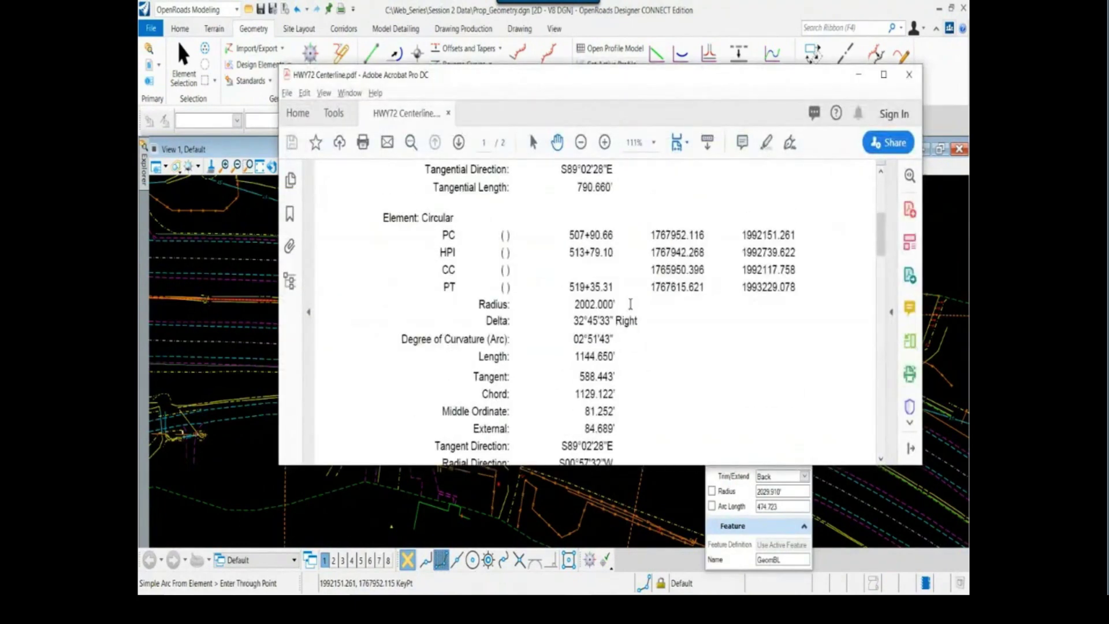
drag(575, 300, 638, 322)
key(alt+Tab)
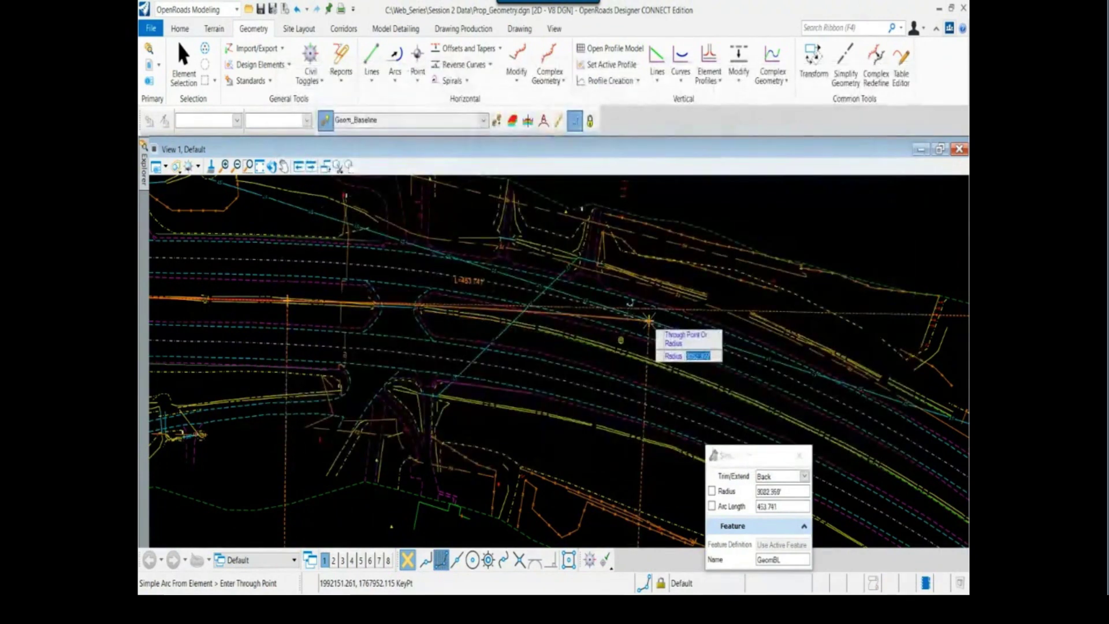
text(2002)
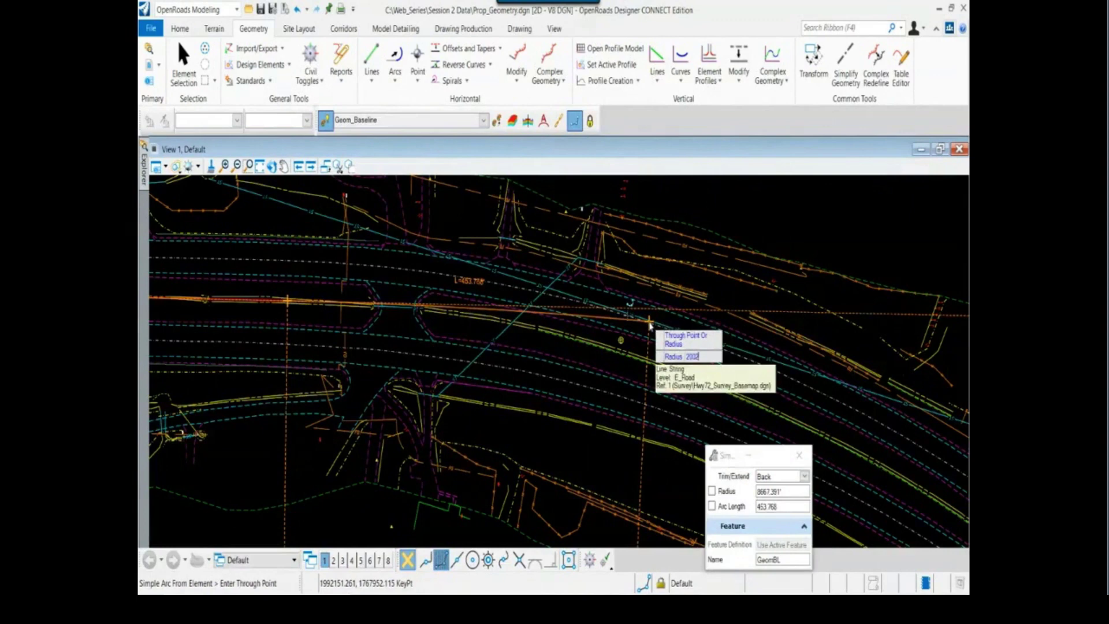
key(Return)
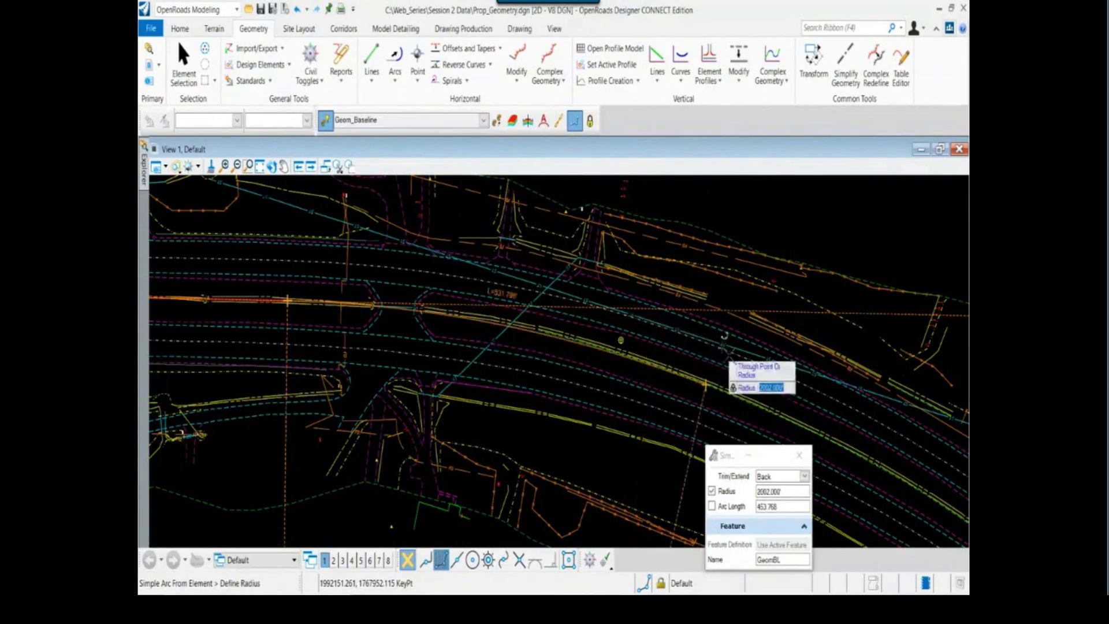
scroll(646, 325, down, 2)
middle_drag(708, 354, 437, 242)
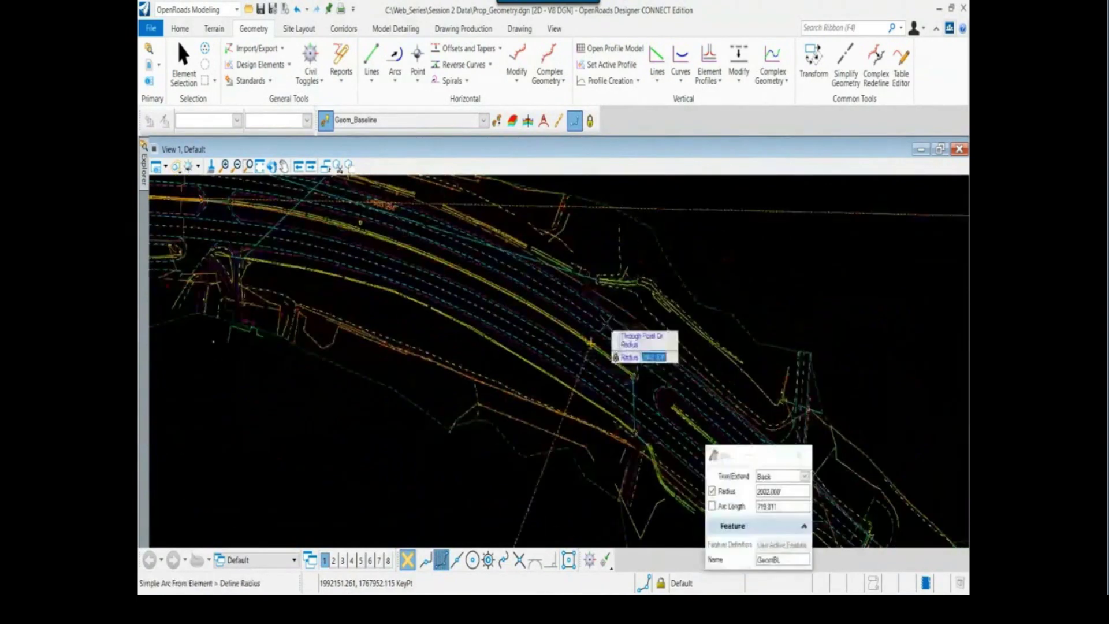
click(620, 335)
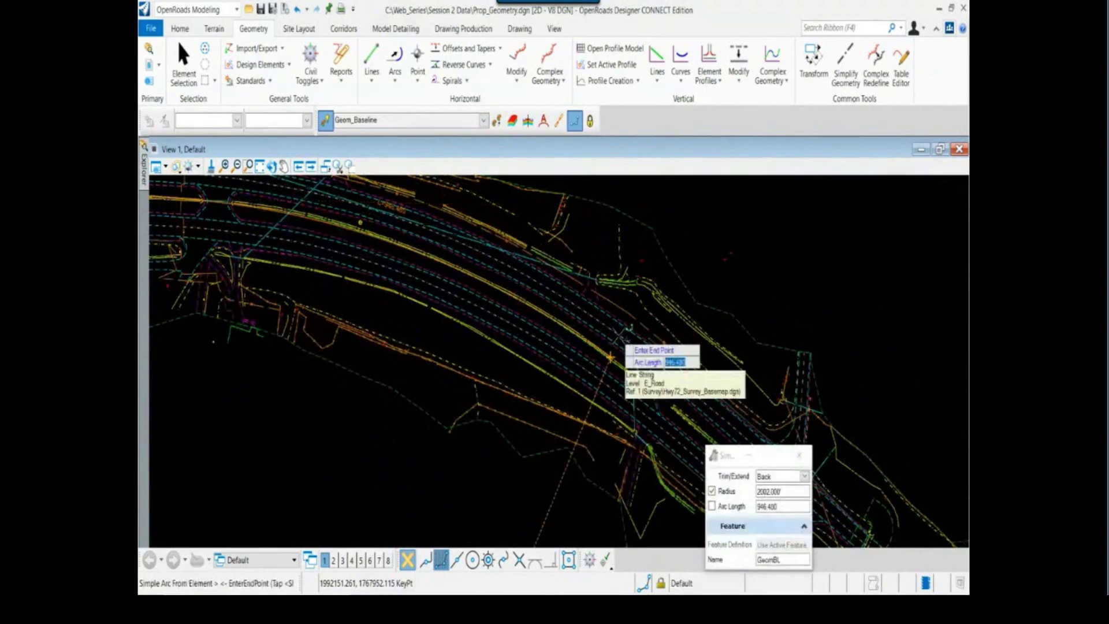
Copy the circular element's length from HWY72 Centerline.pdf and lock the arc length at 1144.650 back in OpenRoads Designer.
middle_drag(664, 367, 568, 311)
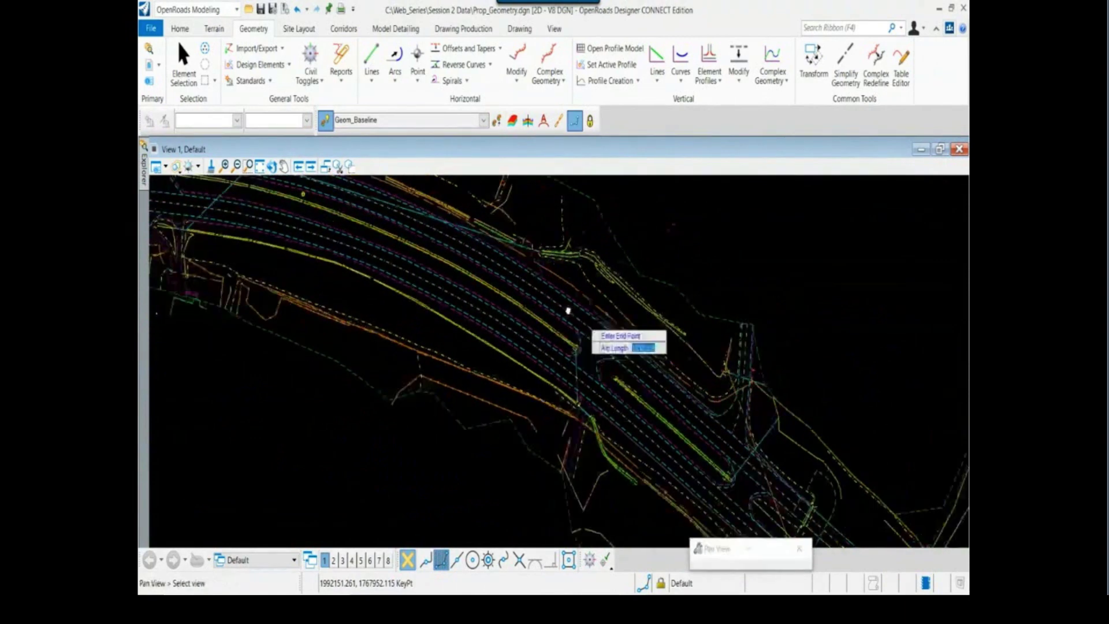
key(alt+Tab)
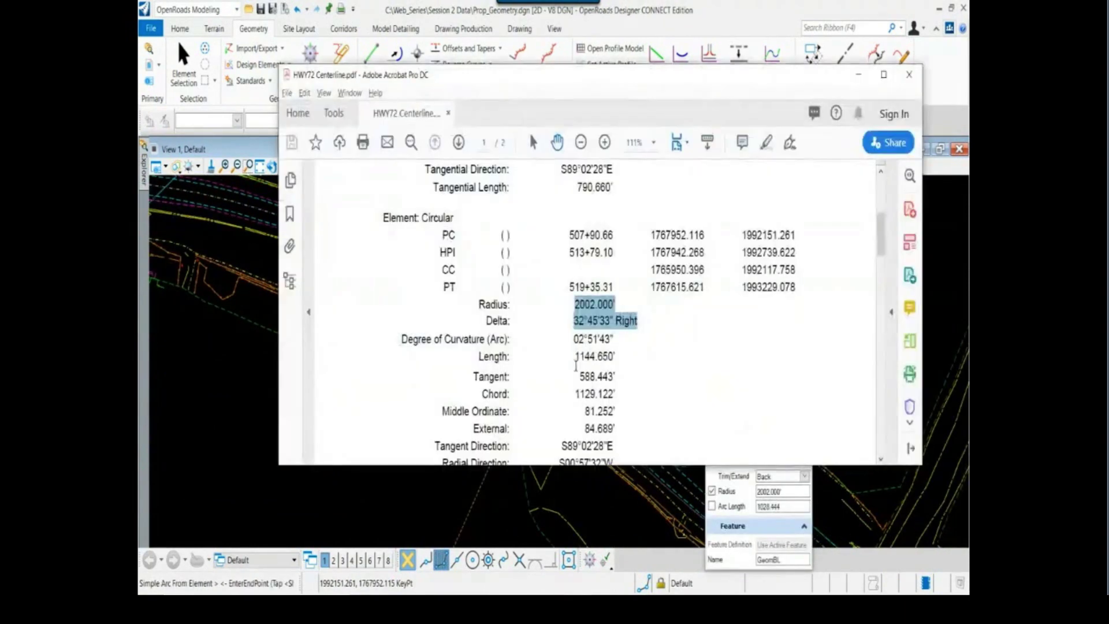
drag(580, 356, 616, 357)
key(ctrl+c)
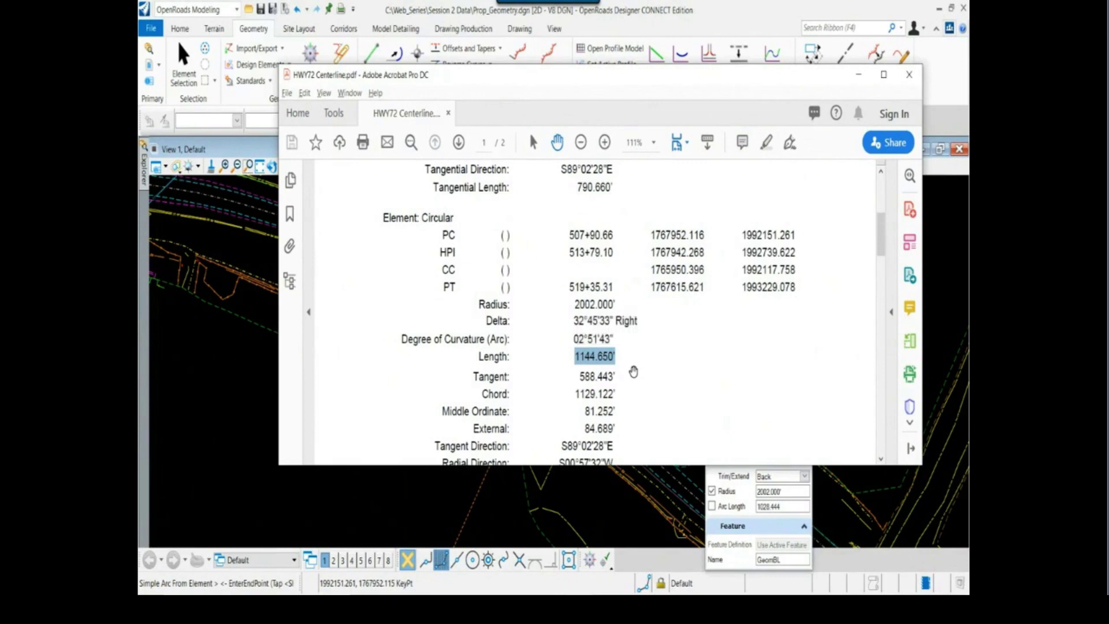
key(alt+Tab)
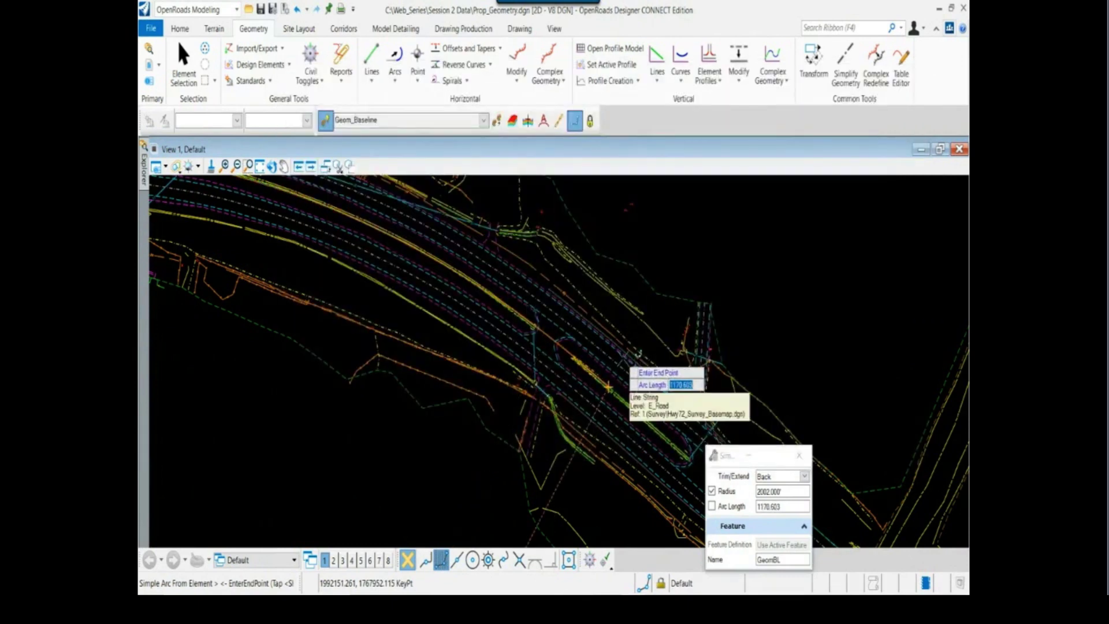
key(ctrl+v)
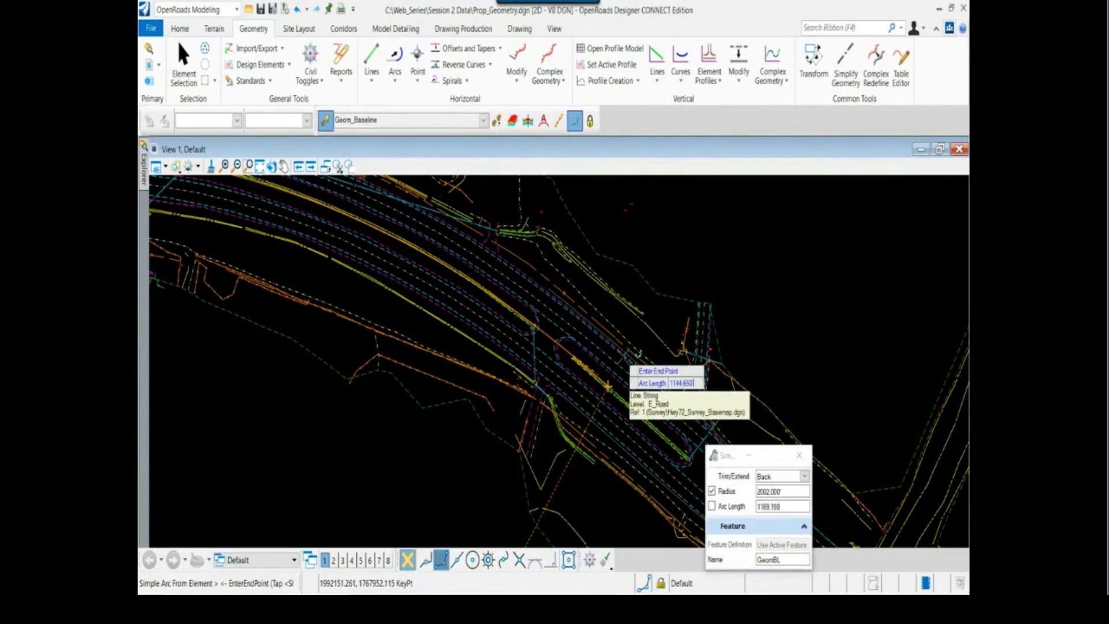
key(Return)
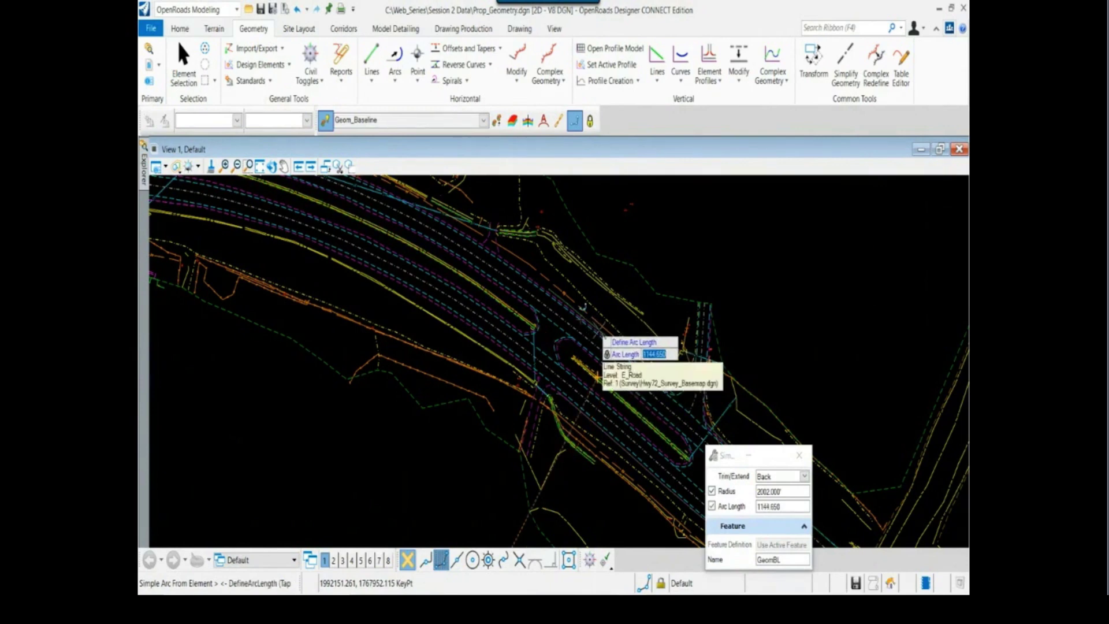
Accept the arc's end point with Trim/Extend set to Back, and exit the arc command.
click(607, 324)
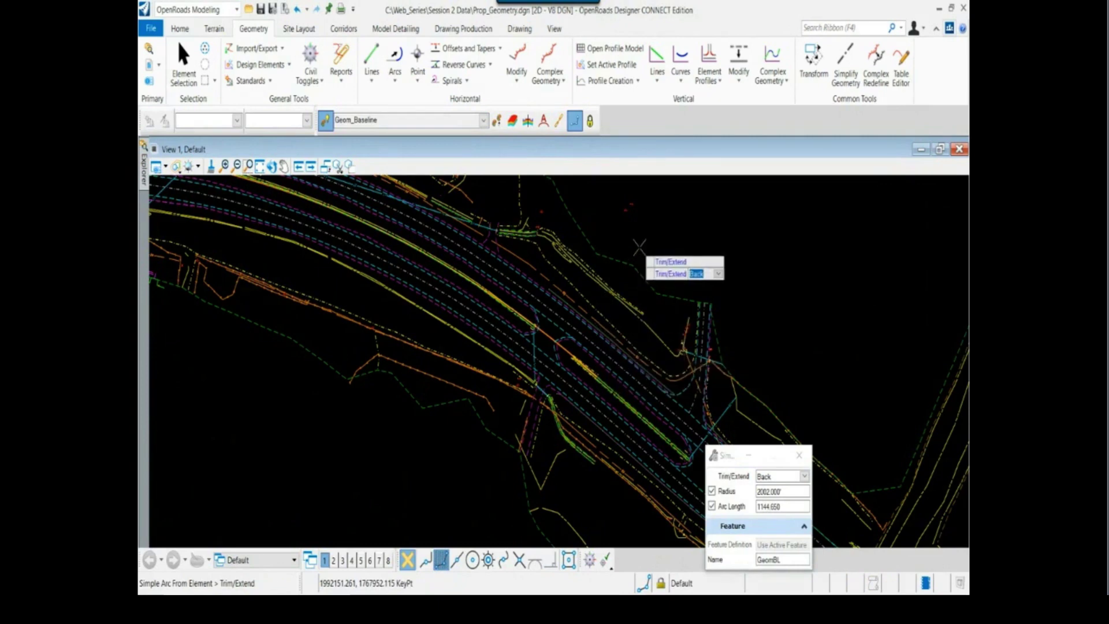
scroll(639, 248, down, 1)
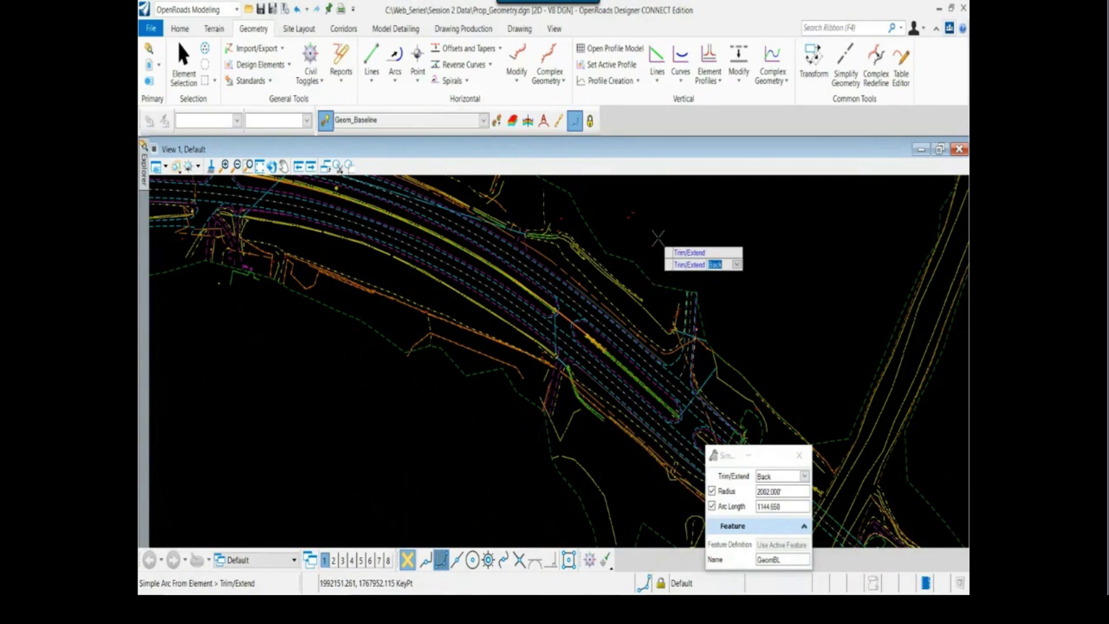
click(658, 237)
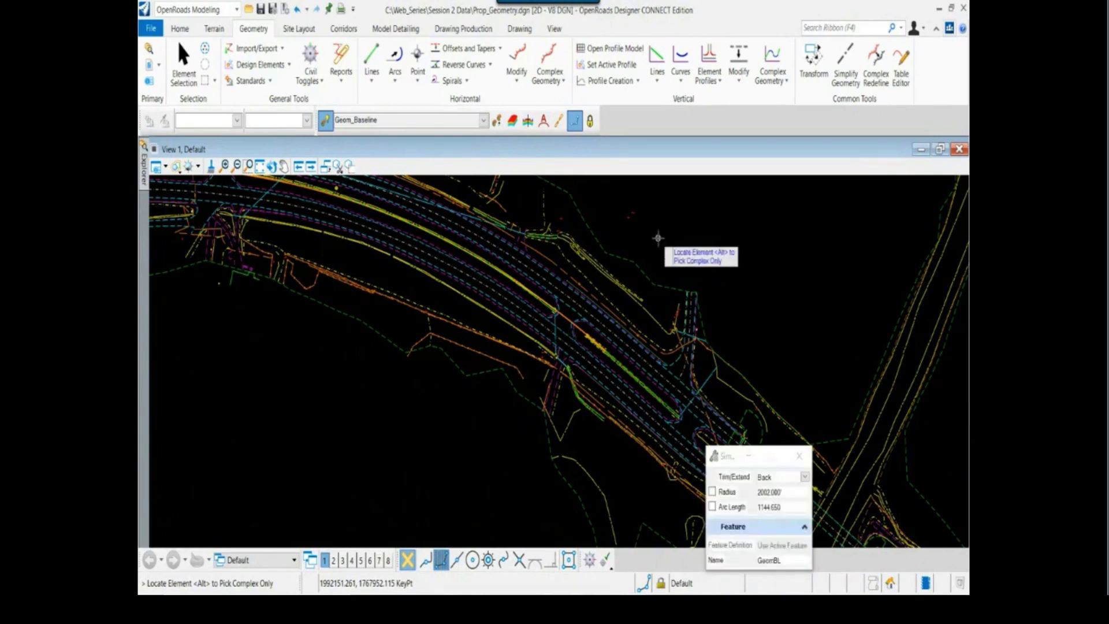
scroll(643, 236, down, 2)
middle_drag(644, 235, 453, 244)
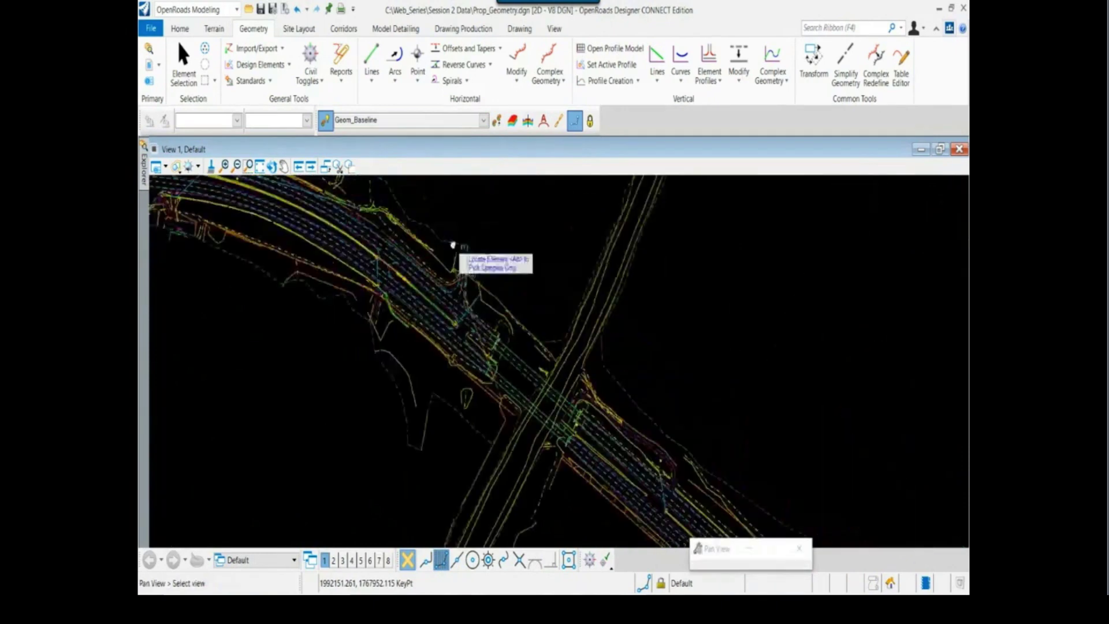
middle_drag(630, 339, 555, 286)
key(Escape)
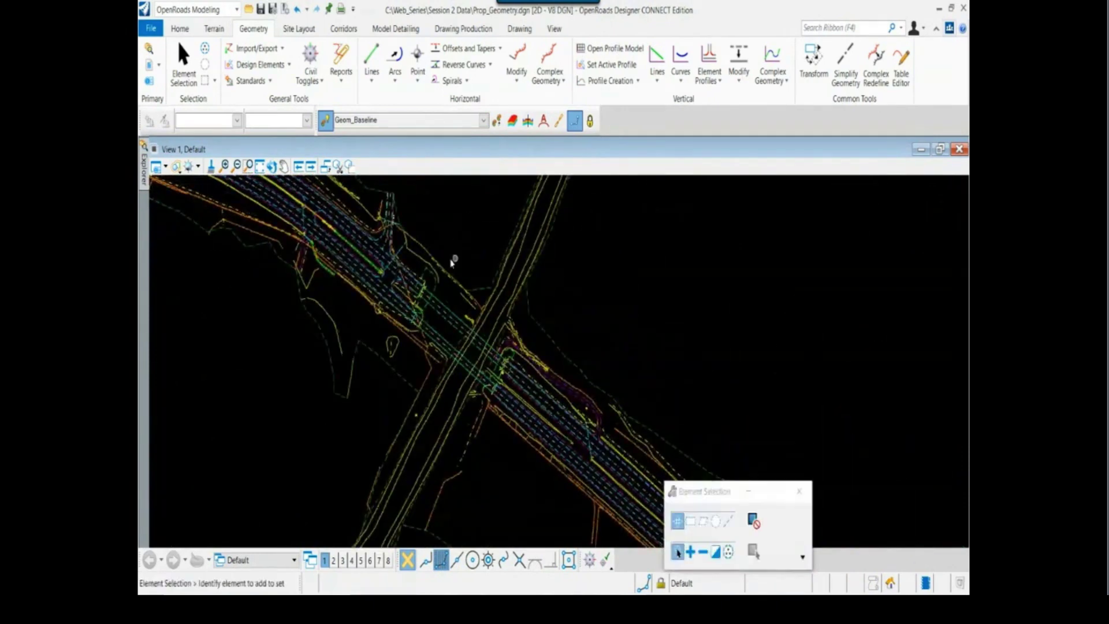
Check the second linear element's tangential direction and length in HWY72 Centerline.pdf, and return to OpenRoads Designer.
key(alt+Tab)
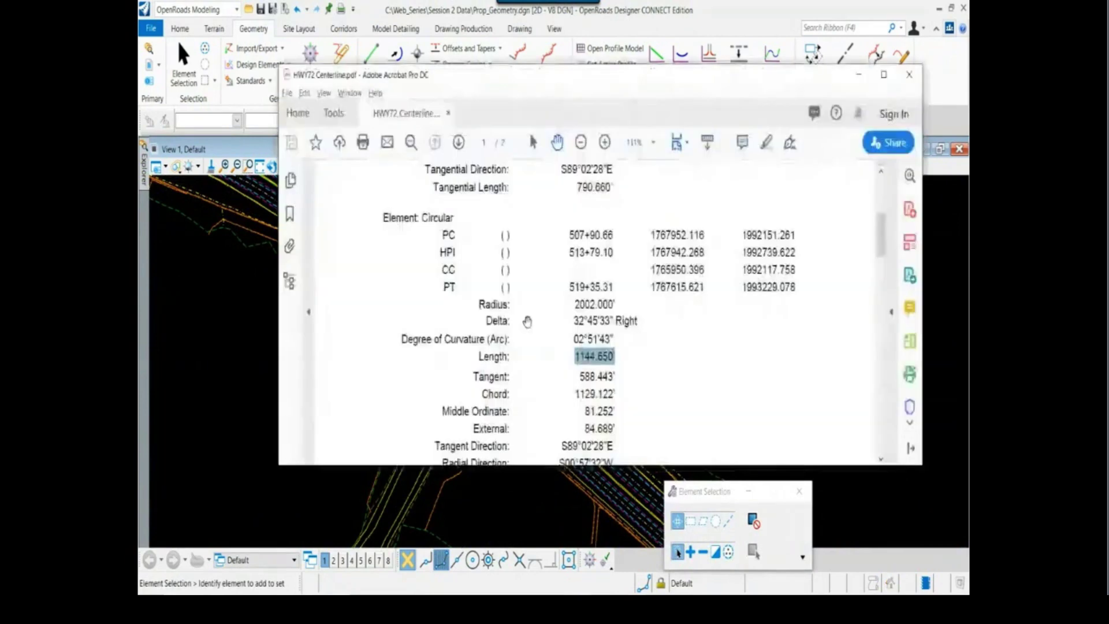
scroll(527, 321, down, 10)
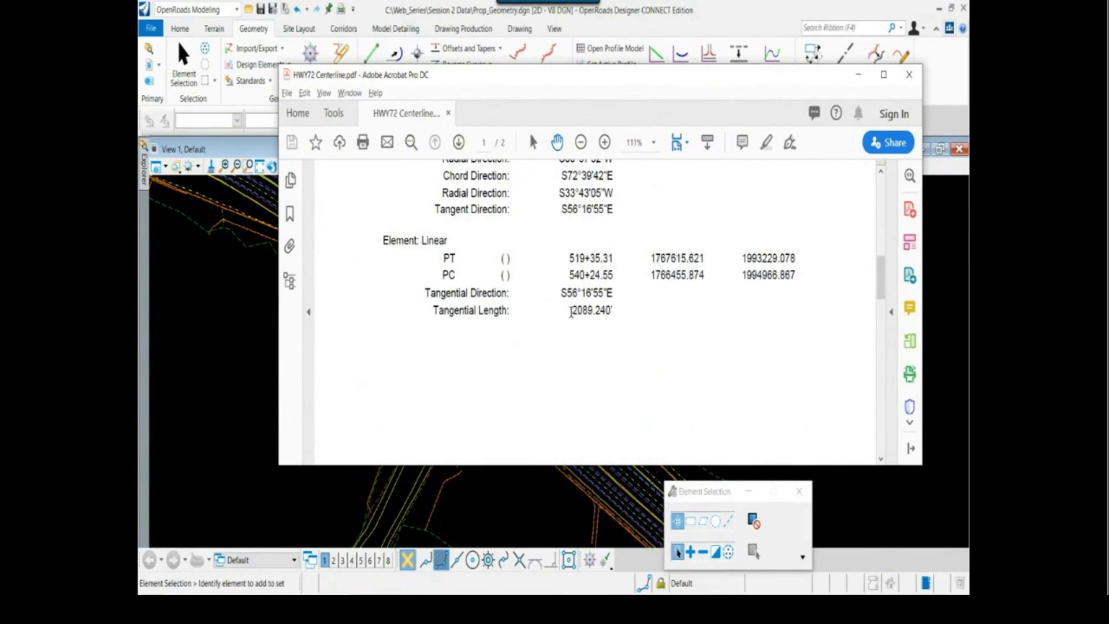
key(alt+Tab)
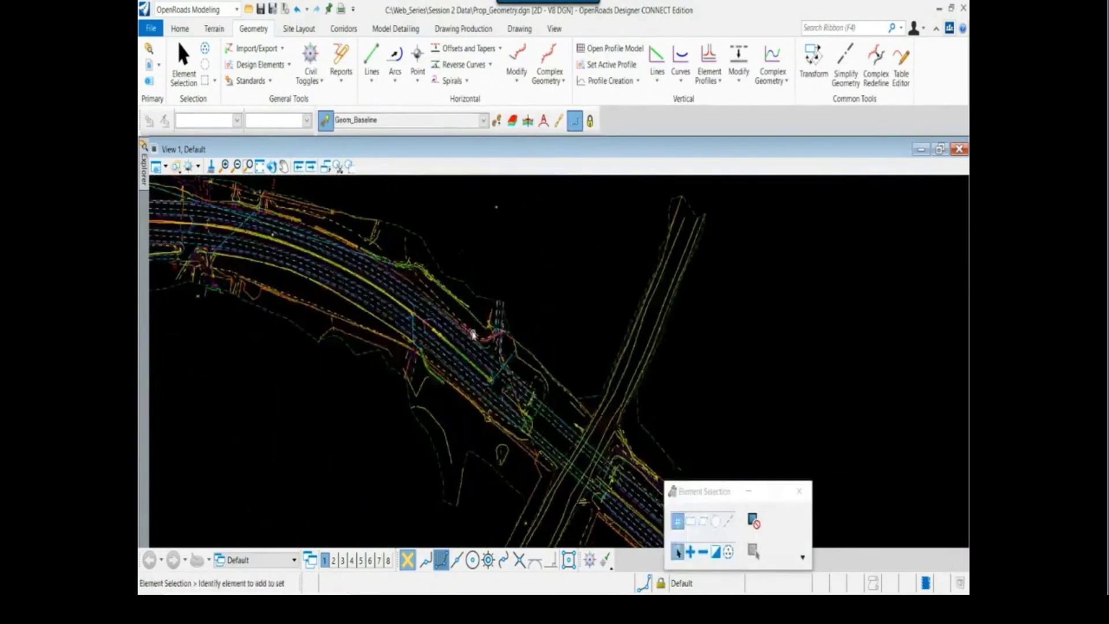
Start a Geom_Baseline line at the end point of the arc just drawn.
scroll(472, 333, up, 1)
scroll(456, 330, up, 1)
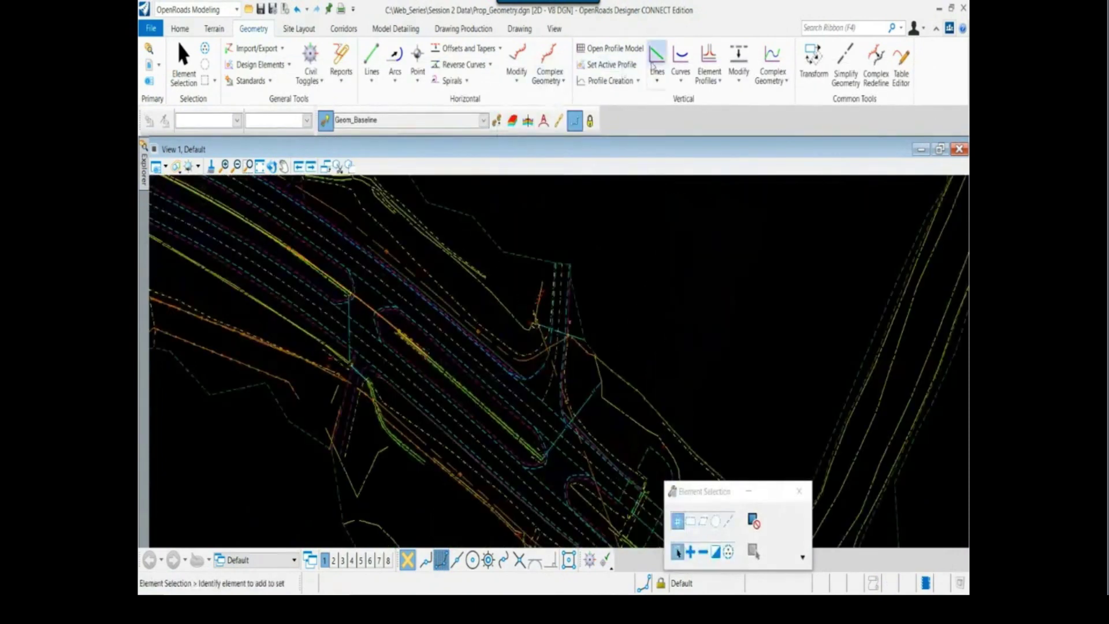
click(372, 58)
scroll(436, 376, up, 2)
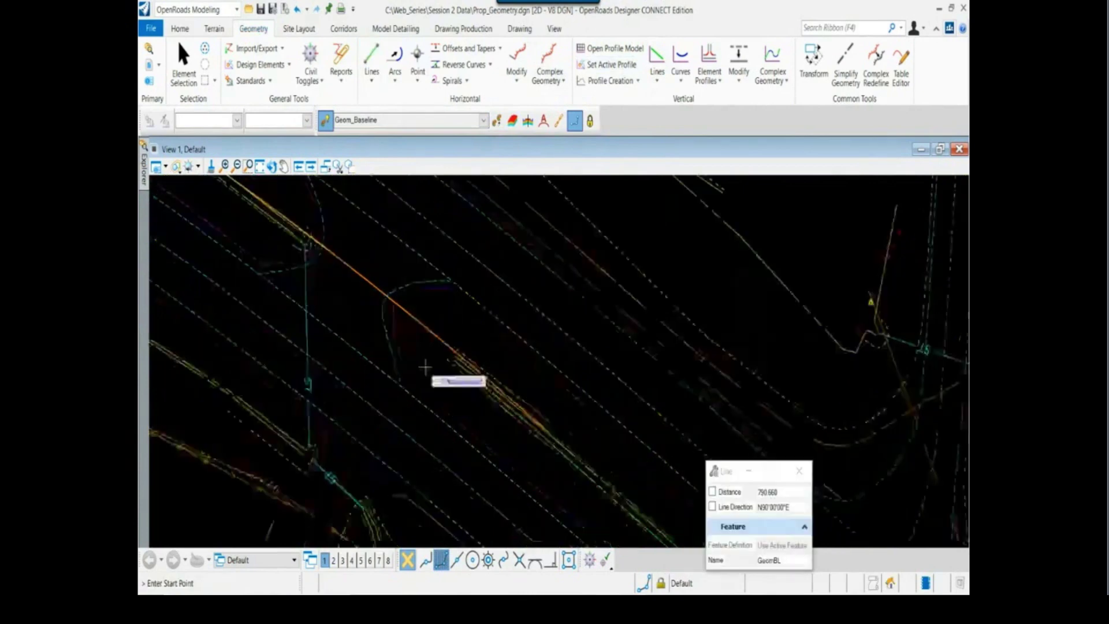
scroll(612, 457, up, 2)
middle_click(613, 461)
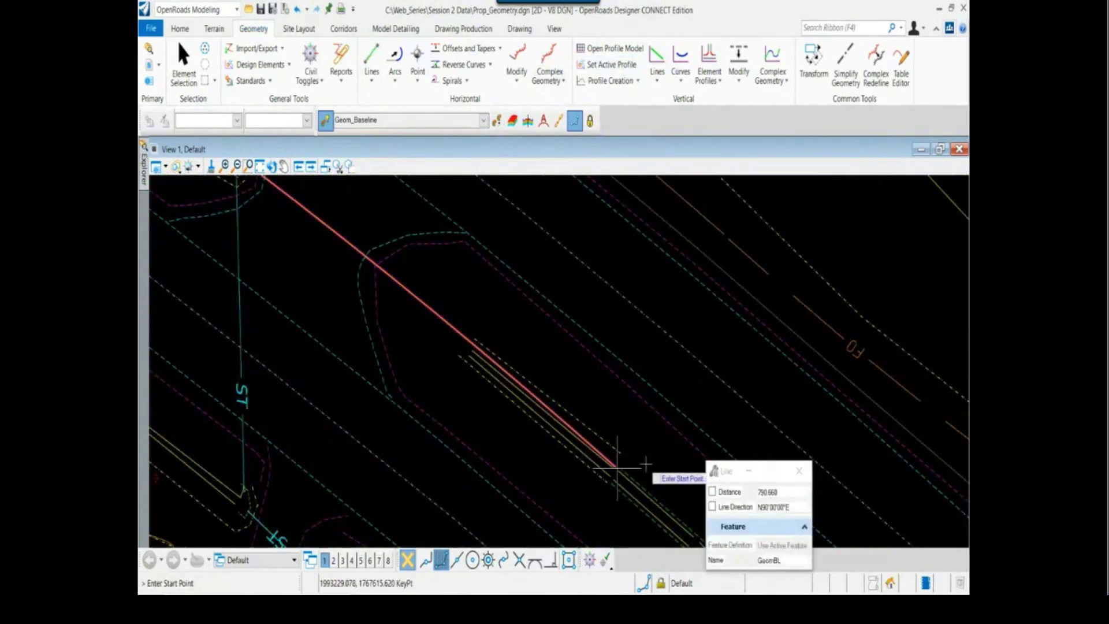
click(617, 466)
Look up the second linear element's tangential length in HWY72 Centerline.pdf and lock the line's distance at 2089.24 back in OpenRoads Designer.
scroll(555, 399, down, 2)
scroll(462, 326, down, 3)
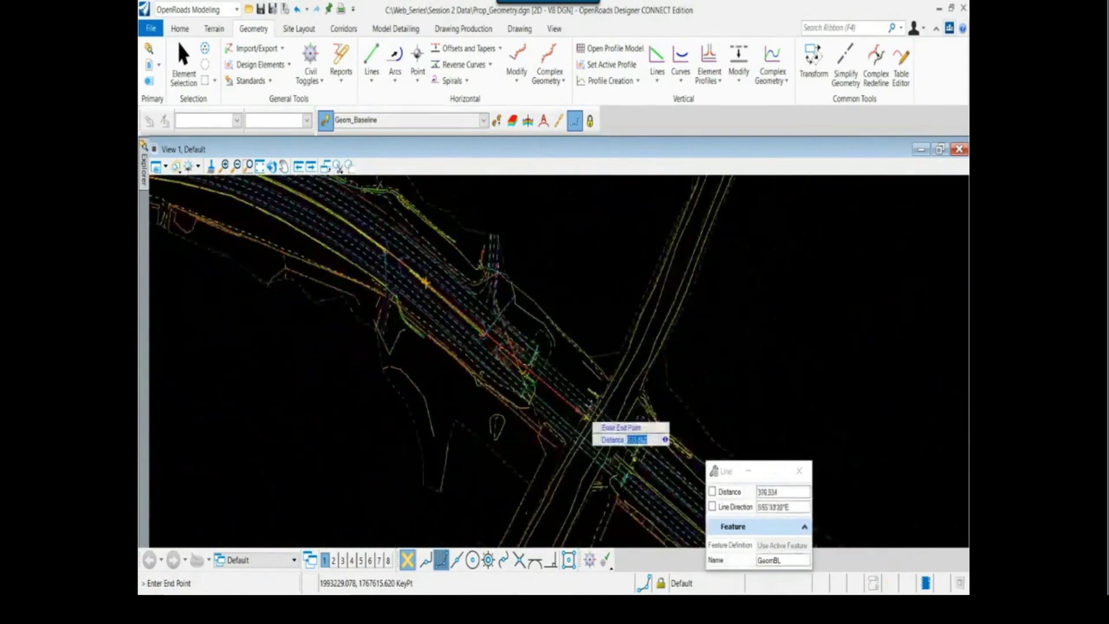
middle_drag(595, 419, 530, 387)
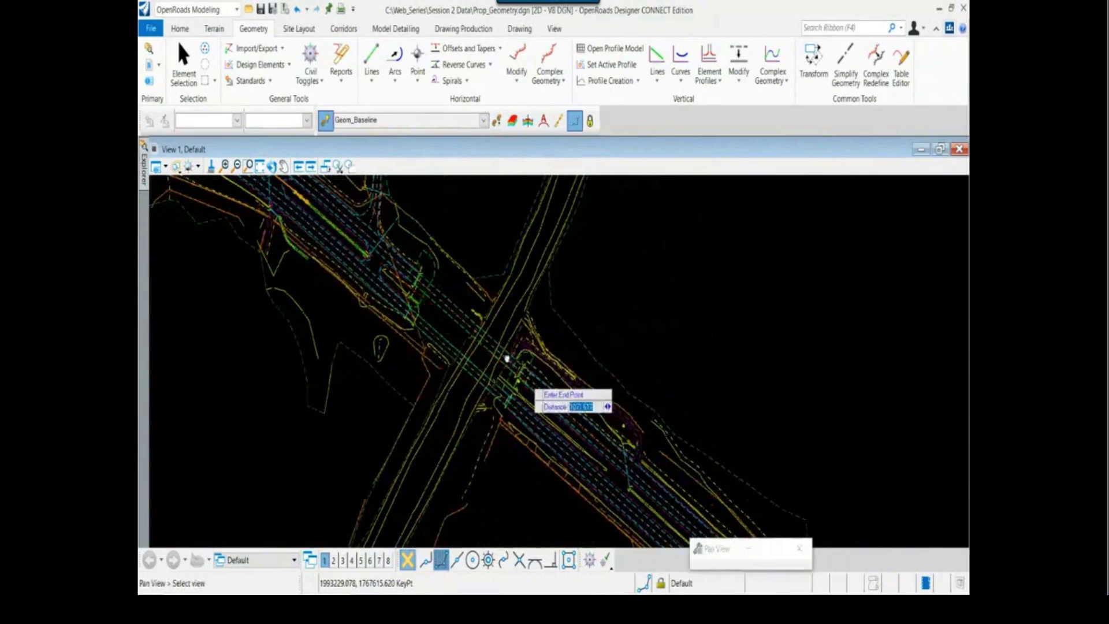
middle_drag(507, 359, 510, 381)
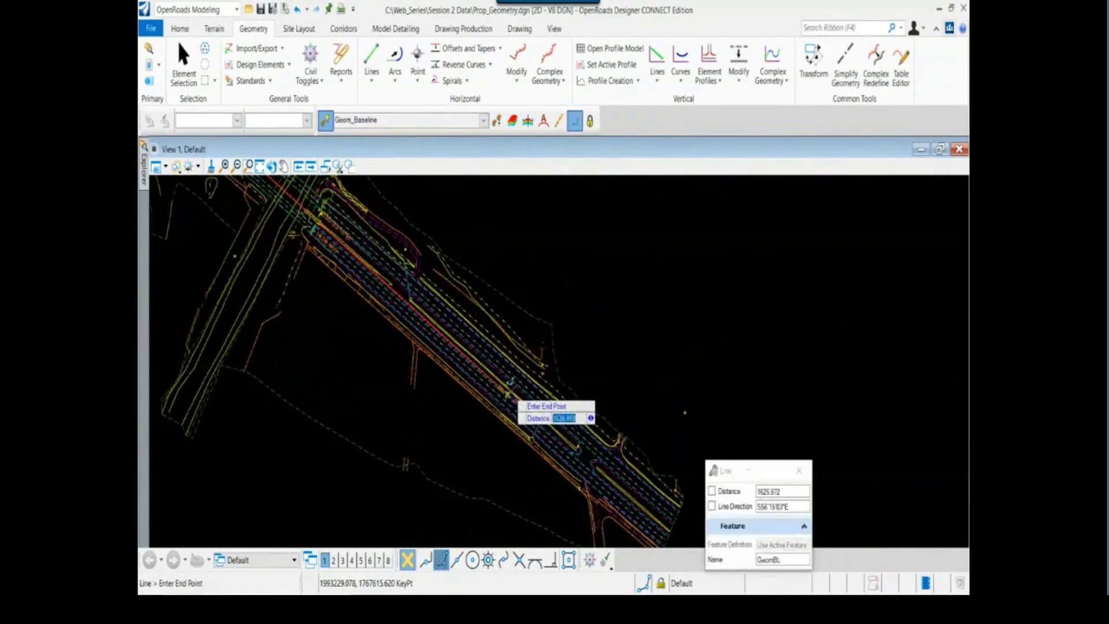
key(Tab)
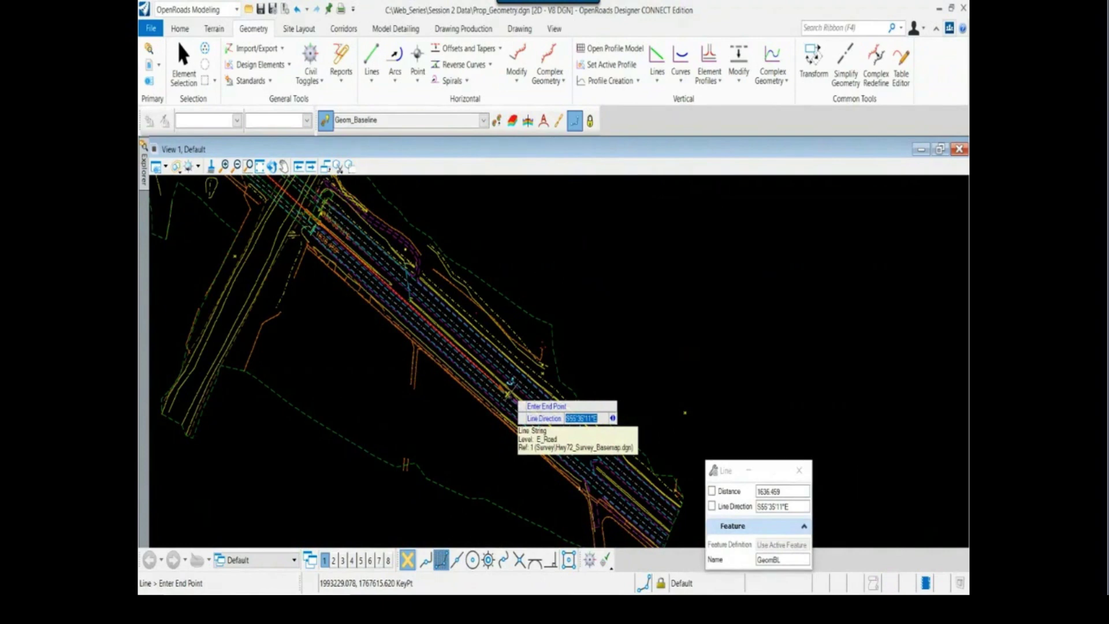
key(Tab)
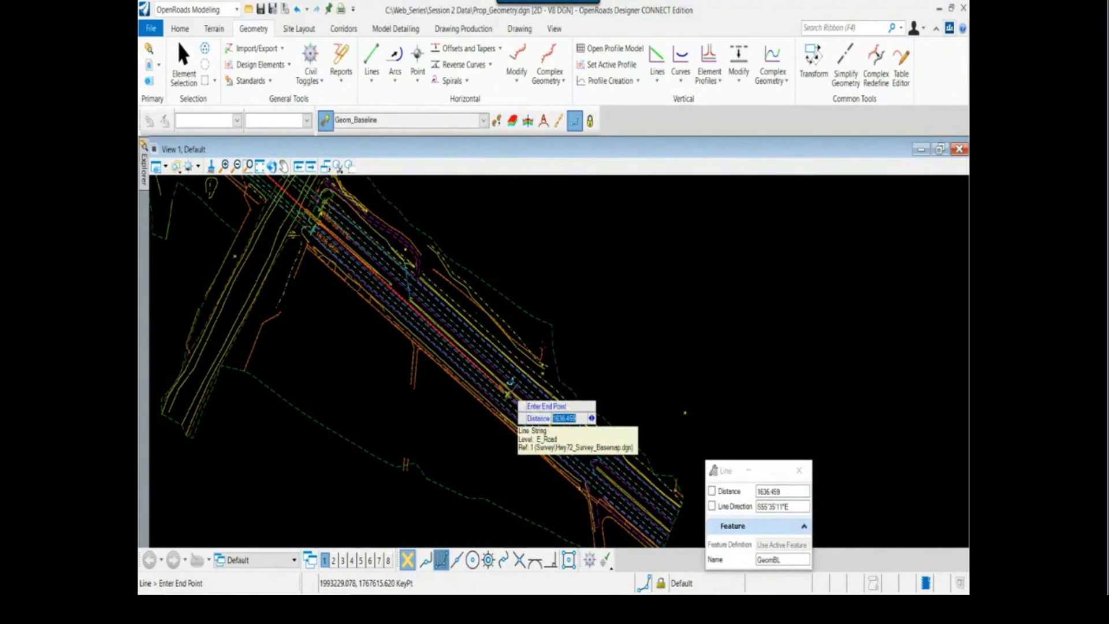
key(alt+Tab)
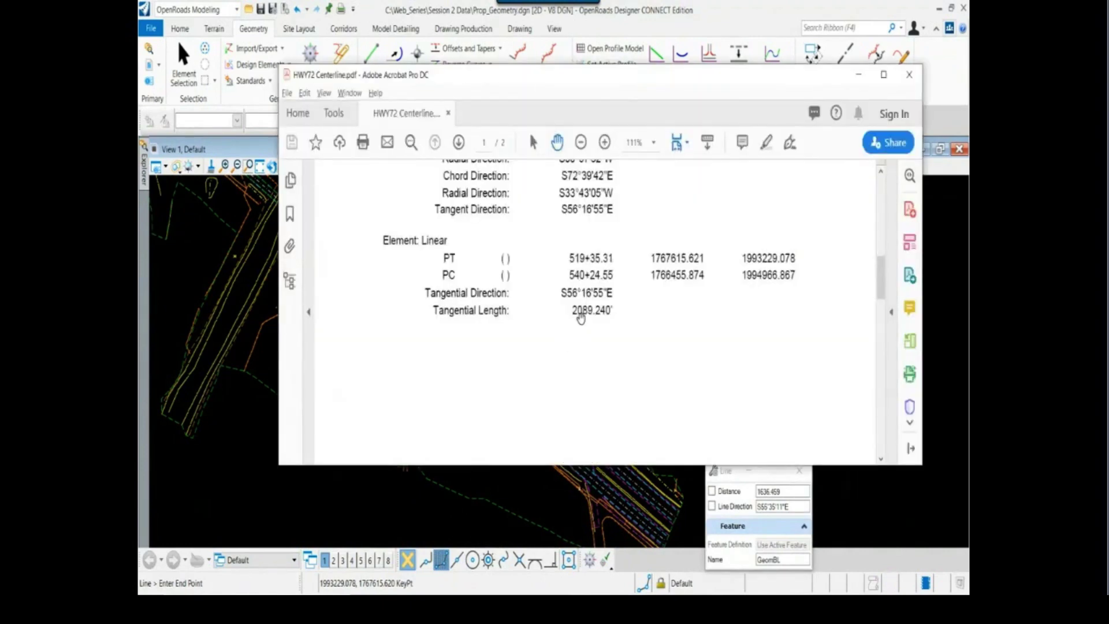
key(alt+Tab)
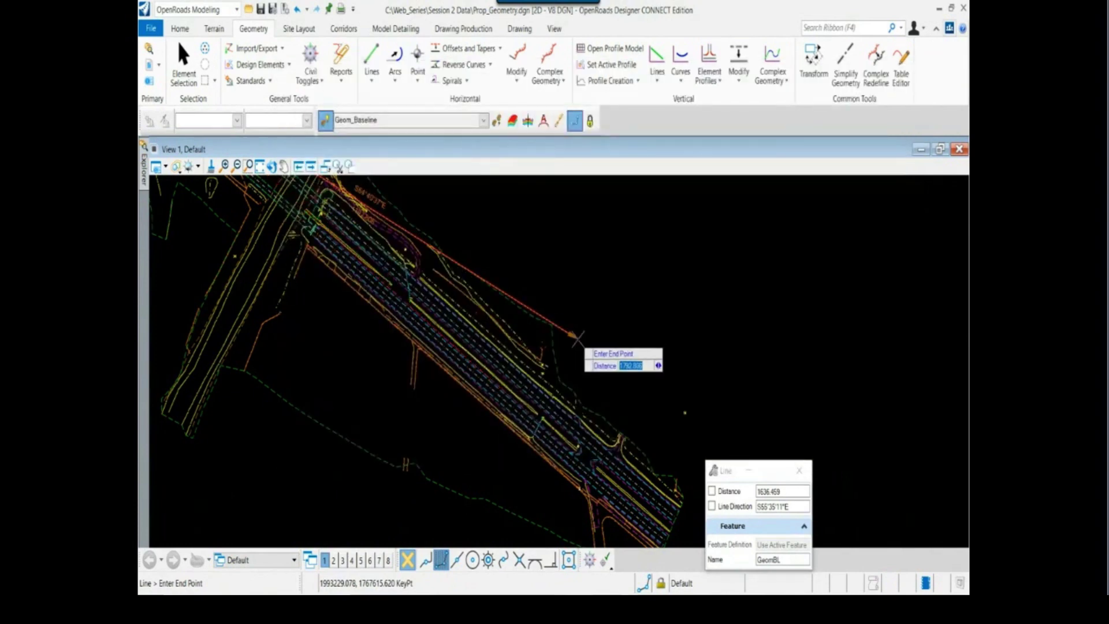
text(2089.24)
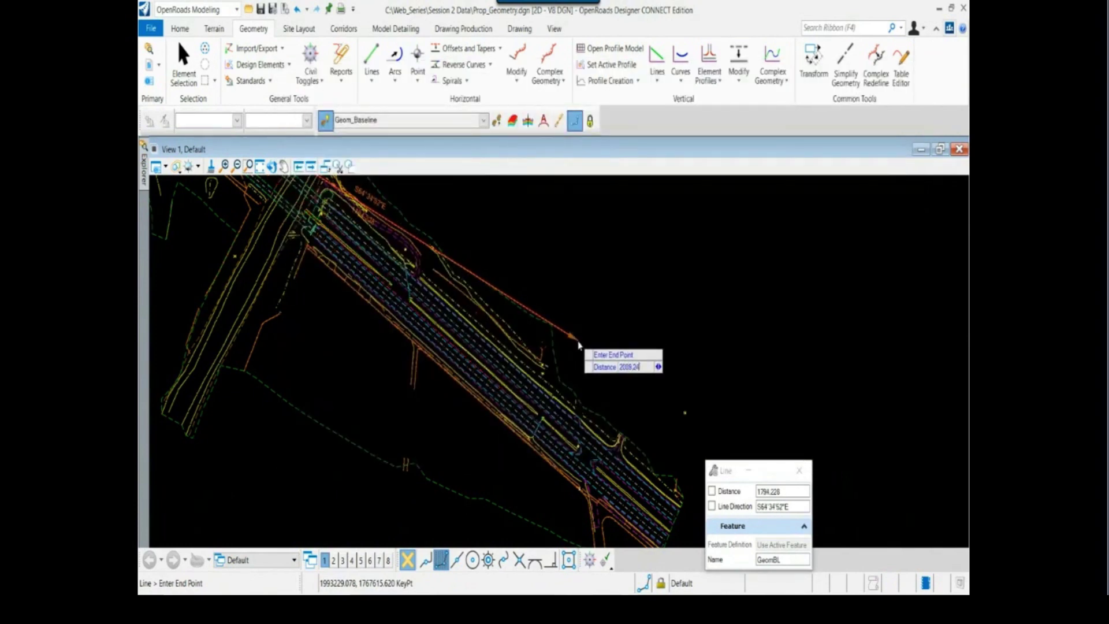
key(Return)
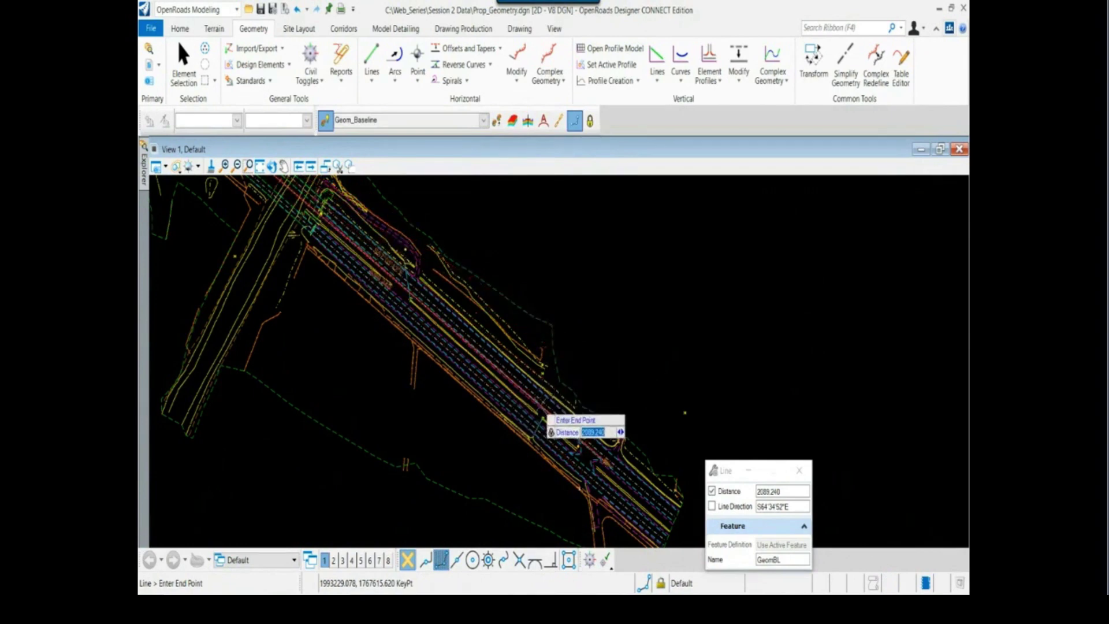
Copy the tangential direction S56°16'55"E from HWY72 Centerline.pdf and lock it as the line direction back in OpenRoads Designer.
key(Right)
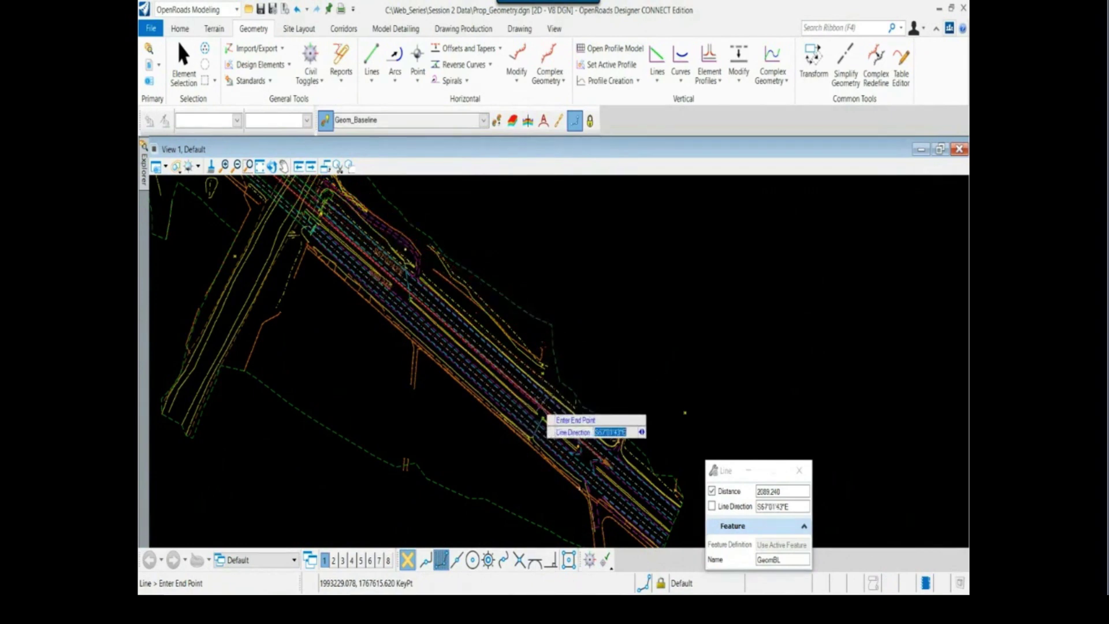
key(alt+Tab)
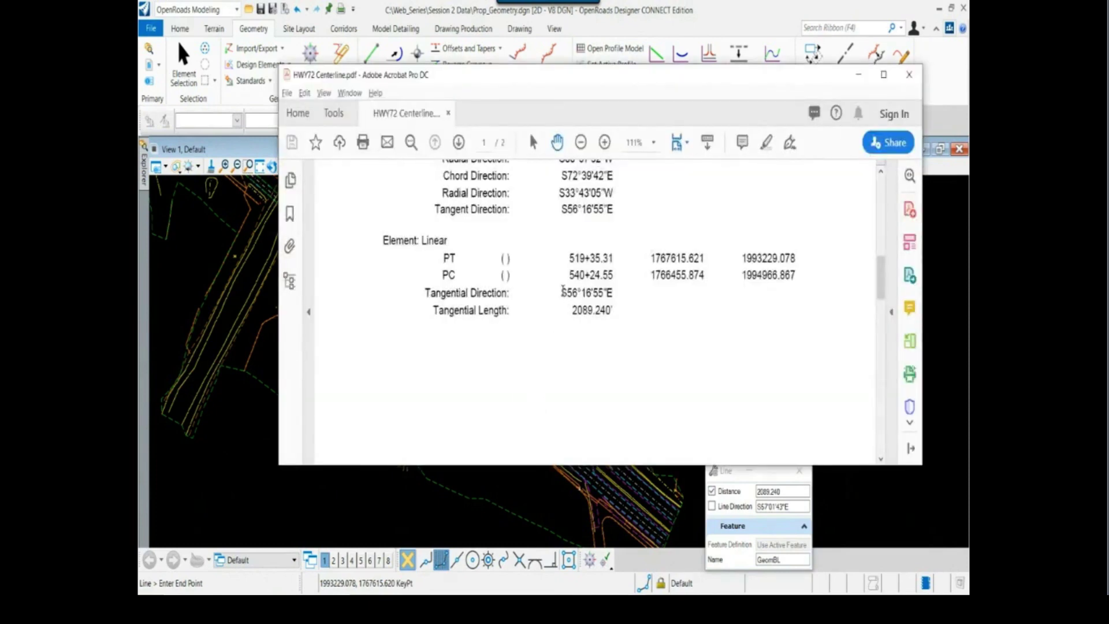
double_click(563, 293)
drag(614, 294, 564, 297)
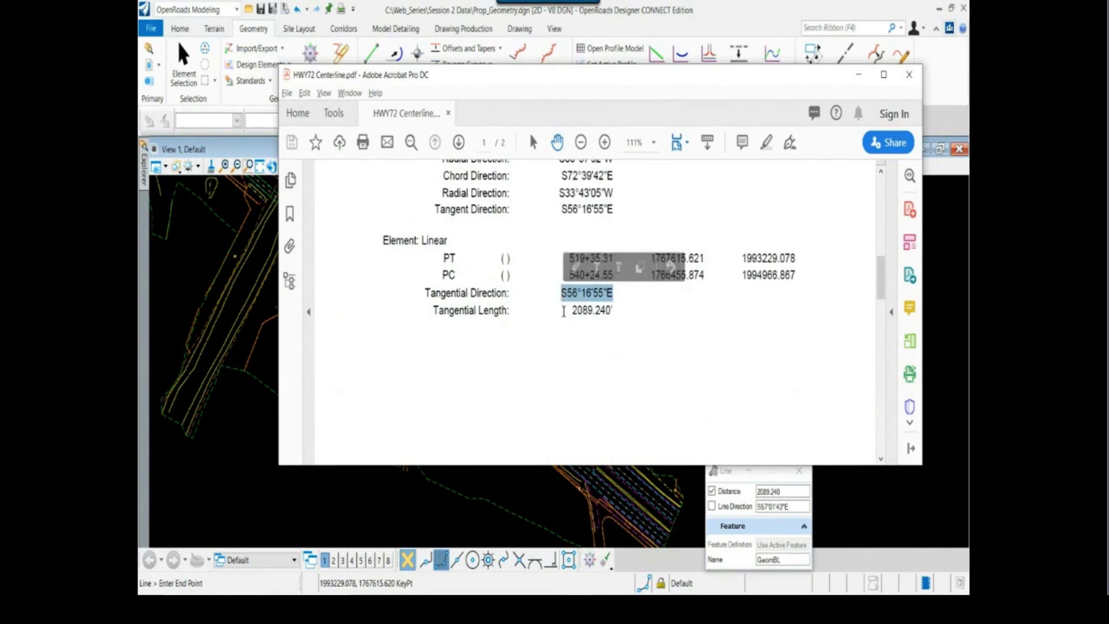
key(ctrl+c)
key(alt+Tab)
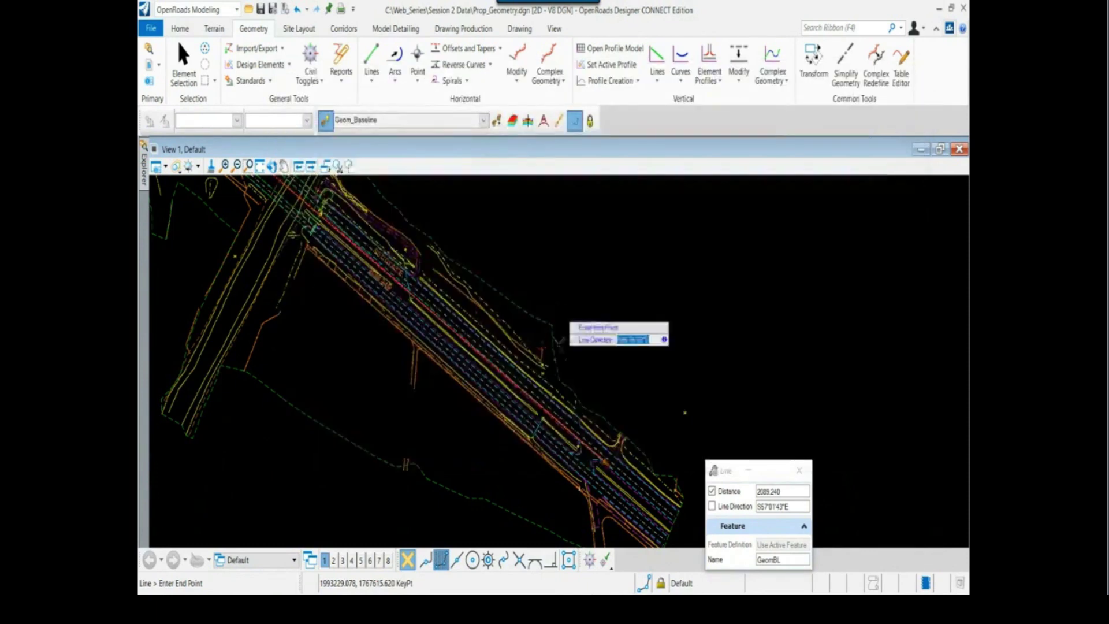
key(ctrl+v)
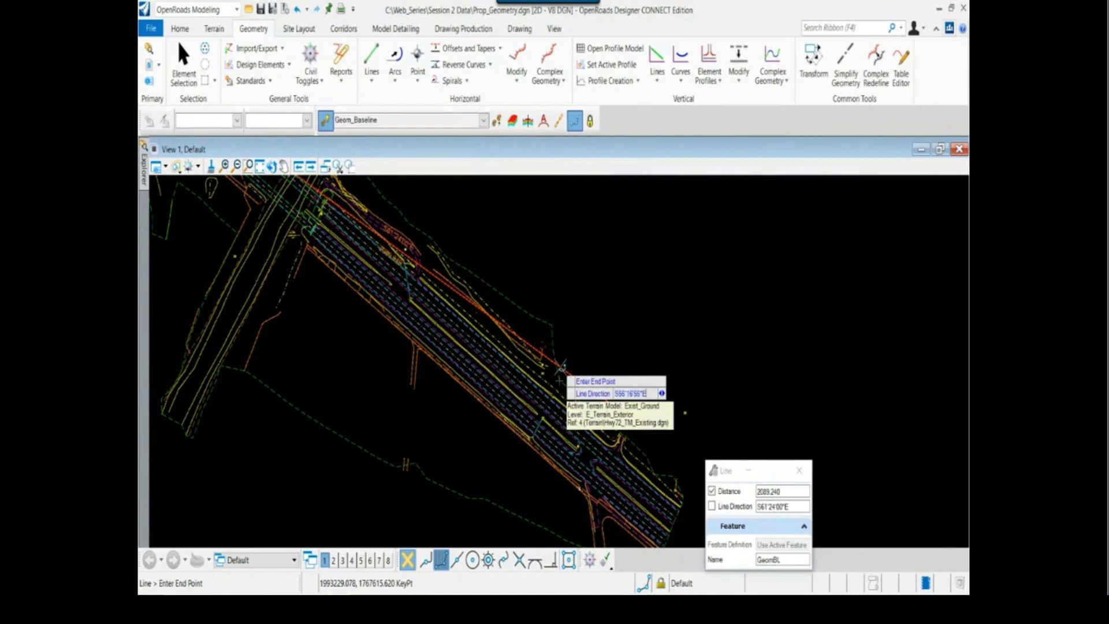
key(Return)
Accept the tangent's end point and exit the line command.
scroll(612, 459, up, 2)
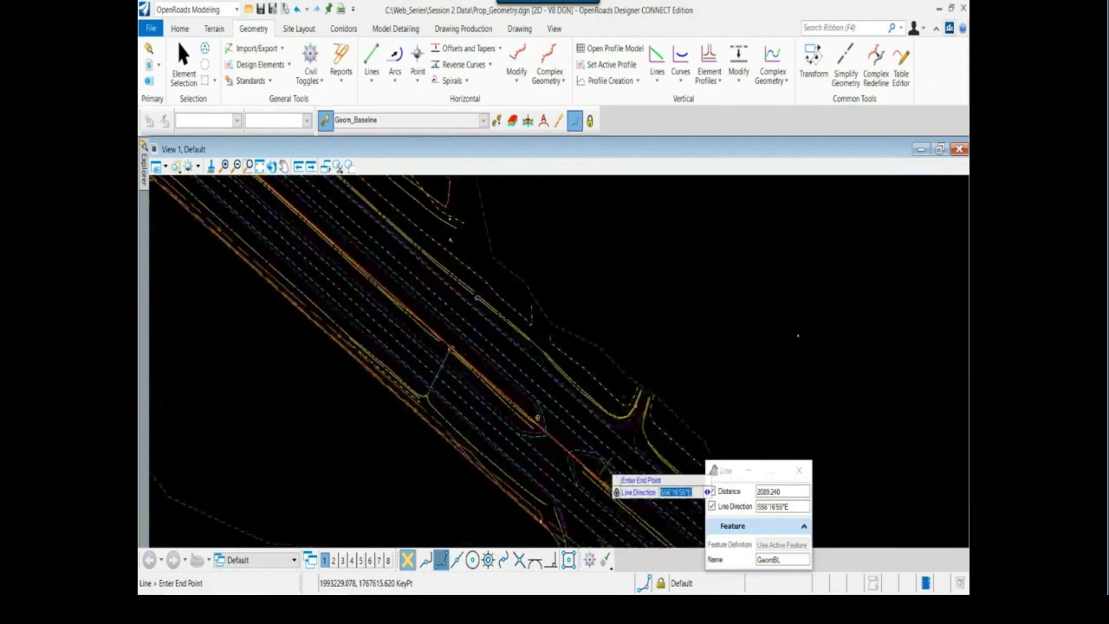
click(638, 335)
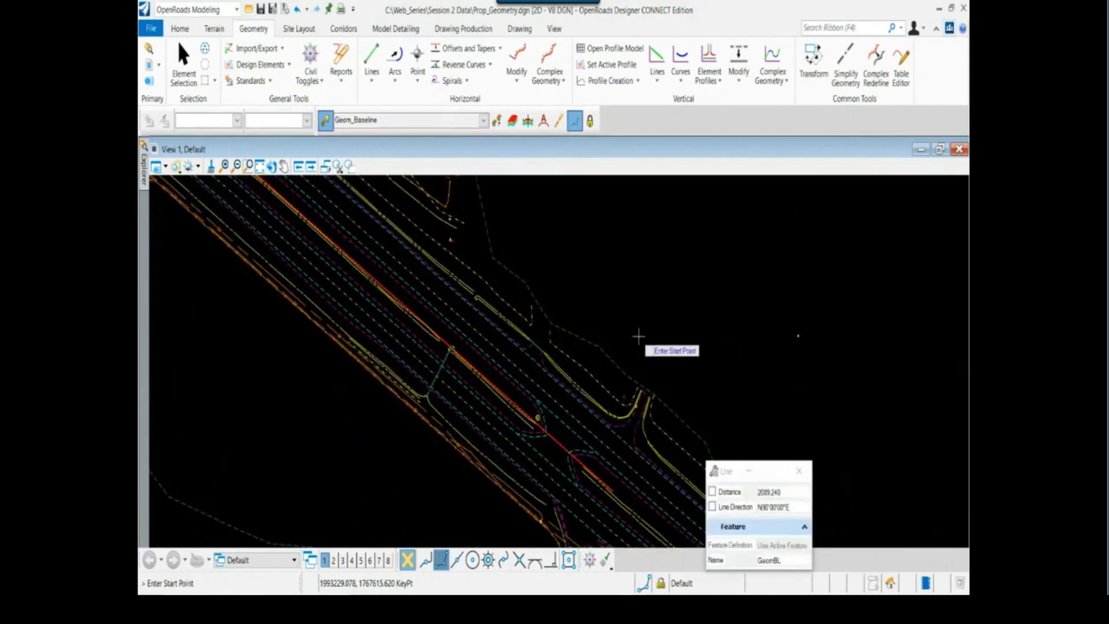
right_click(638, 335)
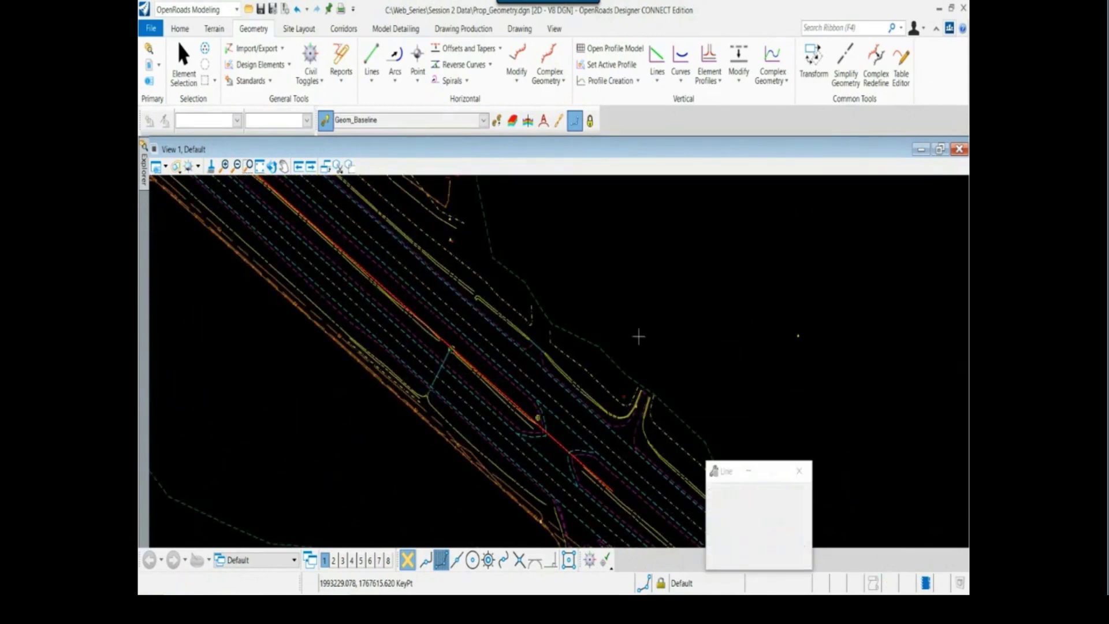
Select the new tangent and go through its editable direction and length labels in the view.
scroll(554, 445, down, 3)
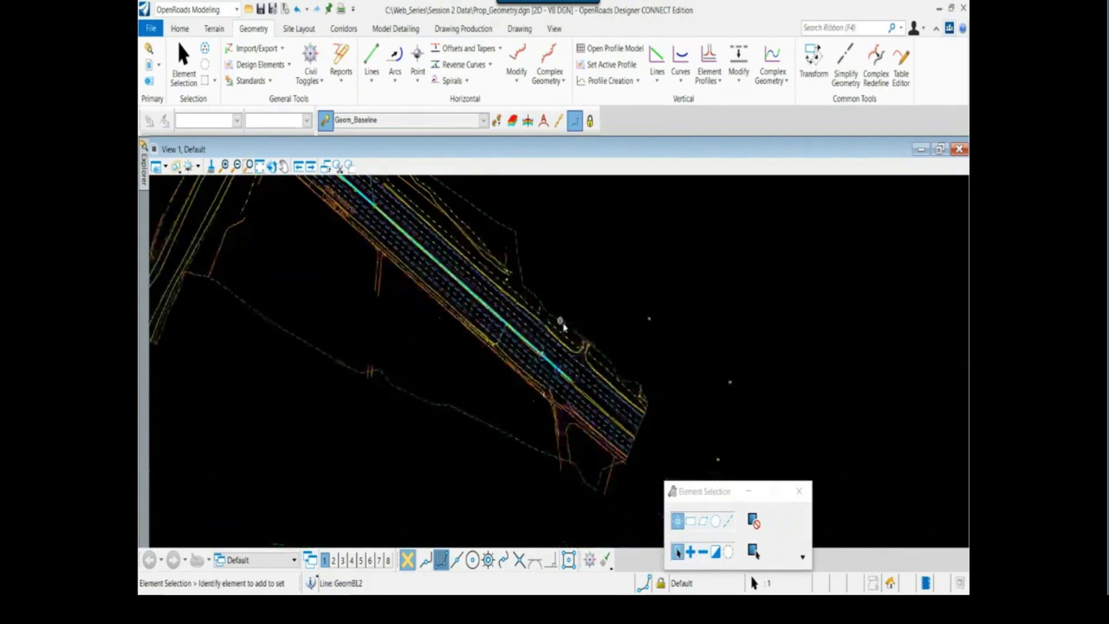
click(638, 416)
scroll(639, 416, down, 1)
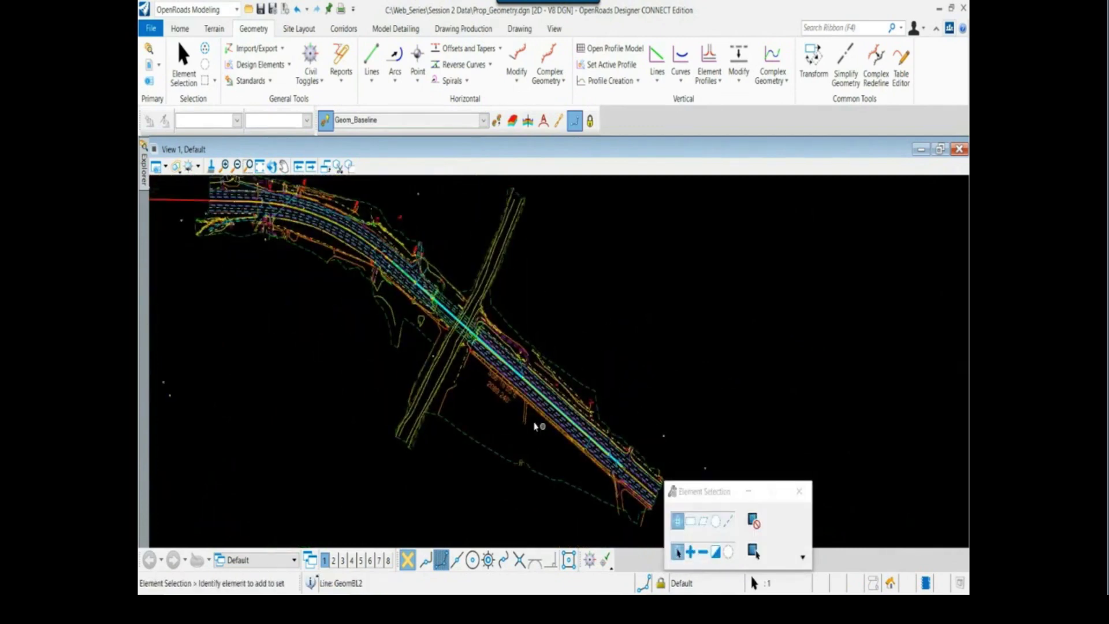
scroll(509, 396, up, 3)
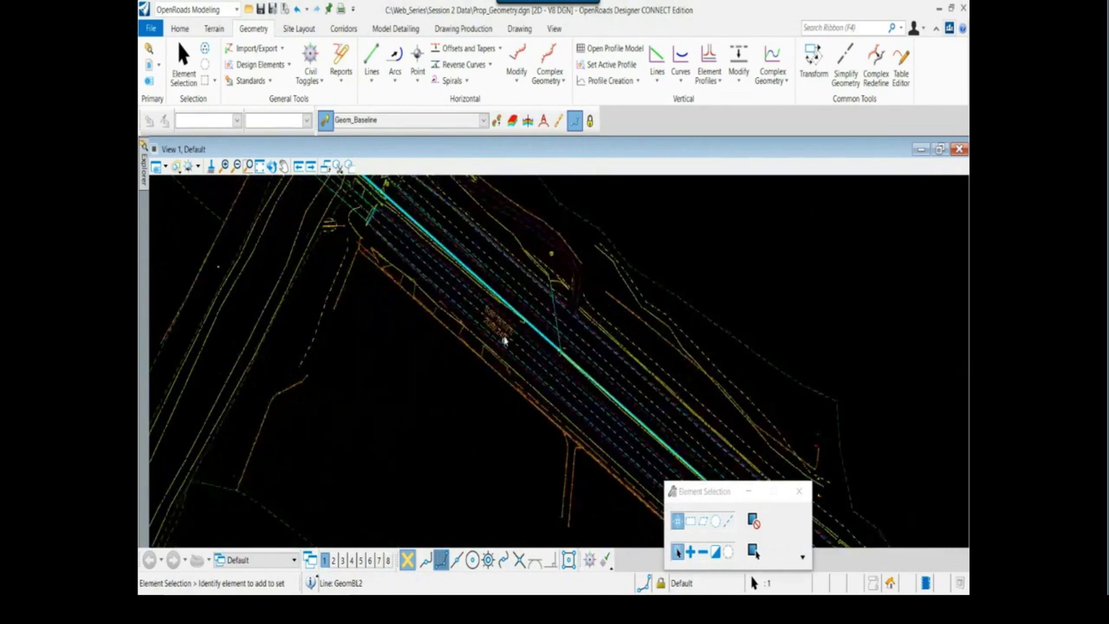
scroll(504, 341, up, 1)
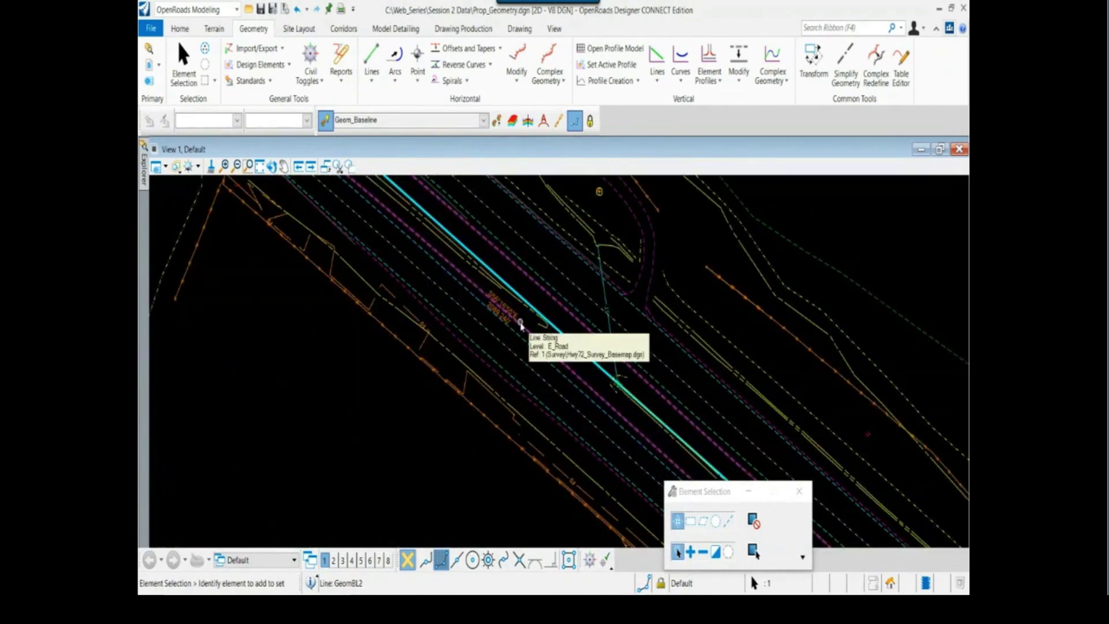
scroll(510, 303, up, 1)
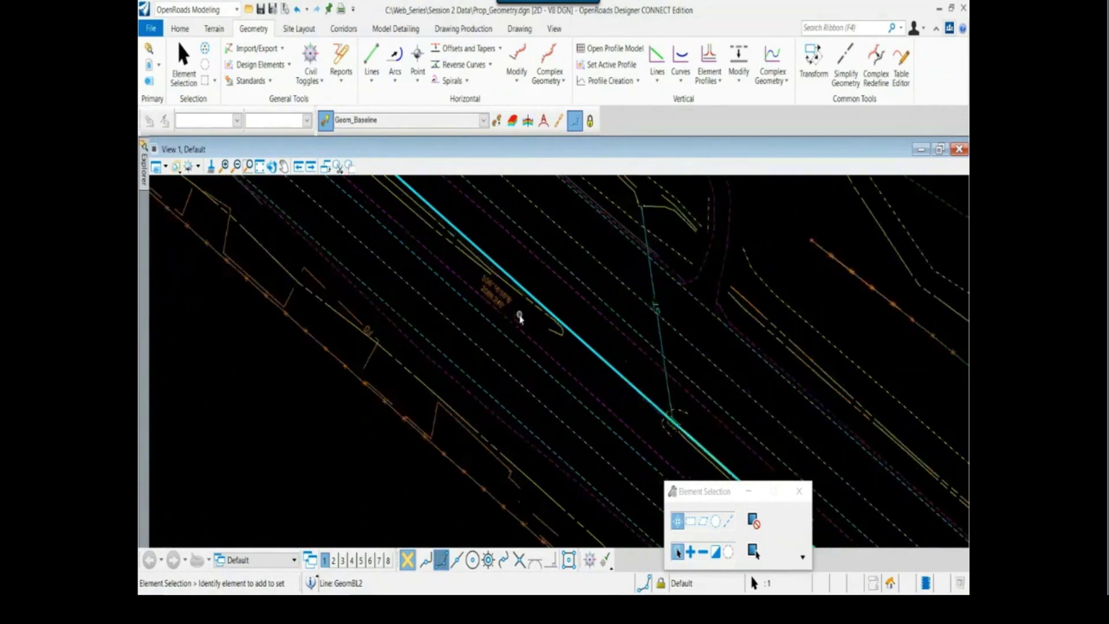
click(509, 302)
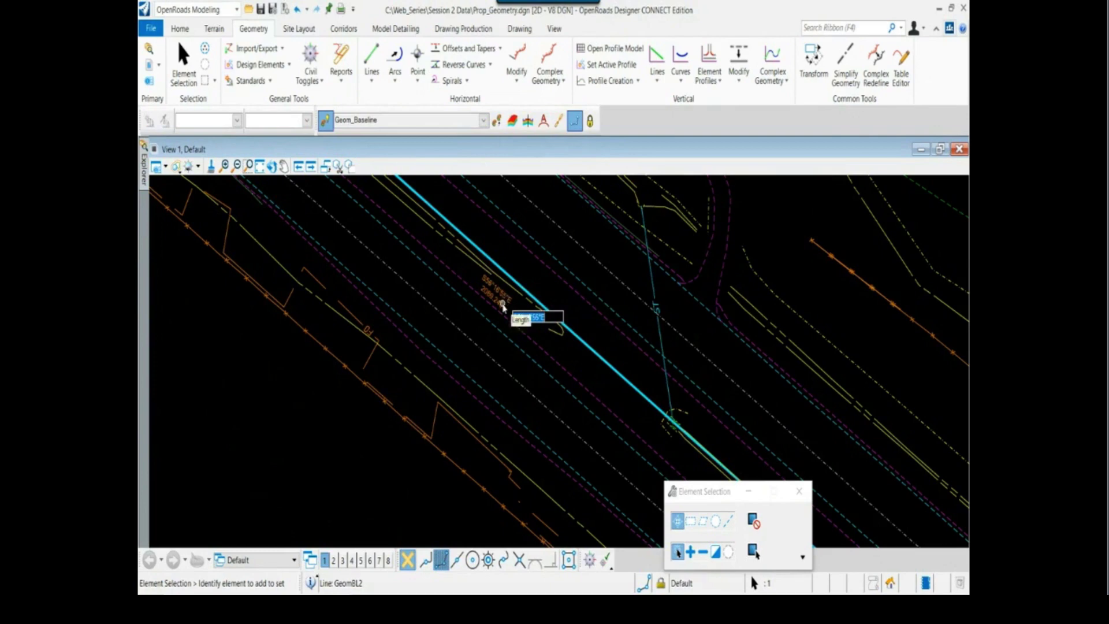
key(Tab)
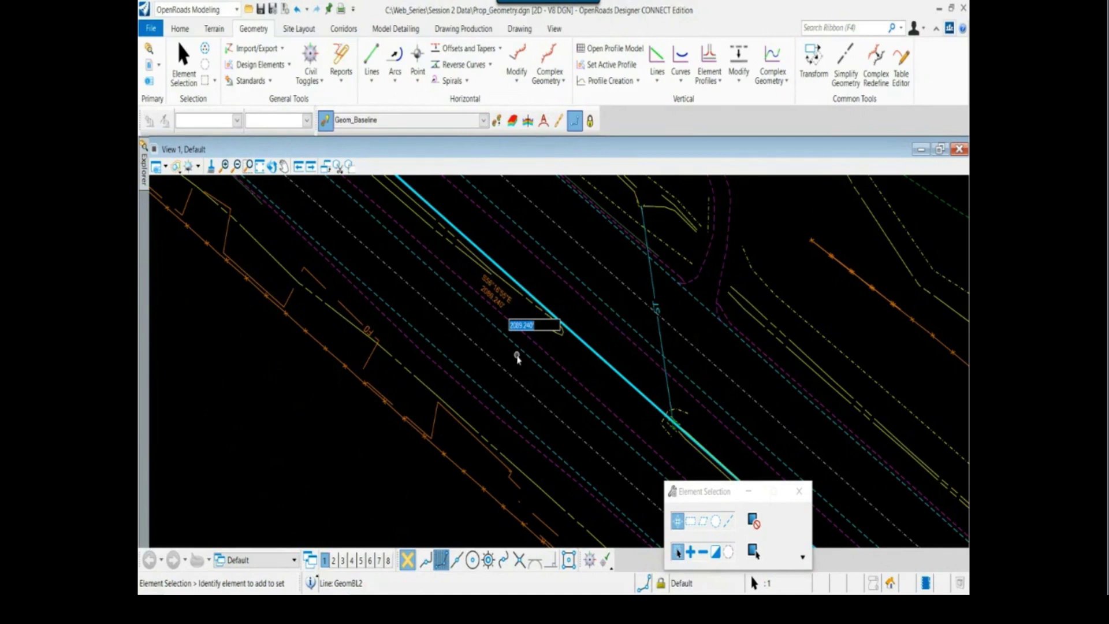
key(Return)
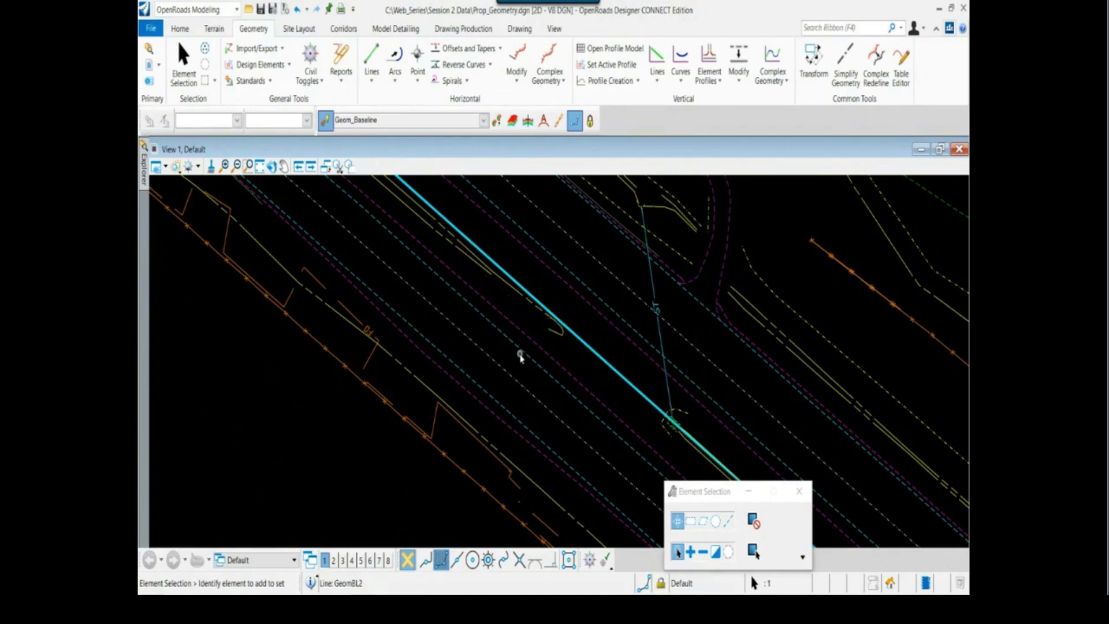
Check the second tangent's length in HWY72 Centerline.pdf and set the line's length label to 2089.24 back in OpenRoads Designer.
scroll(522, 302, down, 4)
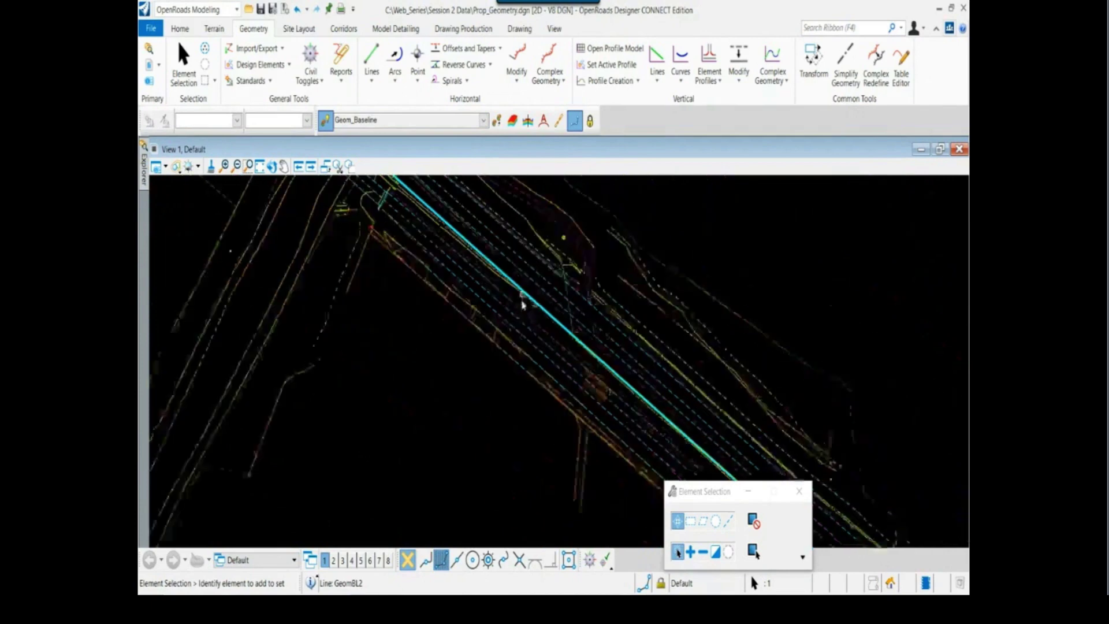
scroll(512, 301, up, 3)
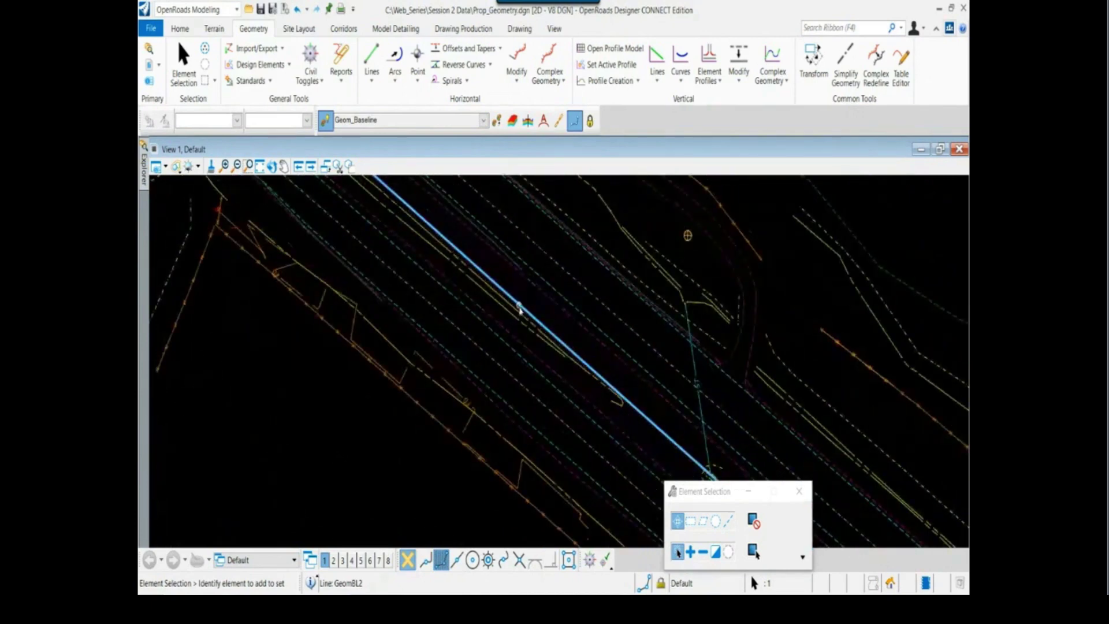
click(546, 334)
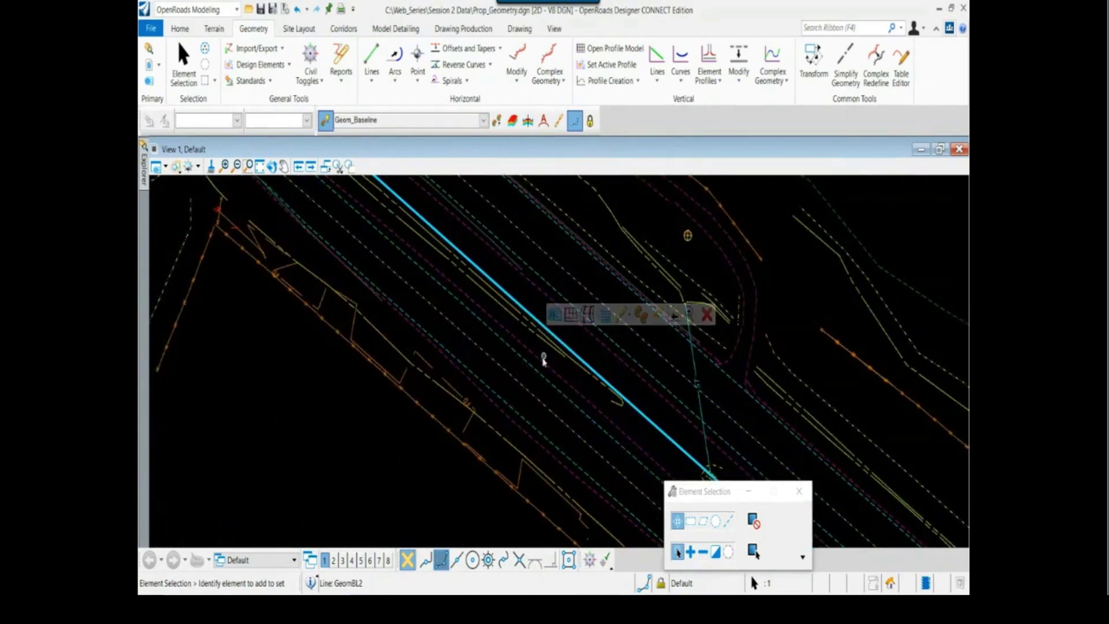
scroll(539, 361, down, 3)
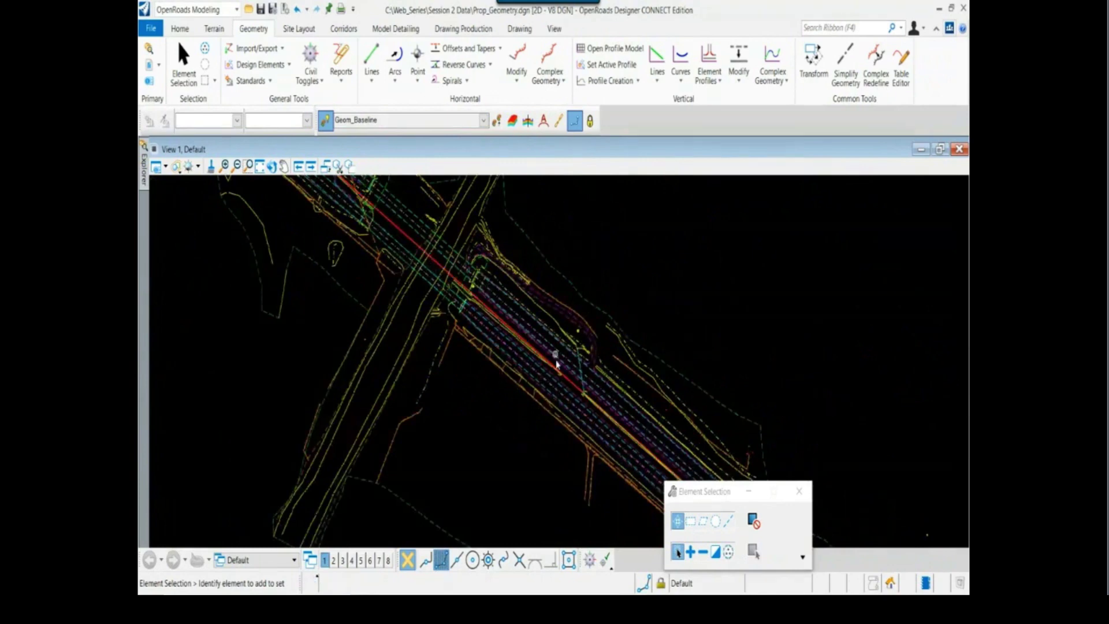
scroll(569, 393, up, 3)
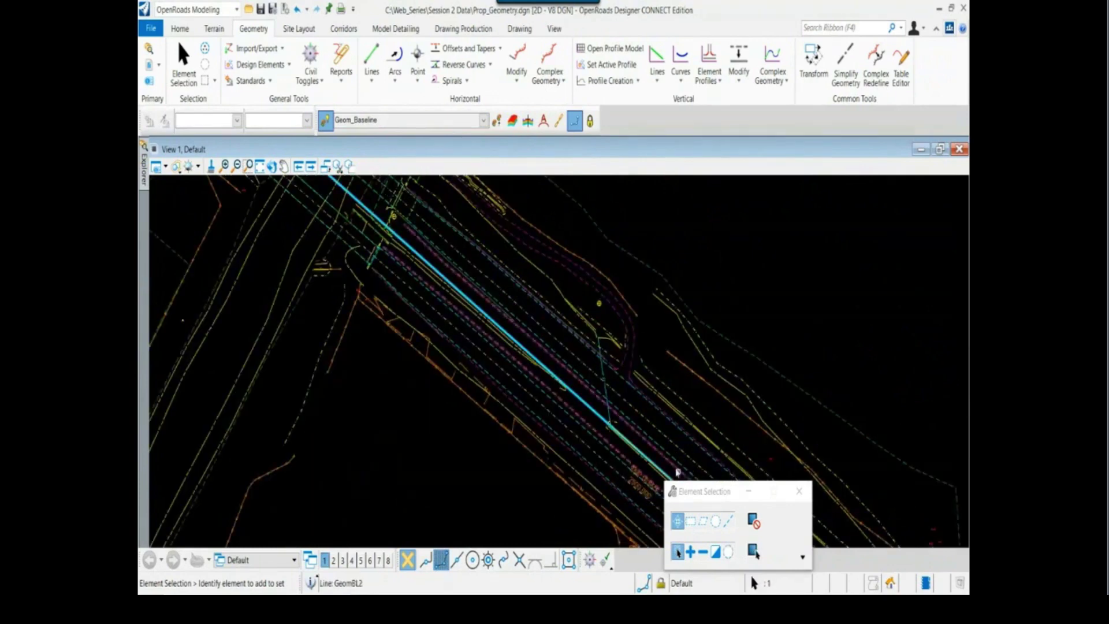
scroll(525, 322, up, 2)
scroll(514, 353, up, 2)
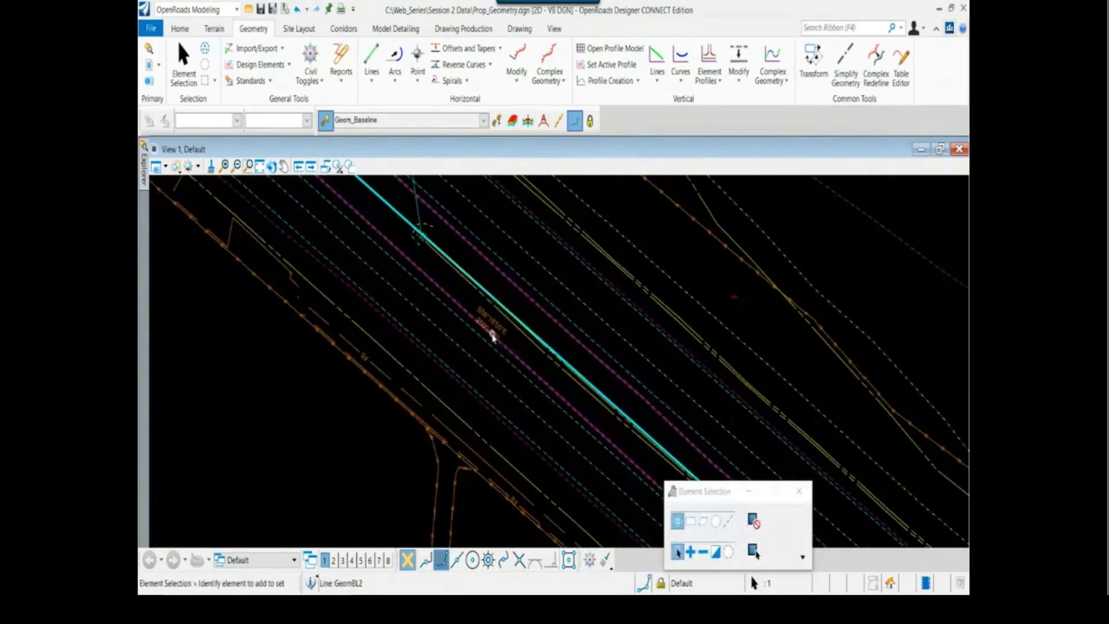
mouse_move(491, 335)
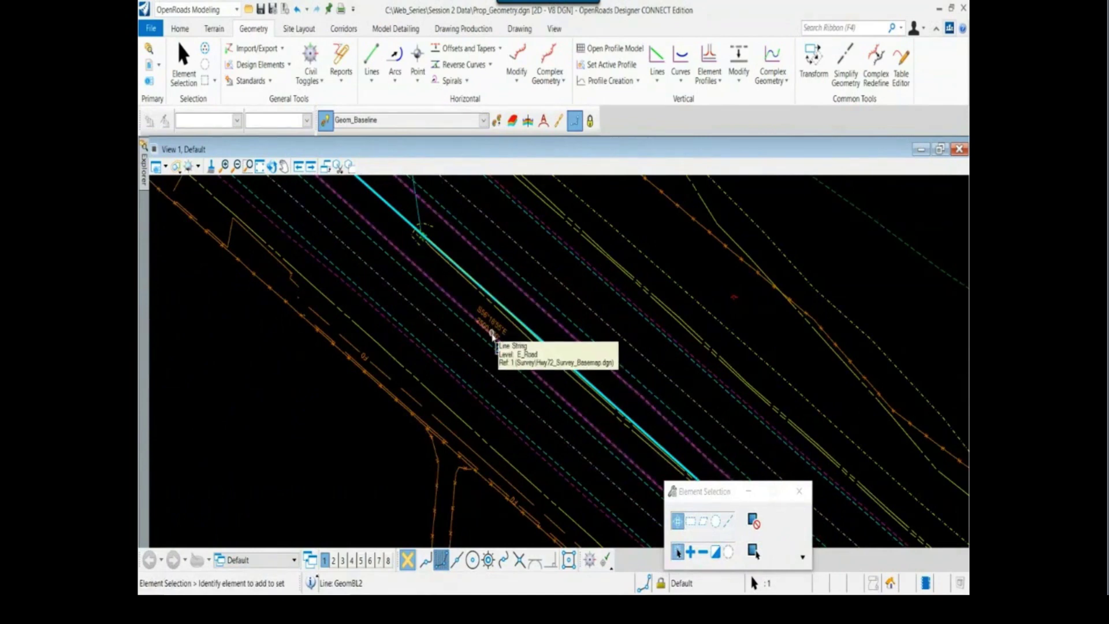
key(alt+Tab)
key(alt+Tab)
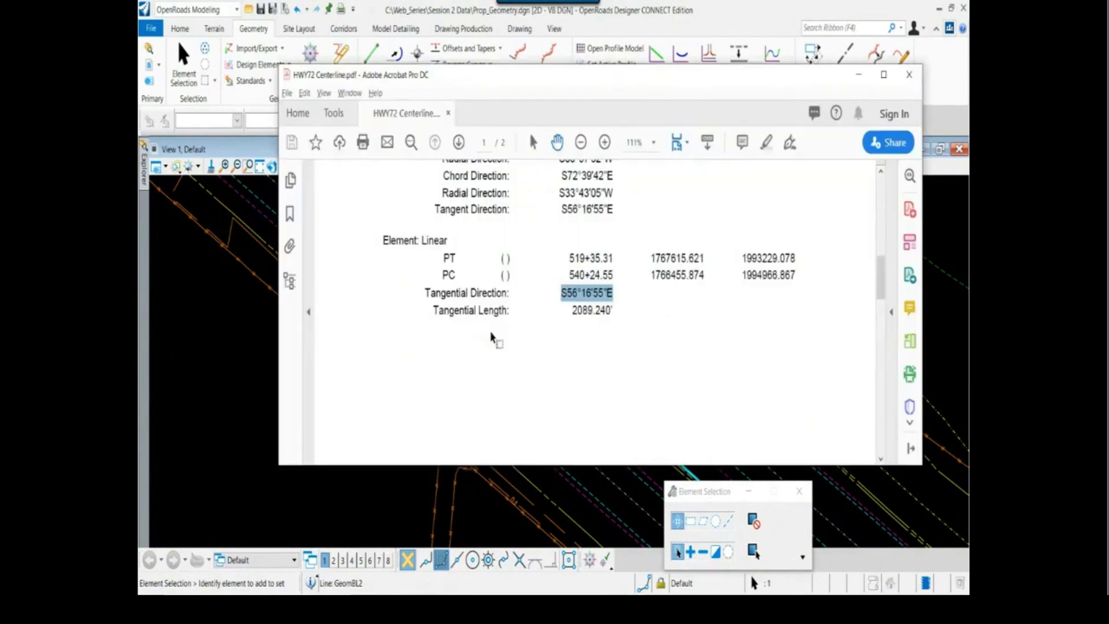
key(alt+Tab)
scroll(491, 335, up, 2)
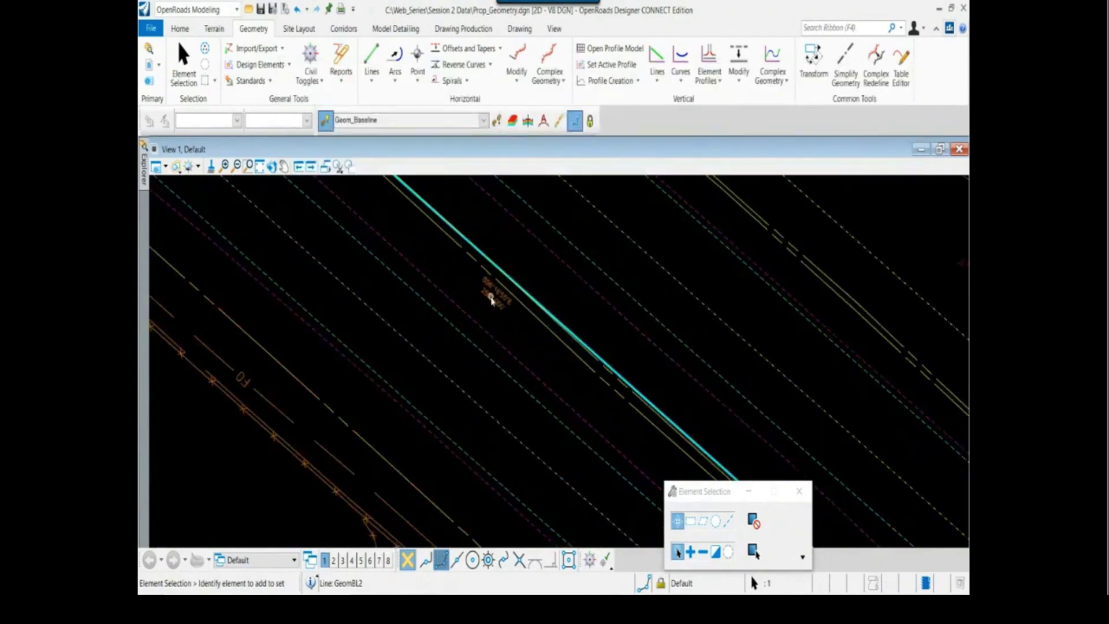
text(89.24)
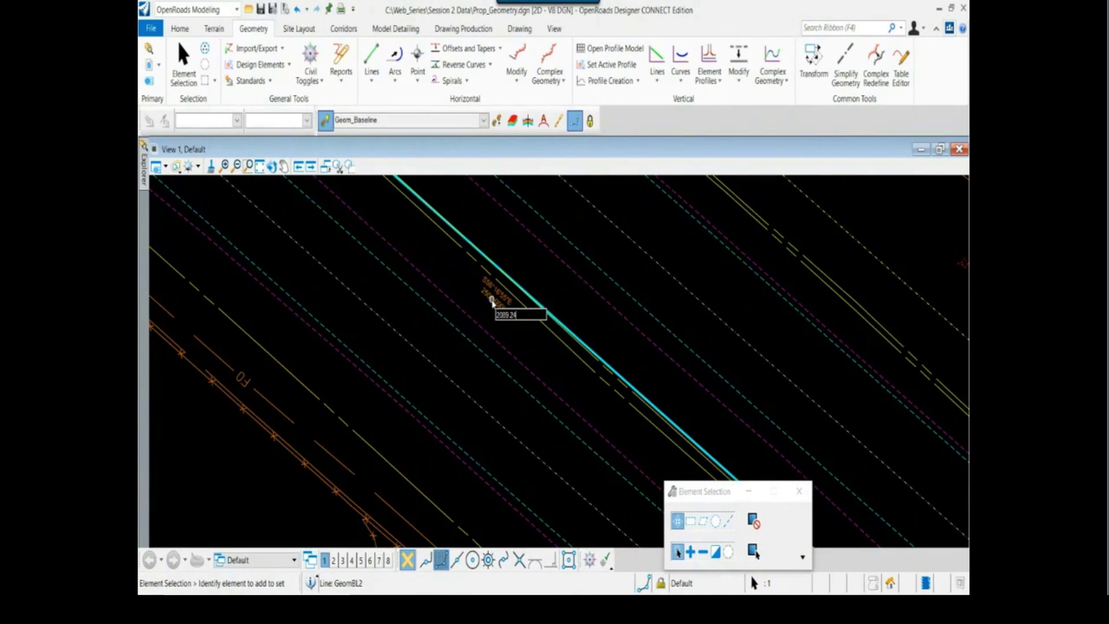
key(Return)
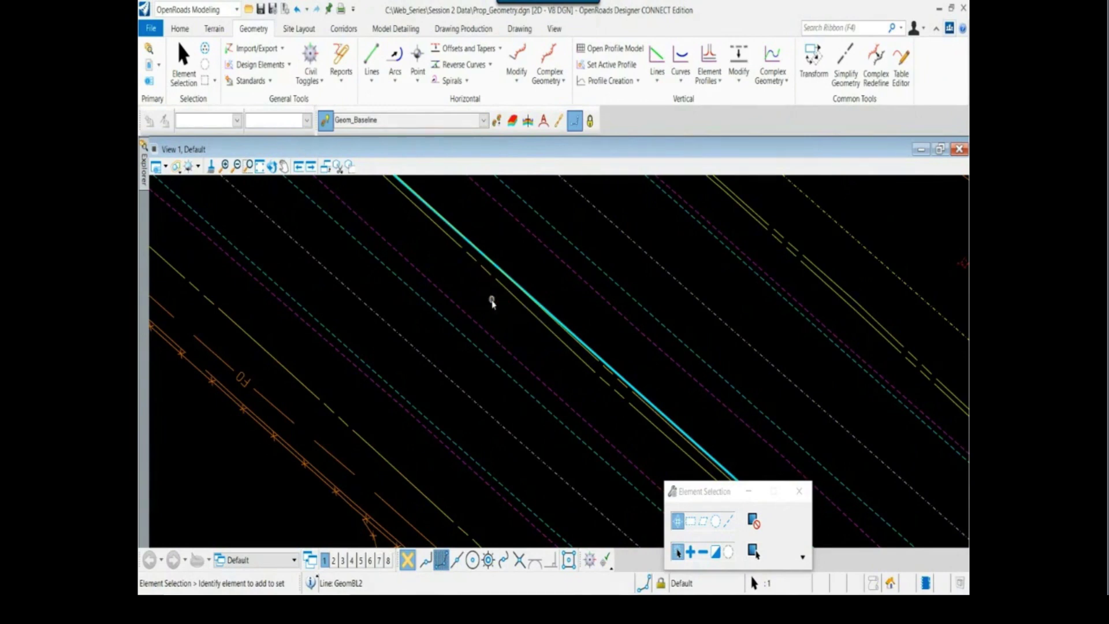
click(564, 322)
scroll(485, 330, down, 5)
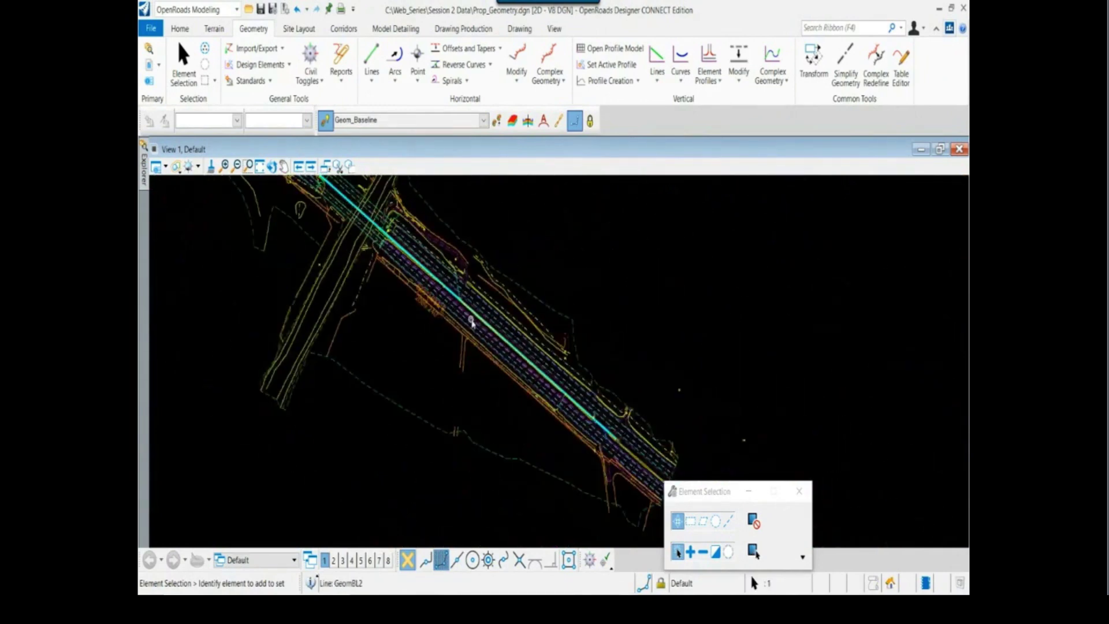
Begin a Simple Arc From Element off the second tangent, starting at the tangent's southeast end point.
mouse_move(447, 312)
middle_down()
mouse_move(516, 298)
mouse_move(575, 263)
mouse_move(620, 339)
middle_up()
right_click(620, 339)
scroll(527, 335, up, 3)
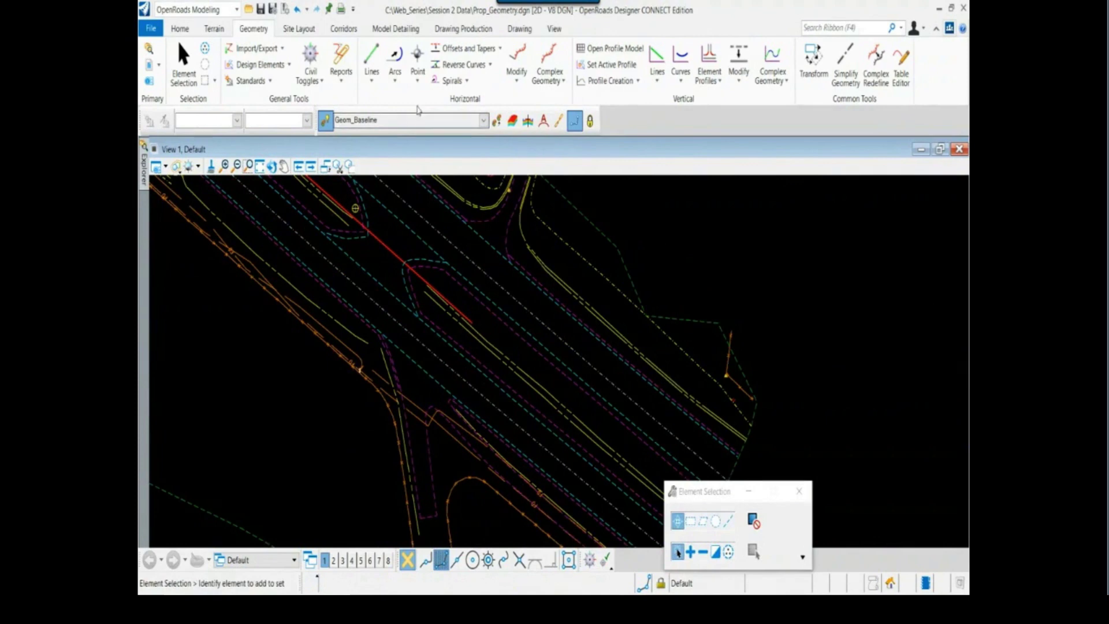
click(395, 56)
scroll(480, 320, up, 1)
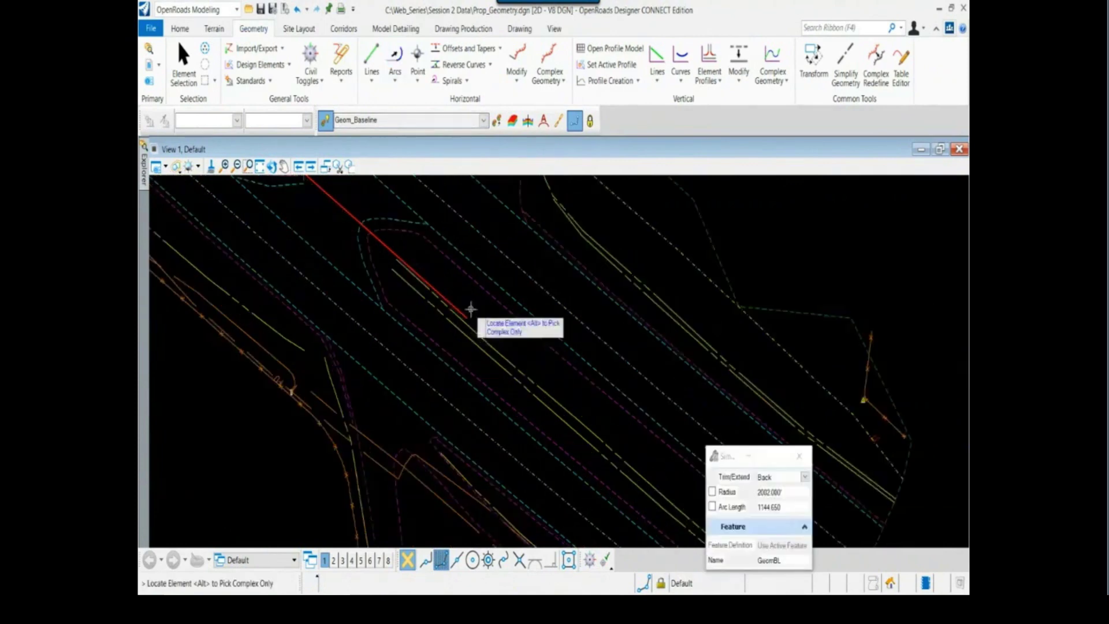
click(471, 309)
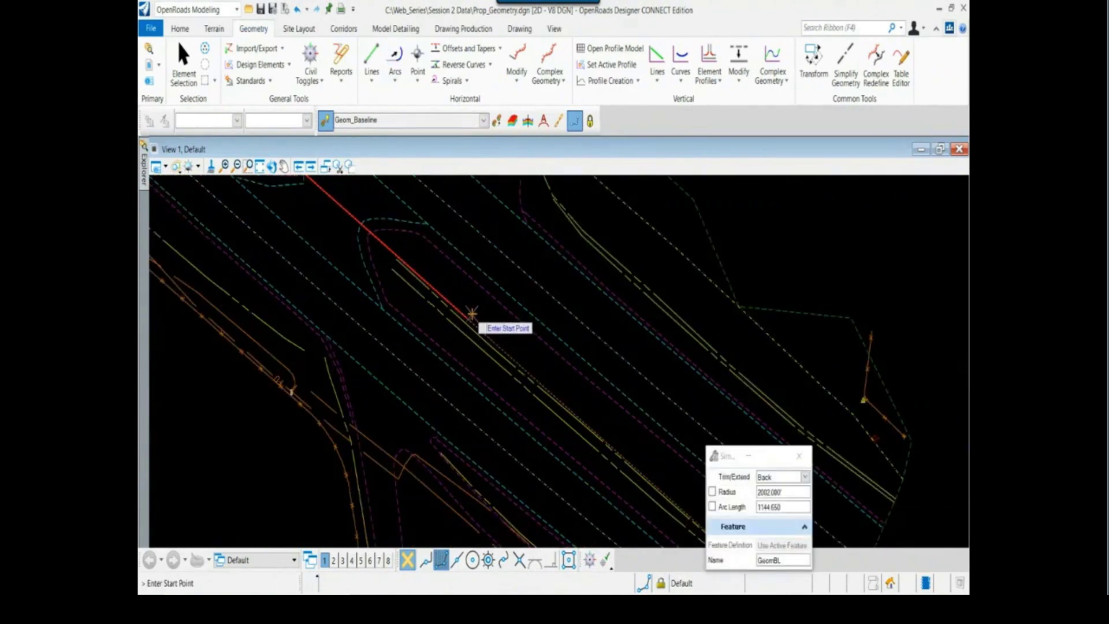
click(469, 316)
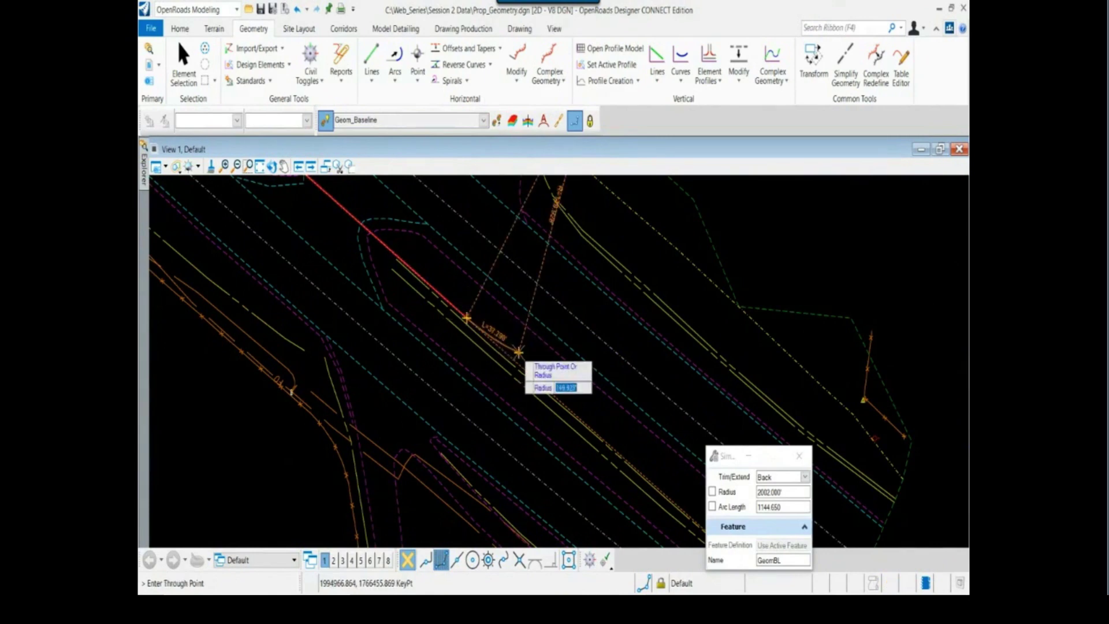
Look up the second circular element's radius in HWY72 Centerline.pdf and lock the arc radius at 7476.52 back in OpenRoads Designer, curving left.
scroll(518, 352, down, 2)
key(alt+Tab)
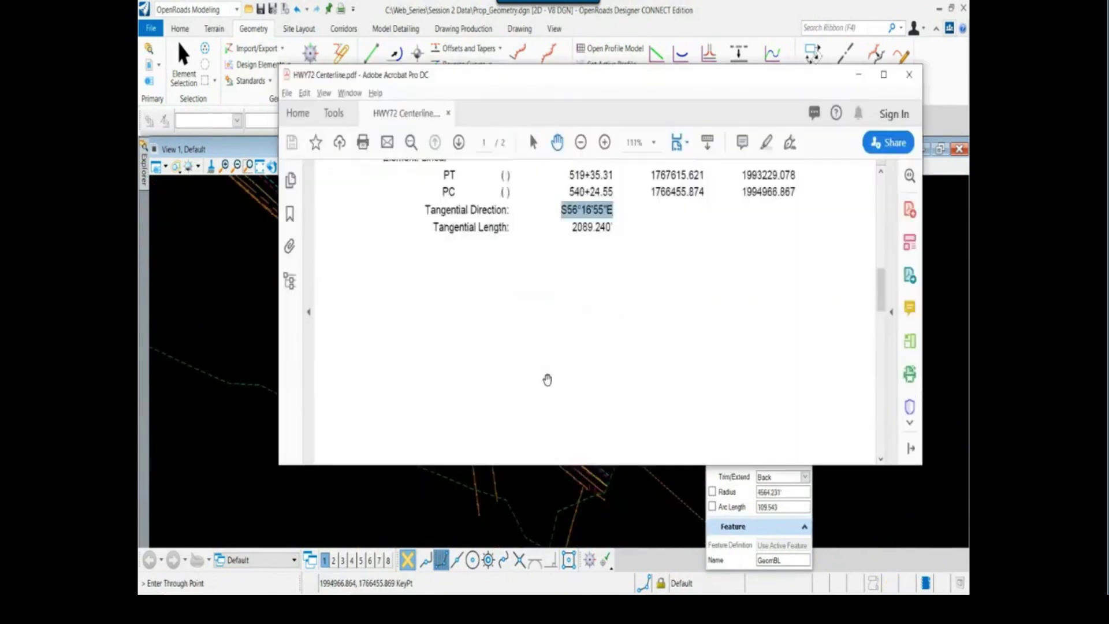
scroll(547, 379, down, 5)
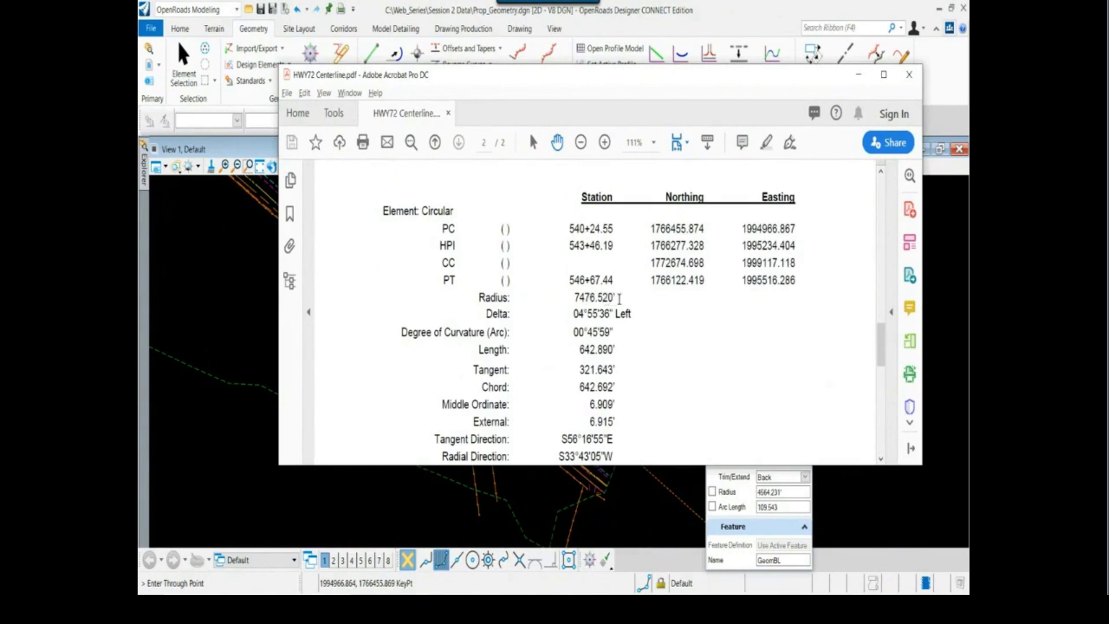
key(alt+Tab)
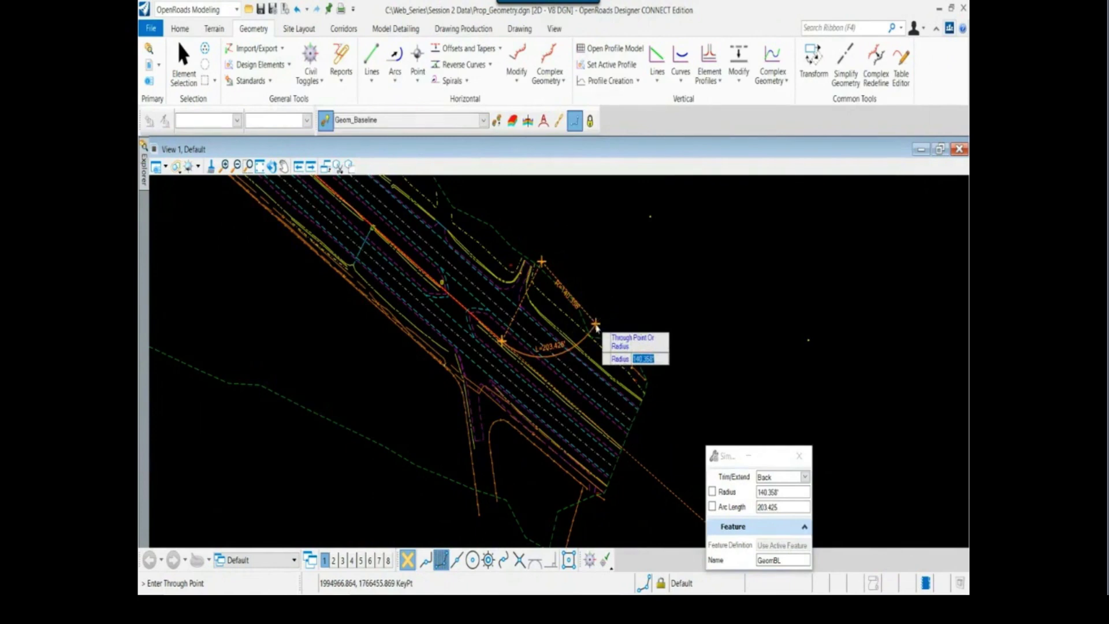
text(7476.52)
key(Return)
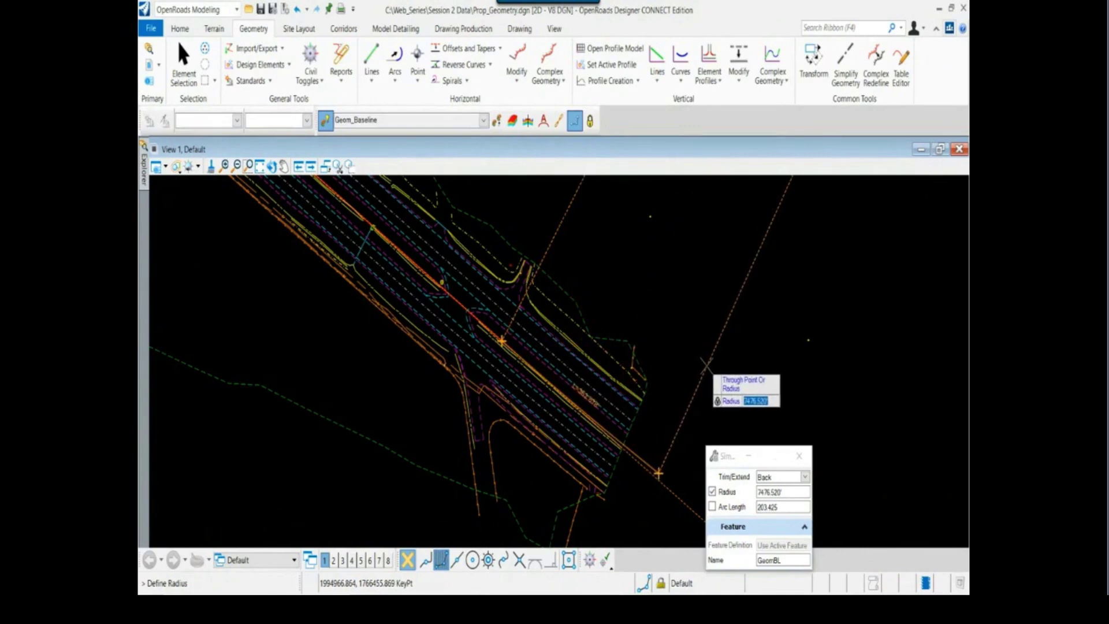
scroll(706, 365, up, 2)
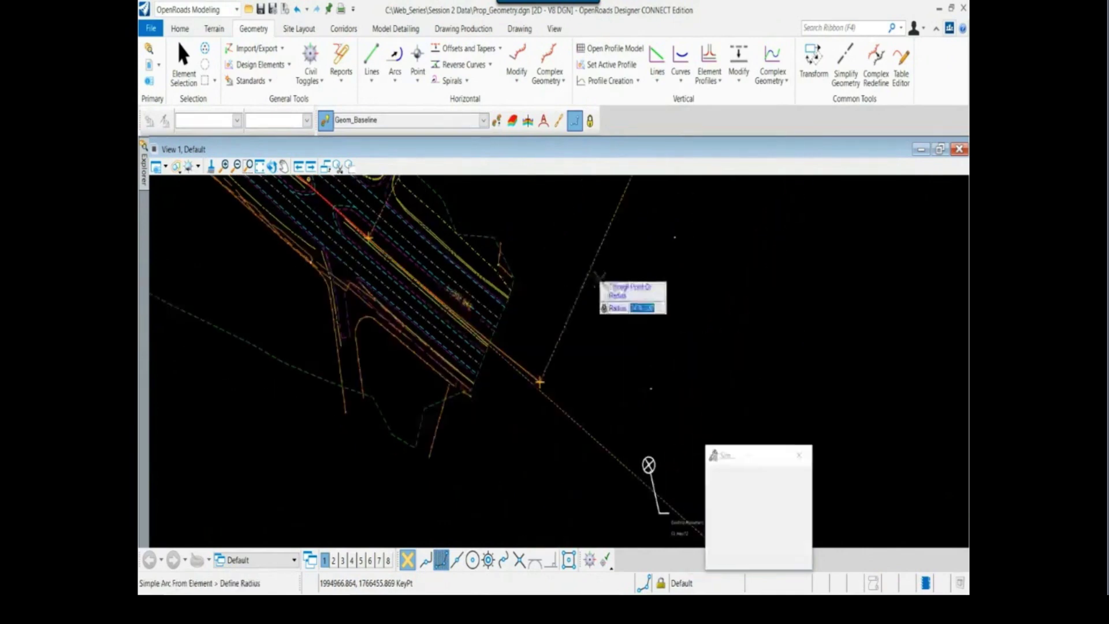
click(651, 321)
Look up the curve length in HWY72 Centerline.pdf, lock the arc length at 642.89 in OpenRoads Designer and finish the arc with Trim/Extend Back.
key(alt+Tab)
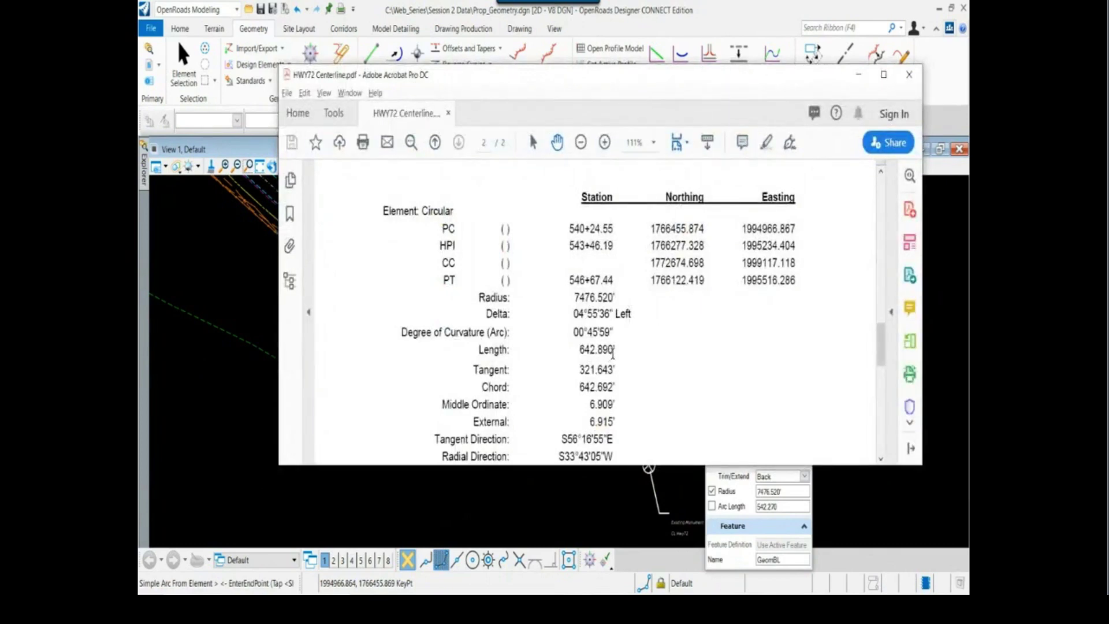
key(alt+Tab)
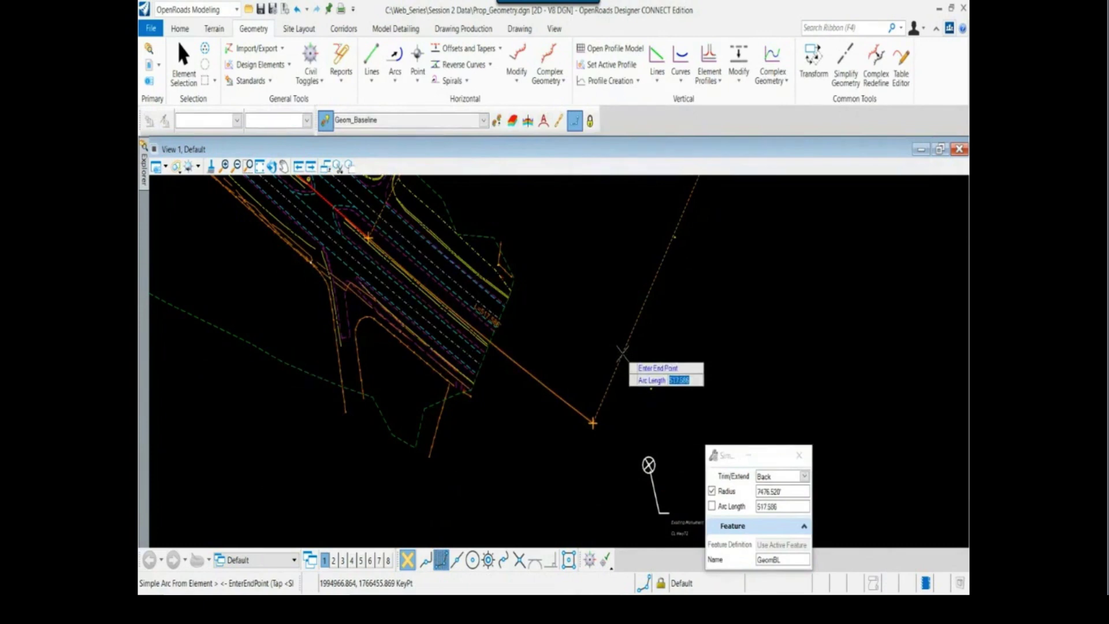
text(642.89)
key(Return)
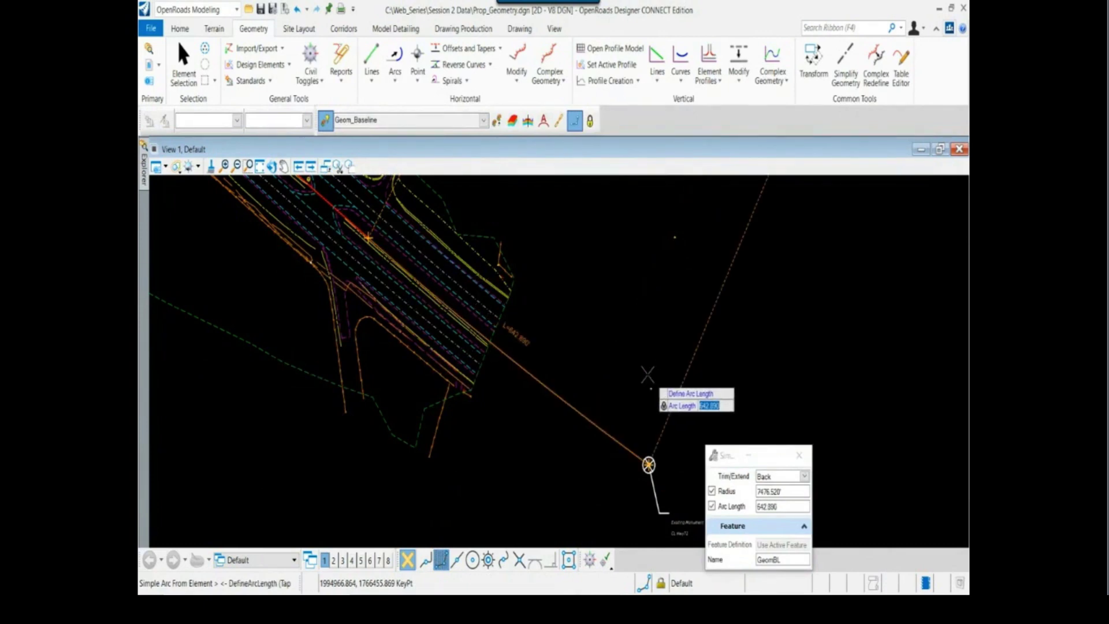
click(647, 374)
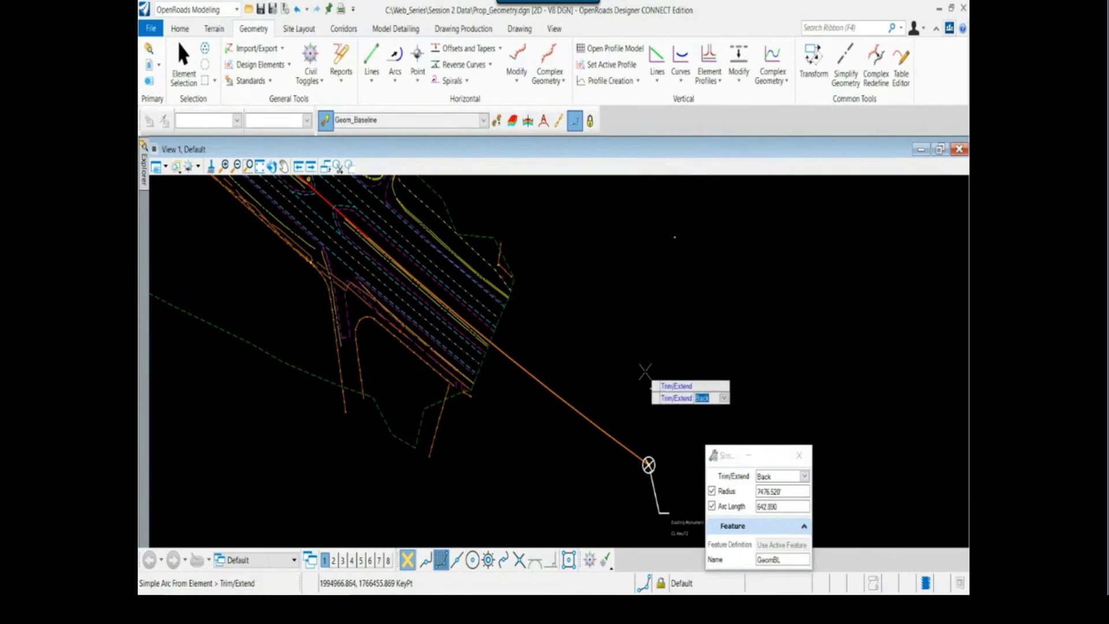
click(645, 373)
right_click(643, 362)
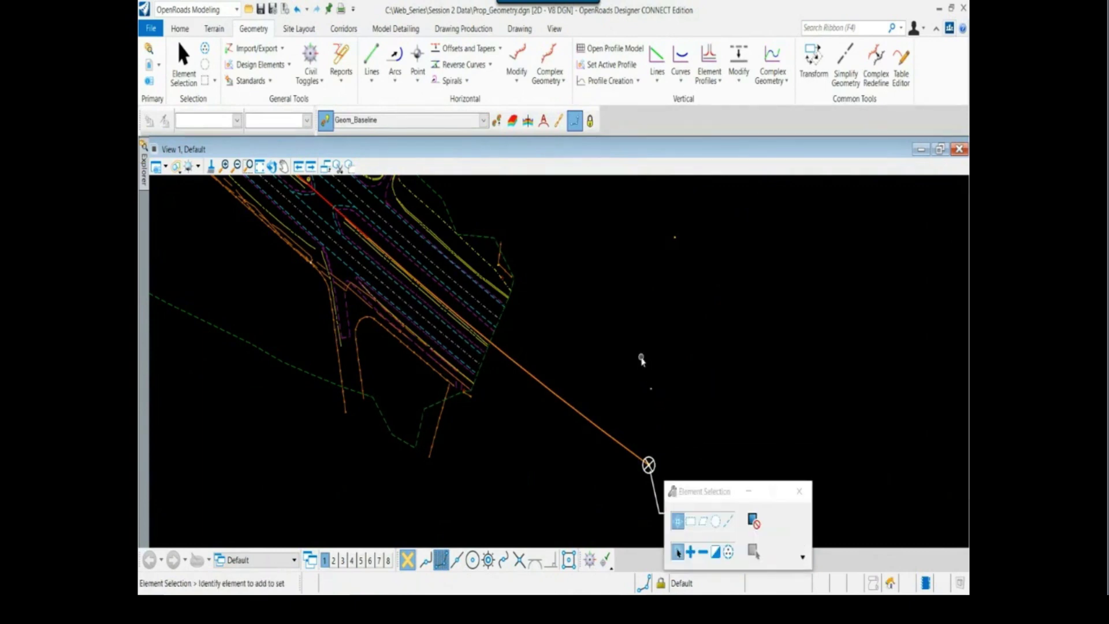
Select the new arc to display its editable values and look over the drawn centerline from end to end.
scroll(642, 359, down, 5)
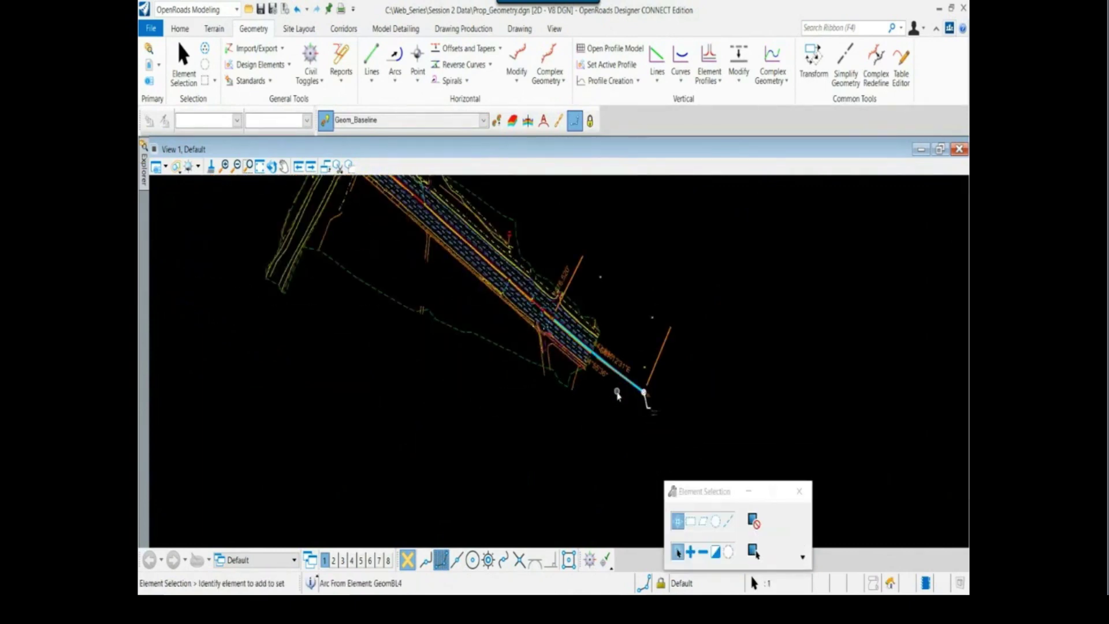
scroll(612, 391, down, 3)
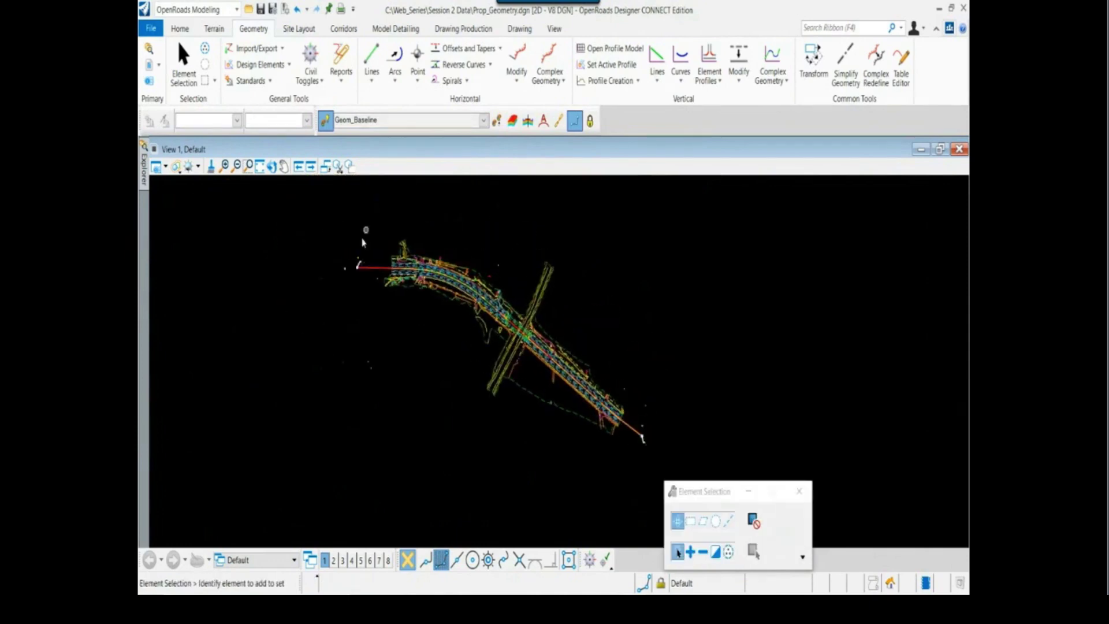
scroll(364, 243, up, 4)
click(396, 252)
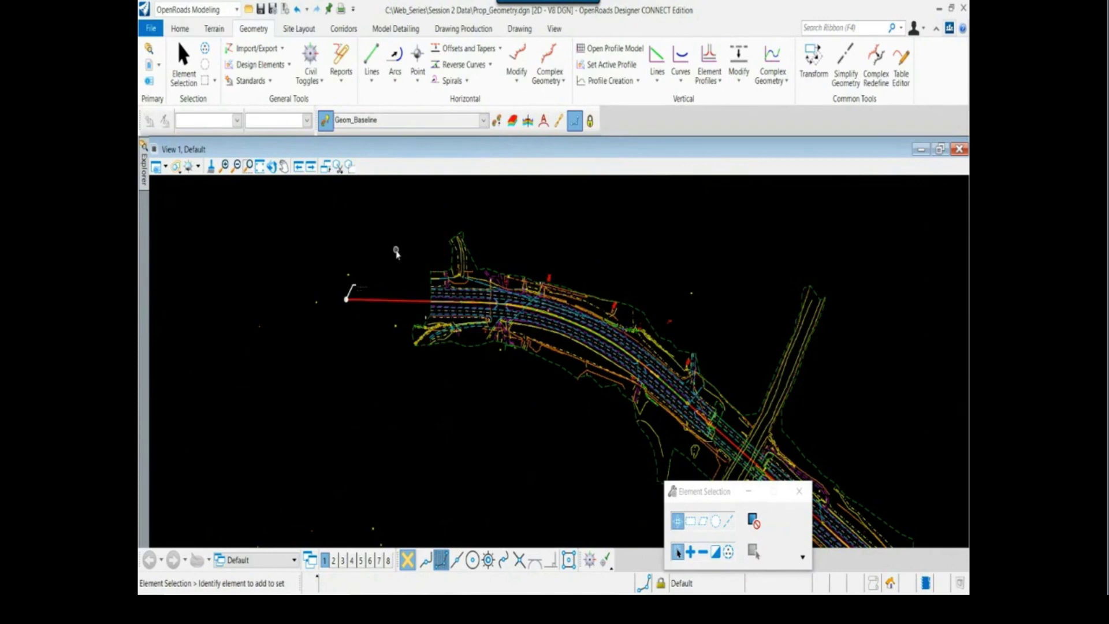
scroll(397, 252, down, 2)
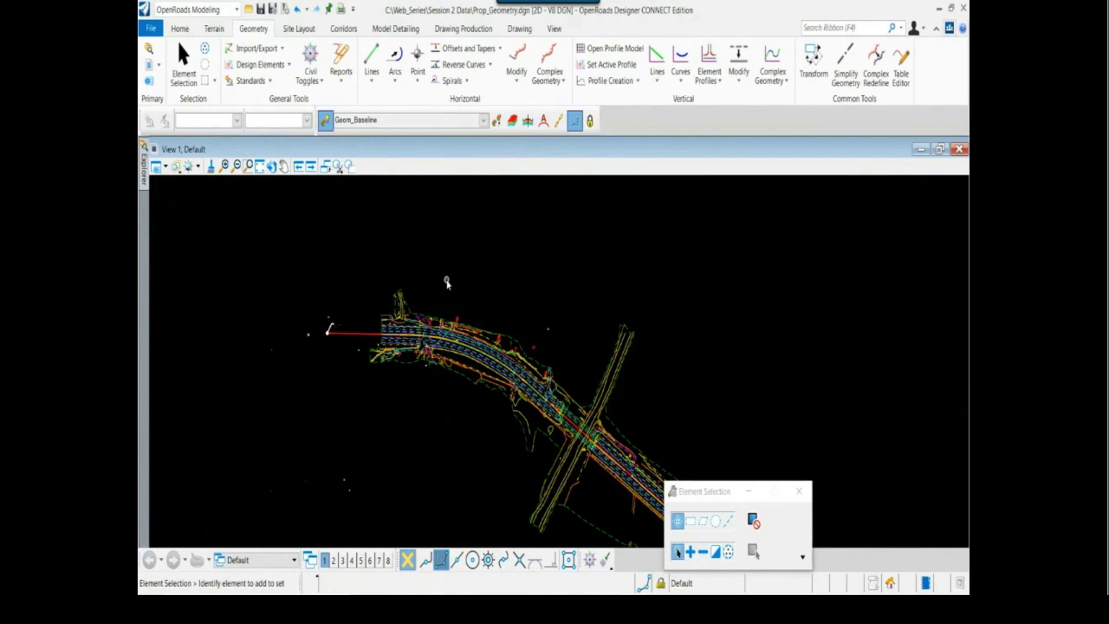
Start a Complex By Element with the manual method and enter Hwy 72 - CL as its name.
scroll(398, 343, up, 2)
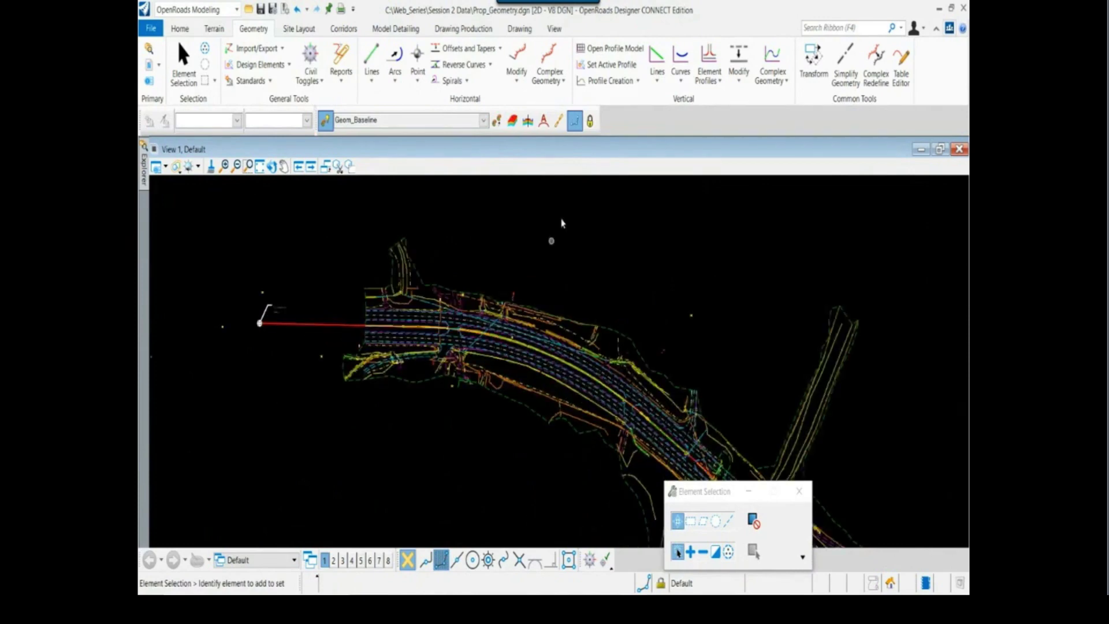
click(563, 84)
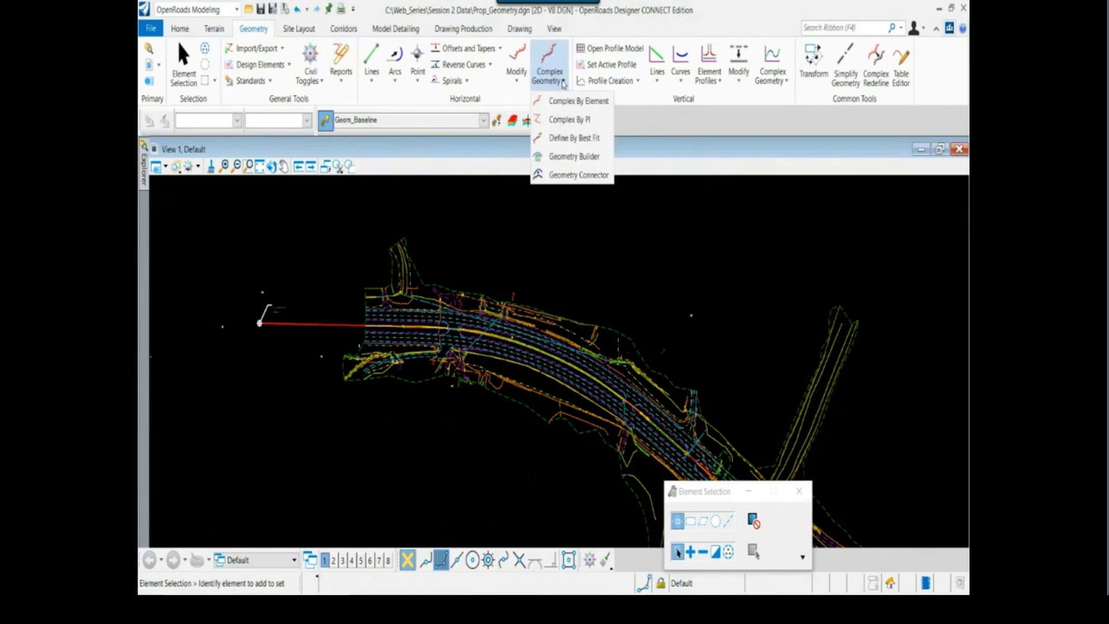
click(584, 102)
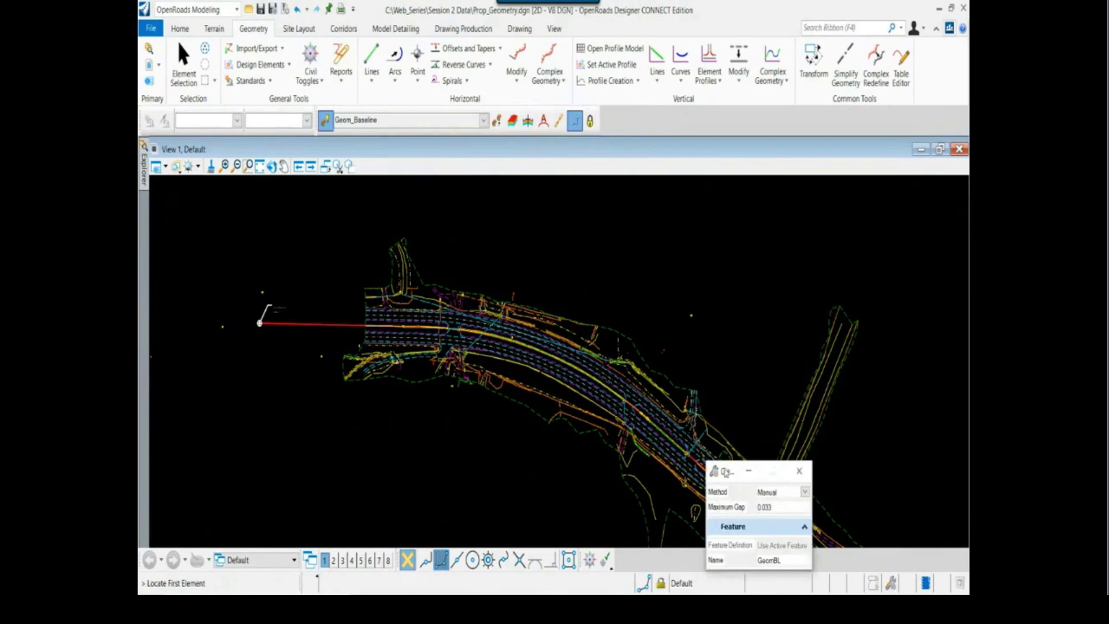
drag(726, 473, 543, 191)
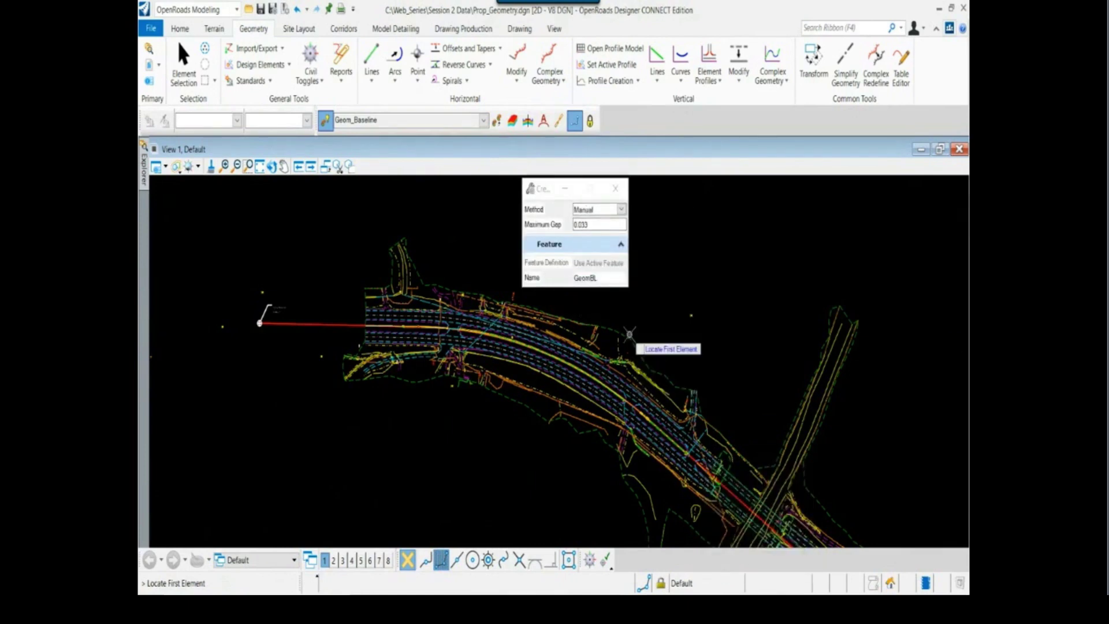
double_click(605, 277)
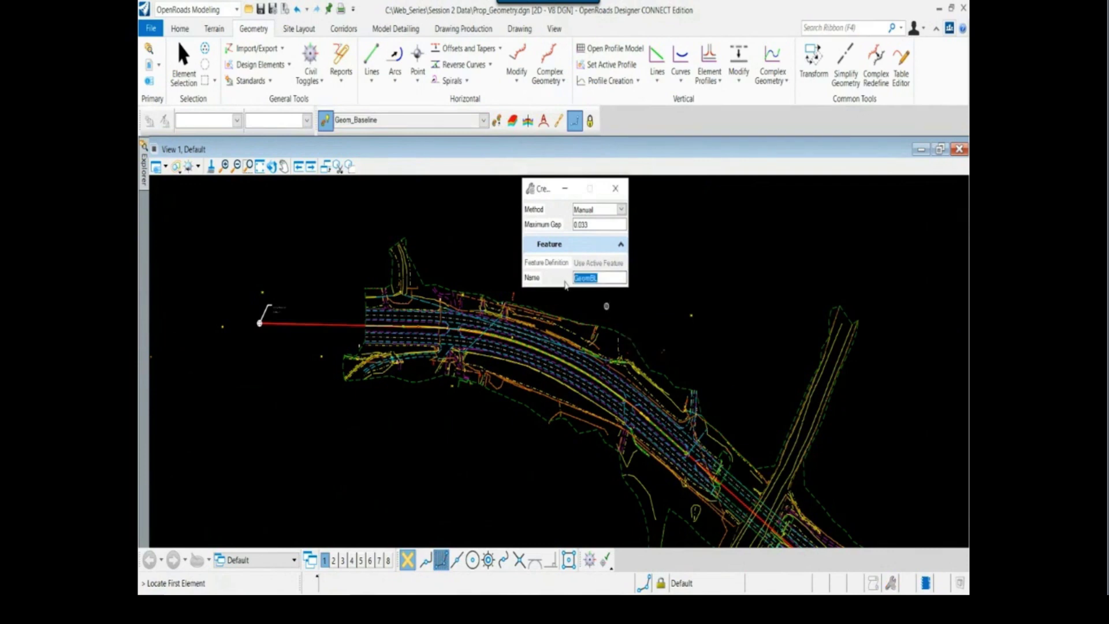
text(Hwy)
text( 272)
key(BackSpace)
key(BackSpace)
key(BackSpace)
text(2)
key(BackSpace)
text(72 - CL)
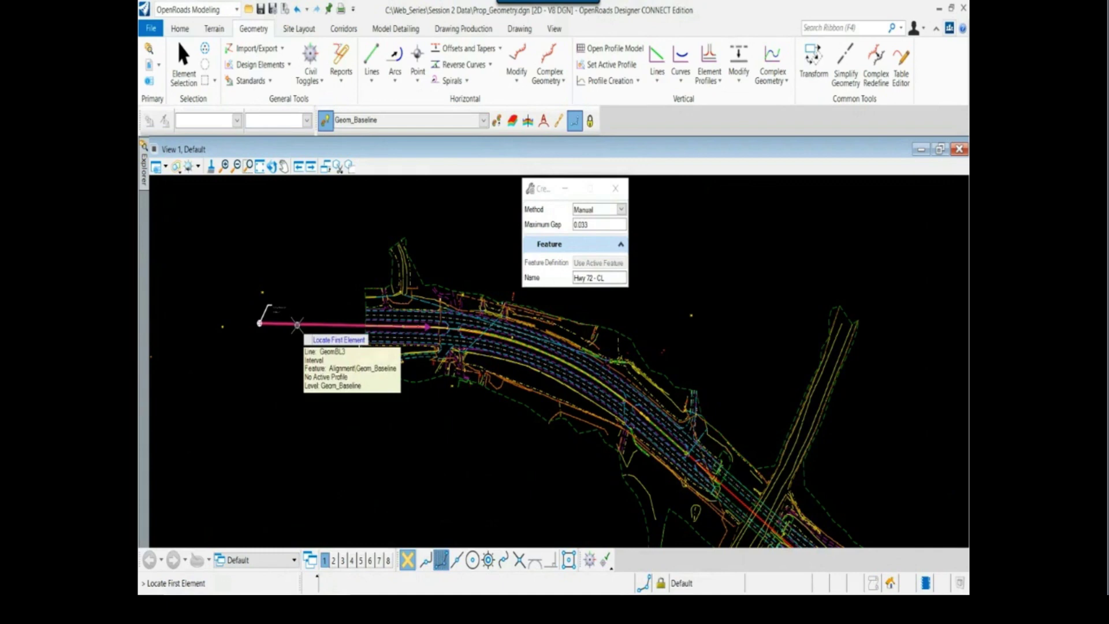
Join the first tangent, first arc, second tangent and final arc into one complex element, from the west end to the southeast end.
scroll(296, 324, up, 1)
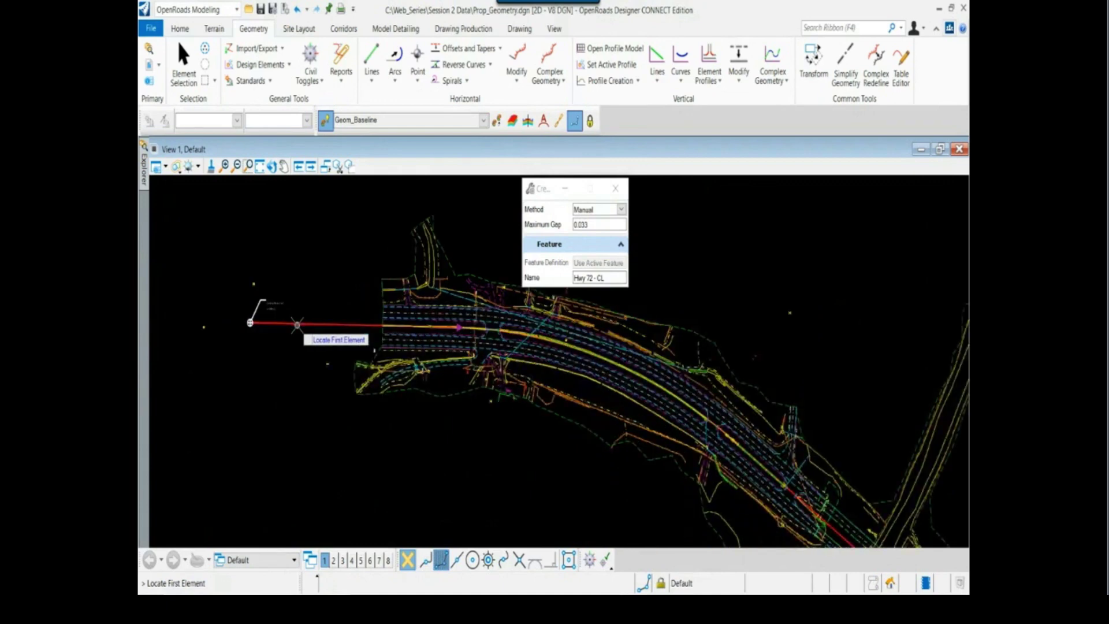
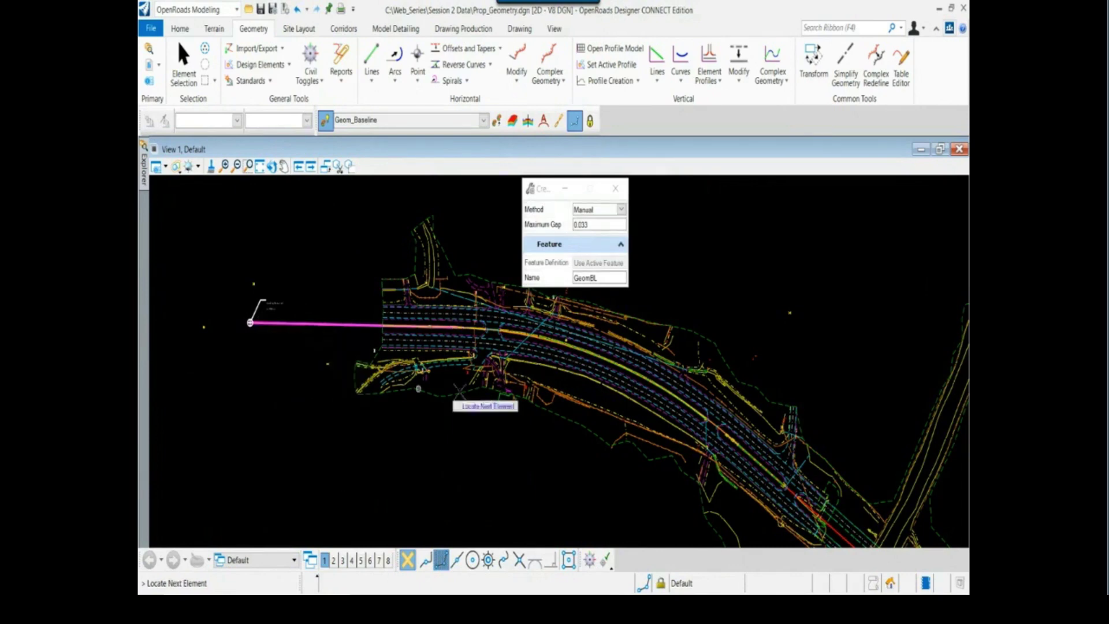
click(473, 330)
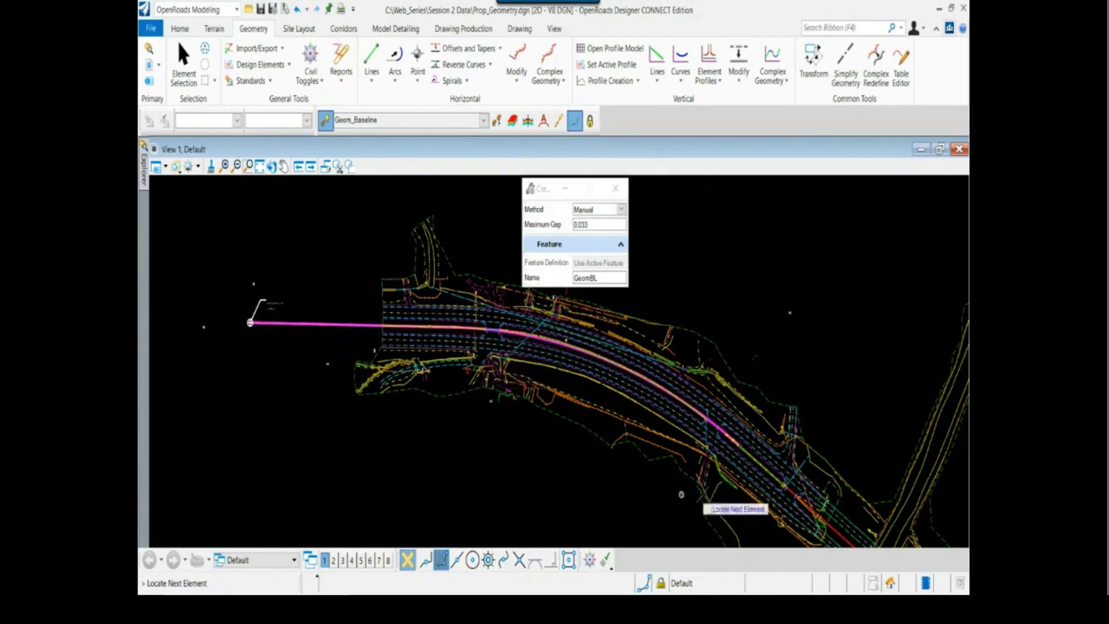
scroll(758, 441, down, 1)
right_click(758, 441)
middle_drag(759, 441, 495, 358)
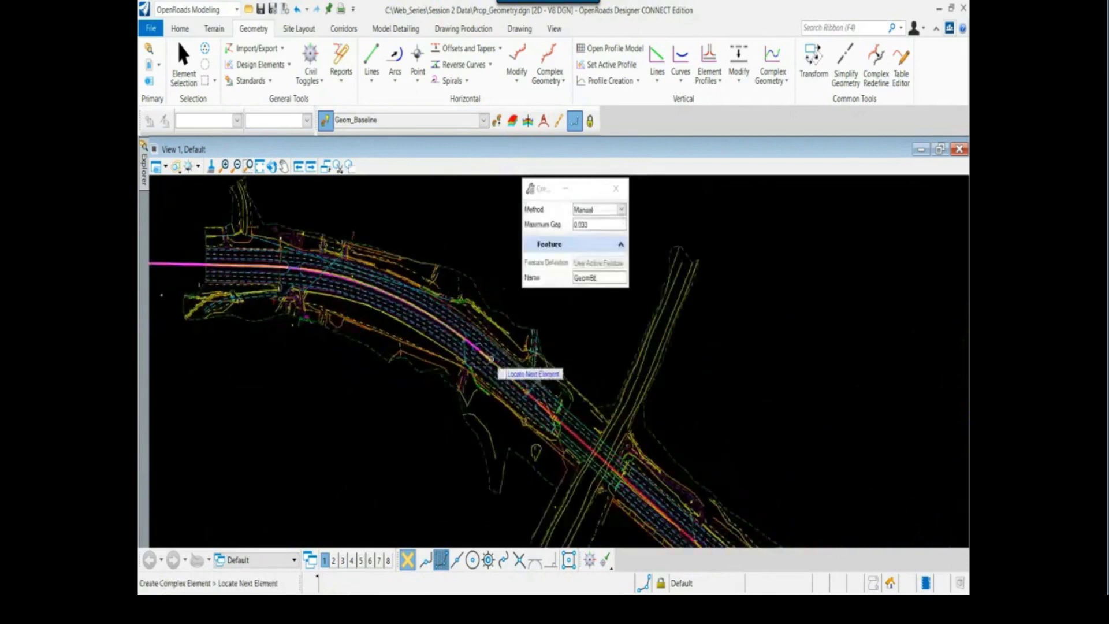
click(499, 367)
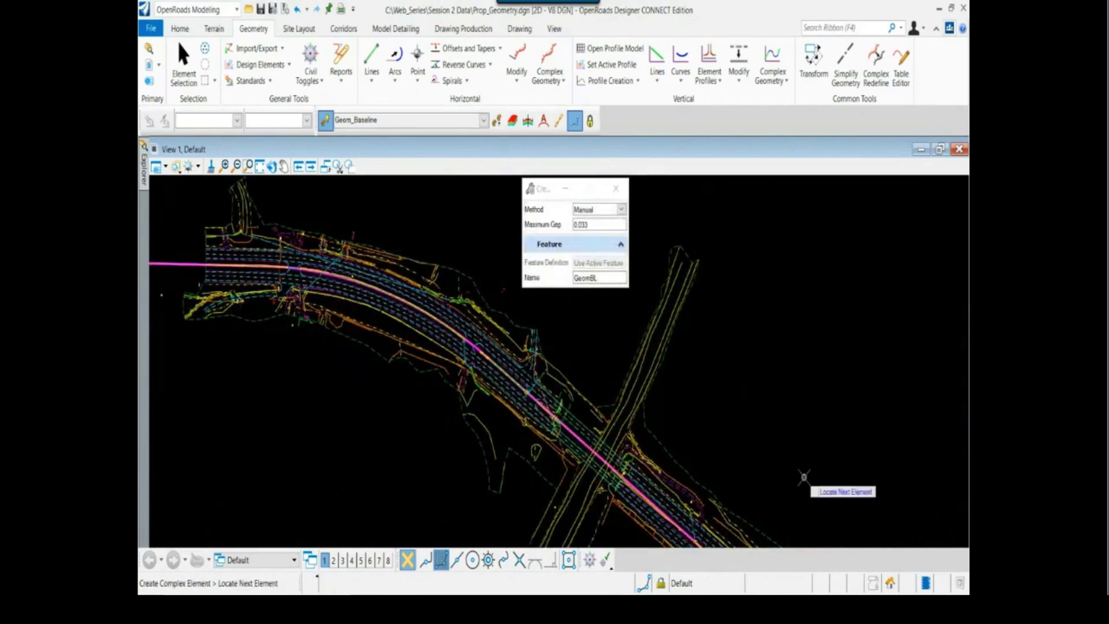
middle_drag(805, 476, 405, 354)
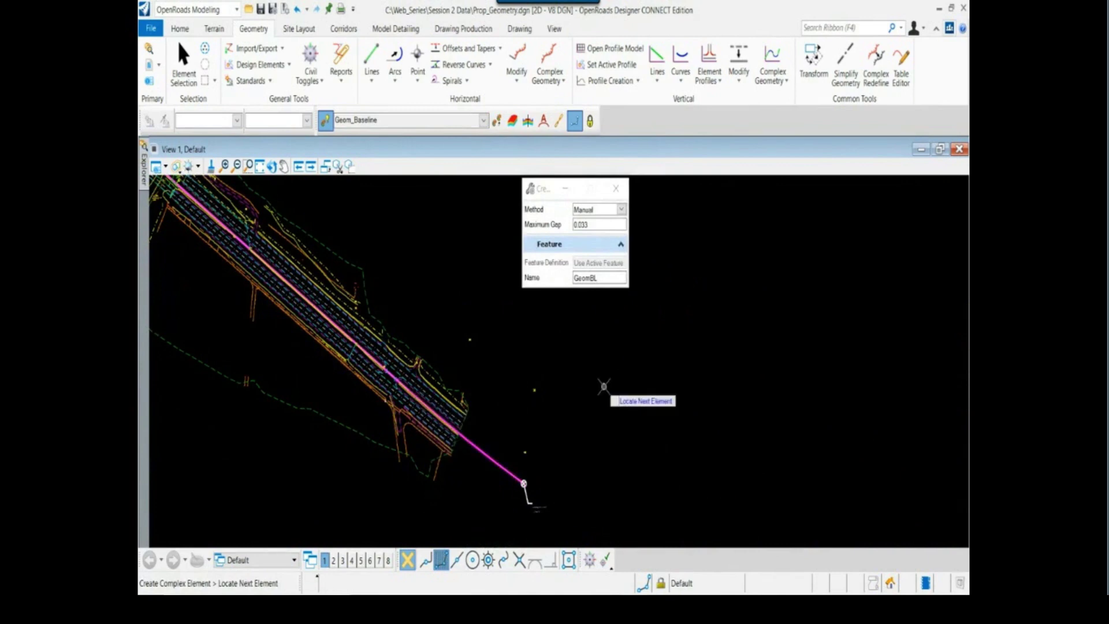
right_click(604, 386)
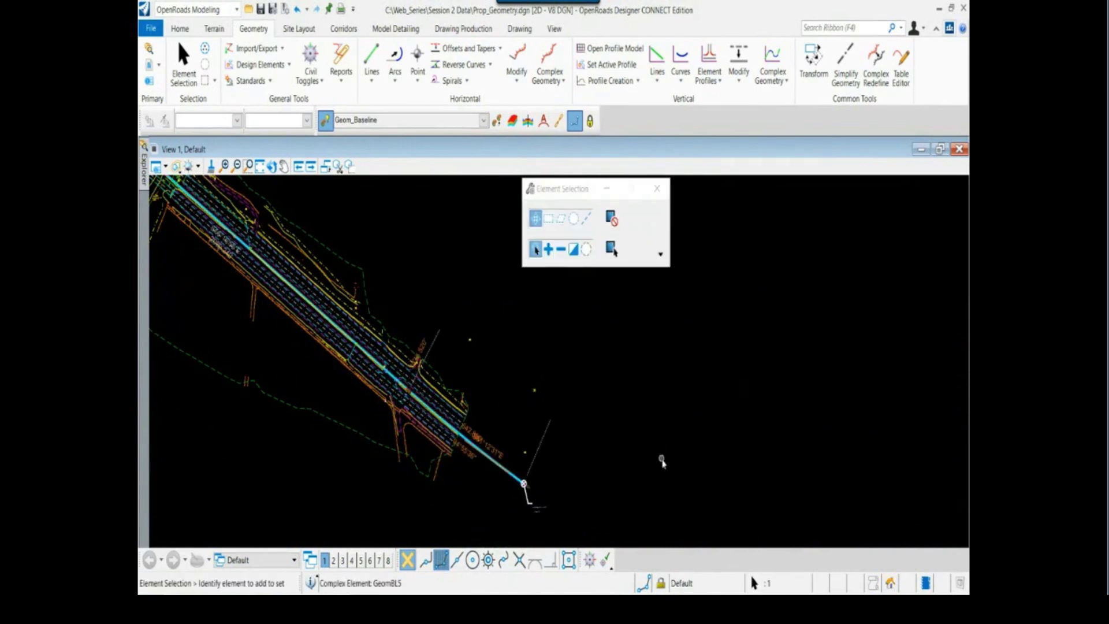
Select the joined centerline and check that its tangents and arcs behave as one complex element along the whole road.
scroll(662, 461, down, 4)
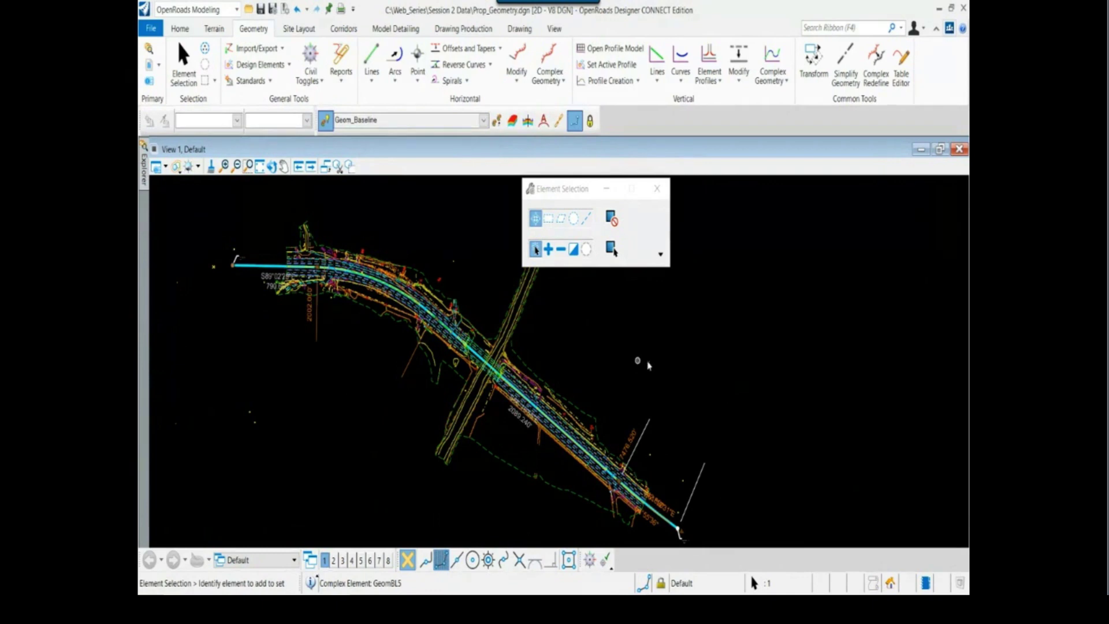
click(634, 354)
drag(554, 196, 640, 195)
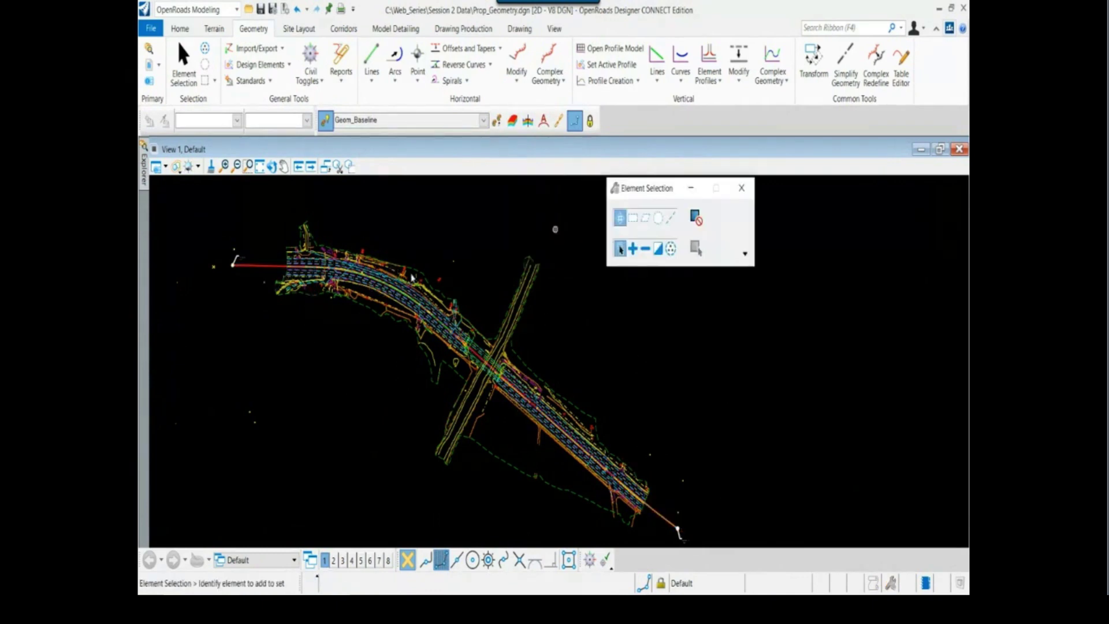
scroll(332, 283, up, 2)
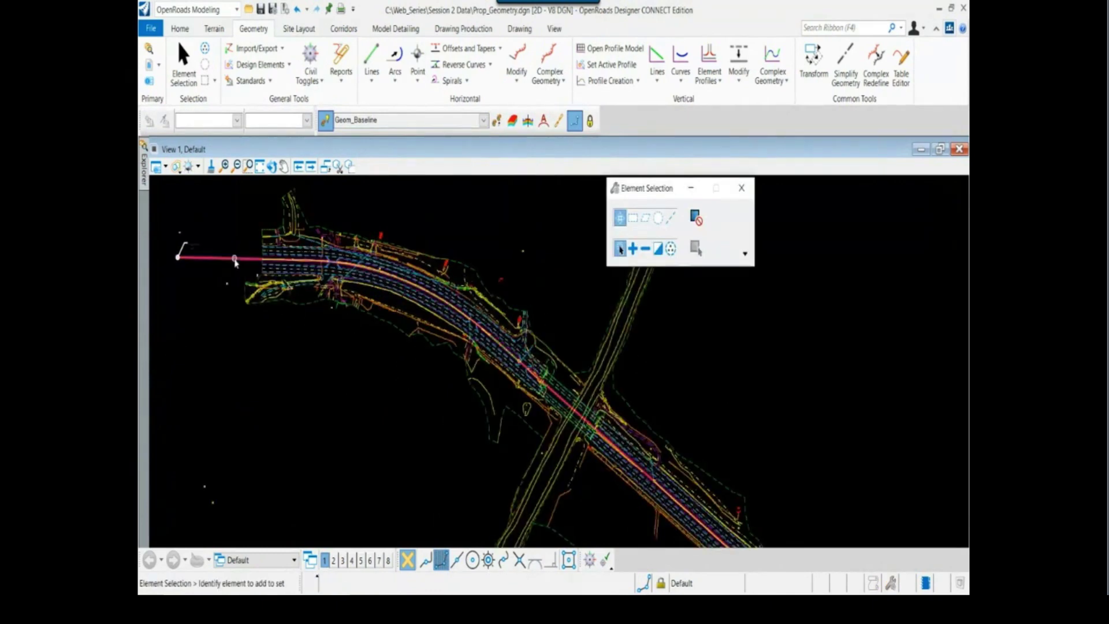
click(240, 260)
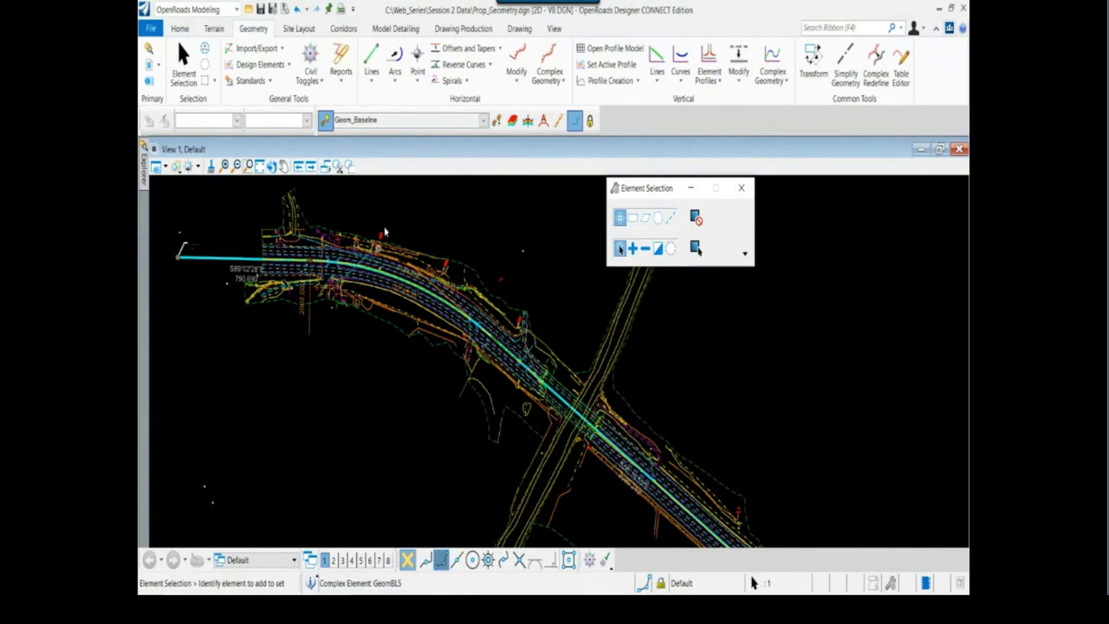
drag(636, 188, 714, 182)
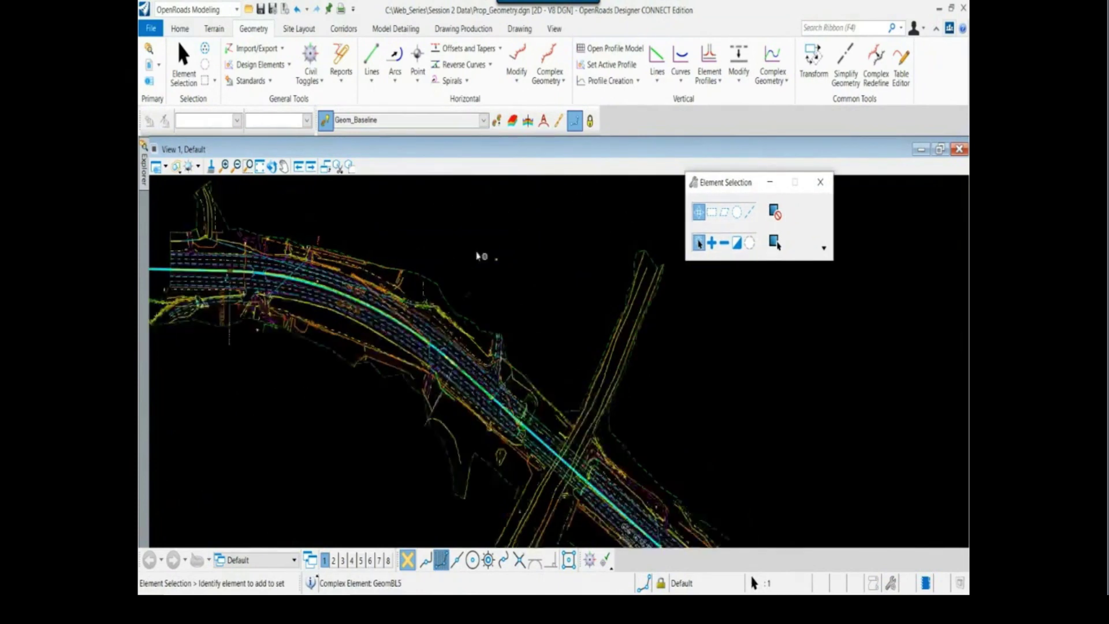
scroll(544, 308, up, 2)
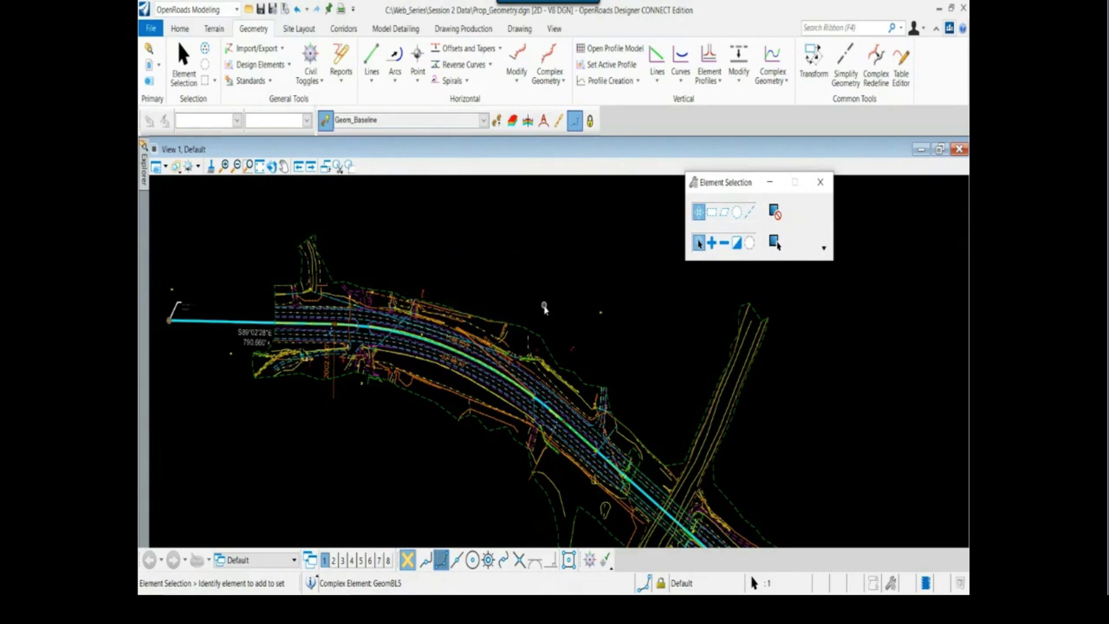
click(535, 258)
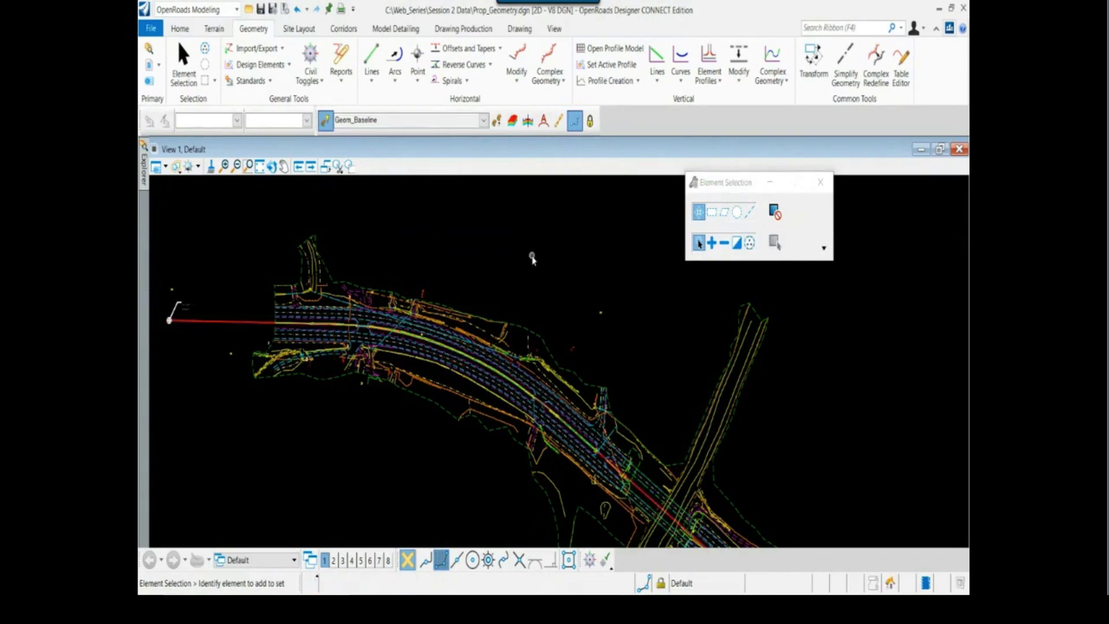
click(239, 322)
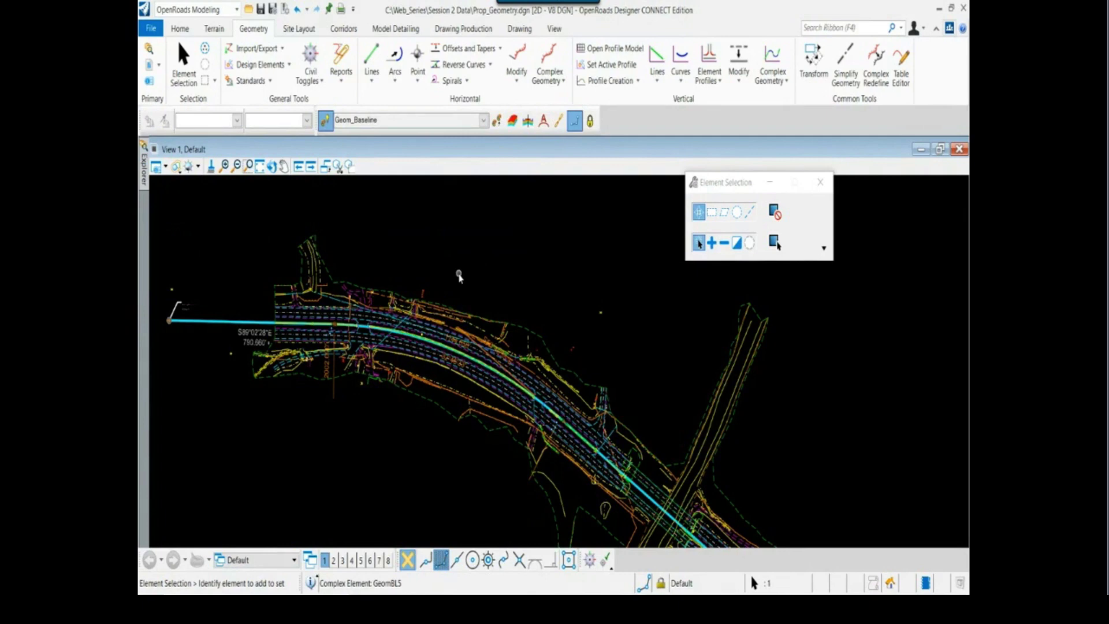
drag(745, 183, 783, 182)
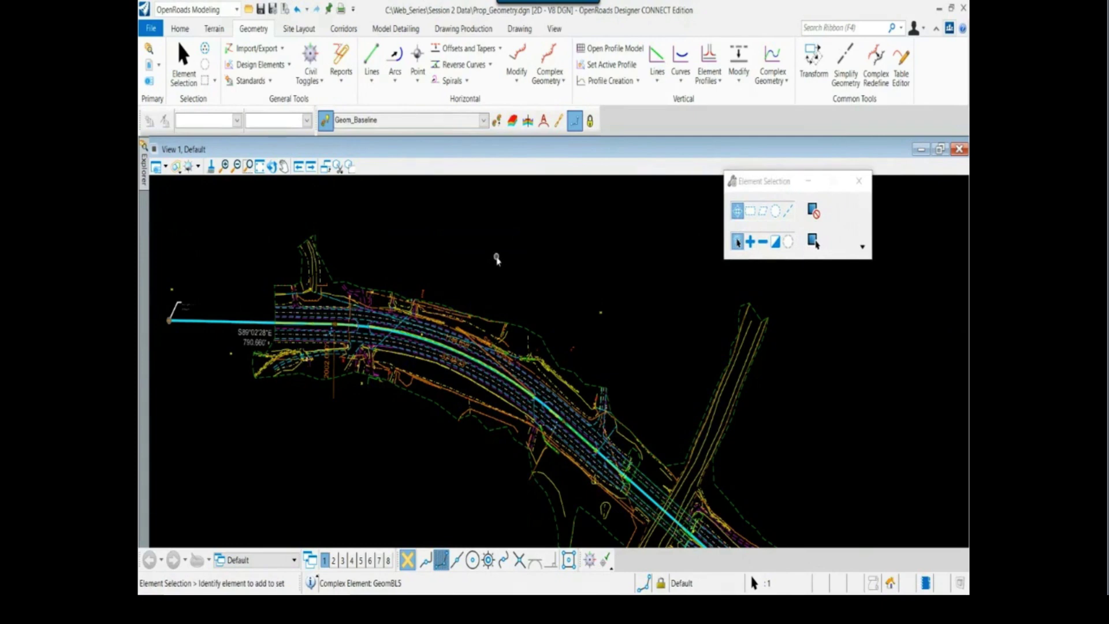
middle_drag(631, 231, 678, 233)
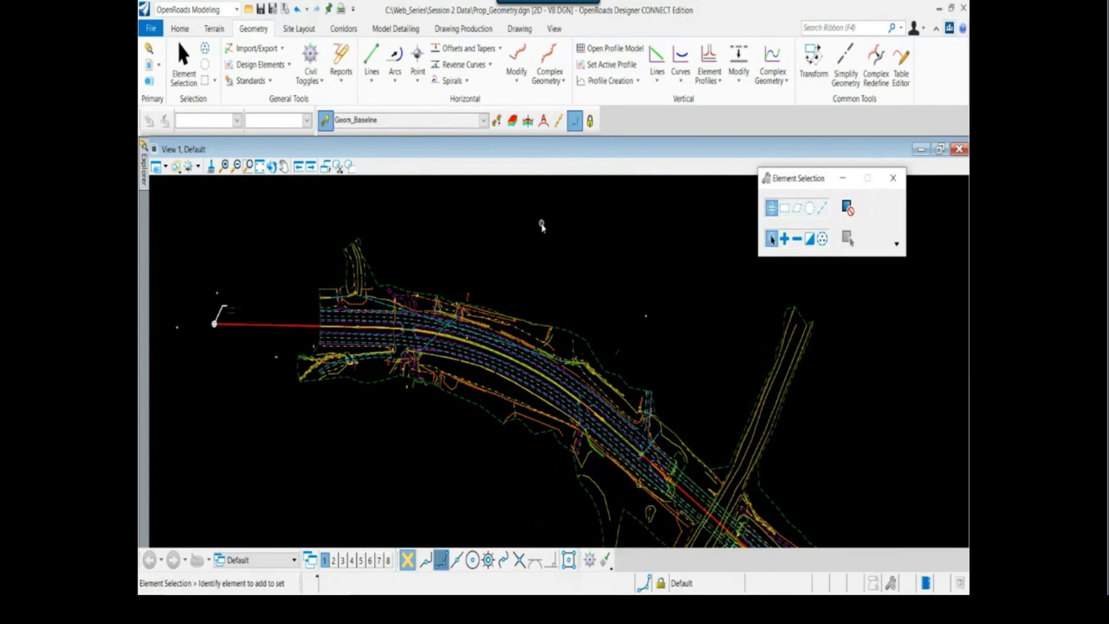
Turn off the centerline's level by element, picking the complex element near the existing west monument.
scroll(236, 293, up, 2)
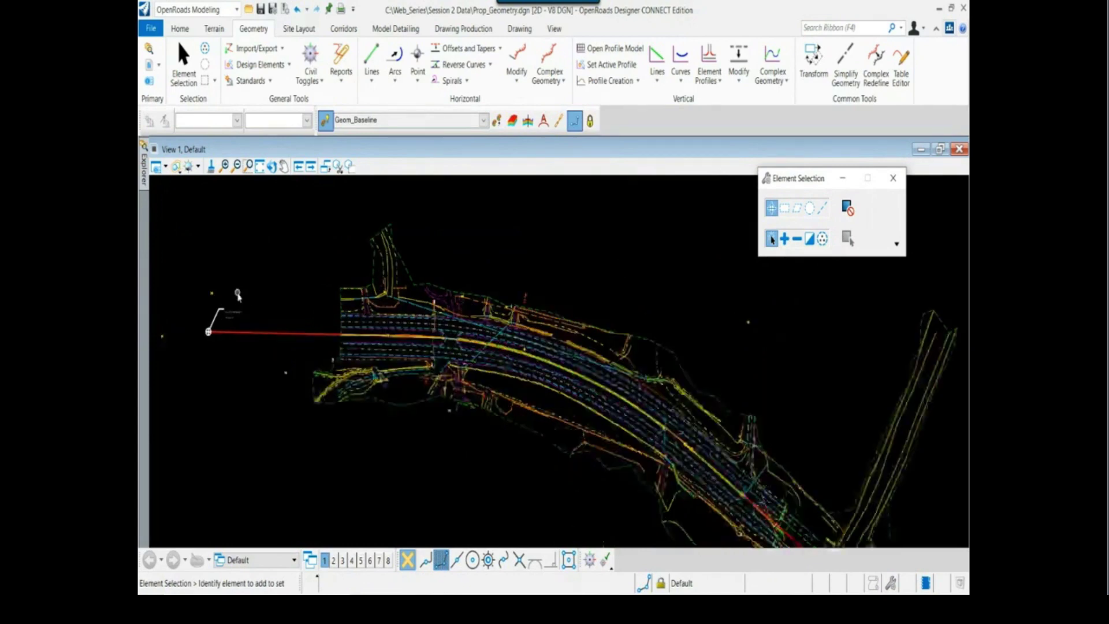
middle_drag(235, 293, 314, 305)
scroll(309, 342, up, 3)
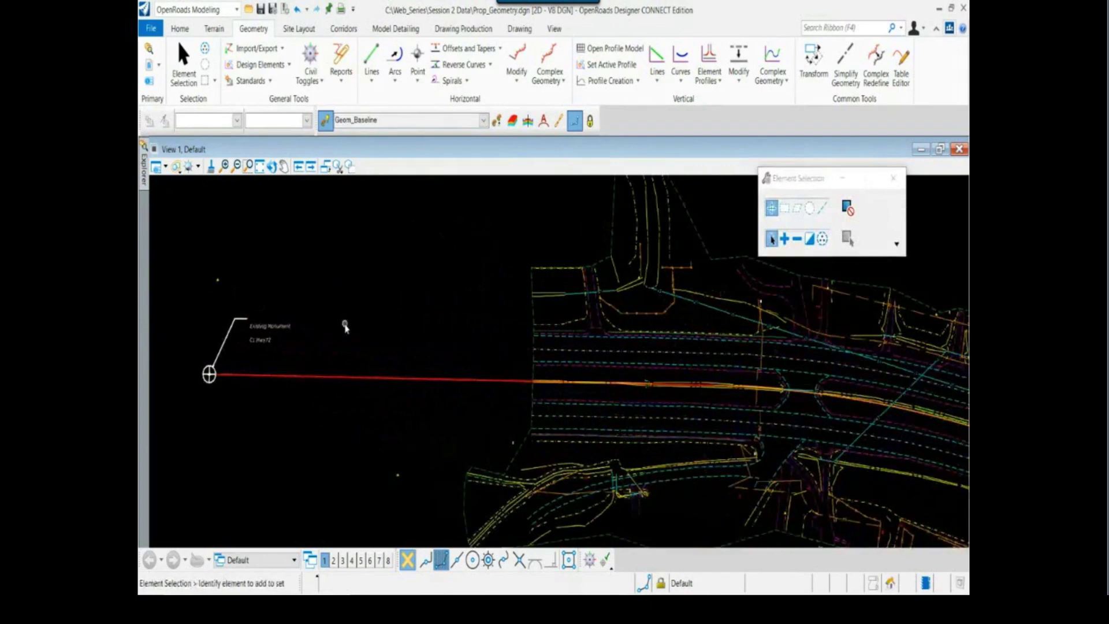
scroll(338, 343, down, 2)
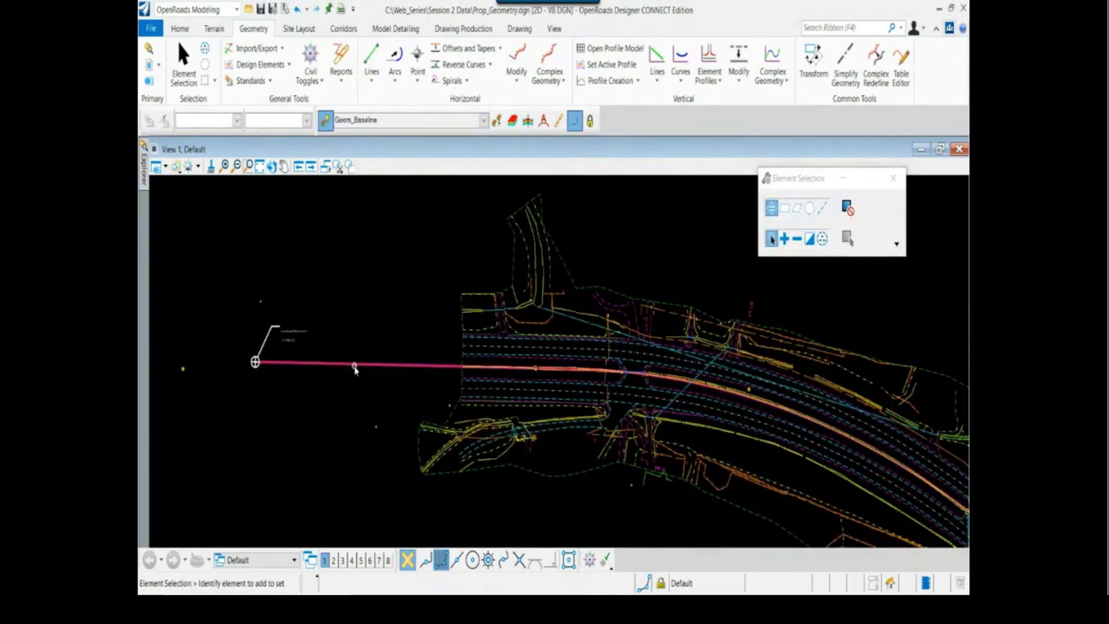
mouse_move(354, 368)
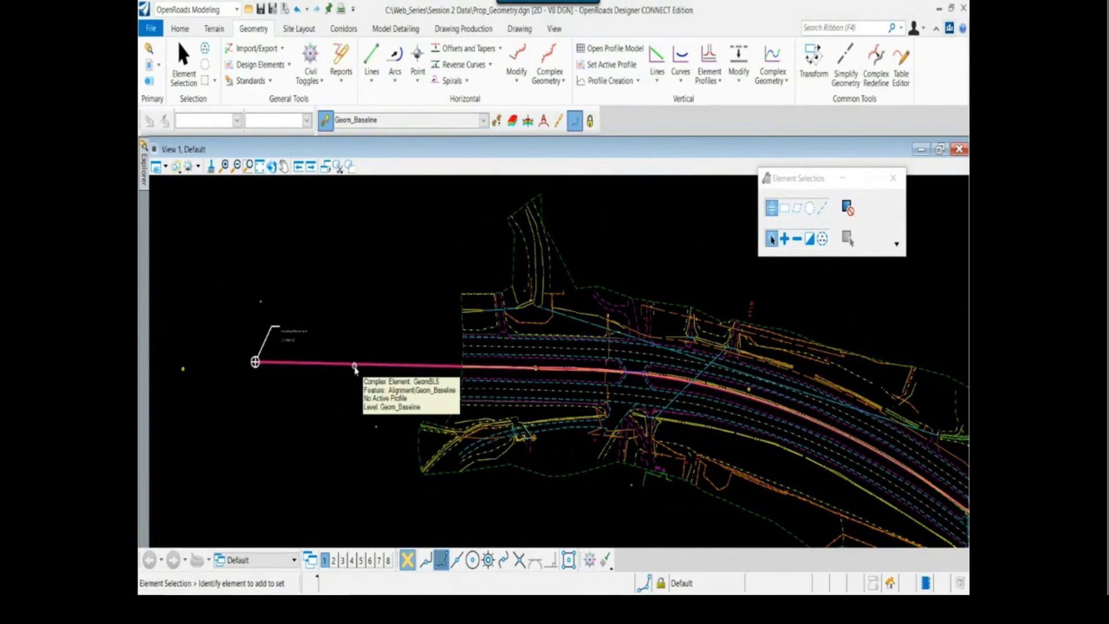
right_click(361, 398)
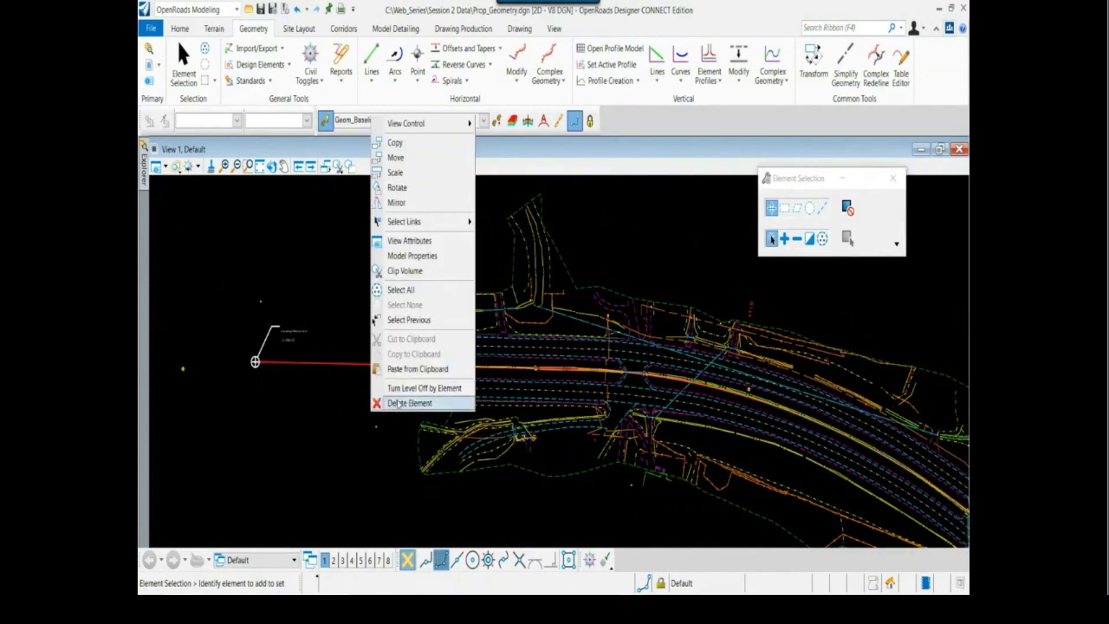
click(426, 389)
click(404, 365)
click(404, 365)
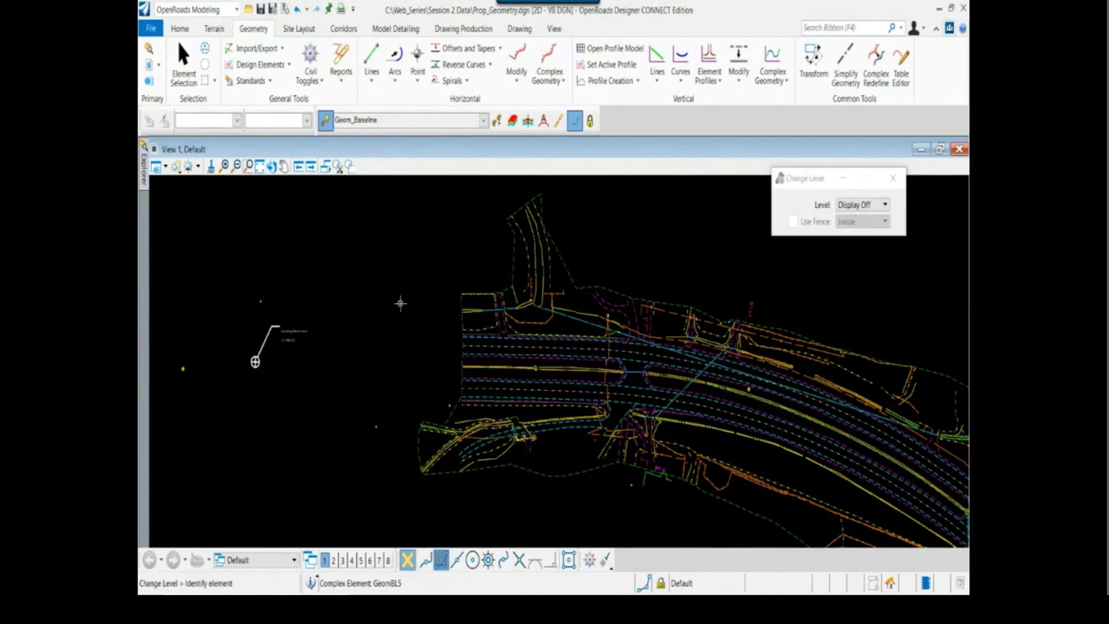
key(Escape)
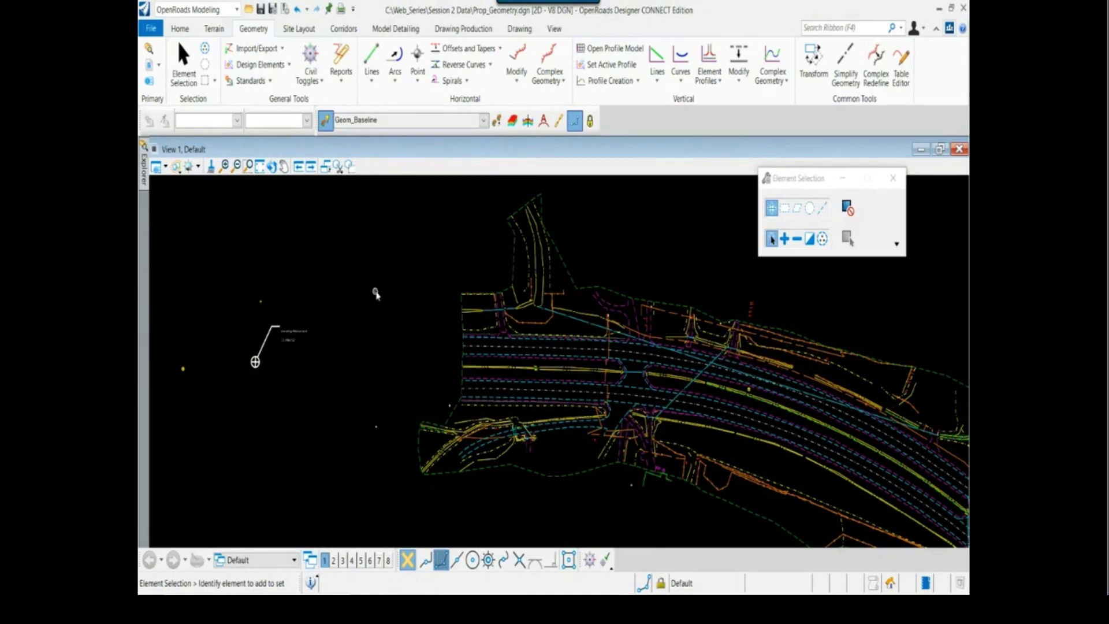
Set the active feature definition to the Geom_Temp alignment.
click(484, 123)
click(483, 122)
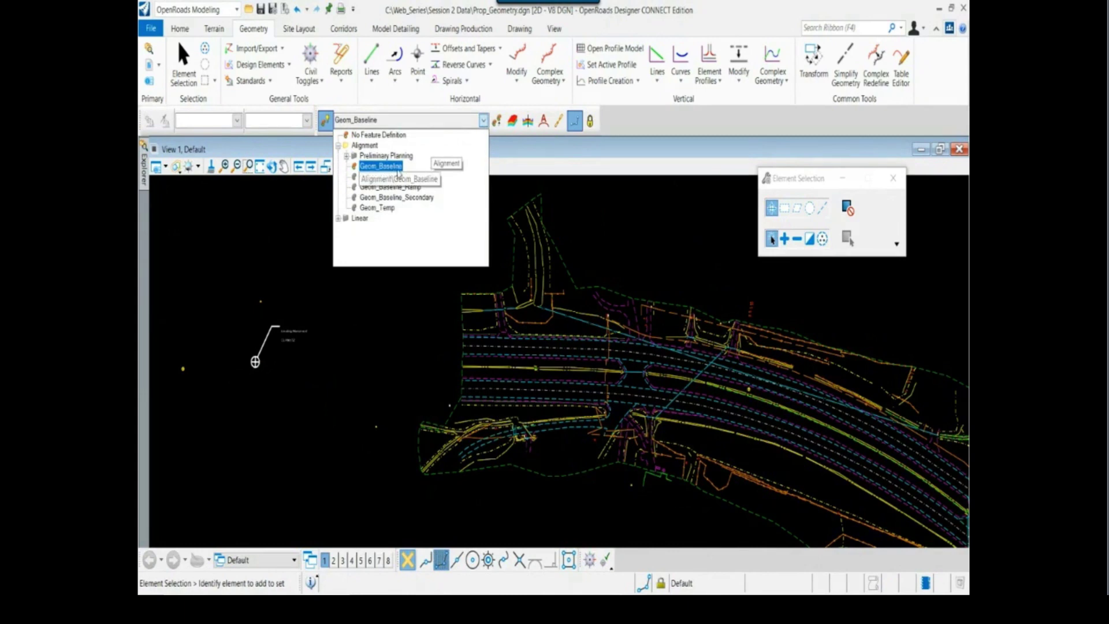
click(378, 208)
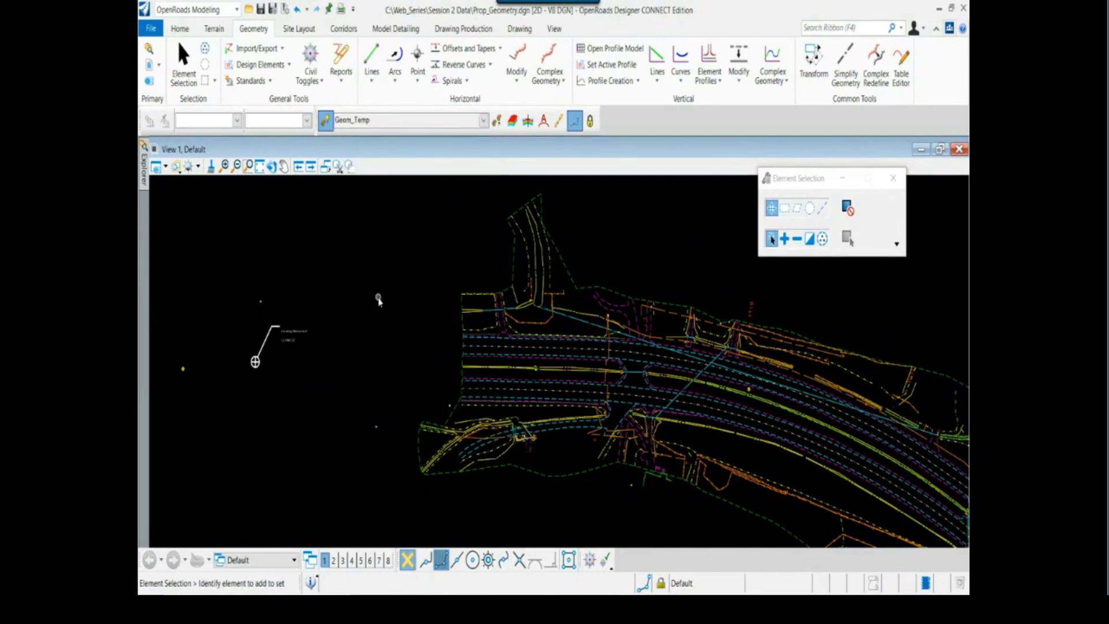
scroll(379, 299, down, 2)
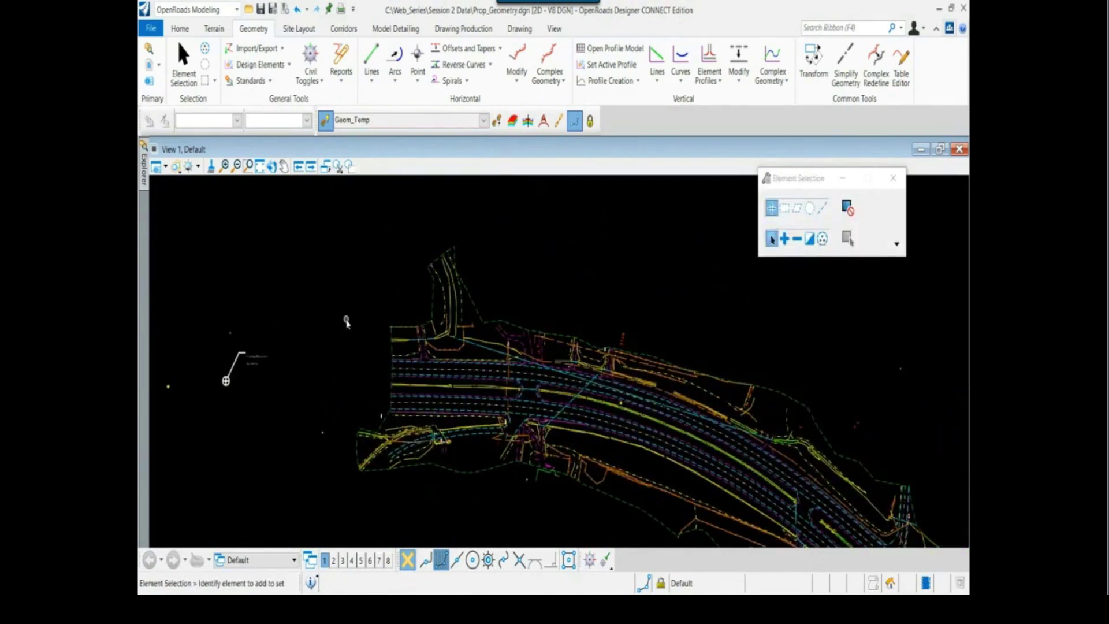
drag(811, 180, 832, 227)
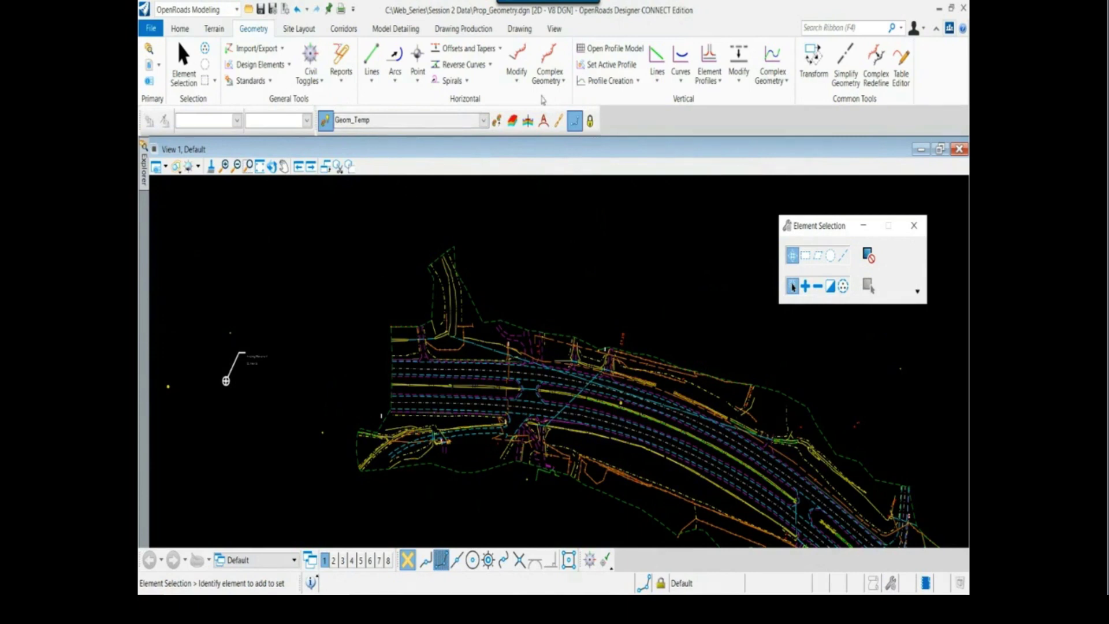
Start the Geometry Builder beside the west monument and add a new geometry named Hwy Cl TEMP.
click(561, 85)
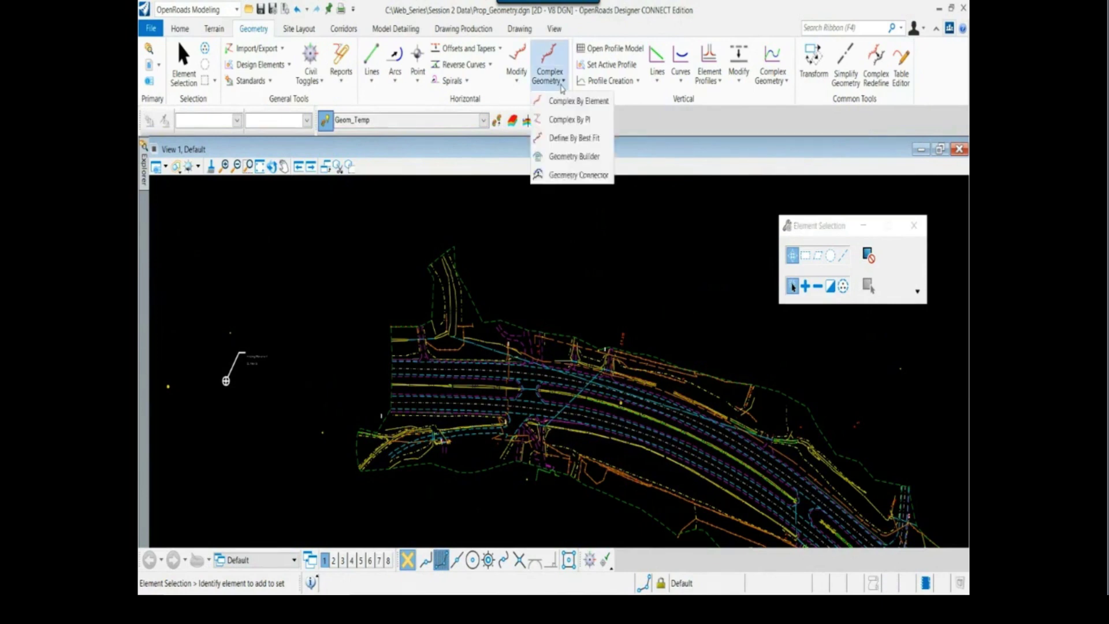
click(593, 162)
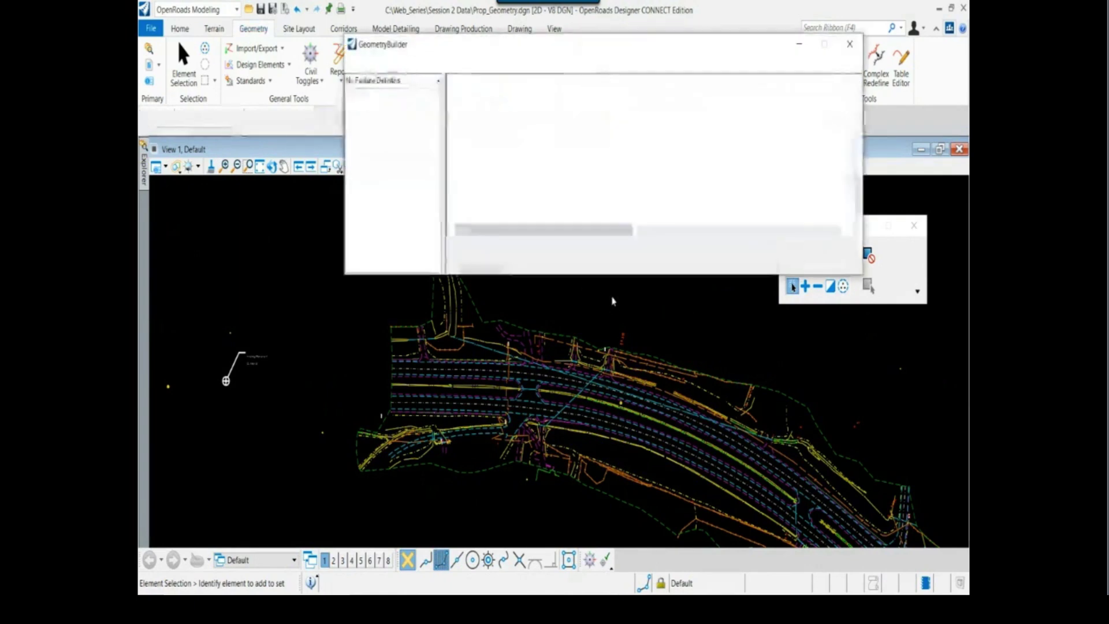
drag(710, 46, 783, 89)
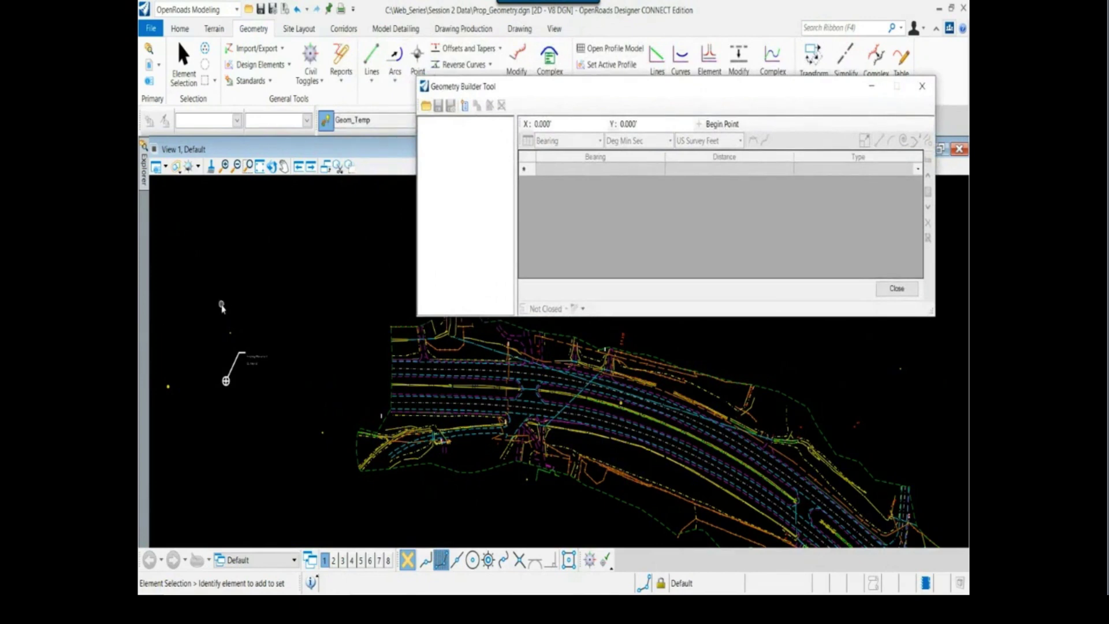
scroll(231, 365, up, 3)
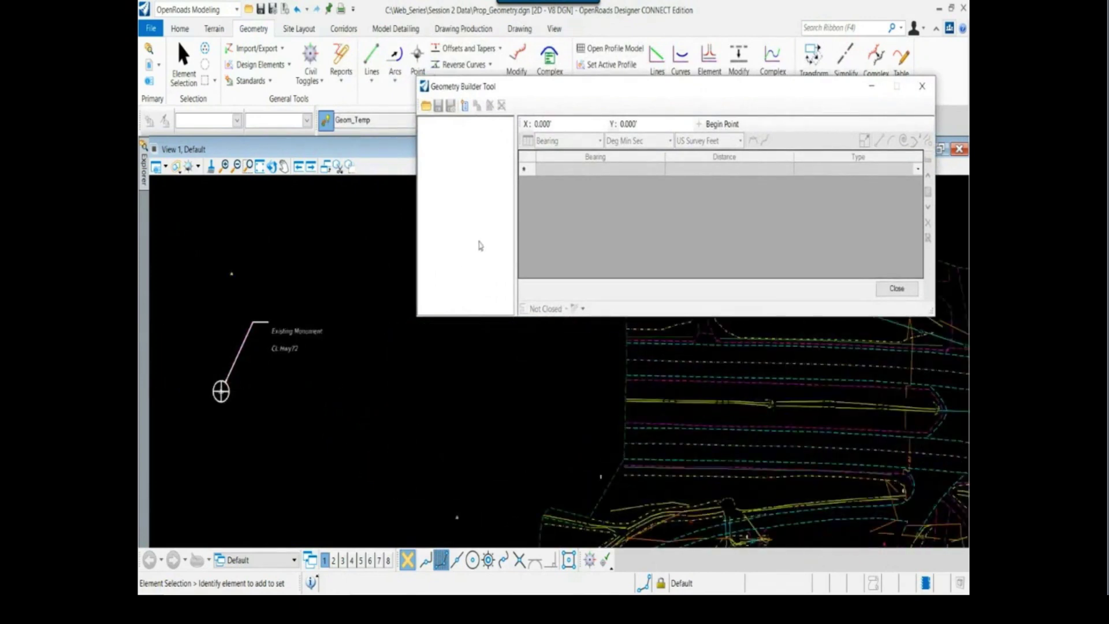
drag(533, 88, 414, 65)
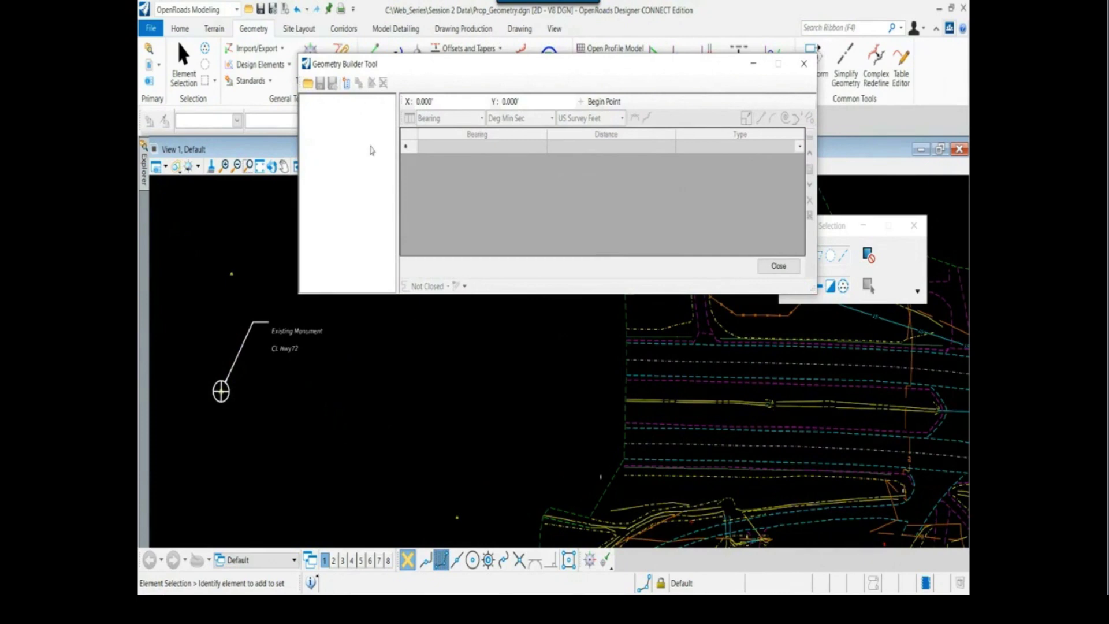
click(347, 85)
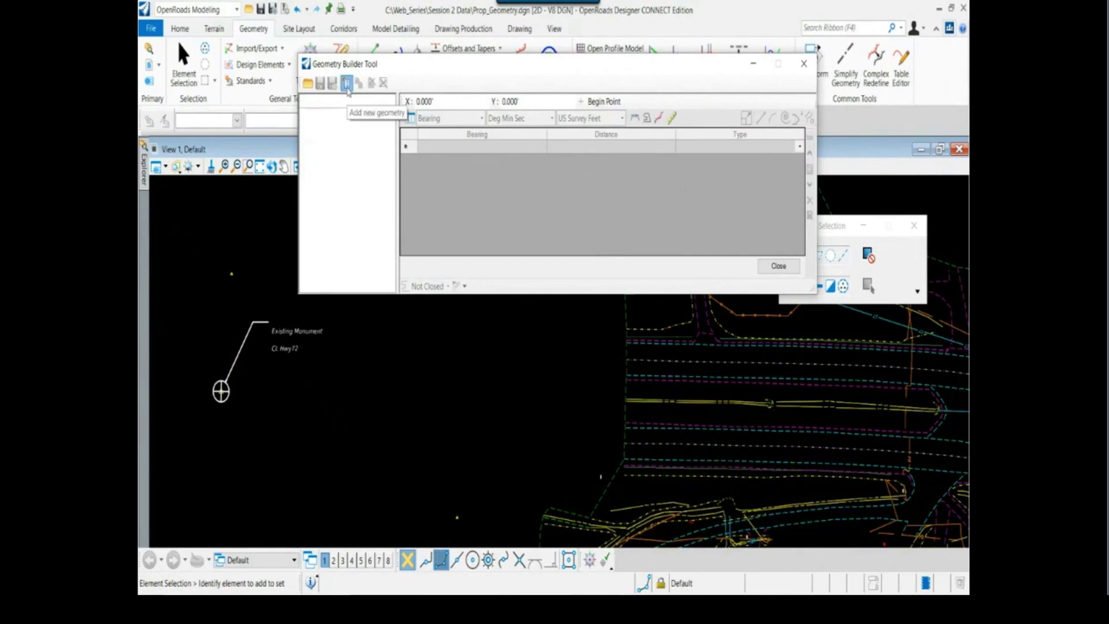
click(347, 115)
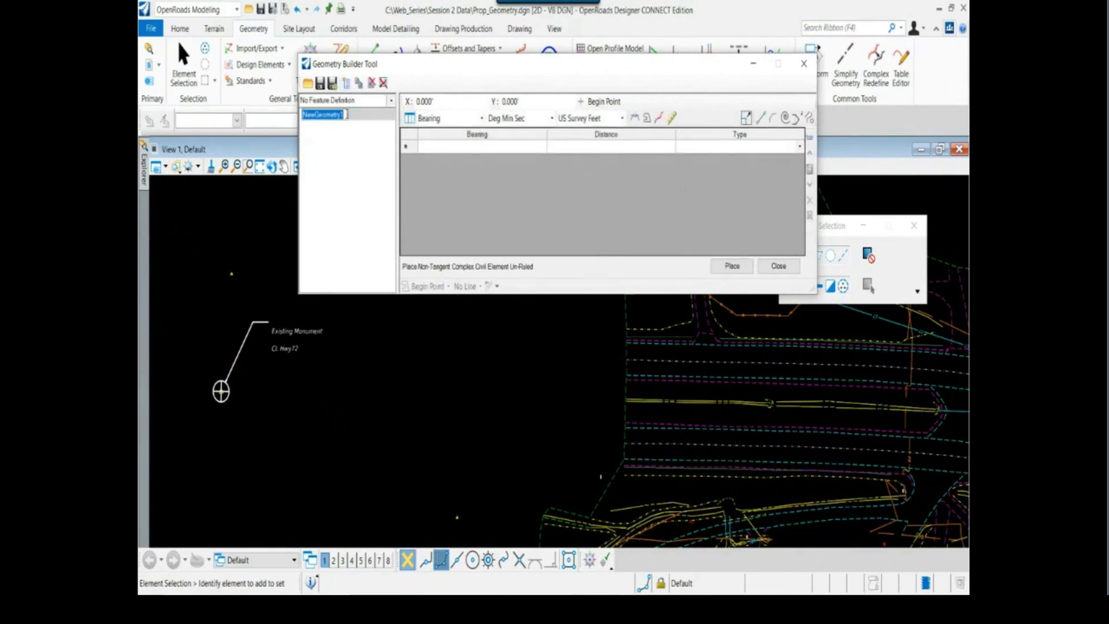
text(Hwy Cl TEMP)
Assign Use Active Feature as the new geometry's feature definition, checking that Geom_Temp is among the Alignment definitions.
click(391, 103)
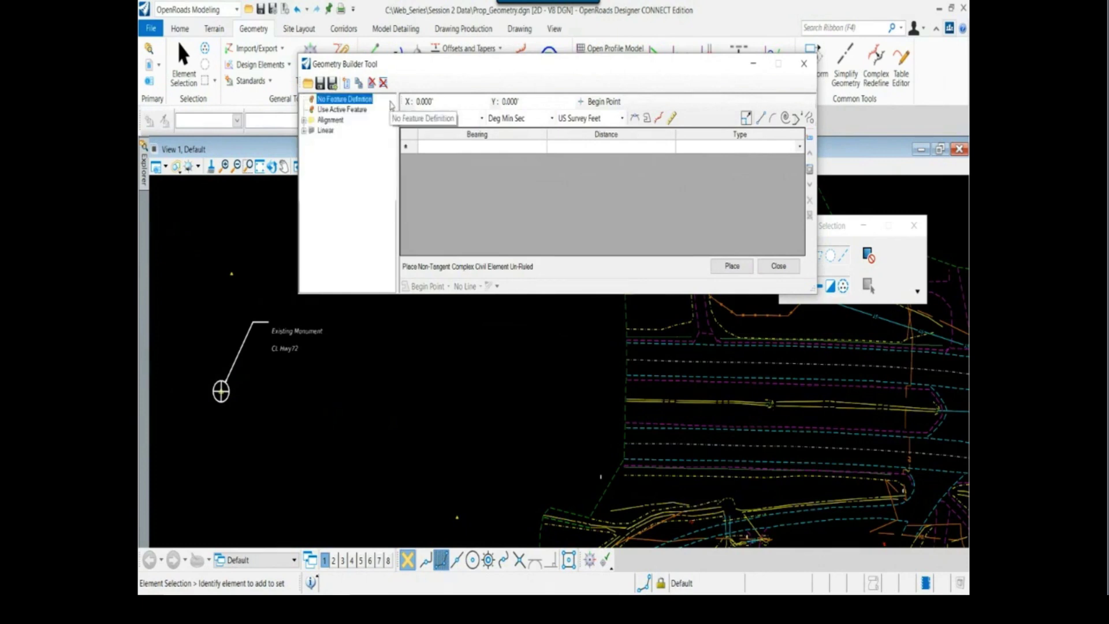
click(354, 109)
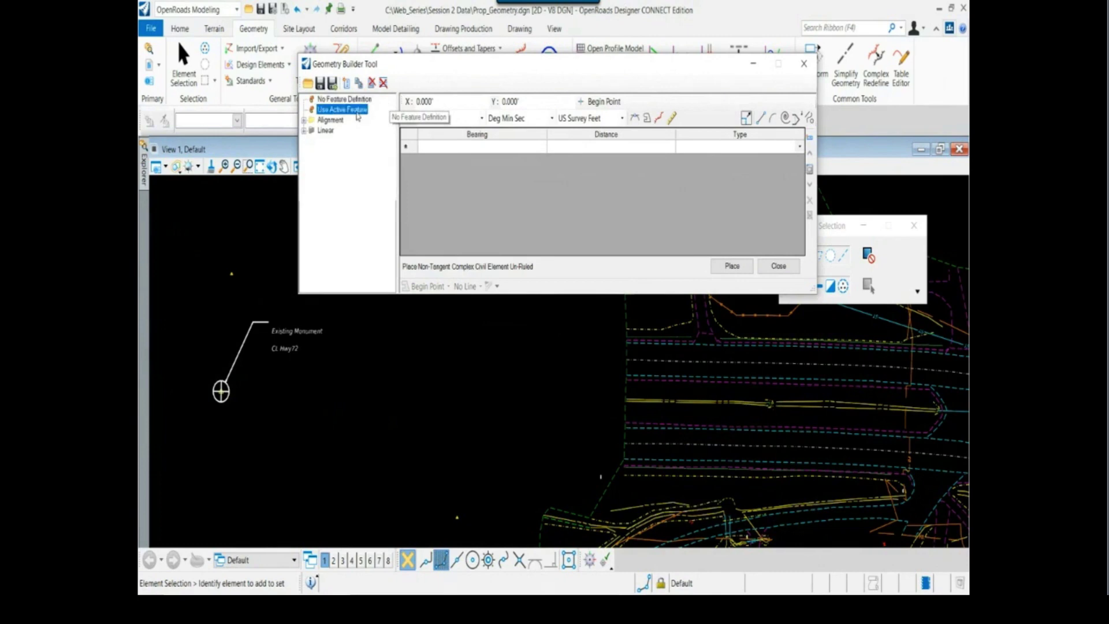
drag(436, 68, 506, 183)
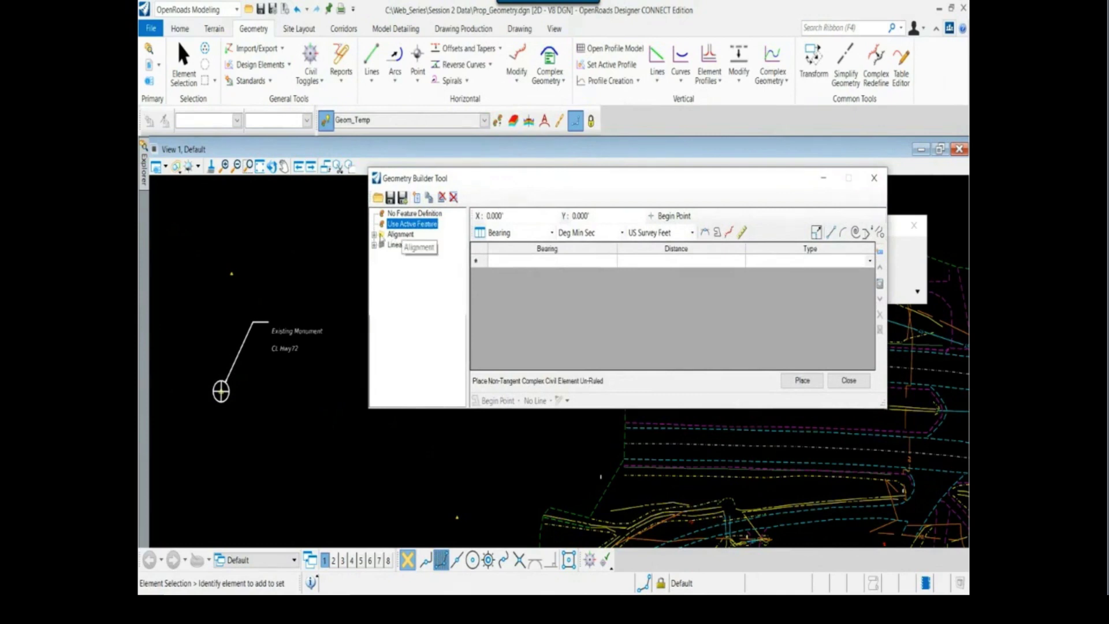
click(374, 234)
click(414, 297)
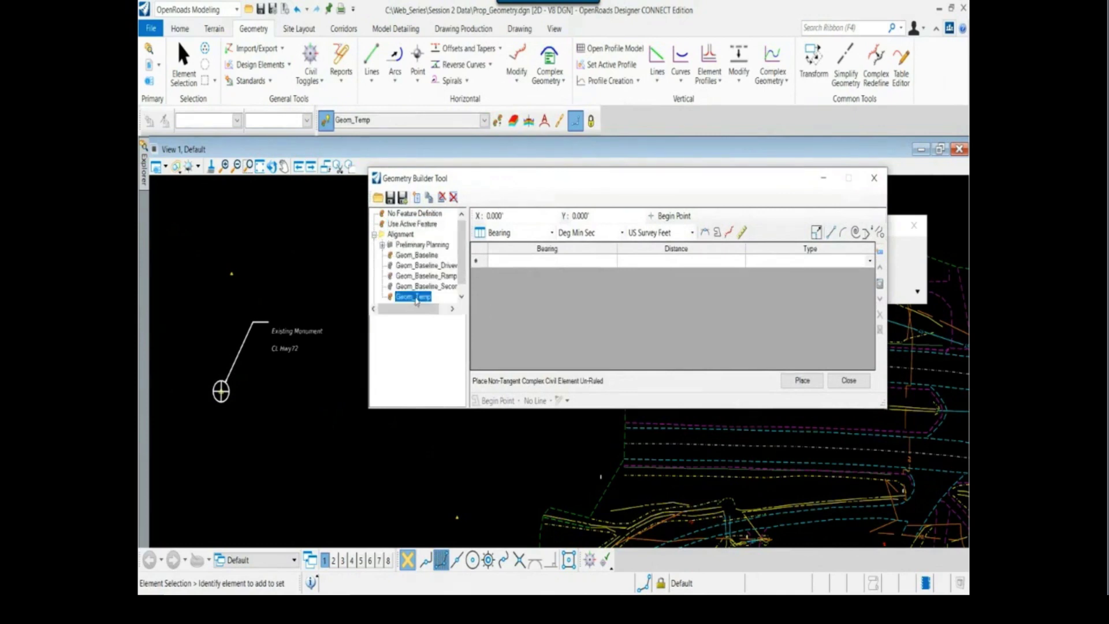
drag(461, 243, 462, 285)
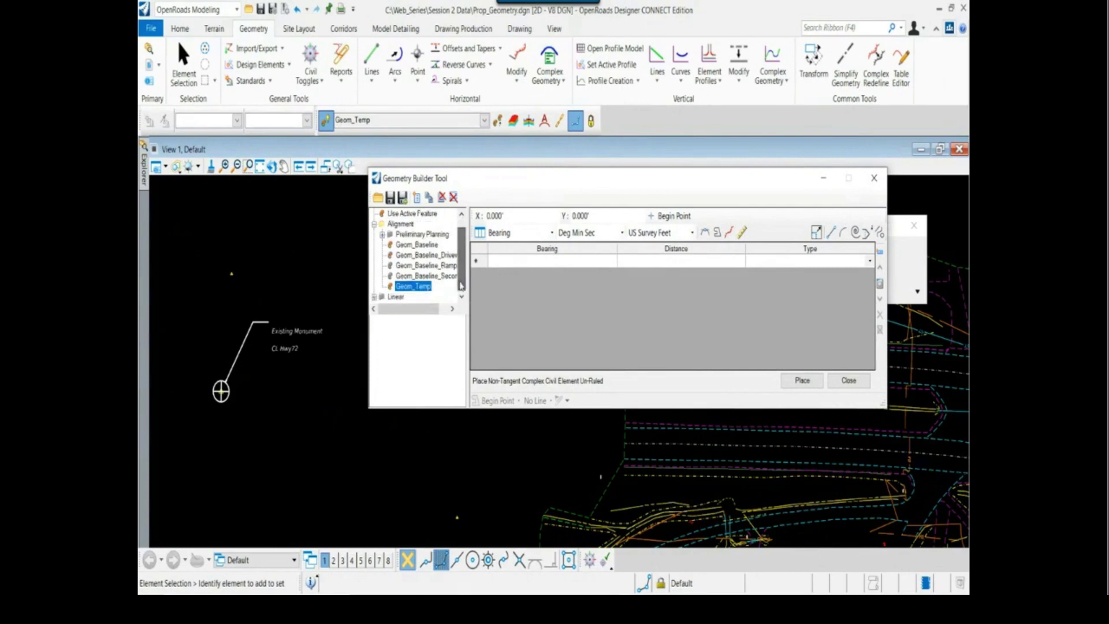
click(374, 223)
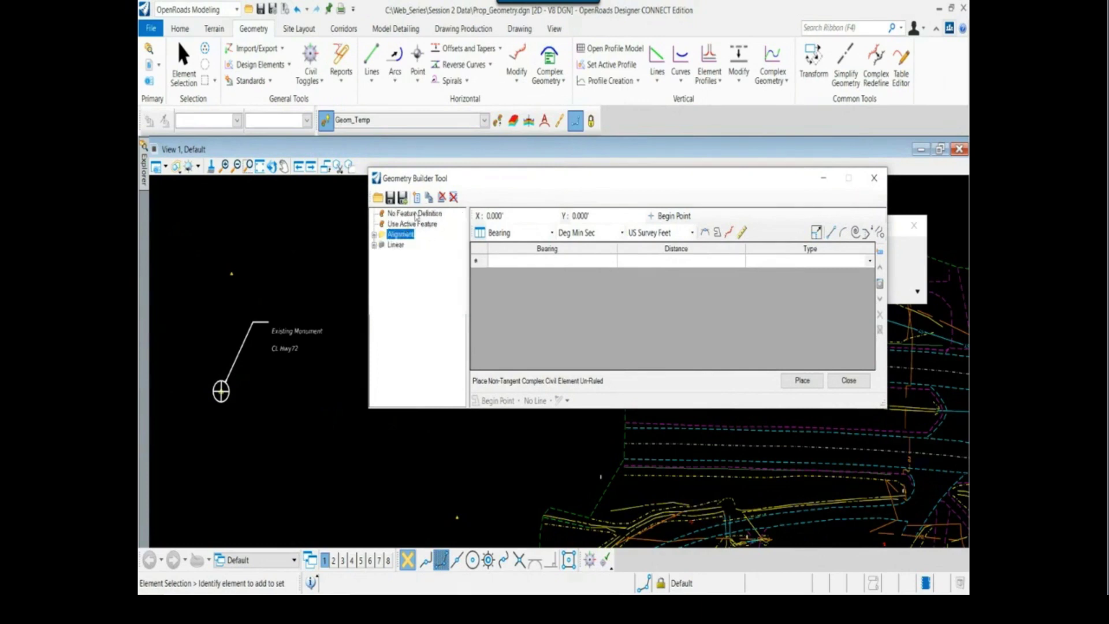
click(430, 225)
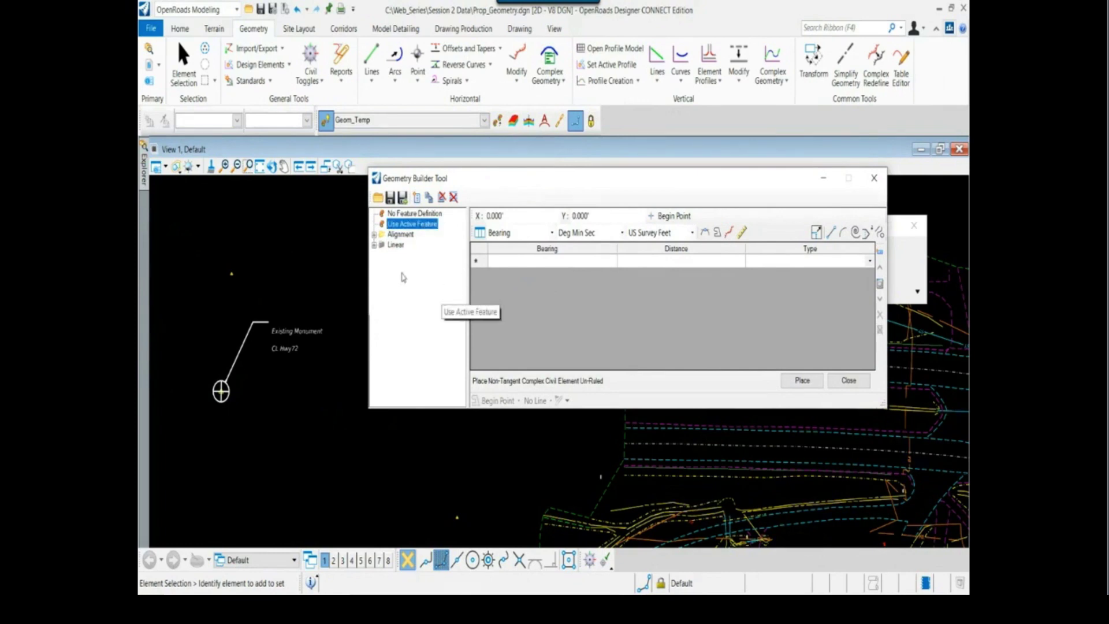
drag(537, 208, 513, 205)
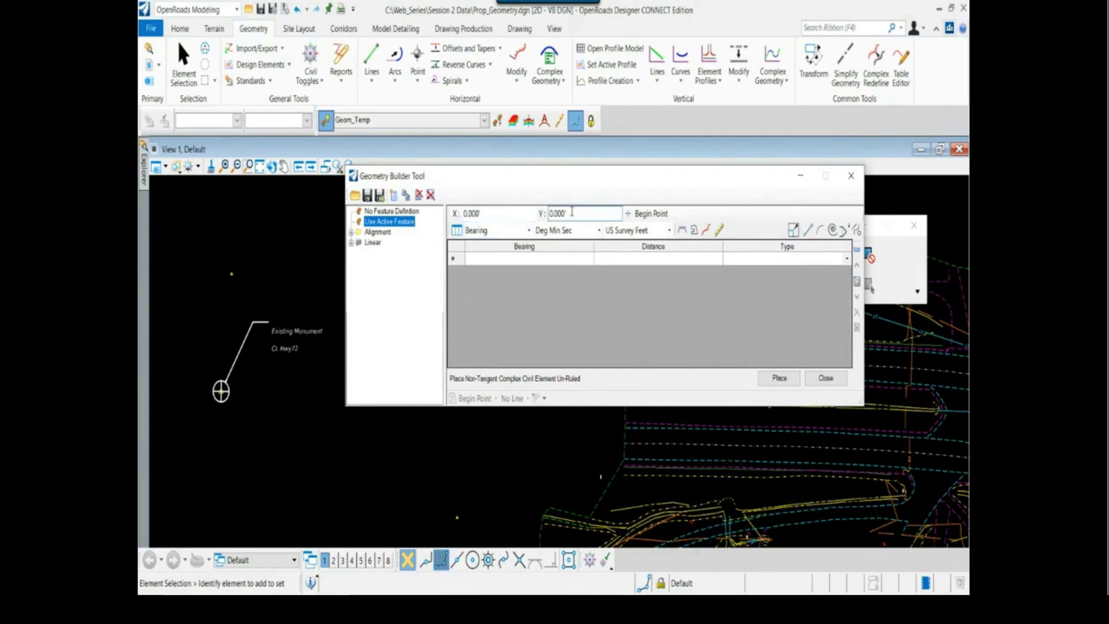
drag(575, 175, 575, 165)
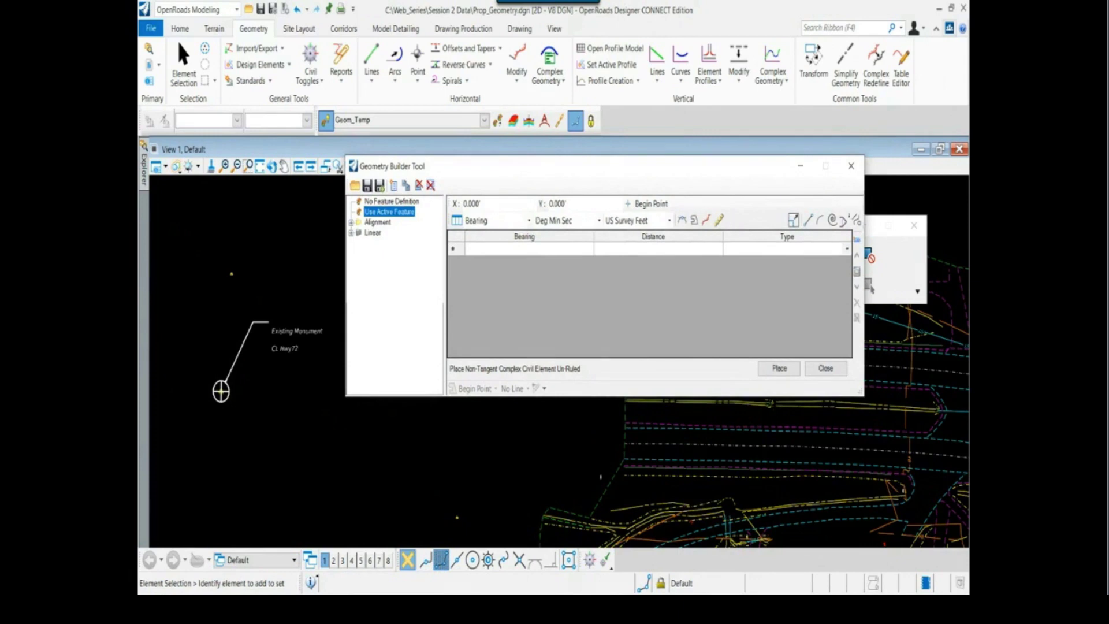
Switch to the HWY72 Centerline PDF in Adobe Acrobat and find the START point's northing and easting in the alignment report.
key(alt+Tab)
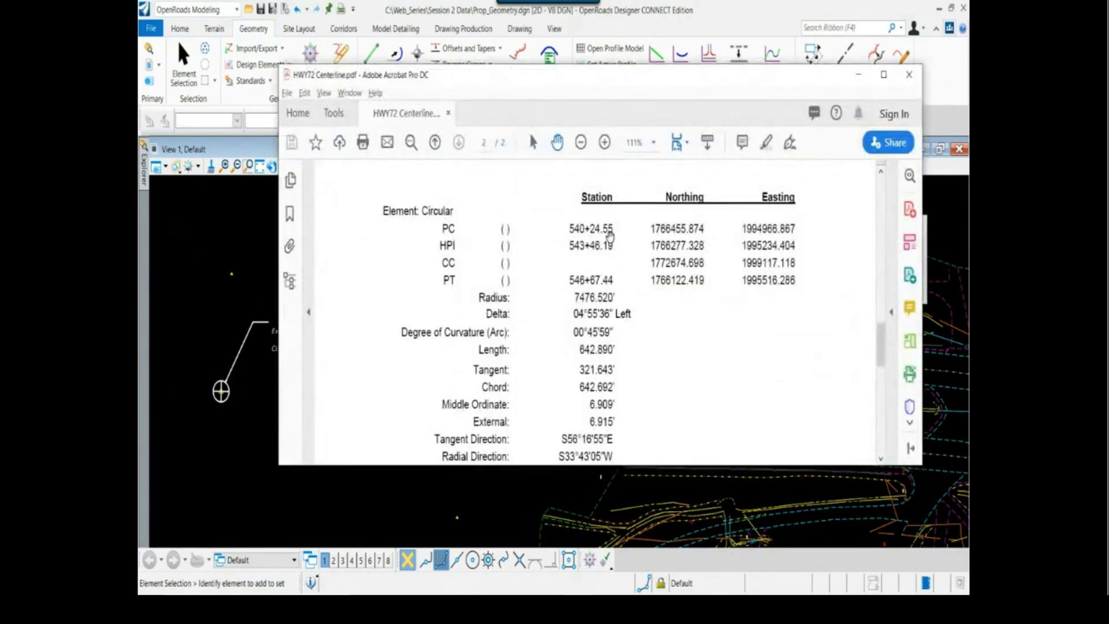
scroll(634, 272, up, 5)
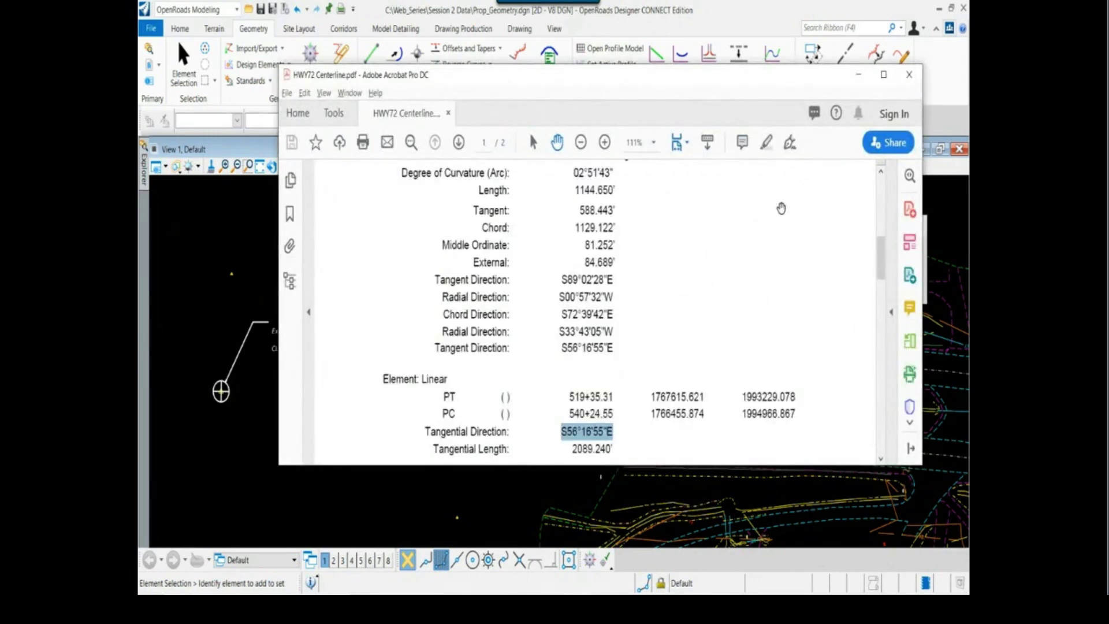
drag(879, 257, 880, 199)
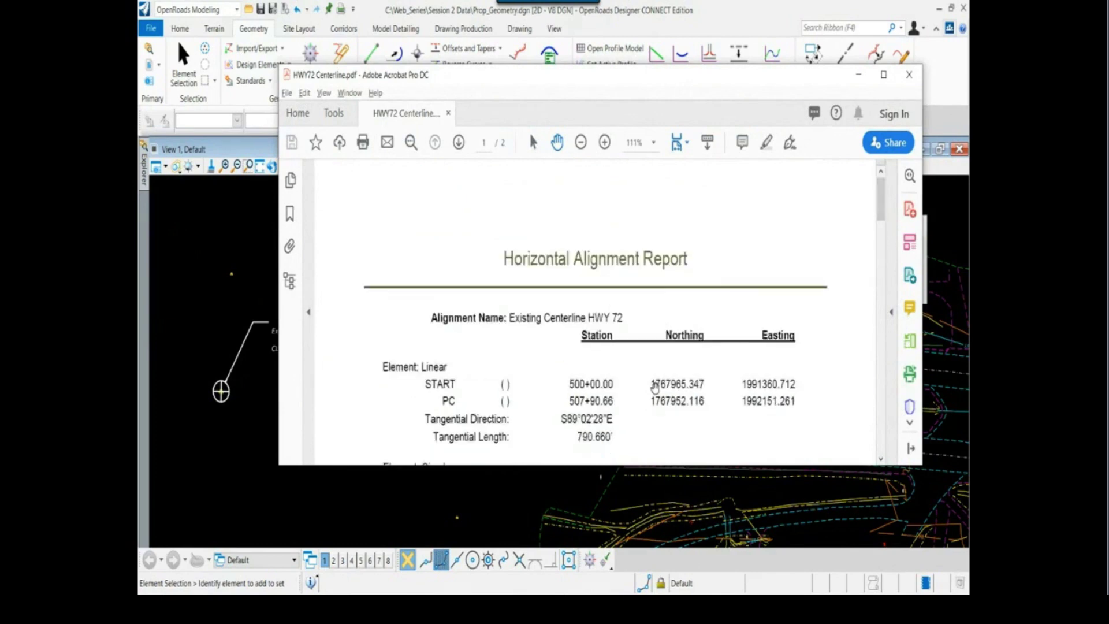
drag(653, 384, 797, 387)
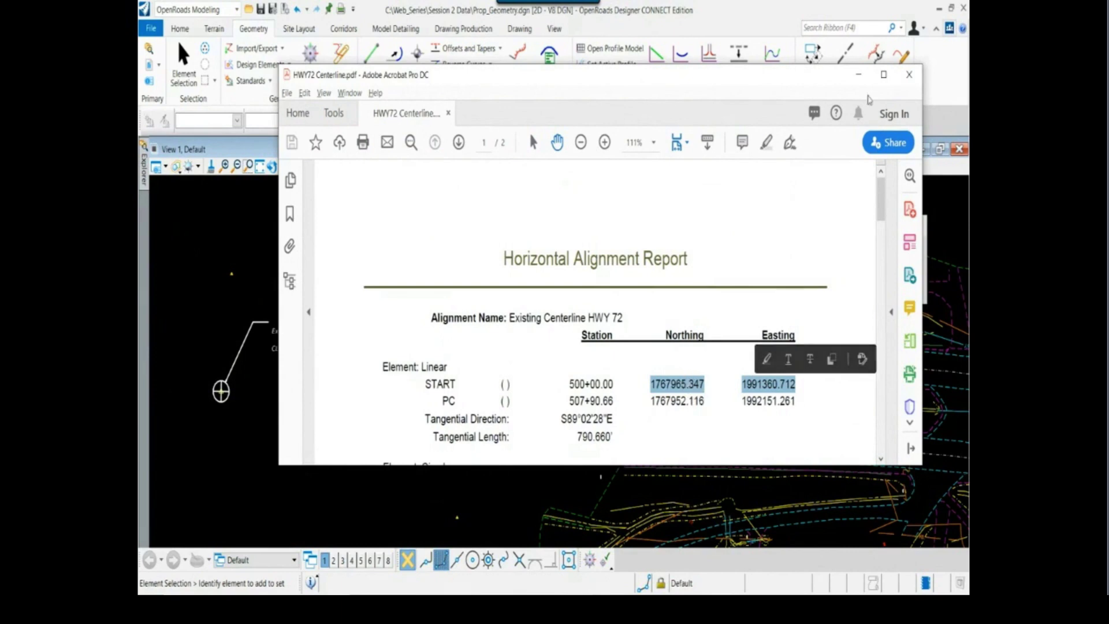
click(858, 74)
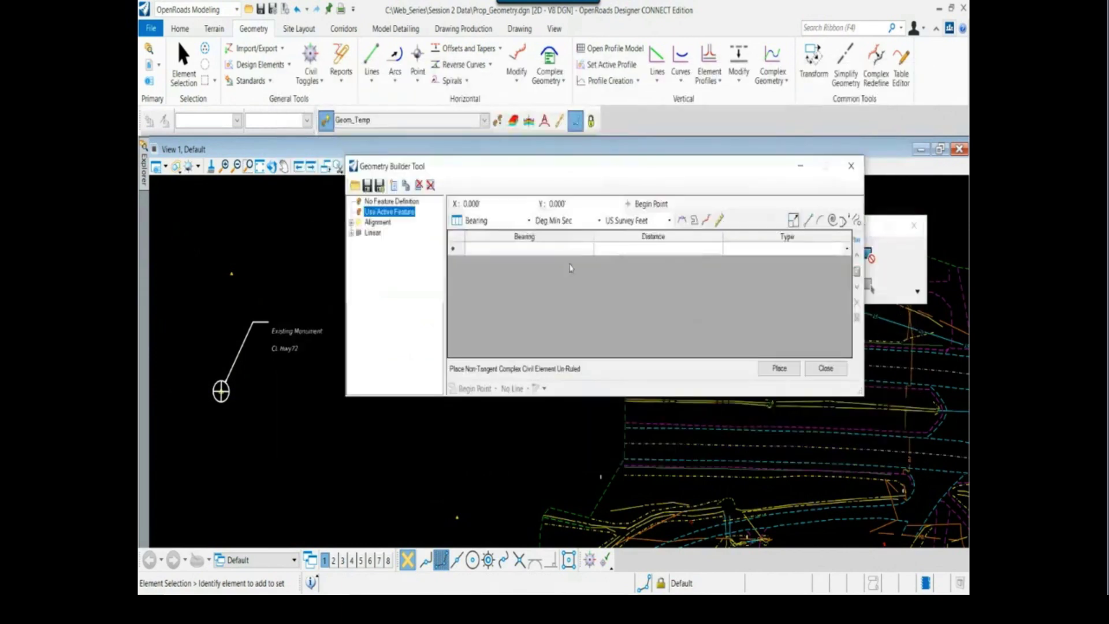
Set the geometry's begin point by snapping to the centre of the Existing Monument symbol.
click(629, 205)
scroll(263, 369, up, 6)
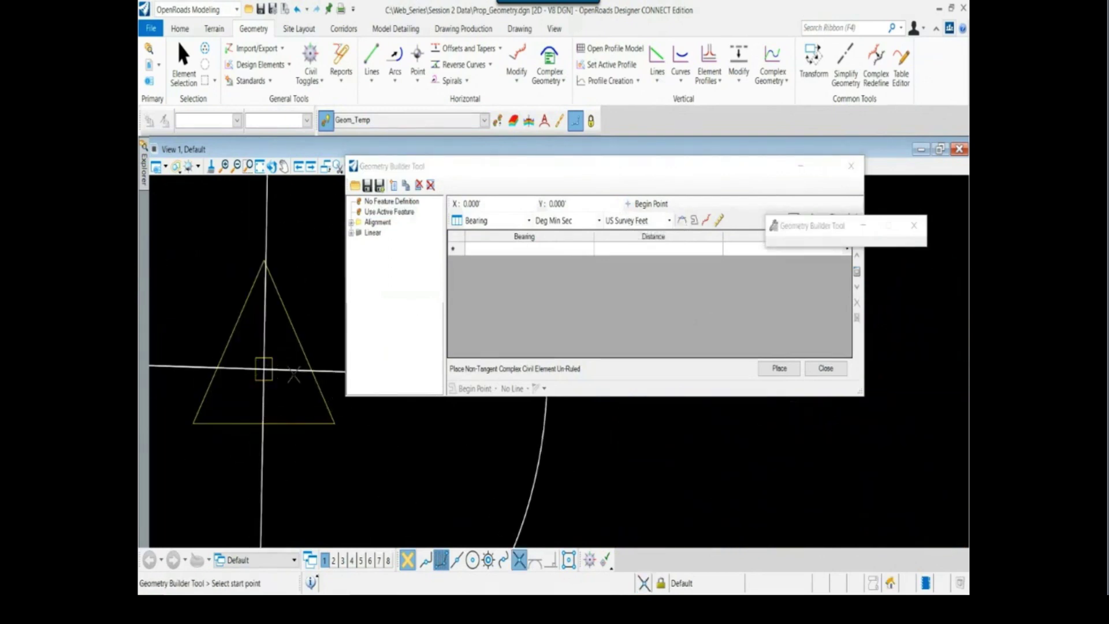
click(263, 369)
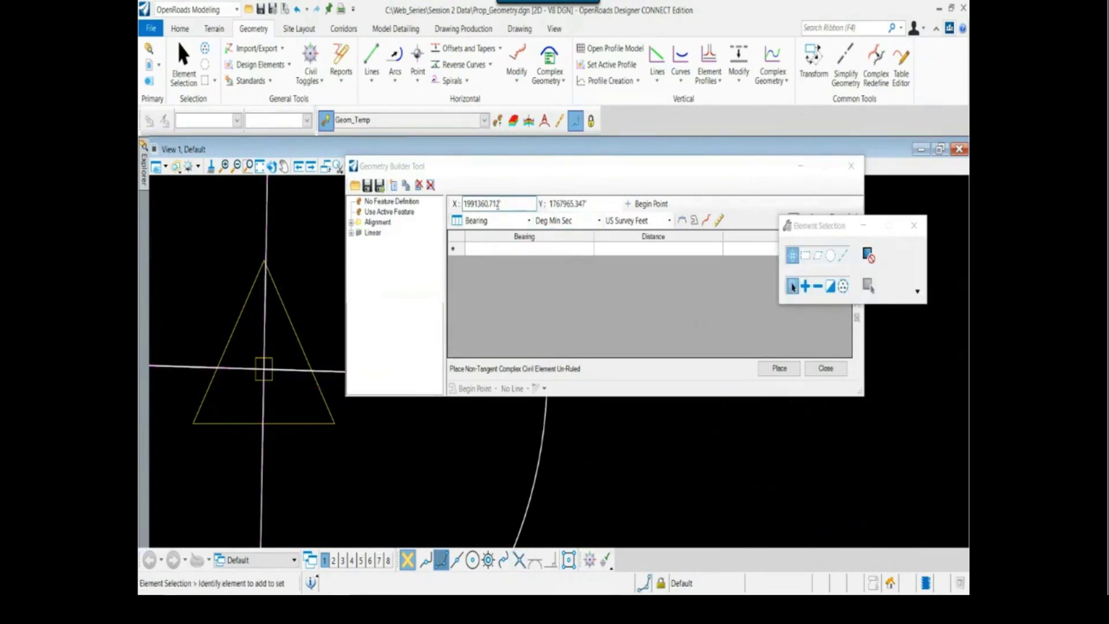
Compare the begin point's X and Y with the START coordinates, placing the Acrobat report below the Geometry Builder's coordinate values.
click(574, 204)
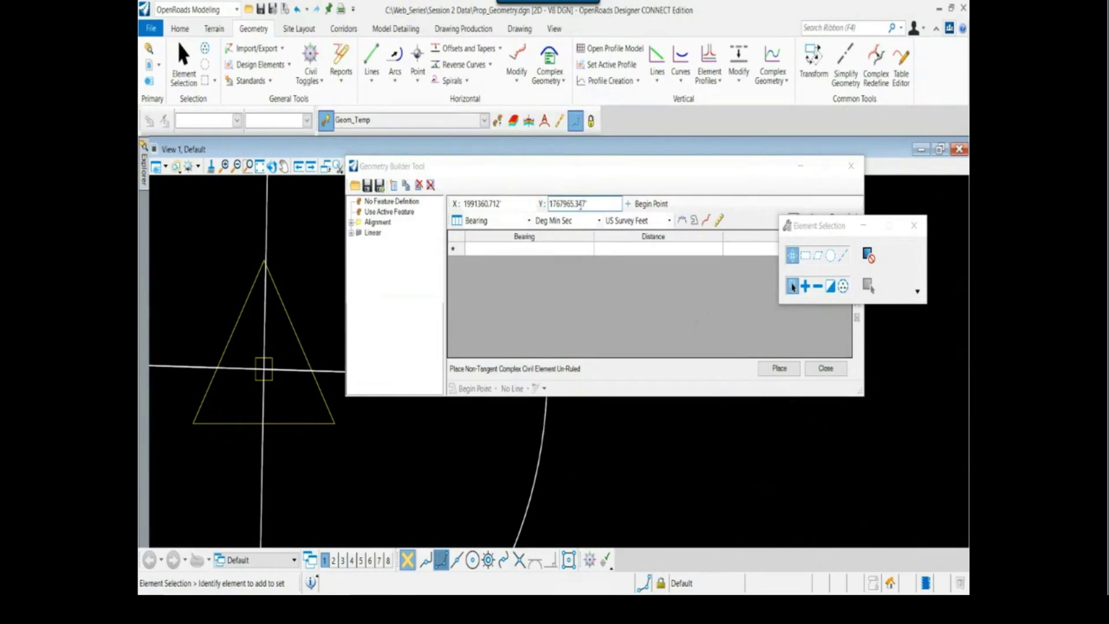
key(alt+Tab)
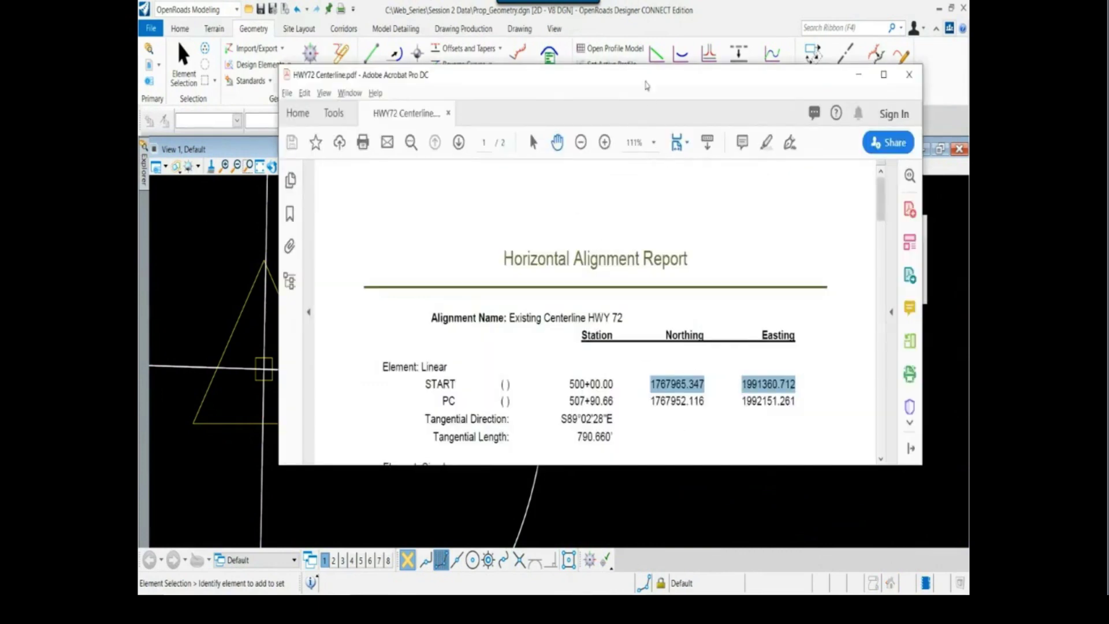
drag(645, 70, 659, 312)
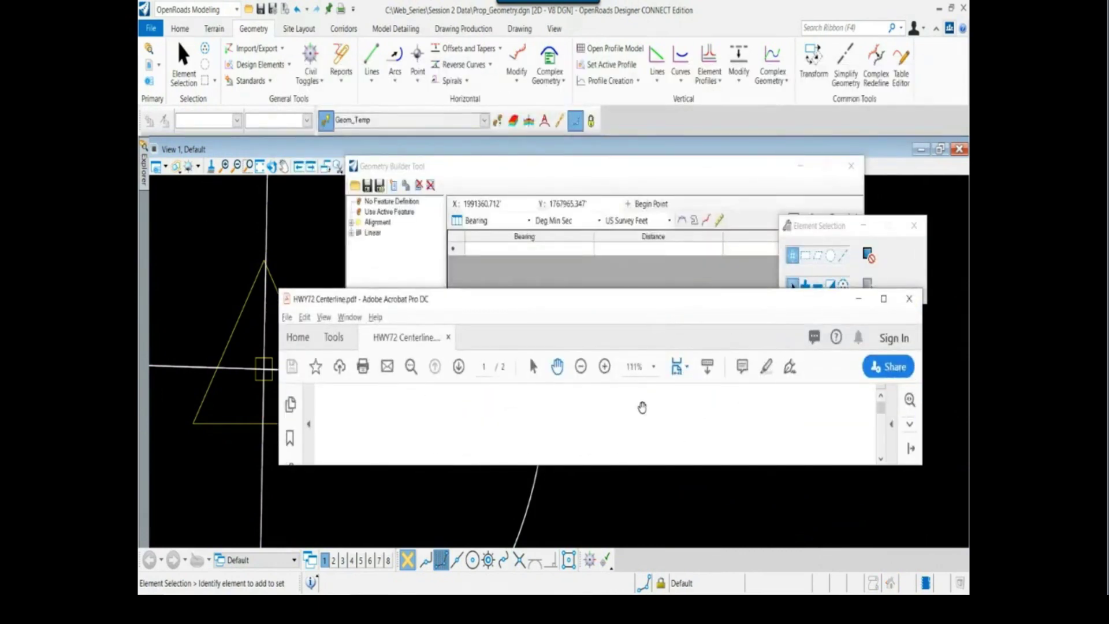
scroll(642, 410, down, 6)
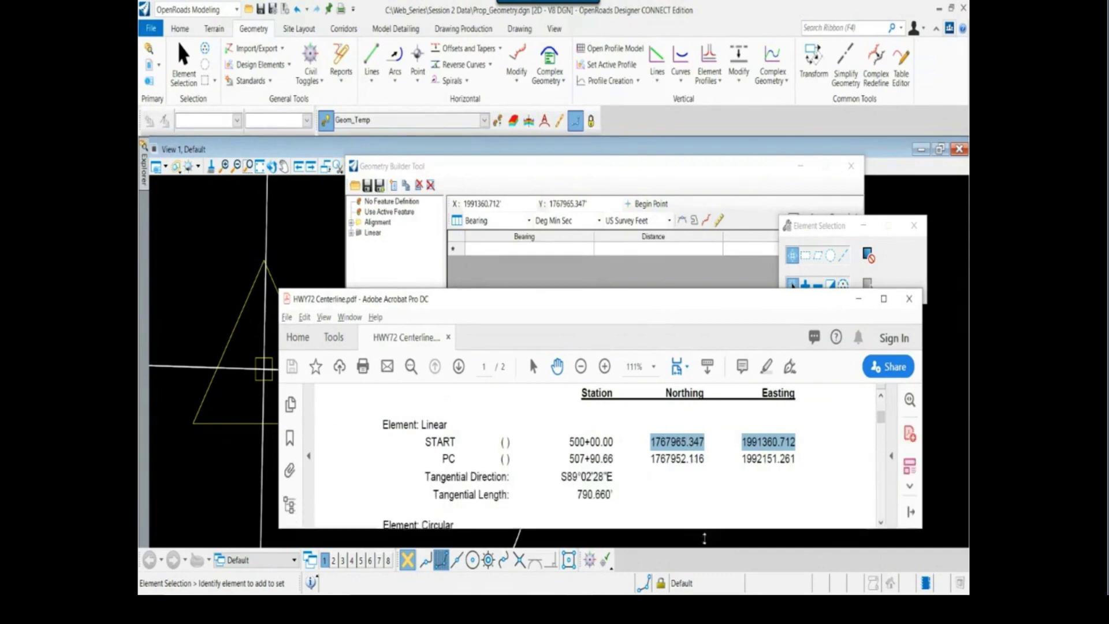
click(714, 167)
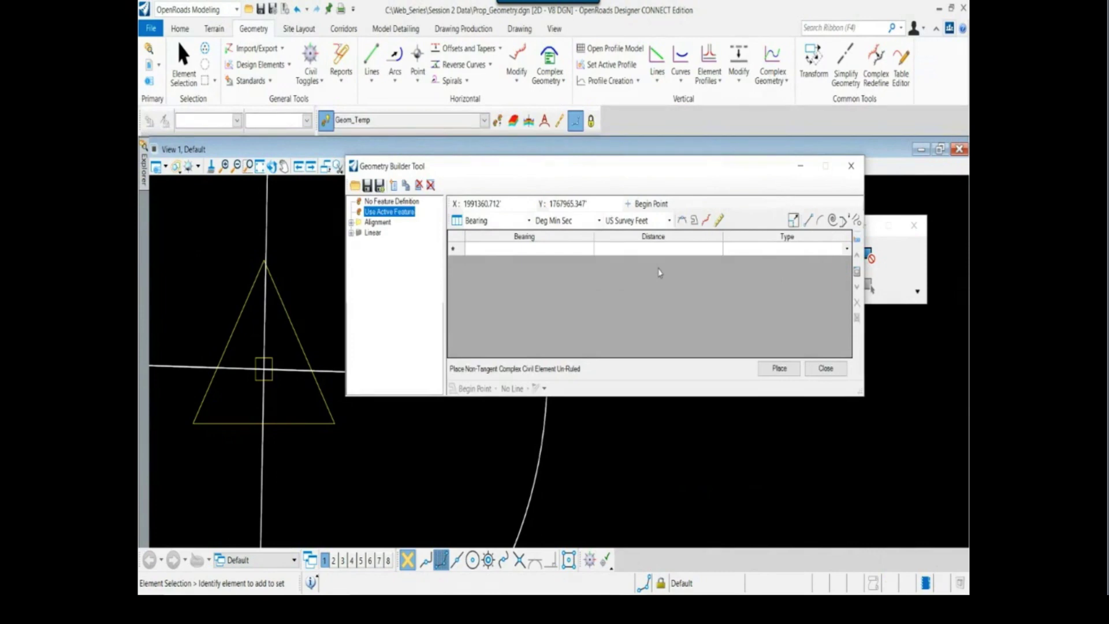
Add a first Line row to the geometry table, restrict the geometry to tangent elements and enable civil rules, accepting the warning.
click(462, 252)
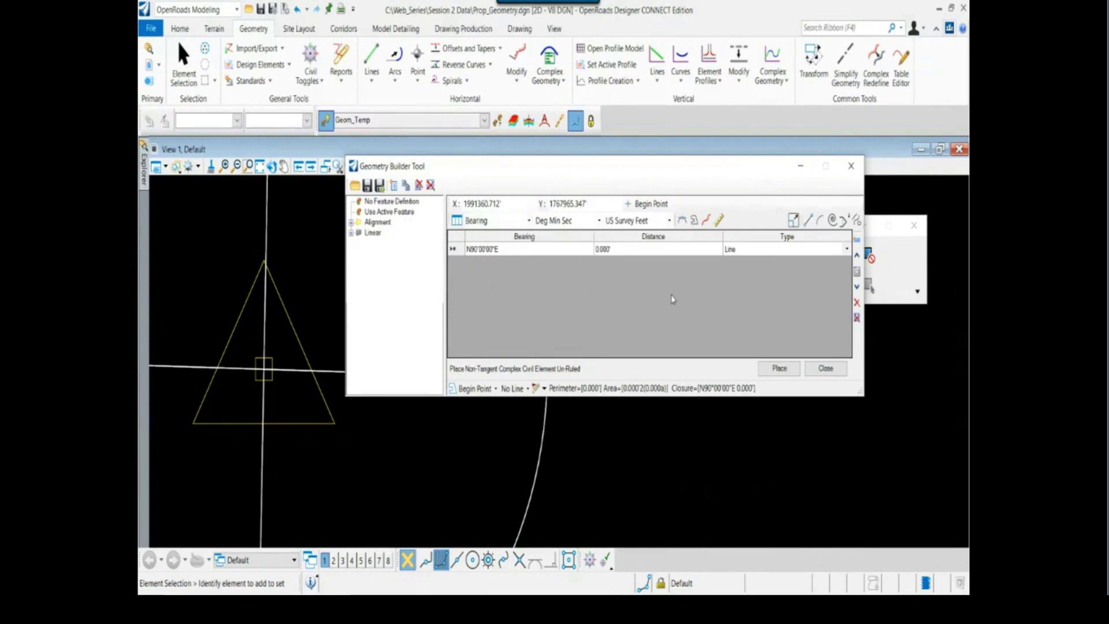
click(681, 221)
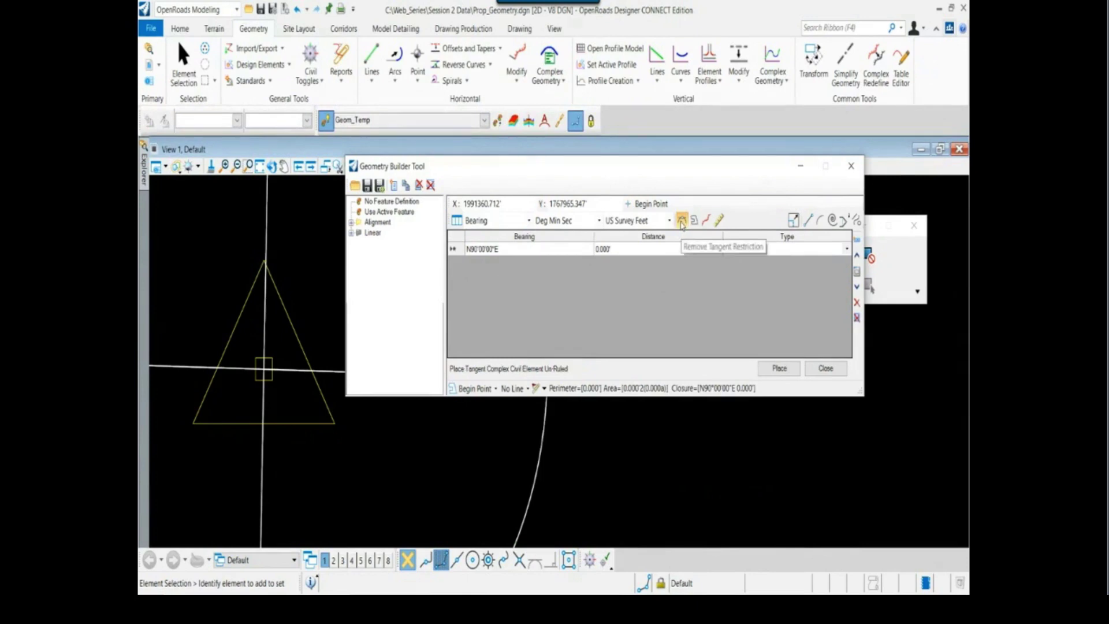
click(720, 221)
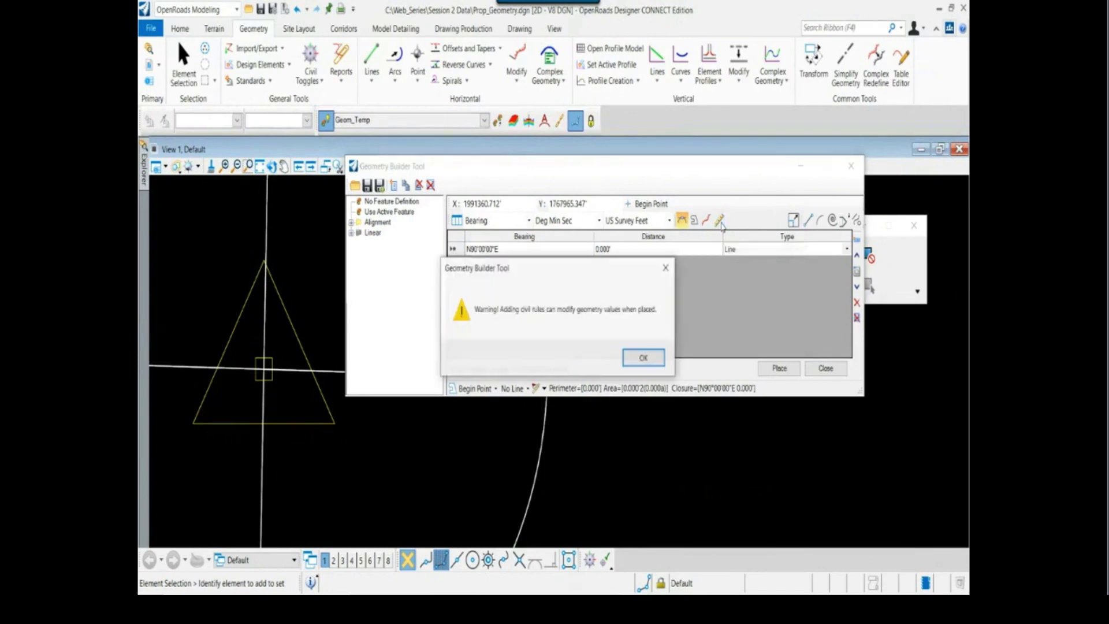
click(645, 360)
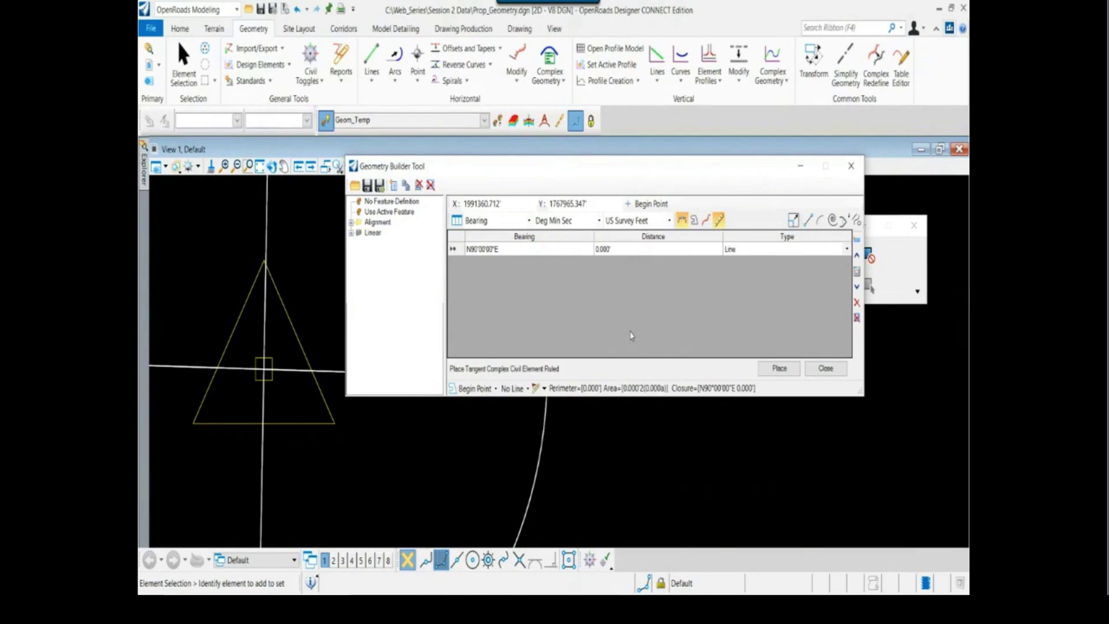
Copy the tangential direction S89°02'28"E from HWY72 Centerline.pdf into the first line's bearing in the Geometry Builder.
key(alt+Tab)
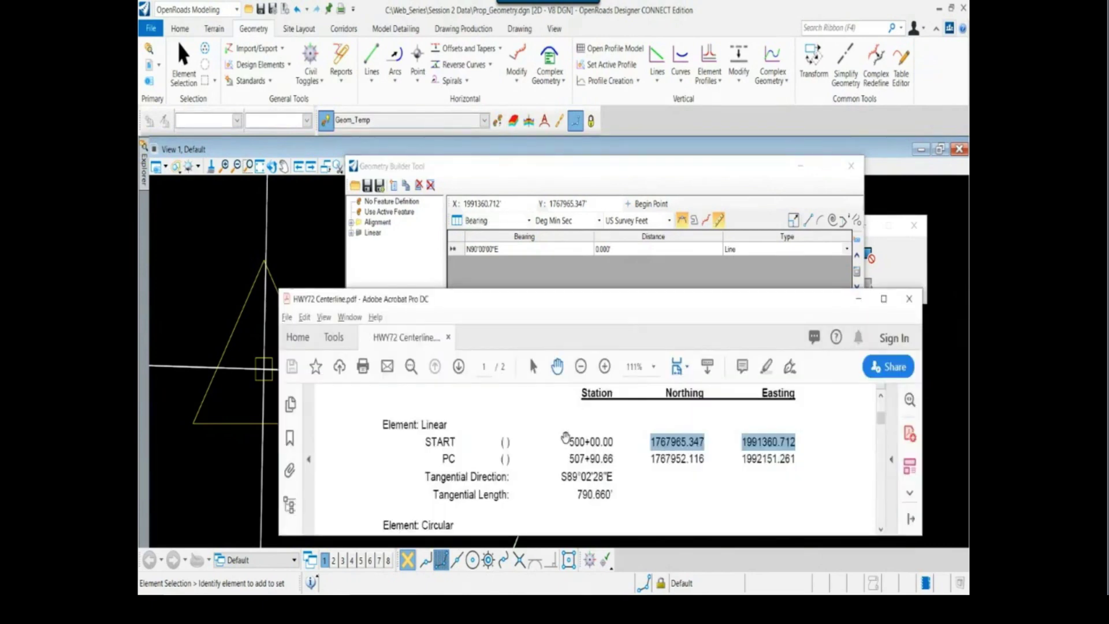
scroll(555, 445, down, 4)
scroll(575, 466, up, 3)
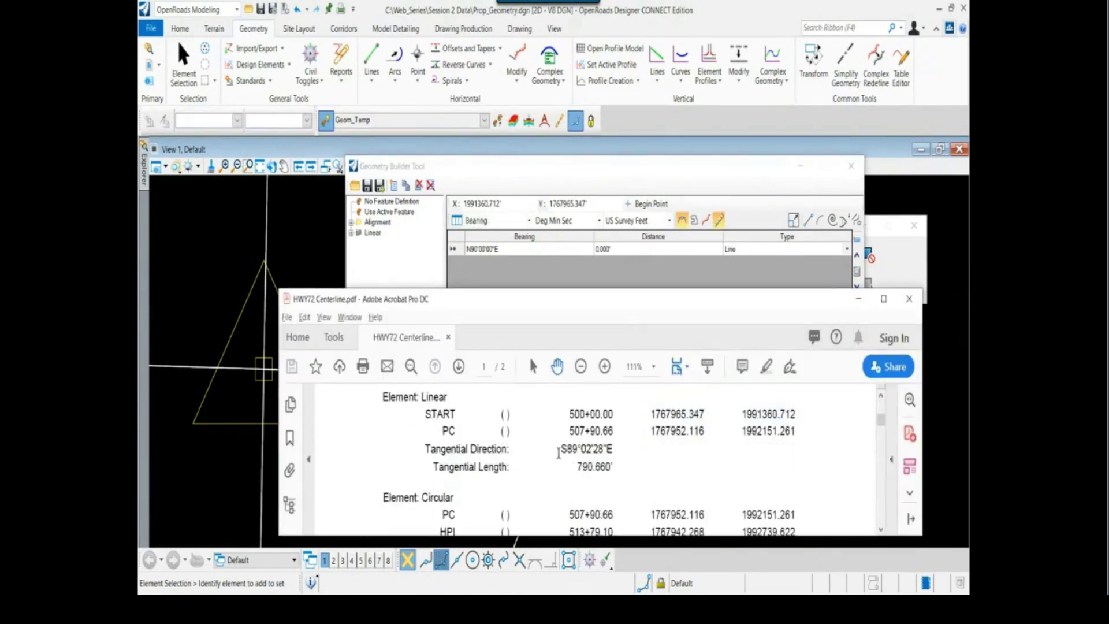
drag(562, 450, 614, 450)
key(ctrl+c)
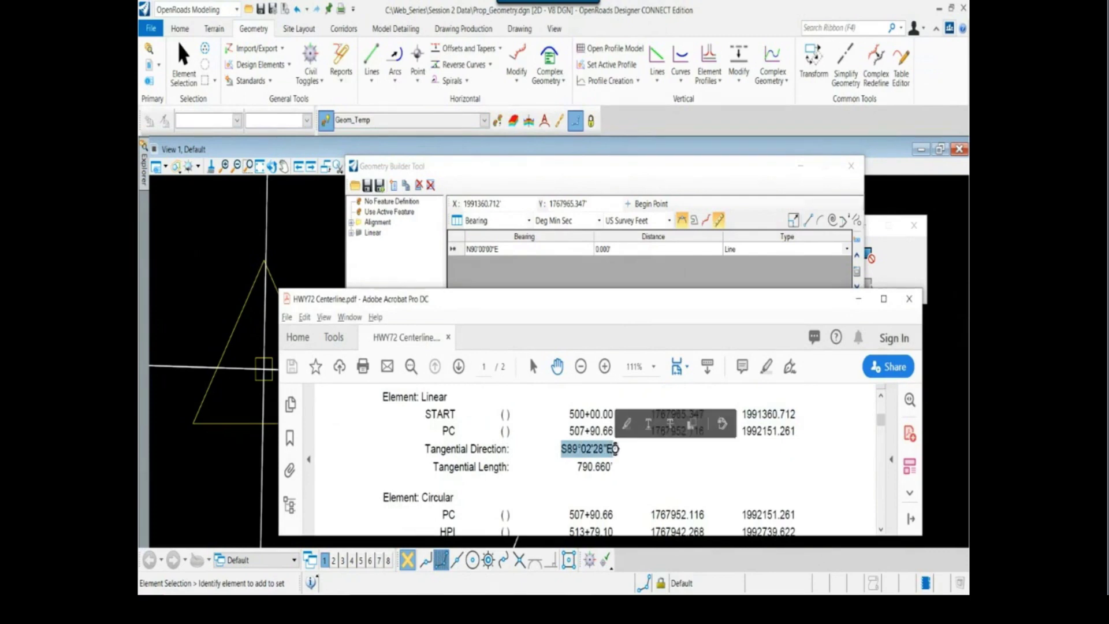
click(502, 248)
key(ctrl+v)
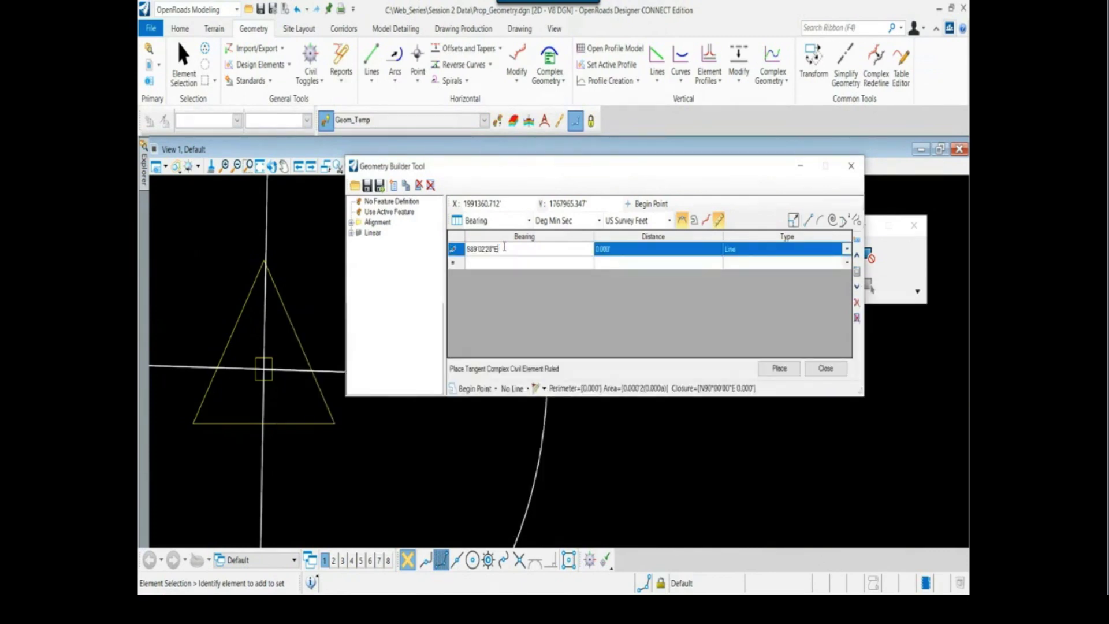
key(Tab)
Set the first line's distance to 790.66 ft, matching the tangential length in the centerline PDF.
key(alt+Tab)
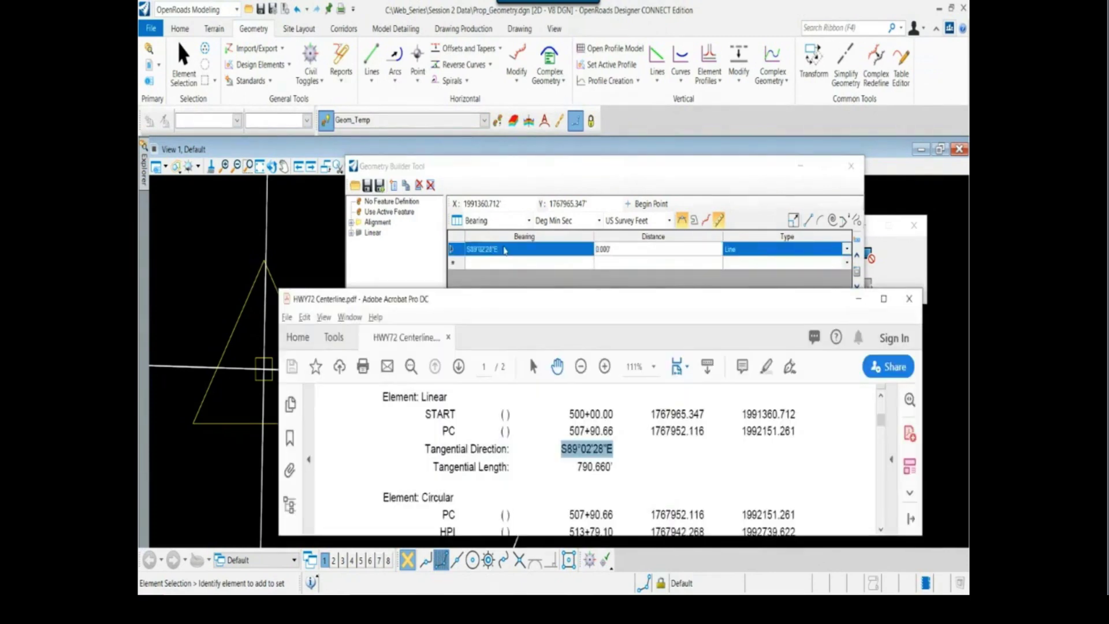
click(624, 249)
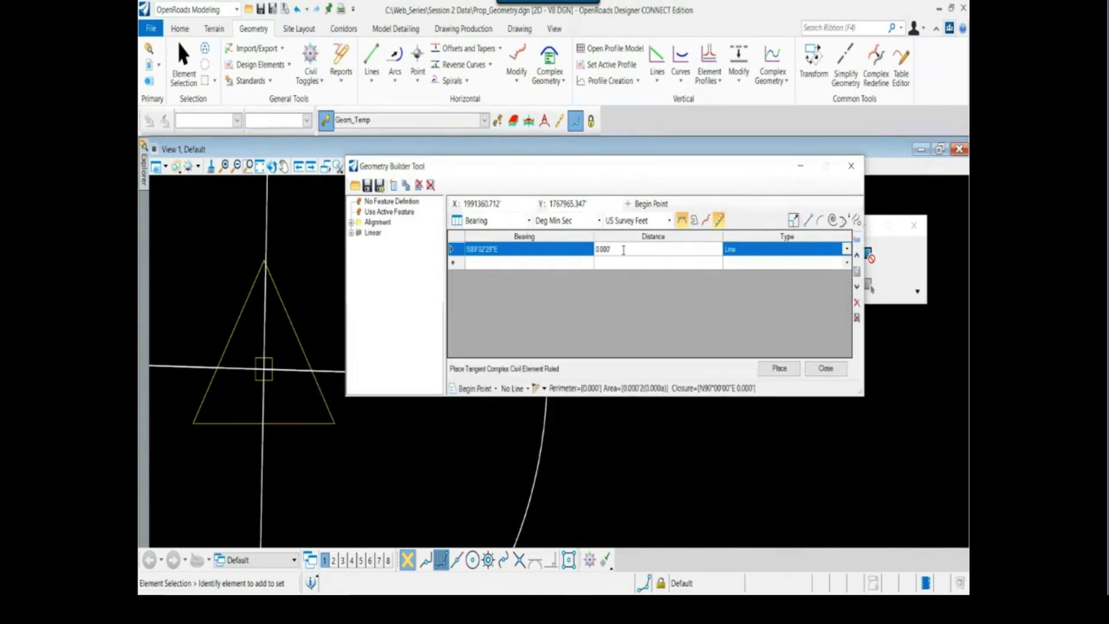
text(79)
key(BackSpace)
text(790.66)
key(Return)
scroll(234, 439, down, 4)
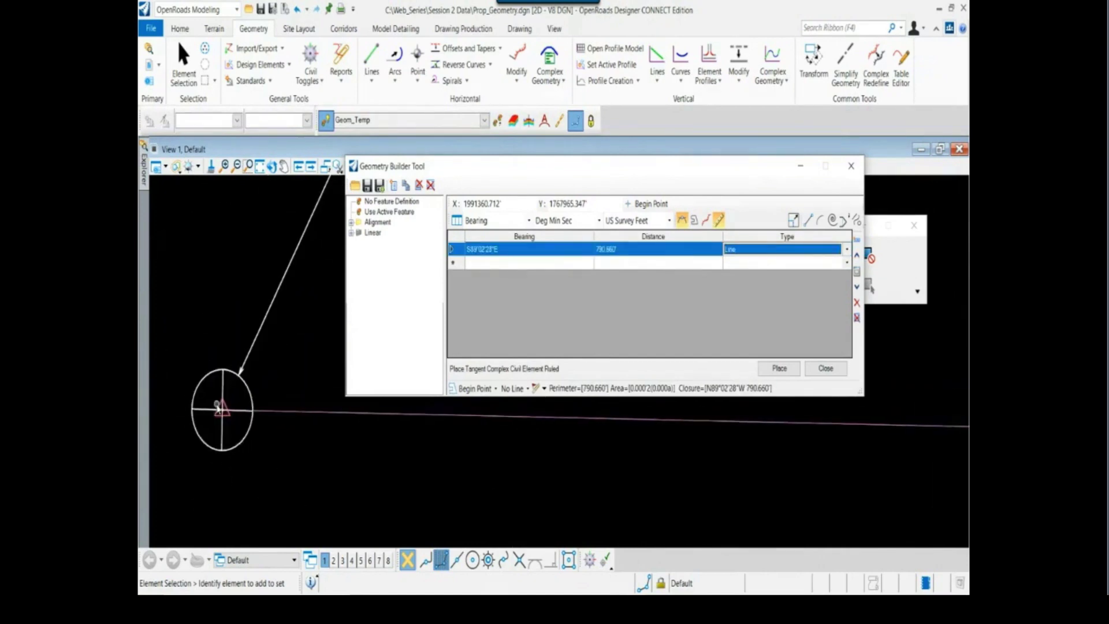
scroll(218, 407, down, 5)
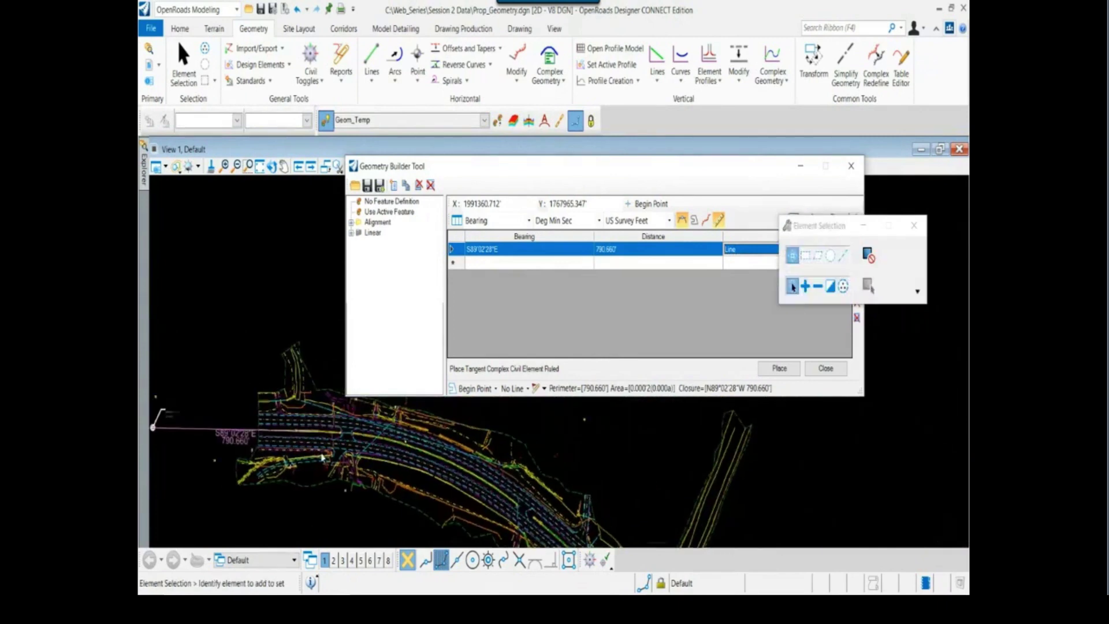
scroll(322, 456, up, 3)
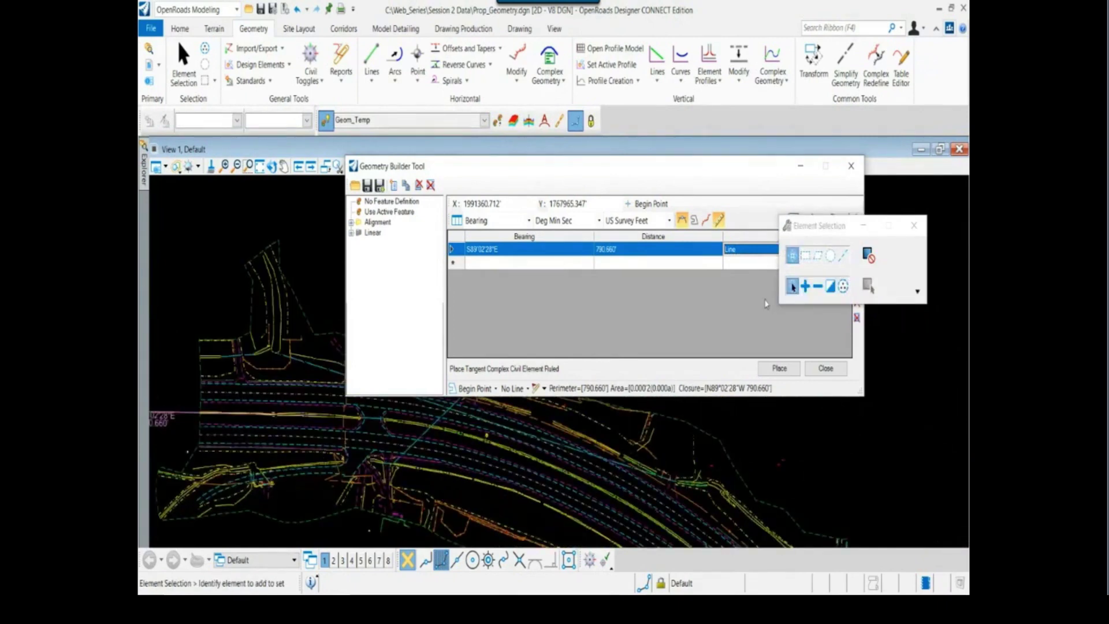
Move the floating dialogs apart, and add a second element of type Arc after the first line.
drag(818, 226, 825, 138)
drag(713, 176, 709, 186)
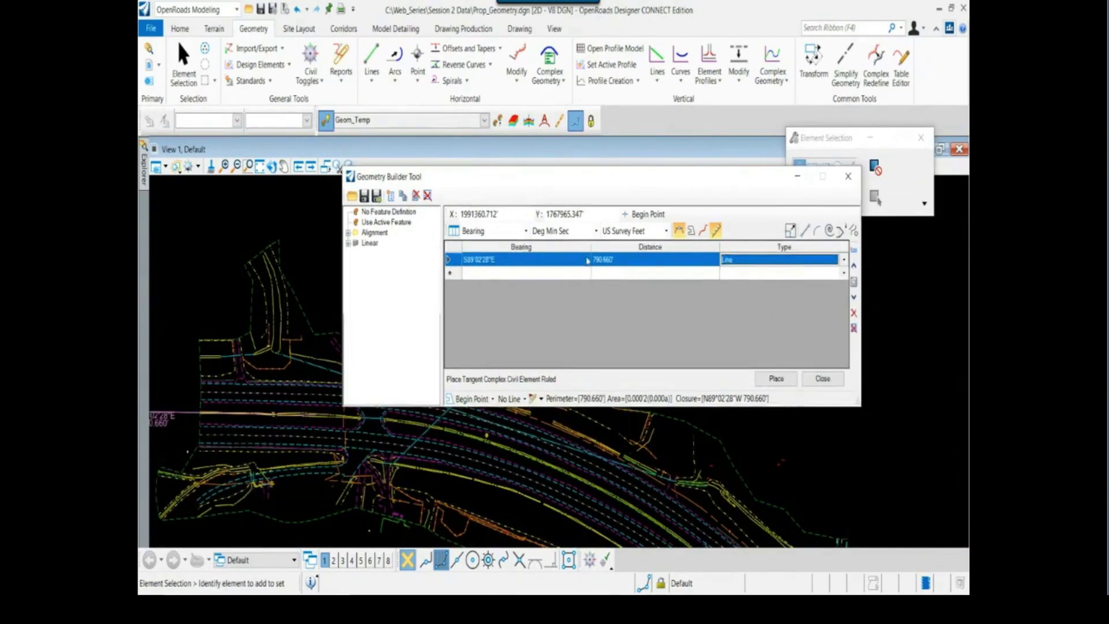
click(455, 274)
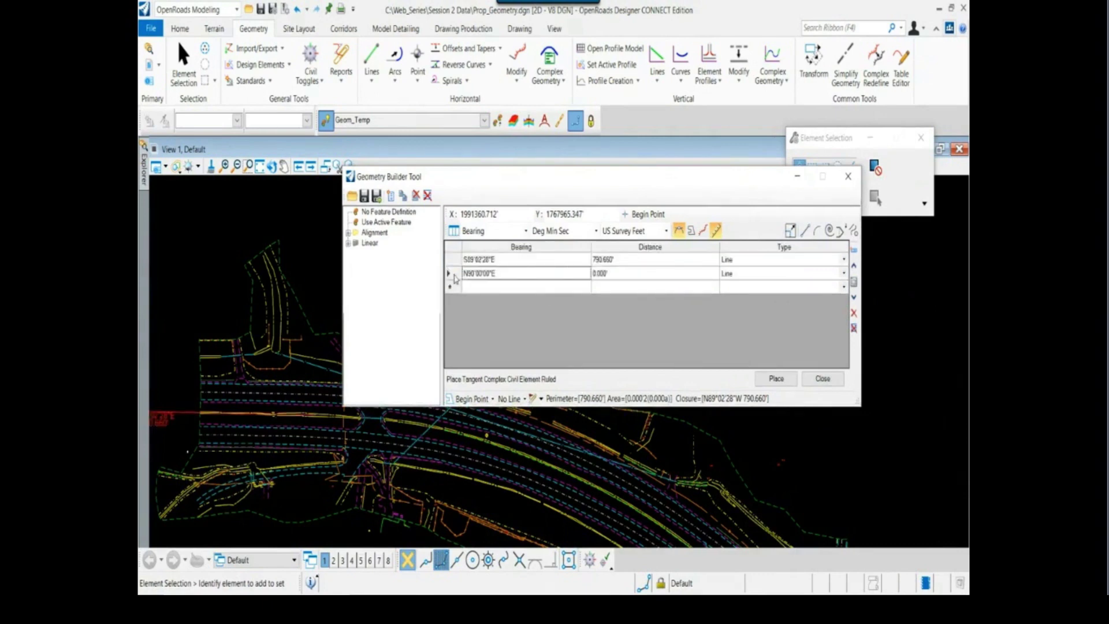
click(822, 275)
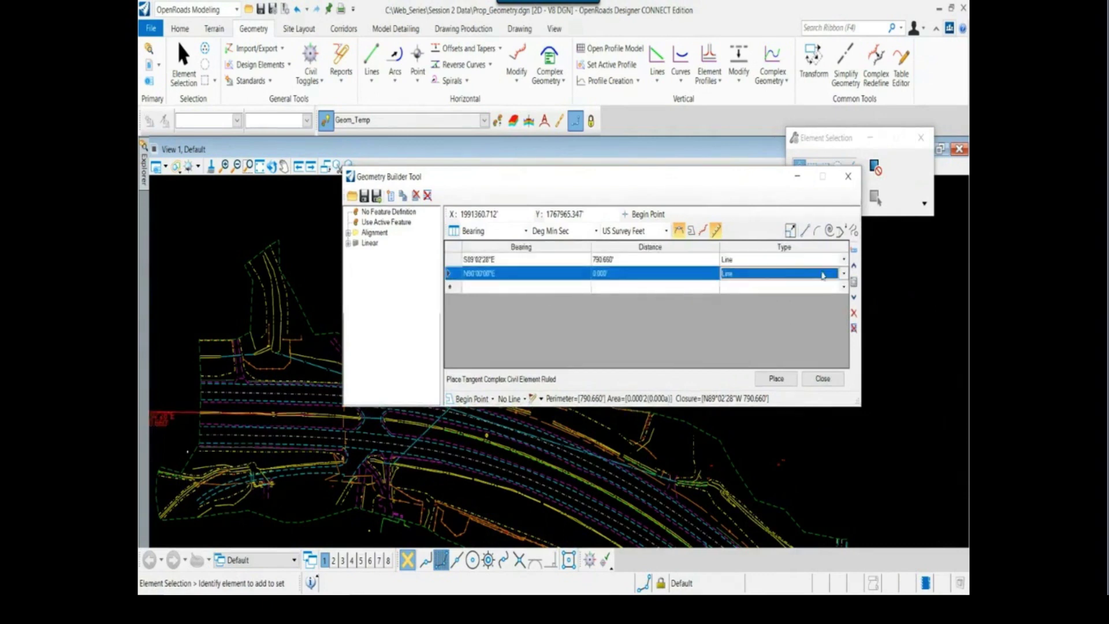
click(839, 274)
click(757, 297)
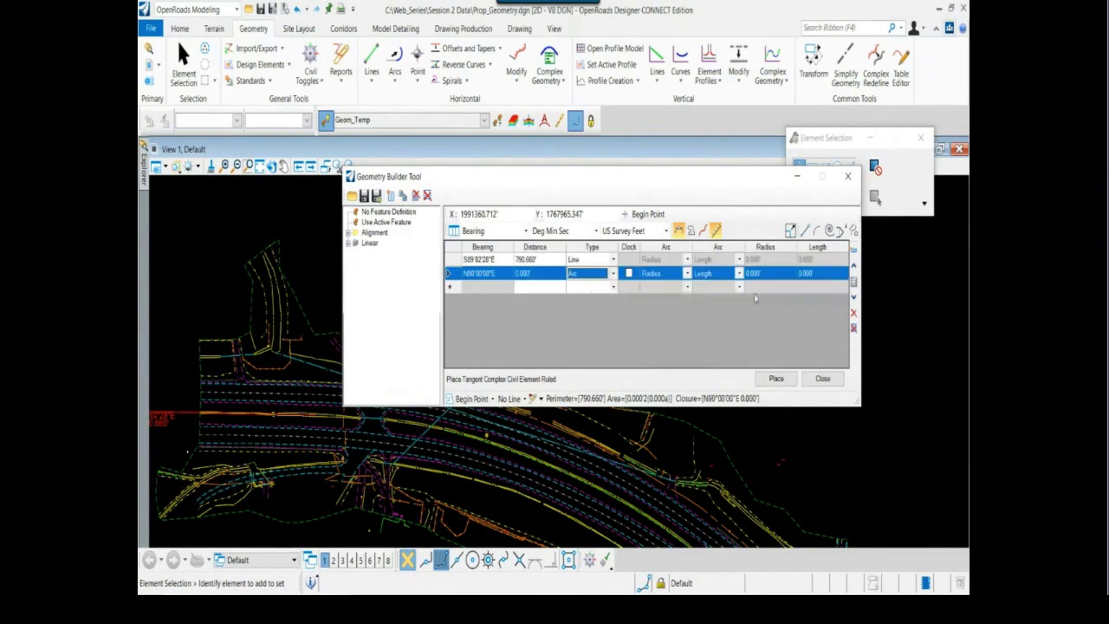
Add a third element of type Line below the arc, and make the arc clockwise.
click(501, 279)
click(578, 287)
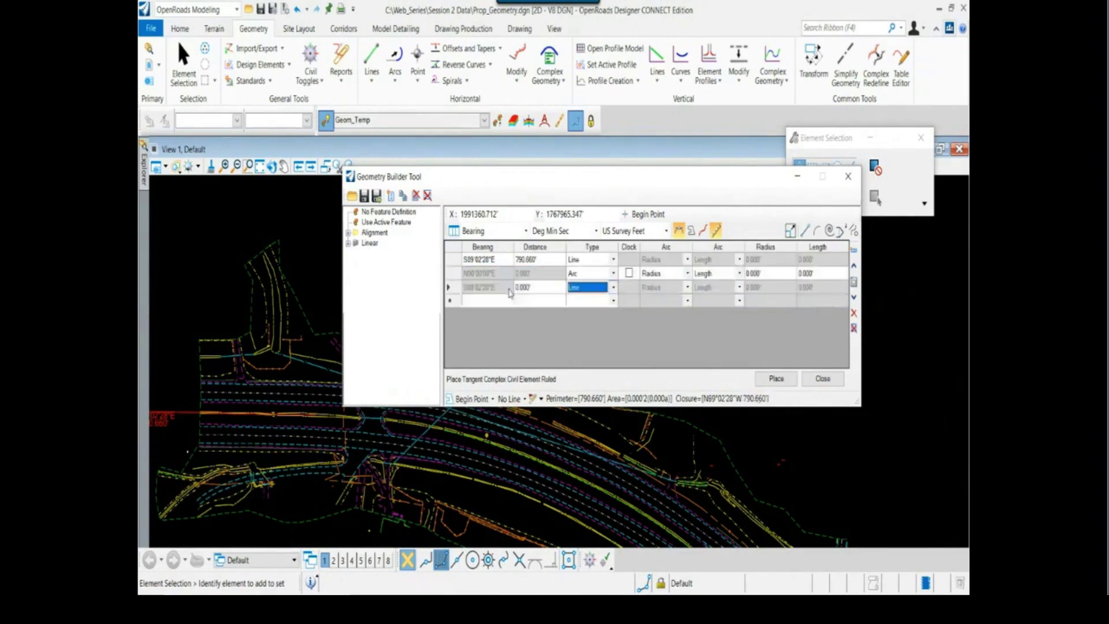
click(509, 286)
click(504, 277)
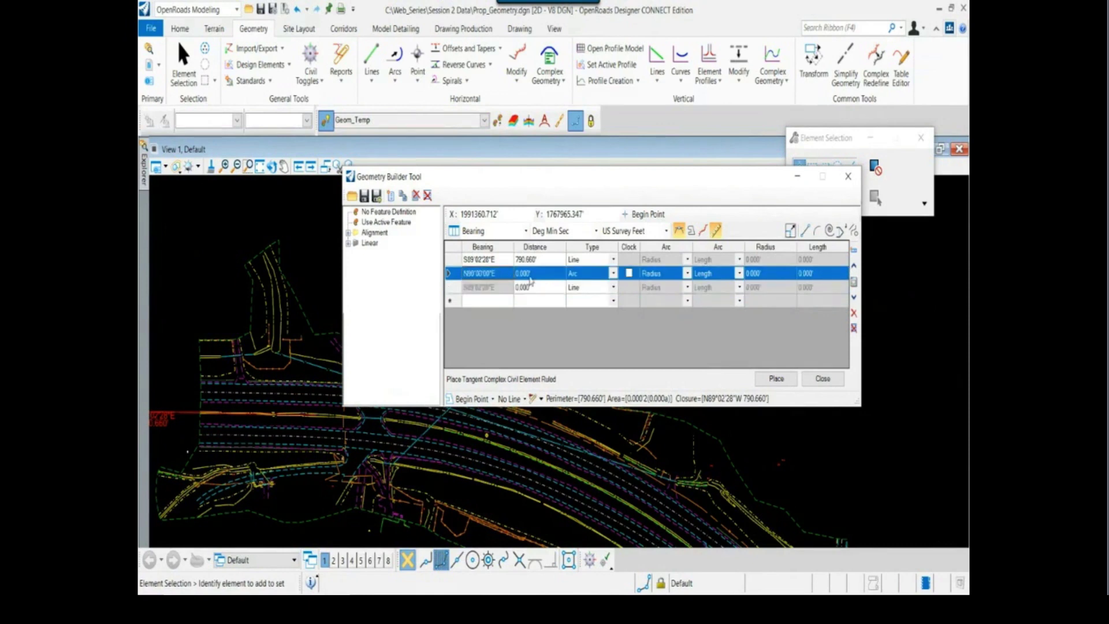
click(629, 274)
Look up the circular element in the centerline PDF and set the arc's radius to 2002 ft.
click(761, 274)
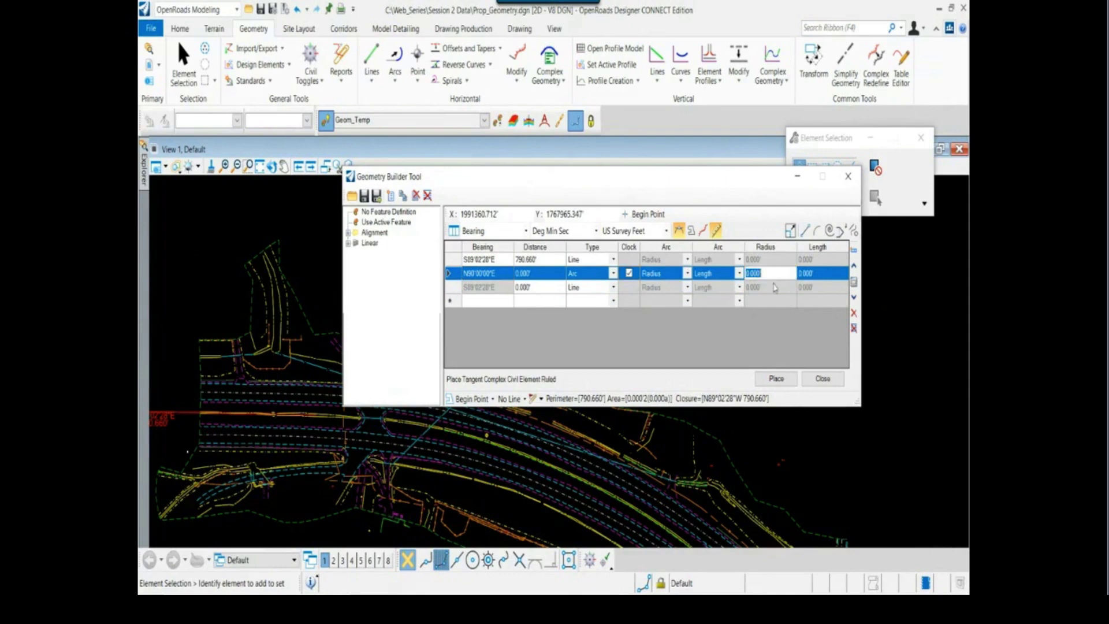
click(815, 274)
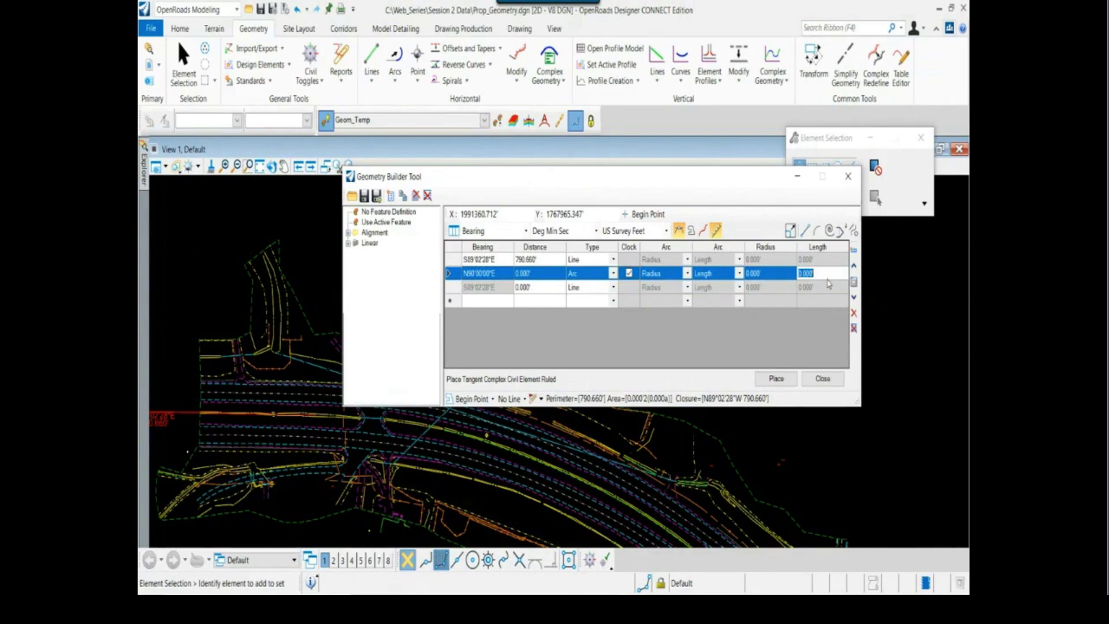
key(alt+Tab)
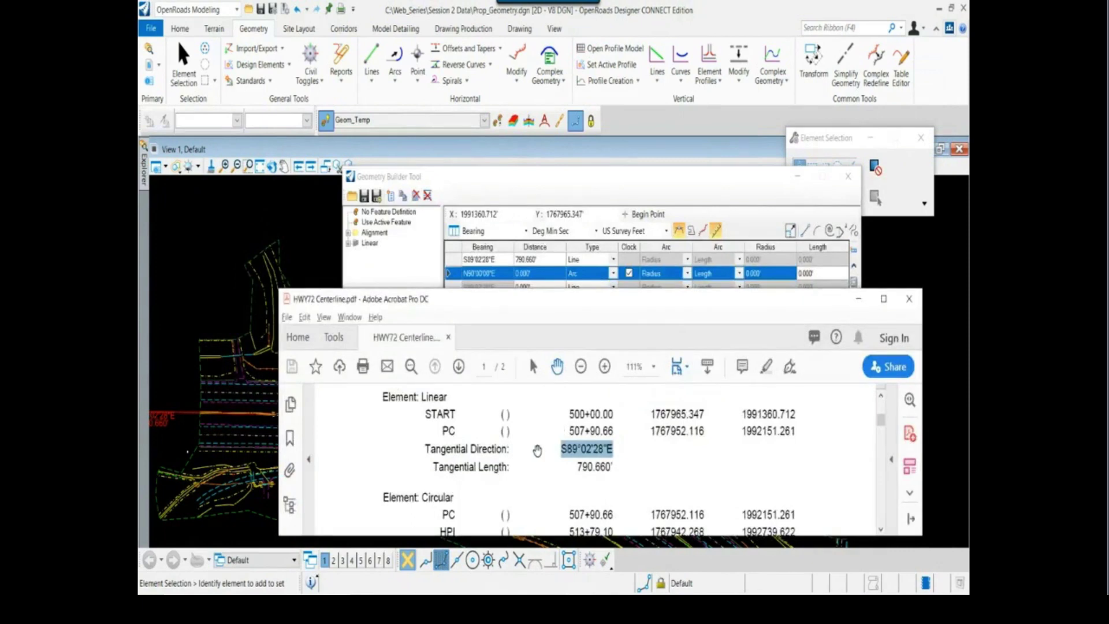
scroll(537, 451, down, 3)
scroll(537, 452, down, 3)
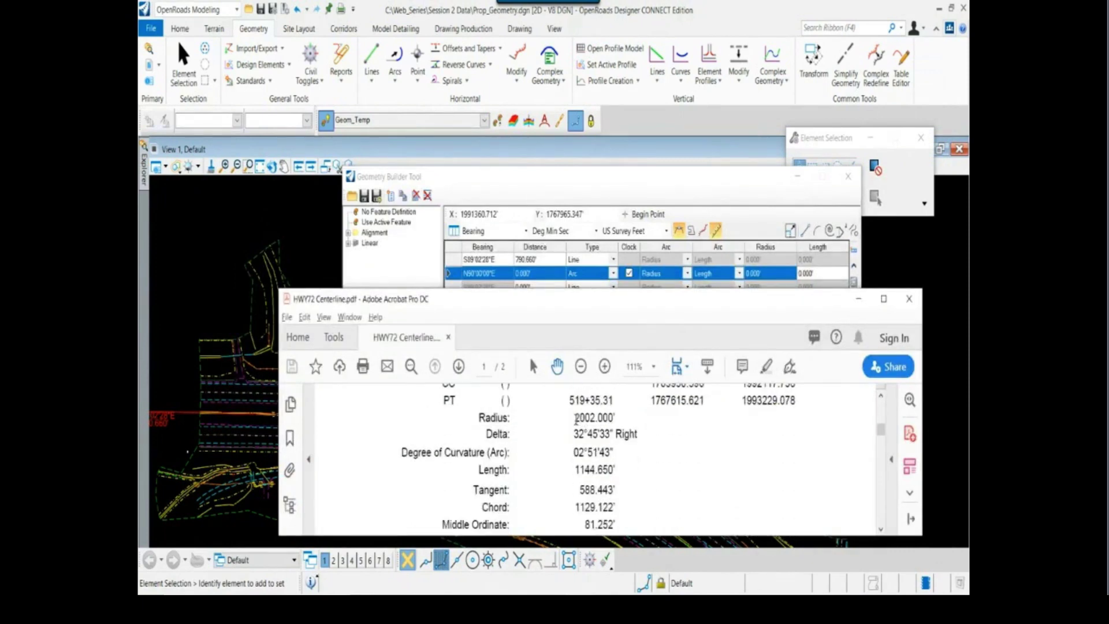
drag(576, 417, 611, 418)
key(alt+Tab)
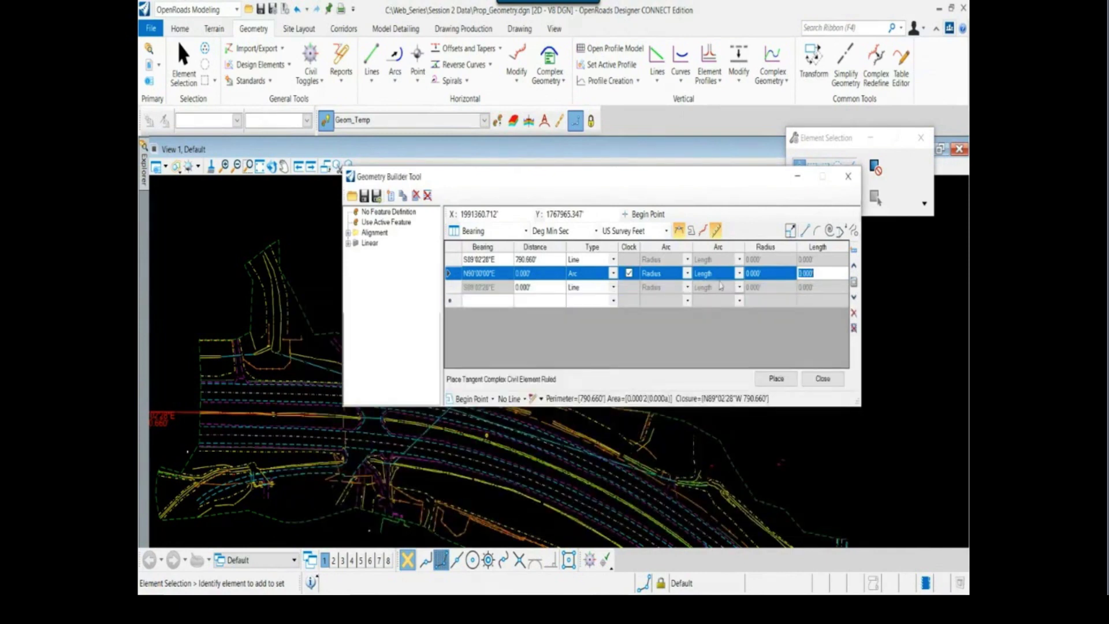
click(760, 273)
text(2002)
key(Tab)
Set the arc's length to 1144.65 ft, using the curve length given in the centerline PDF.
key(alt+Tab)
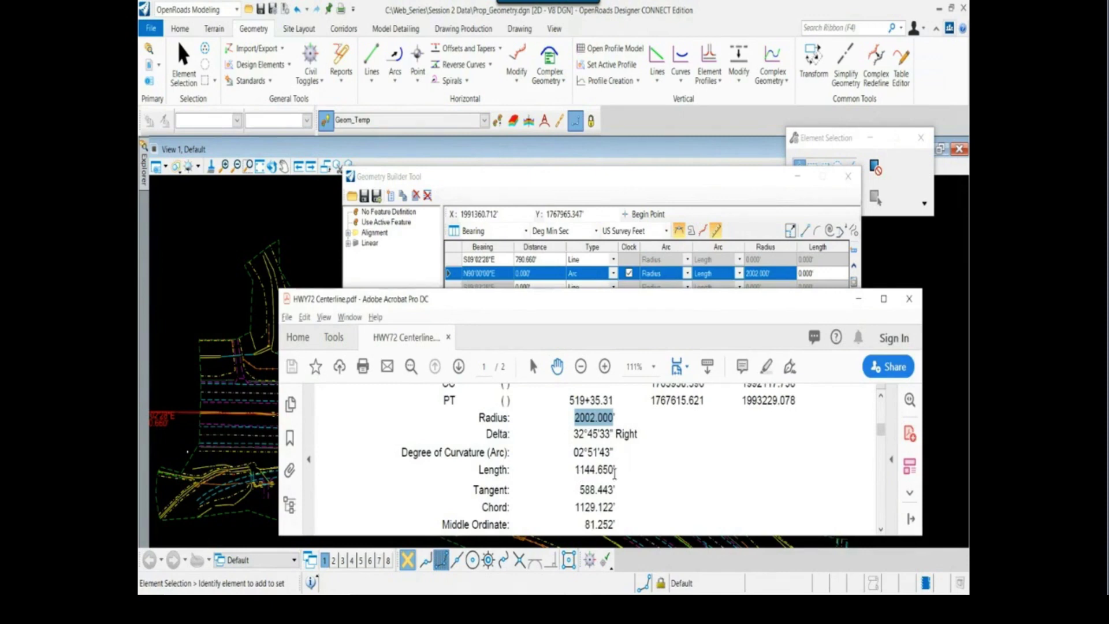
drag(616, 470, 575, 470)
key(alt+Tab)
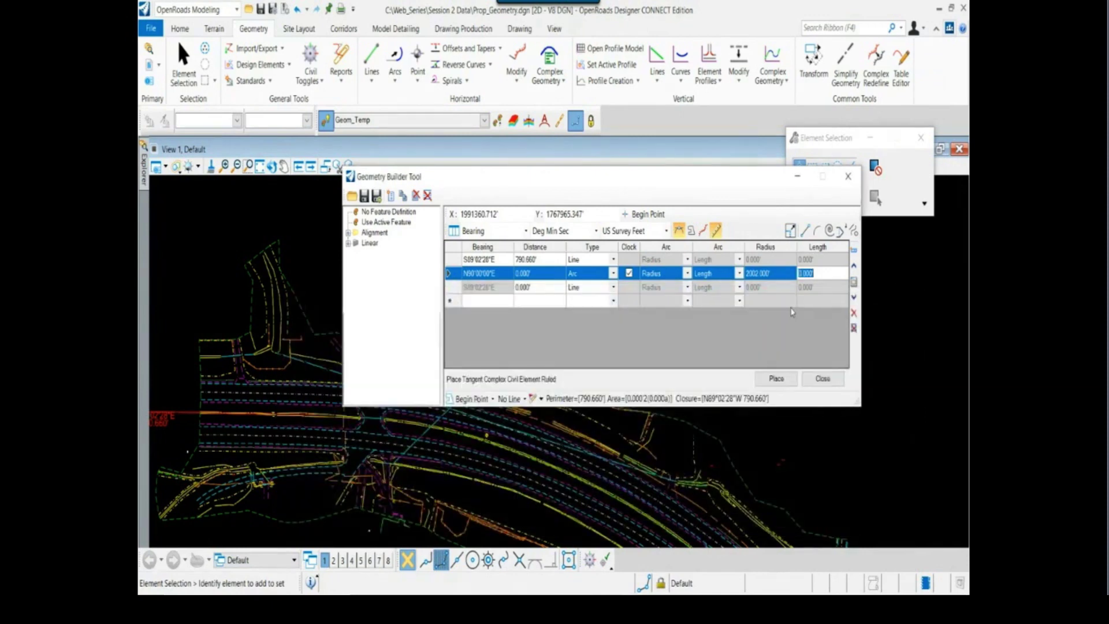
text(1144.65)
key(alt+Tab)
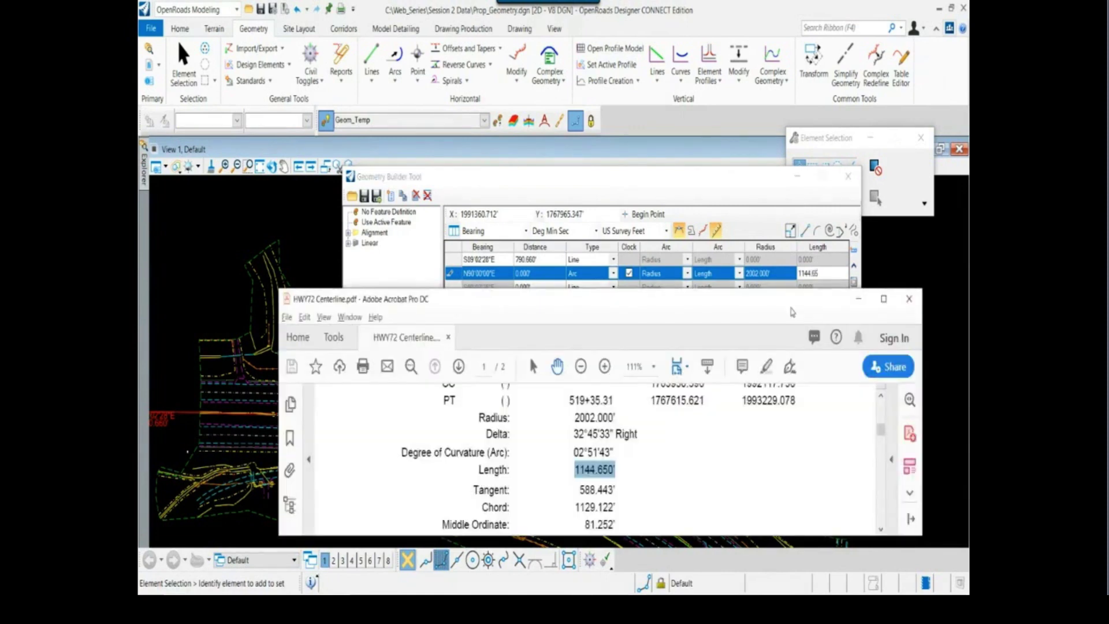
key(alt+Tab)
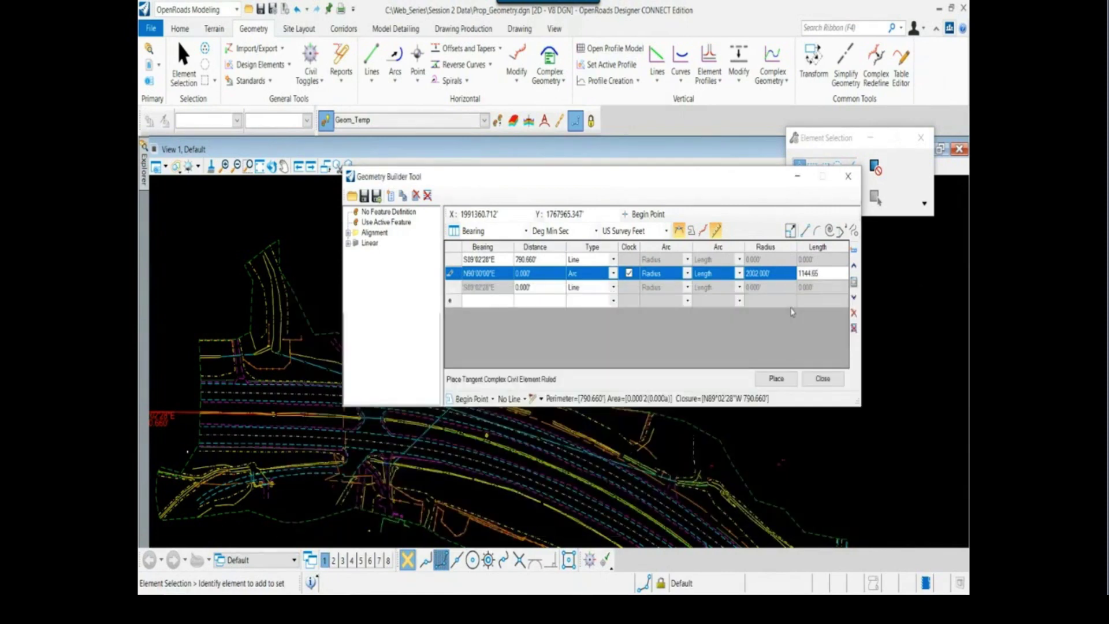
key(Return)
Bring the rest of the highway corridor into view and move the Geometry Builder window clear of it.
scroll(559, 488, down, 3)
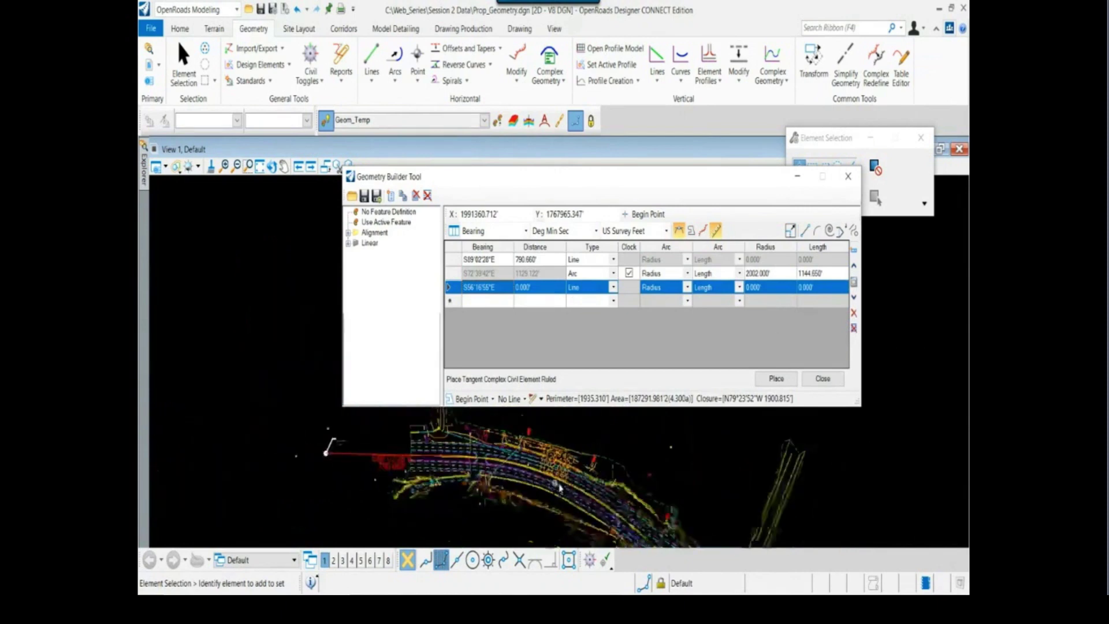
scroll(559, 488, down, 1)
middle_drag(559, 489, 445, 423)
drag(564, 171, 560, 155)
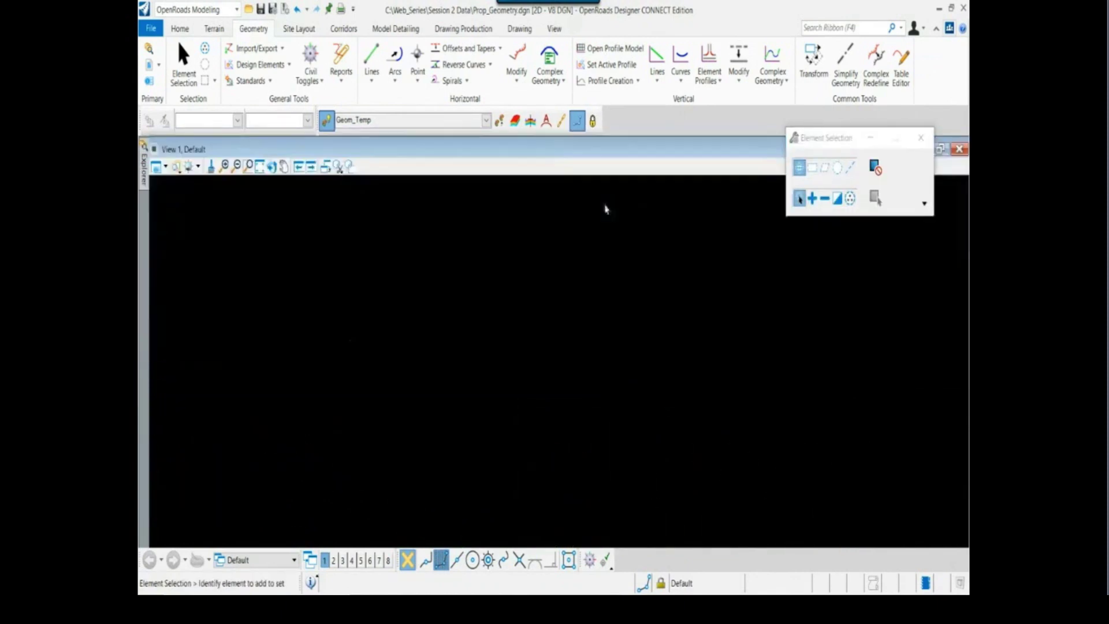
drag(606, 207, 726, 204)
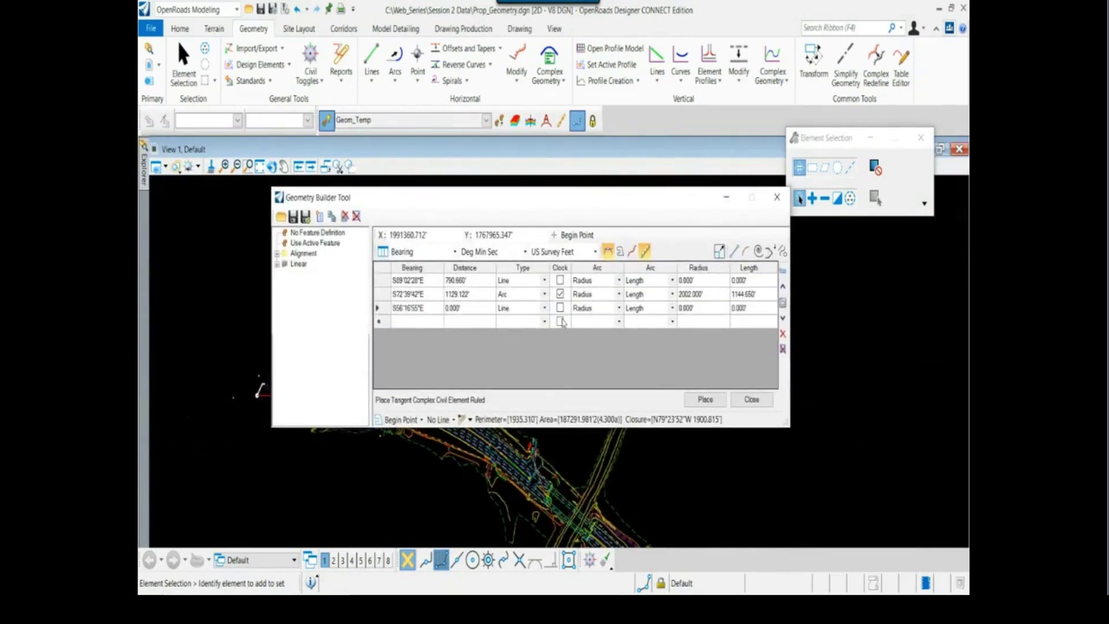
click(619, 309)
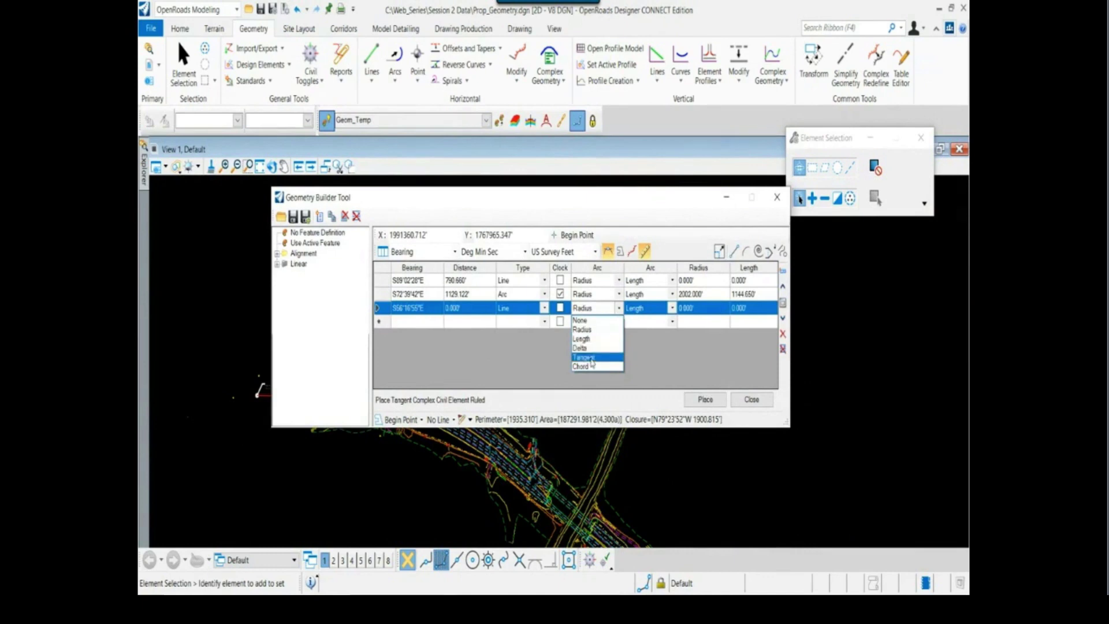
click(526, 355)
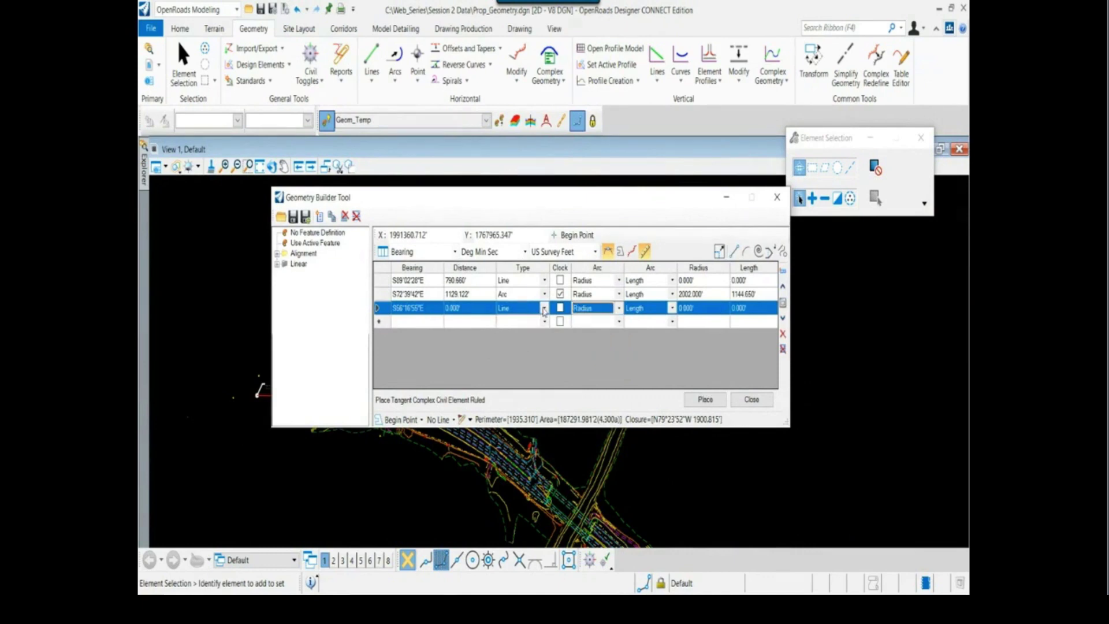
click(422, 313)
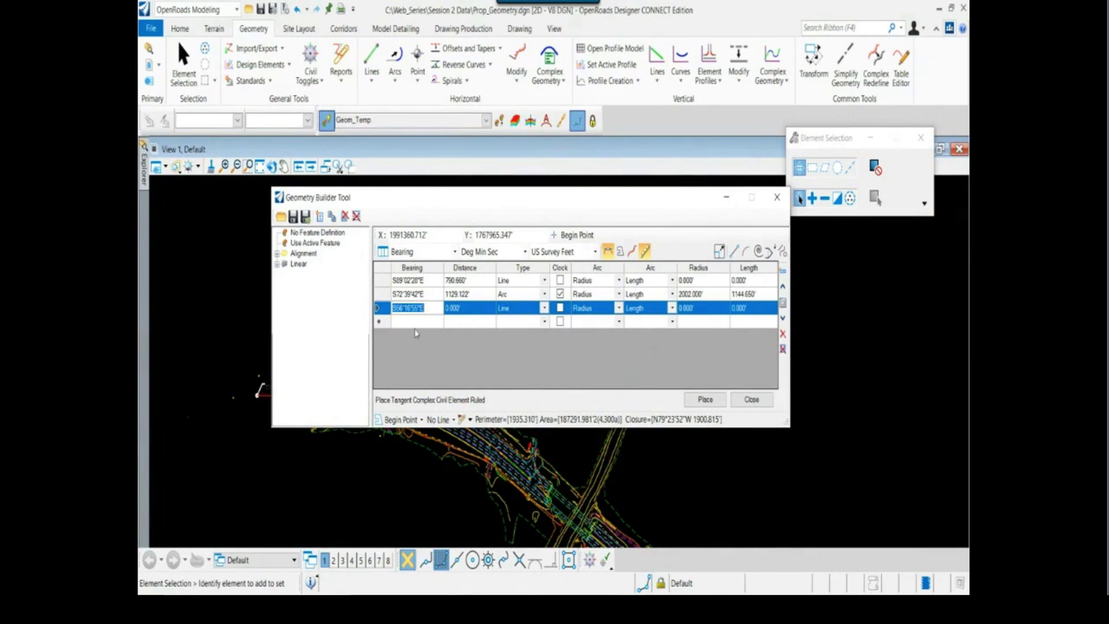
click(543, 311)
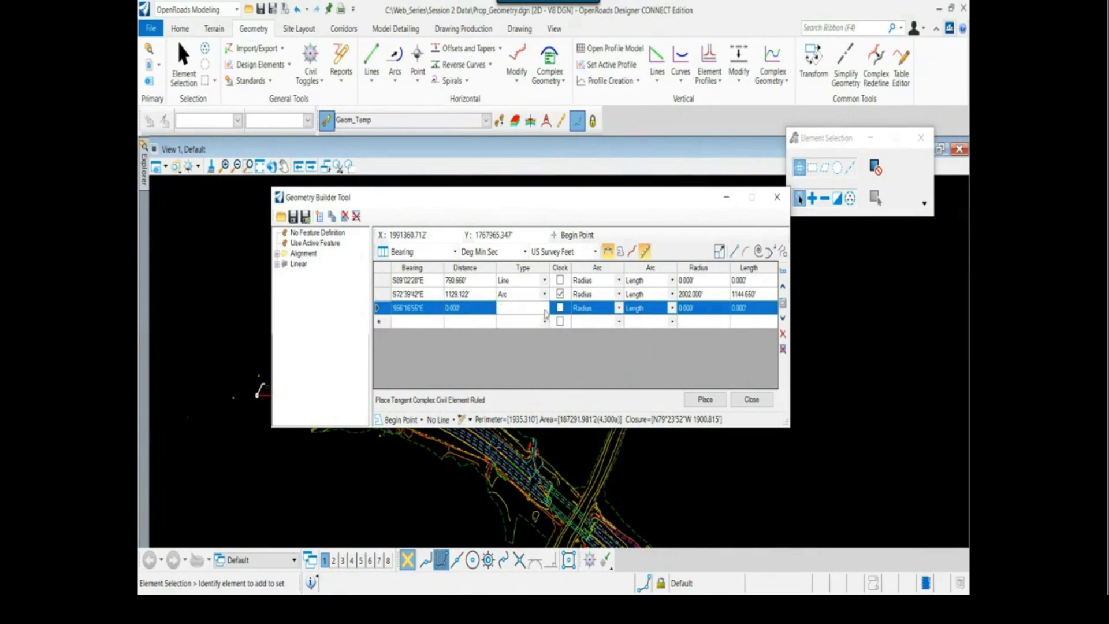
click(543, 317)
click(544, 309)
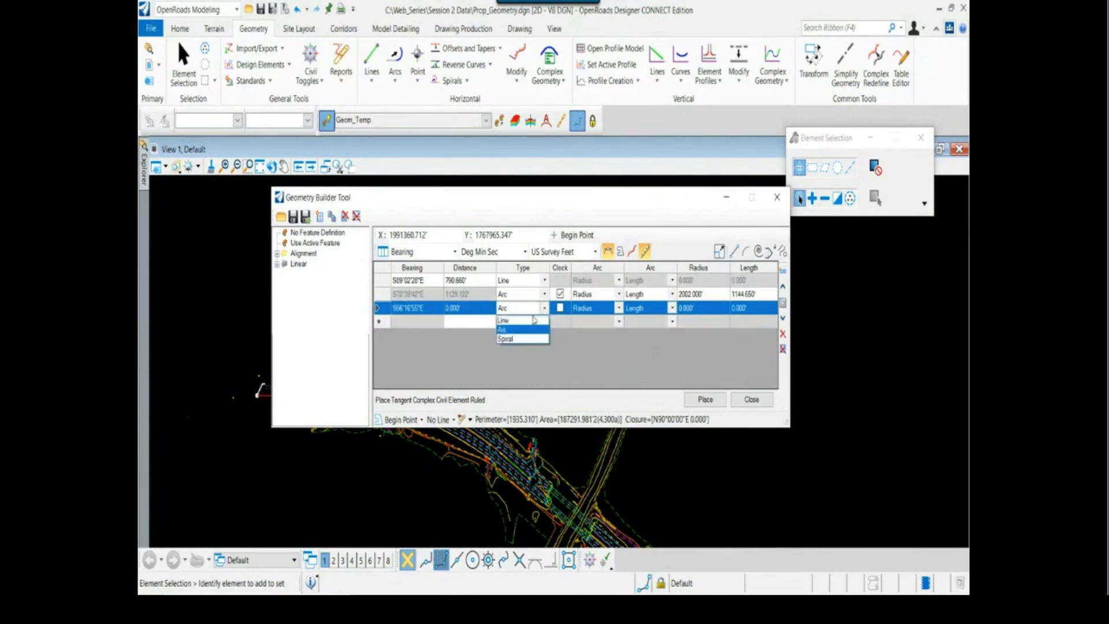
click(517, 318)
click(428, 310)
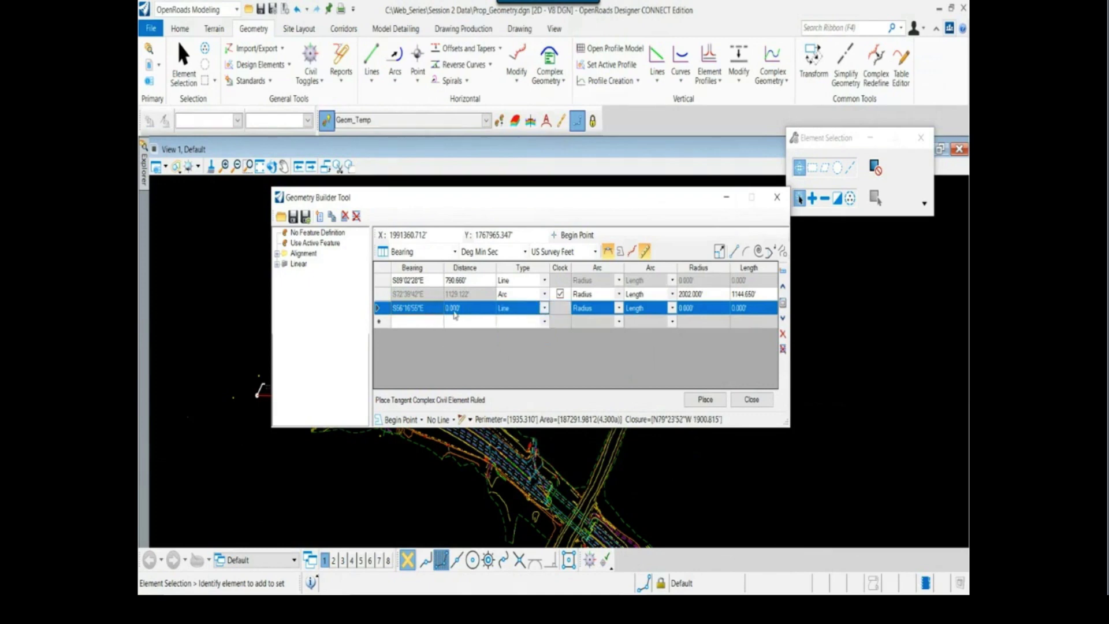
Add a fourth element row below the third line and leave the third element's type as Line.
click(469, 322)
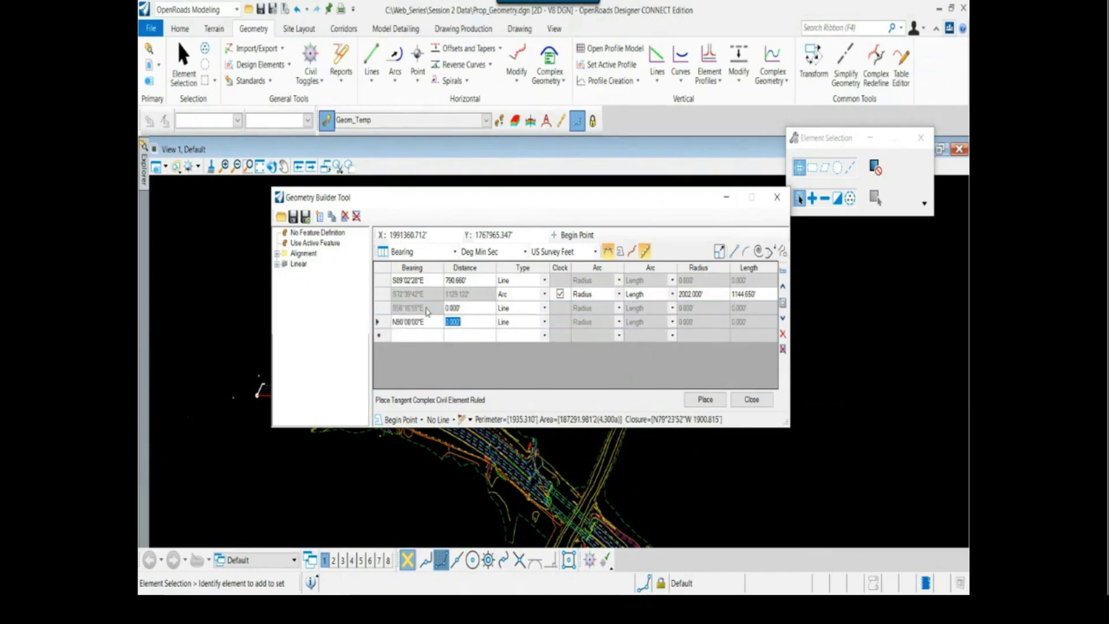
click(546, 310)
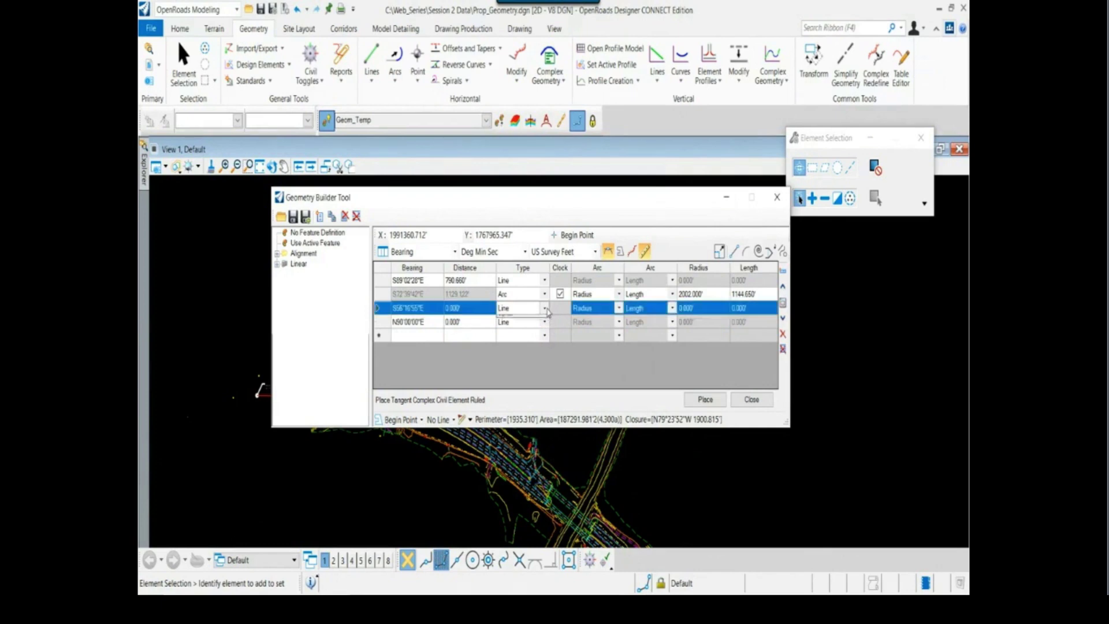
click(547, 313)
click(440, 324)
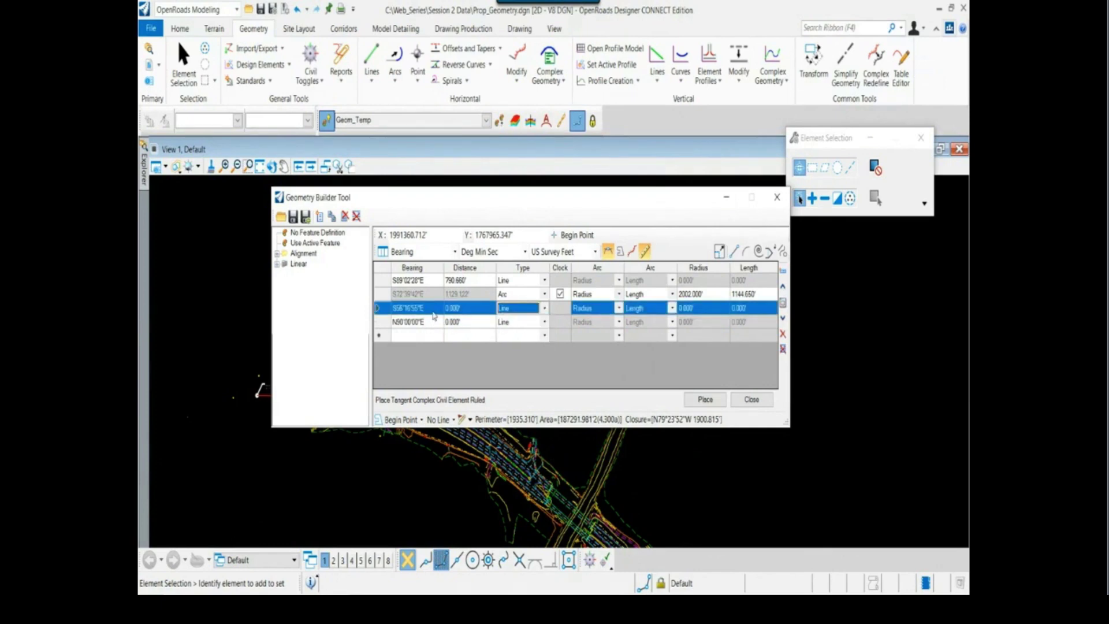
Set the third element's distance to 2089.24 ft, using the tangential length given in the centerline PDF.
click(473, 312)
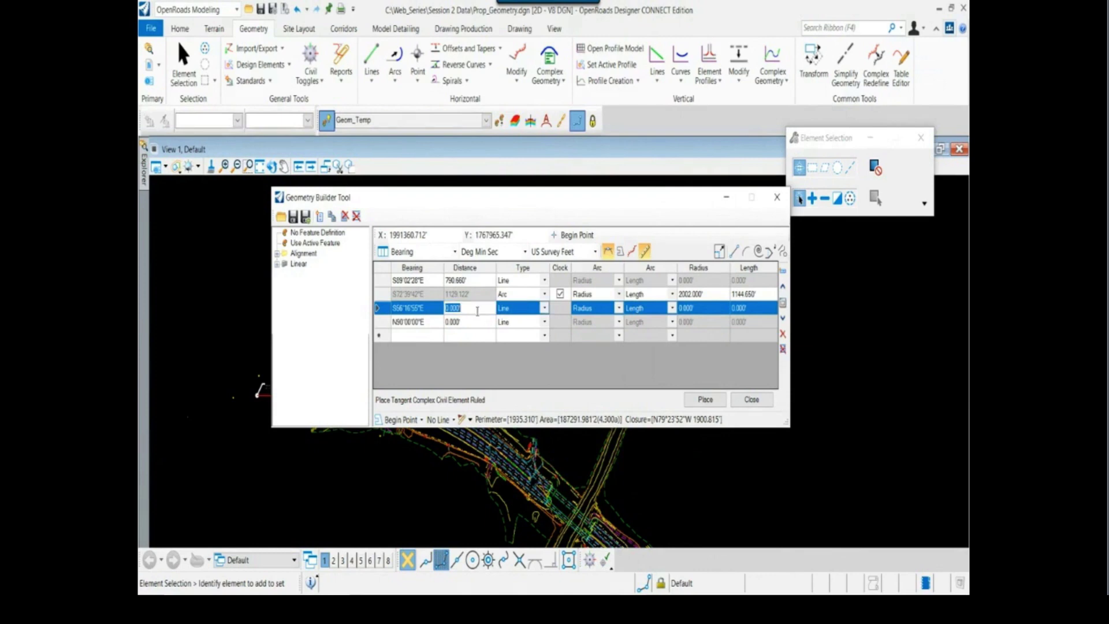
key(alt+Tab)
scroll(543, 434, down, 5)
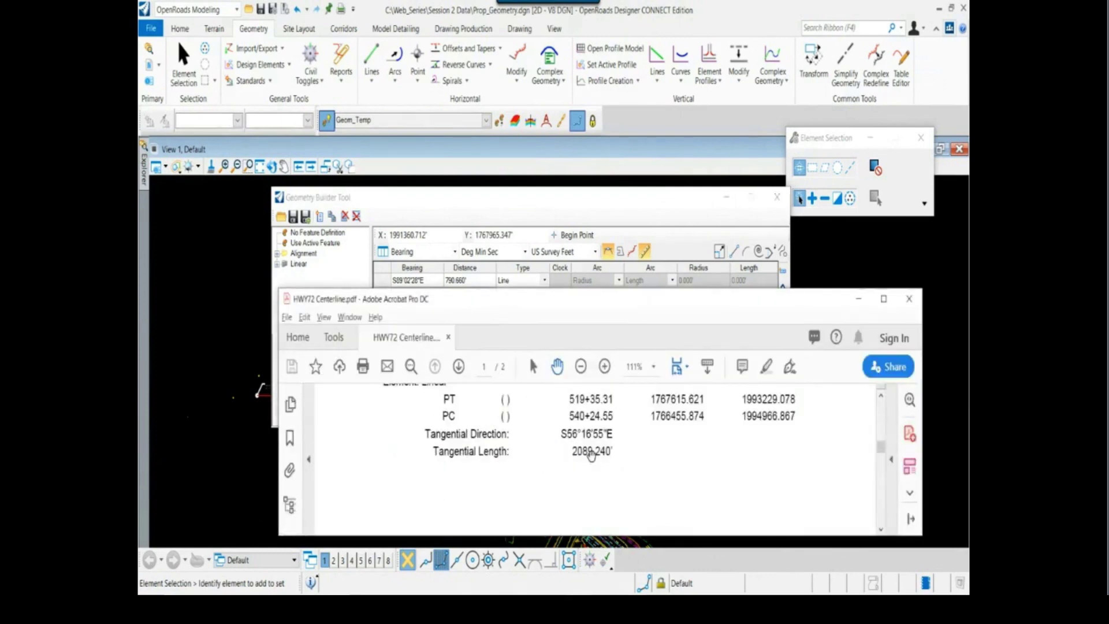
key(alt+Tab)
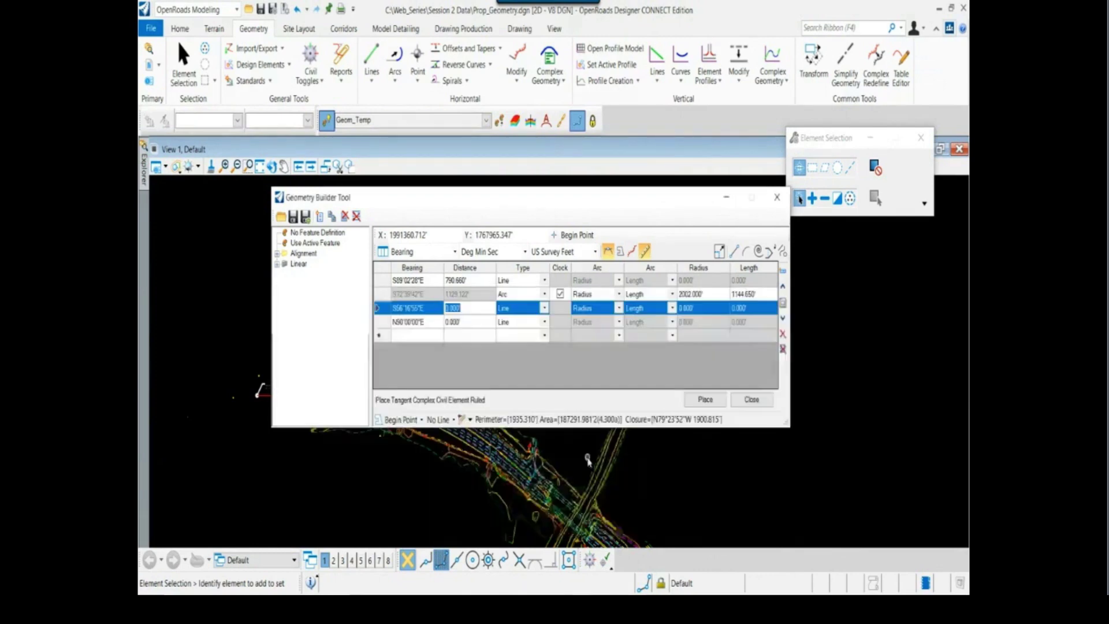
text(2089.24)
key(Tab)
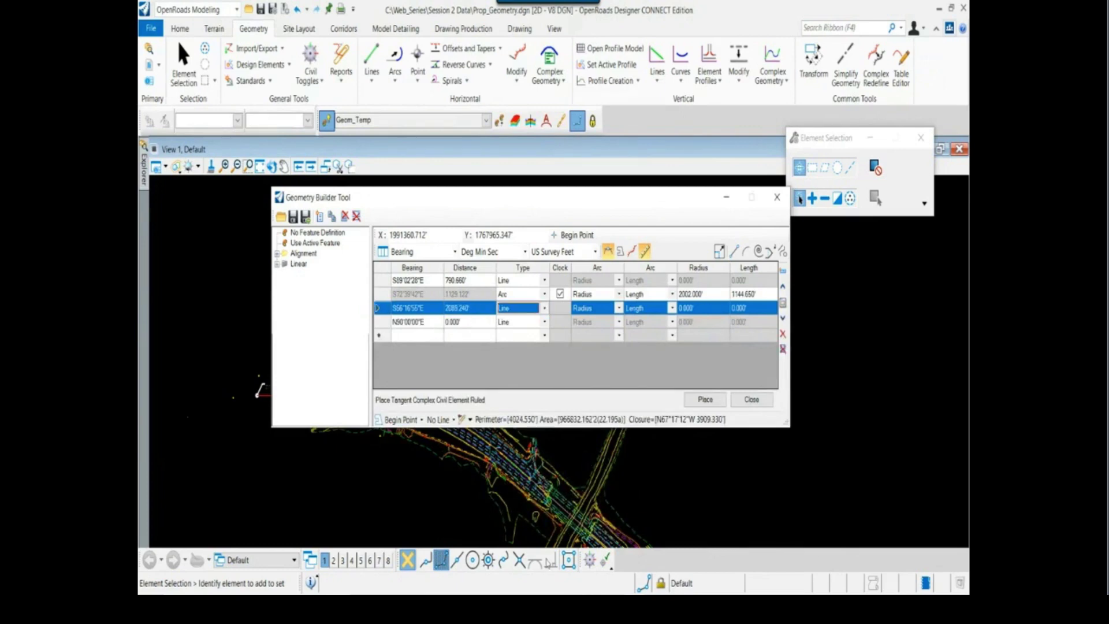
Change the fourth element's type to Arc.
scroll(587, 460, down, 3)
scroll(520, 498, up, 5)
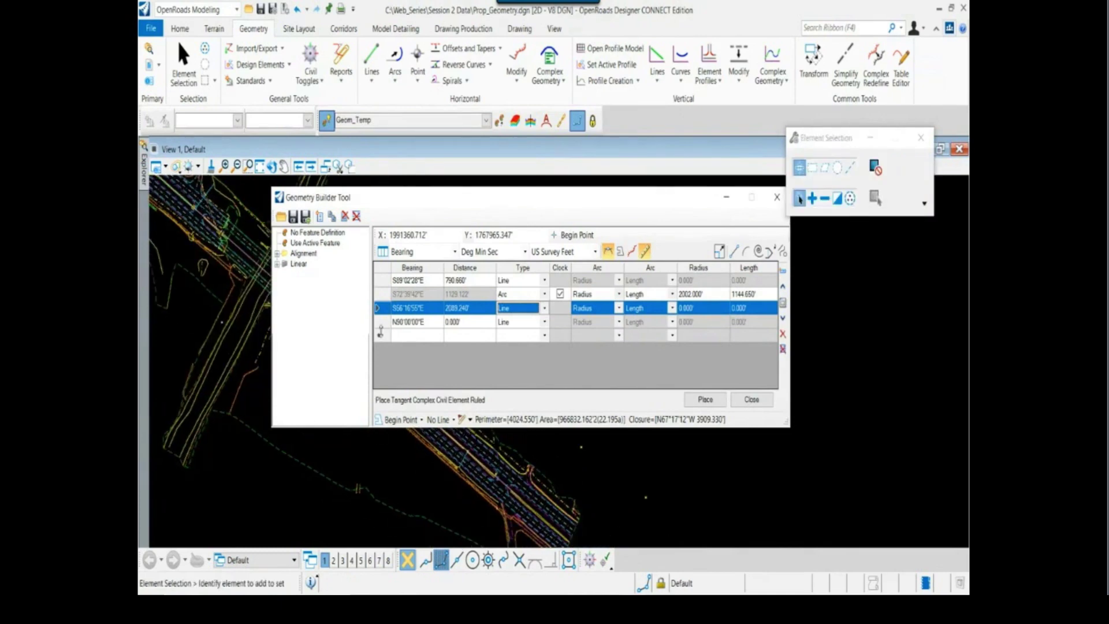
key(Return)
click(544, 322)
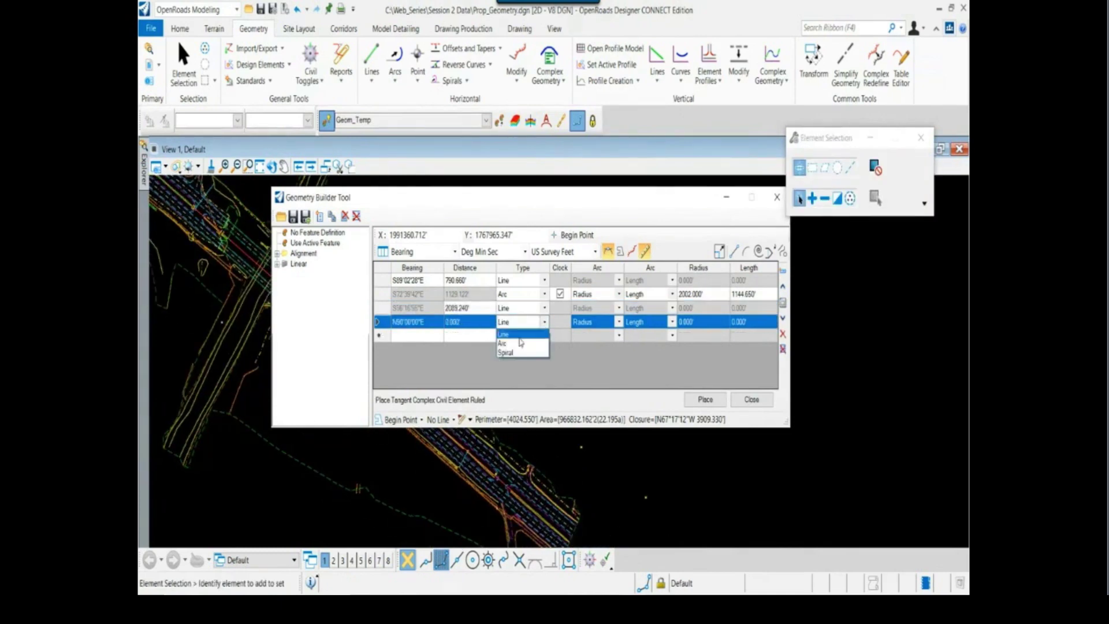
click(519, 348)
Look up the second curve in the centerline PDF and set the fourth element's radius to 7476.52 ft.
key(alt+Tab)
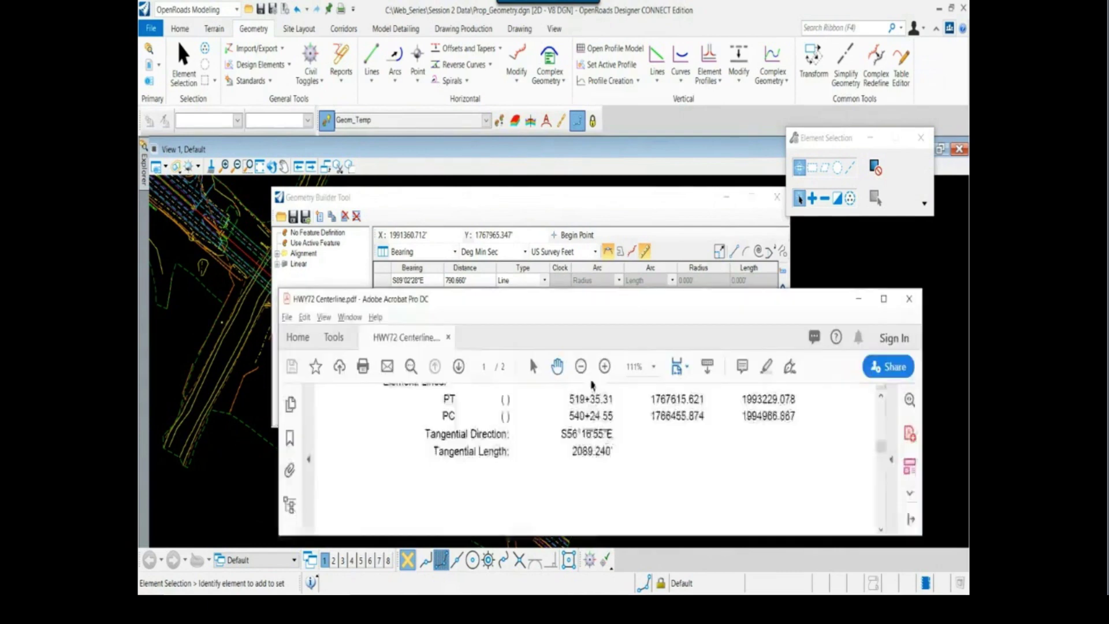
scroll(566, 465, down, 10)
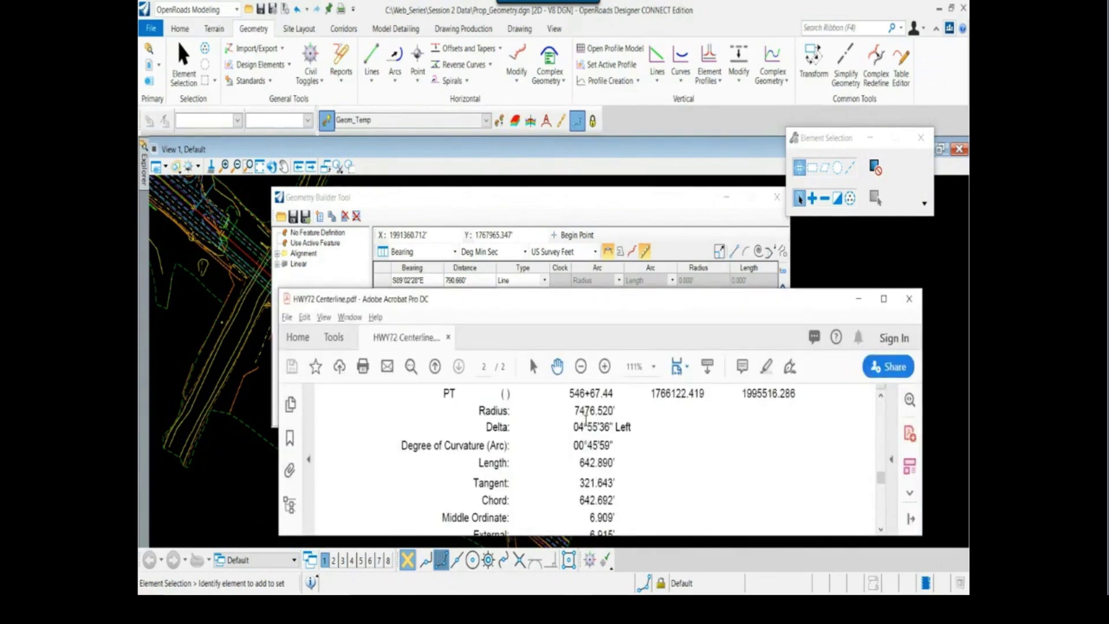
key(alt+Tab)
key(alt+Tab)
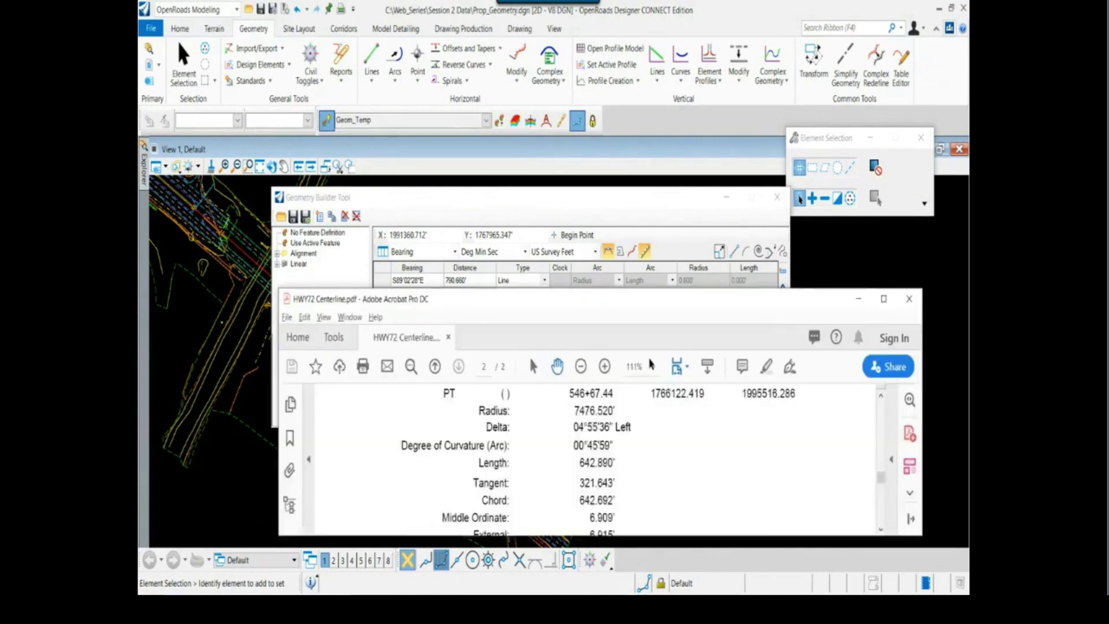
key(alt+Tab)
click(703, 324)
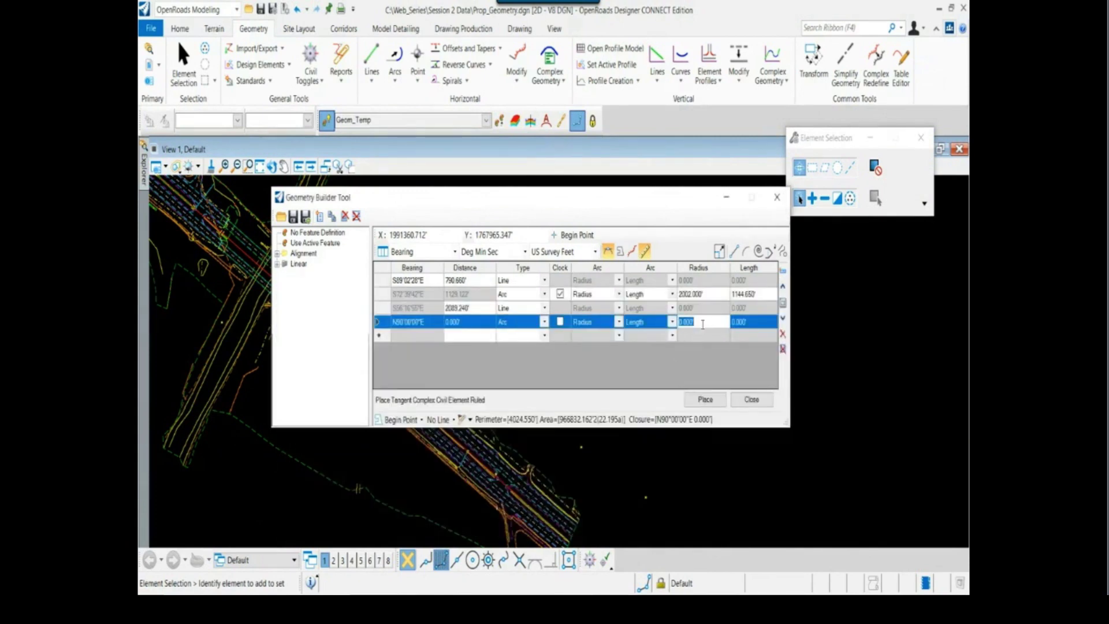
text(7476)
Set the second arc's length to 642.89 ft, using the curve length given in the centerline PDF.
key(alt+Tab)
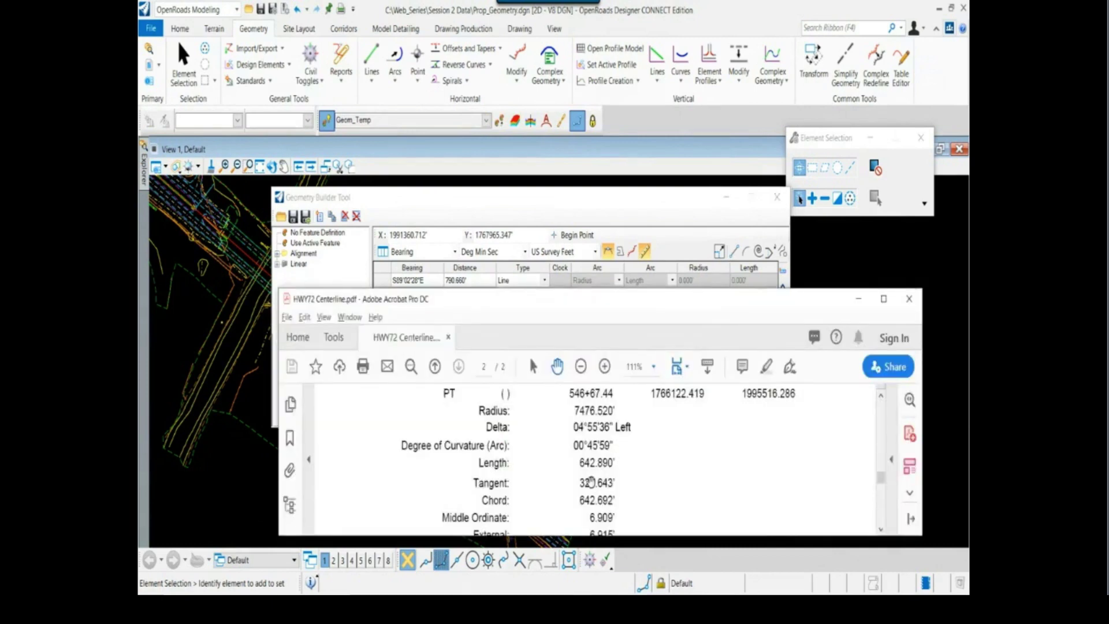
key(alt+Tab)
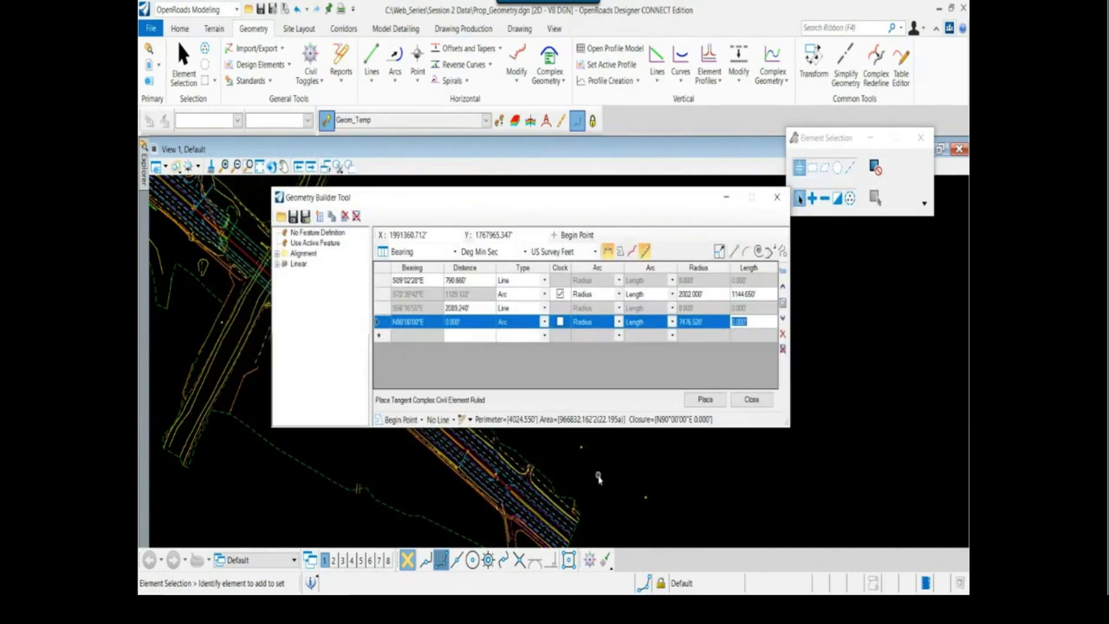
text(642.89)
key(Return)
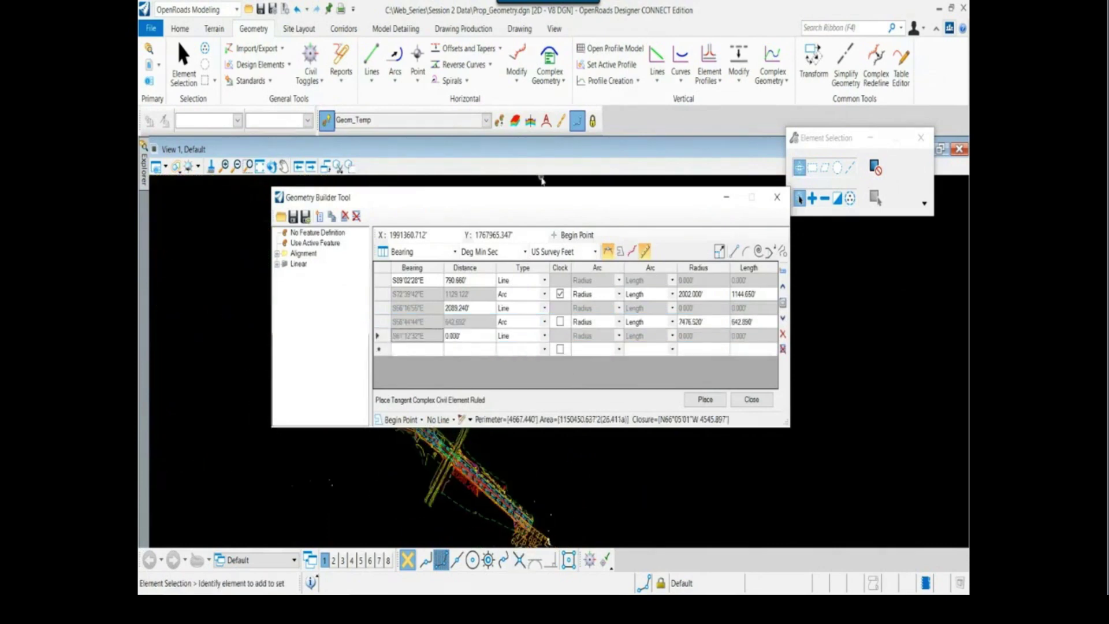
Shrink the Geometry Builder window and move it clear of the corridor so the whole alignment preview can be seen.
drag(542, 186, 542, 146)
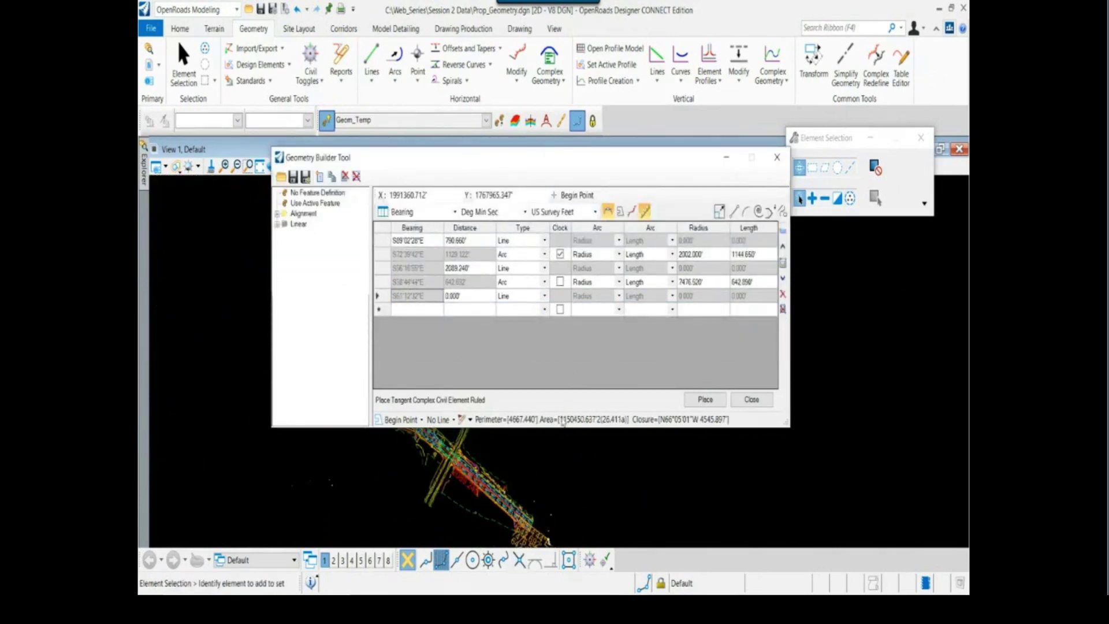
scroll(526, 462, down, 2)
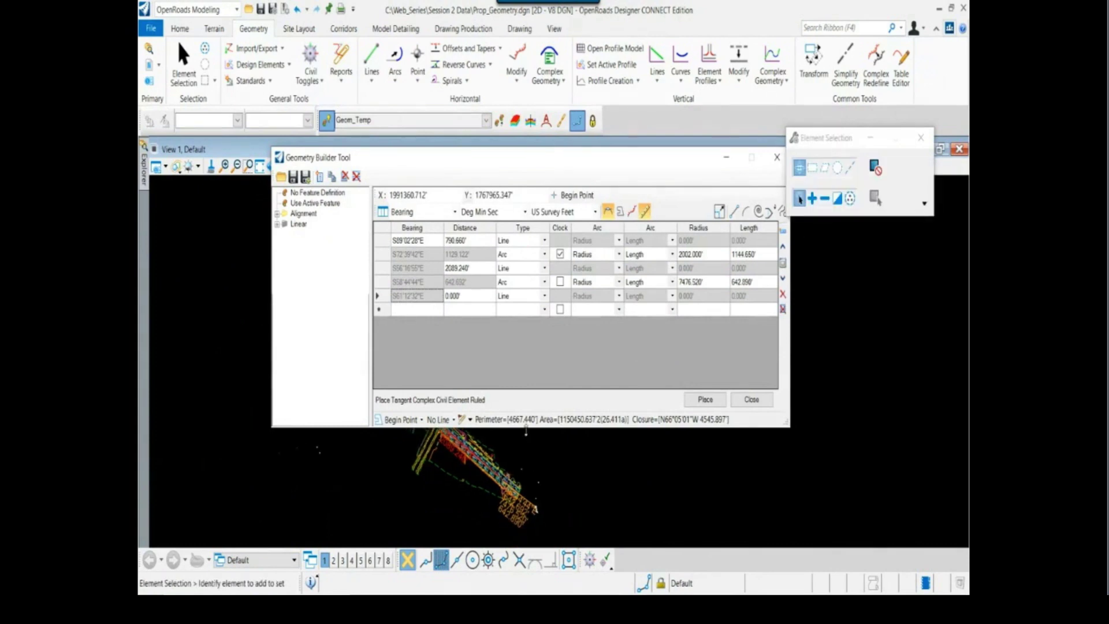
drag(525, 428, 525, 358)
scroll(473, 446, up, 2)
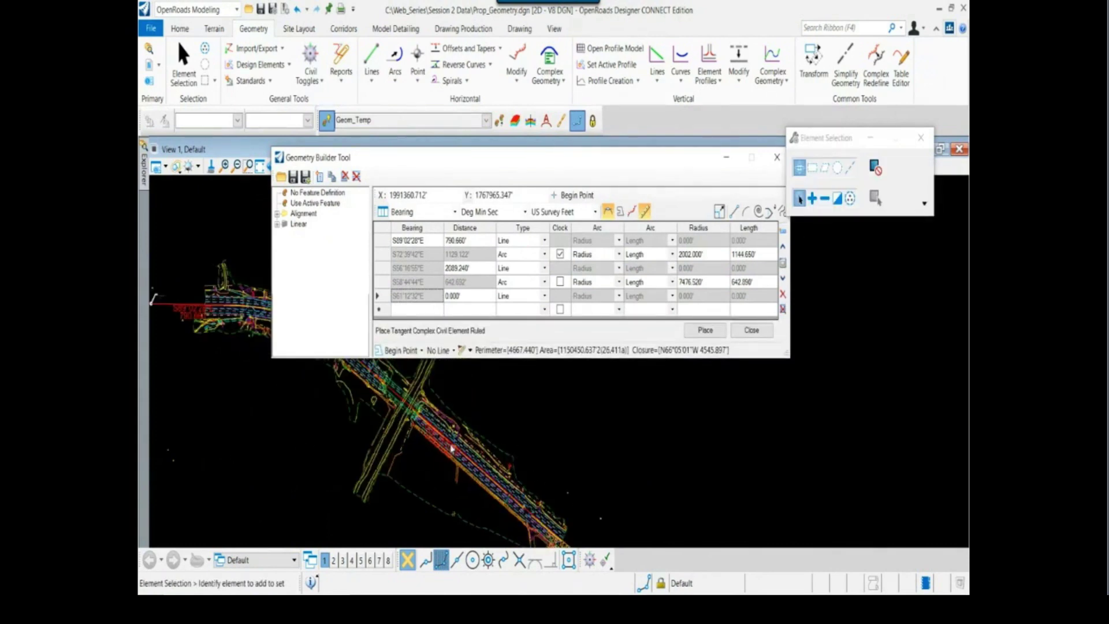
scroll(333, 397, up, 1)
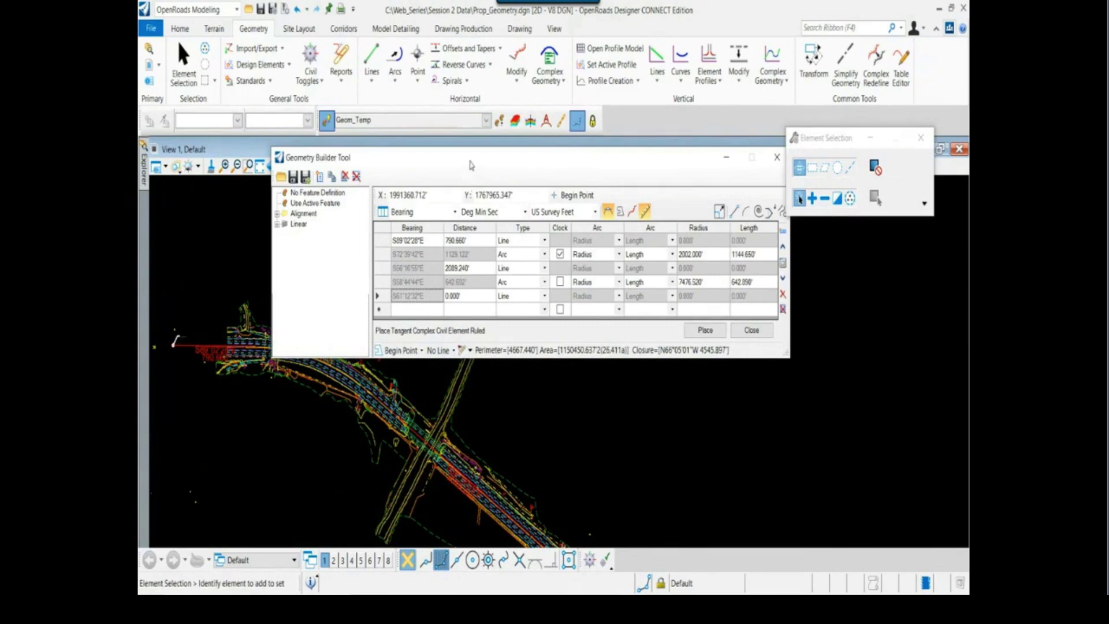
drag(470, 166, 477, 134)
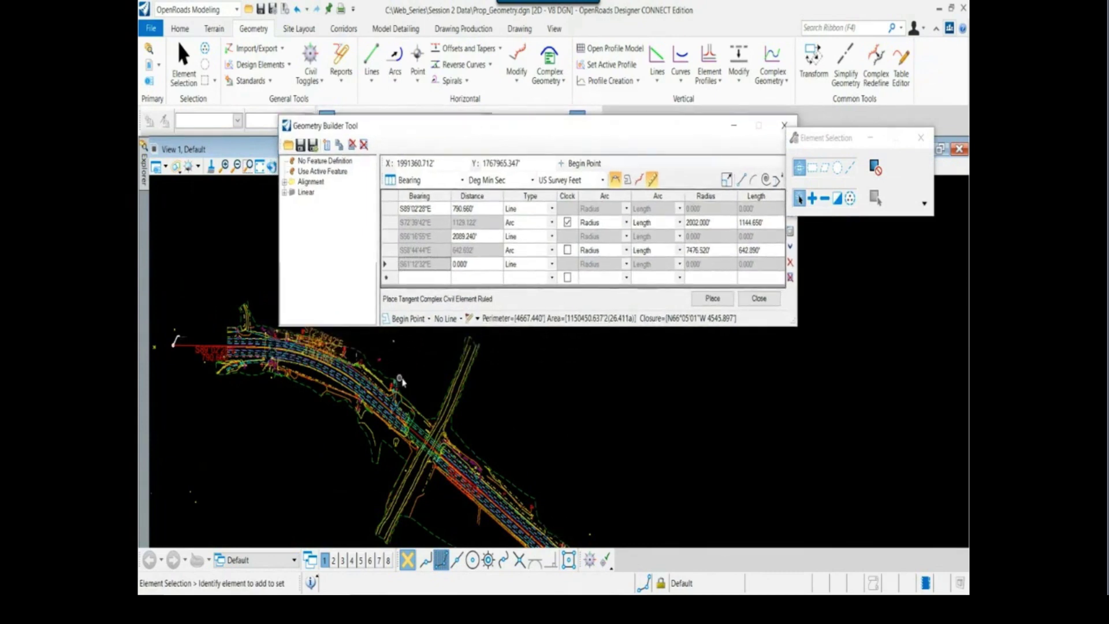
drag(582, 327, 585, 340)
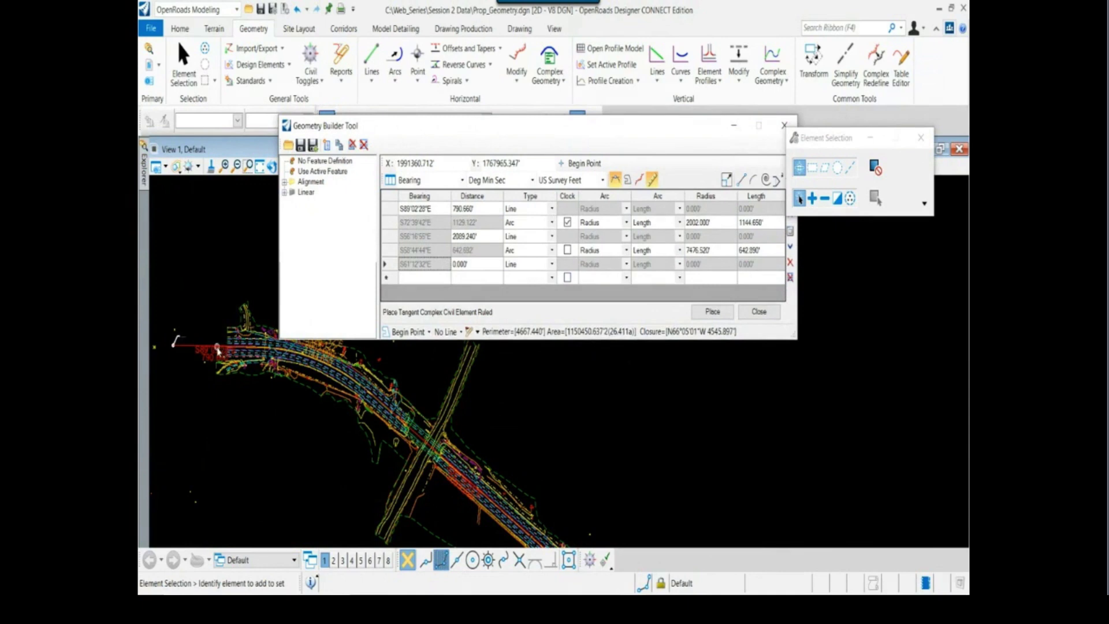
scroll(217, 348, down, 2)
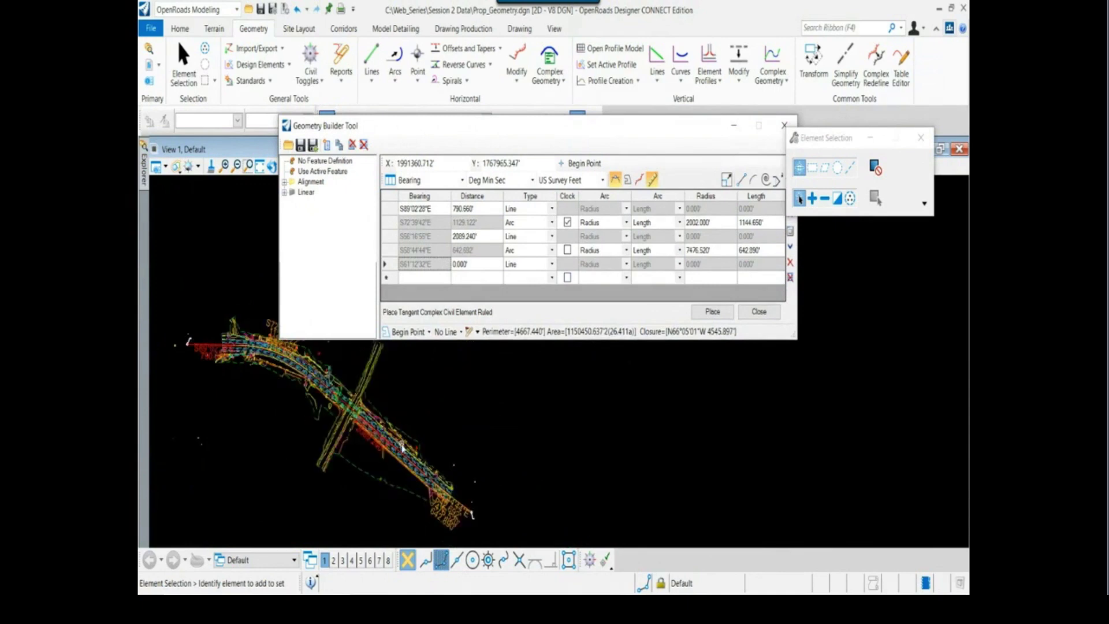
Delete the surplus zero-length Line element that follows the second arc from the element list.
mouse_move(403, 447)
scroll(402, 447, up, 1)
click(386, 251)
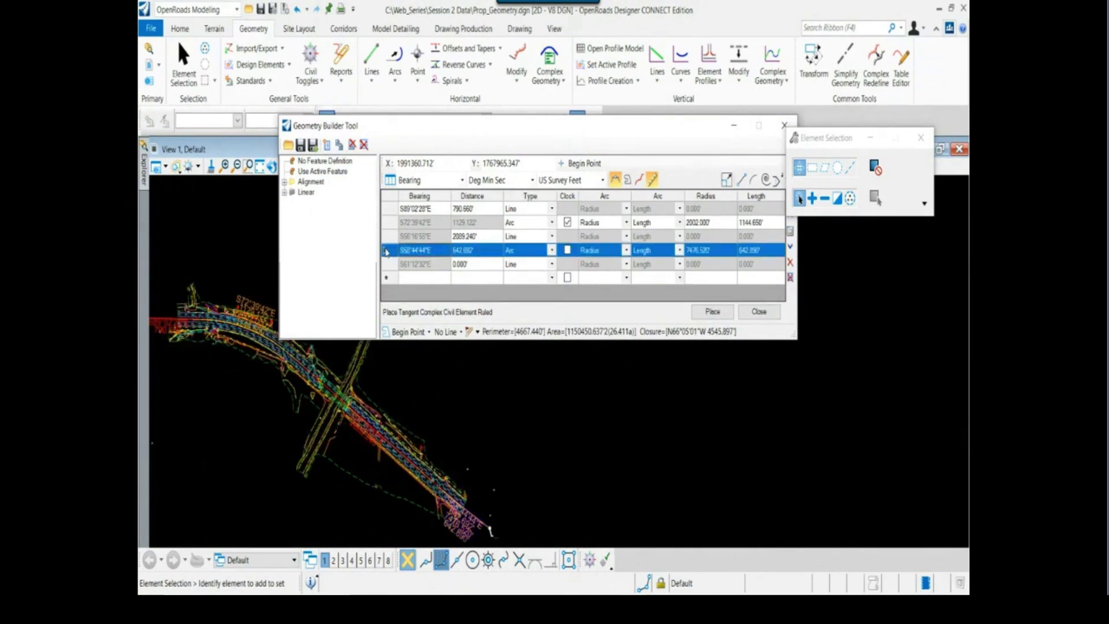
click(388, 237)
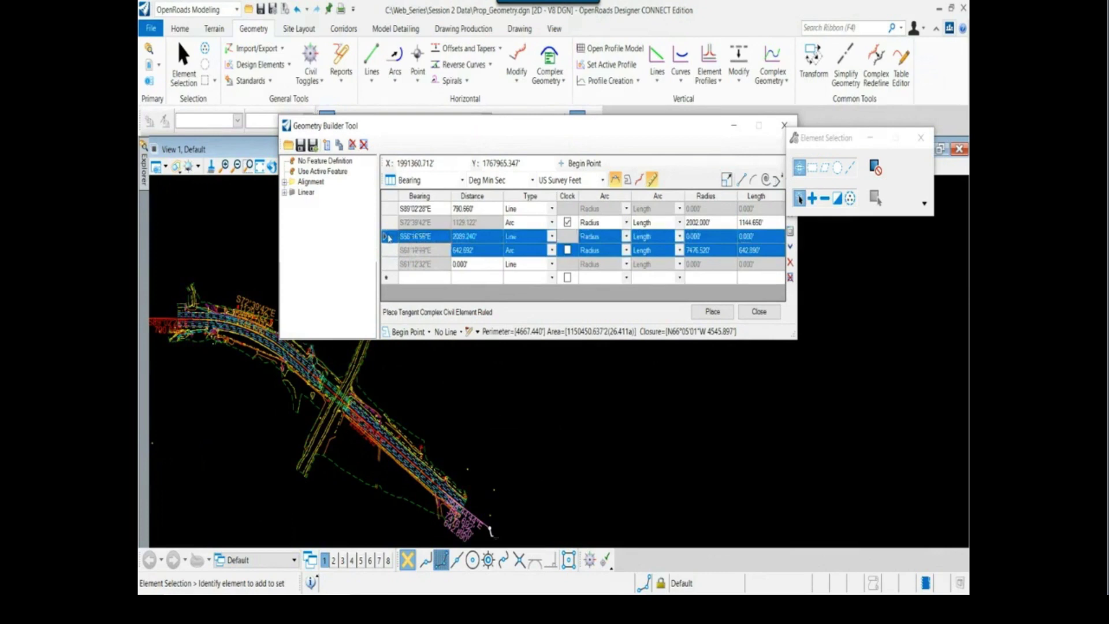
click(391, 266)
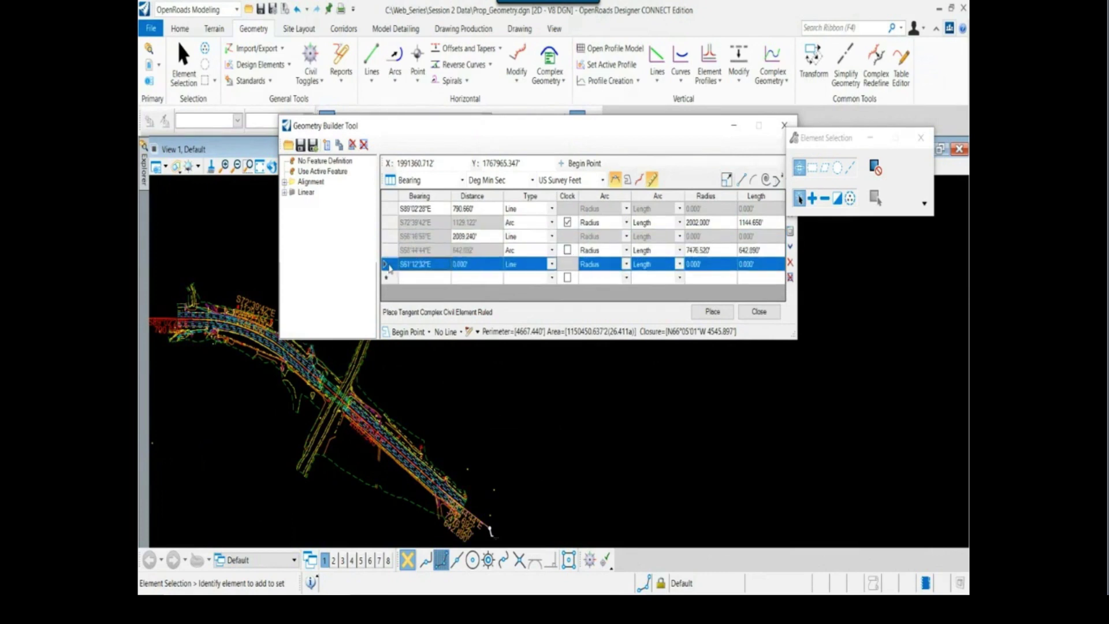
key(Delete)
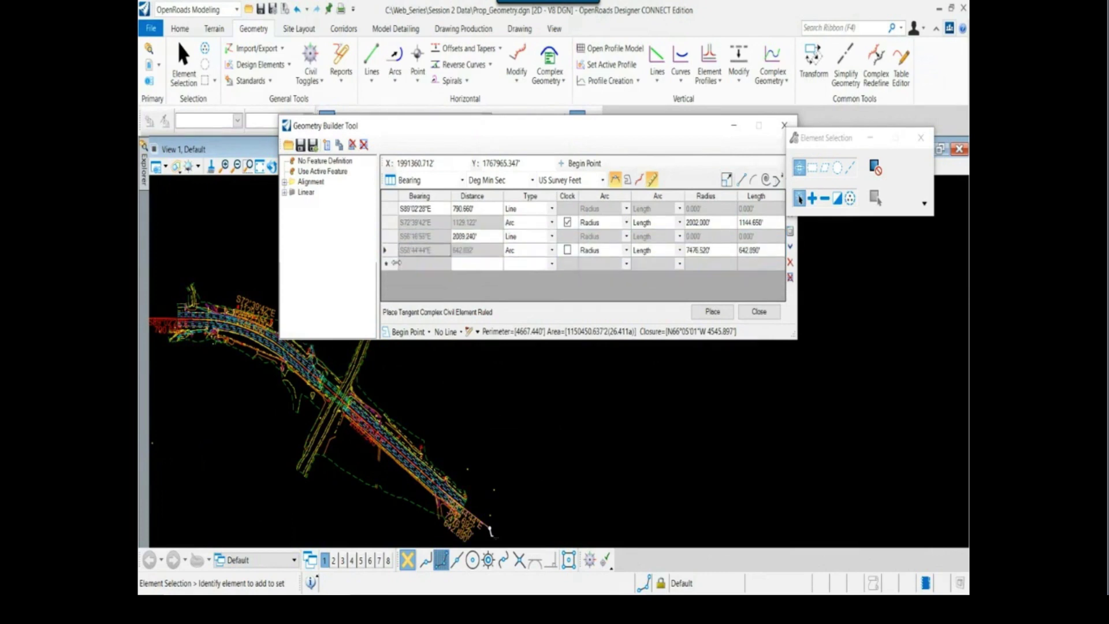
Highlight the remaining elements one by one, working back to the first line, to check them against the corridor.
click(390, 257)
click(391, 238)
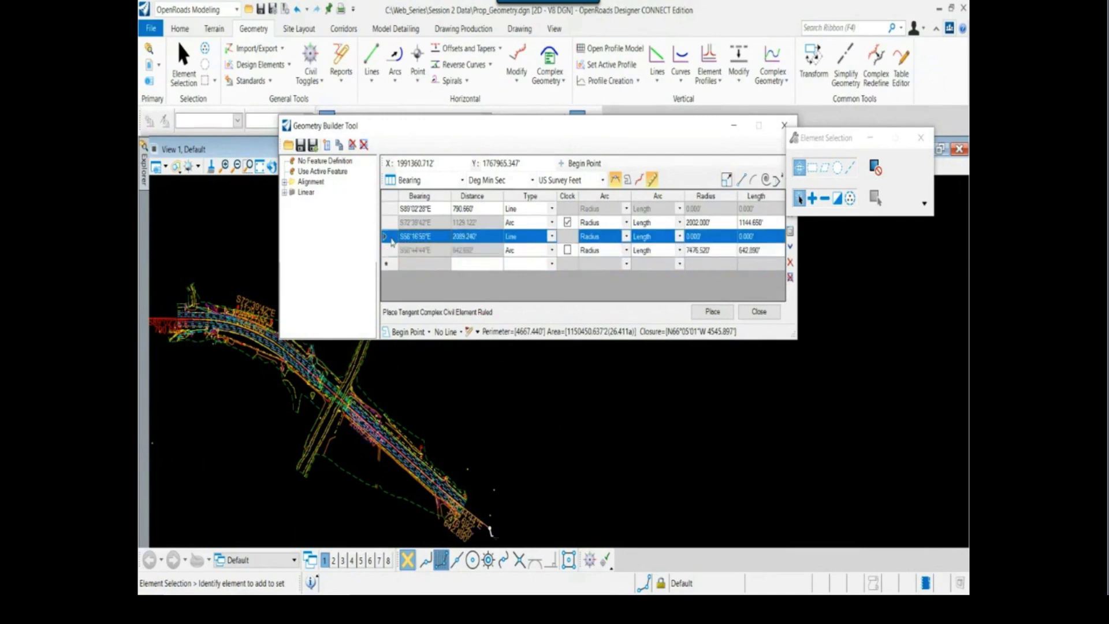
click(391, 223)
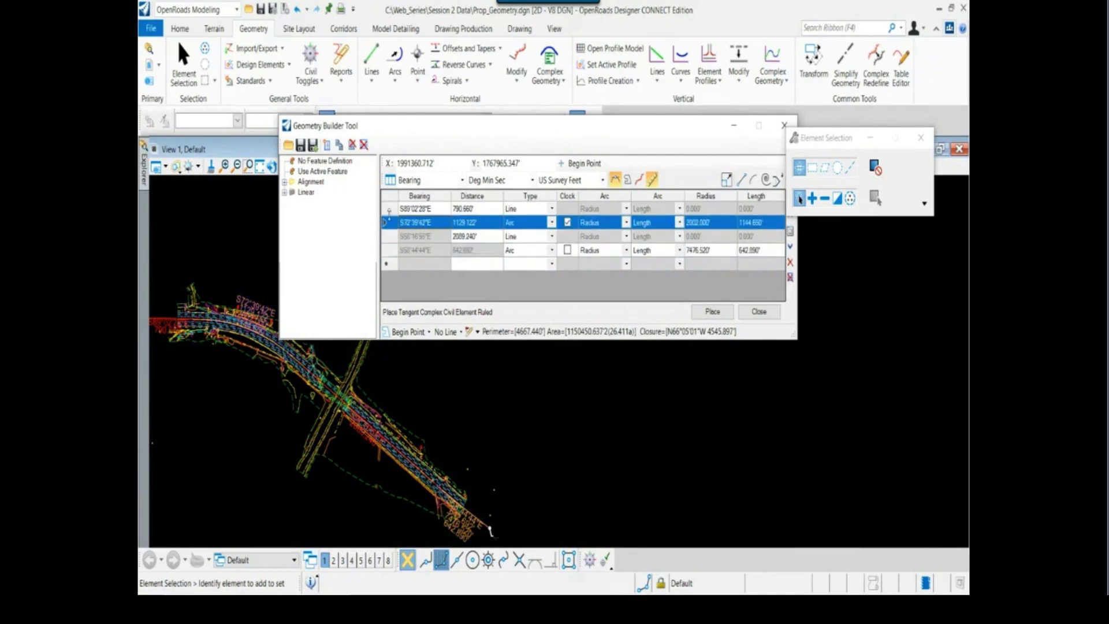
click(390, 212)
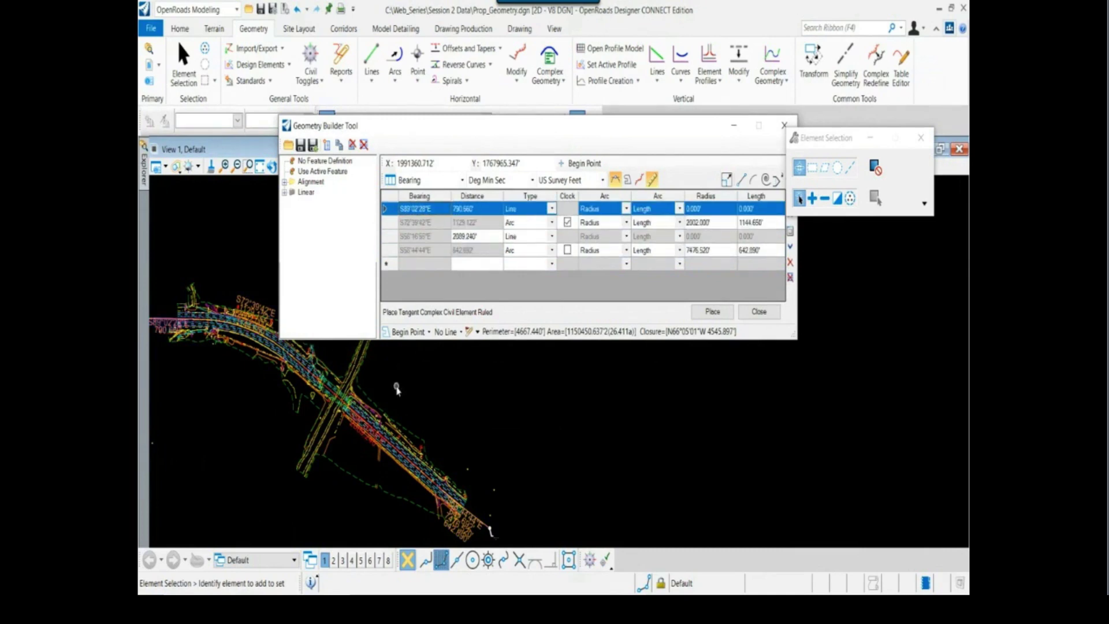
Place the completed line and arc sequence in the drawing as a tangent complex element.
scroll(398, 387, down, 1)
middle_drag(398, 387, 412, 398)
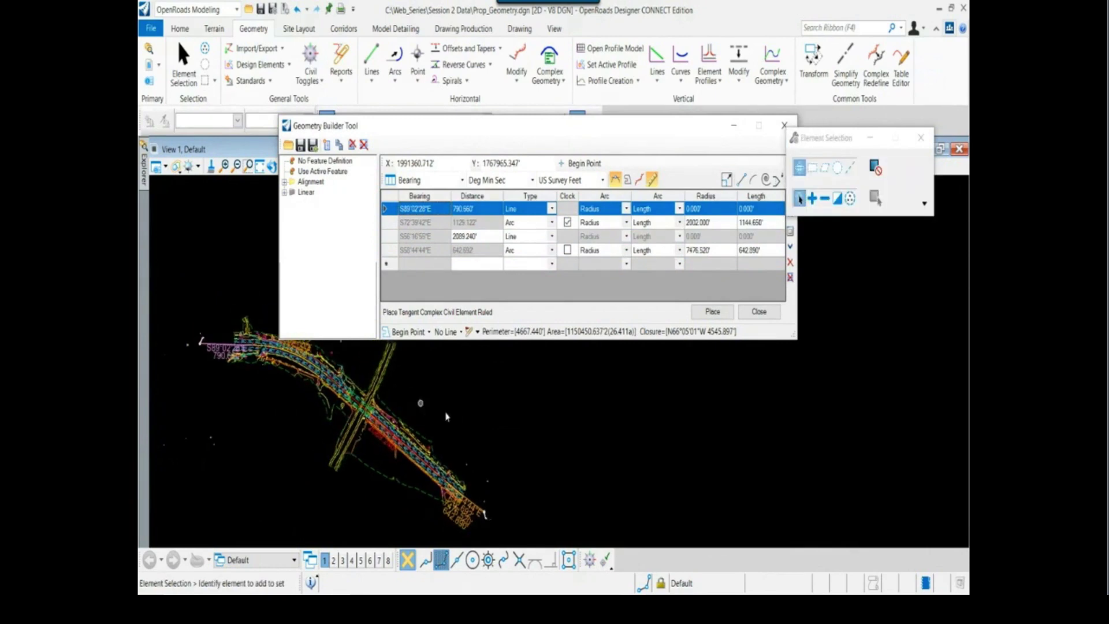
click(713, 313)
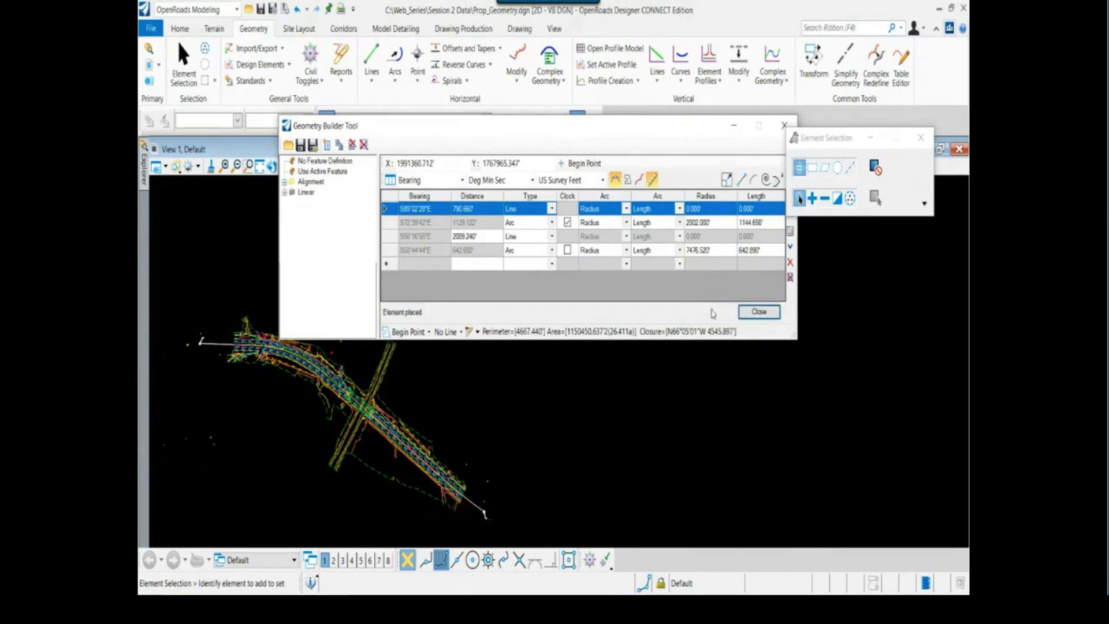
Select the placed centerline and examine its first line's bearing and distance labels up close.
click(486, 504)
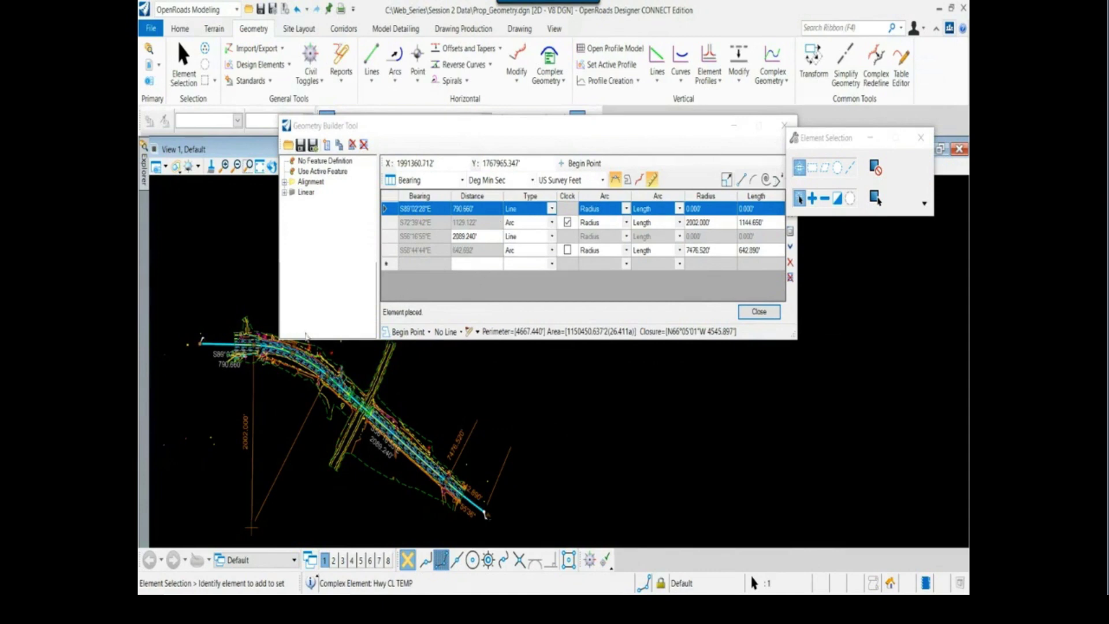
click(229, 336)
scroll(229, 346, up, 4)
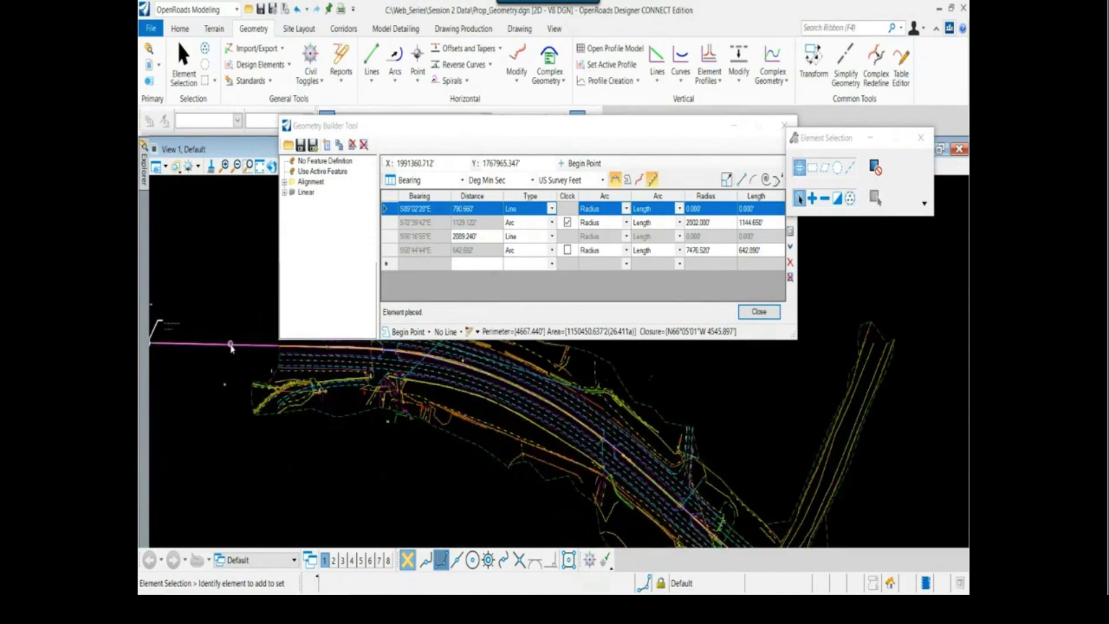
click(230, 345)
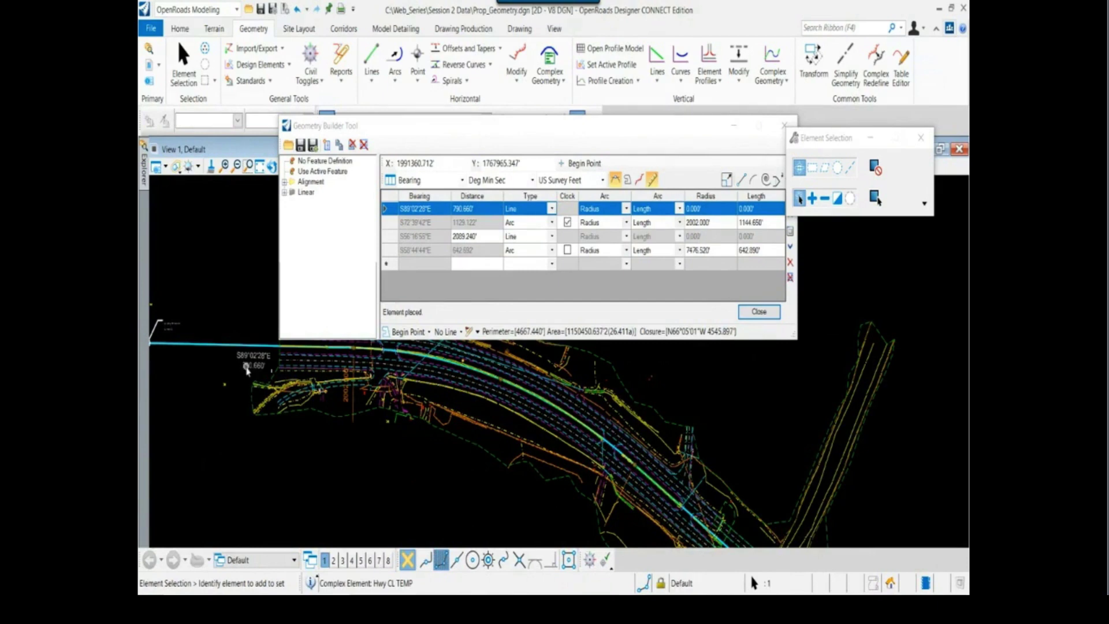
Deselect the centerline and close the Geometry Builder Tool without saving its changes to file.
scroll(253, 395, down, 2)
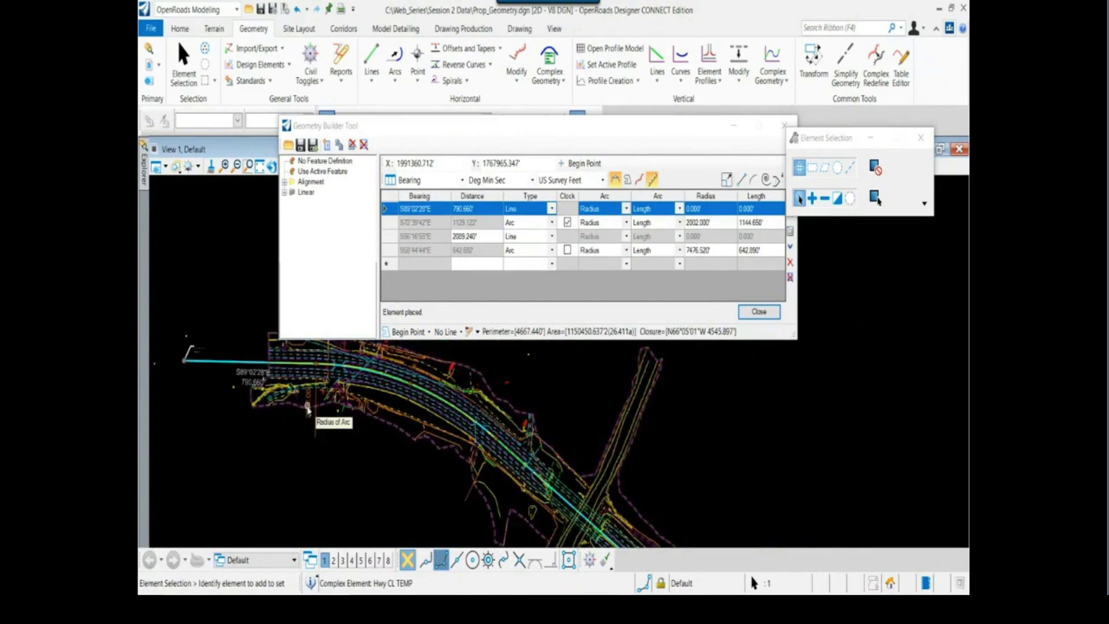
click(348, 457)
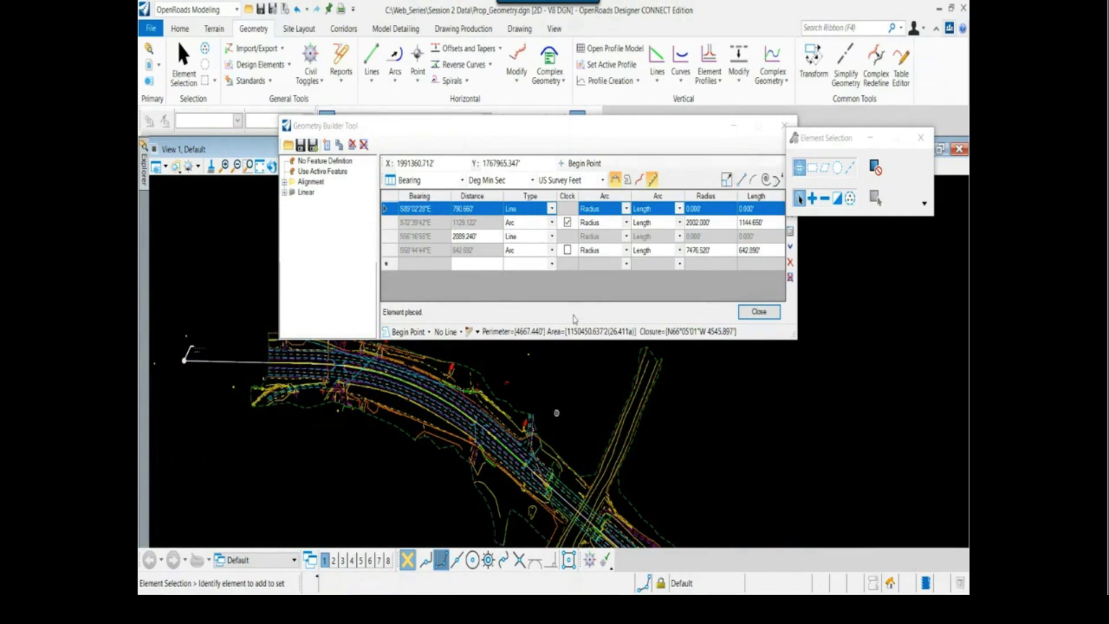
click(784, 126)
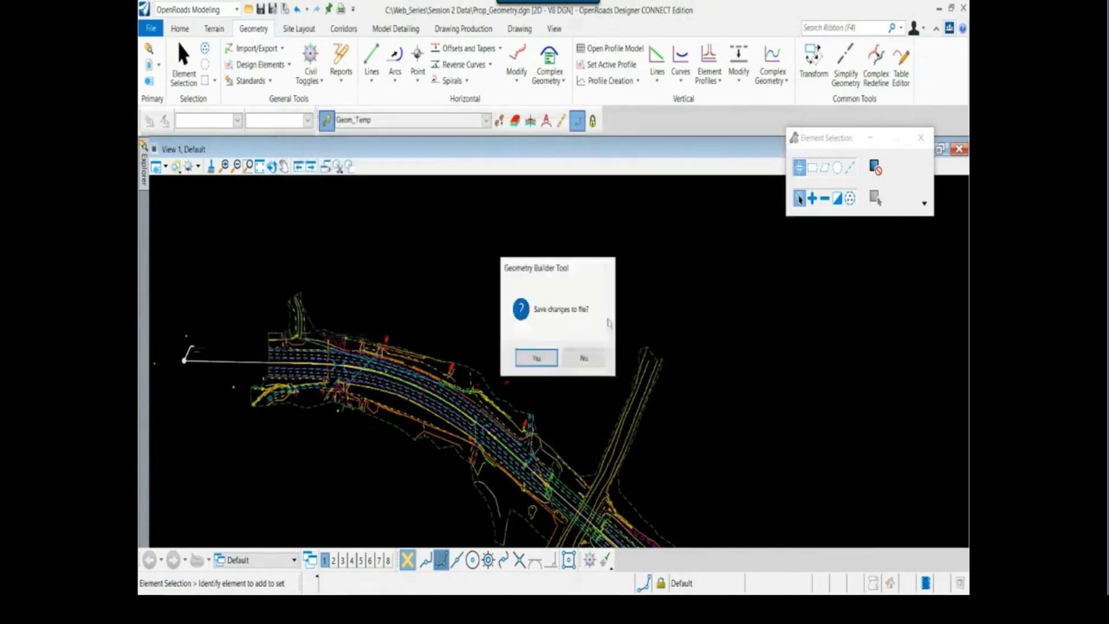
click(581, 357)
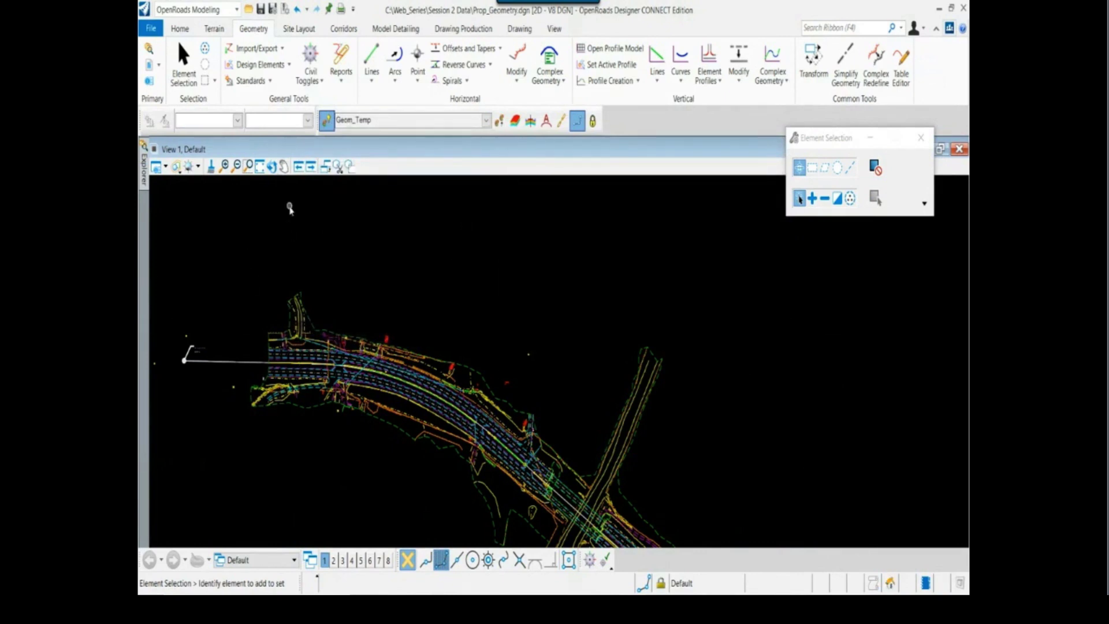
scroll(235, 353, up, 2)
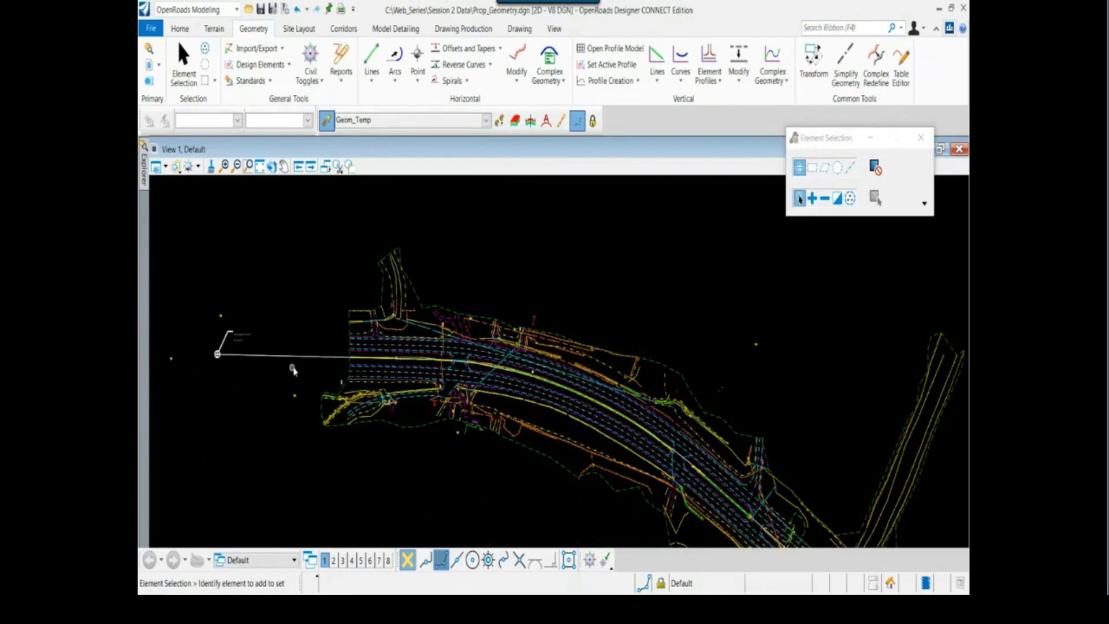
right_click(276, 372)
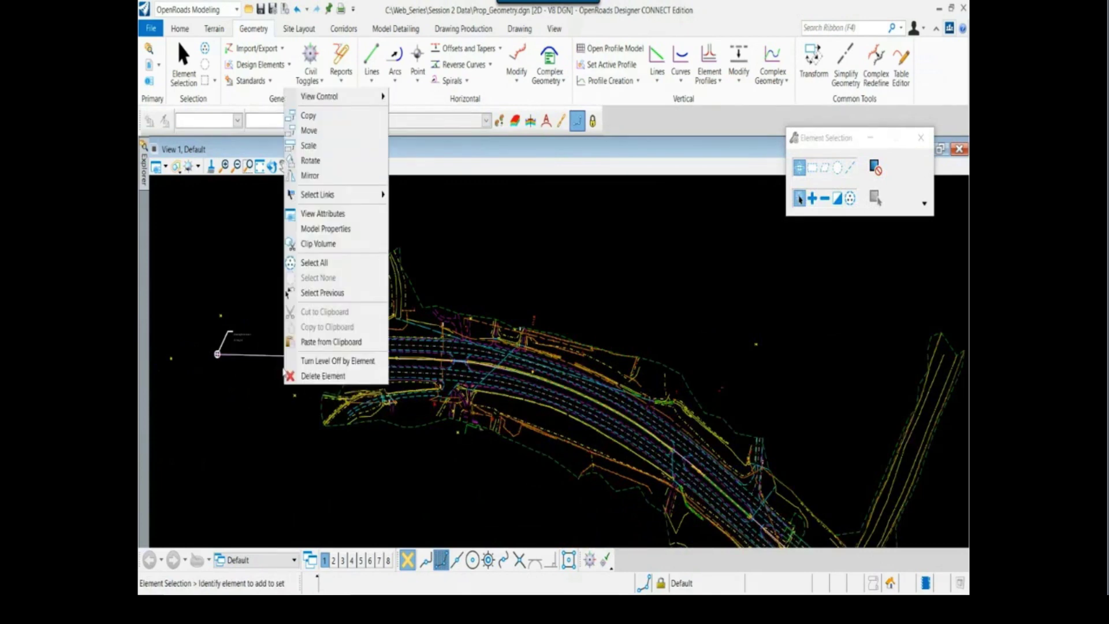
click(314, 361)
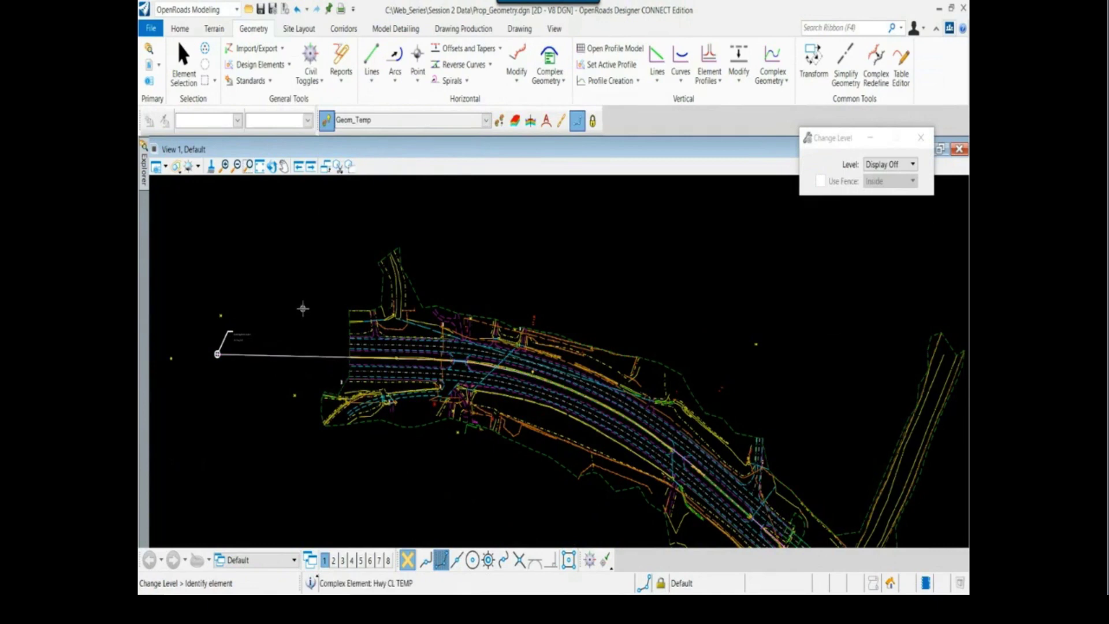
right_click(302, 309)
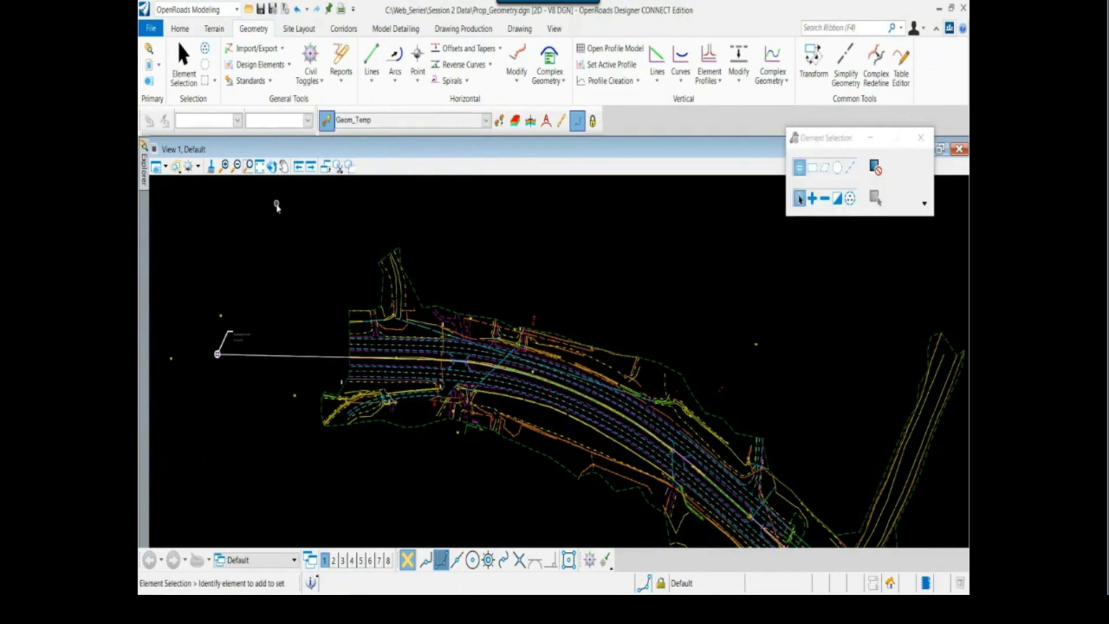
Open the level display settings for View 1 and make Bridge_Abutment the active level.
click(179, 28)
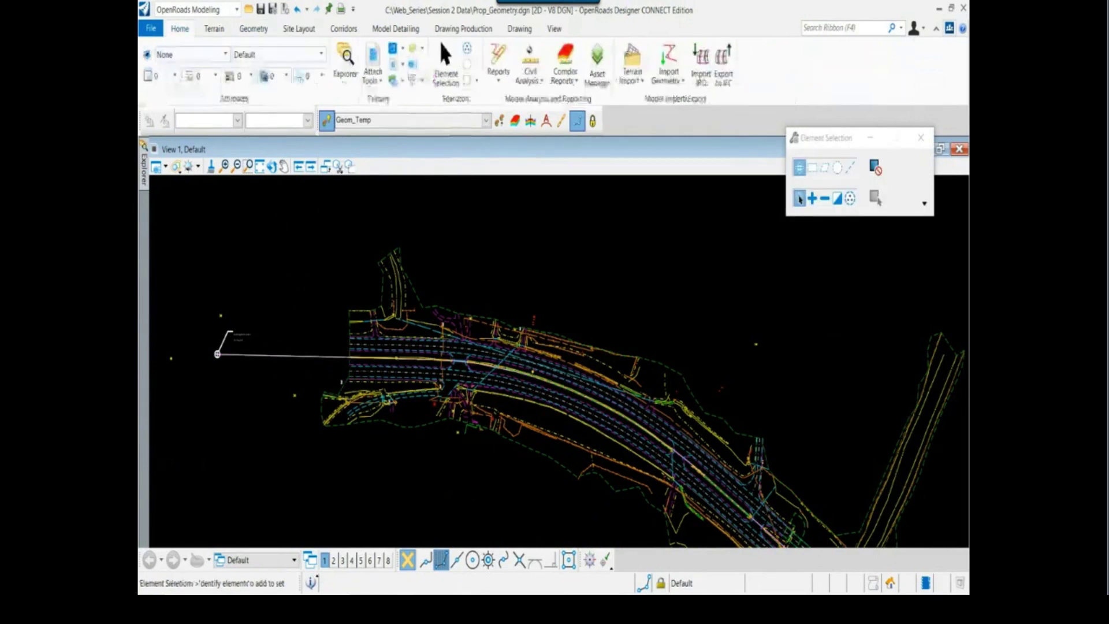
click(321, 55)
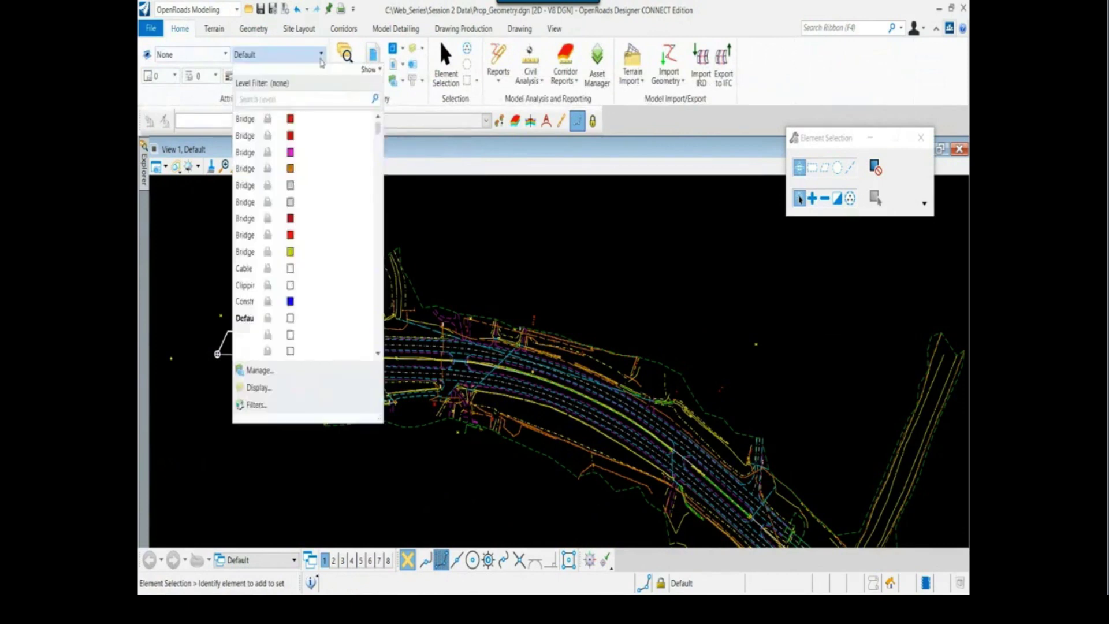
click(271, 388)
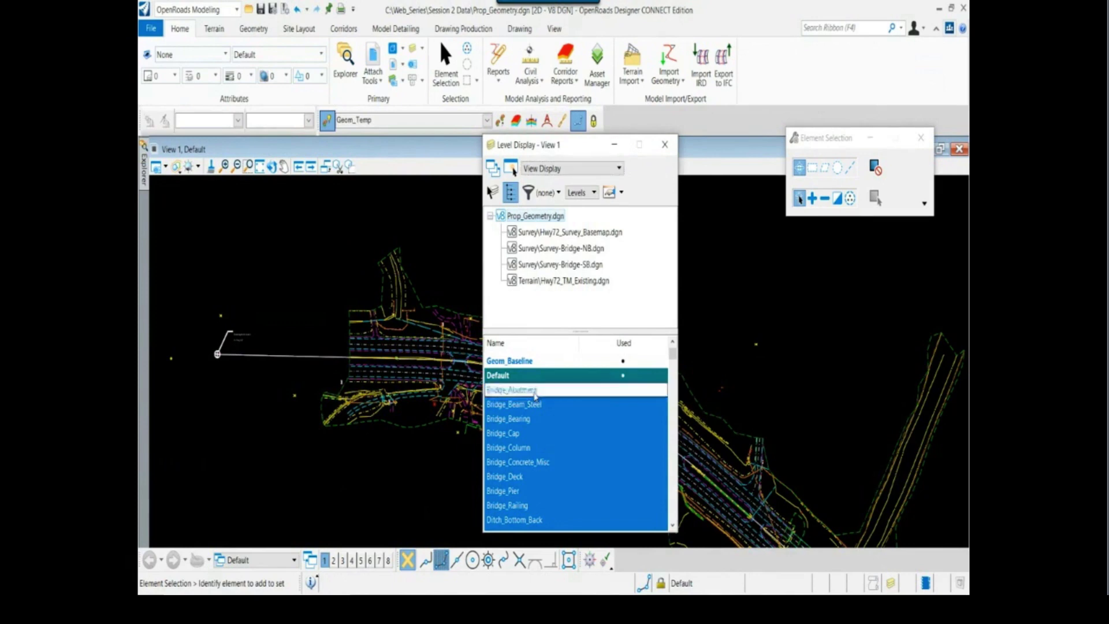
double_click(535, 392)
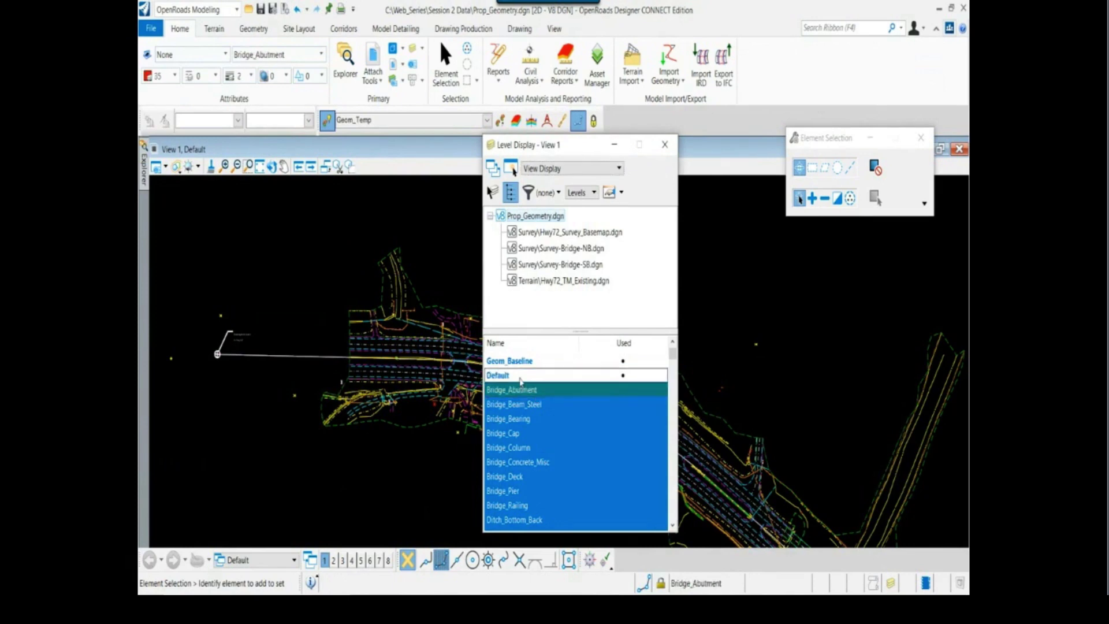
Look through the drawing's level list and turn off the display of the Geom_Baseline level.
scroll(577, 407, down, 1)
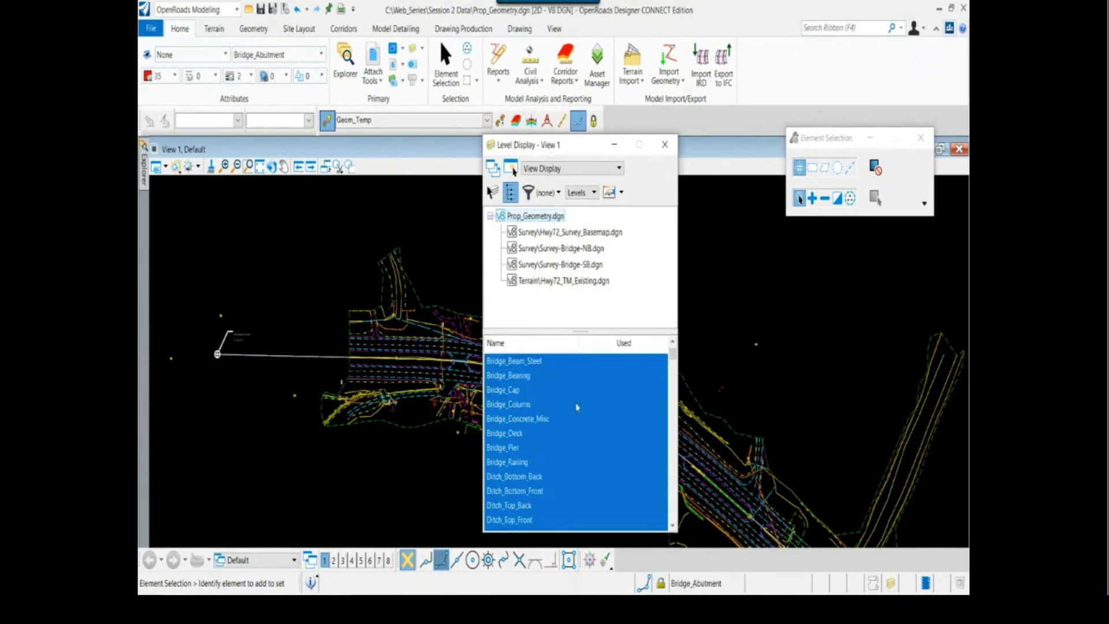
scroll(580, 422, down, 8)
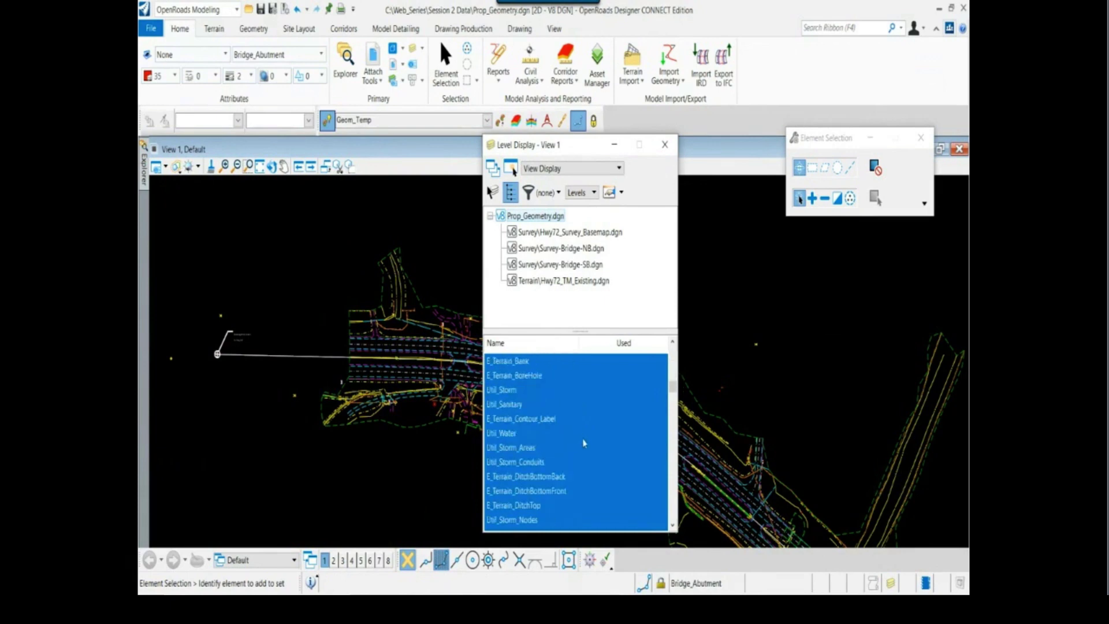
scroll(584, 443, down, 5)
scroll(595, 439, down, 6)
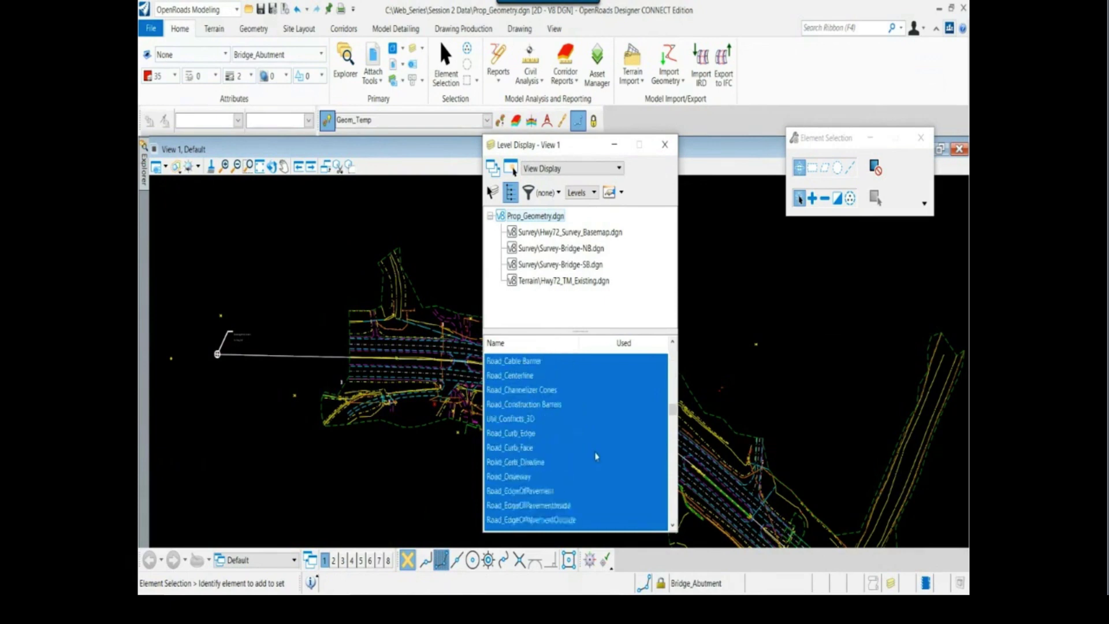
scroll(595, 427, down, 6)
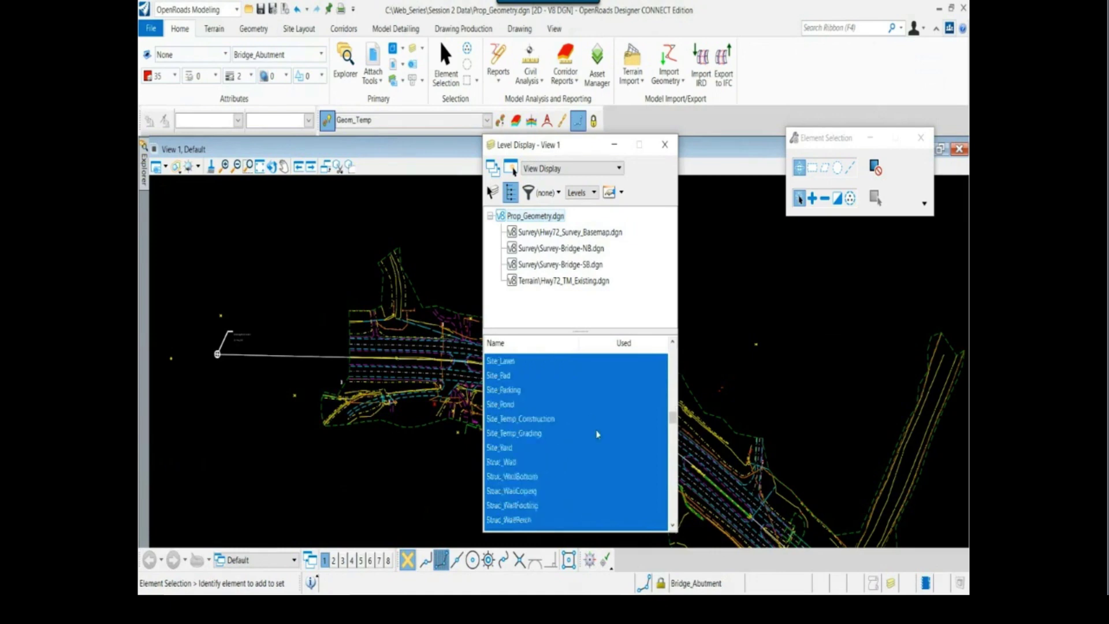
drag(671, 436, 670, 351)
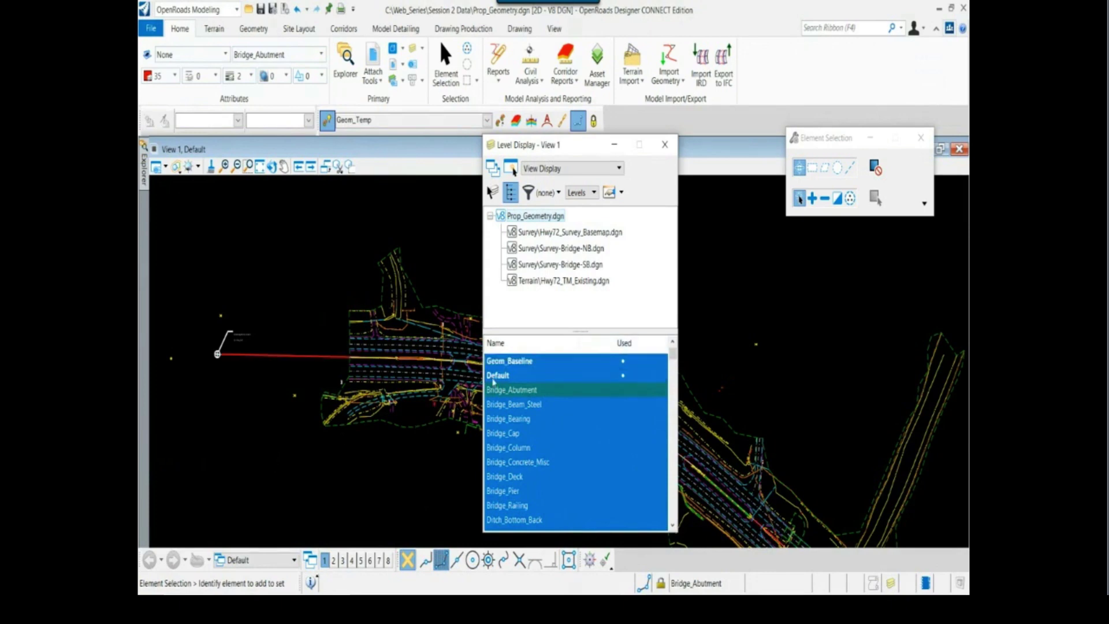
click(498, 361)
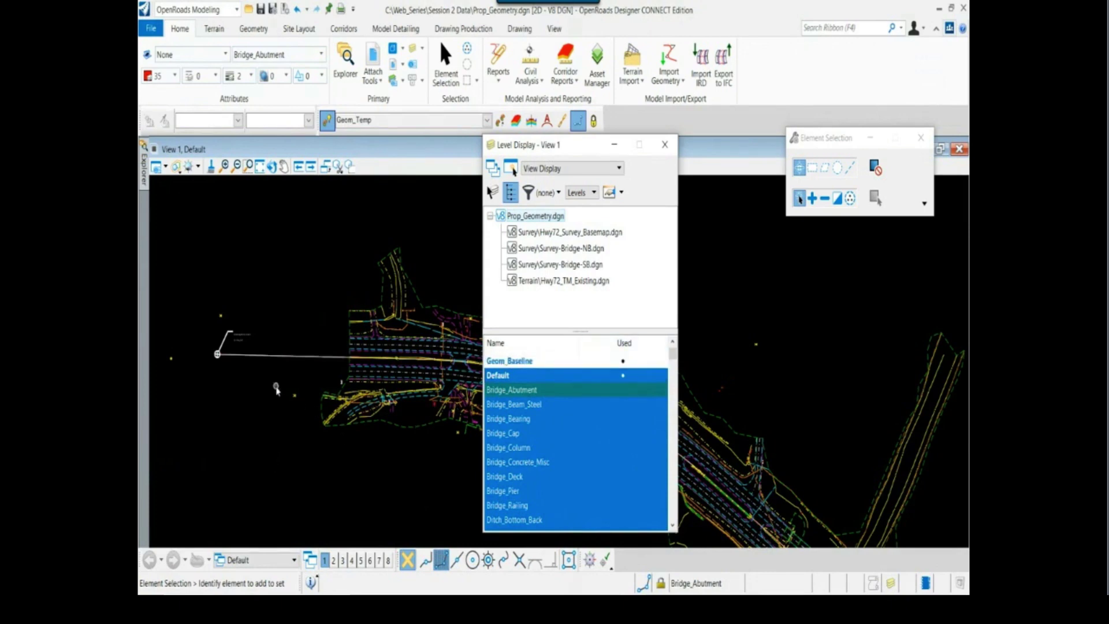
Delete the temporary white Hwy CL TEMP complex element from the drawing.
right_click(277, 390)
click(308, 395)
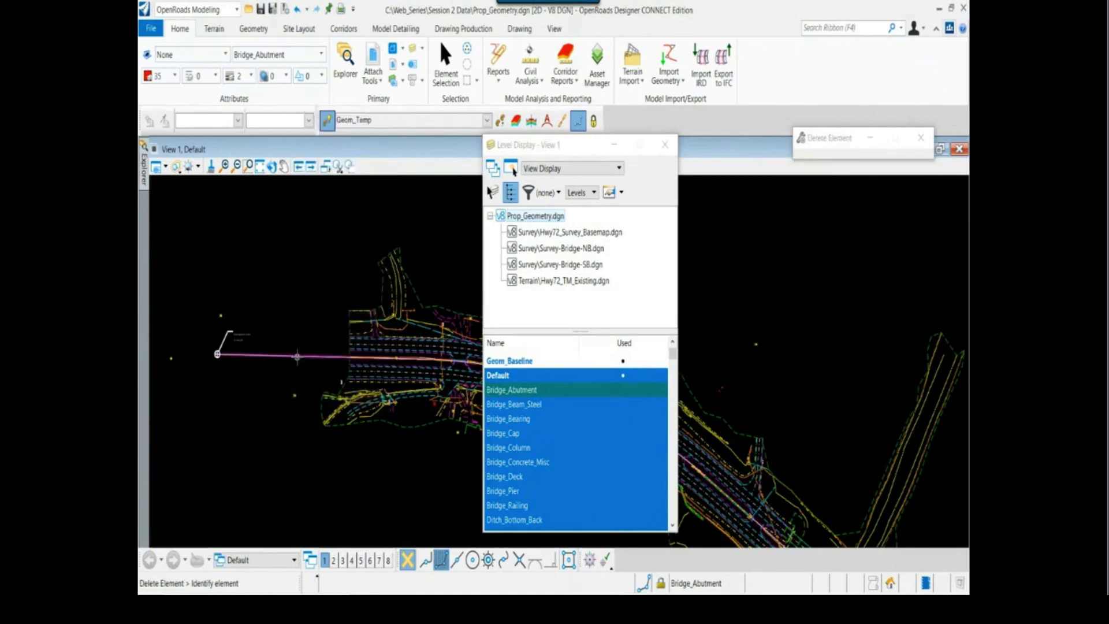
click(289, 355)
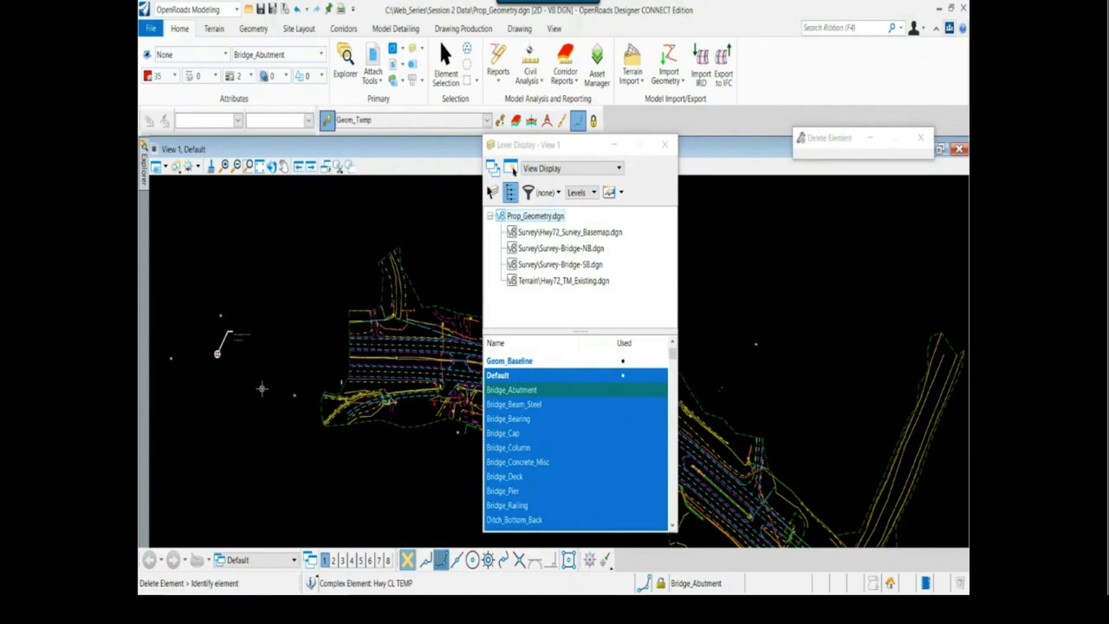
key(Escape)
Turn the Geom_Baseline level back on, make Default the active level and close the level display settings.
click(503, 363)
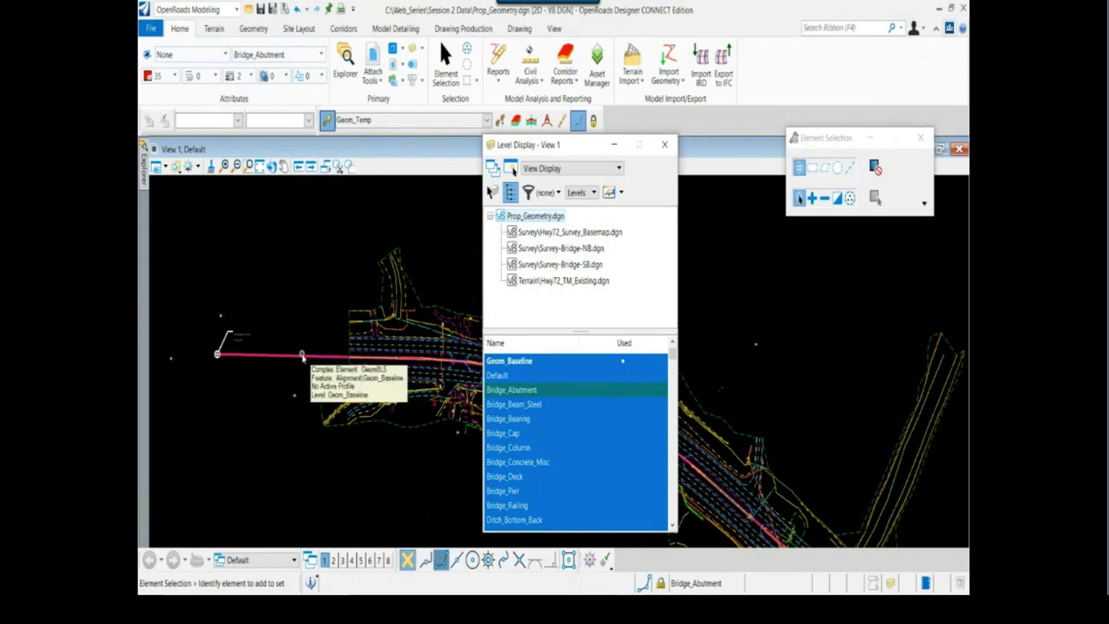
double_click(503, 376)
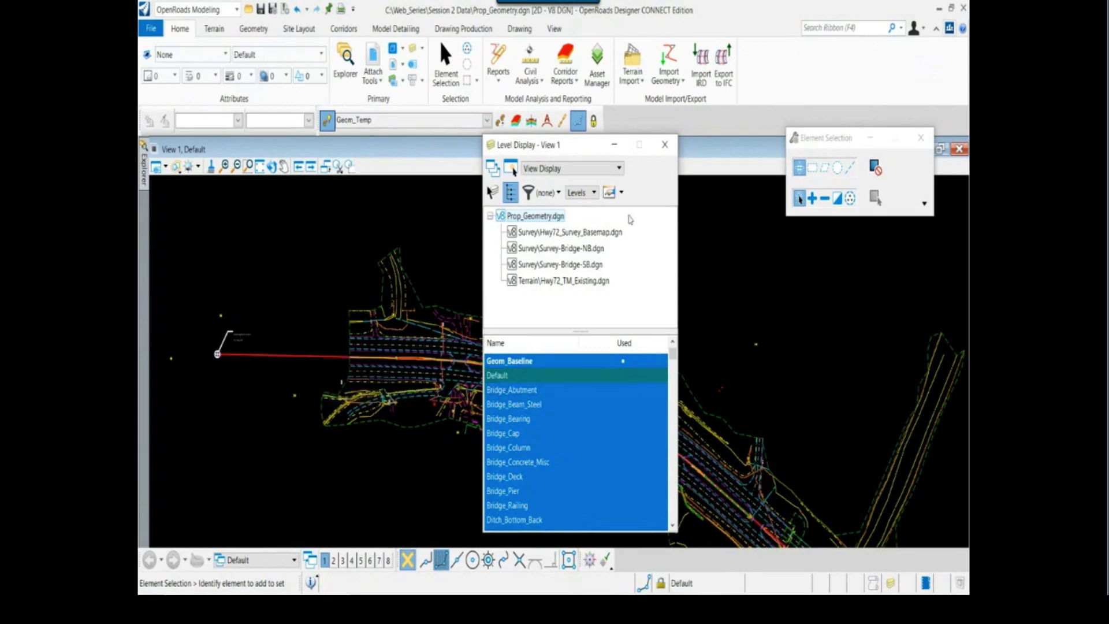
click(664, 145)
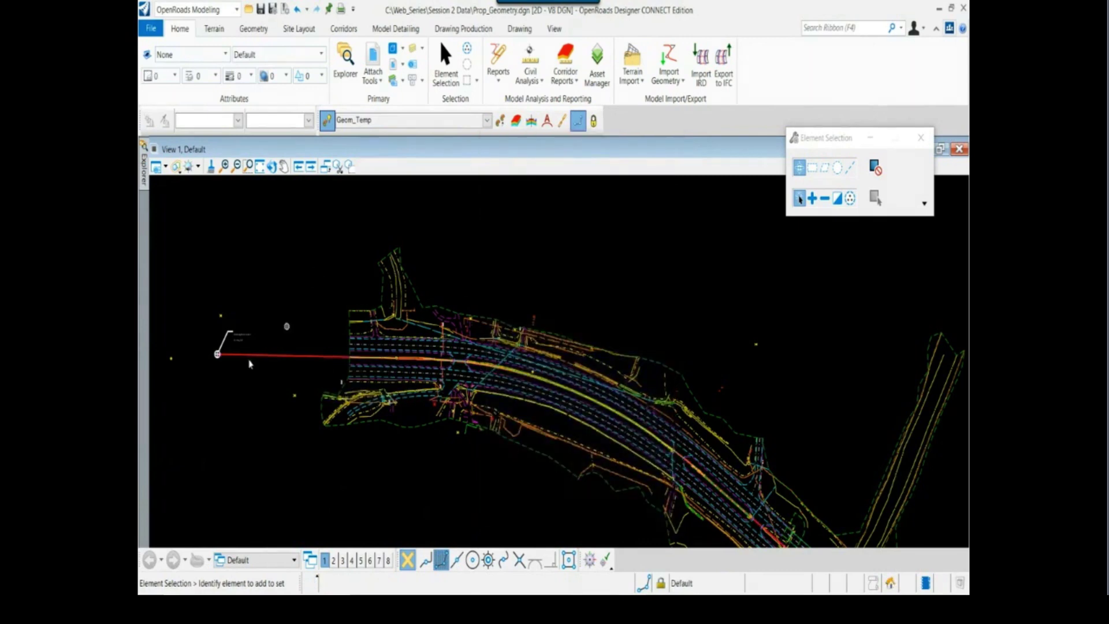
Annotate the placed red centerline with the element annotation command.
scroll(250, 364, up, 3)
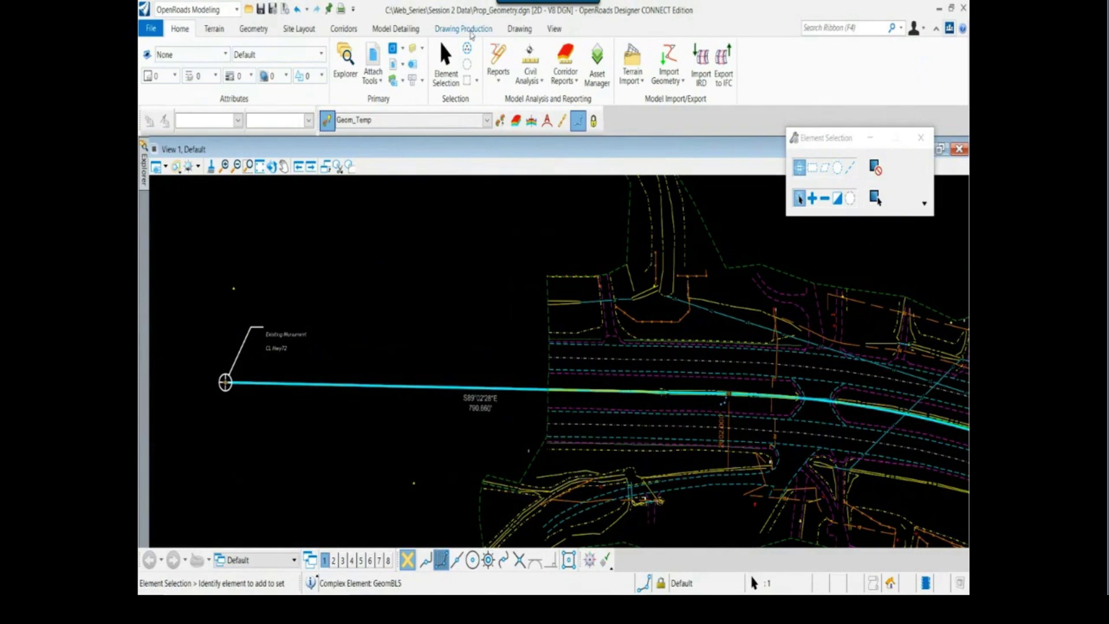
click(471, 31)
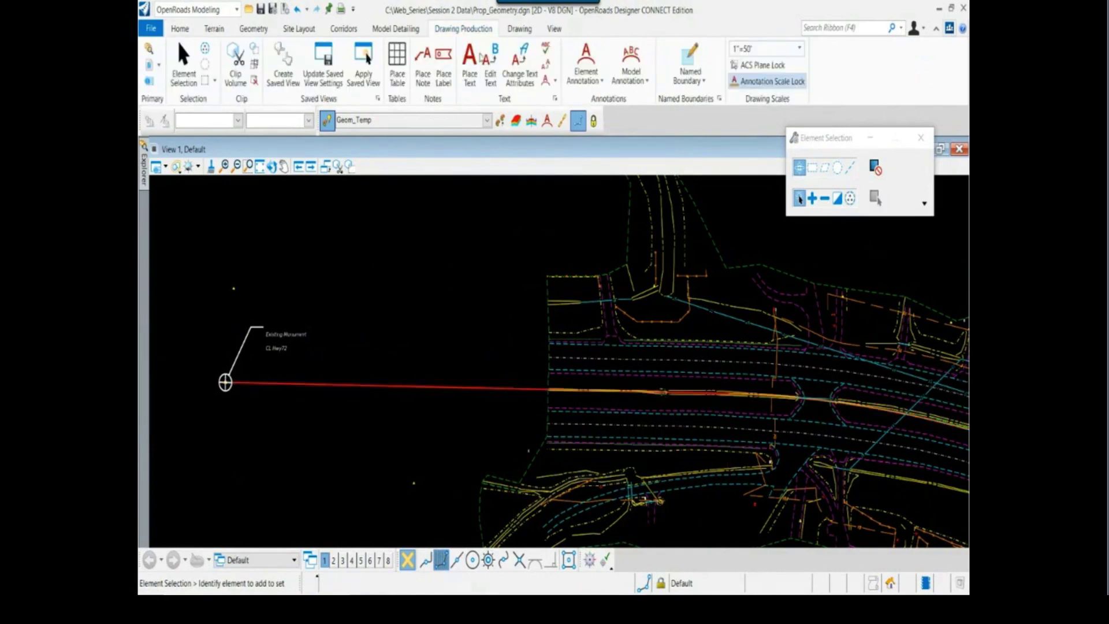
click(587, 75)
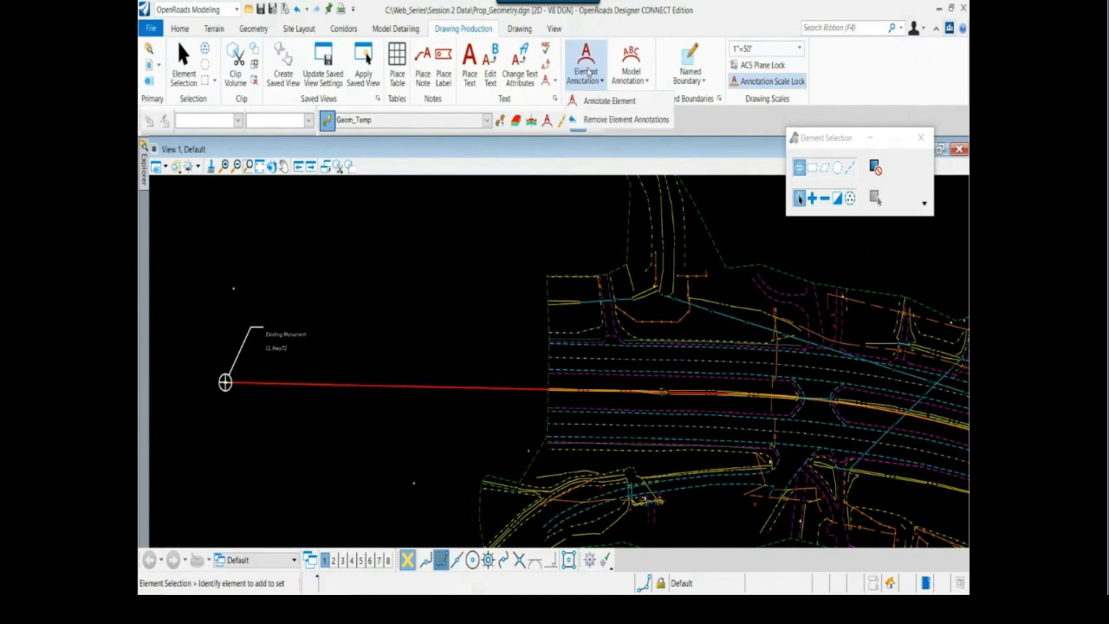
click(596, 109)
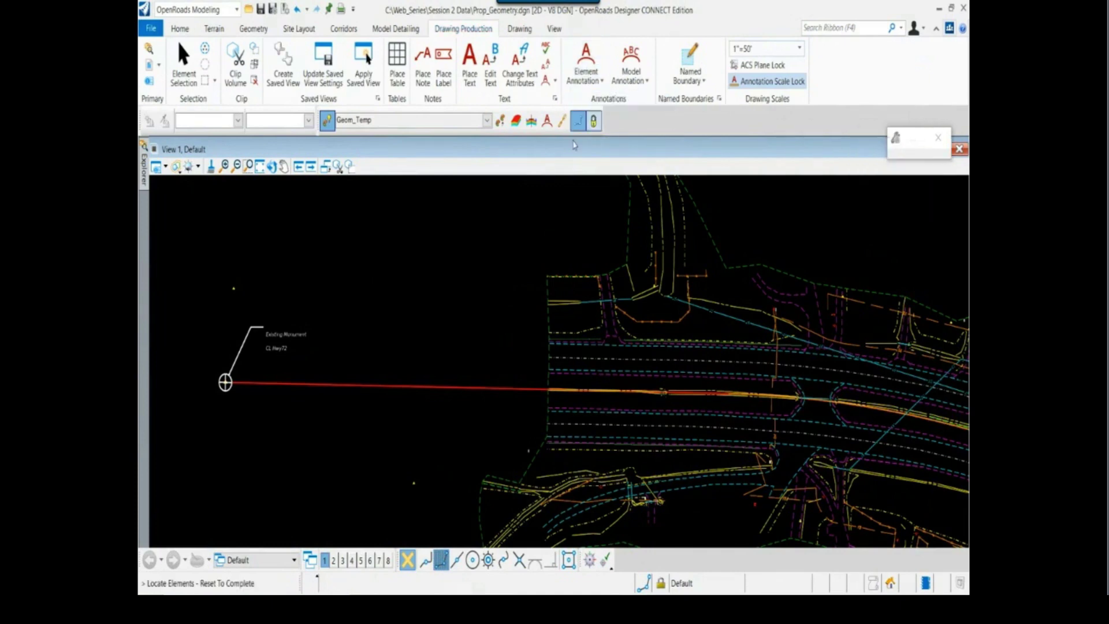
click(374, 384)
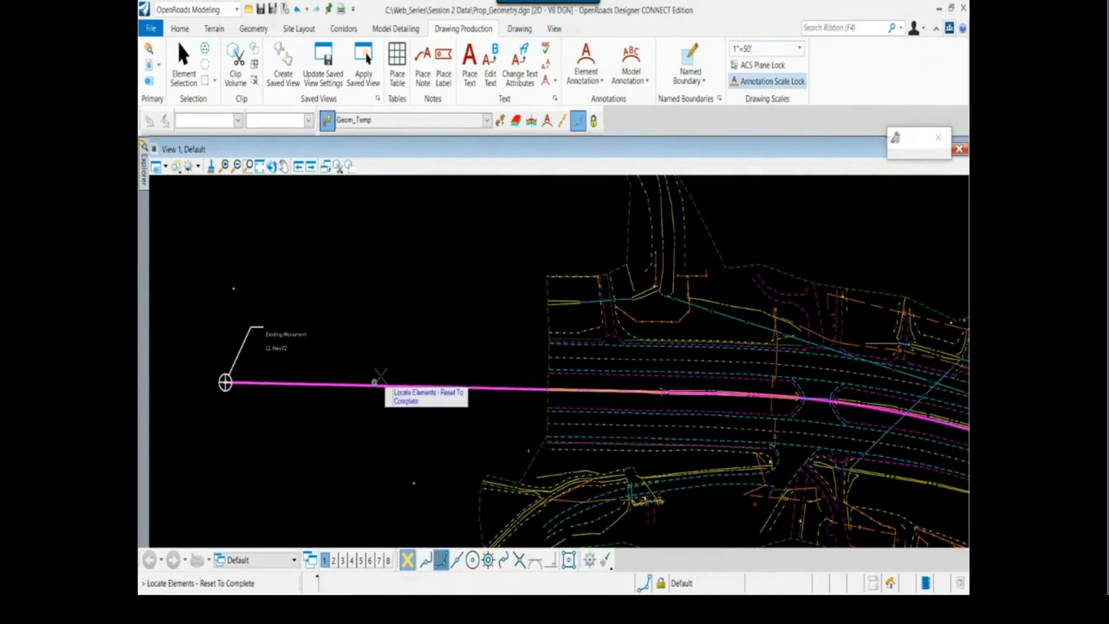
right_click(399, 304)
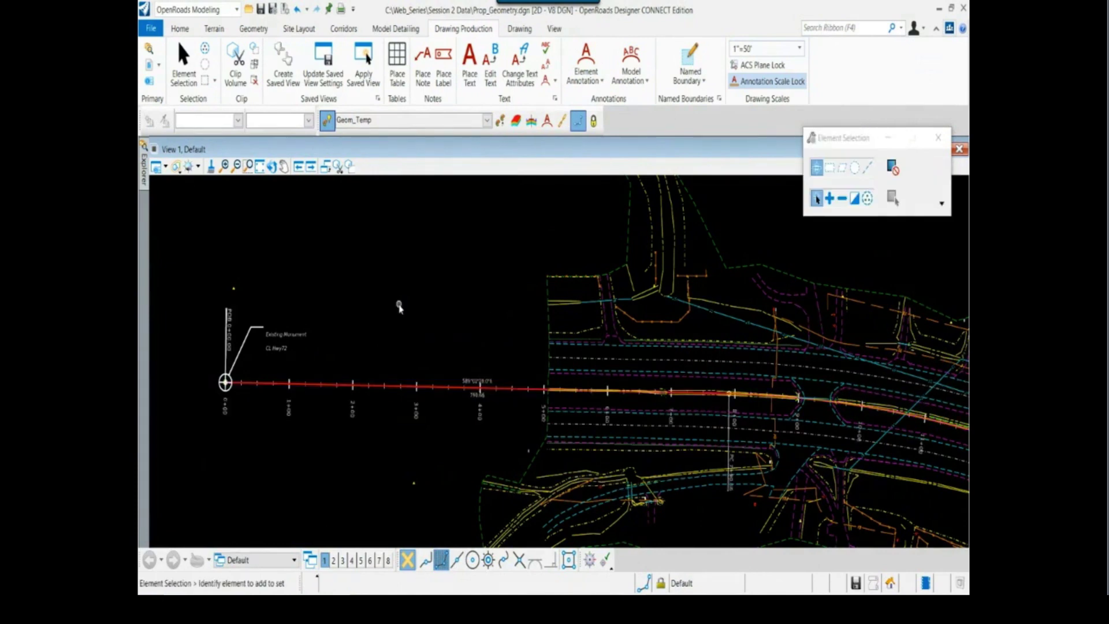
Examine the bearing, distance, PC and station labels along the centerline's first line back to the existing monument.
middle_drag(479, 417, 347, 389)
scroll(348, 397, up, 2)
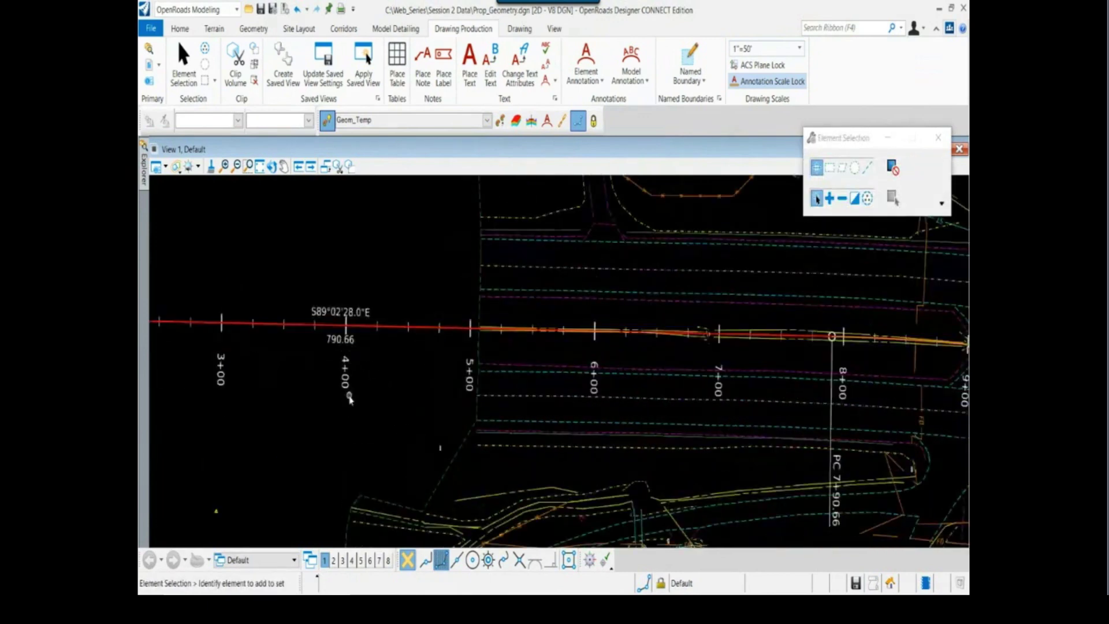
scroll(350, 397, down, 1)
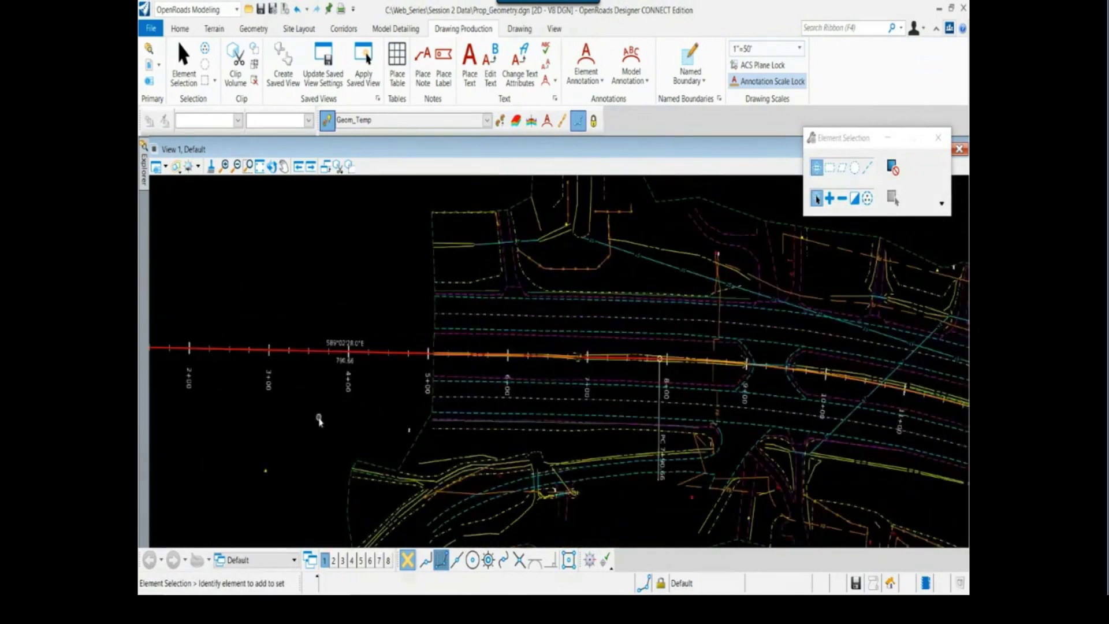
middle_drag(308, 420, 487, 429)
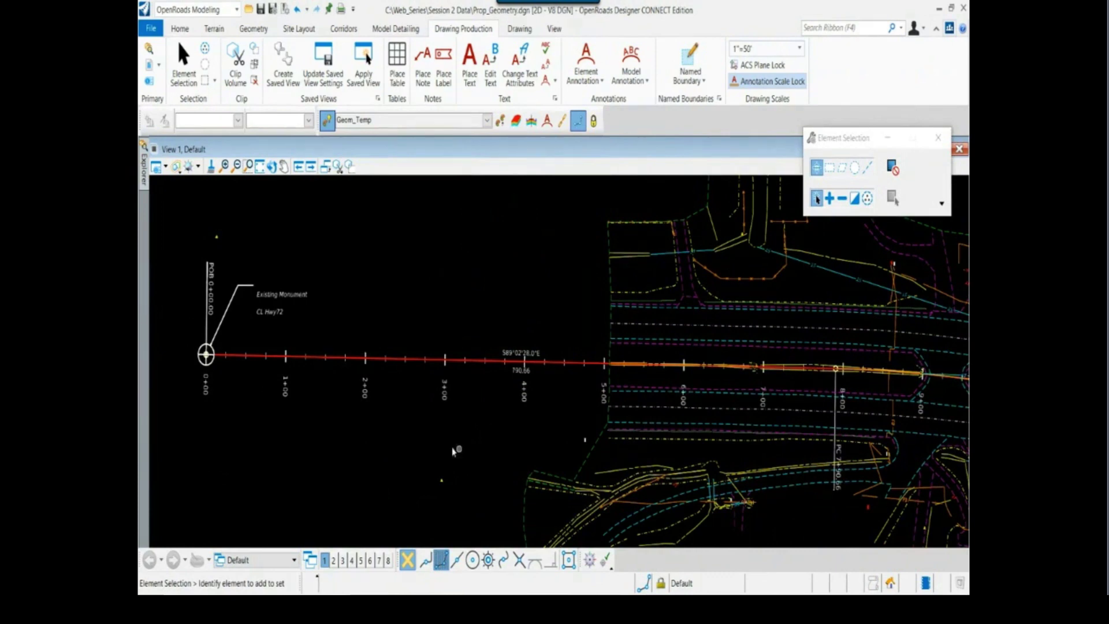
mouse_move(455, 448)
middle_down()
mouse_move(475, 460)
mouse_move(424, 448)
middle_up()
scroll(449, 455, down, 1)
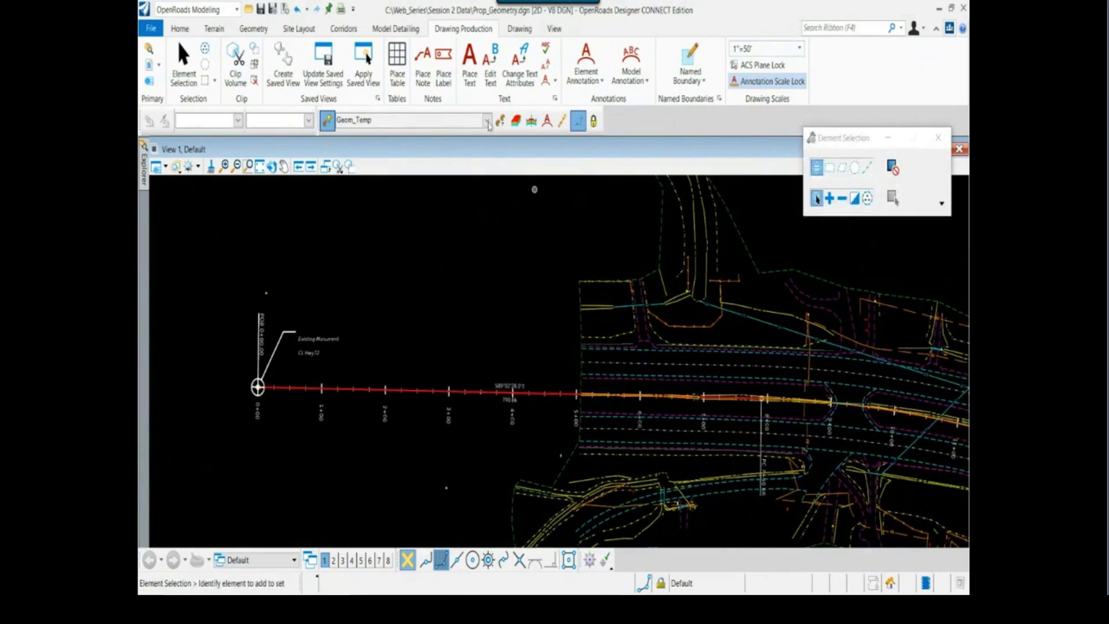
Start the Start Station command on the red centerline and lock its start distance at 0 at the existing monument.
click(254, 30)
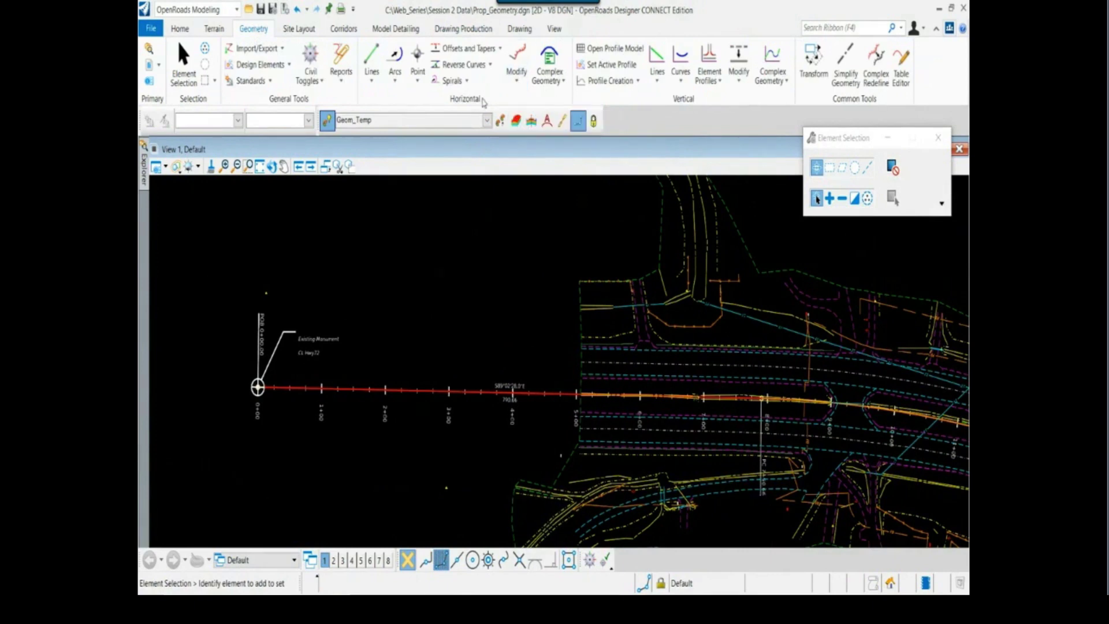
click(518, 76)
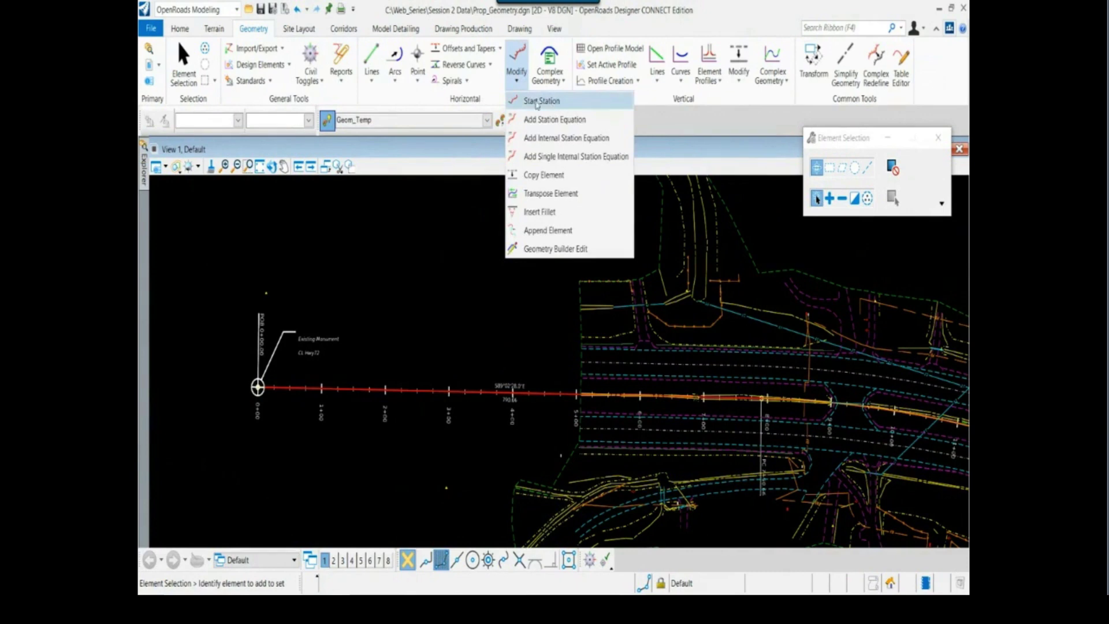
click(538, 101)
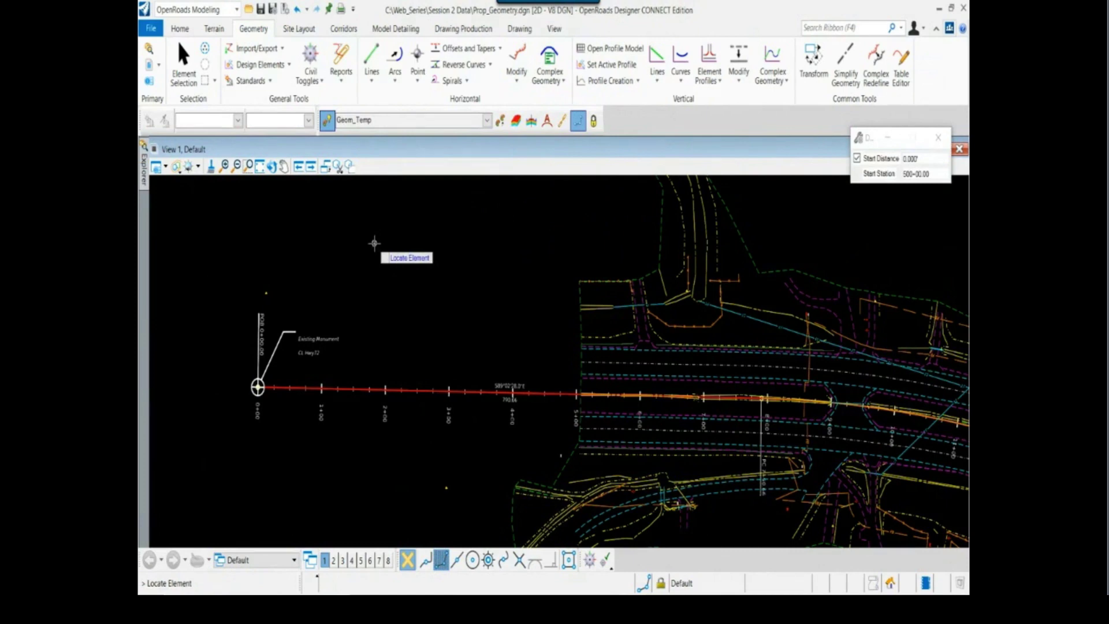
click(345, 389)
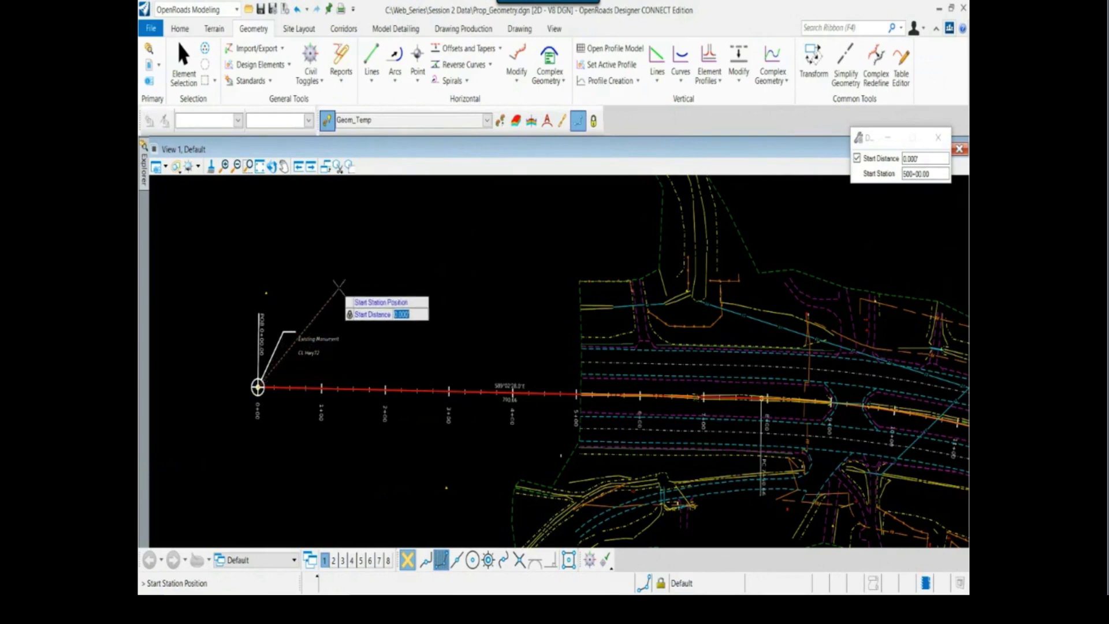
text(45)
key(BackSpace)
key(BackSpace)
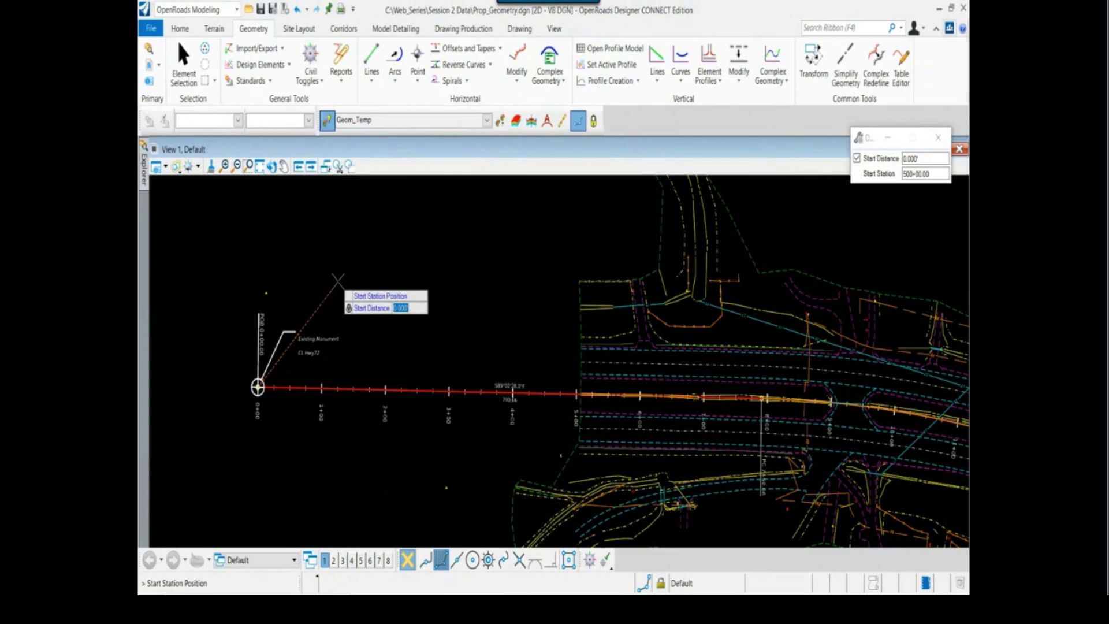
key(alt)
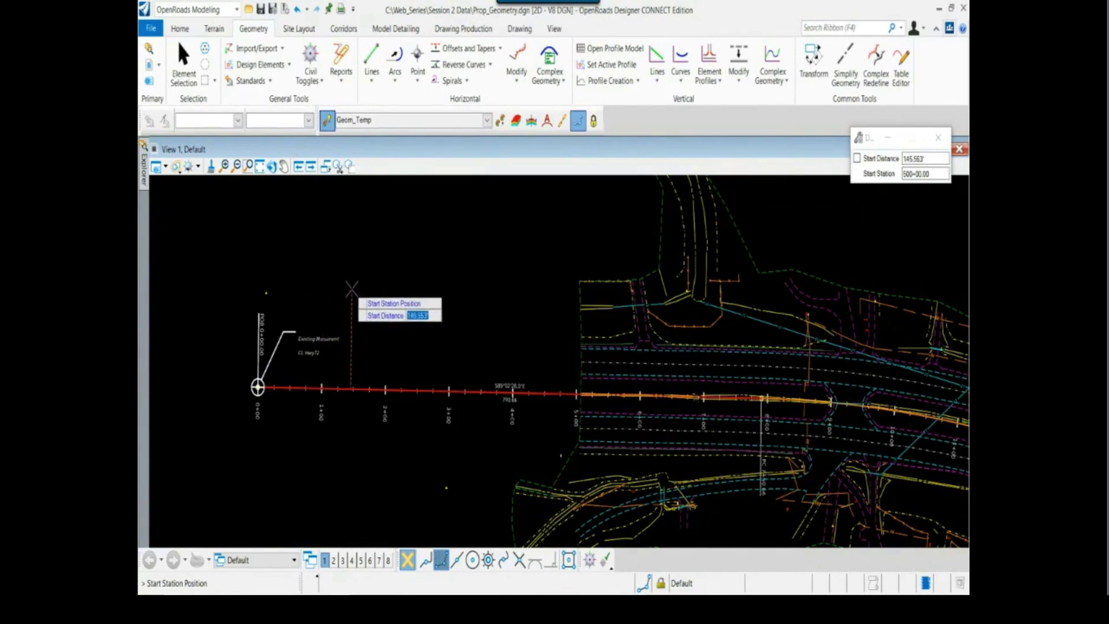
key(End)
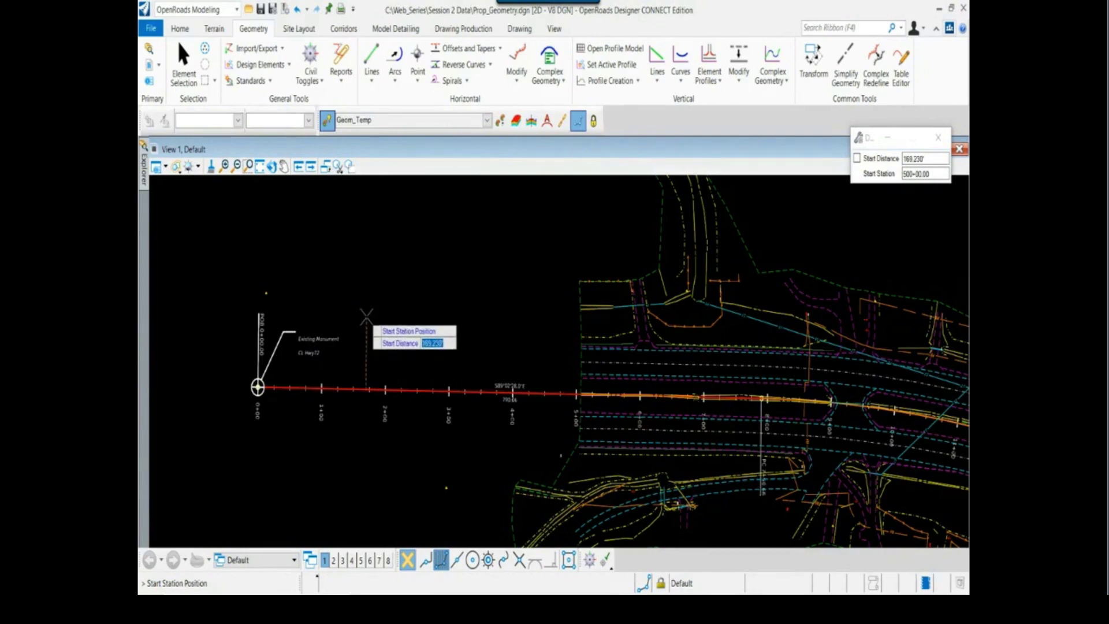
text(0)
key(Return)
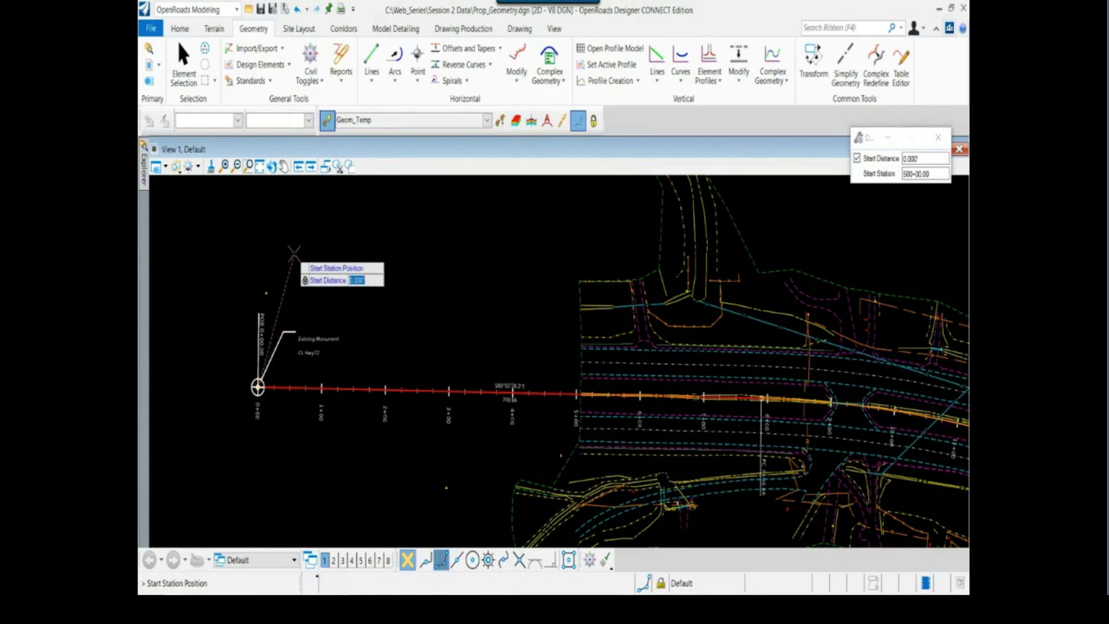
Accept the start position and set the centerline's start station to 500+00.00.
click(294, 252)
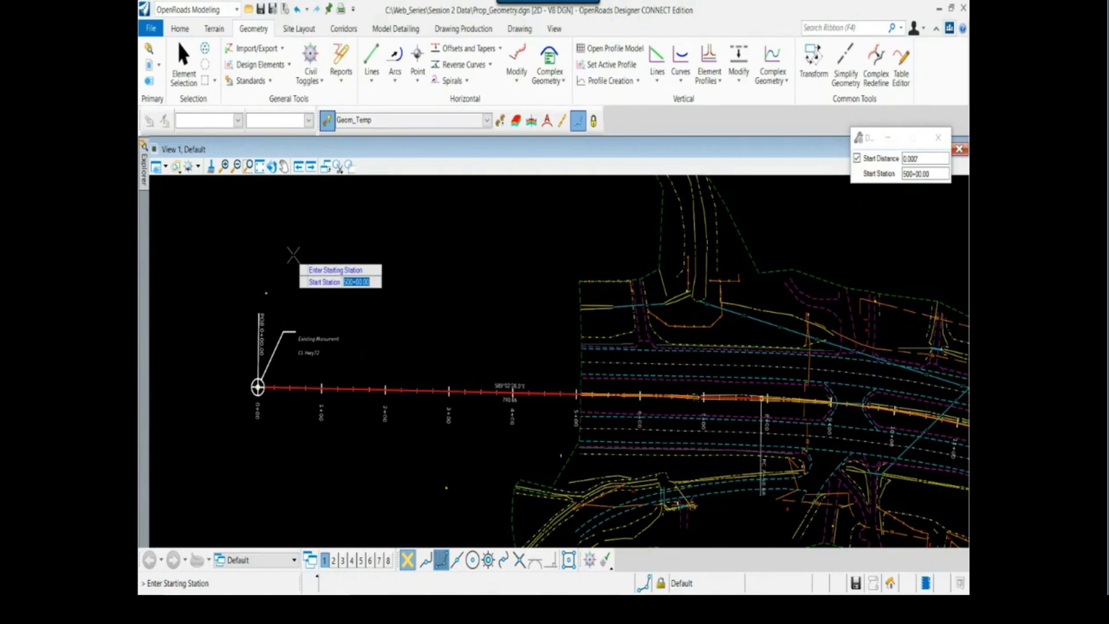
key(Return)
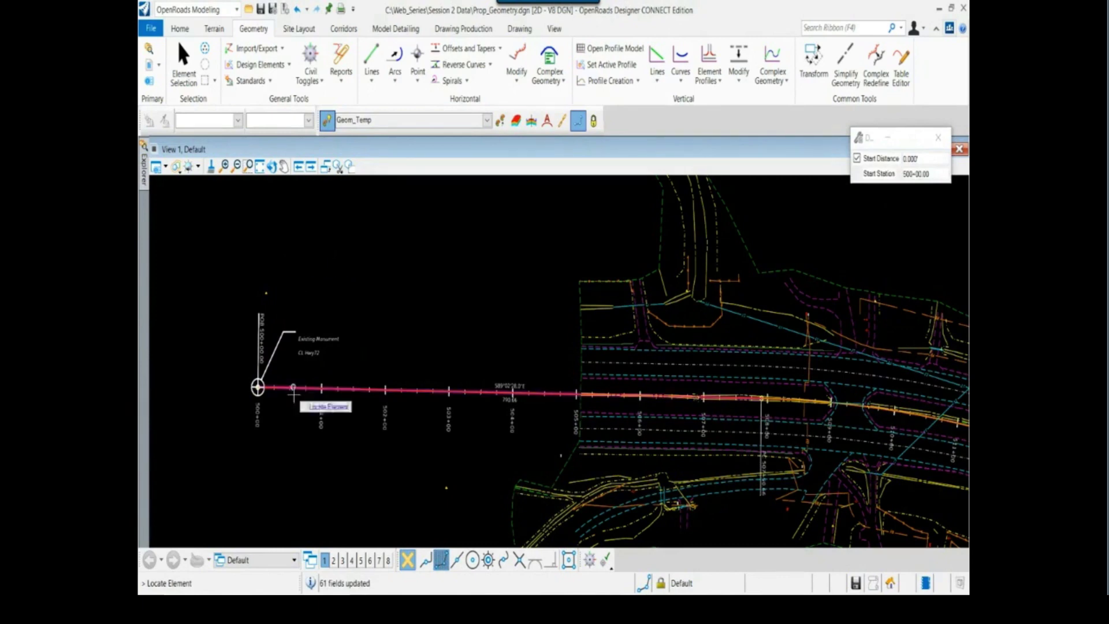
right_click(292, 442)
Examine the station labels along the centerline from the existing monument into the curve.
scroll(291, 442, up, 4)
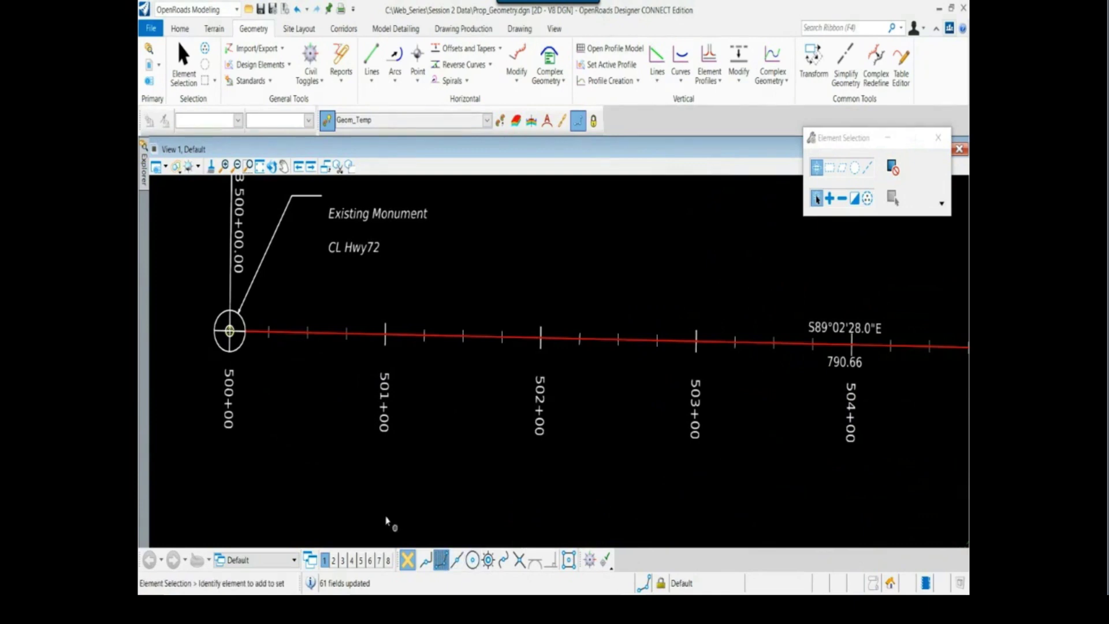
scroll(329, 464, down, 2)
scroll(294, 438, up, 2)
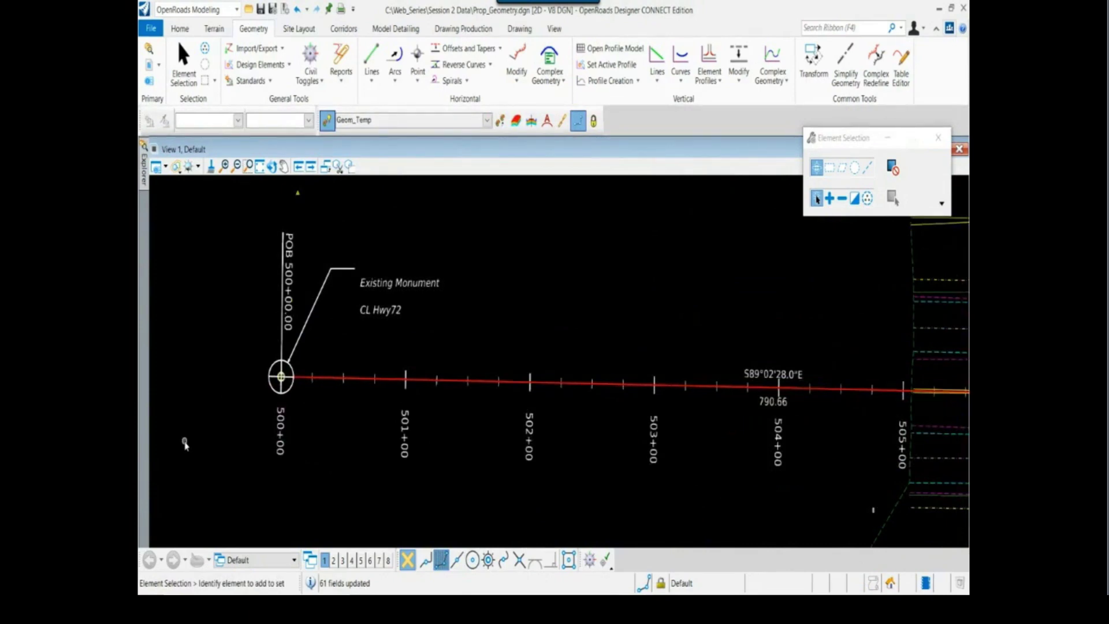
scroll(281, 379, down, 2)
scroll(367, 438, down, 2)
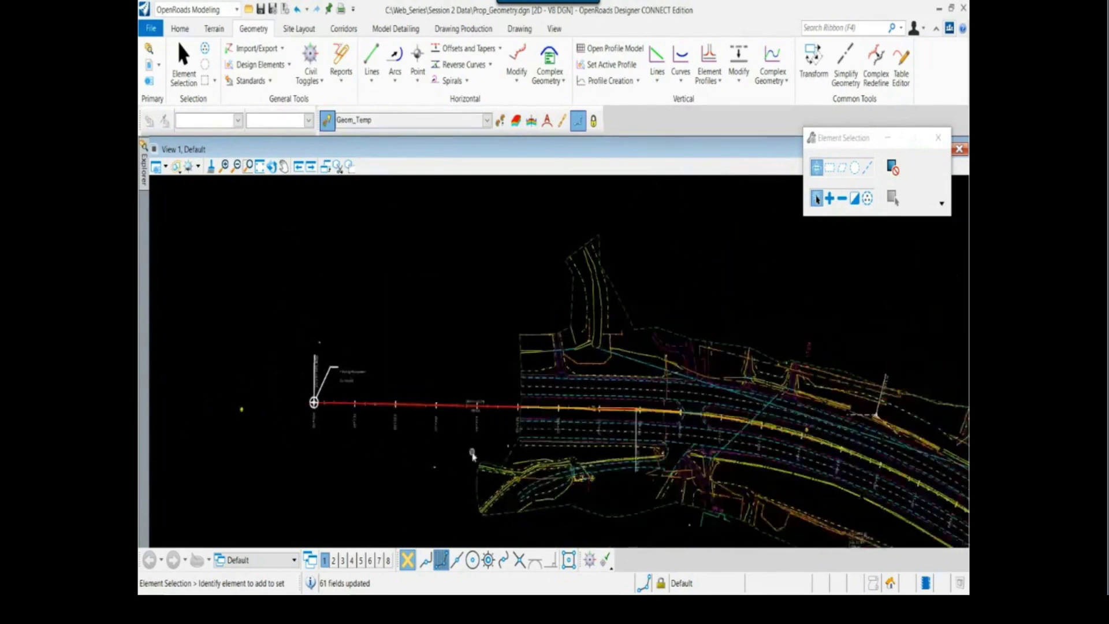
middle_drag(470, 446, 412, 455)
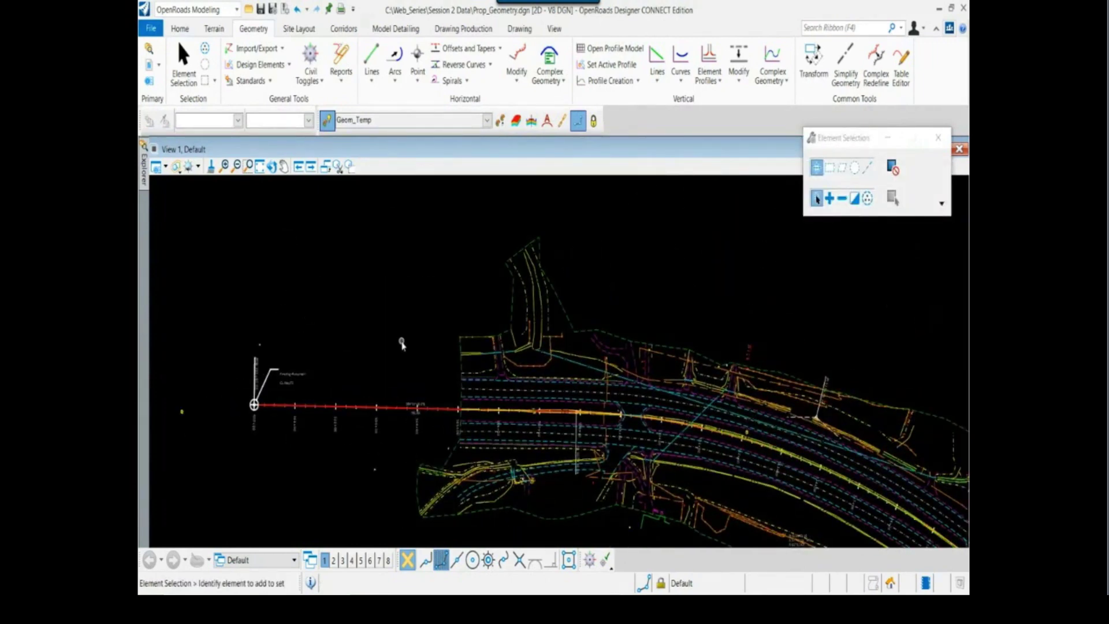
scroll(370, 278, down, 2)
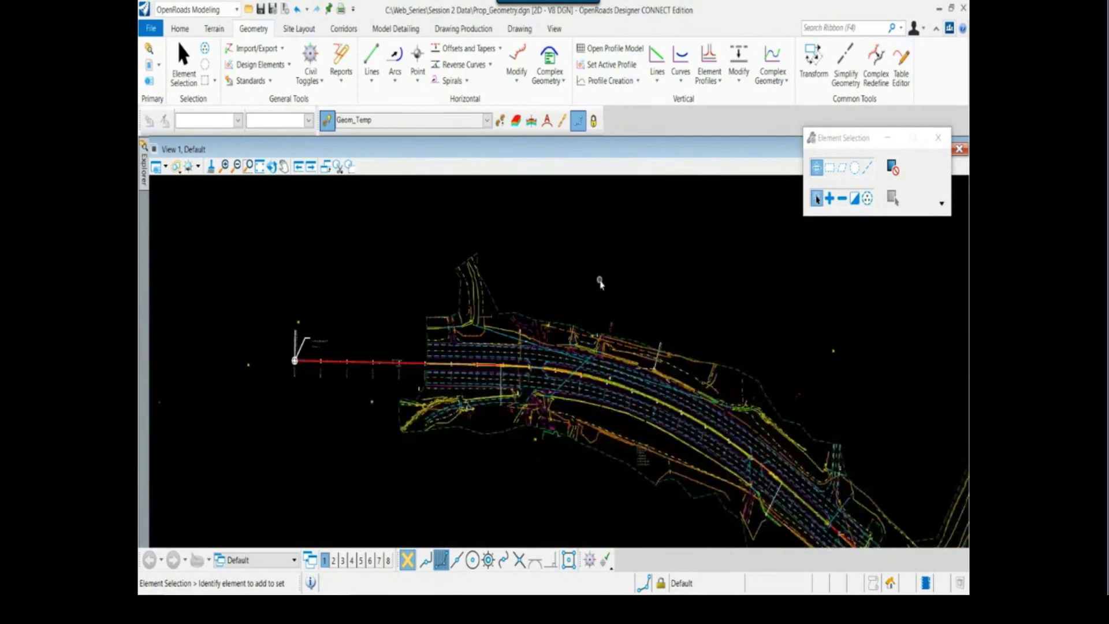
middle_drag(598, 277, 473, 276)
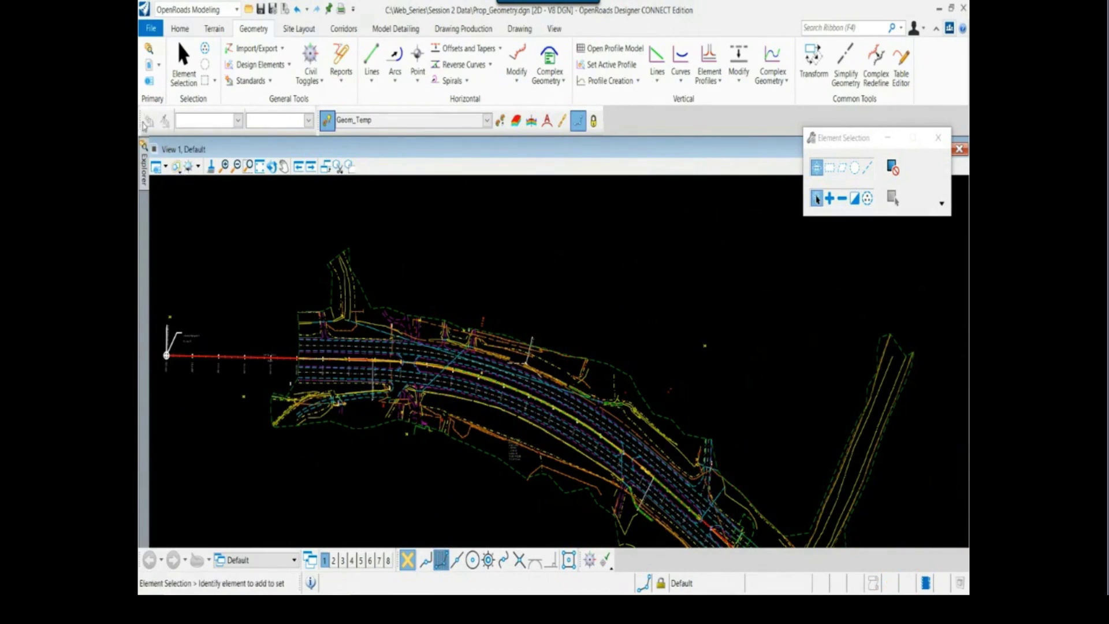
Undock the Design Standards Toolbar, locate its entry among the standards tools, and dock it beside the feature definition toolbar.
drag(141, 120, 202, 215)
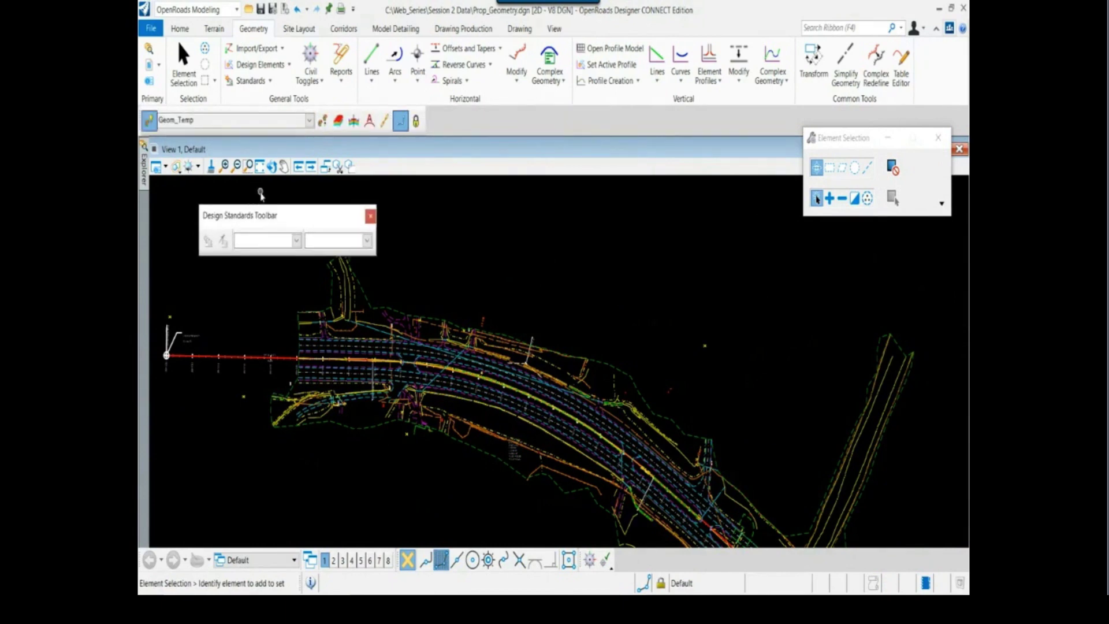
click(270, 81)
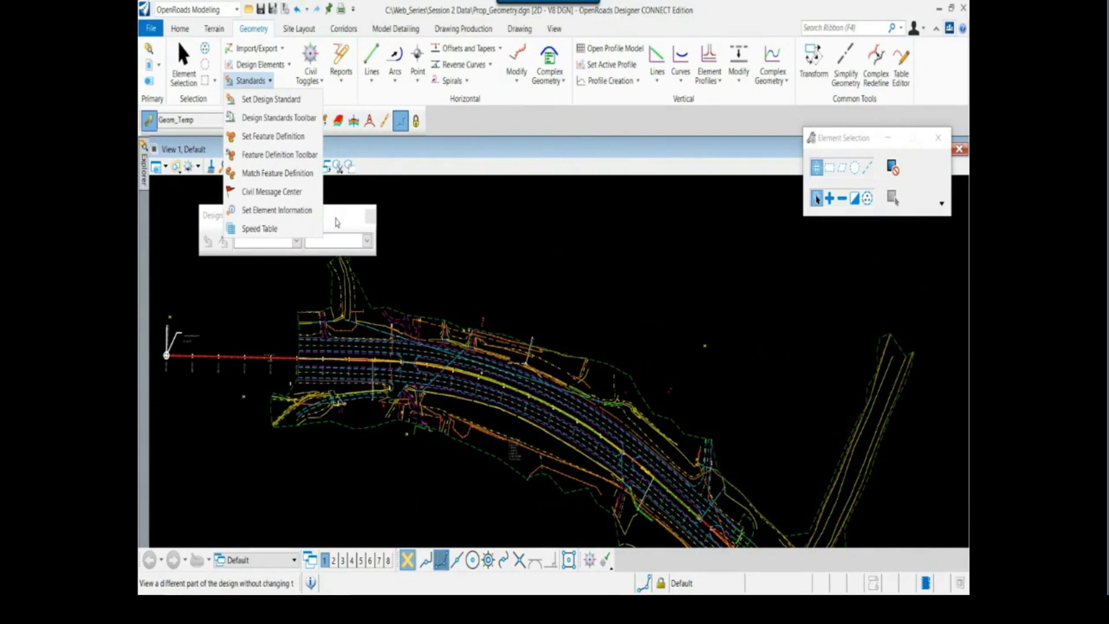
click(266, 126)
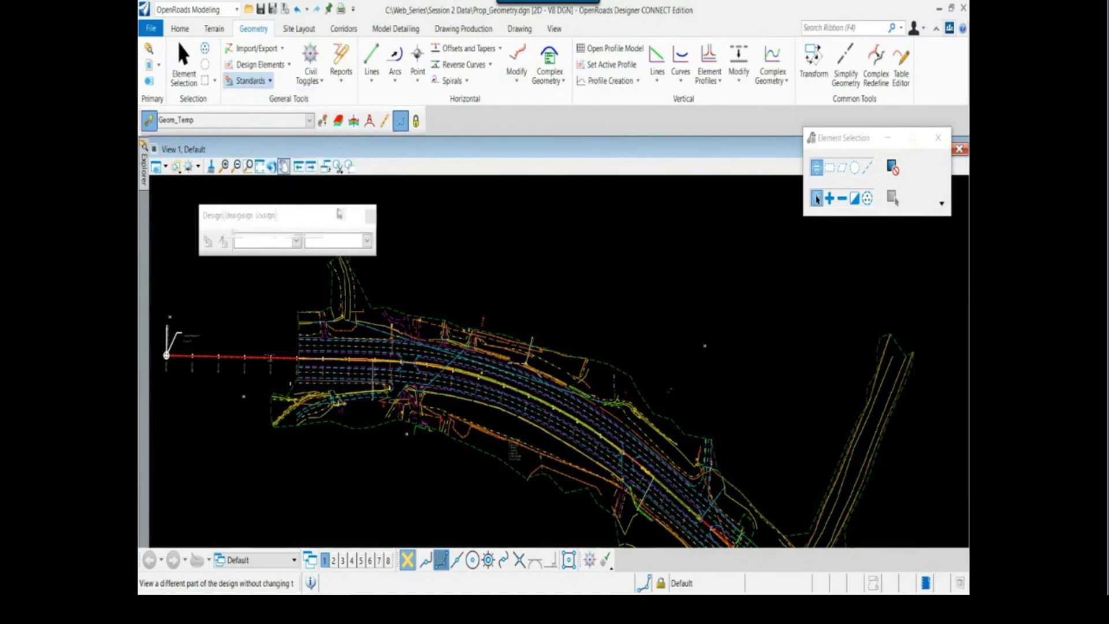
drag(316, 212, 538, 109)
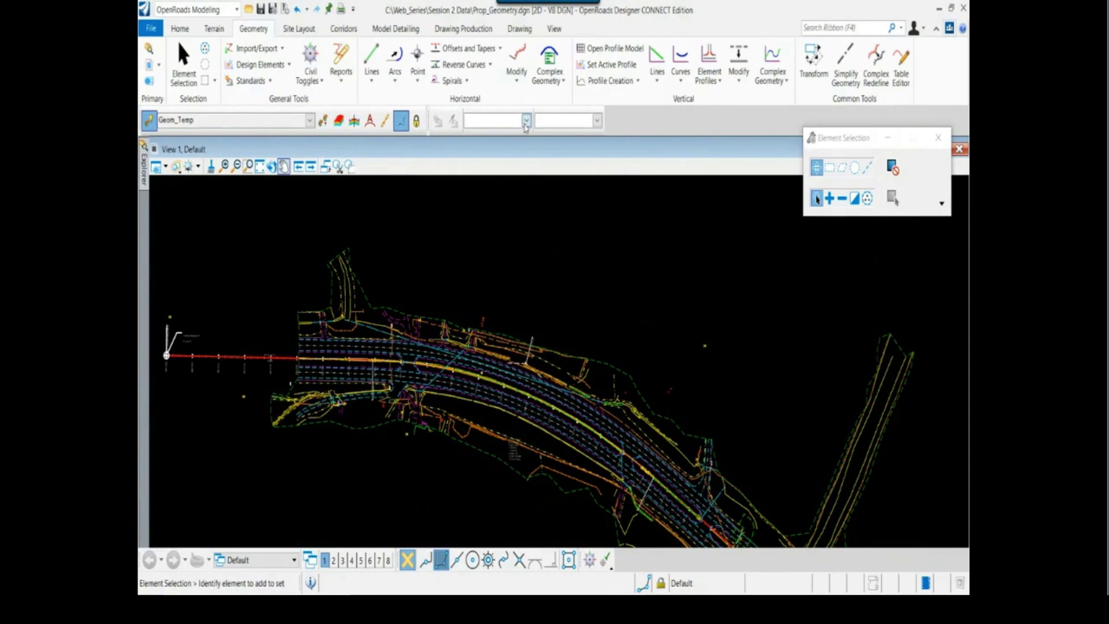
Choose the 70 MPH design standard under 4 Lane, 8% Super, from the AASHTO Design Standards 2018 library.
click(526, 121)
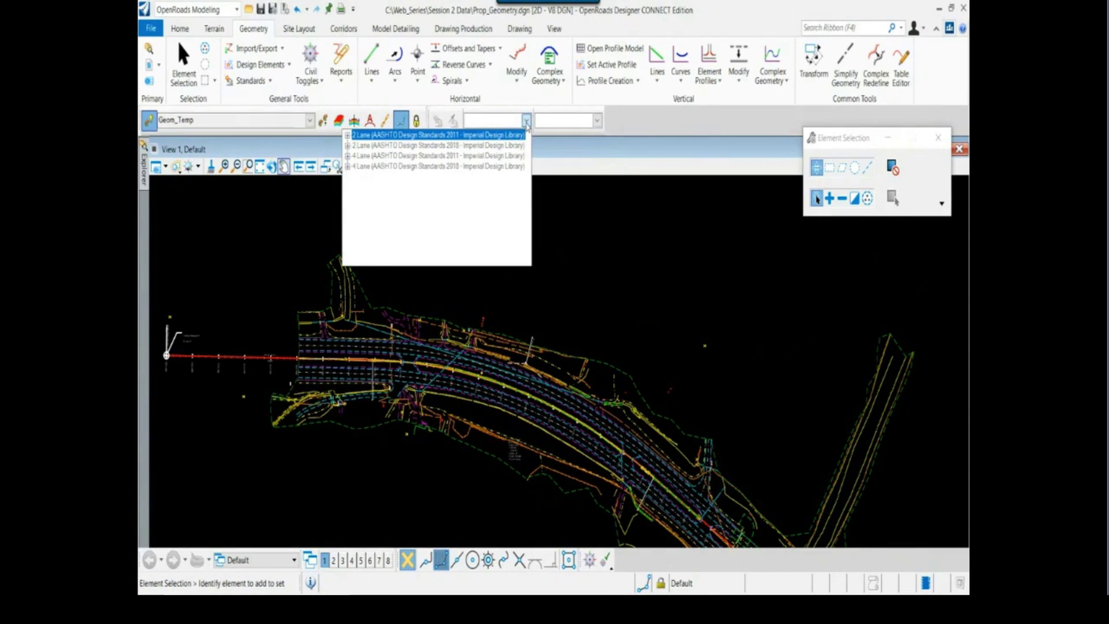
click(348, 166)
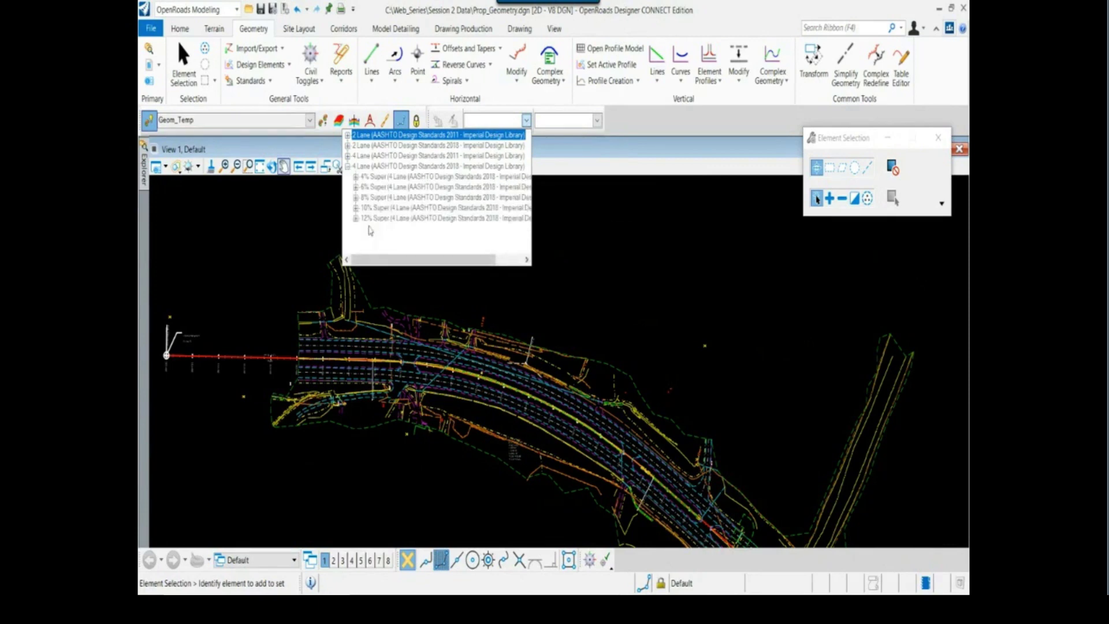
click(357, 198)
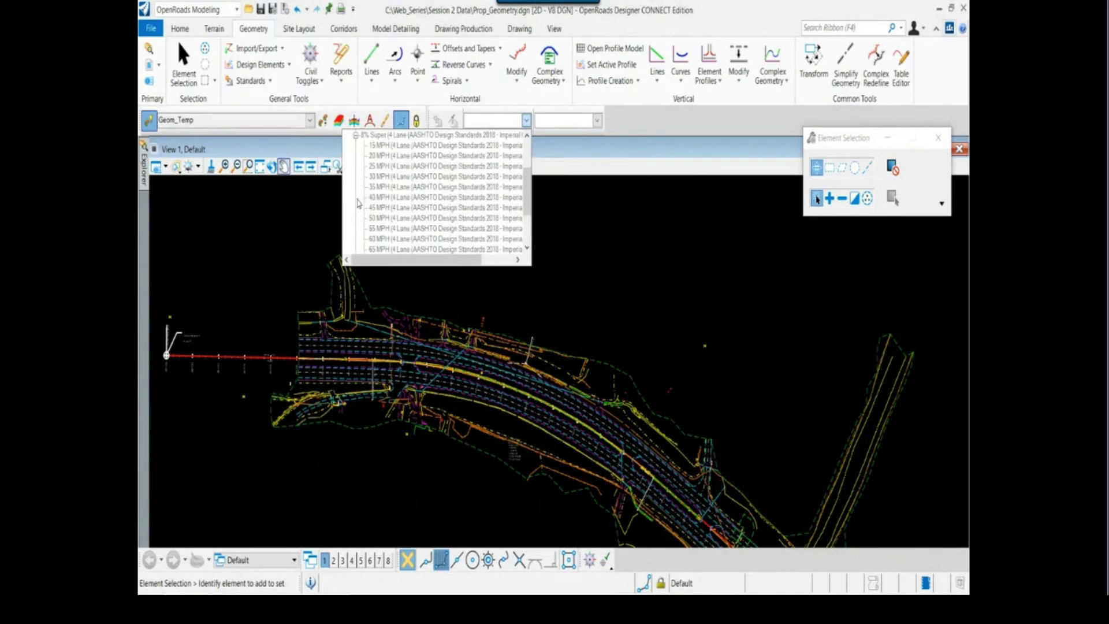
click(376, 228)
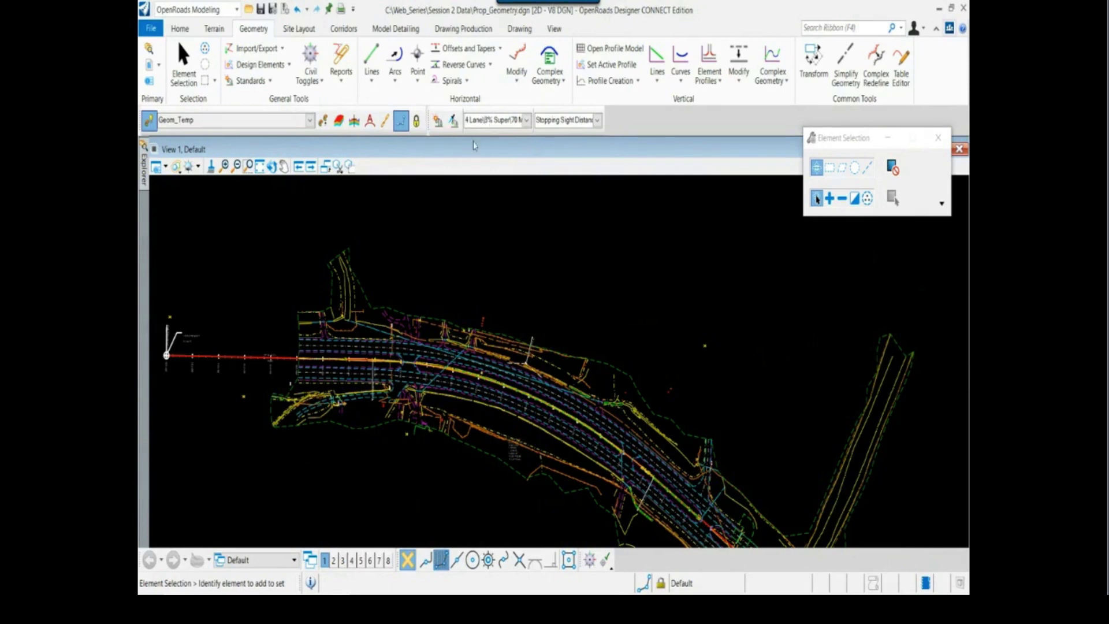
Apply the active design standard to the red centerline with the Set Design Standard command.
click(438, 124)
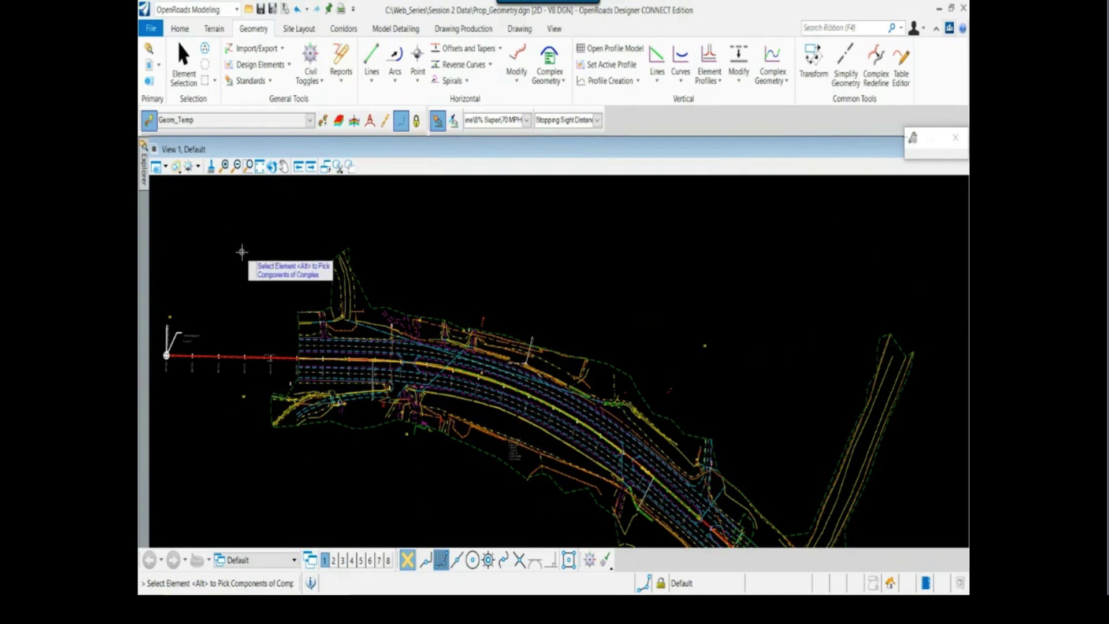
click(240, 355)
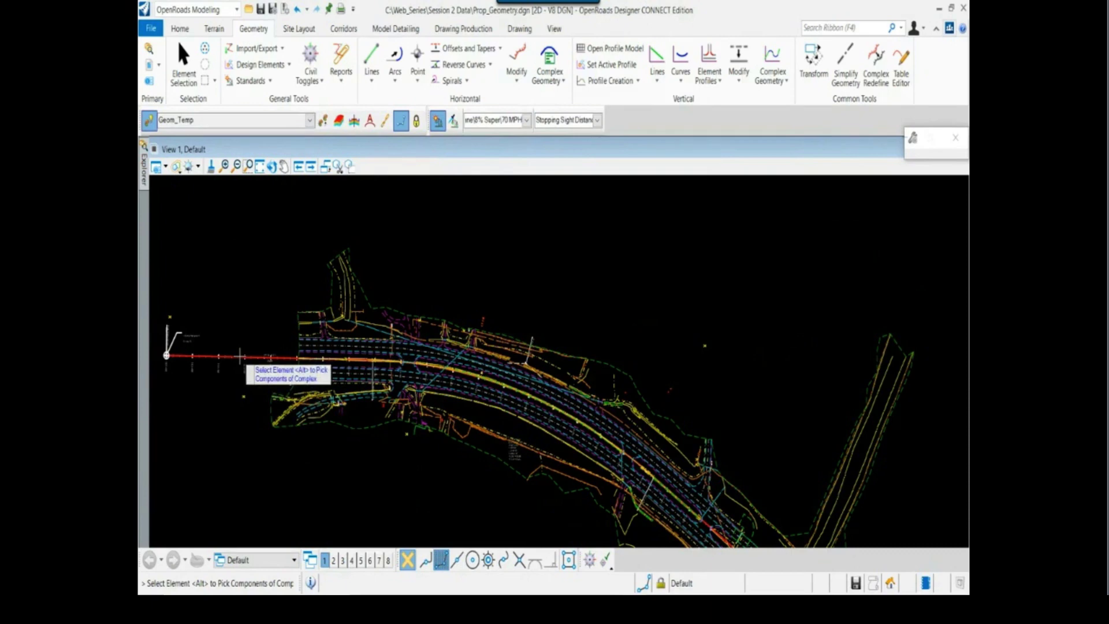
right_click(251, 257)
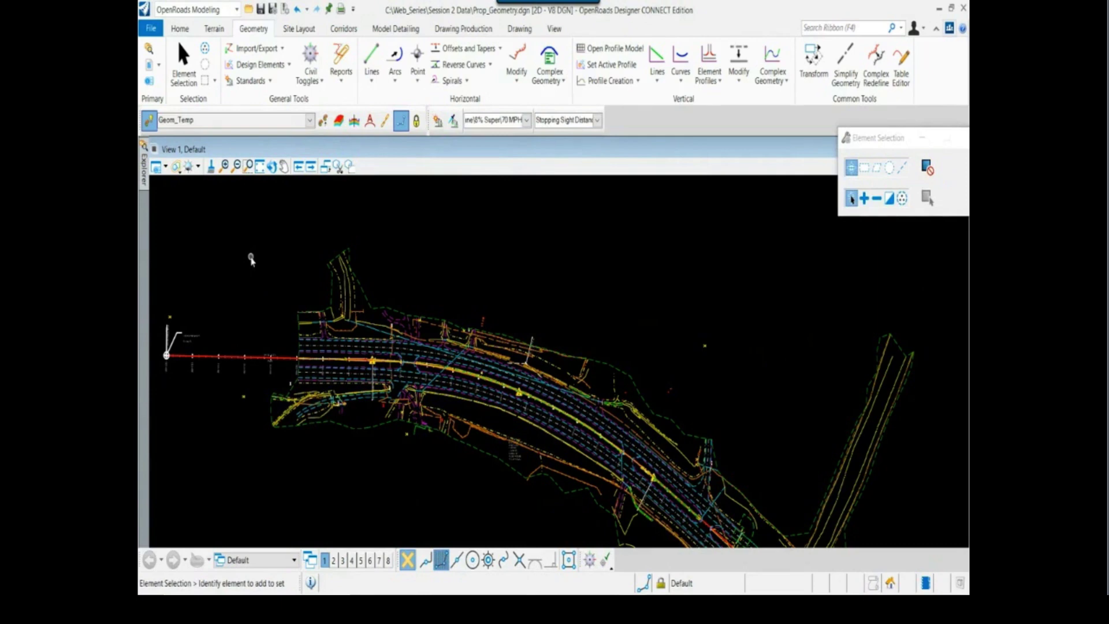
Examine the design standard marker on the curve between stations 513+00 and 514+00, and the markers along the rest of the centerline.
scroll(292, 378, up, 1)
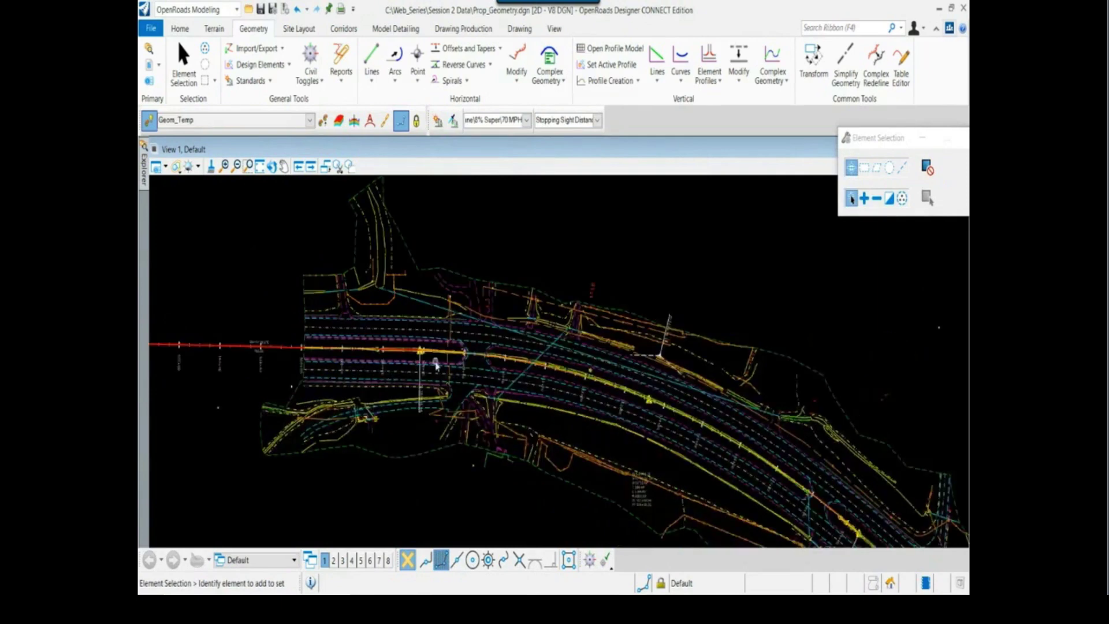
click(651, 405)
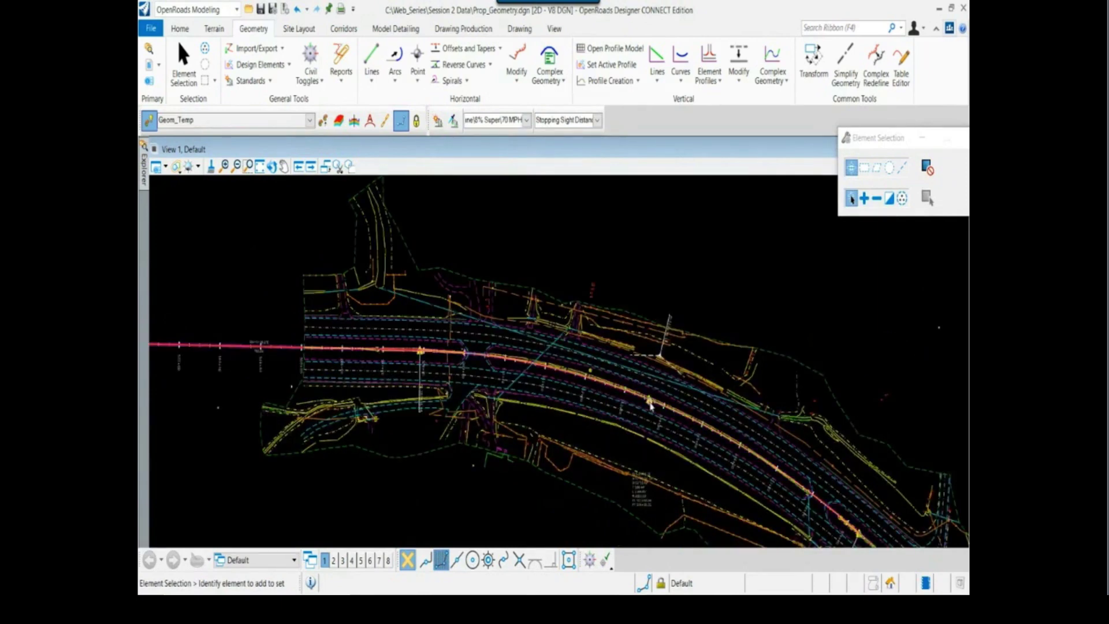
scroll(651, 406, up, 3)
scroll(653, 410, up, 2)
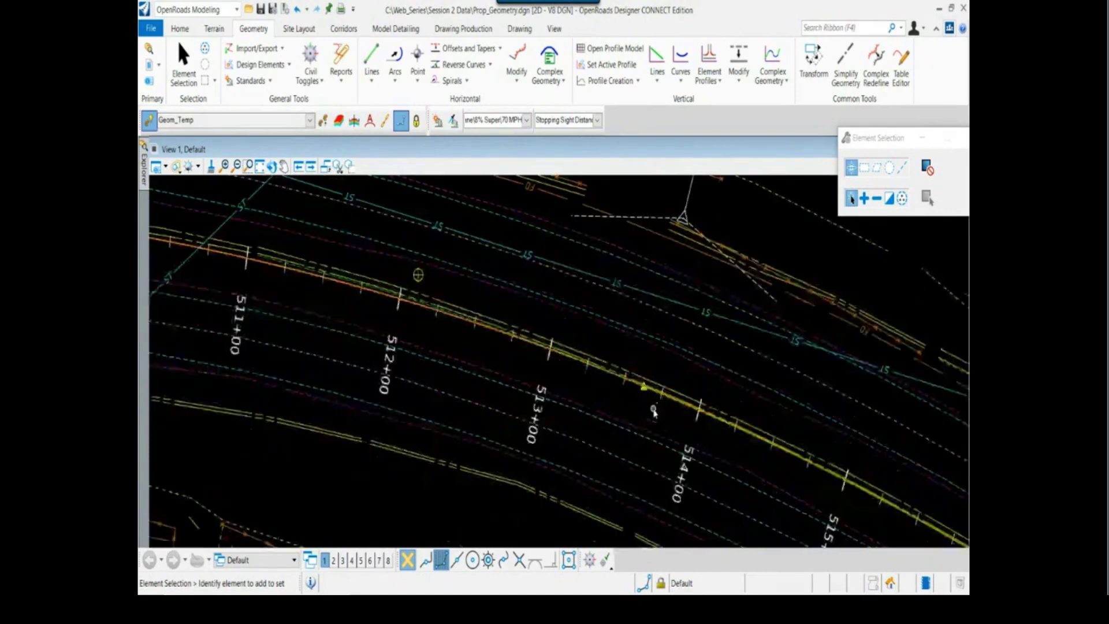
mouse_move(641, 391)
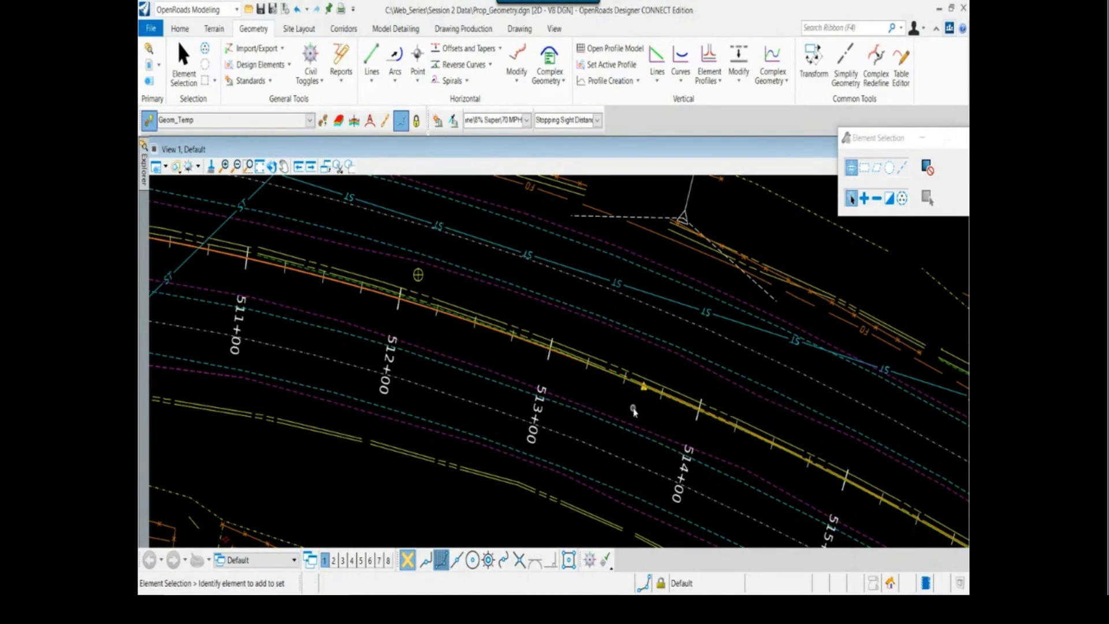
scroll(632, 408, down, 3)
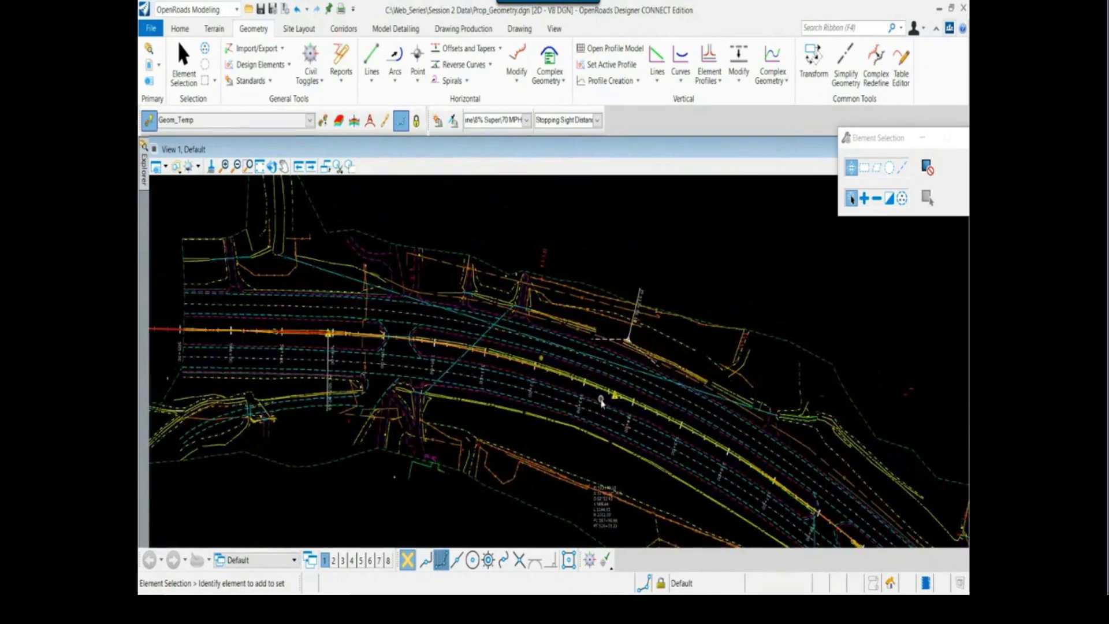
scroll(601, 400, down, 1)
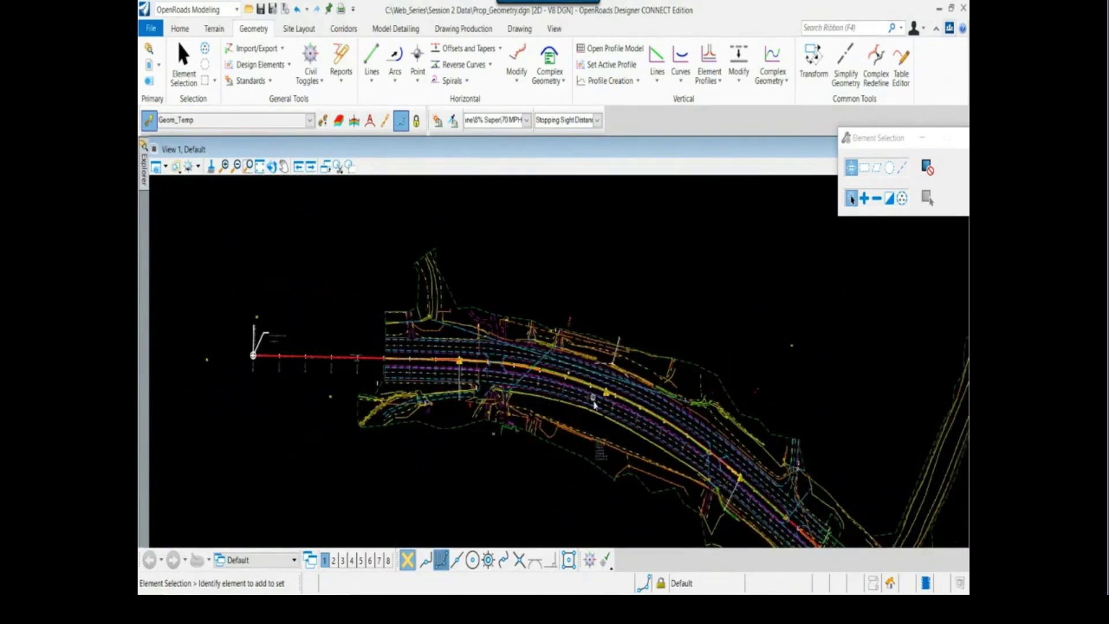
scroll(556, 478, down, 1)
middle_drag(557, 477, 489, 393)
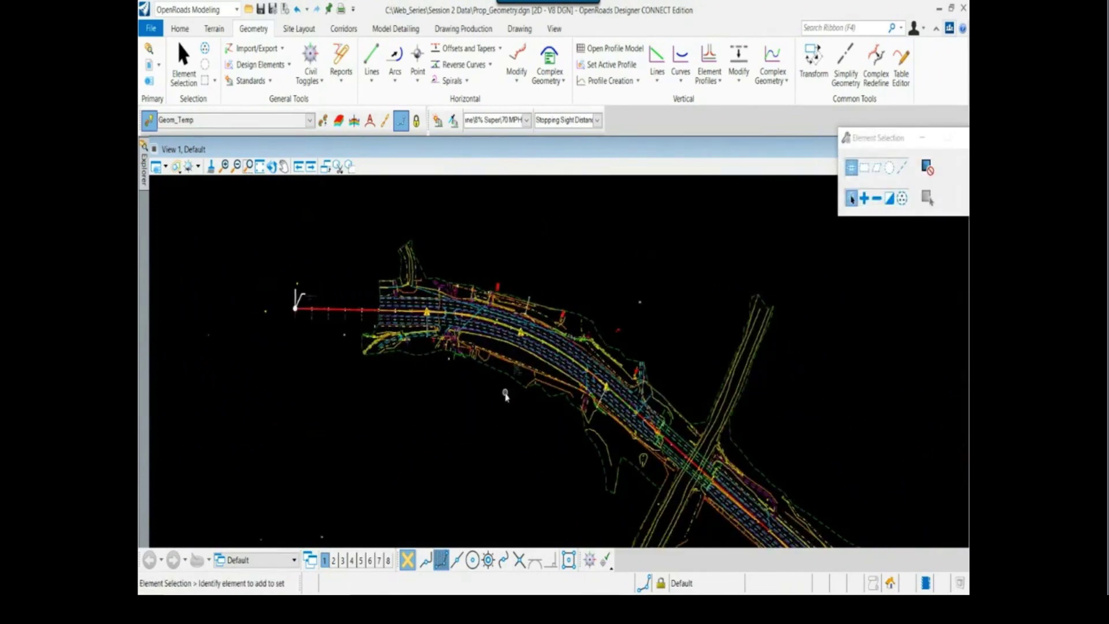
middle_drag(497, 407, 413, 373)
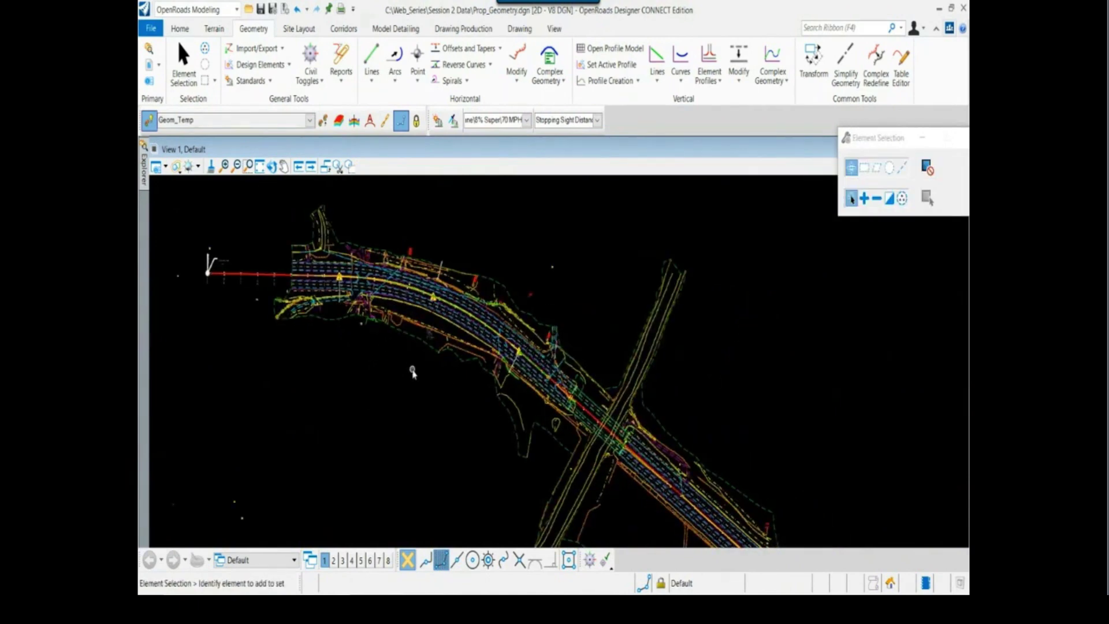
Attach Hwy72_Proposed_Layout.dgn from the Geometry folder as a reference using the Coincident World attachment method.
scroll(305, 273, up, 3)
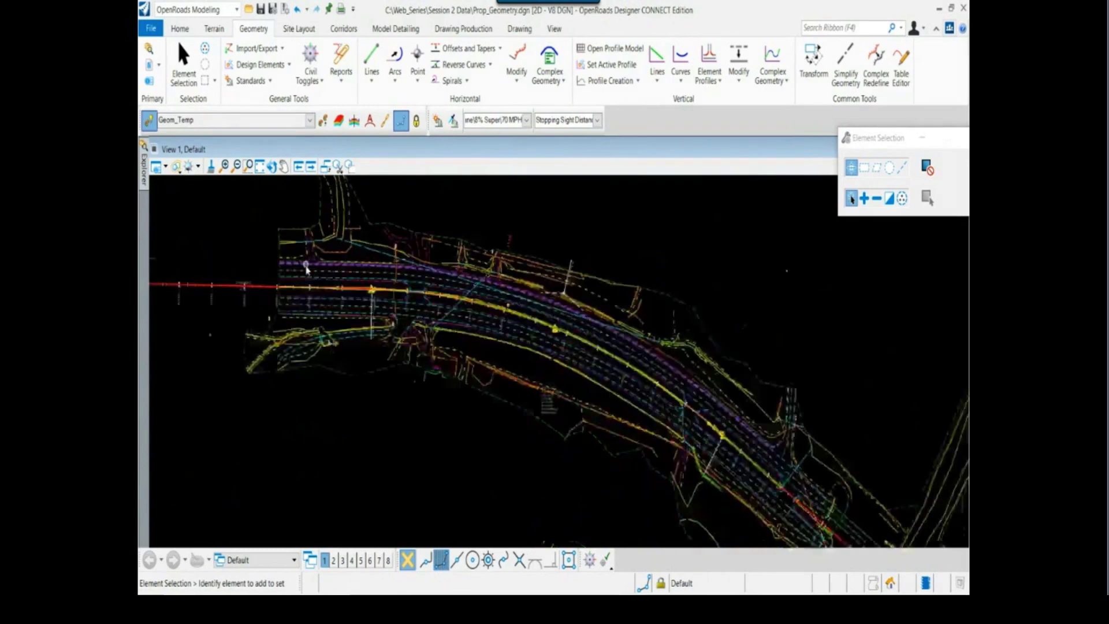
scroll(305, 273, up, 2)
scroll(448, 347, up, 1)
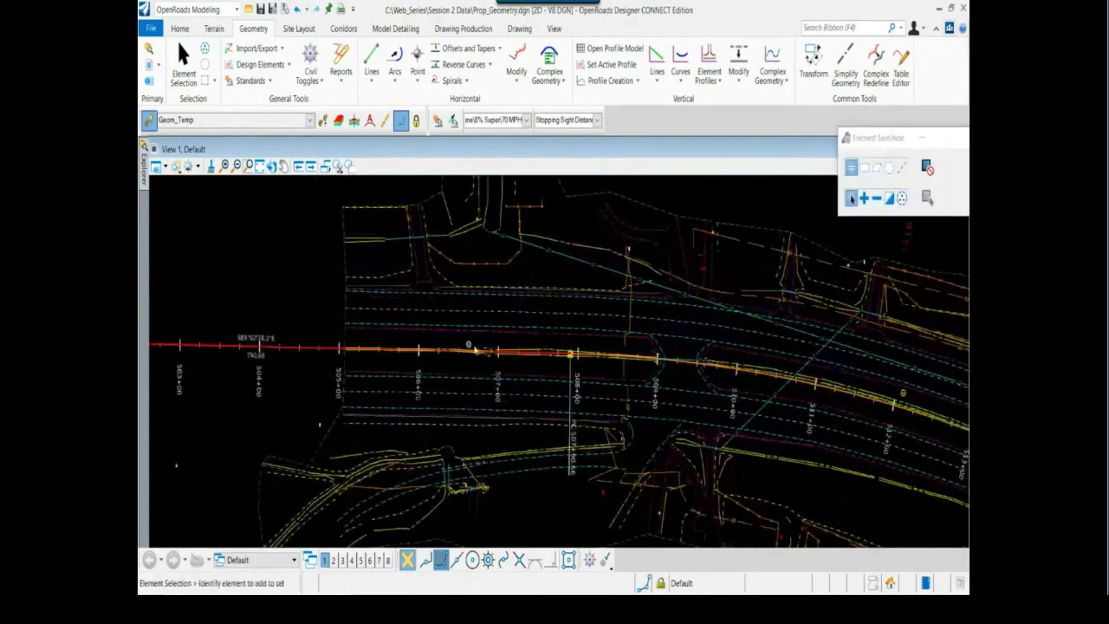
scroll(472, 342, up, 1)
scroll(471, 343, down, 1)
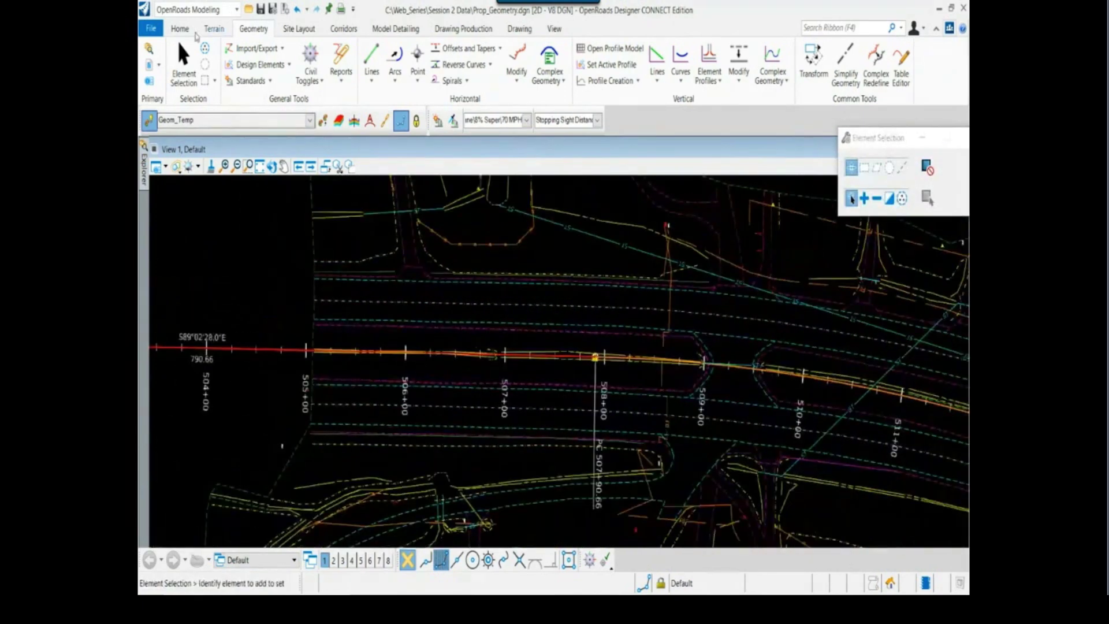
click(180, 29)
click(393, 48)
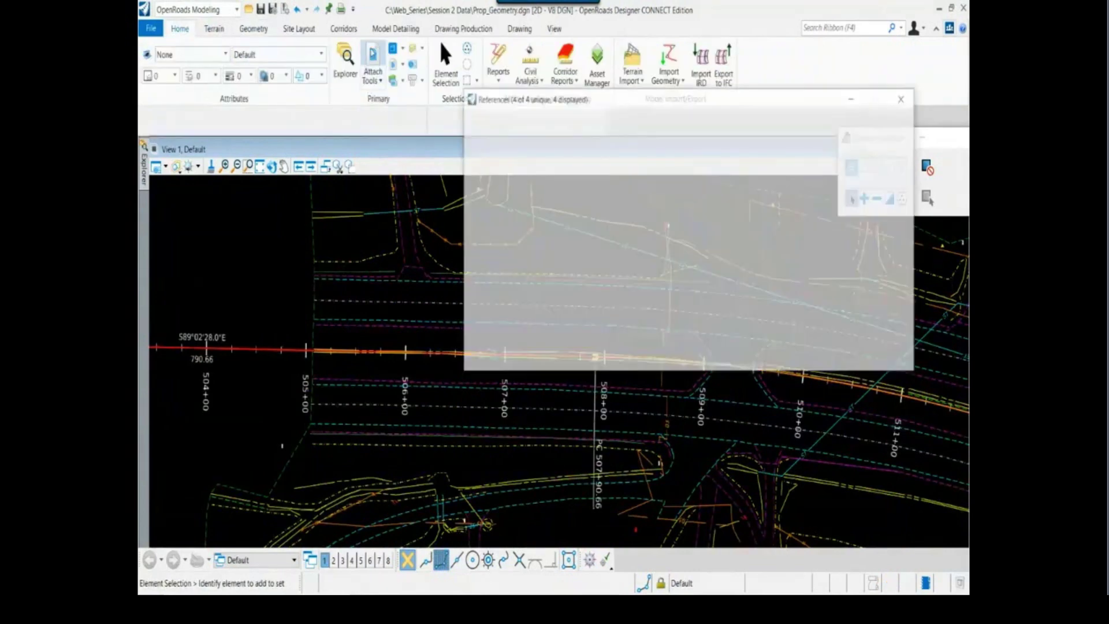
click(475, 120)
click(484, 133)
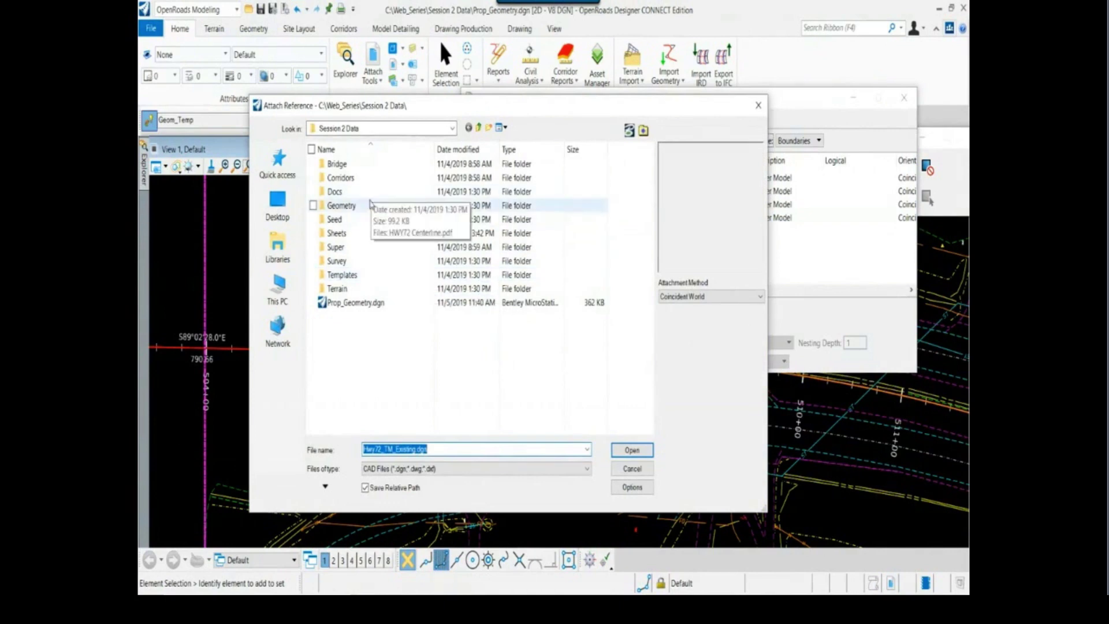
double_click(347, 206)
click(405, 178)
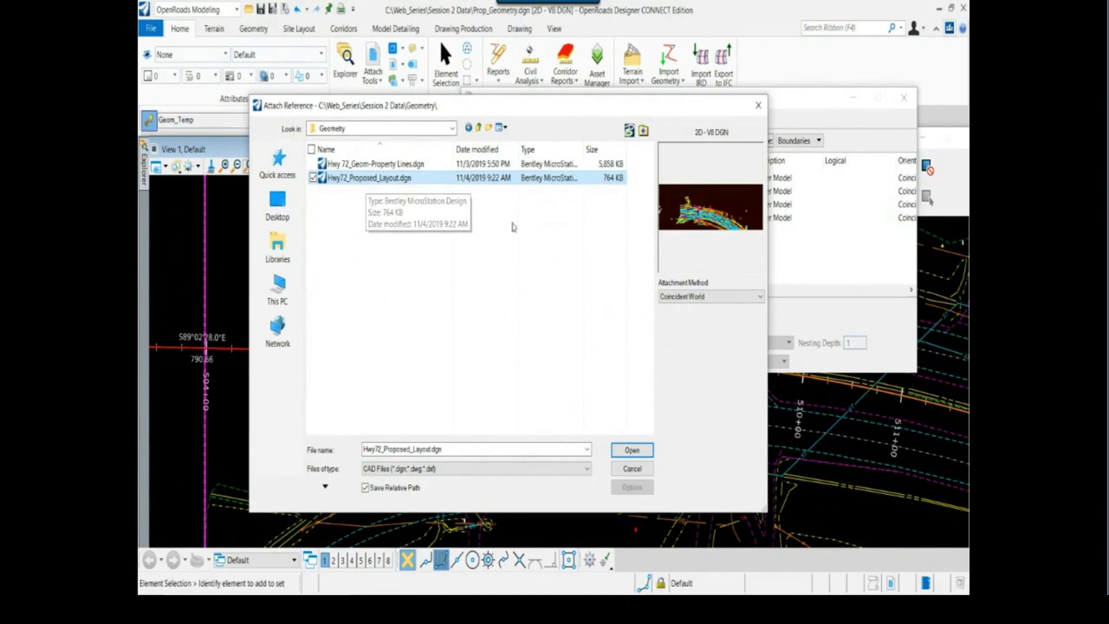
click(631, 450)
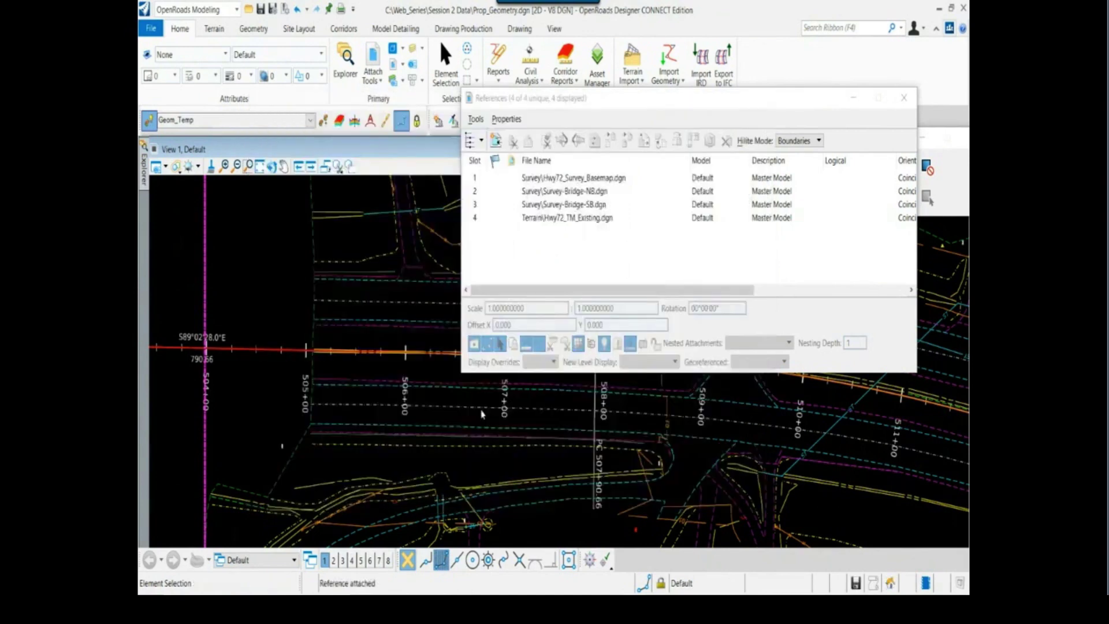
click(905, 100)
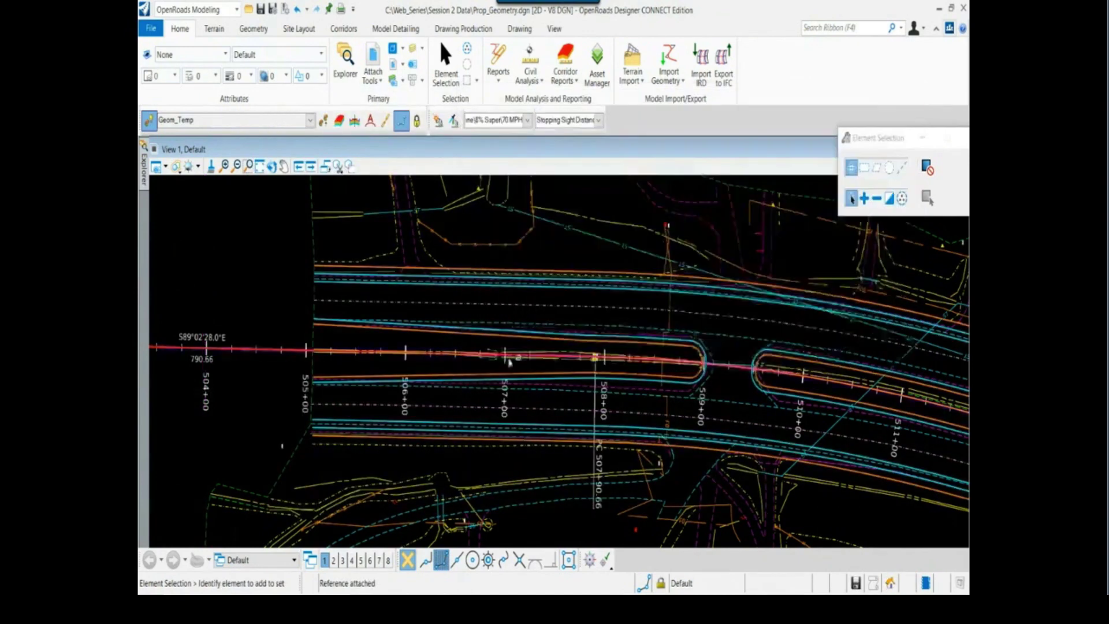
Examine the proposed layout's cyan pavement edges along both sides of the median between stations 505+00 and 509+00.
scroll(396, 391, down, 2)
scroll(483, 374, up, 1)
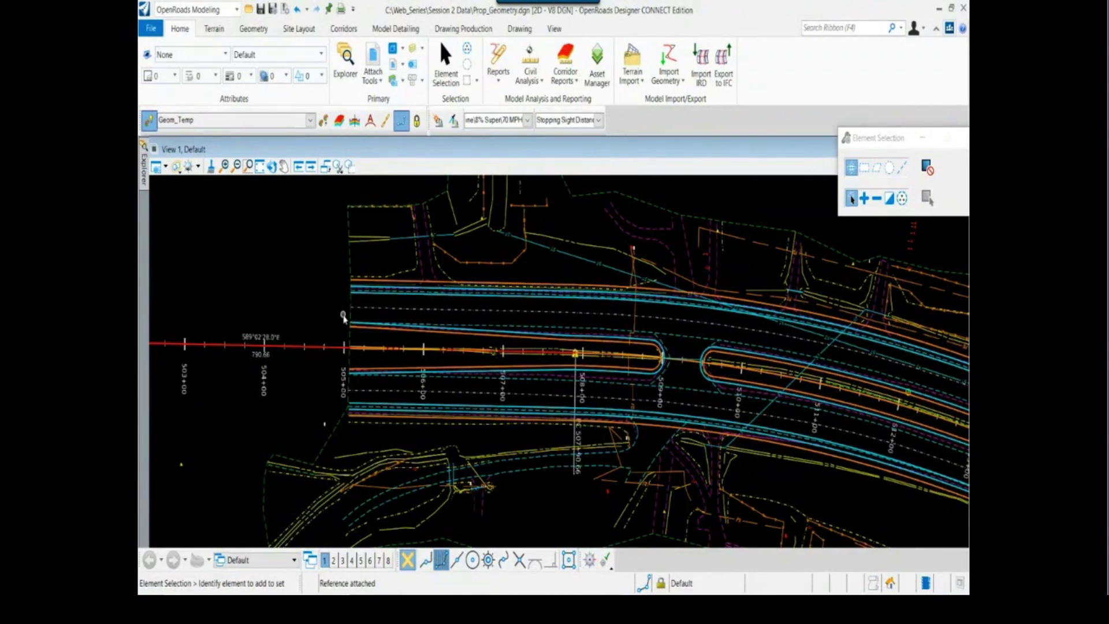
scroll(439, 324, up, 2)
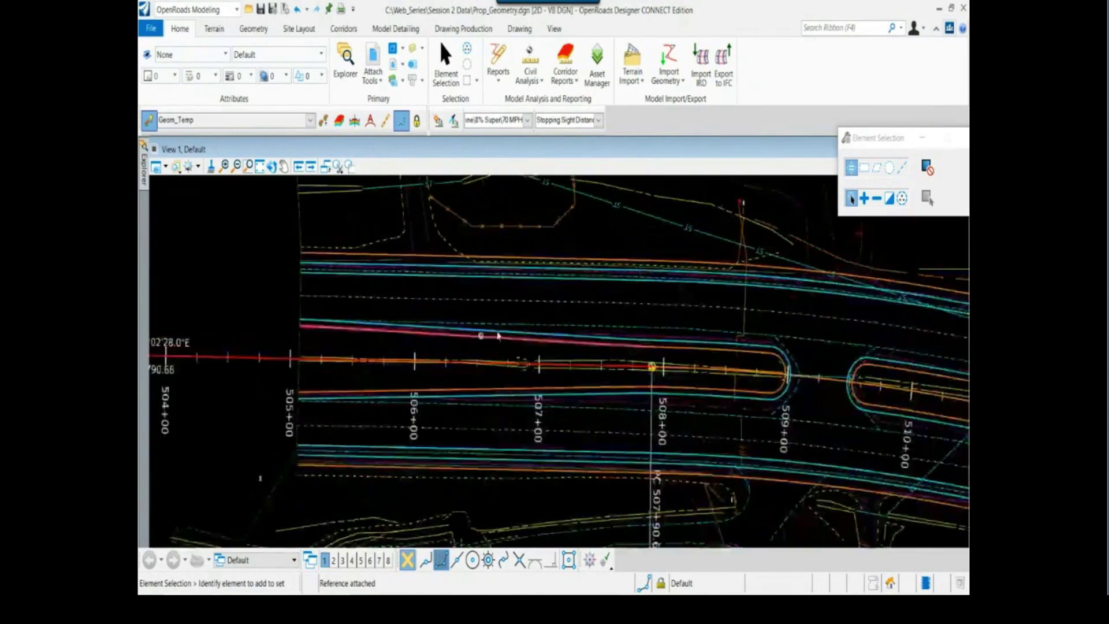
click(497, 335)
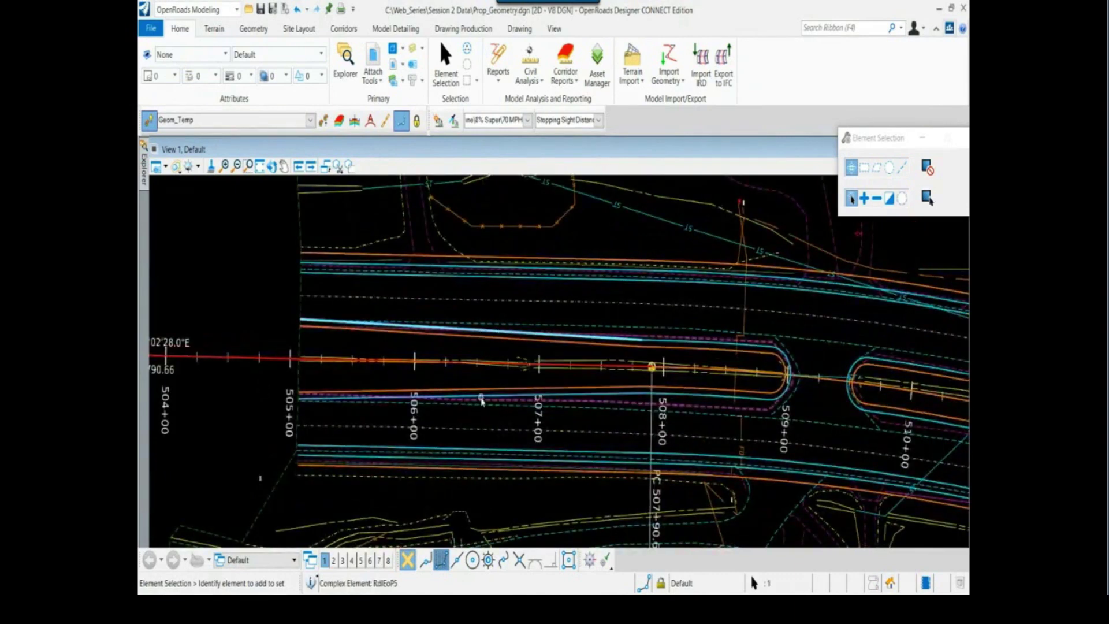
click(483, 399)
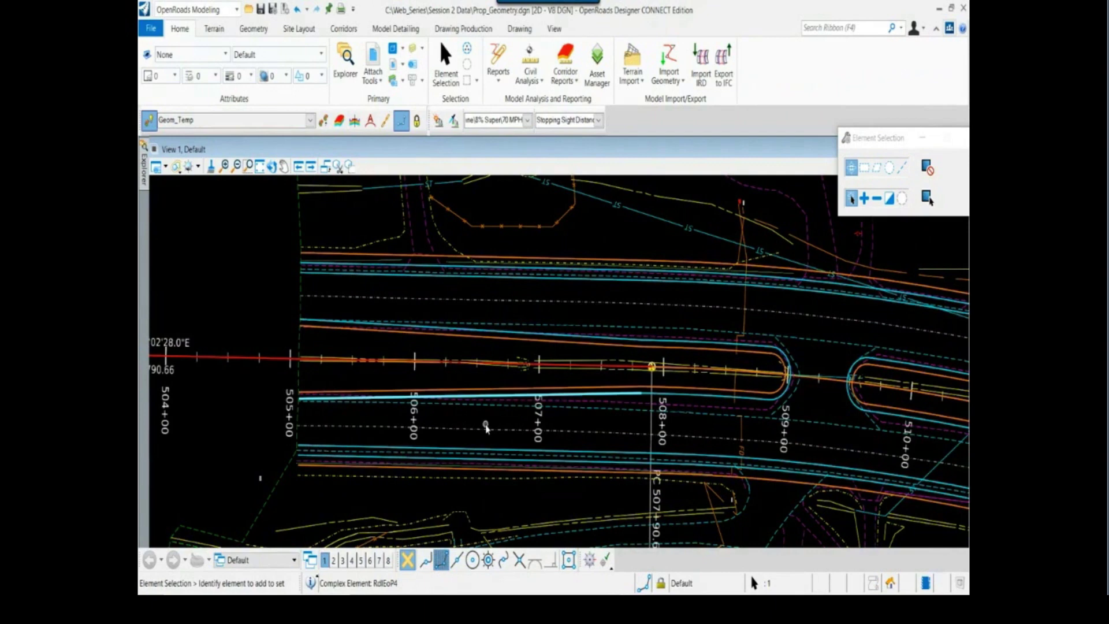
click(274, 309)
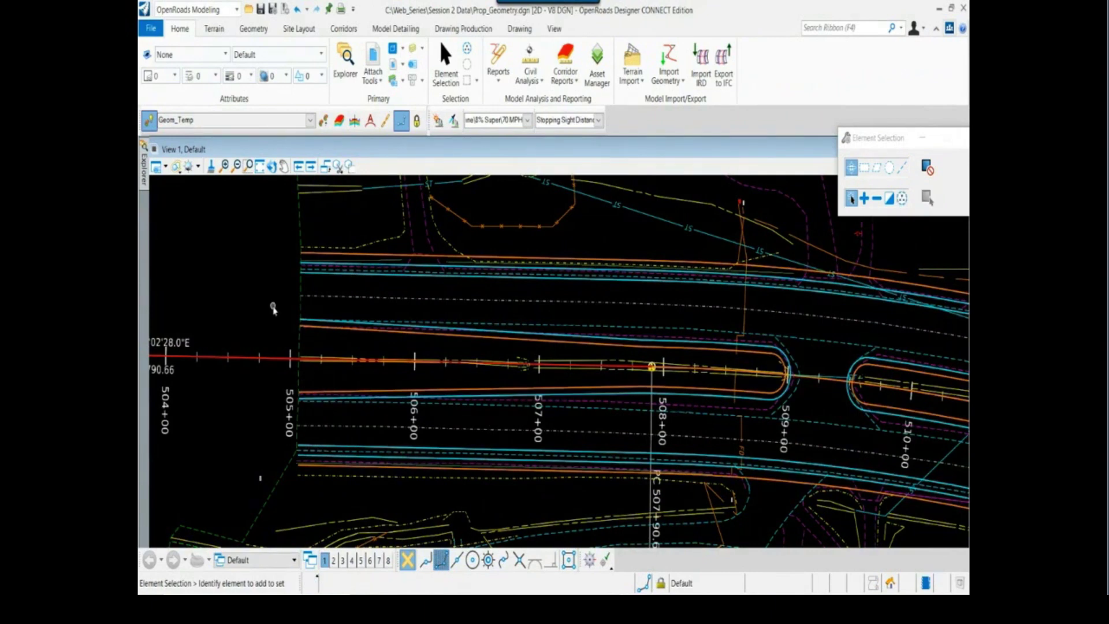
scroll(318, 347, down, 2)
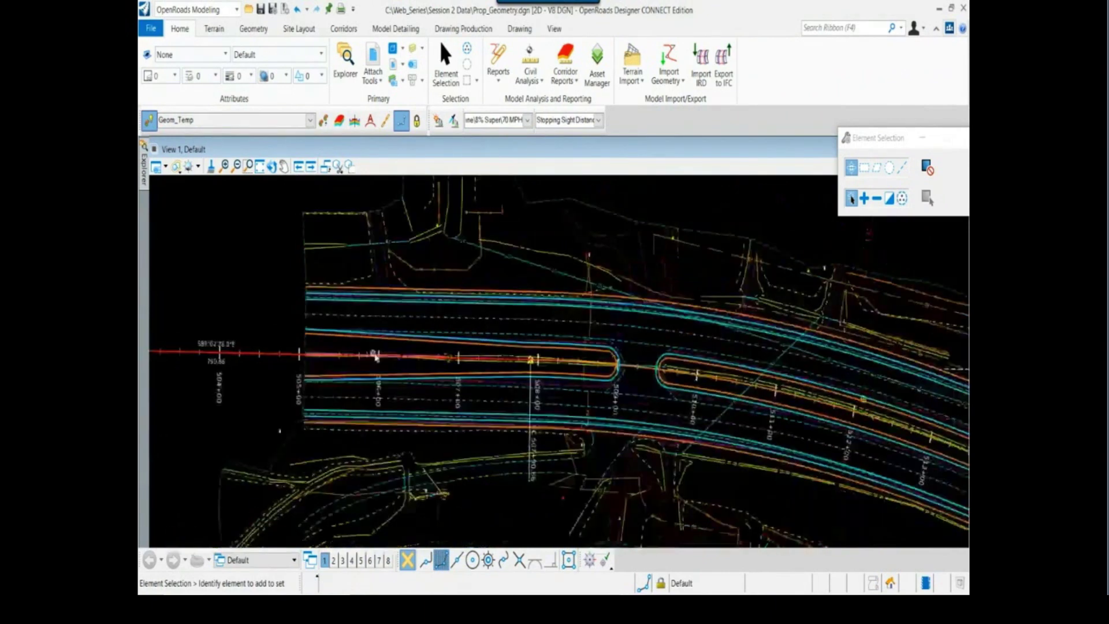
scroll(382, 351, up, 2)
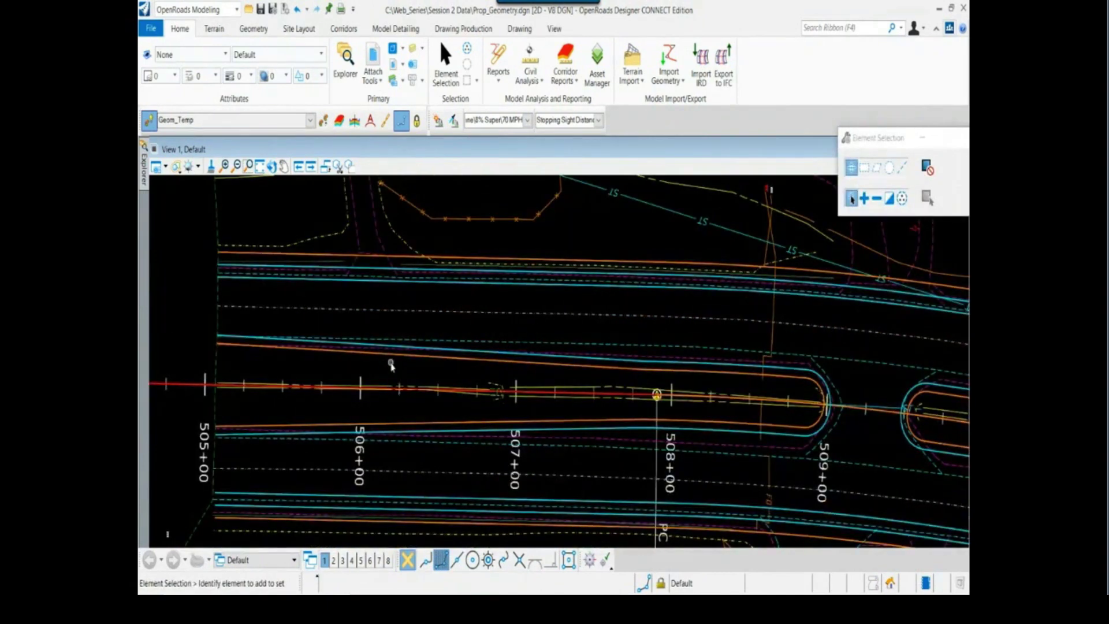
scroll(395, 366, down, 1)
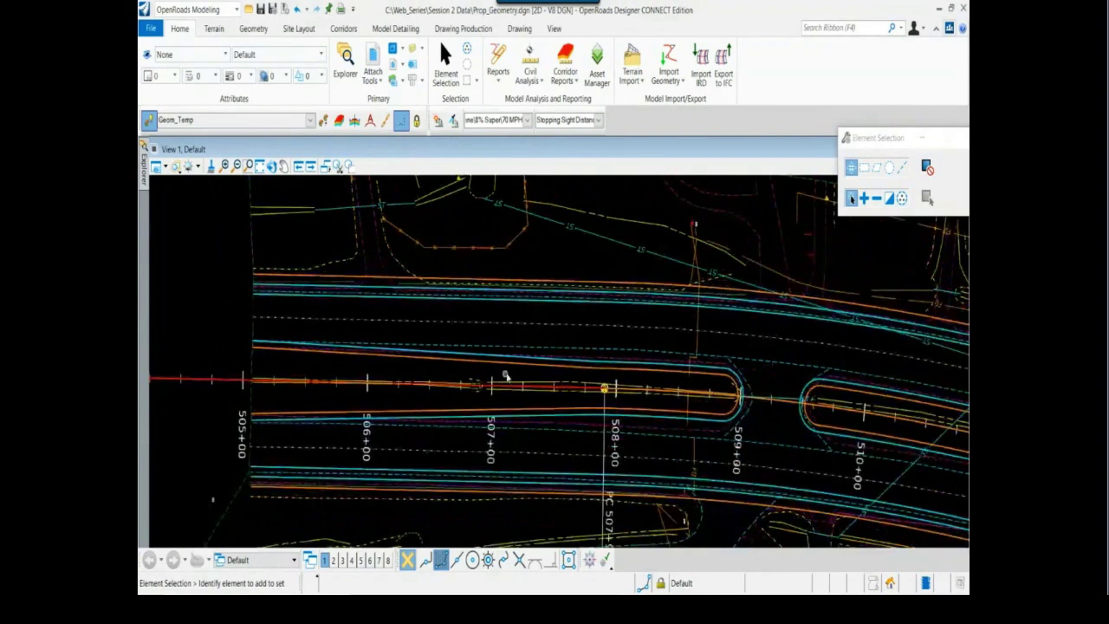
middle_drag(506, 377, 487, 380)
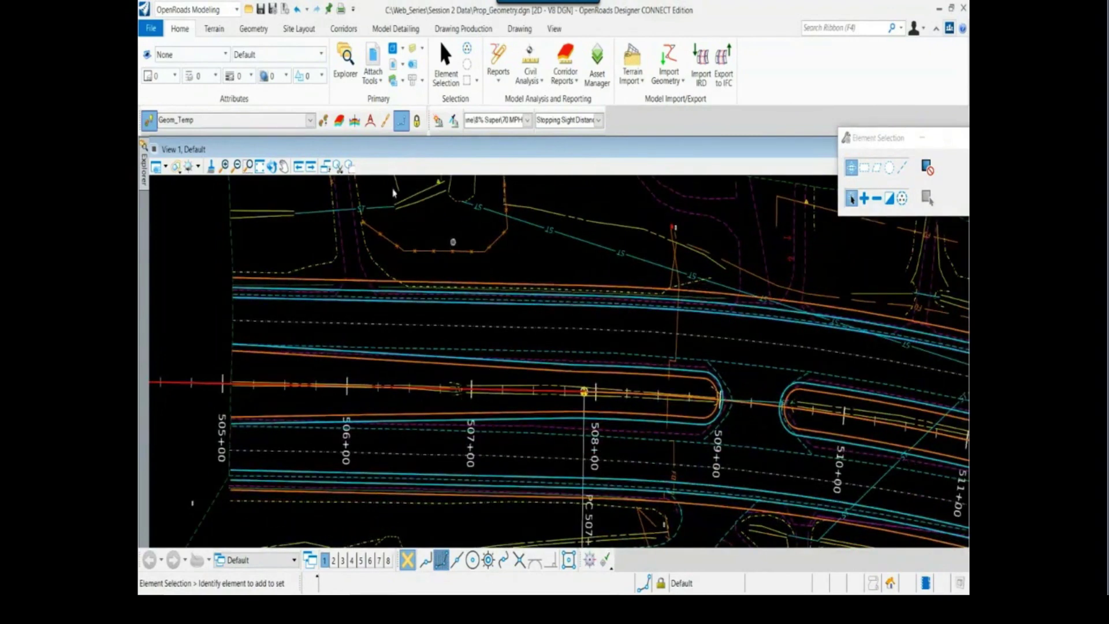
Start a Variable Offset Taper and unlock its start and end offsets.
click(254, 29)
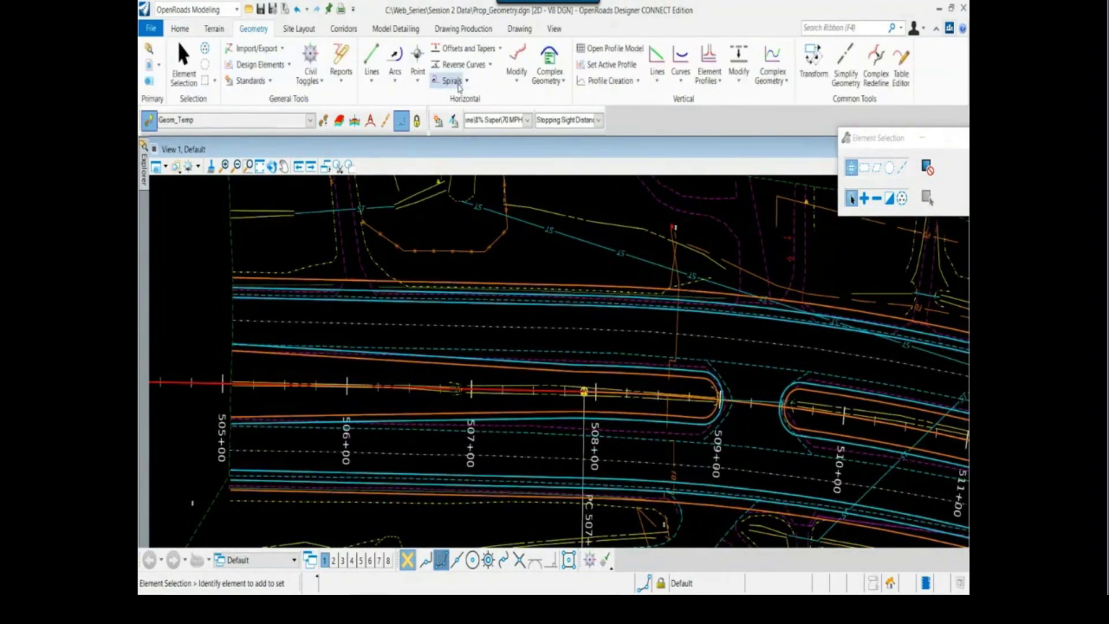
click(480, 51)
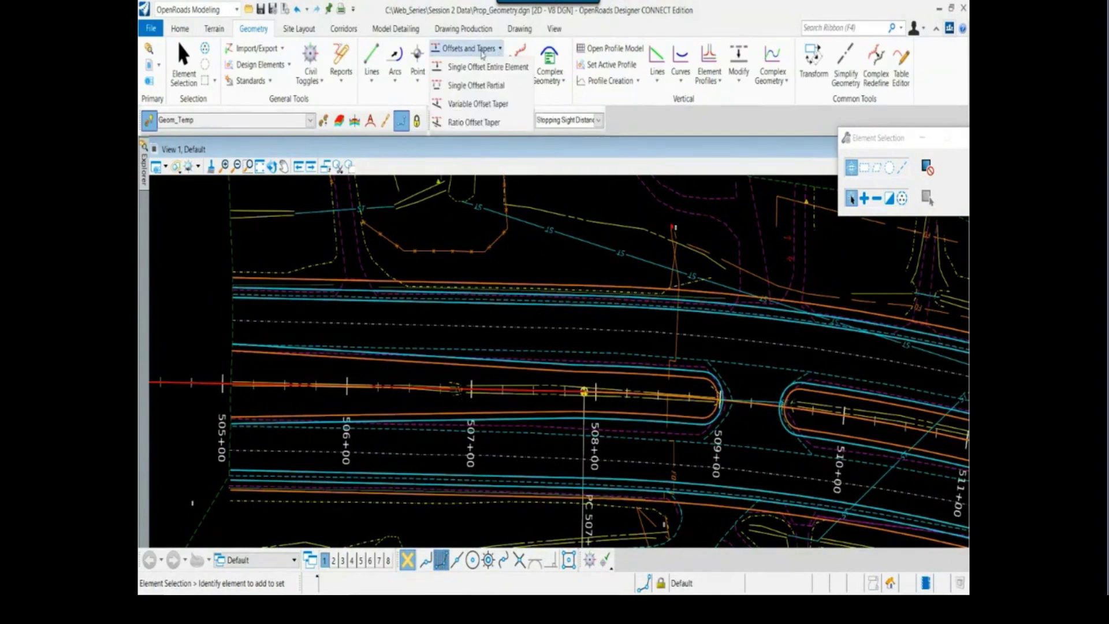
click(491, 104)
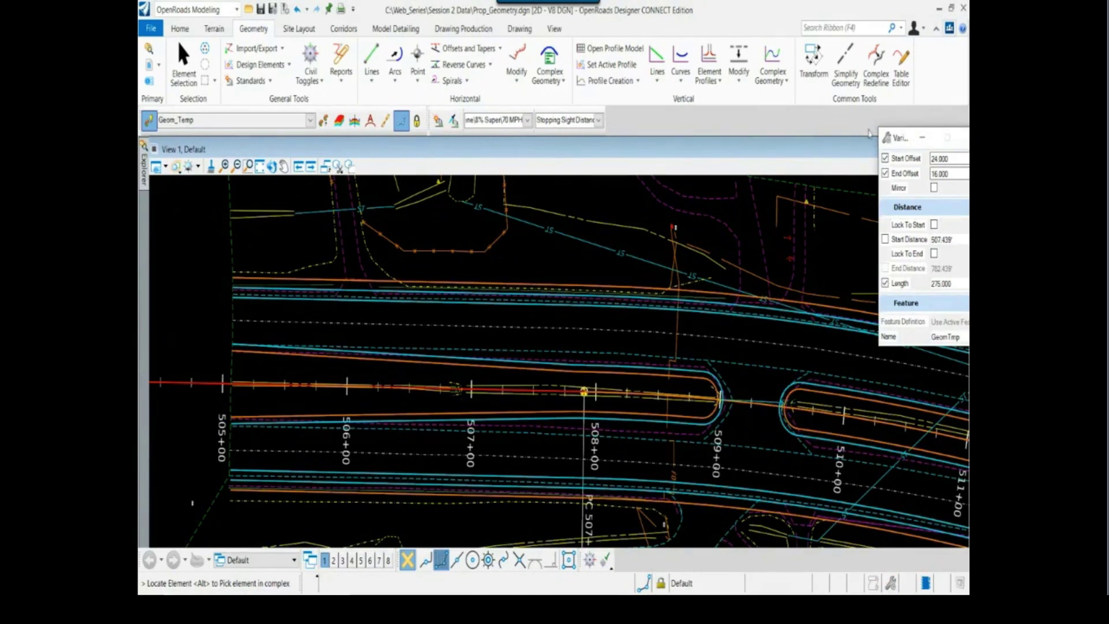
drag(893, 133, 682, 128)
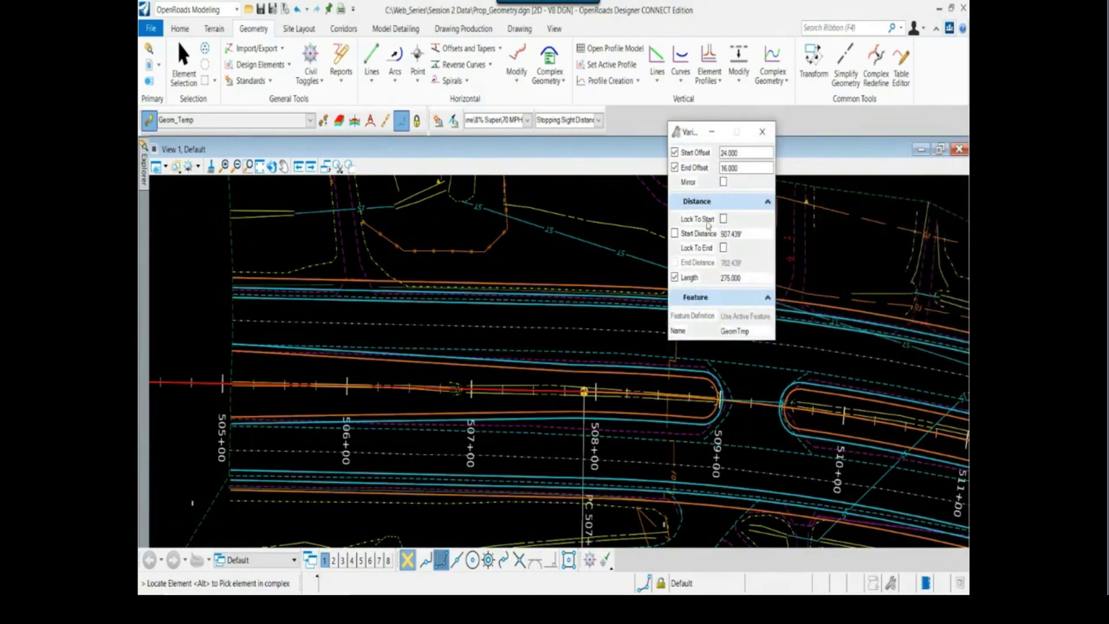
click(675, 152)
click(674, 167)
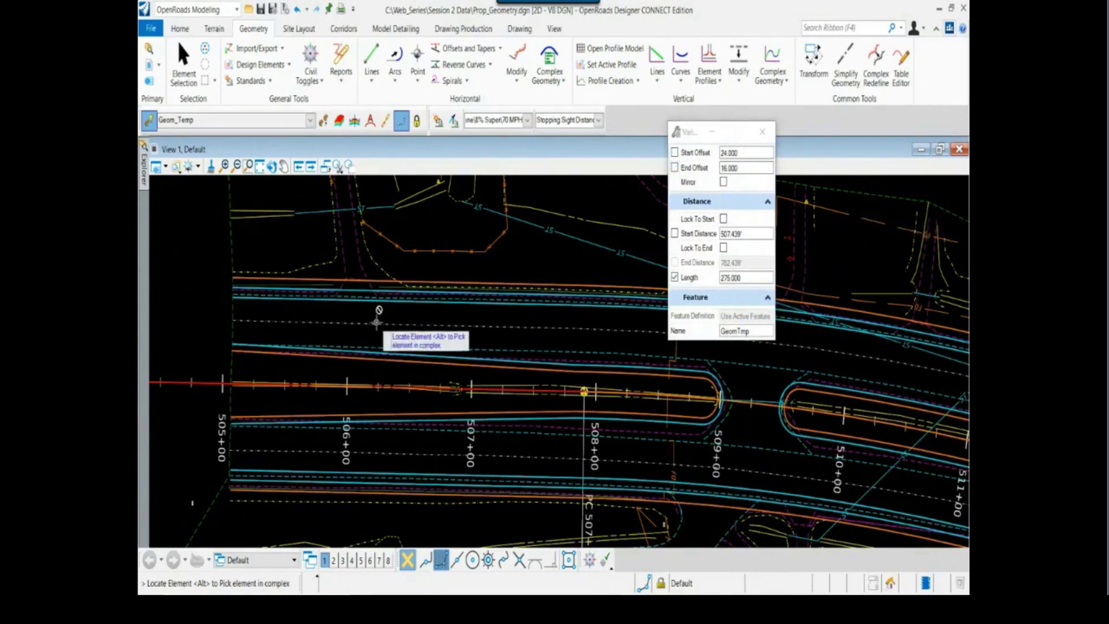
Pick the red centerline as the taper's base element and lock the start offset at -24.
scroll(374, 335, up, 2)
scroll(374, 335, down, 1)
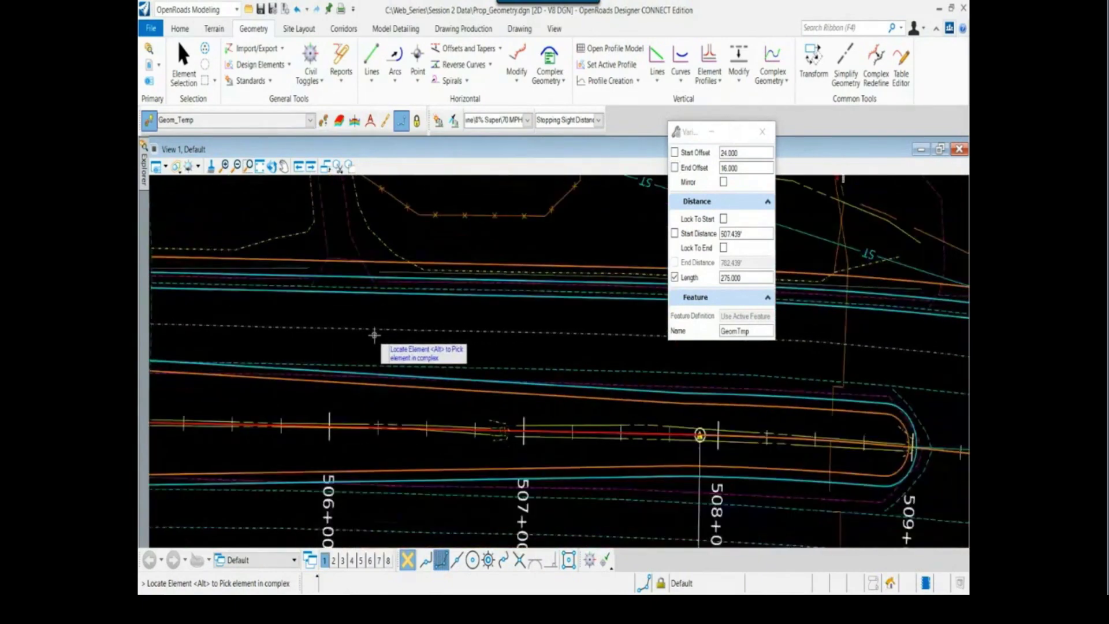
scroll(372, 338, down, 1)
middle_drag(371, 340, 387, 353)
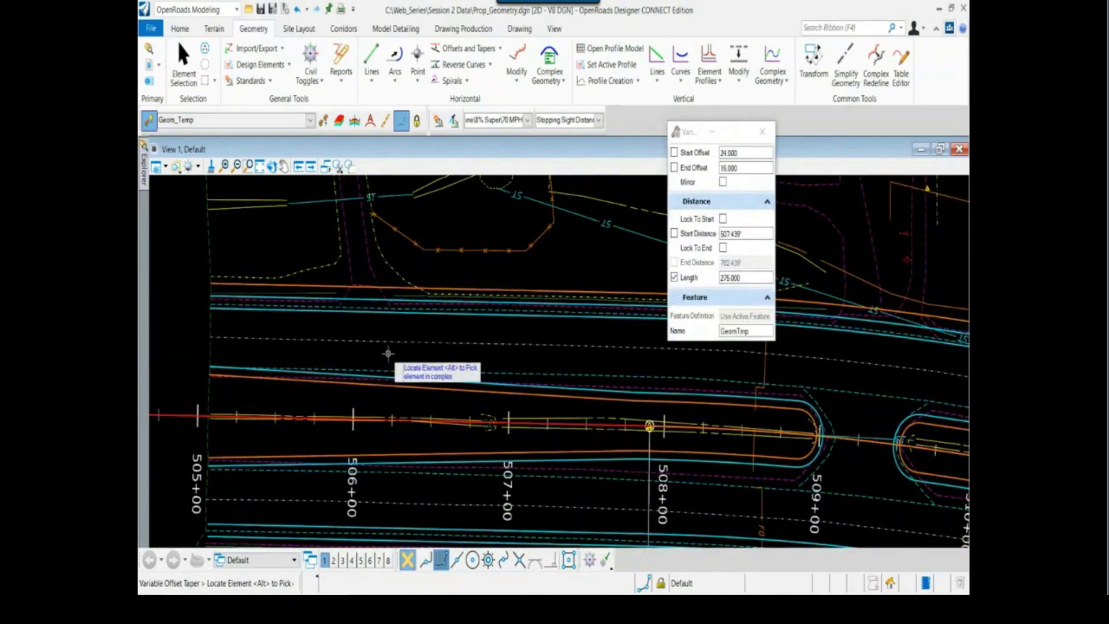
scroll(385, 354, down, 1)
scroll(360, 368, up, 1)
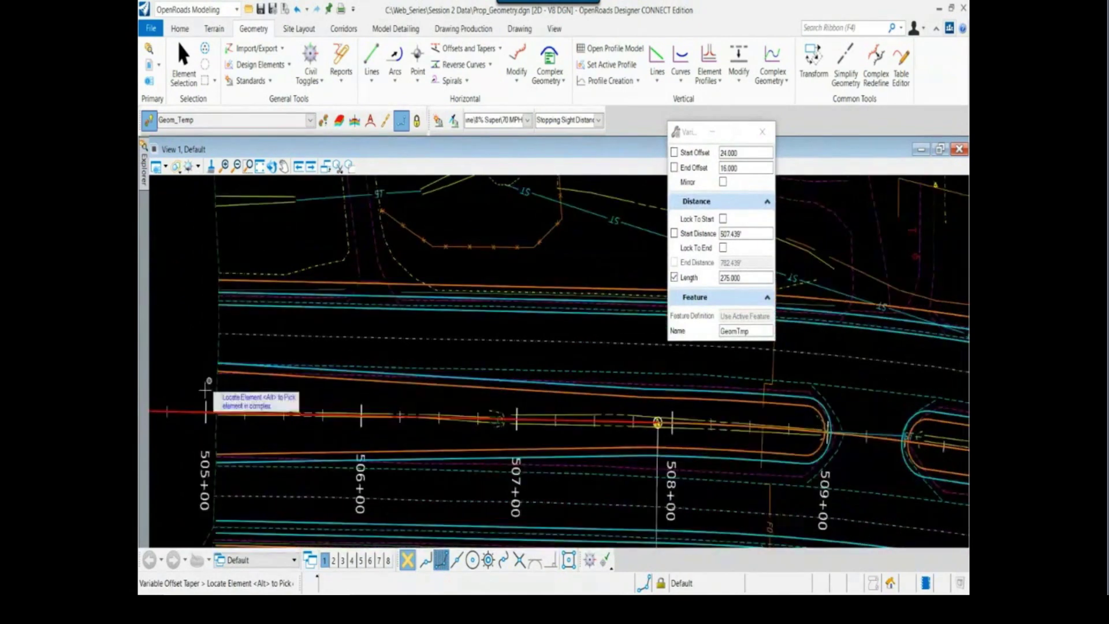
click(195, 412)
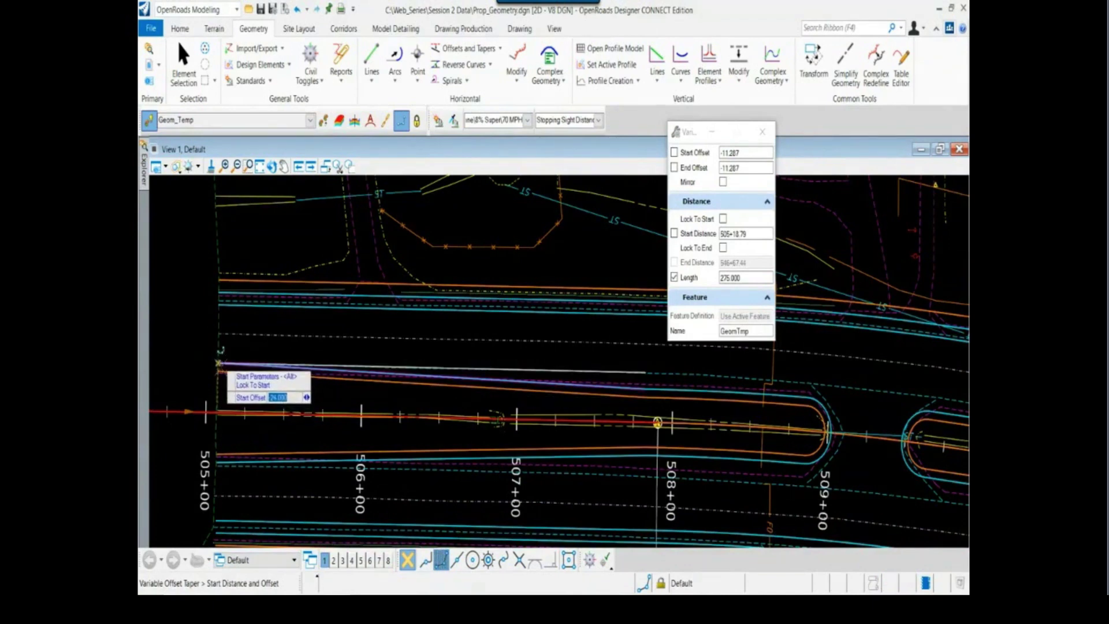
text(-7.5)
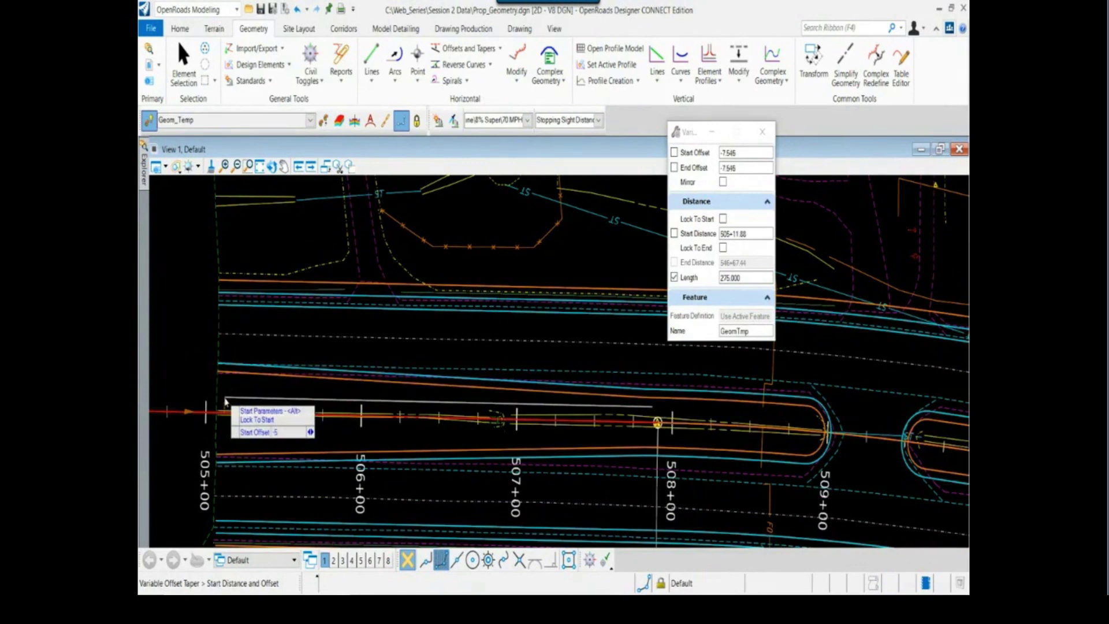
text(4)
key(Return)
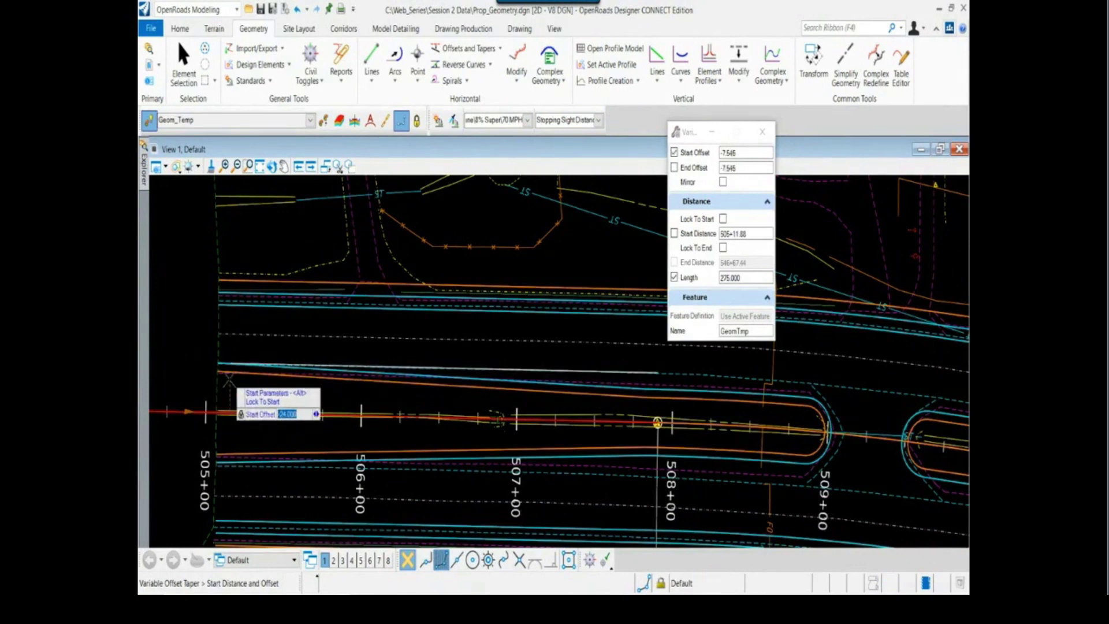
Name the taper feature "WB EOP Control".
scroll(657, 422, up, 2)
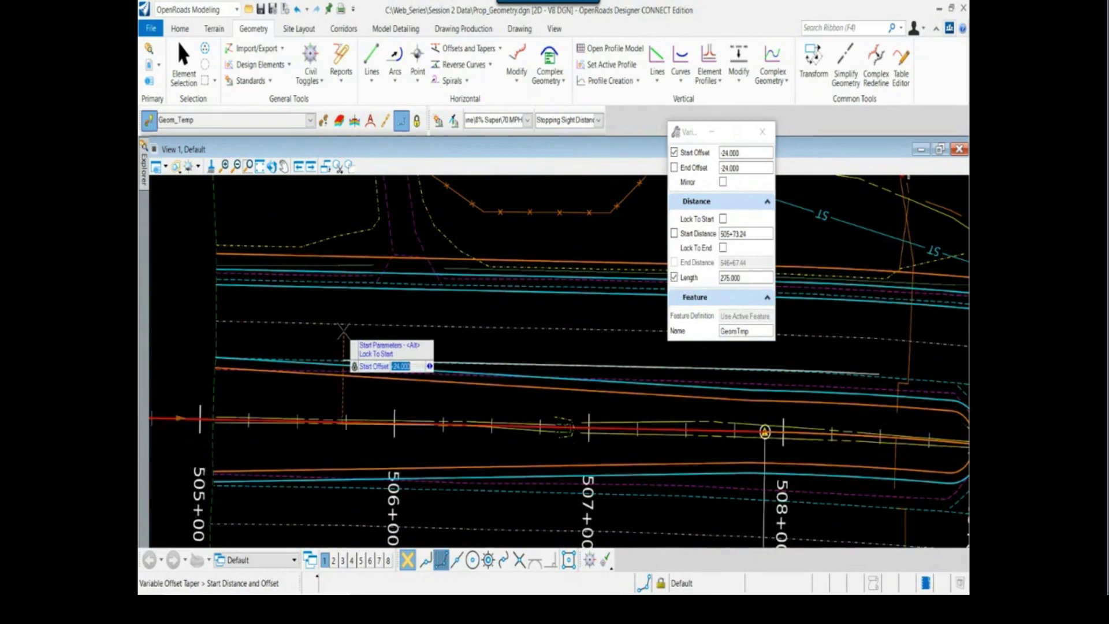
click(696, 330)
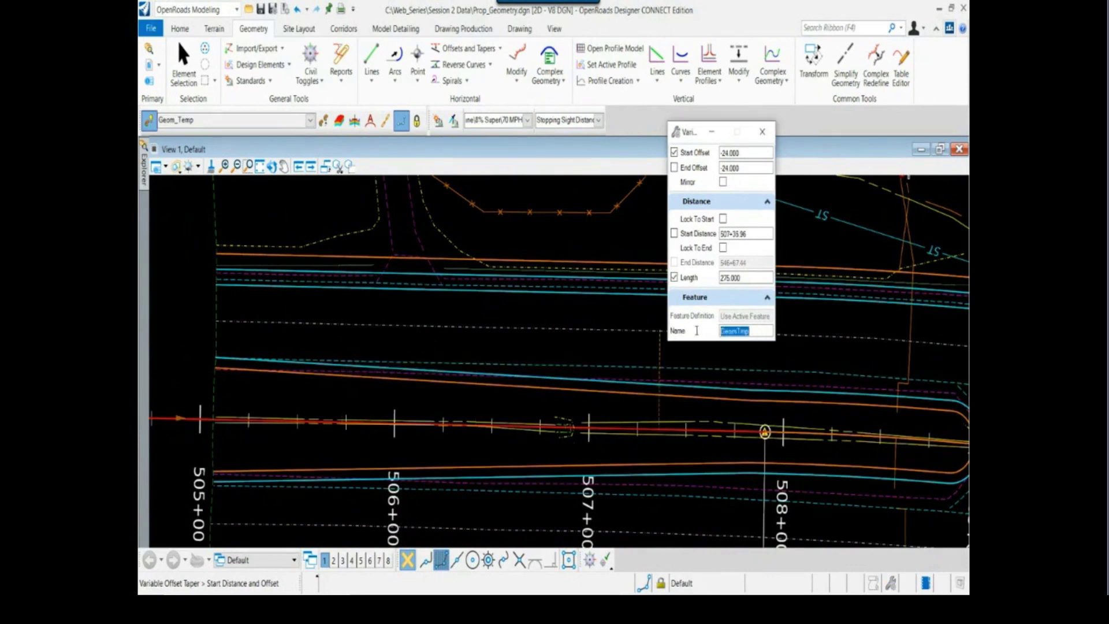
text(E)
text(B)
key(BackSpace)
key(BackSpace)
text(WB)
text(EOP Control)
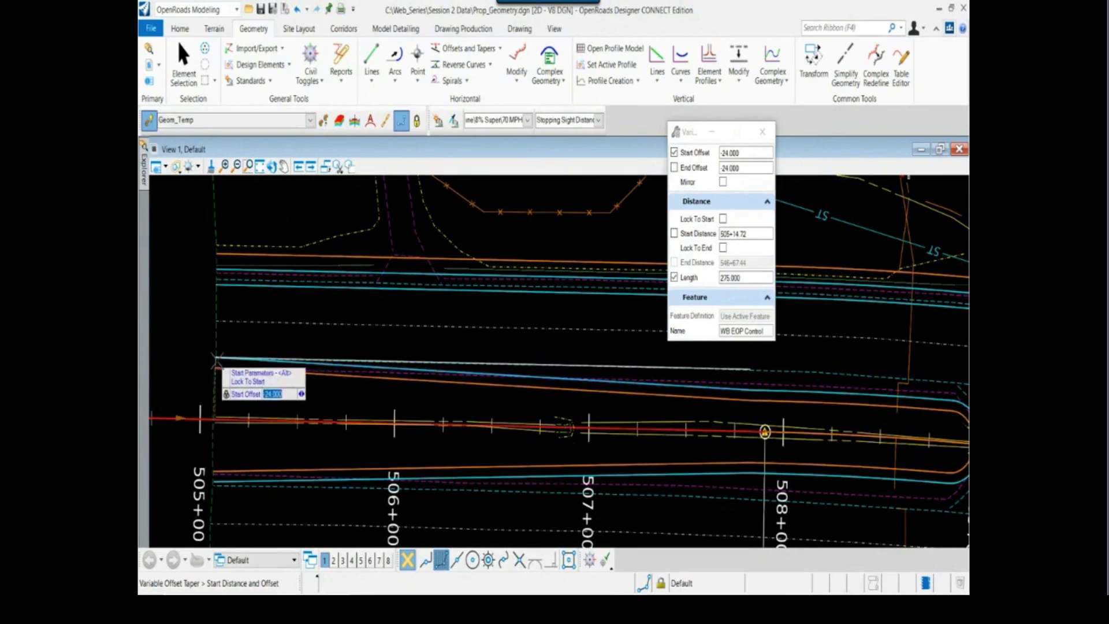
Accept the -24 start offset and start the taper at the west end of the cyan inside edge of pavement, station 505+07.44.
click(231, 383)
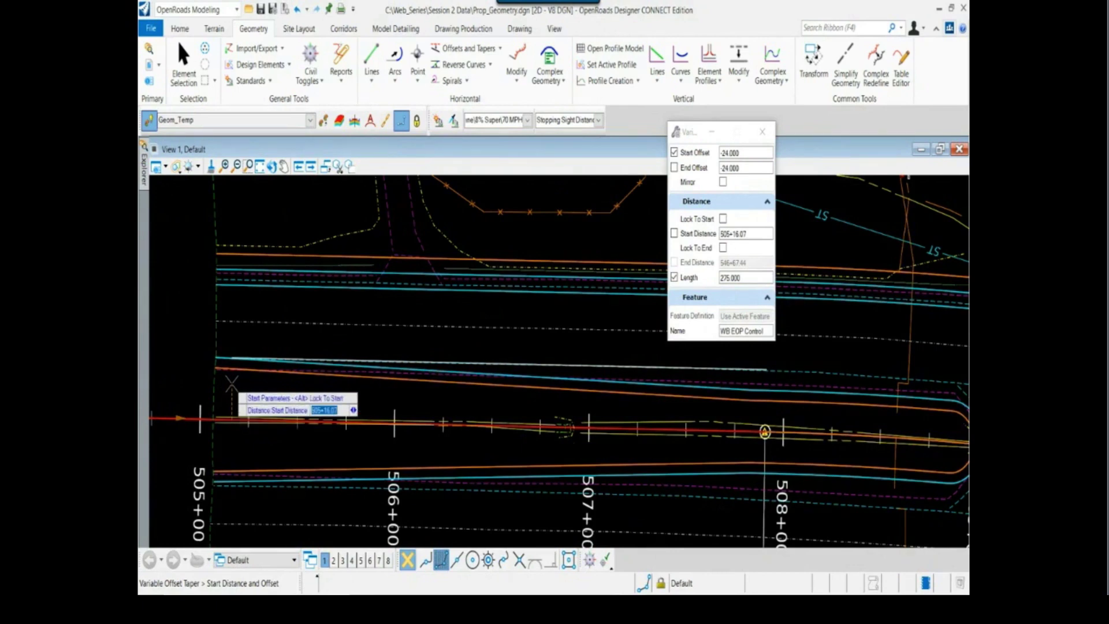
scroll(230, 386, up, 5)
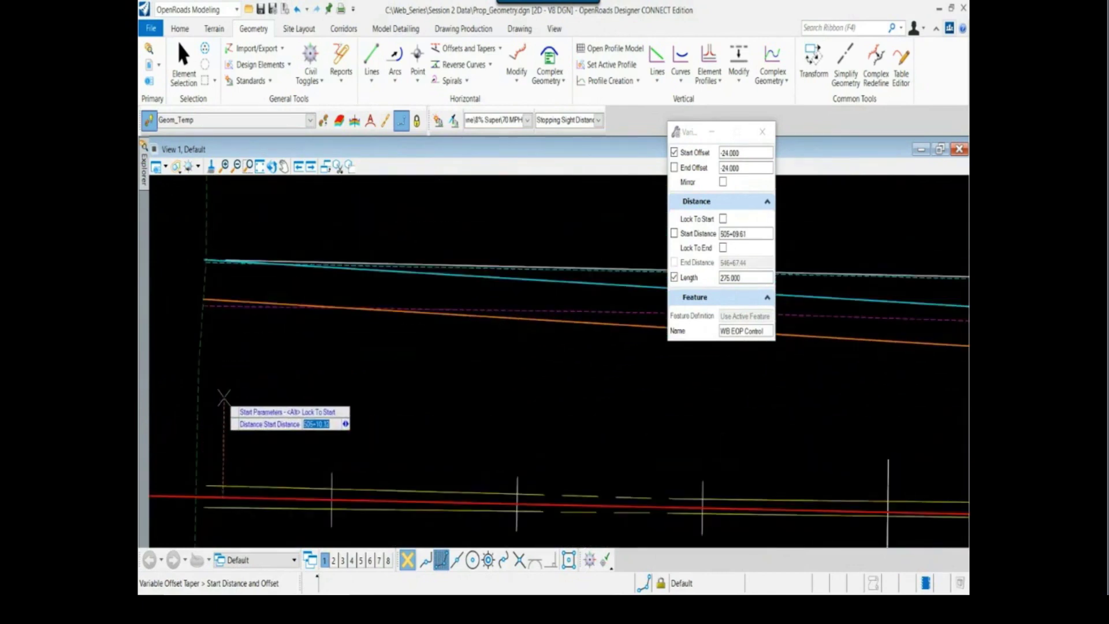
scroll(223, 390, down, 1)
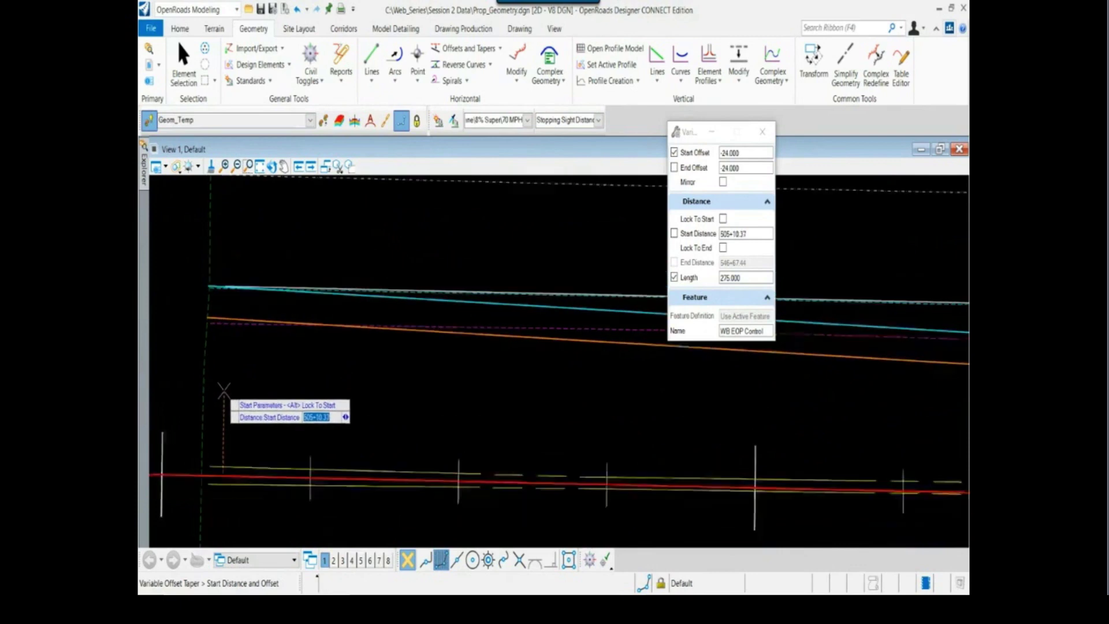
scroll(223, 390, down, 1)
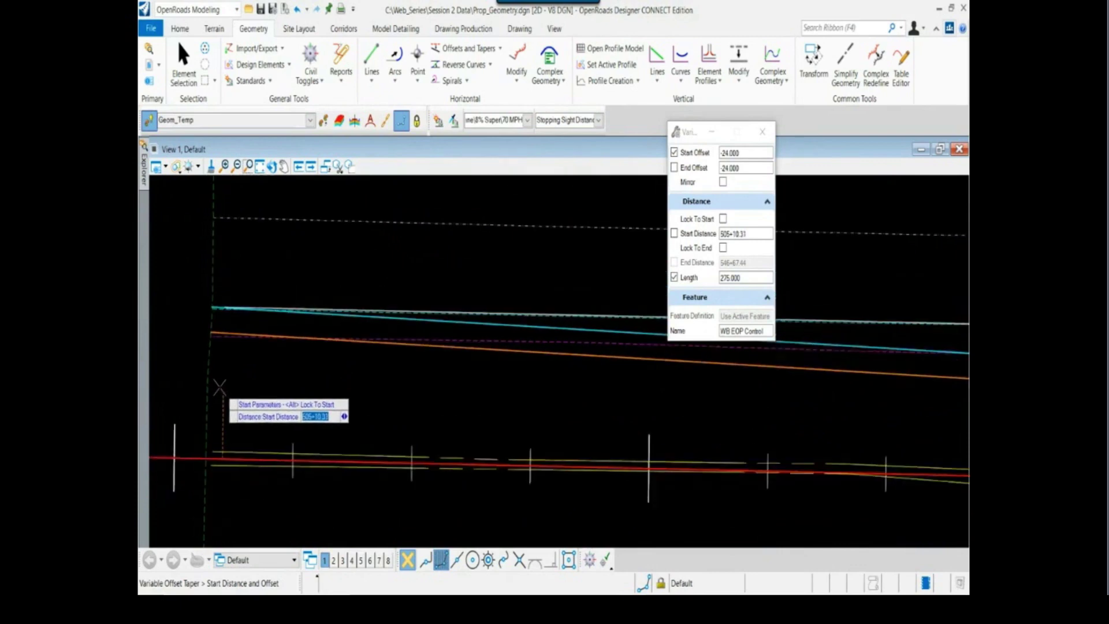
scroll(211, 321, up, 4)
scroll(209, 287, up, 4)
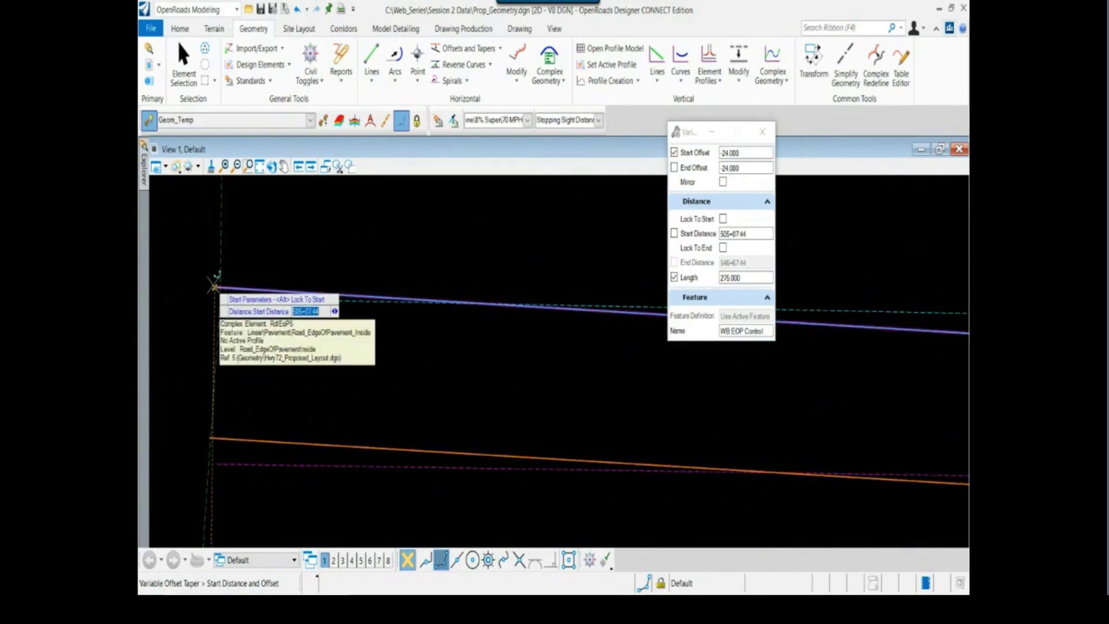
click(215, 287)
Complete the taper with an end offset of -16, a length of 275 and no mirrored copy.
scroll(221, 321, down, 3)
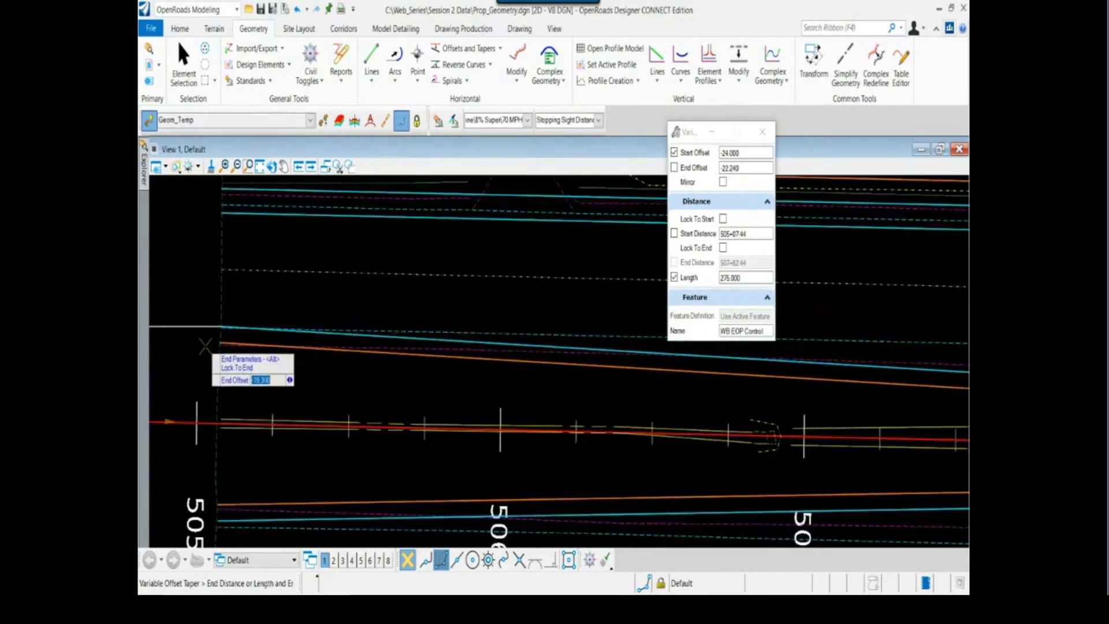
scroll(222, 328, down, 3)
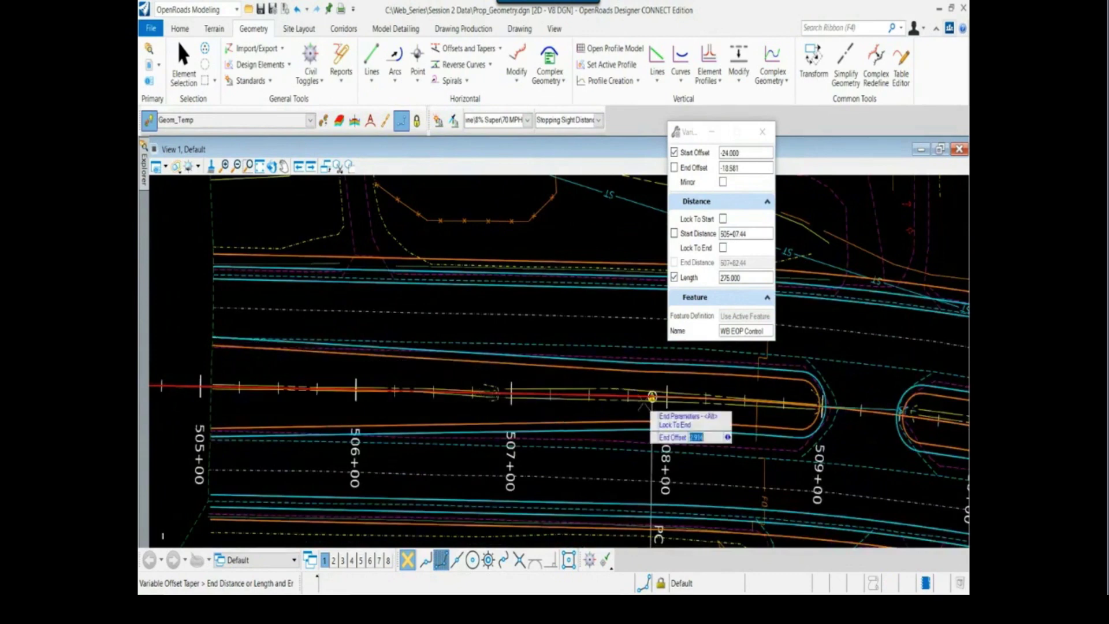
scroll(651, 397, up, 4)
scroll(555, 348, down, 3)
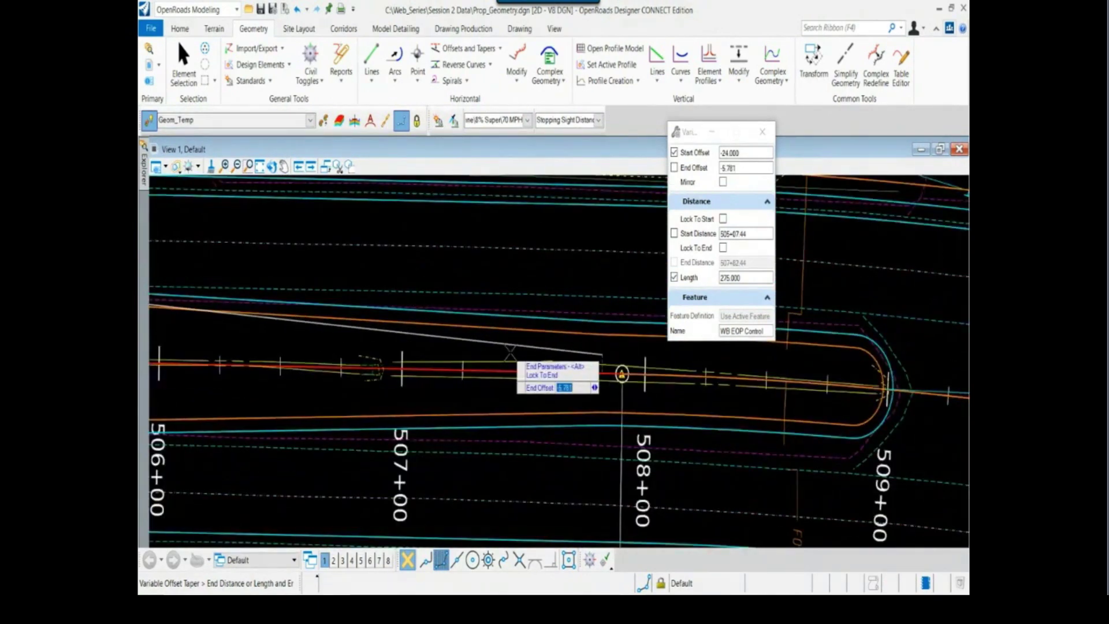
text(-16)
key(Return)
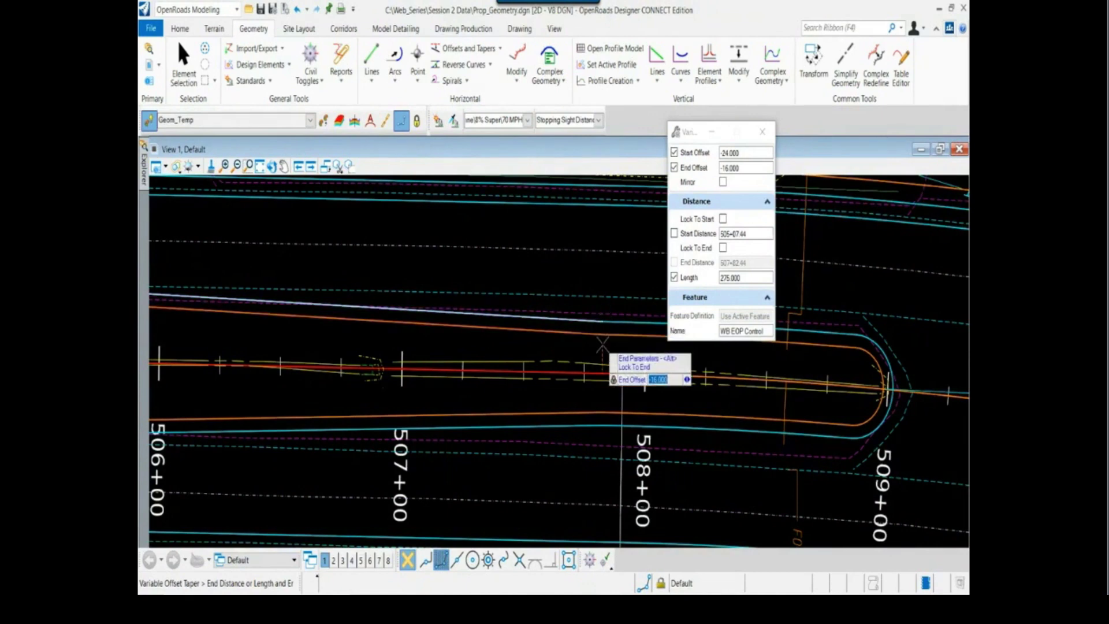
key(Down)
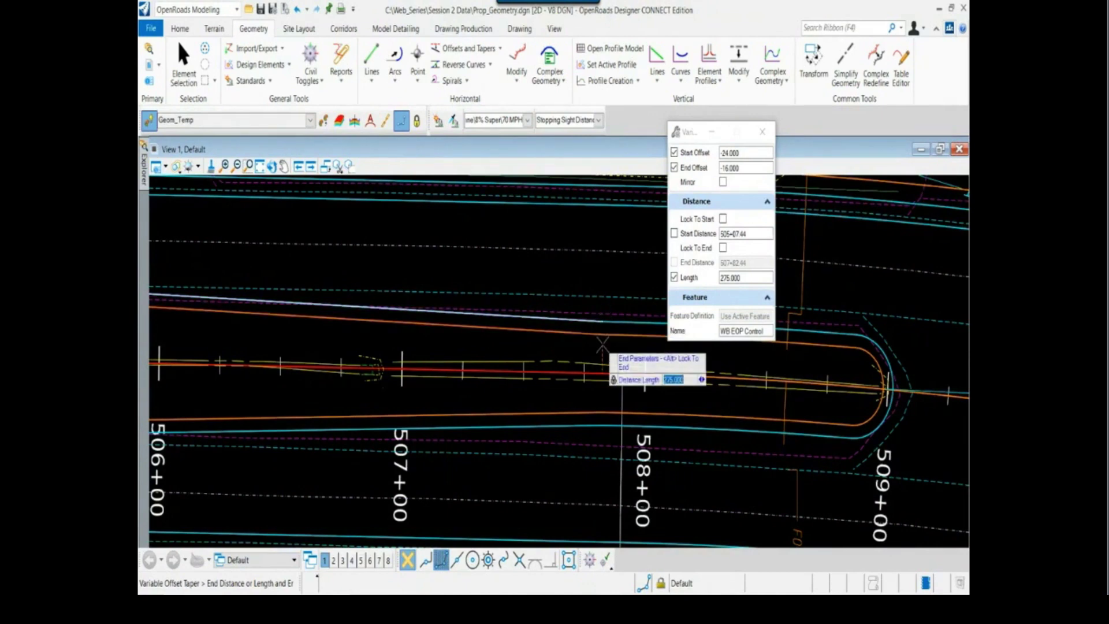
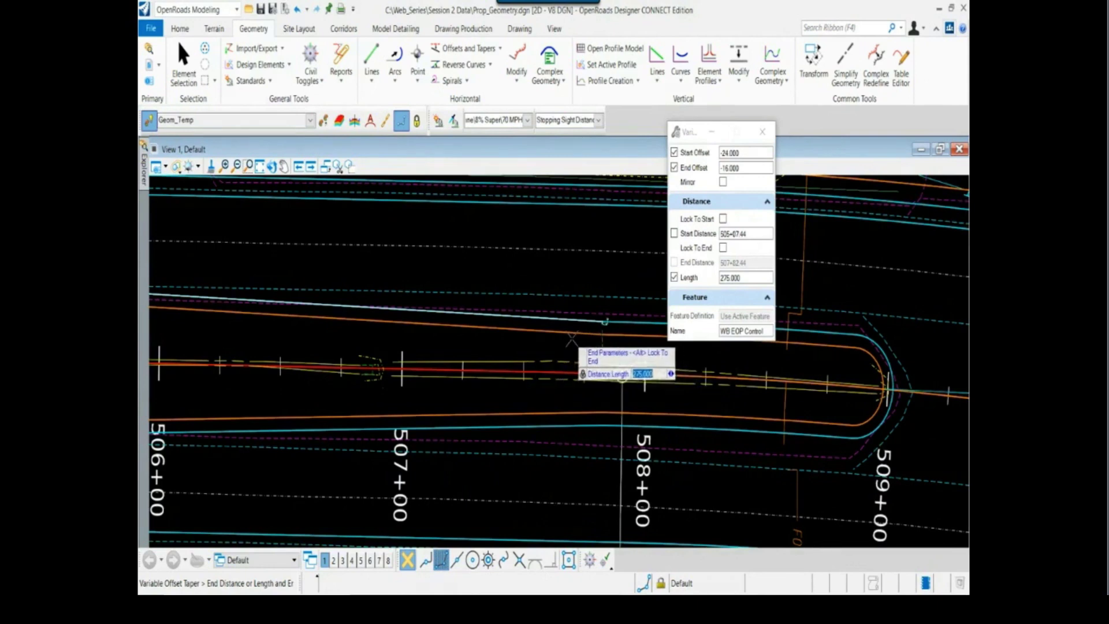
click(622, 375)
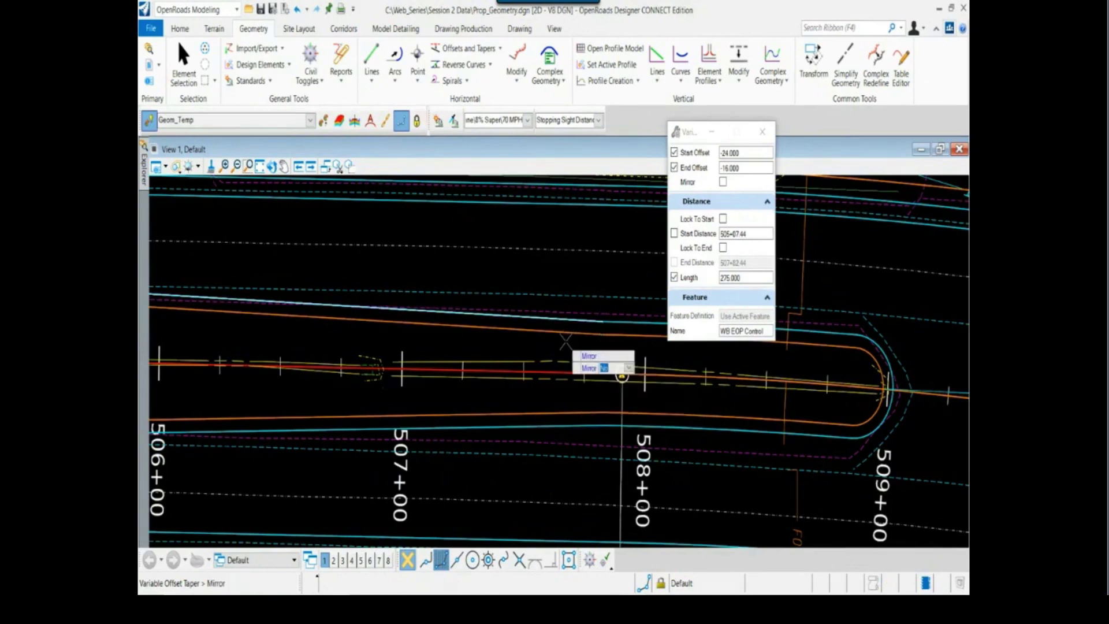
click(537, 339)
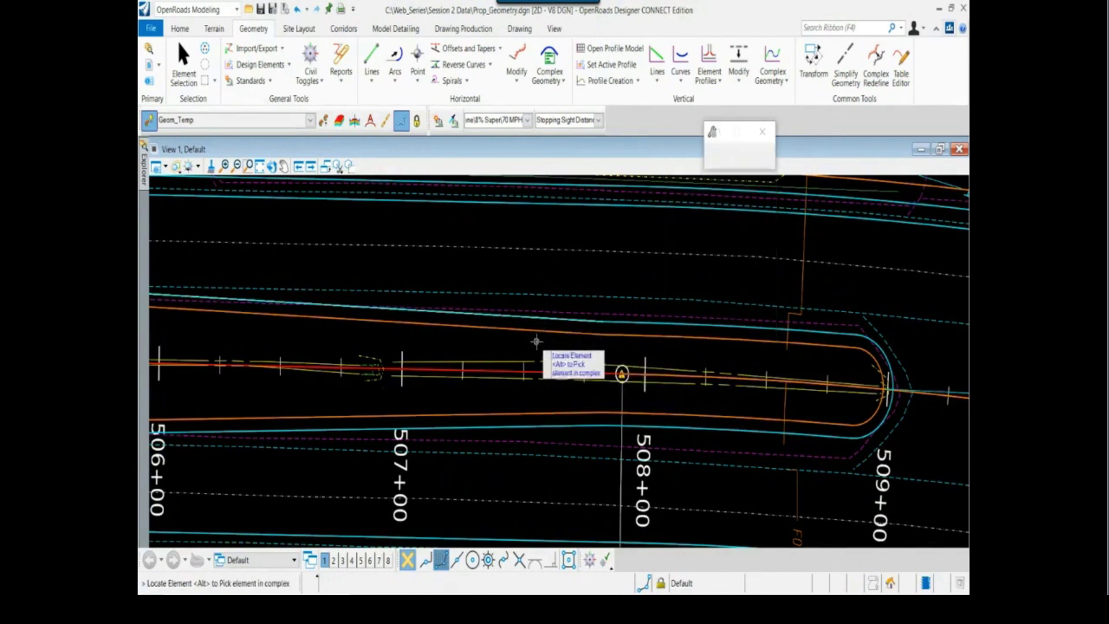
right_click(536, 341)
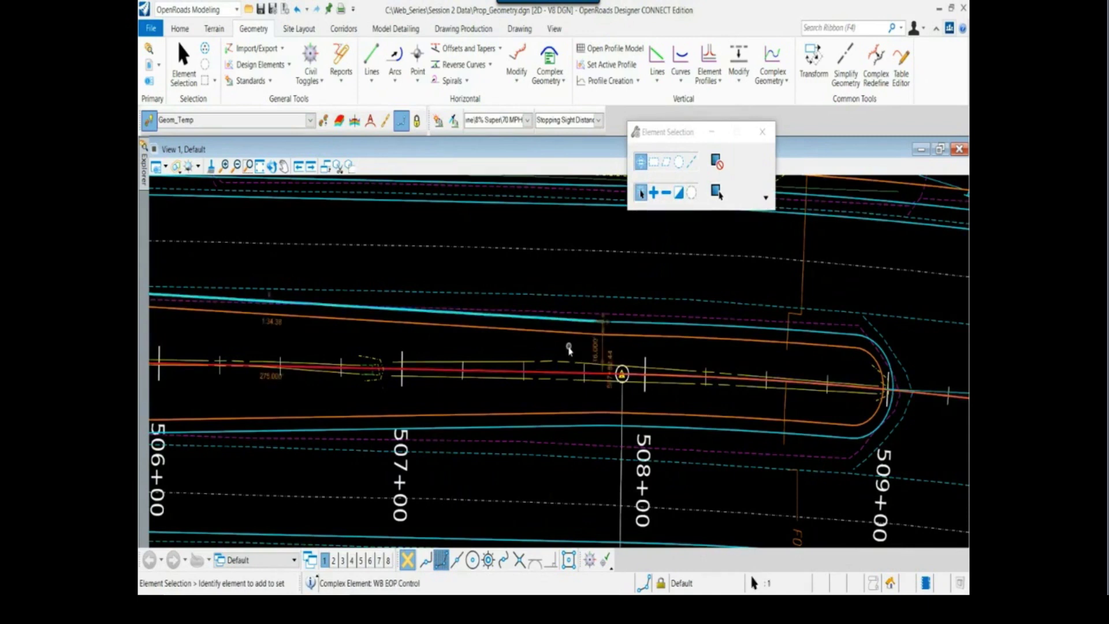
Examine the new taper against the proposed layout's inside edge of pavement between stations 505+00 and 508+00, and the surrounding roadway.
scroll(550, 346, down, 2)
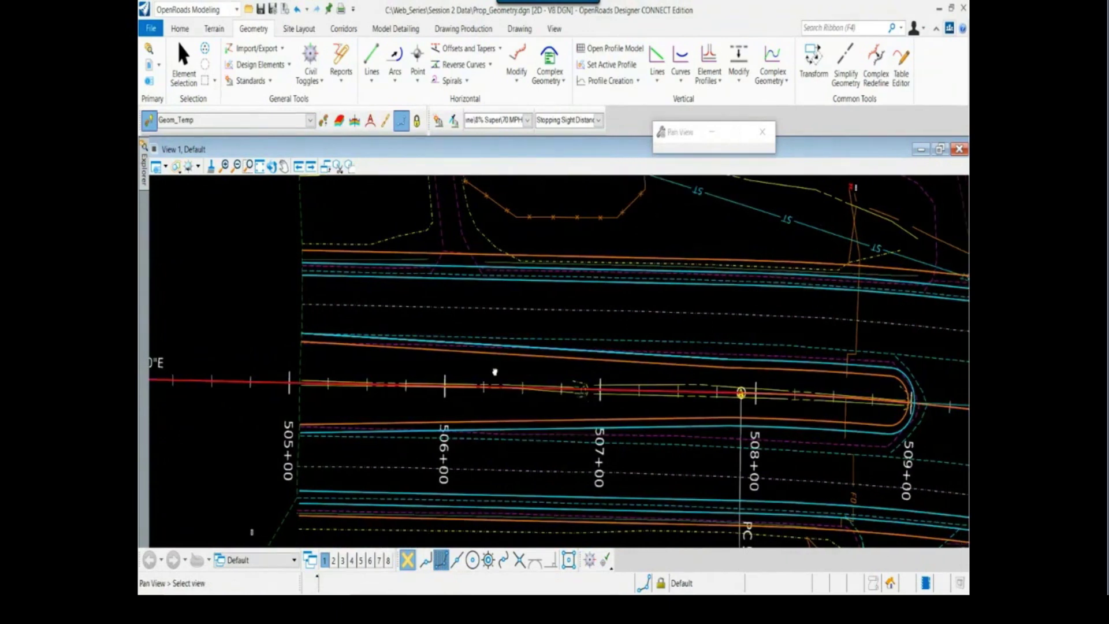
middle_drag(498, 376, 494, 375)
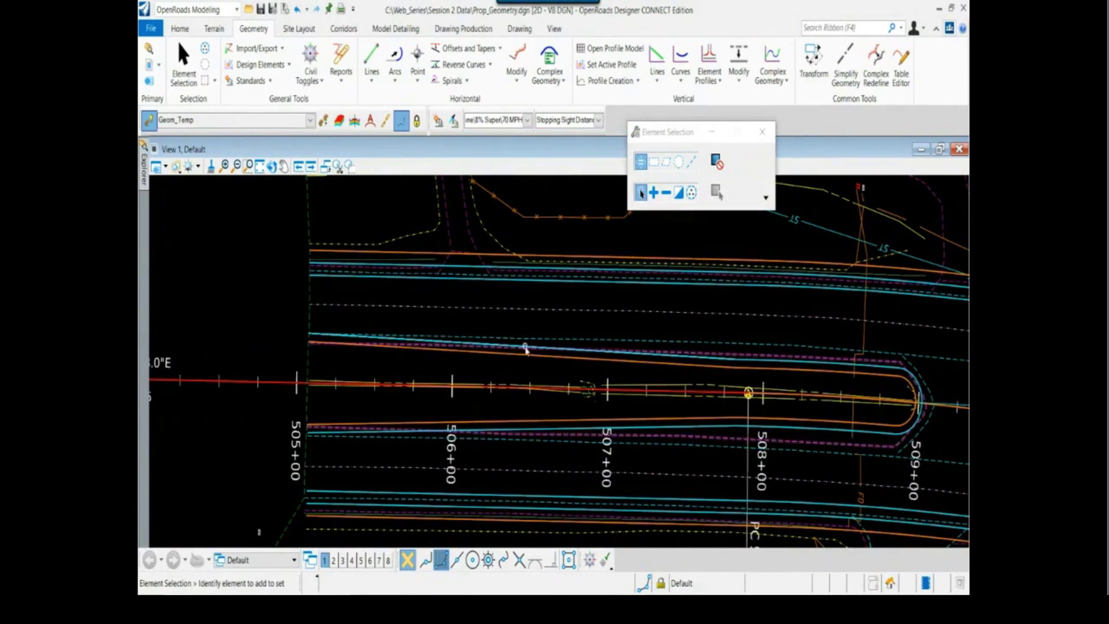
scroll(506, 345, up, 2)
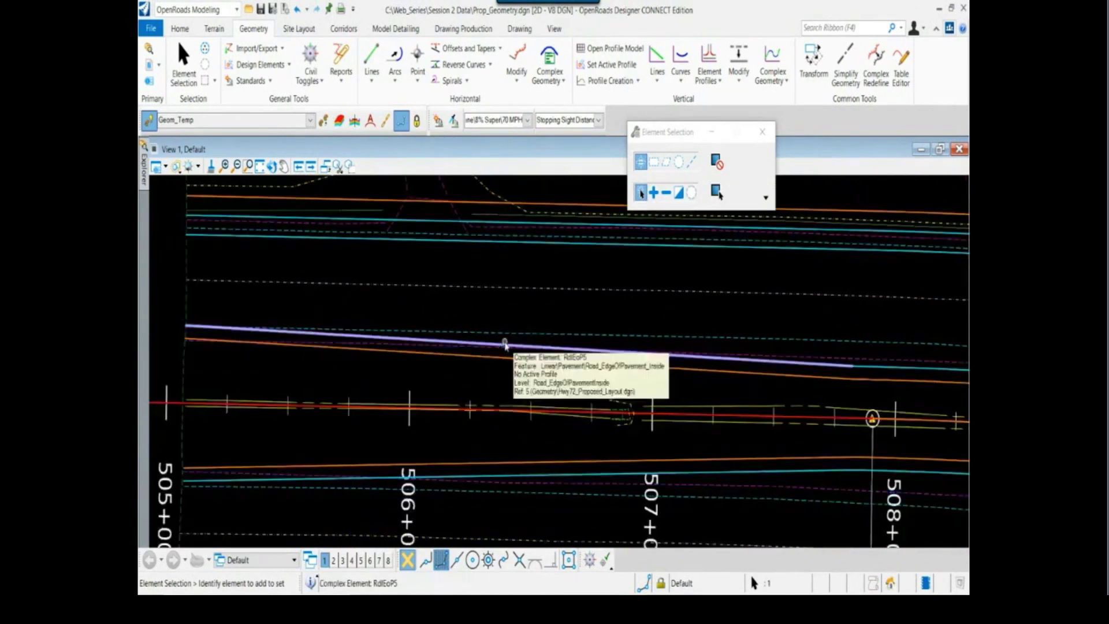
scroll(485, 373, down, 1)
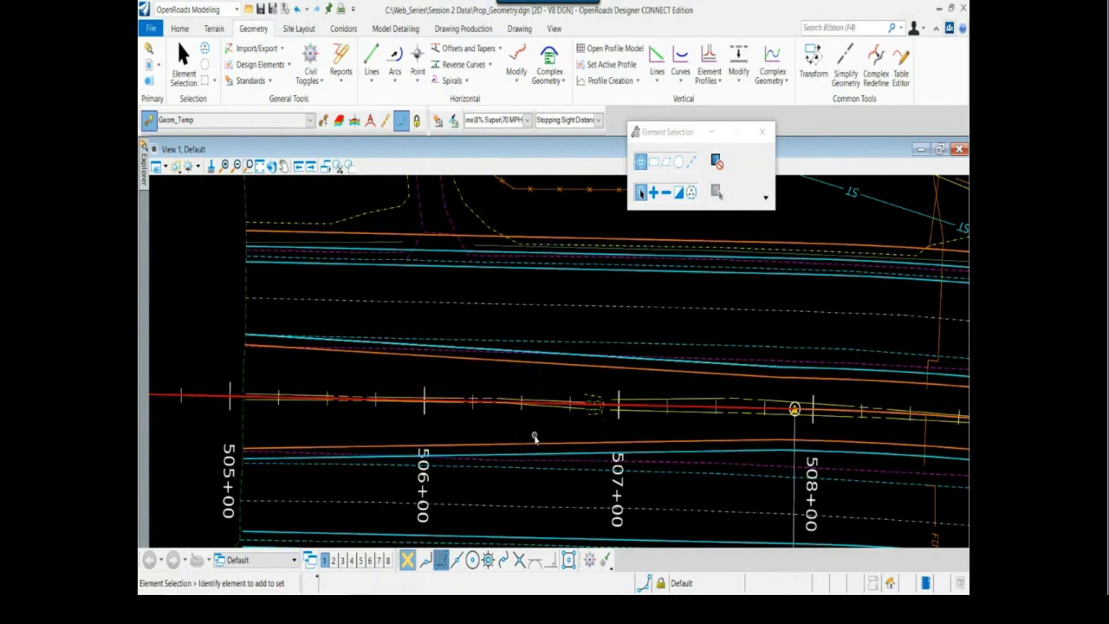
scroll(509, 419, down, 2)
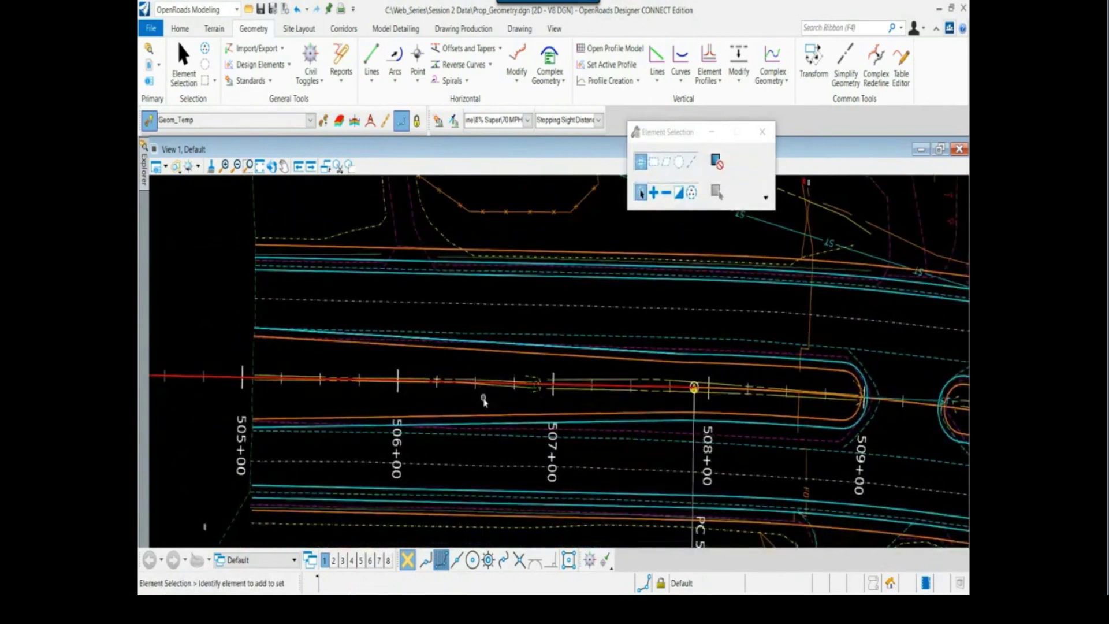
scroll(485, 400, down, 2)
scroll(485, 404, down, 2)
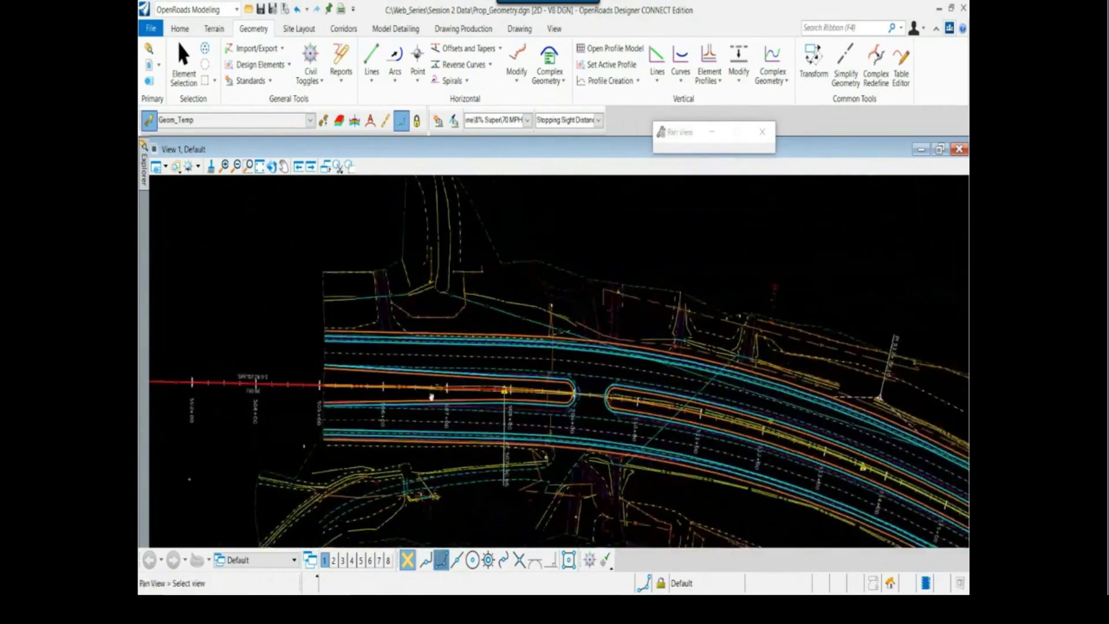
mouse_move(430, 399)
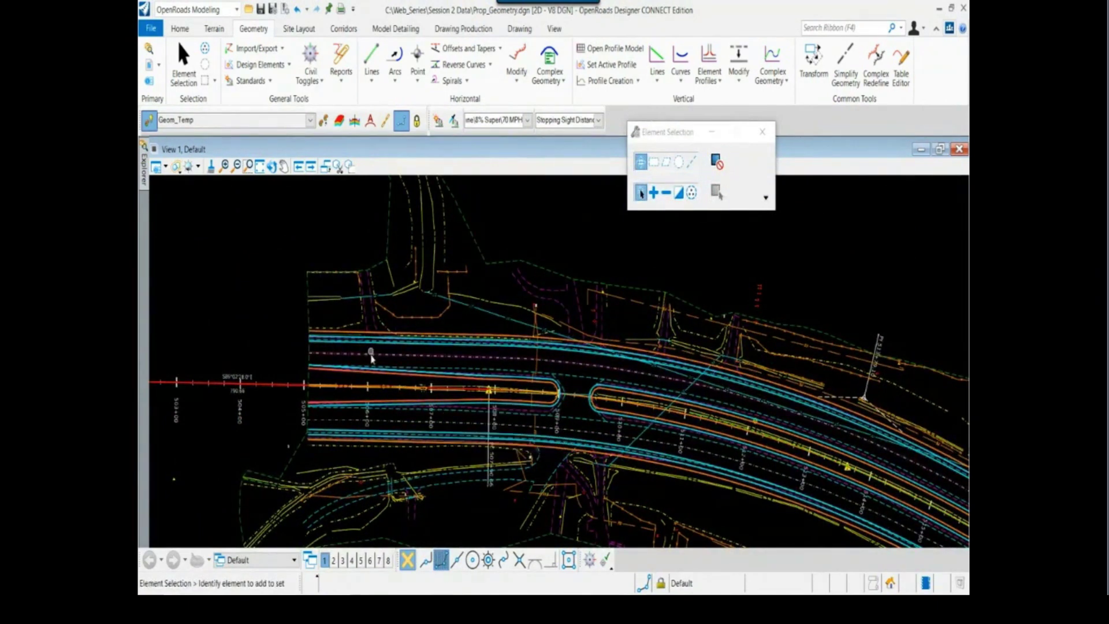
scroll(263, 381, up, 3)
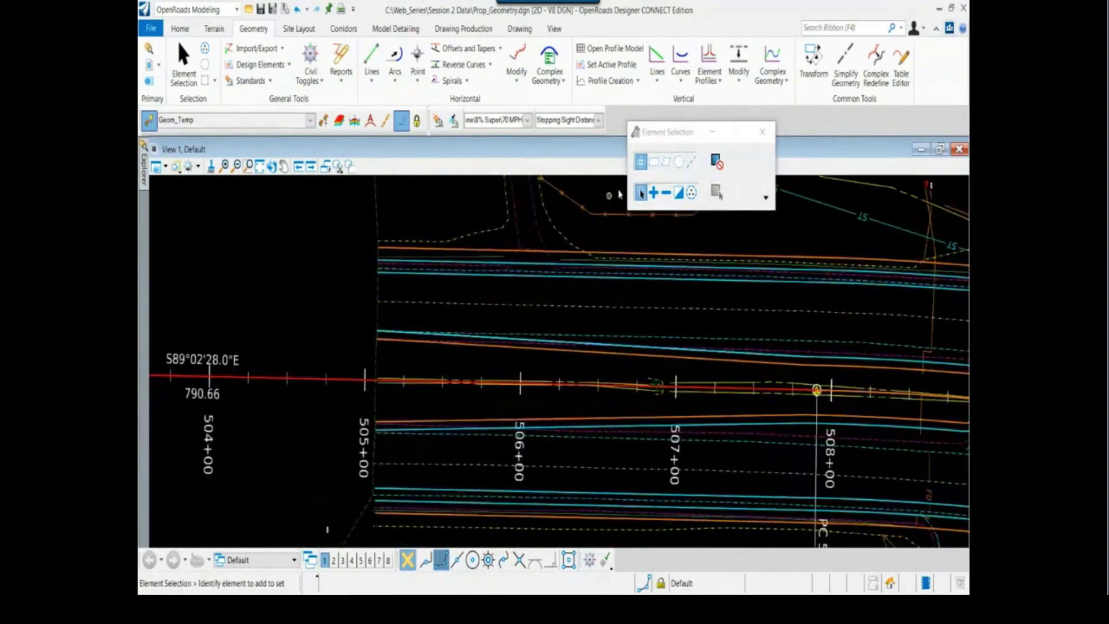
drag(655, 139, 686, 142)
scroll(530, 387, down, 2)
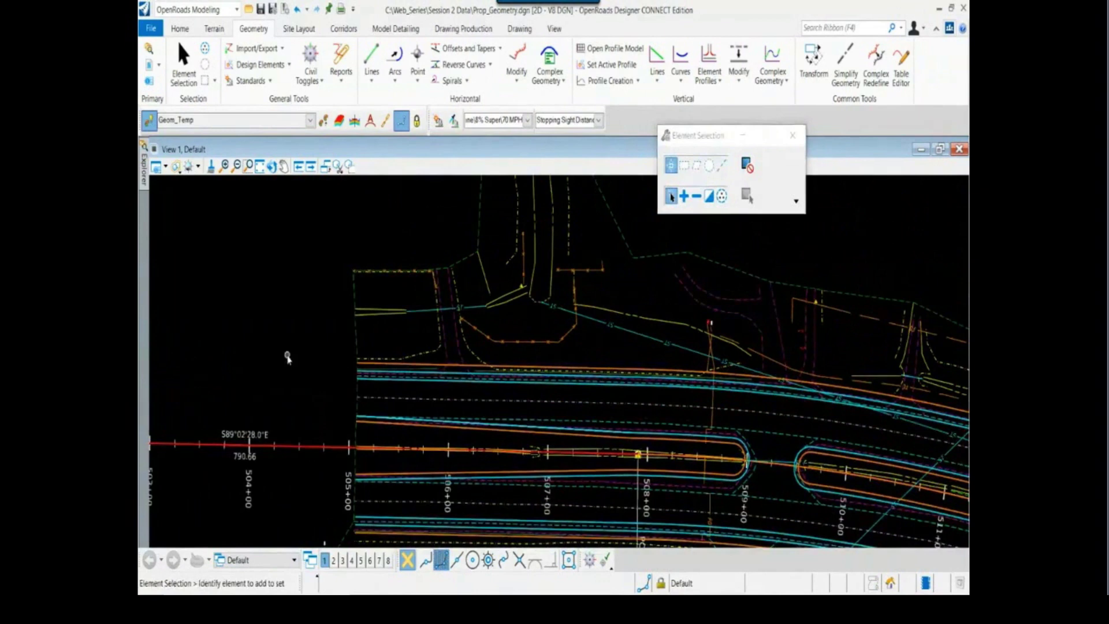
scroll(306, 327, down, 1)
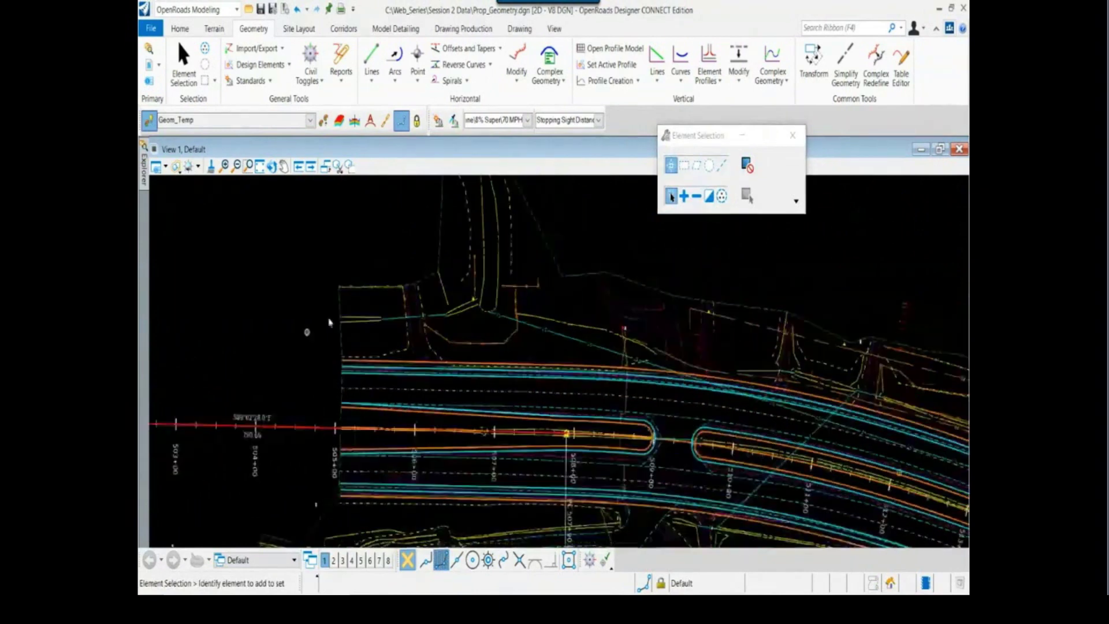
scroll(268, 343, down, 1)
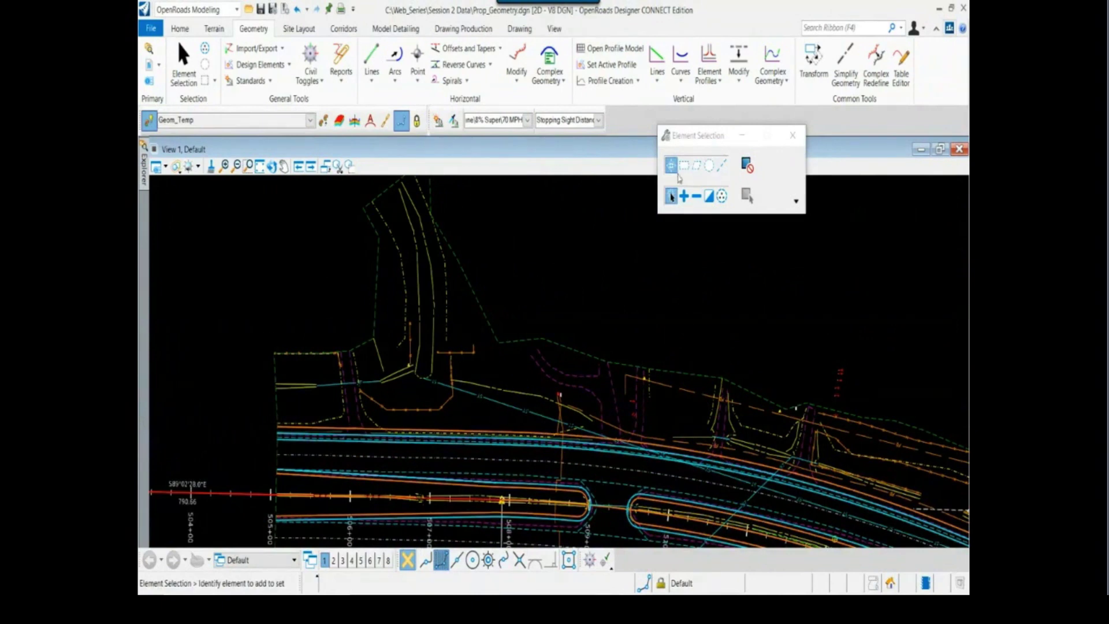
Switch the workspace to the two-view Plan/3D arrangement, keeping the selection settings window clear of the drawing.
drag(692, 144, 632, 176)
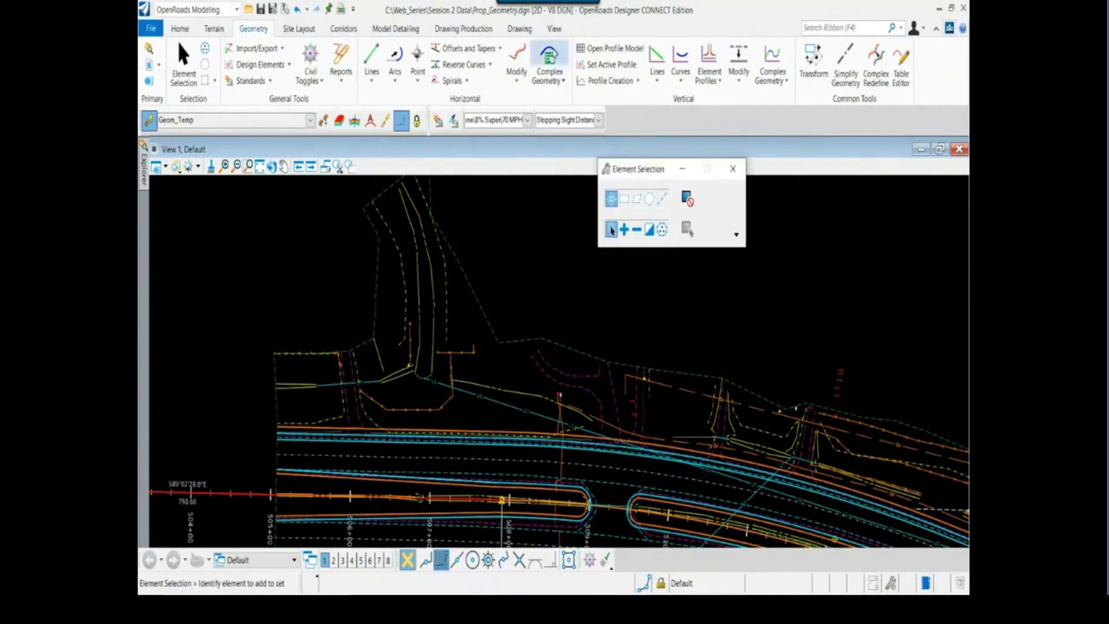
right_click(509, 262)
mouse_move(554, 271)
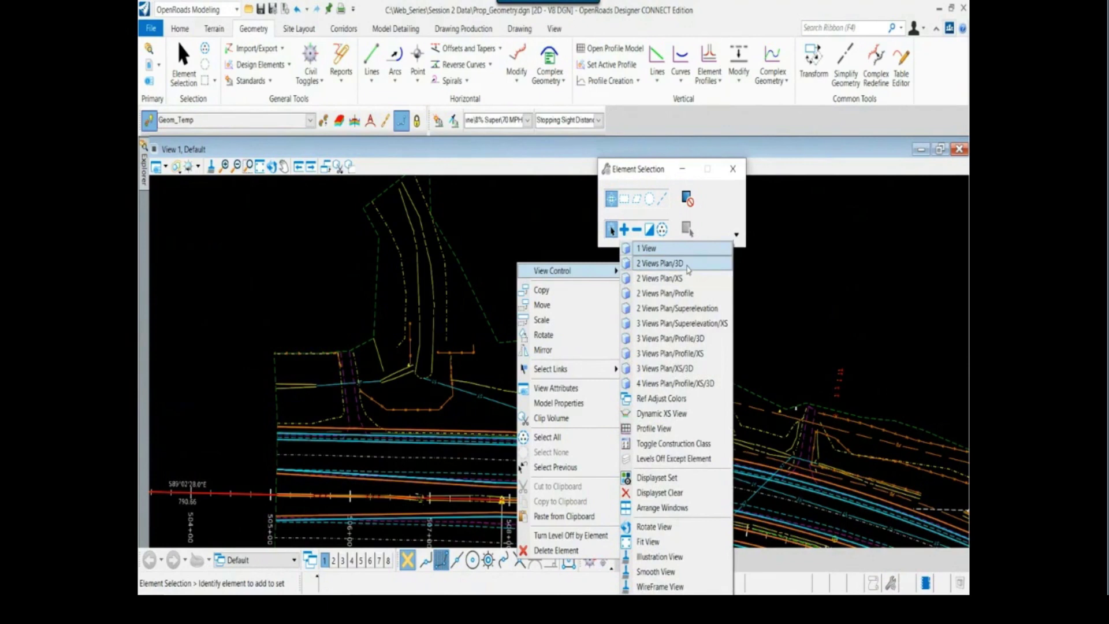
click(665, 263)
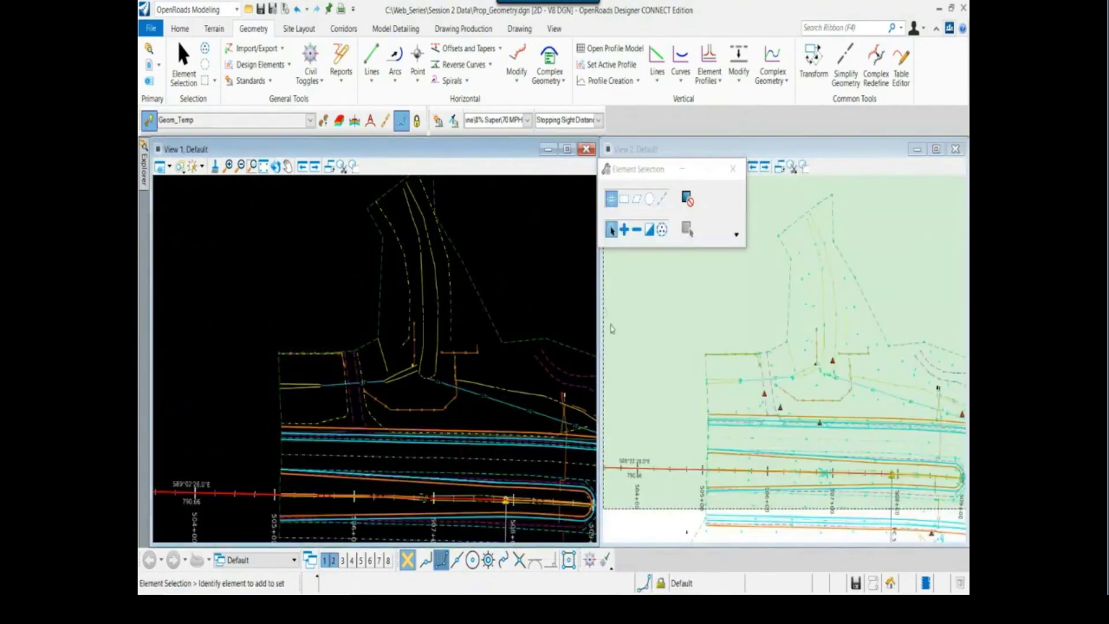
click(671, 536)
drag(660, 171, 600, 318)
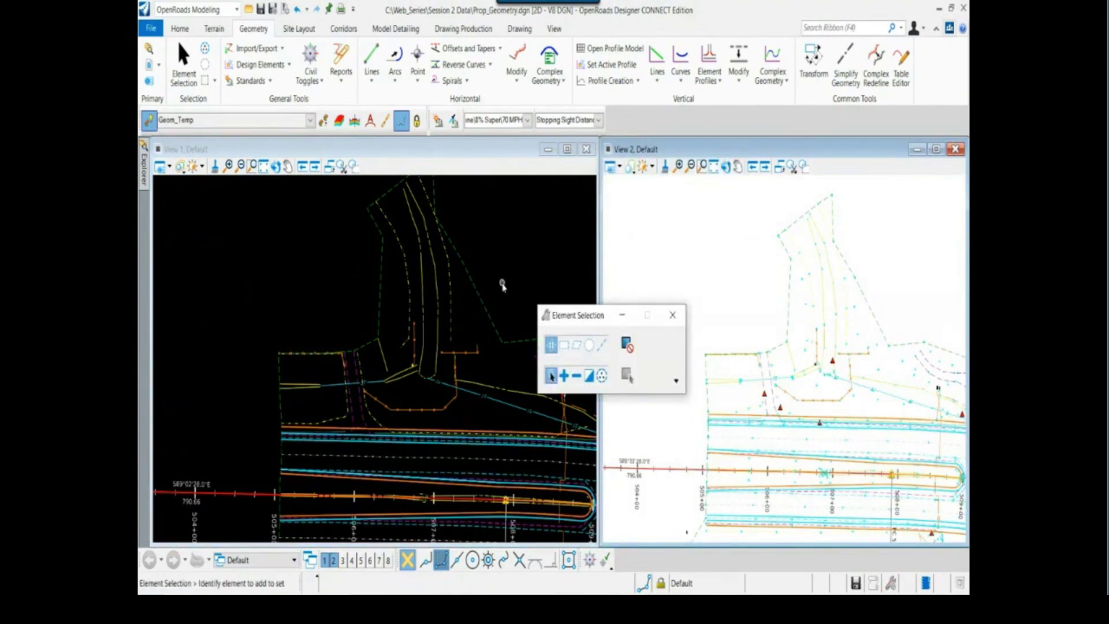
Select the Exist_Ground terrain boundary in the plan view and set it as the active terrain model.
scroll(491, 264, down, 1)
middle_drag(491, 264, 396, 269)
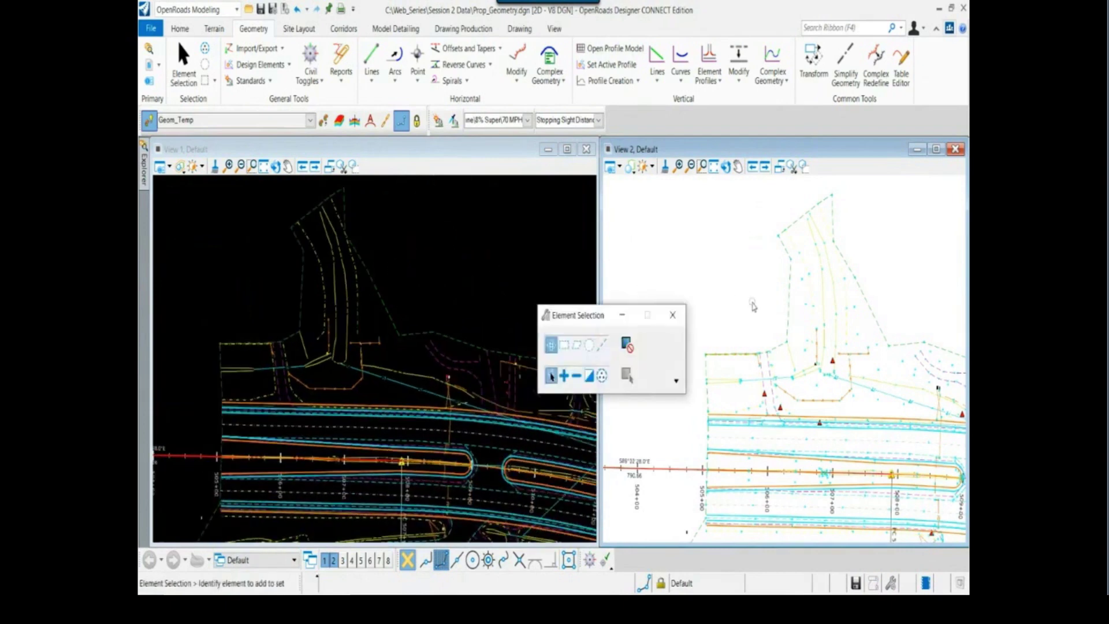
middle_drag(754, 306, 734, 277)
drag(583, 319, 362, 473)
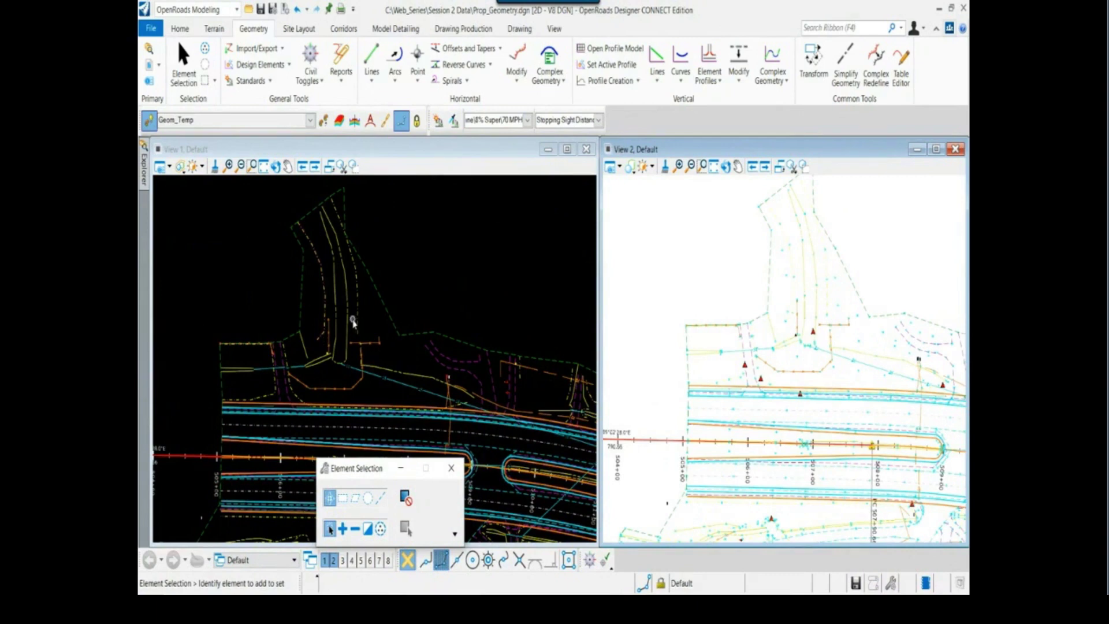
click(387, 315)
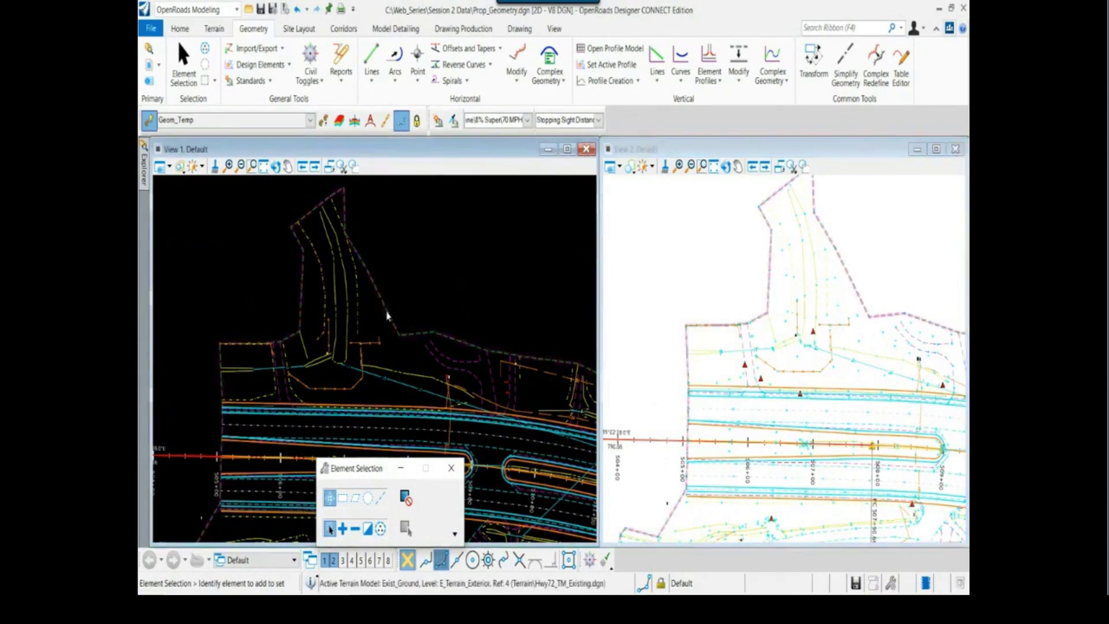
click(387, 313)
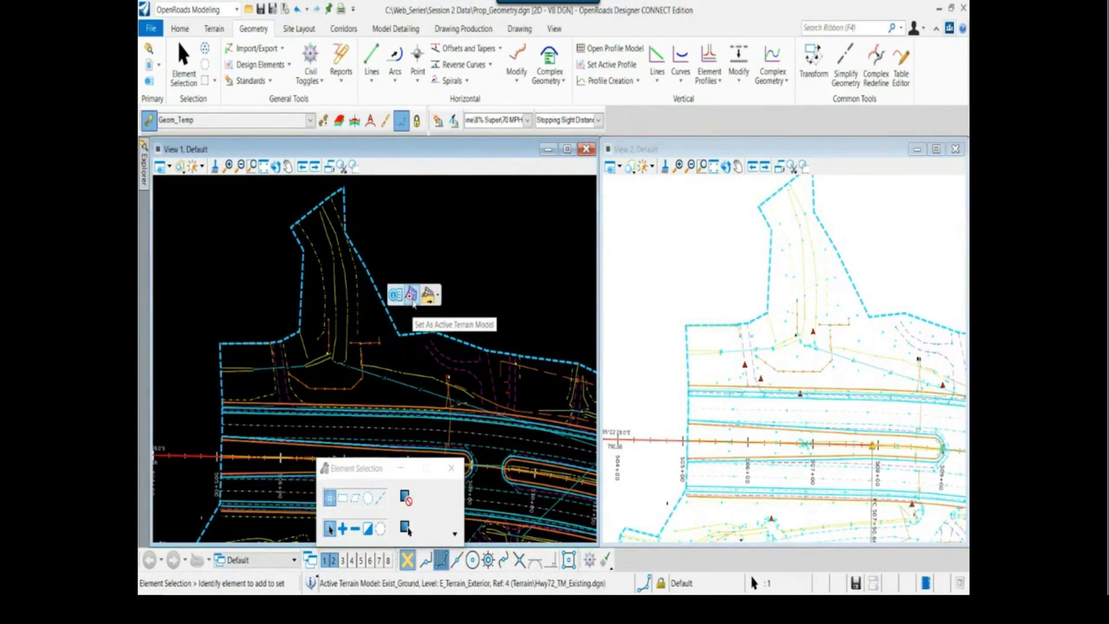
click(411, 295)
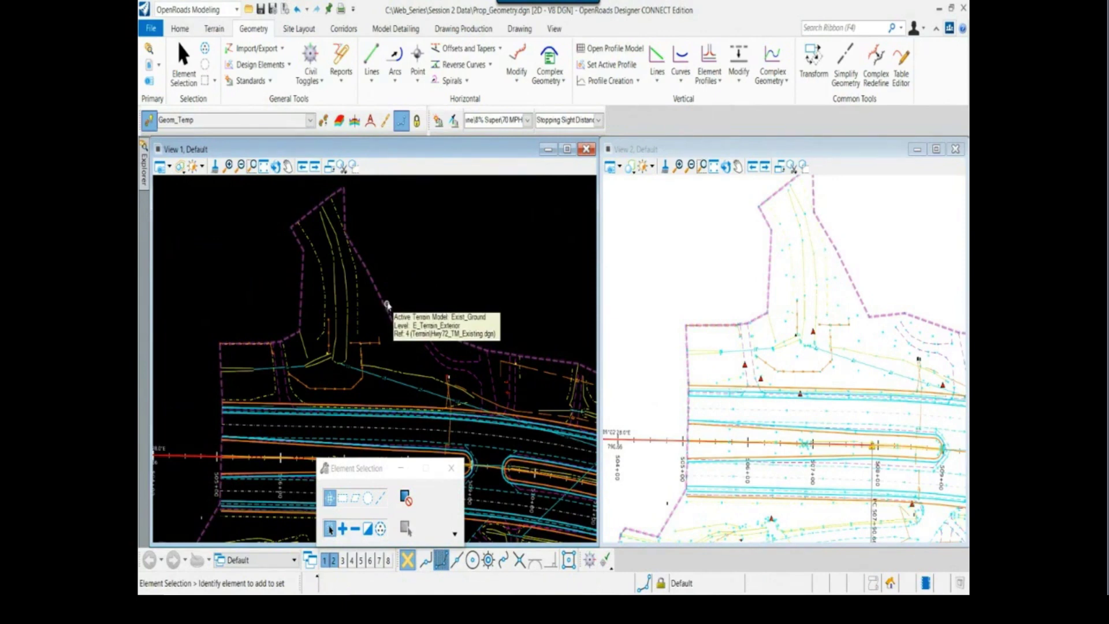
Display the Default-3D model in View 2, fit it to the view and focus on the start of the roadway terrain.
click(624, 168)
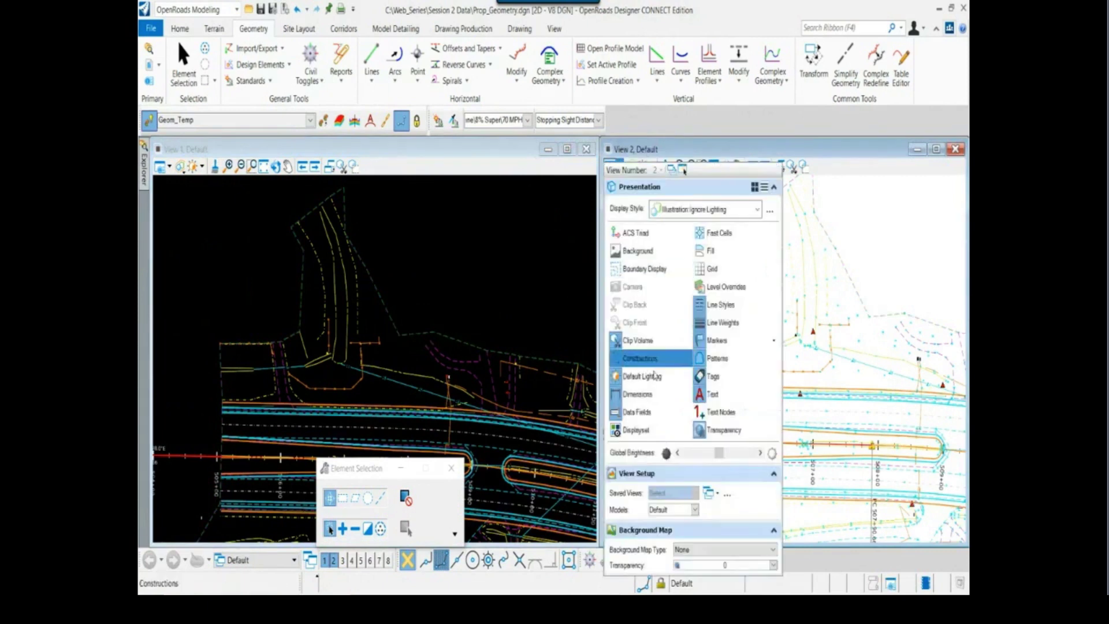
click(695, 510)
click(679, 541)
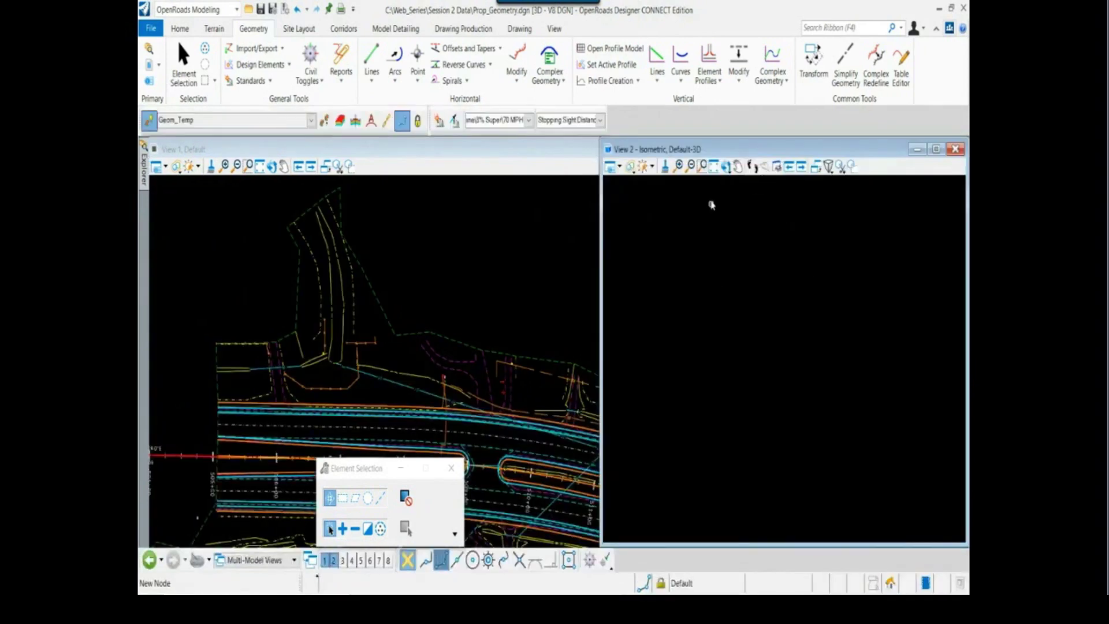
click(714, 167)
scroll(722, 424, up, 7)
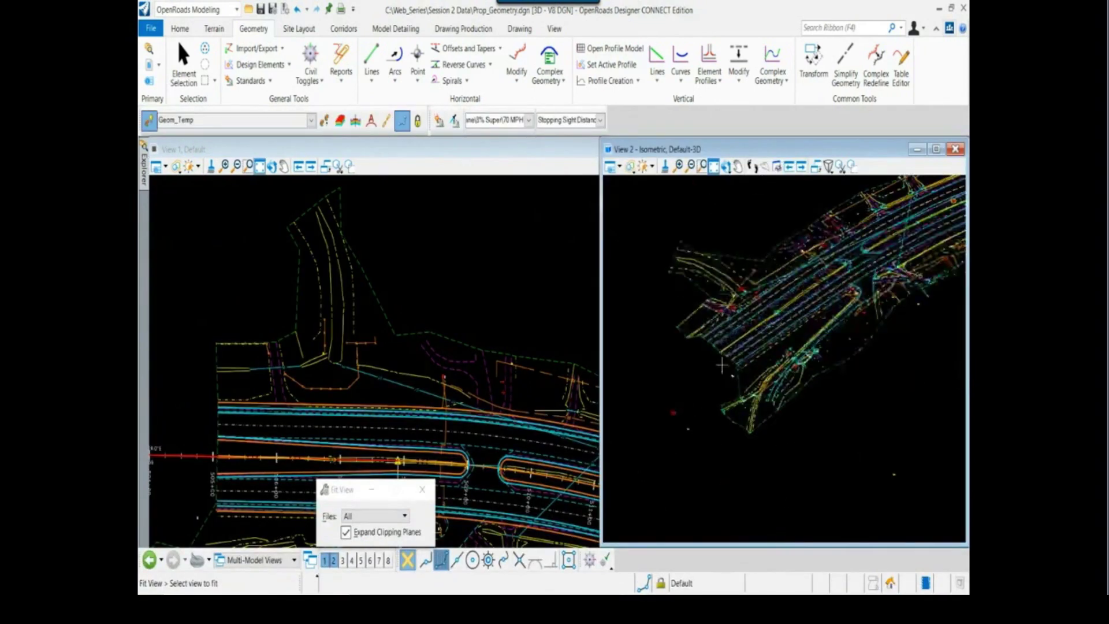
middle_drag(684, 352, 684, 351)
drag(684, 352, 704, 411)
right_click(705, 412)
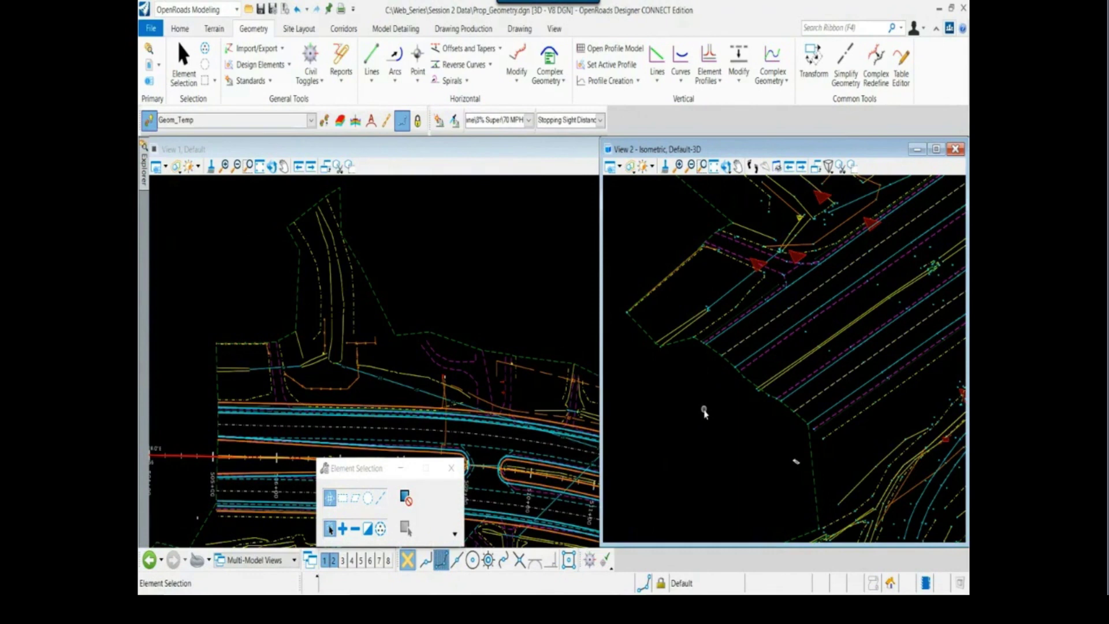
scroll(694, 383, down, 1)
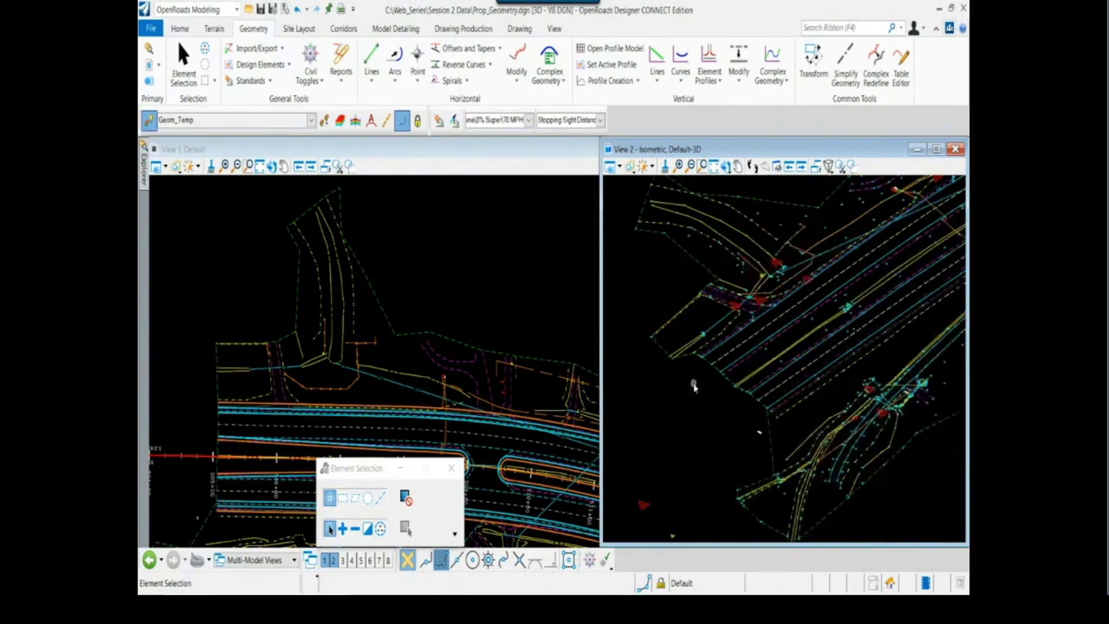
scroll(704, 369, up, 1)
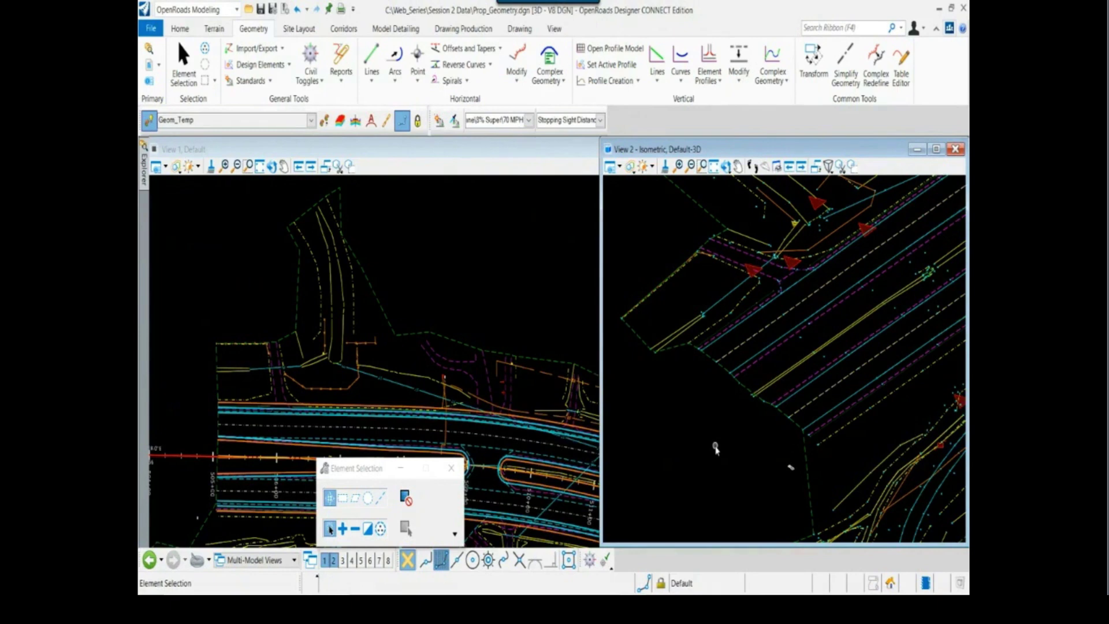
Move the selection settings window away from the centerline in the plan view, framing the centerline start around stations 504+00 to 508+00.
drag(359, 474, 487, 206)
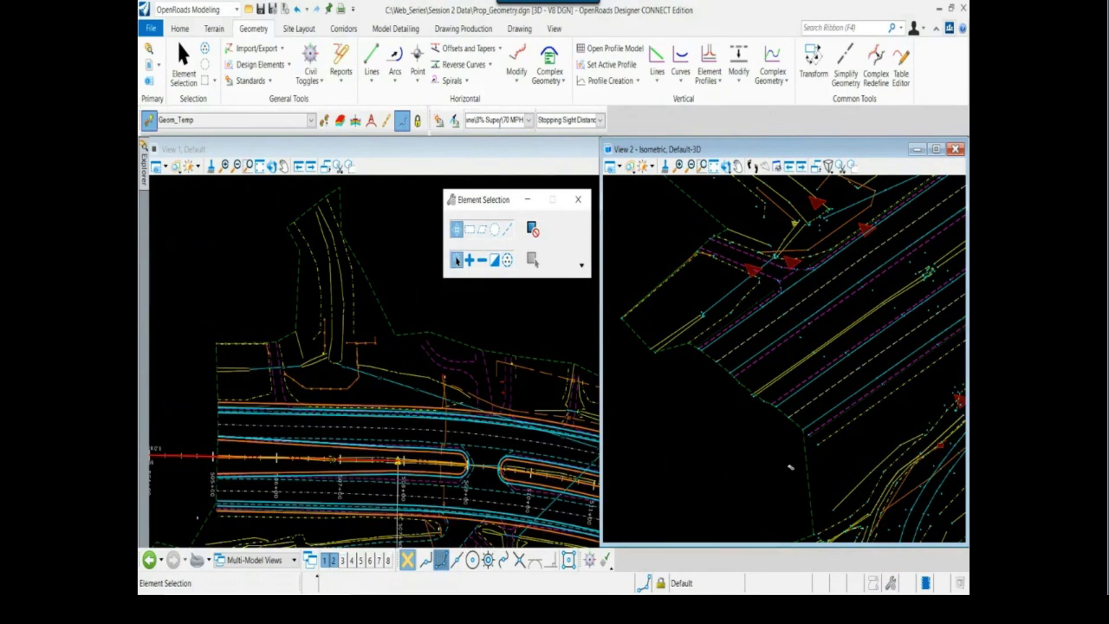
drag(504, 207, 496, 199)
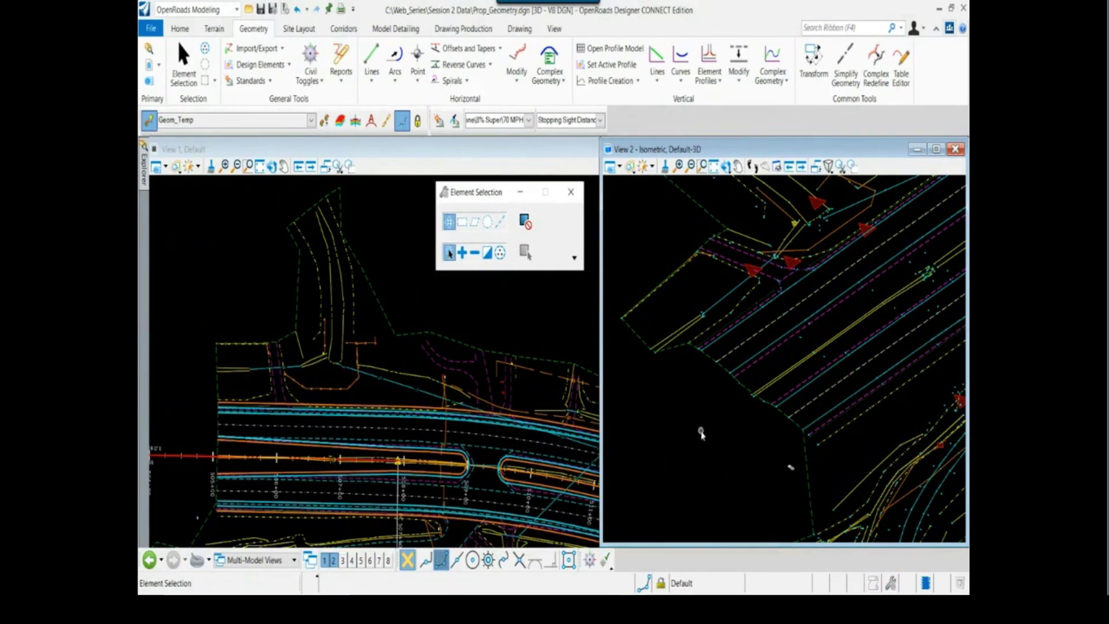
scroll(700, 433, down, 2)
scroll(702, 432, up, 1)
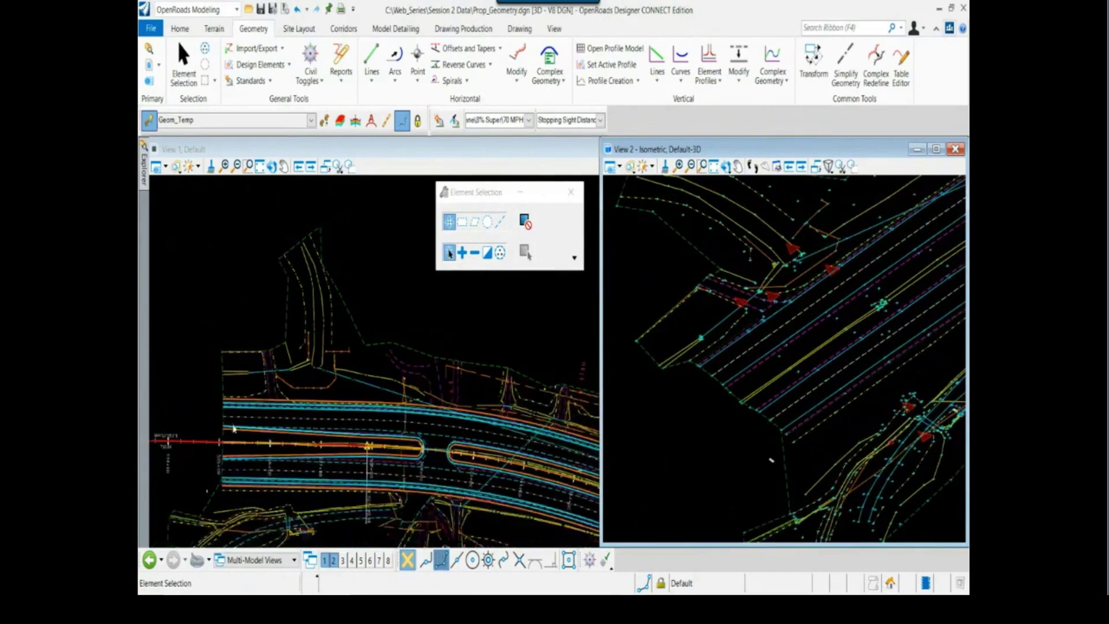
middle_drag(234, 429, 244, 353)
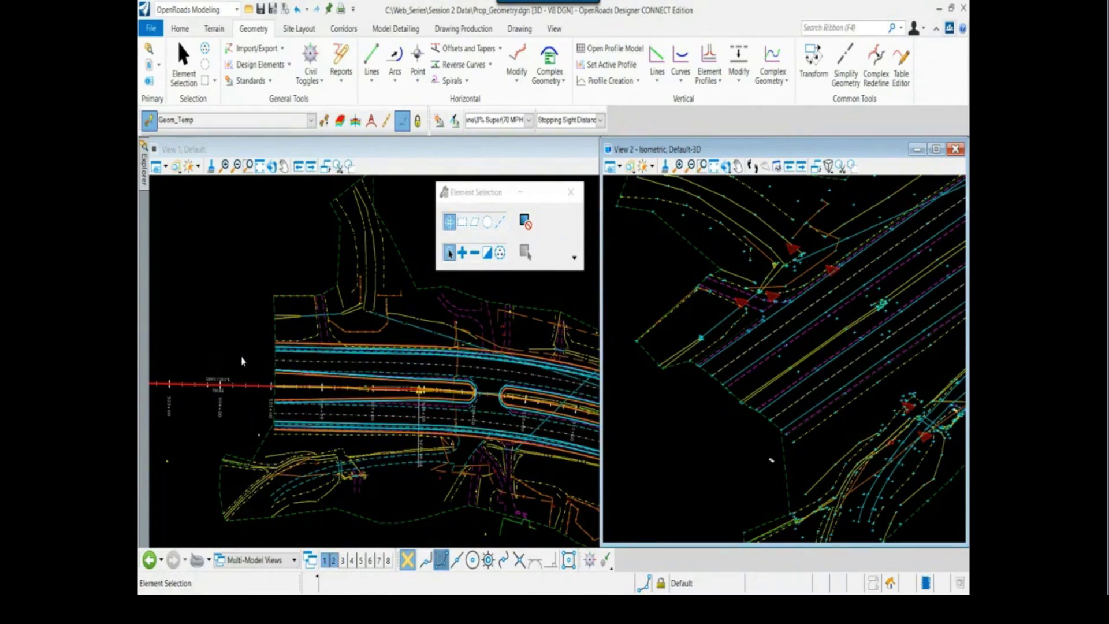
scroll(245, 352, up, 2)
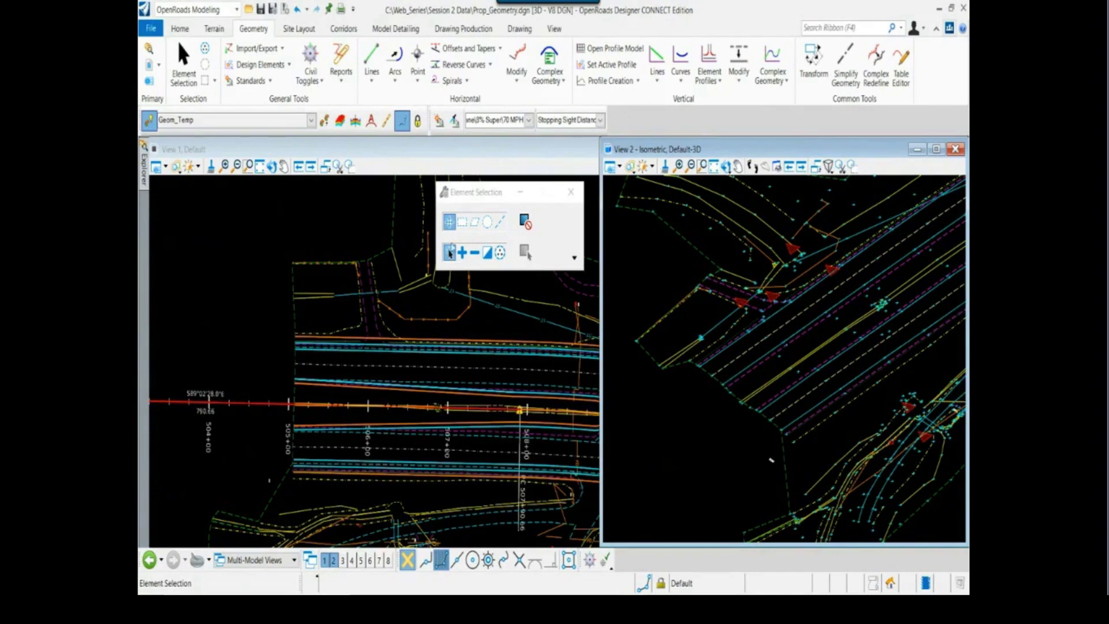
drag(470, 195, 457, 198)
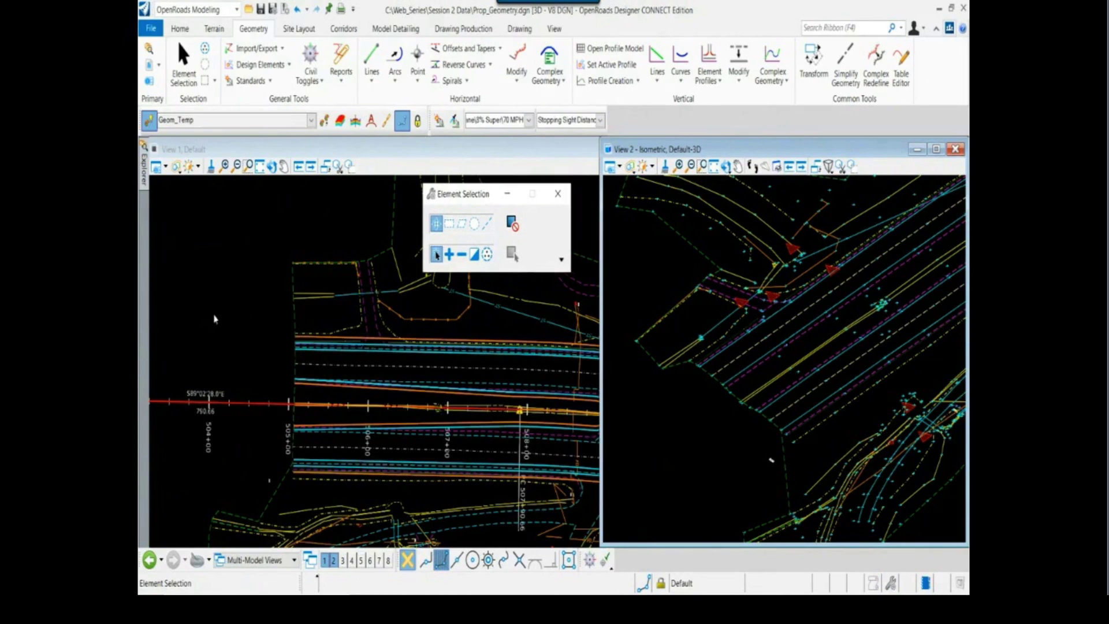
Open the profile model of the proposed centerline in View 4.
click(258, 407)
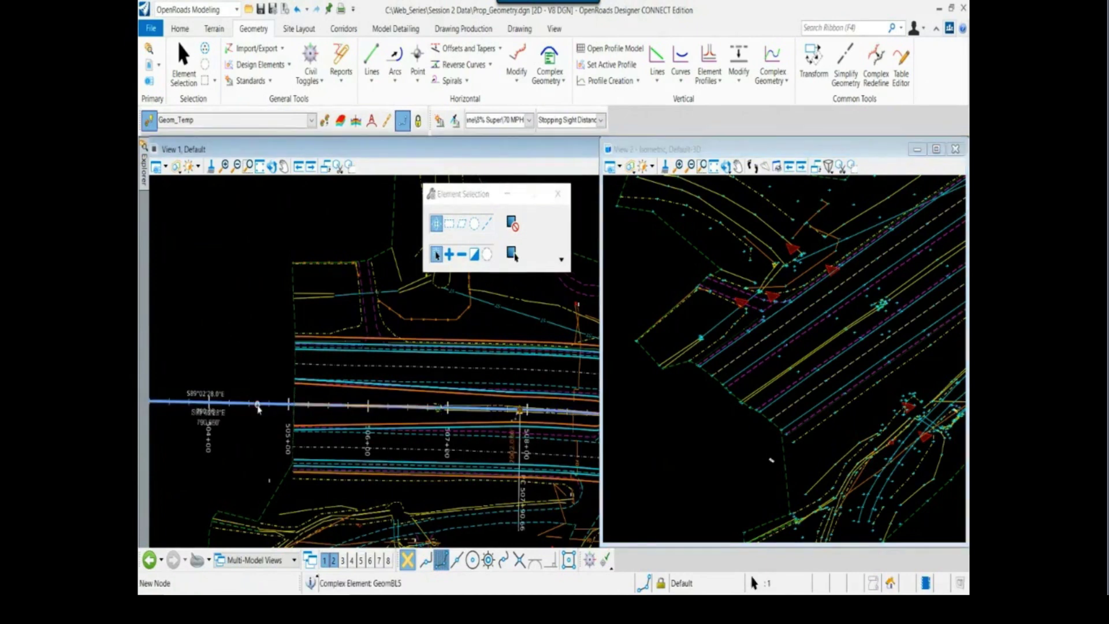
mouse_move(259, 406)
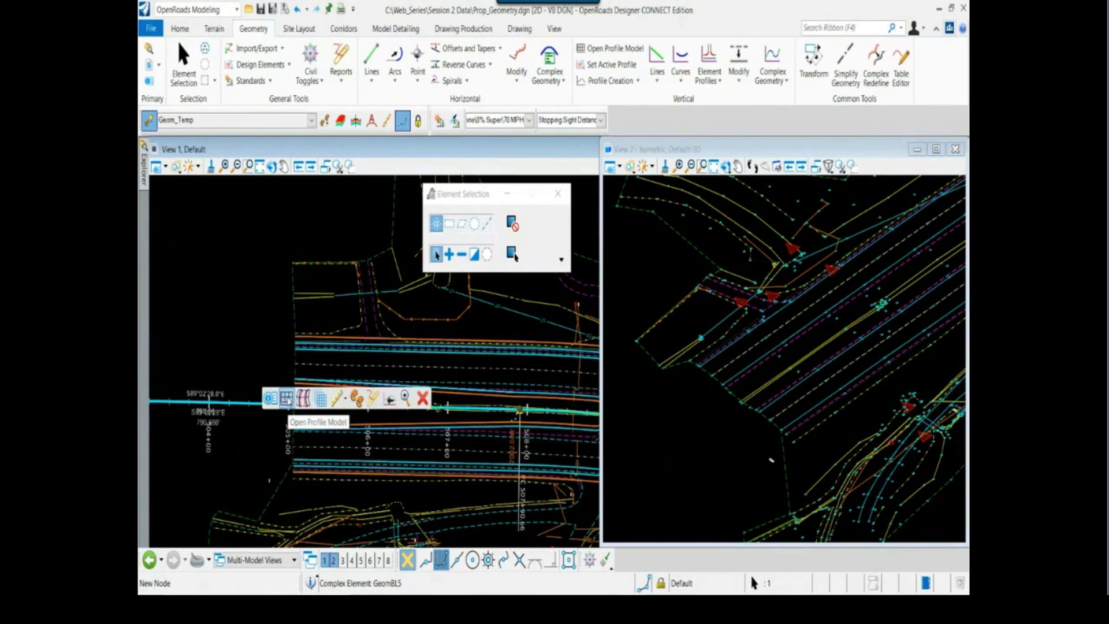
click(286, 398)
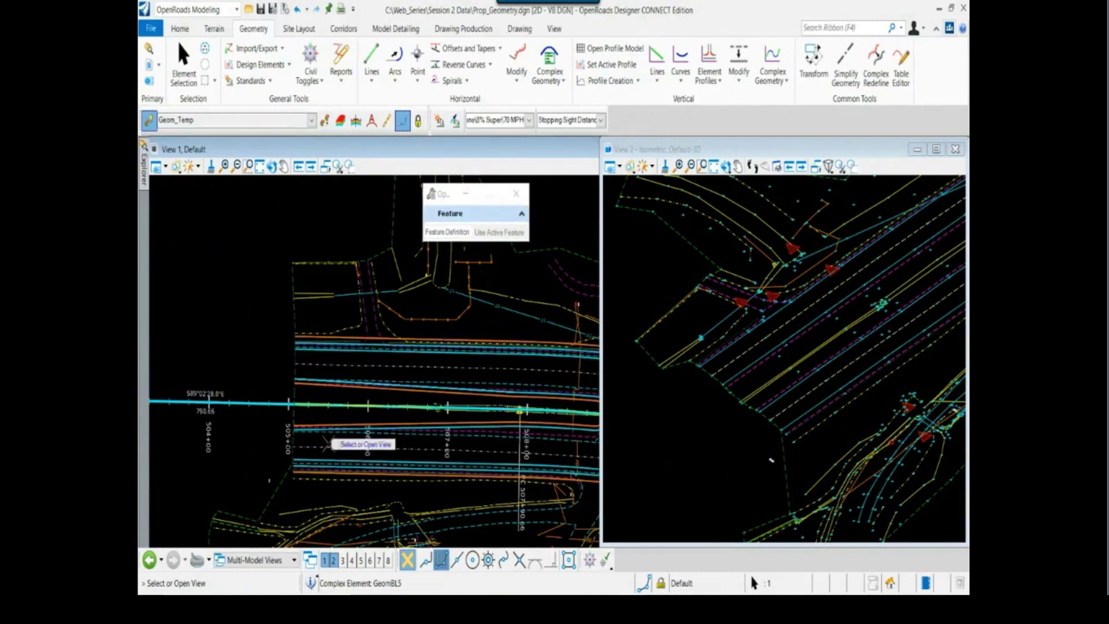
click(352, 560)
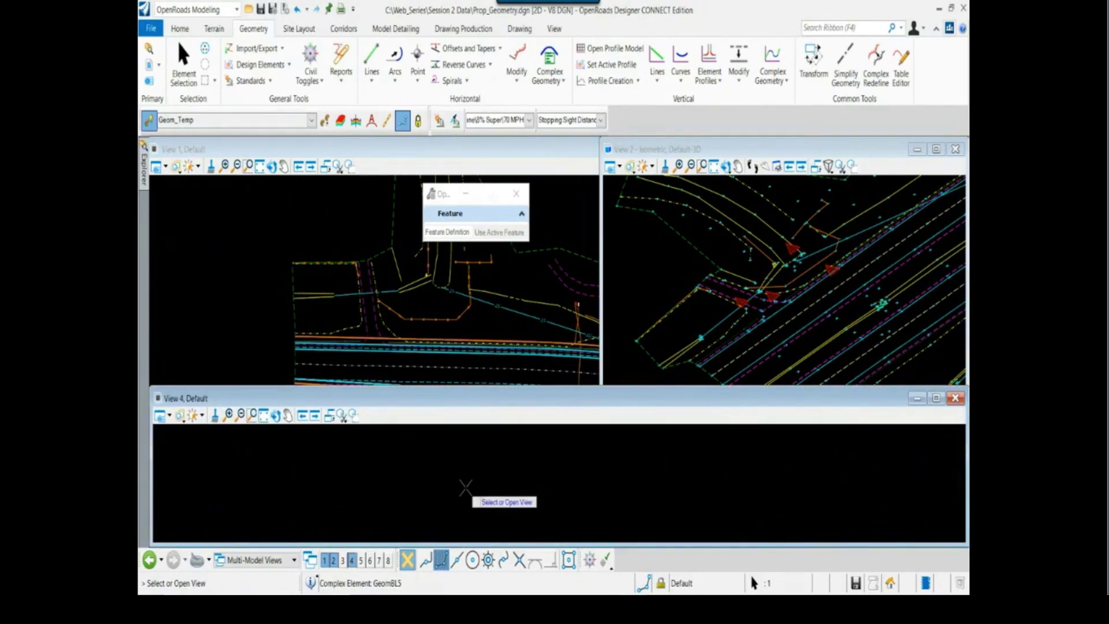
click(465, 488)
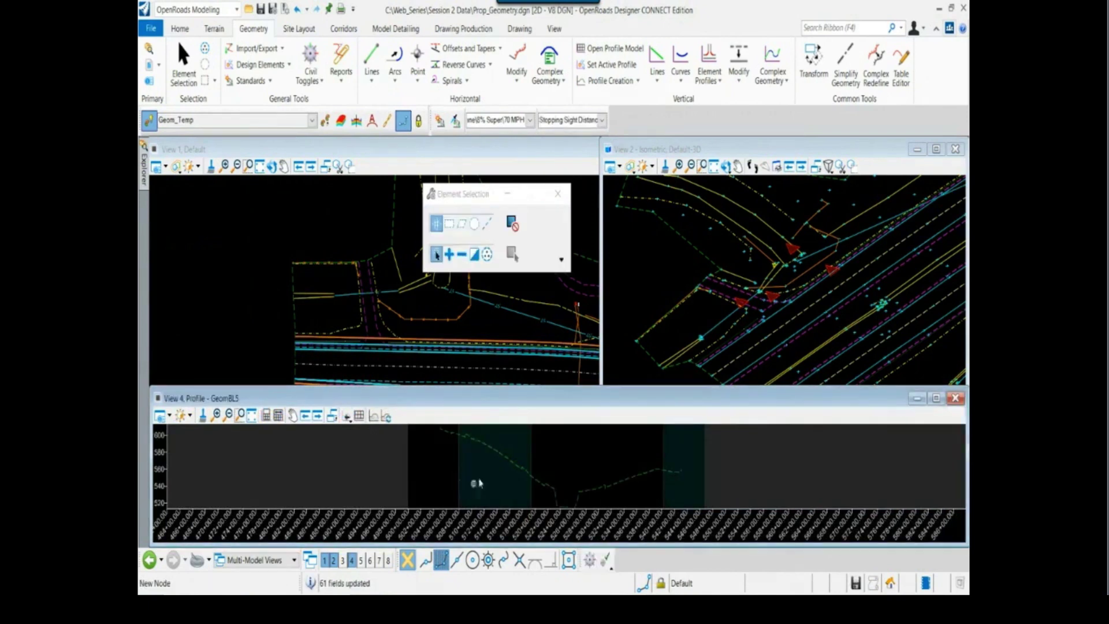
Examine the existing ground line along the centerline profile, and clear the centerline selection in the plan view.
scroll(505, 458, up, 3)
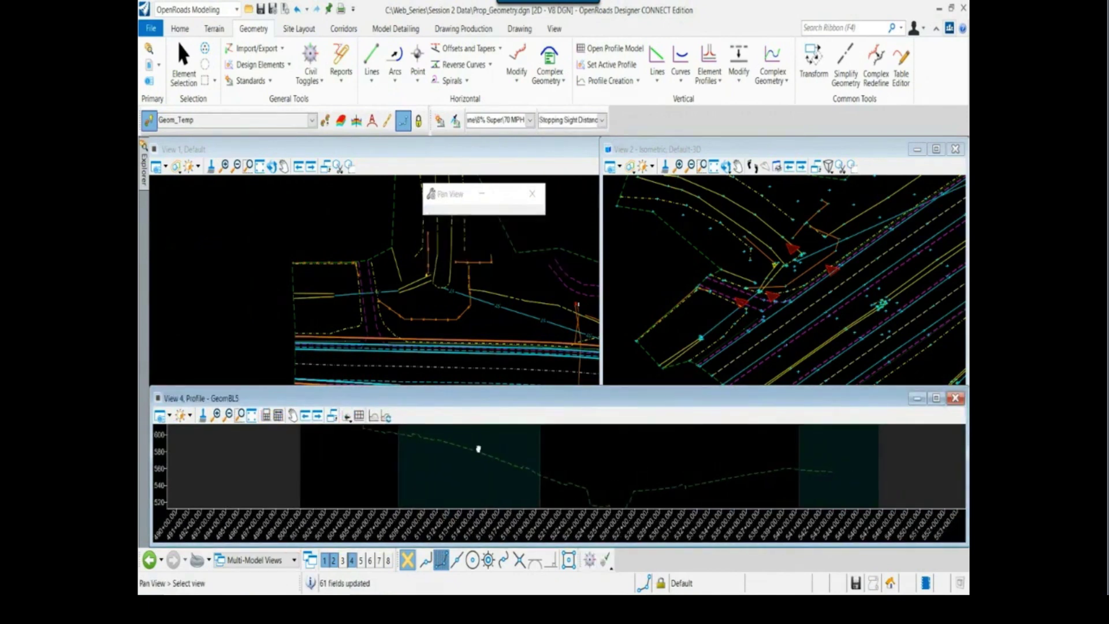
scroll(447, 459, down, 2)
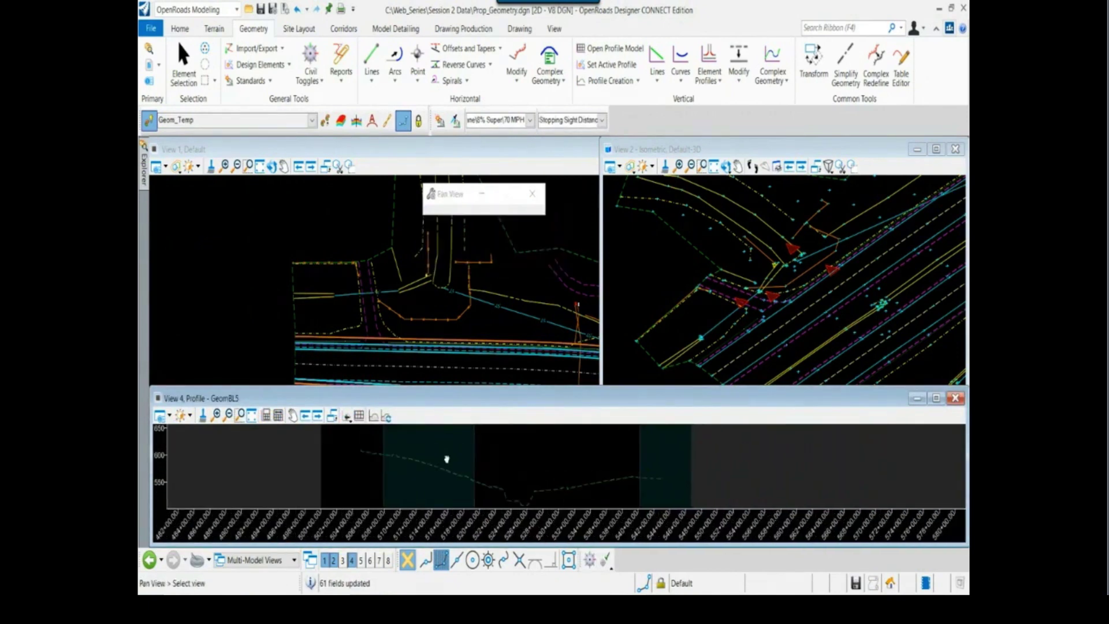
middle_drag(446, 459, 446, 460)
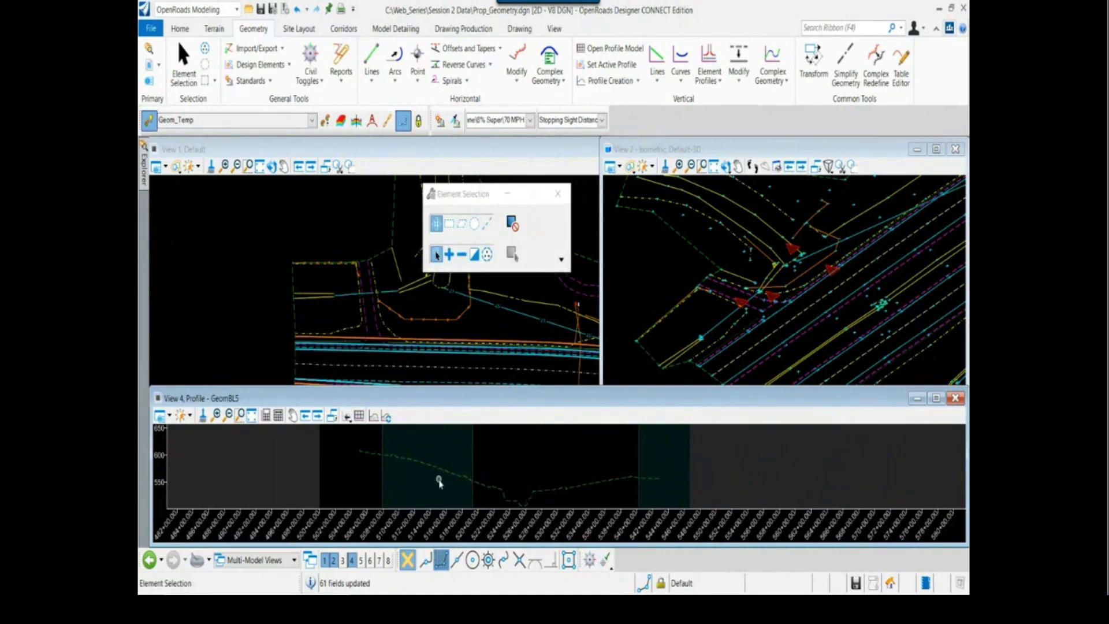
scroll(439, 482, up, 2)
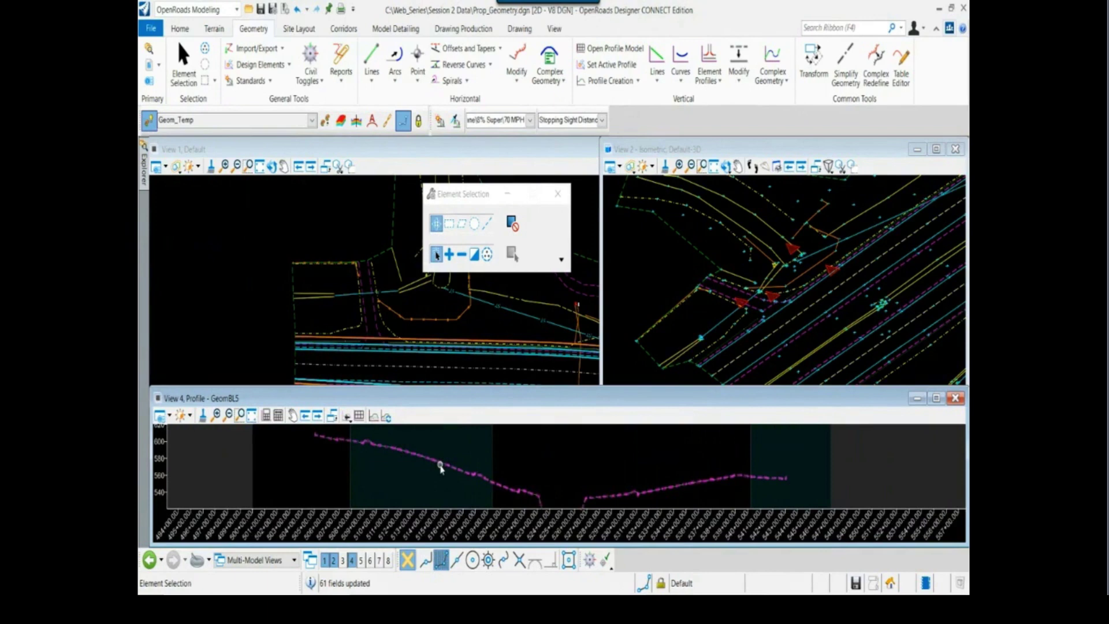
mouse_move(441, 469)
scroll(440, 465, down, 1)
scroll(258, 331, up, 3)
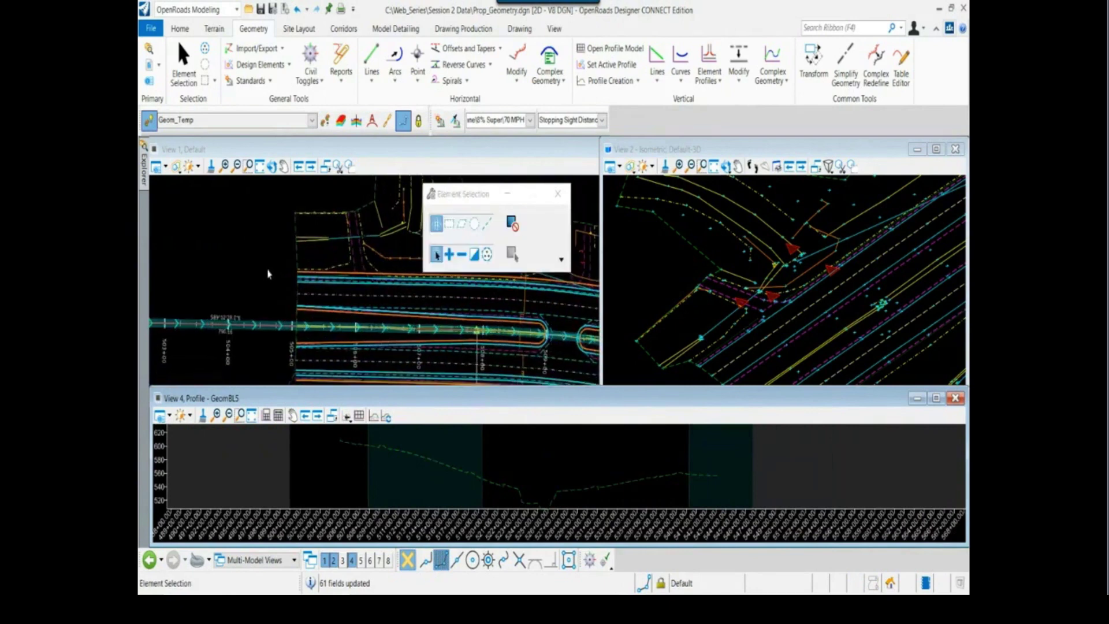
click(267, 273)
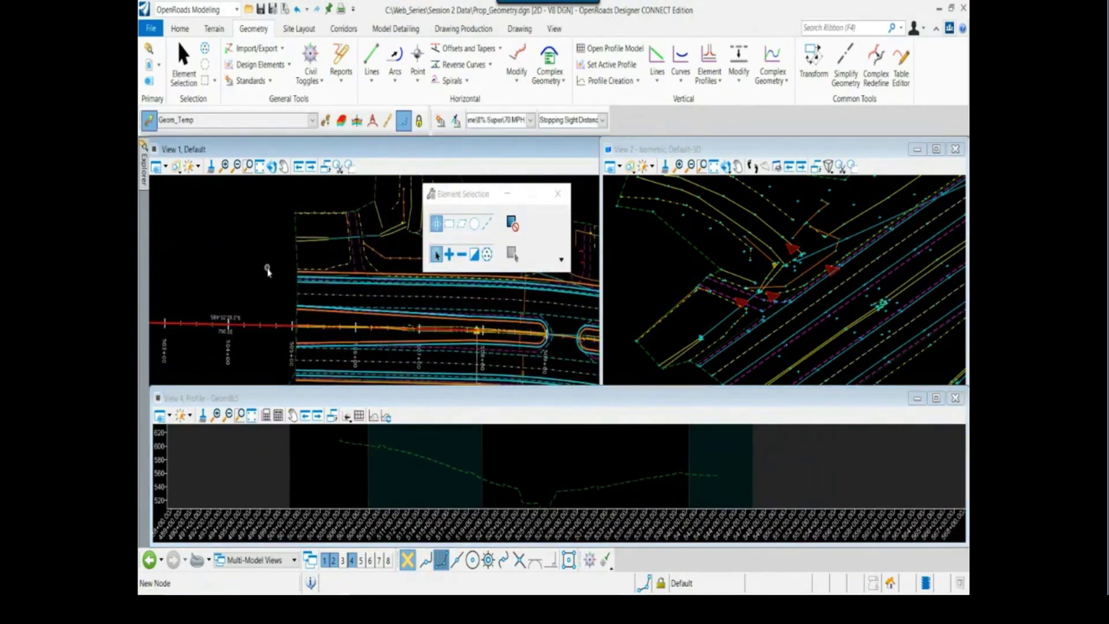
scroll(266, 270, down, 1)
right_click(265, 270)
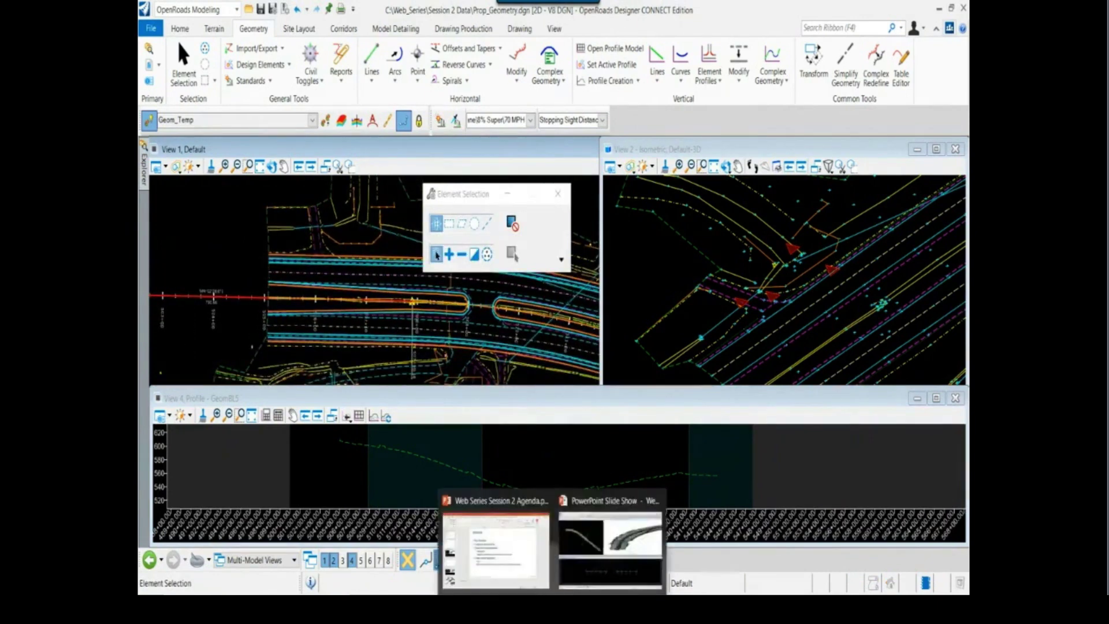
Switch to the PowerPoint slide show, review the corridor cross-section video at successive stations, and return to OpenRoads Designer.
click(613, 543)
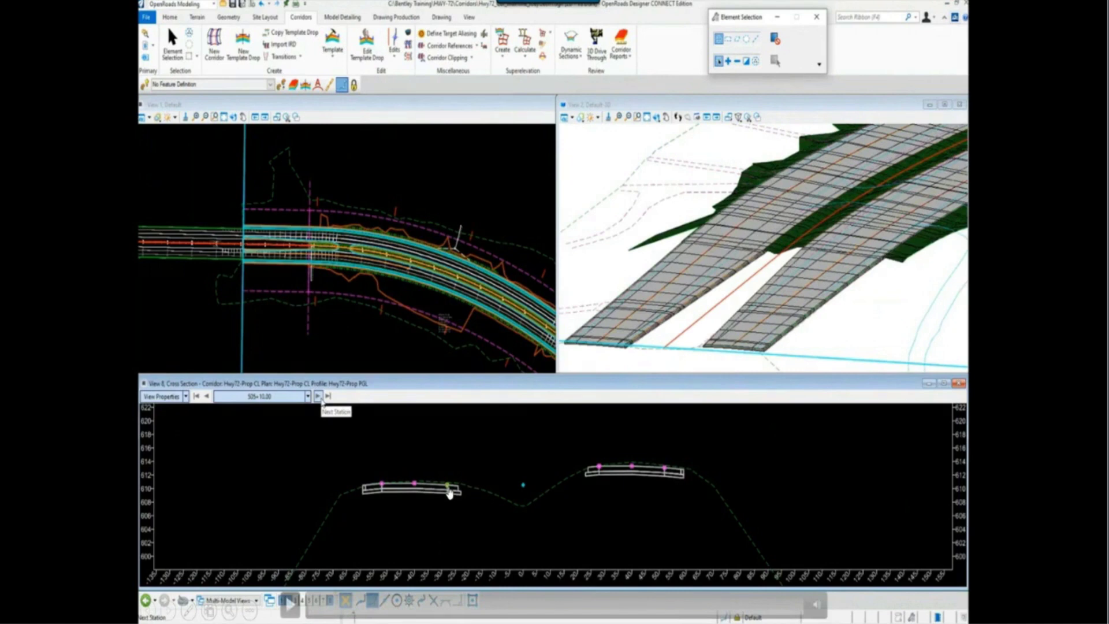
click(394, 603)
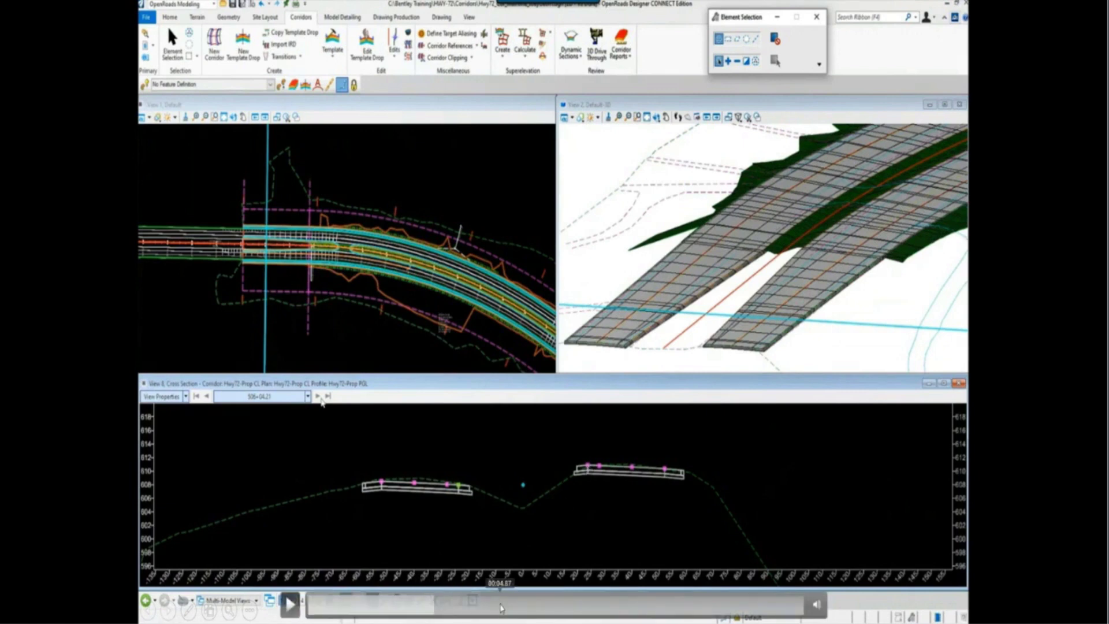
click(501, 607)
click(527, 606)
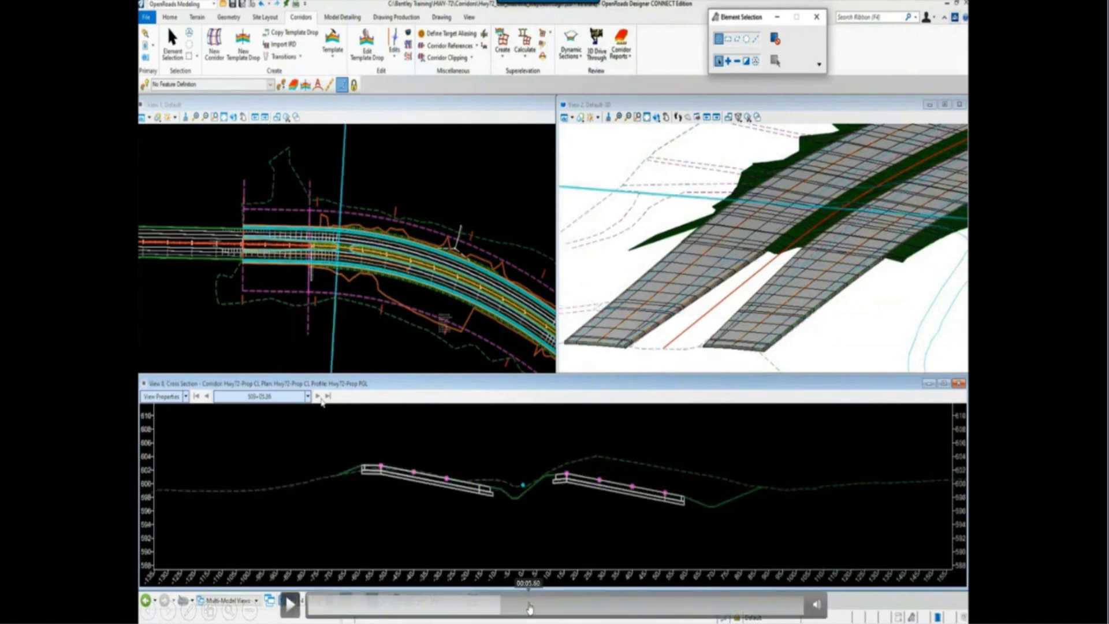
click(556, 606)
click(584, 606)
click(617, 607)
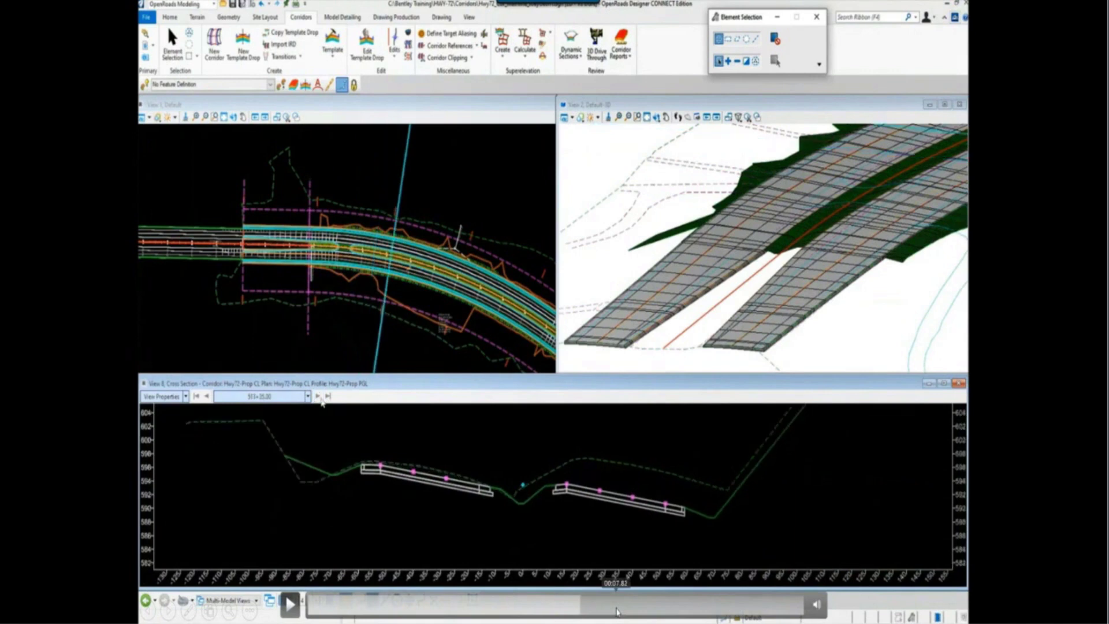
click(651, 610)
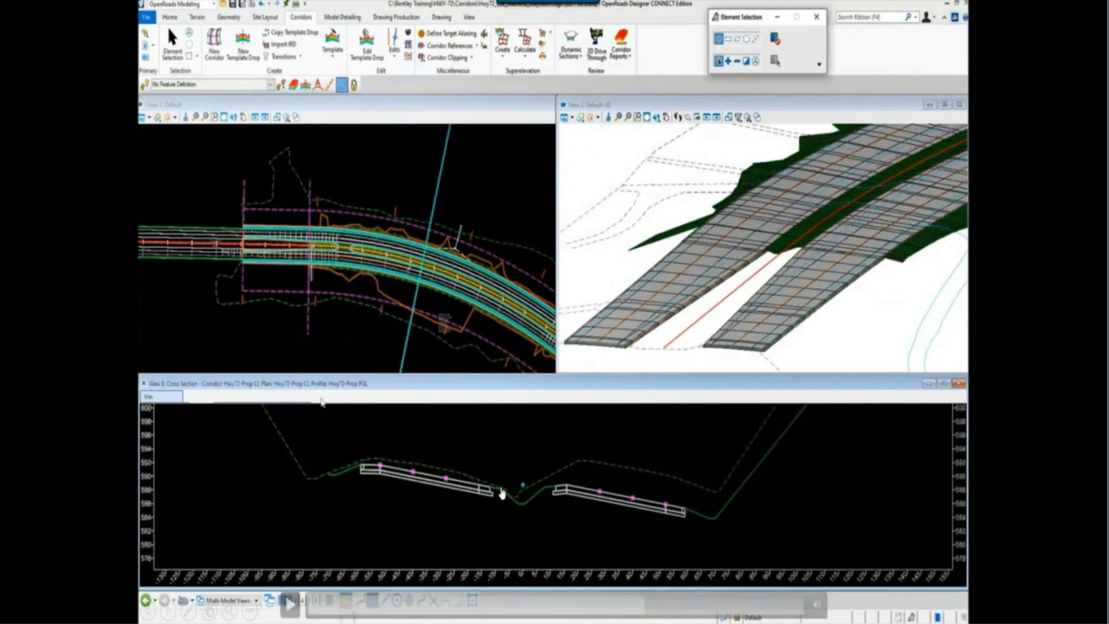
key(alt+Tab)
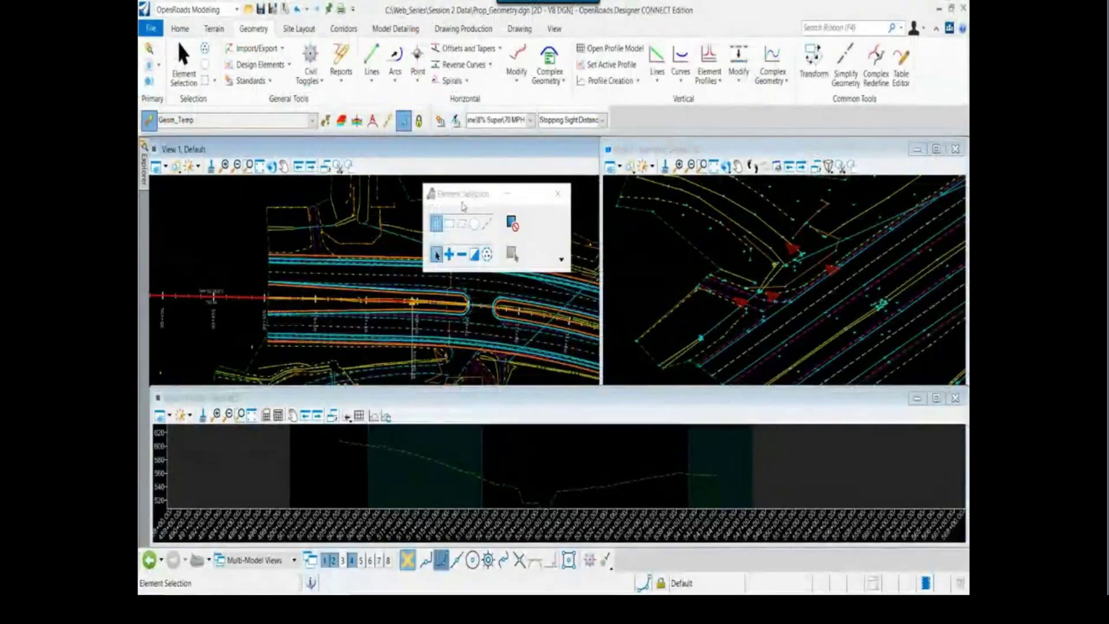
Move the selection settings window out of the plan view and over the 3D view.
drag(464, 195, 497, 169)
scroll(260, 285, up, 3)
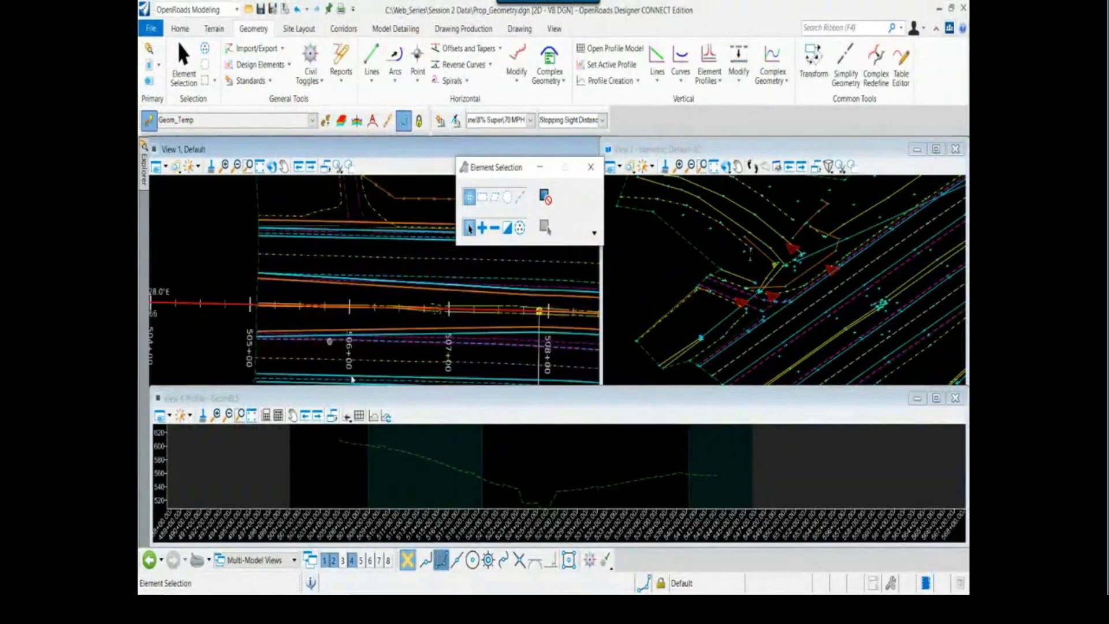
middle_drag(393, 458, 347, 483)
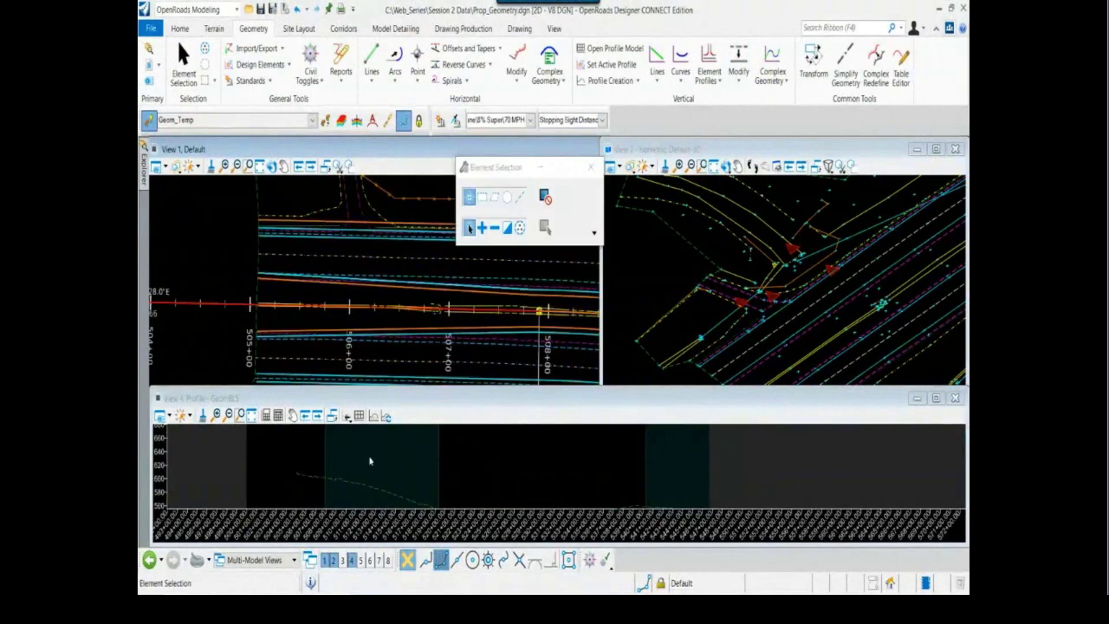
drag(501, 167, 667, 232)
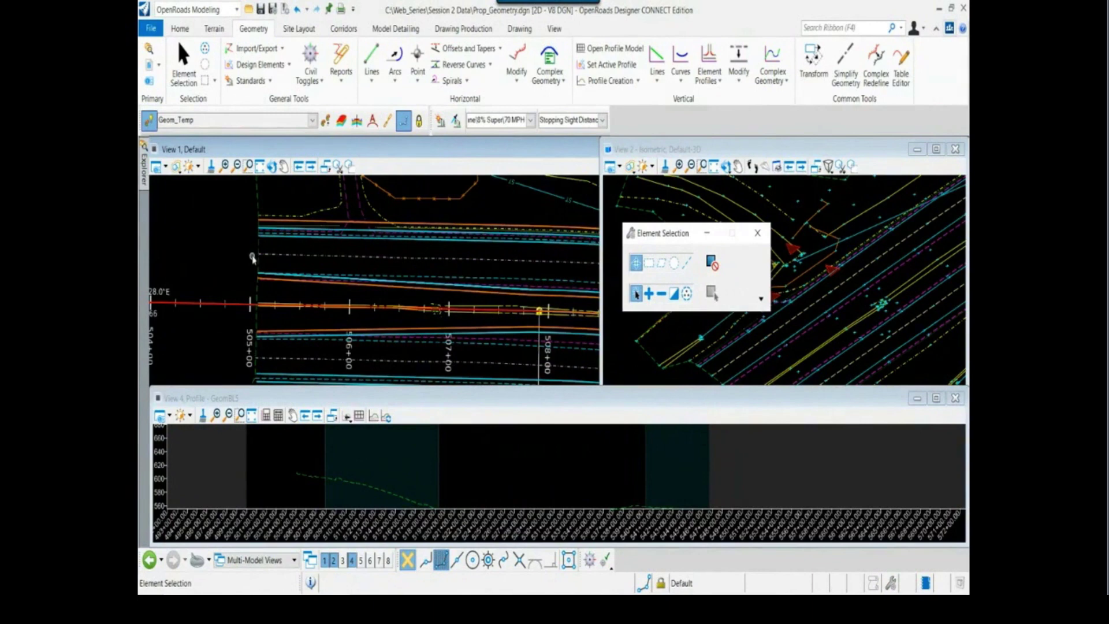
scroll(248, 258, down, 1)
middle_drag(243, 255, 253, 285)
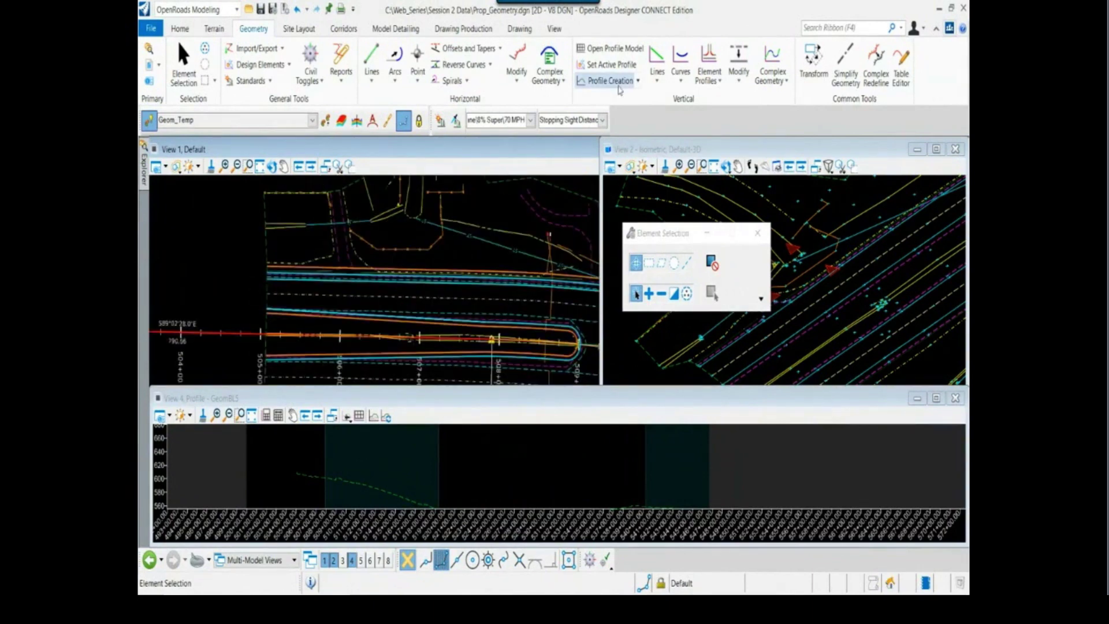
Start Dynamic Sections on the proposed centerline with offsets of -150 and 150, station 505+00 and an interval of 10.
click(344, 29)
click(690, 61)
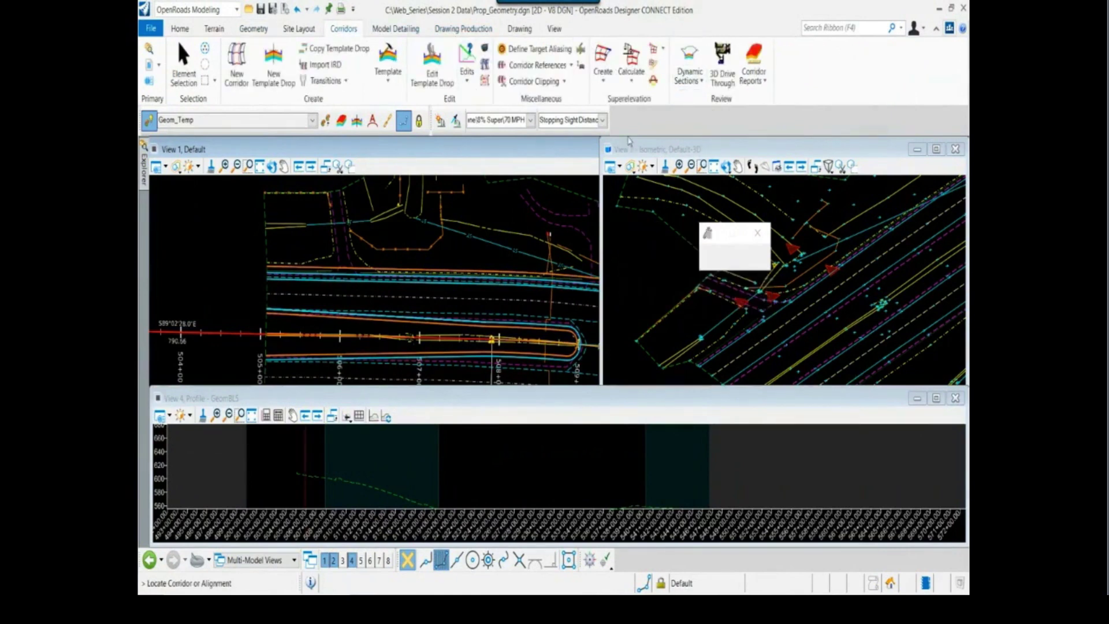
click(228, 335)
click(228, 281)
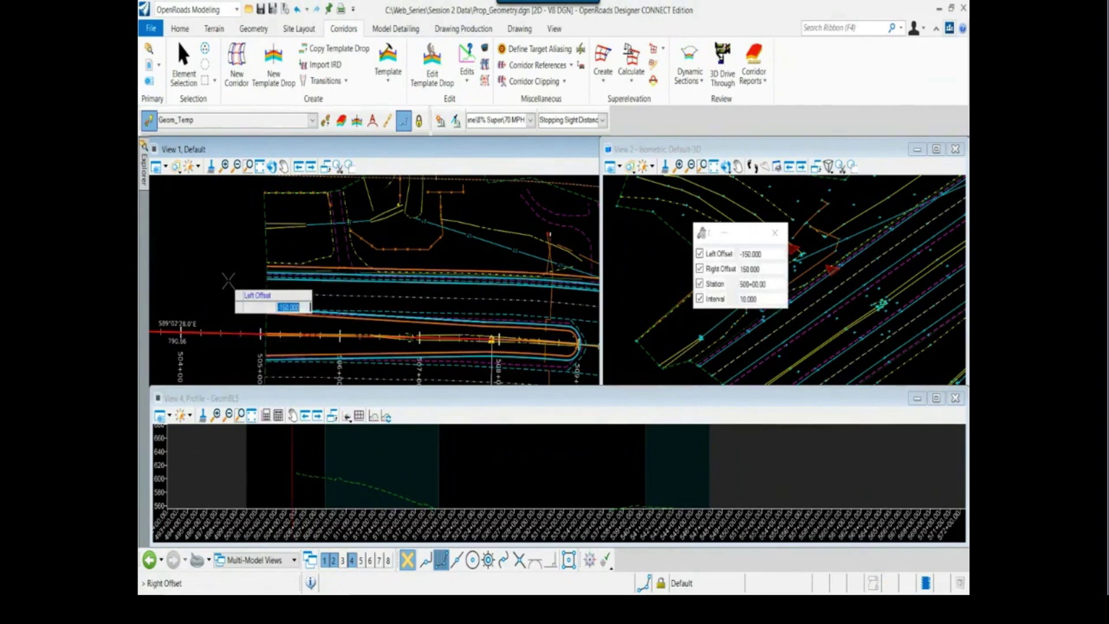
scroll(243, 300, down, 2)
click(232, 334)
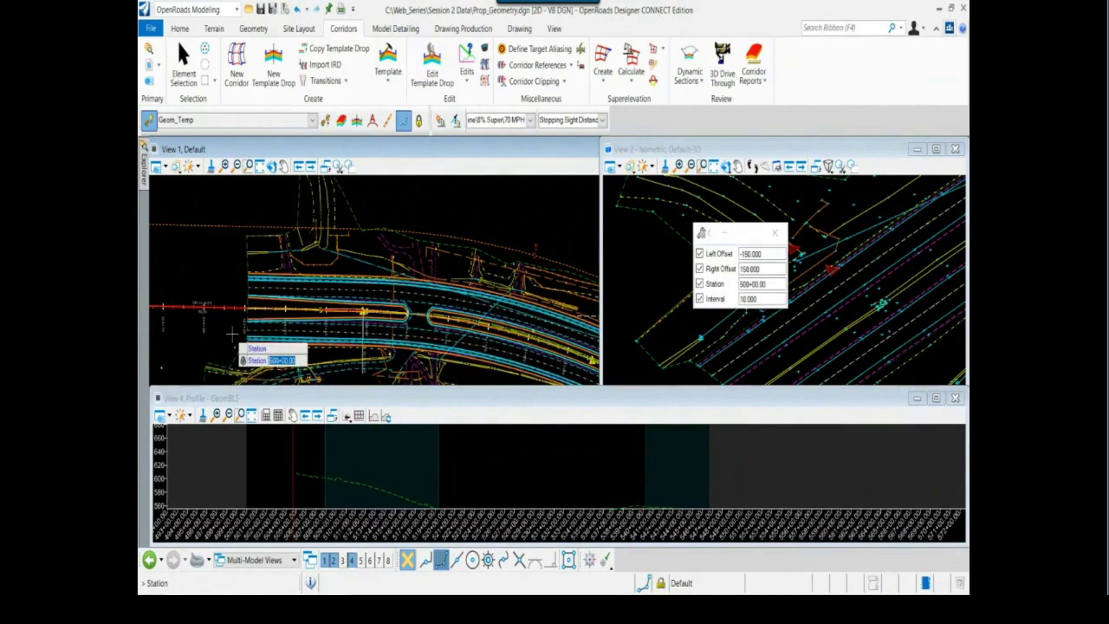
text(505+00)
key(Return)
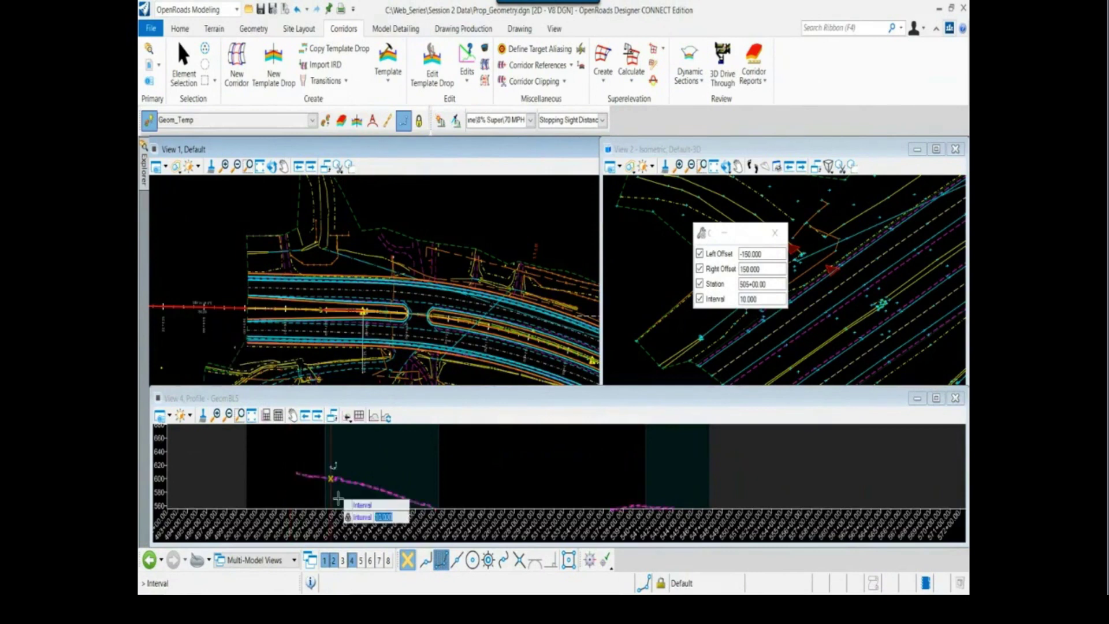
key(Return)
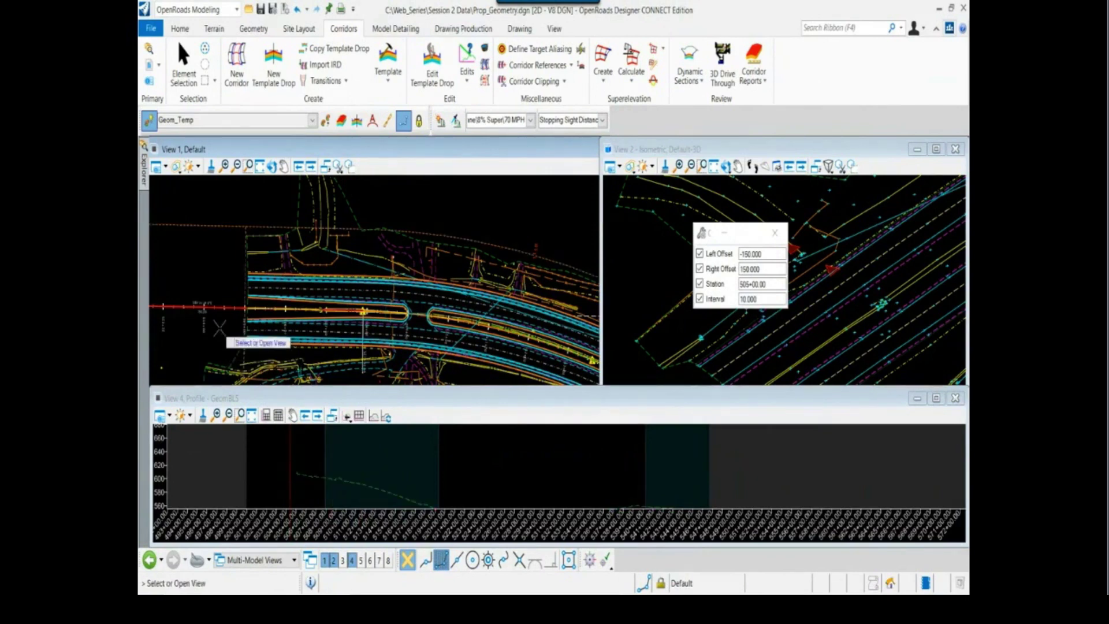
Restore the profile in View 4 and open View 5 as an empty view for the cross section.
click(918, 399)
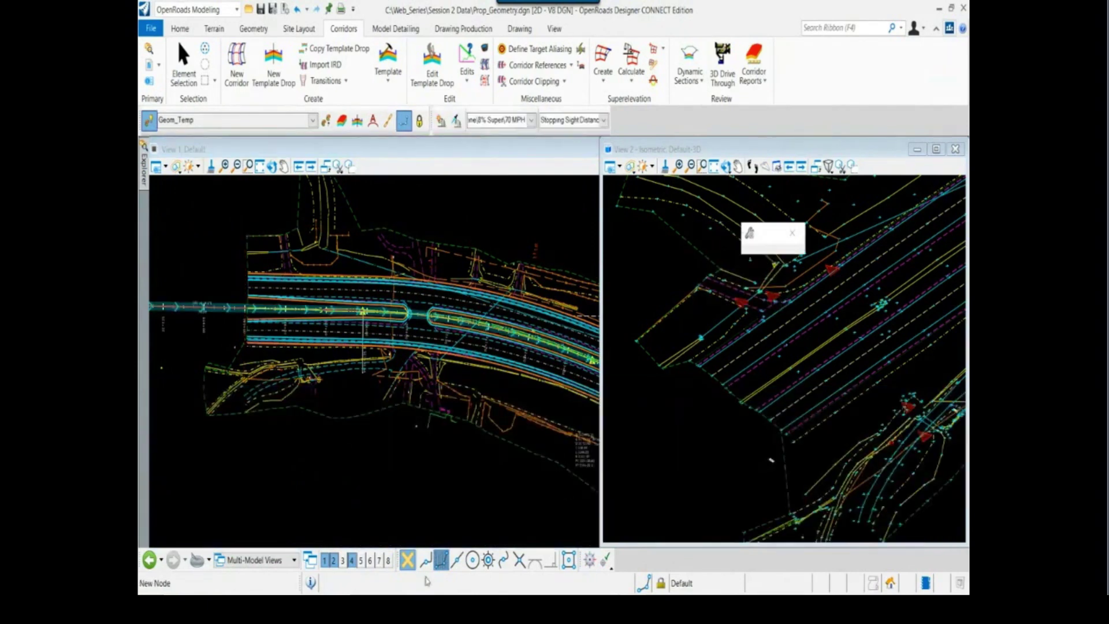
click(352, 560)
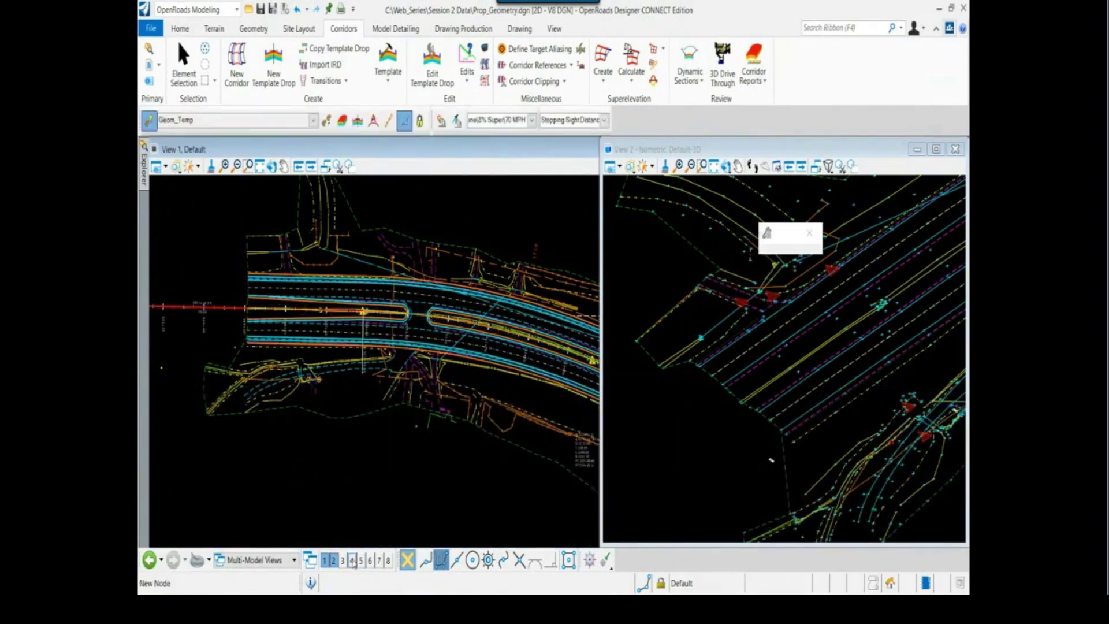
click(352, 561)
click(361, 560)
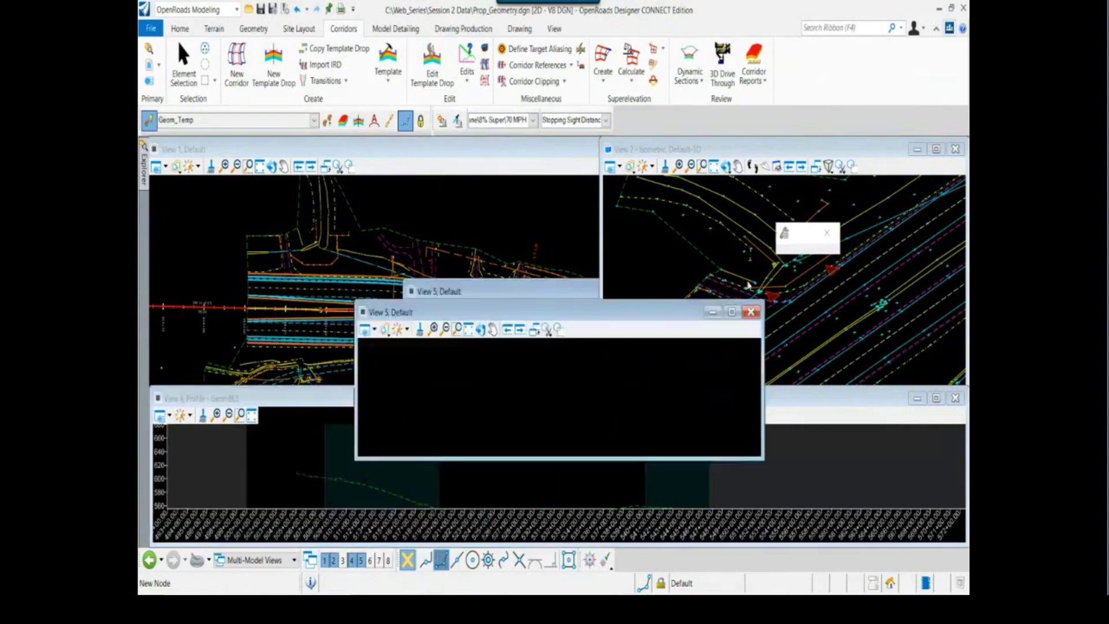
Define the centerline cross sections with offsets -150 and 150, station 505+00 and interval 10, and display them in View 5.
click(223, 273)
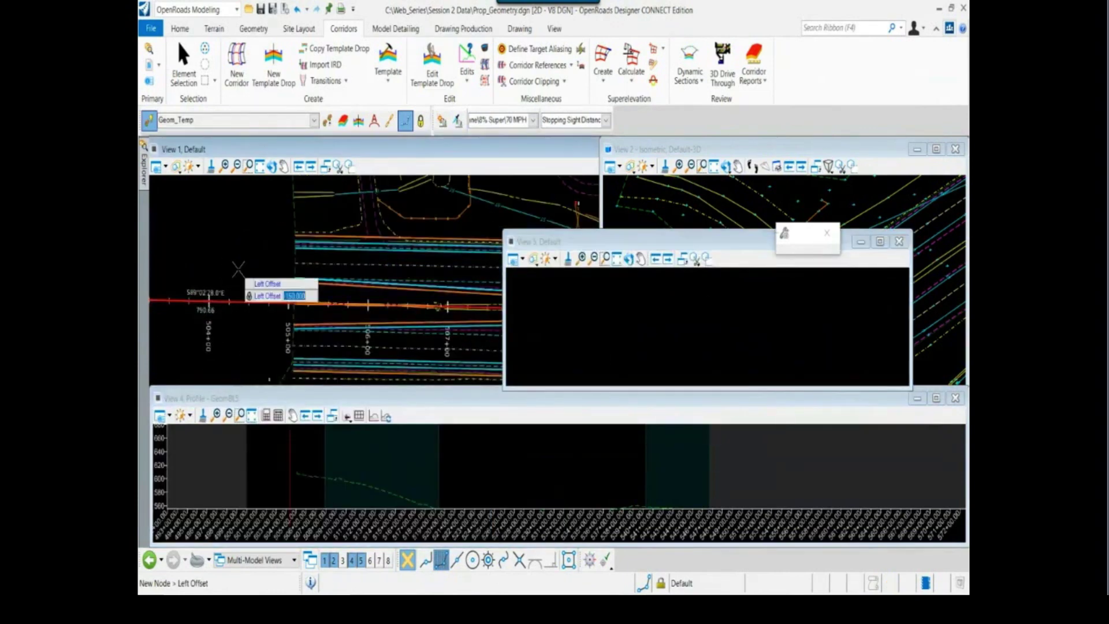
scroll(241, 252, down, 2)
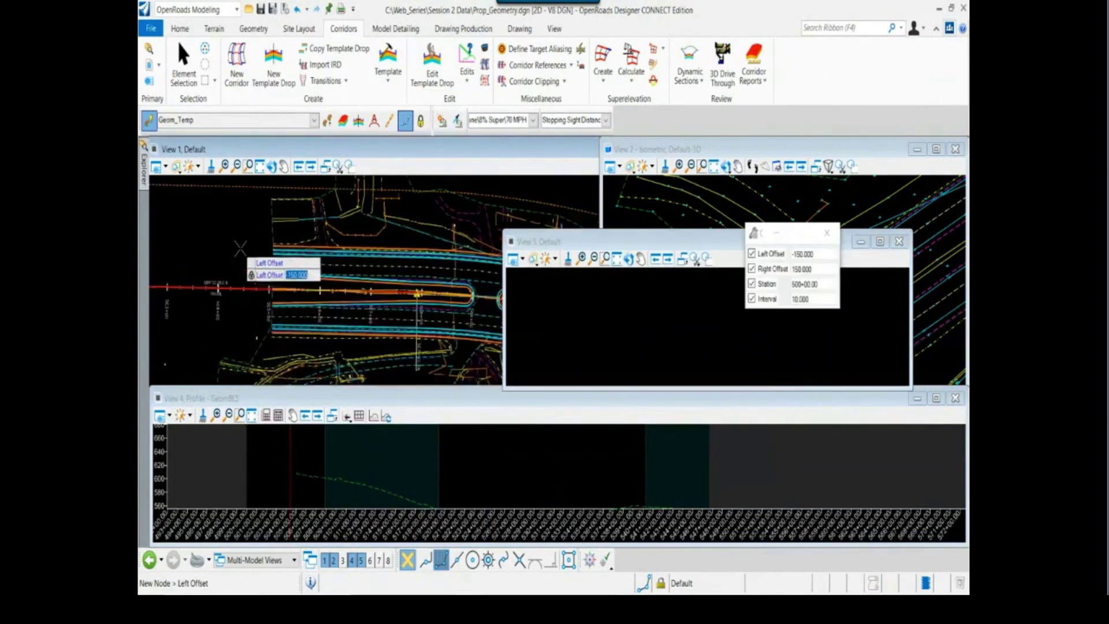
key(Return)
key(Return)
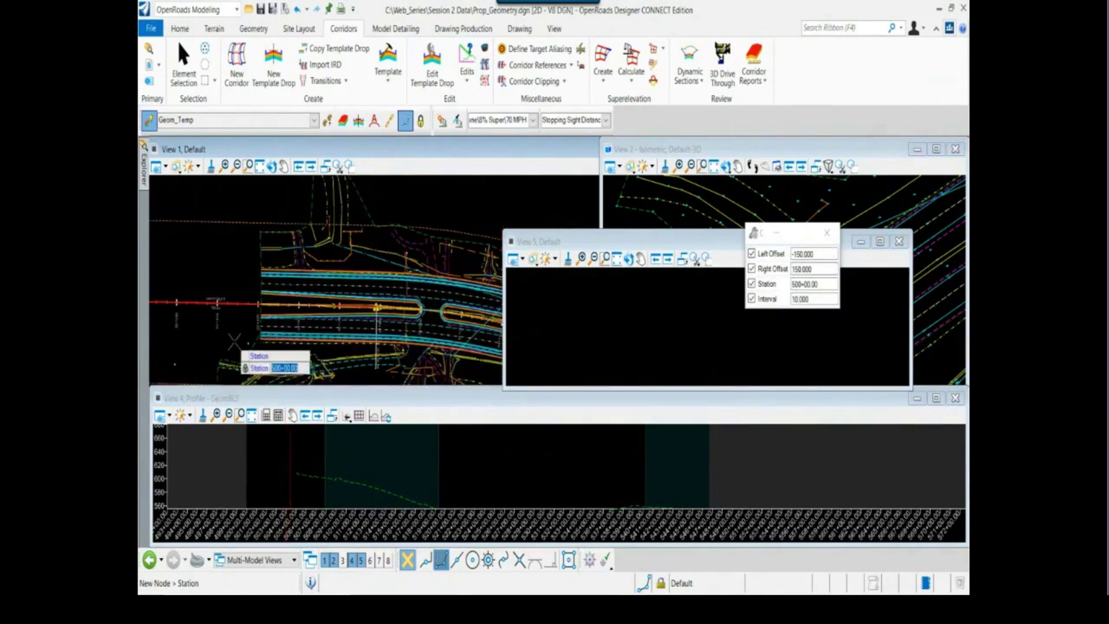
text(50500)
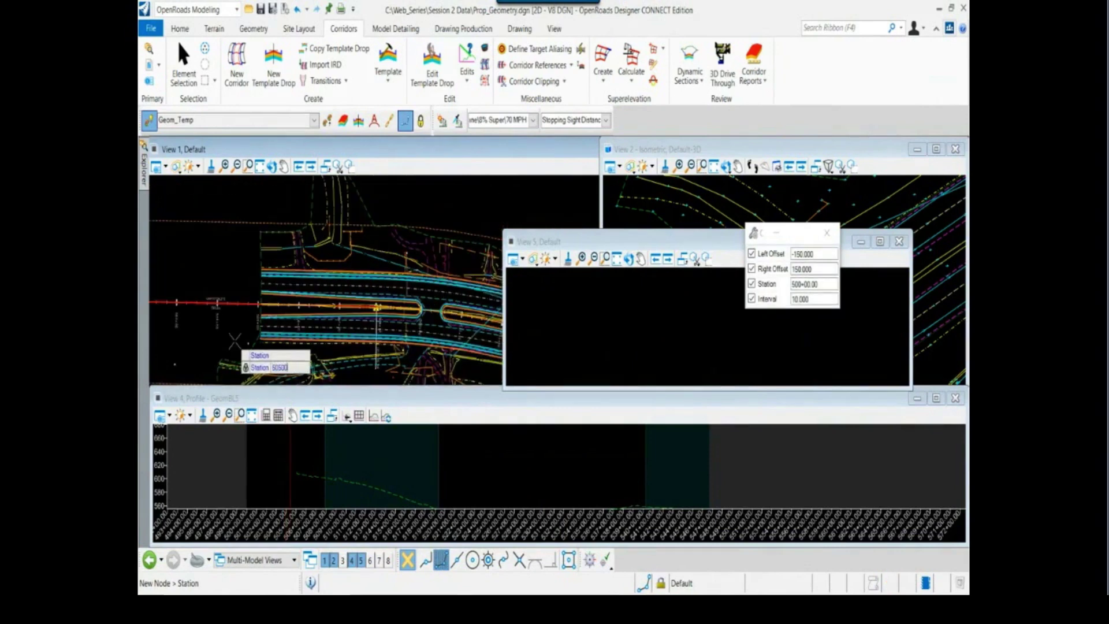
key(Return)
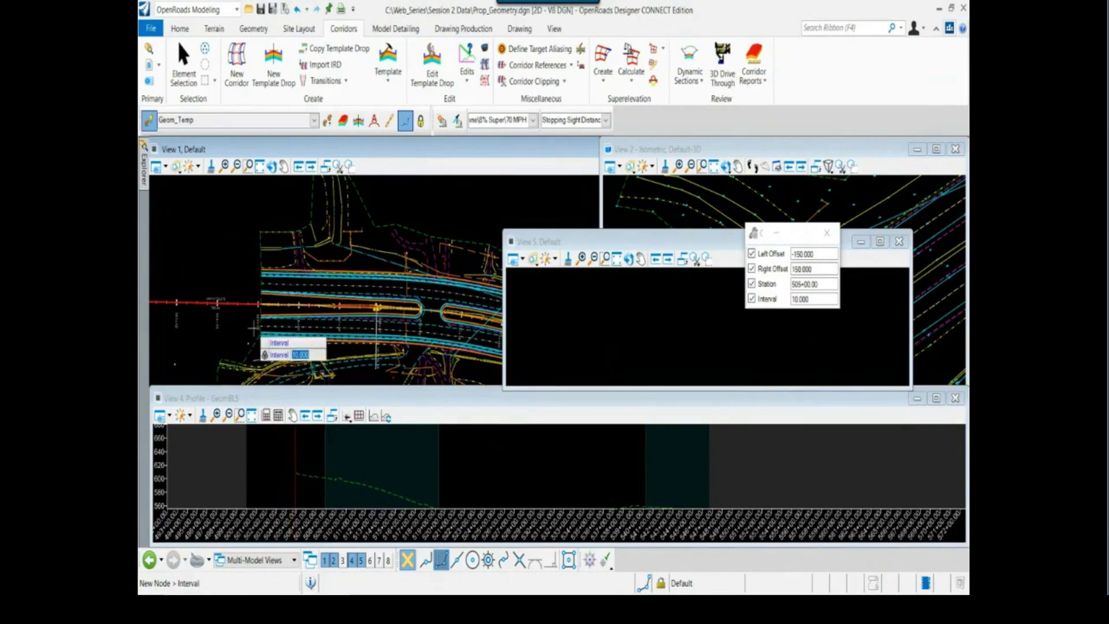
scroll(255, 329, down, 2)
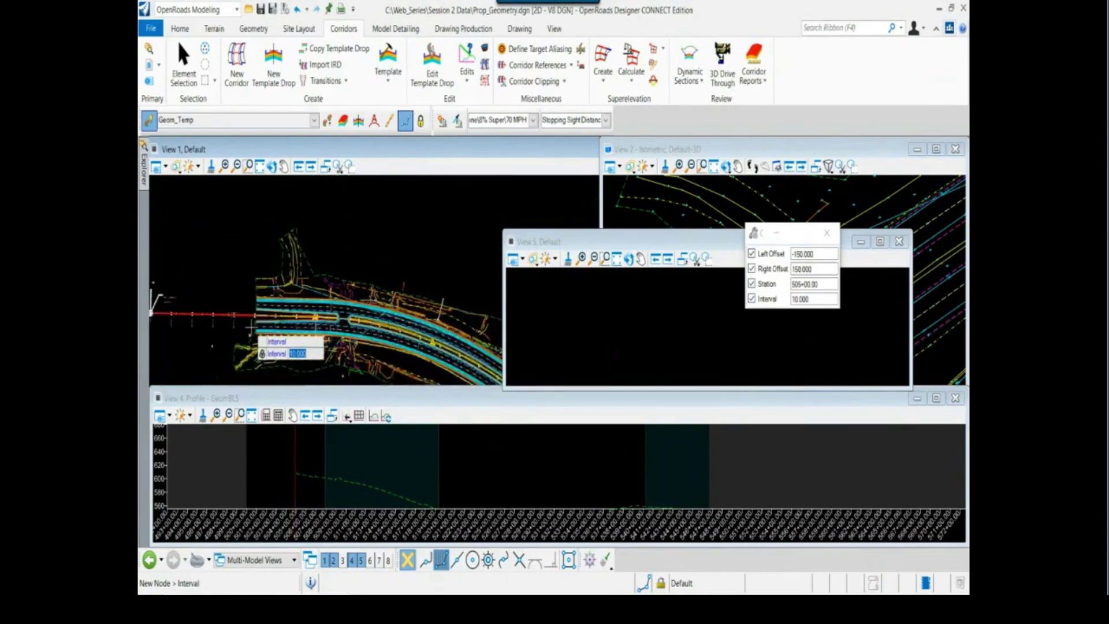
key(Return)
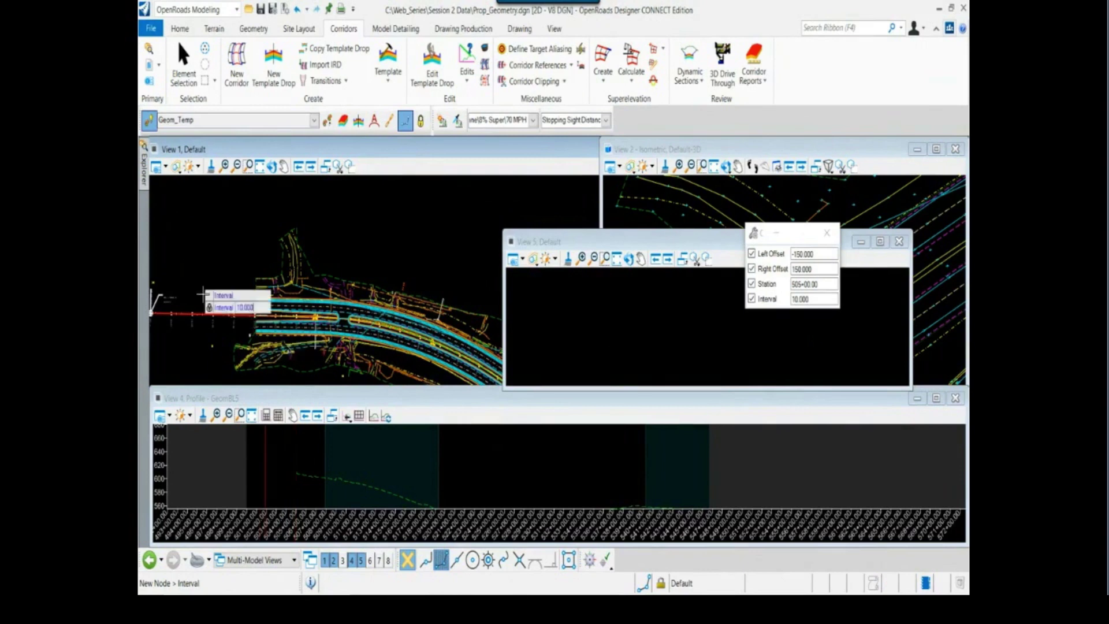
click(232, 332)
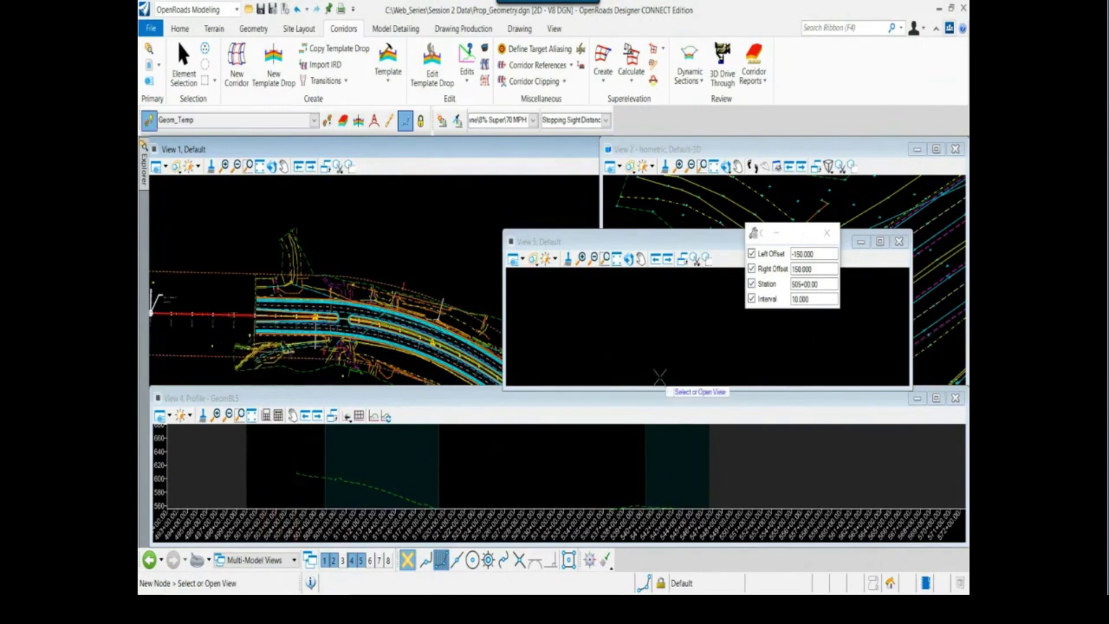
click(640, 347)
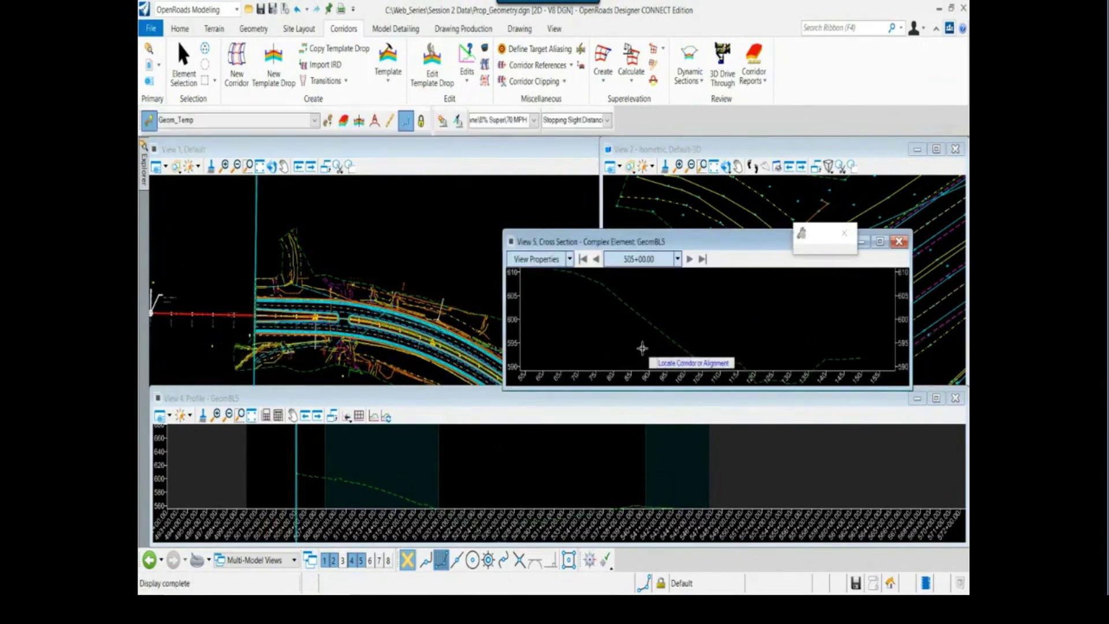
Move View 5 below the selection settings window and advance its cross section to station 506+20.
click(689, 259)
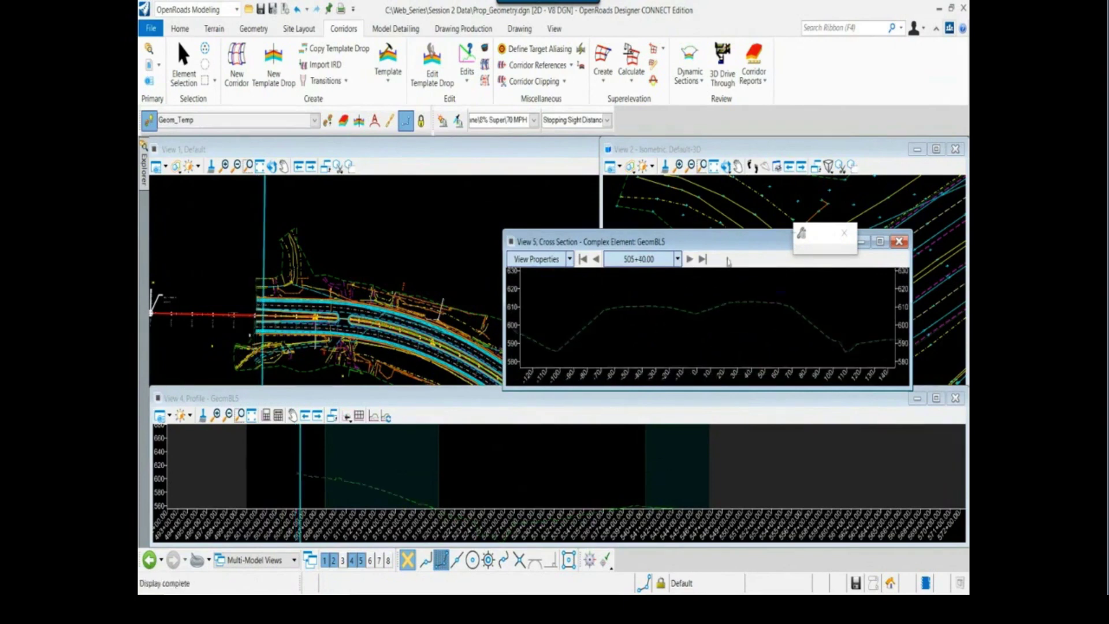
drag(727, 242, 755, 356)
scroll(338, 315, up, 5)
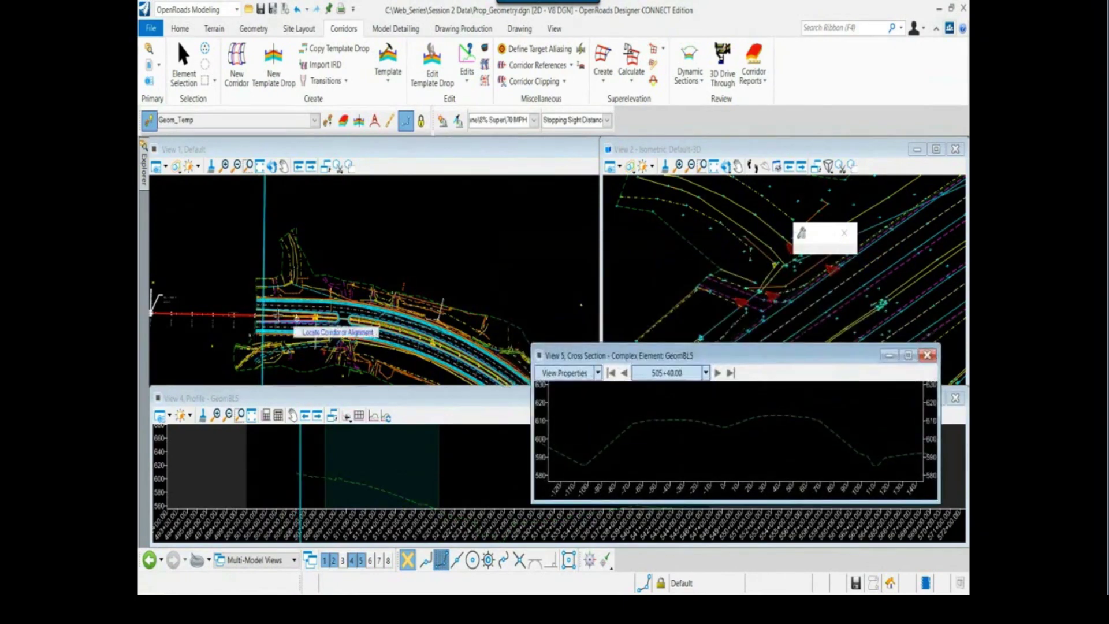
right_click(582, 415)
scroll(736, 400, down, 3)
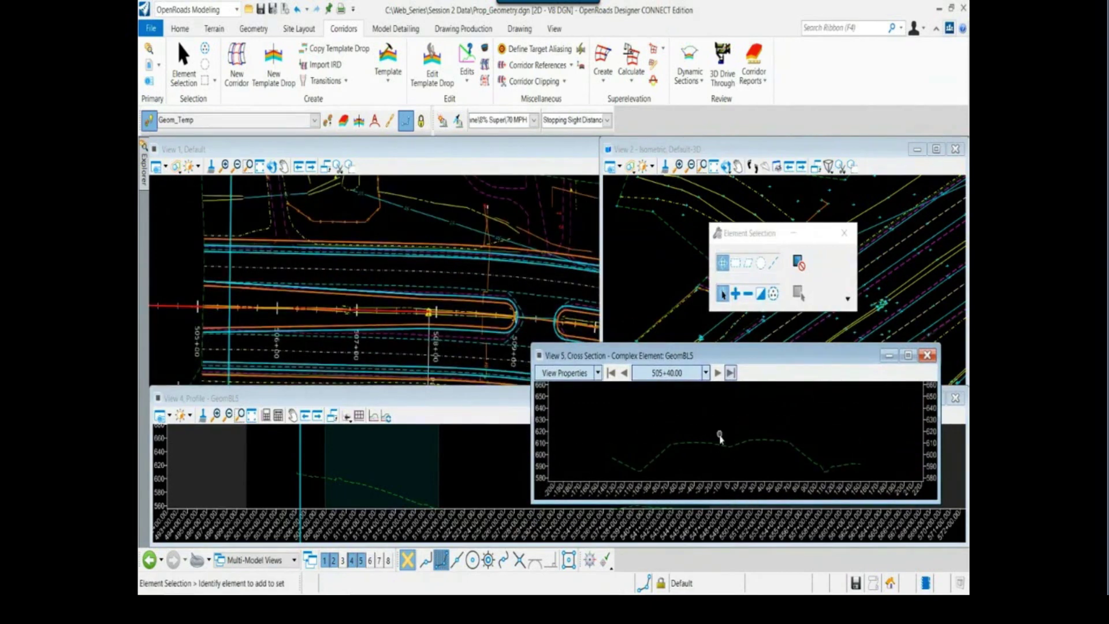
scroll(725, 416, up, 3)
click(718, 373)
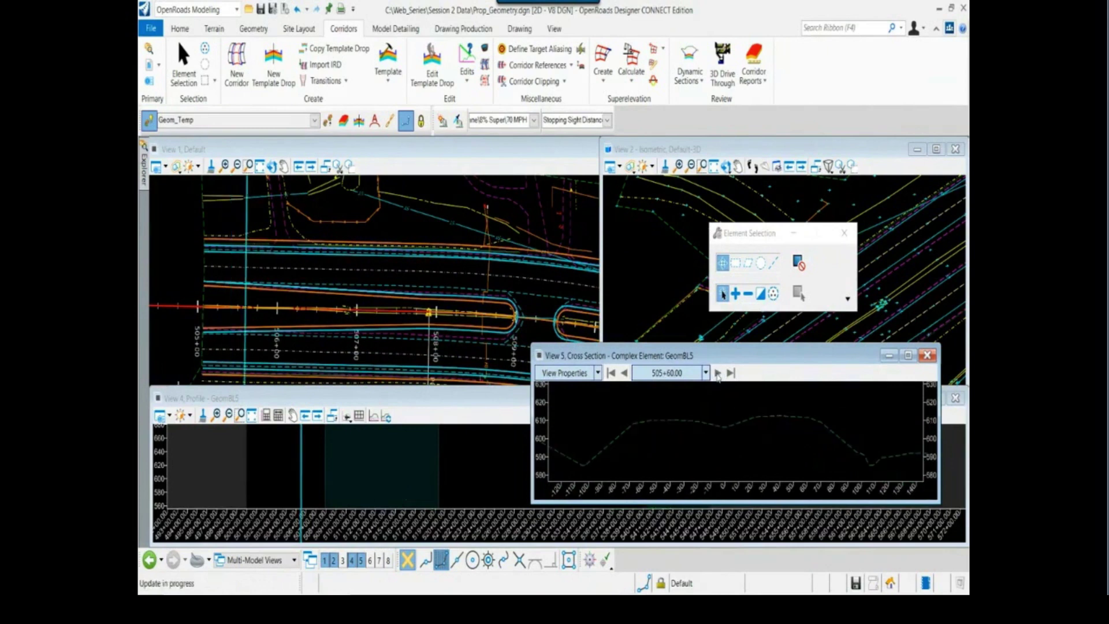
click(718, 372)
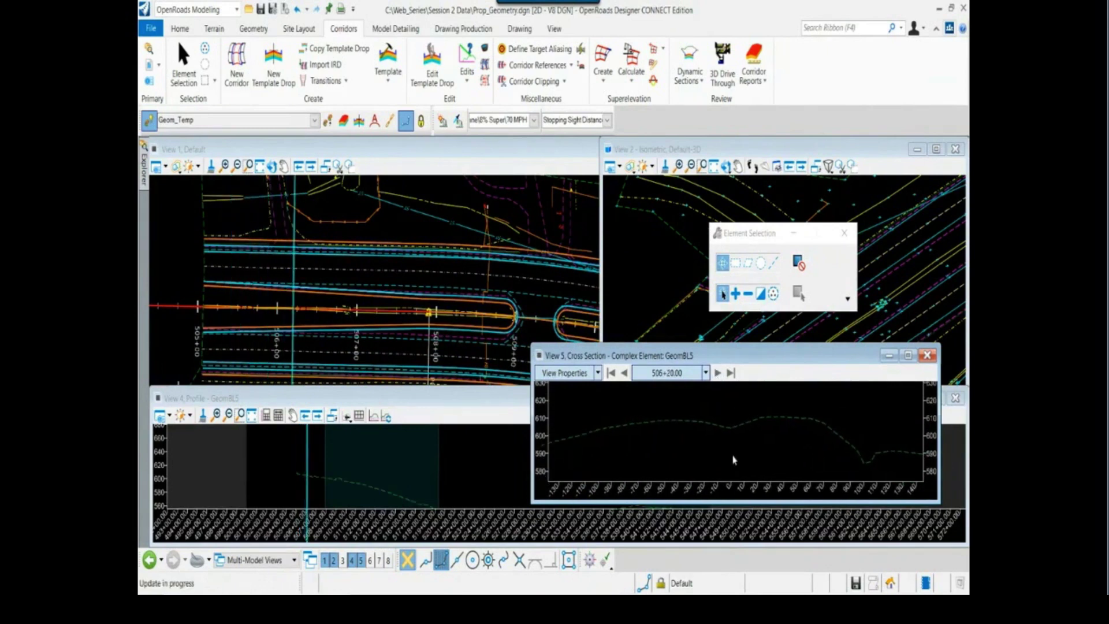
scroll(734, 439, down, 2)
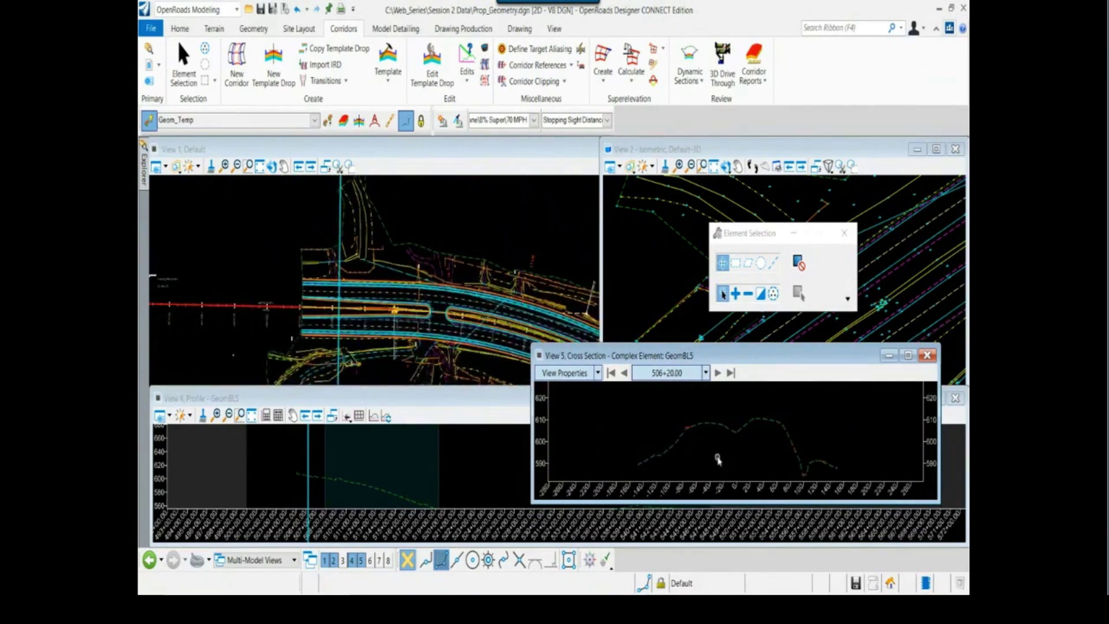
scroll(738, 433, up, 2)
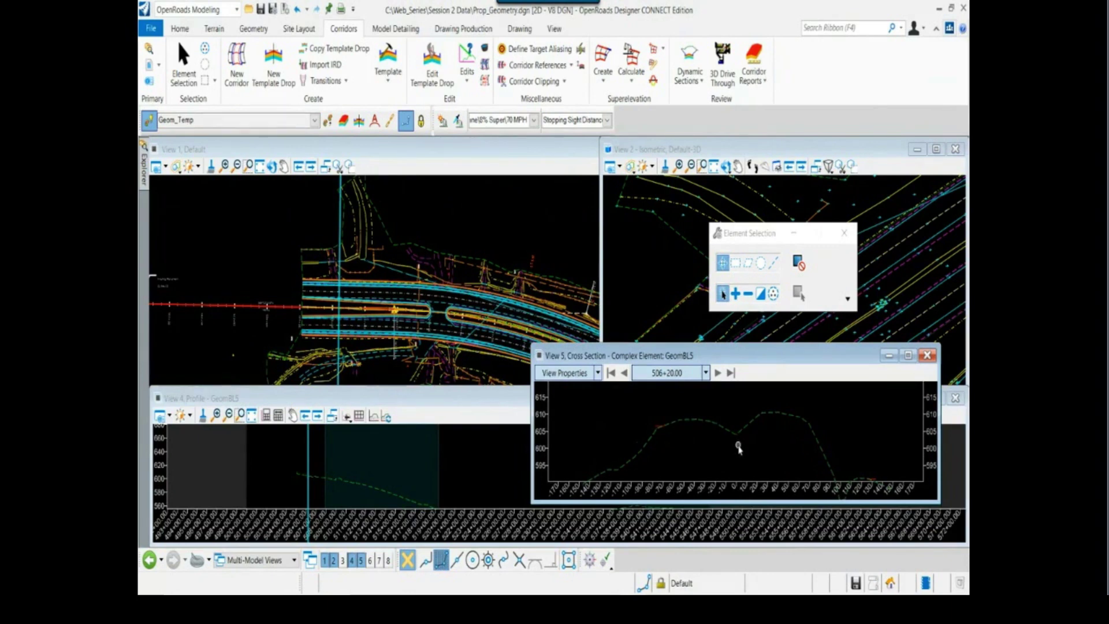
Make the View 5 cross-section window taller and move it down over the profile view.
drag(742, 502, 741, 545)
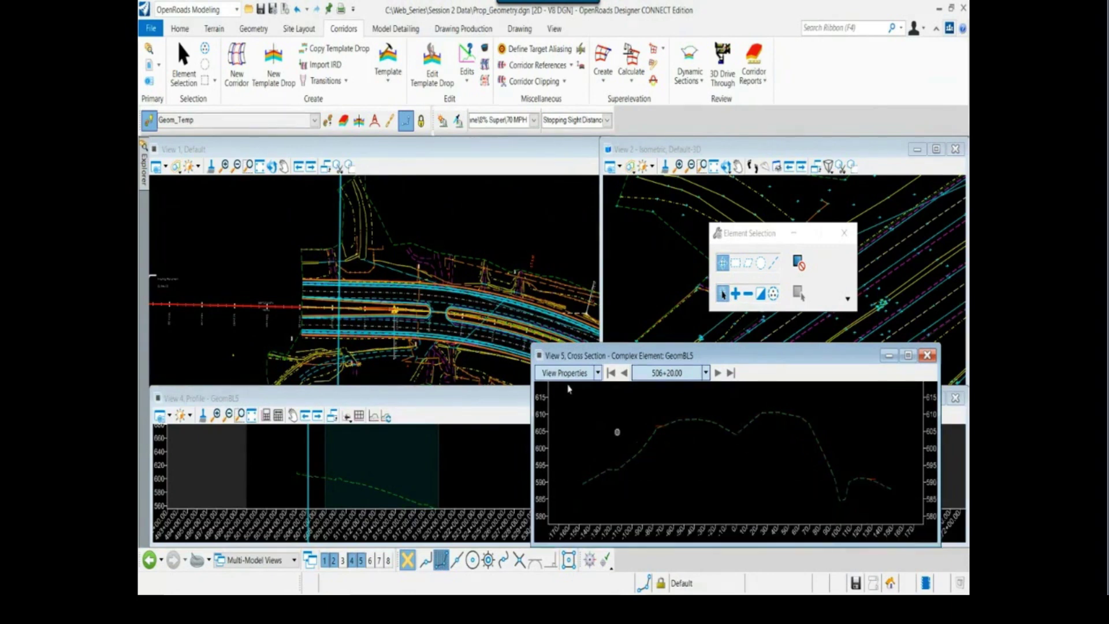
scroll(231, 289, down, 2)
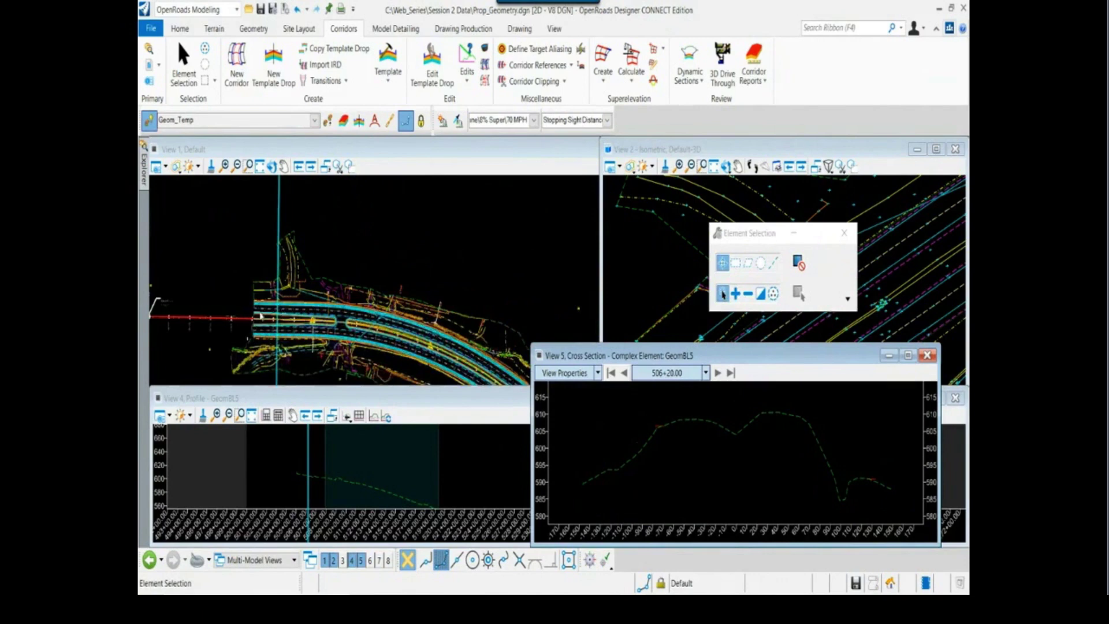
scroll(261, 316, up, 4)
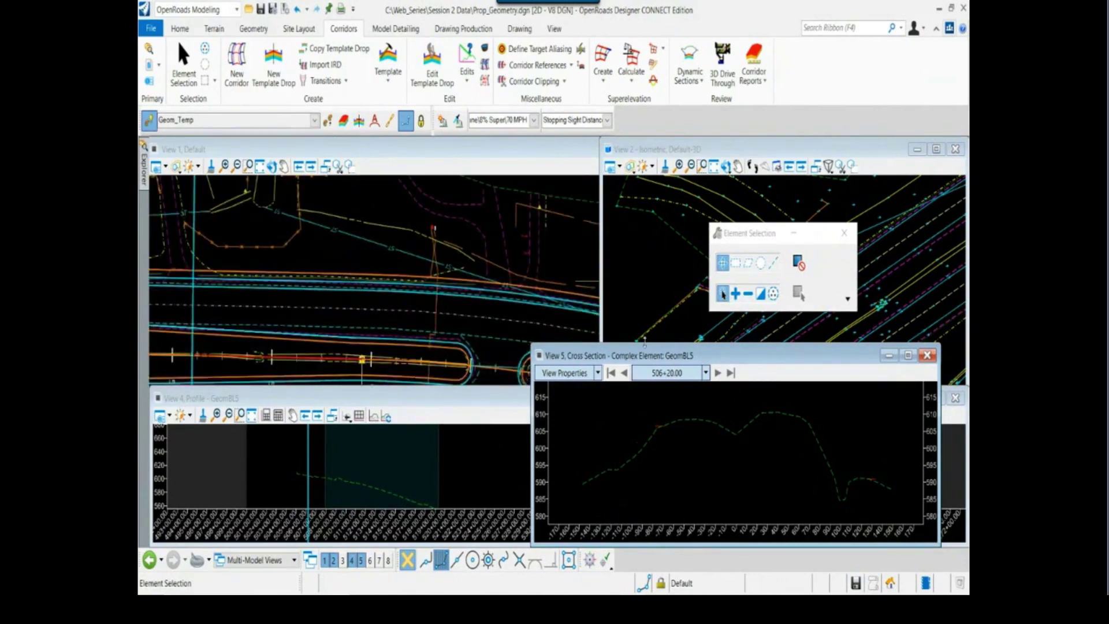
drag(647, 358, 667, 424)
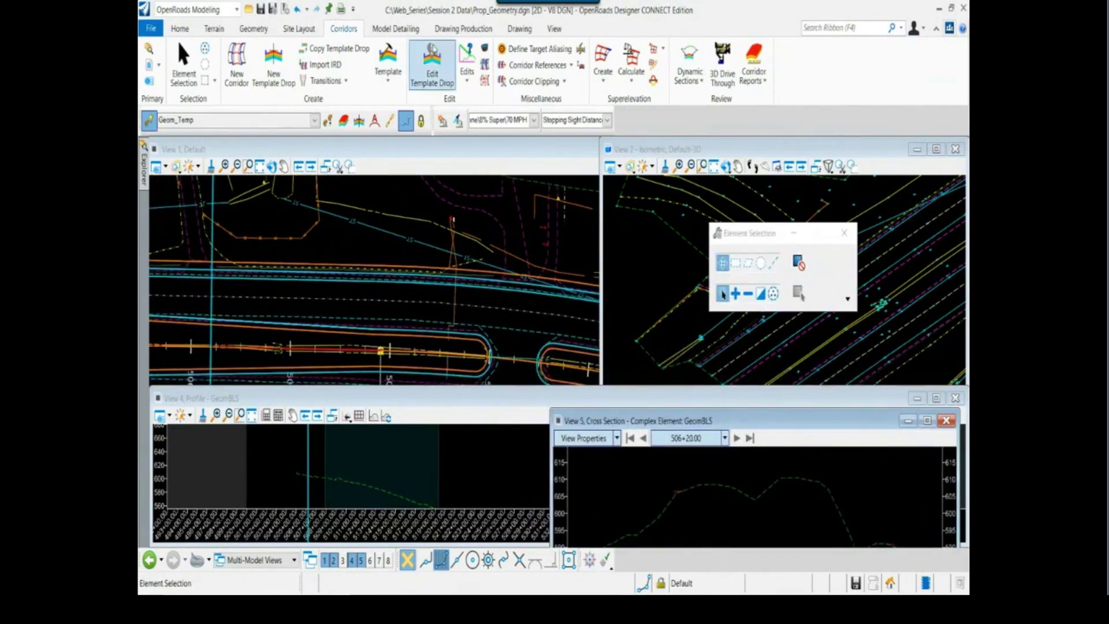
Open the template editor and load the template library Session2.itl from the Session 2 Data Templates folder.
click(397, 30)
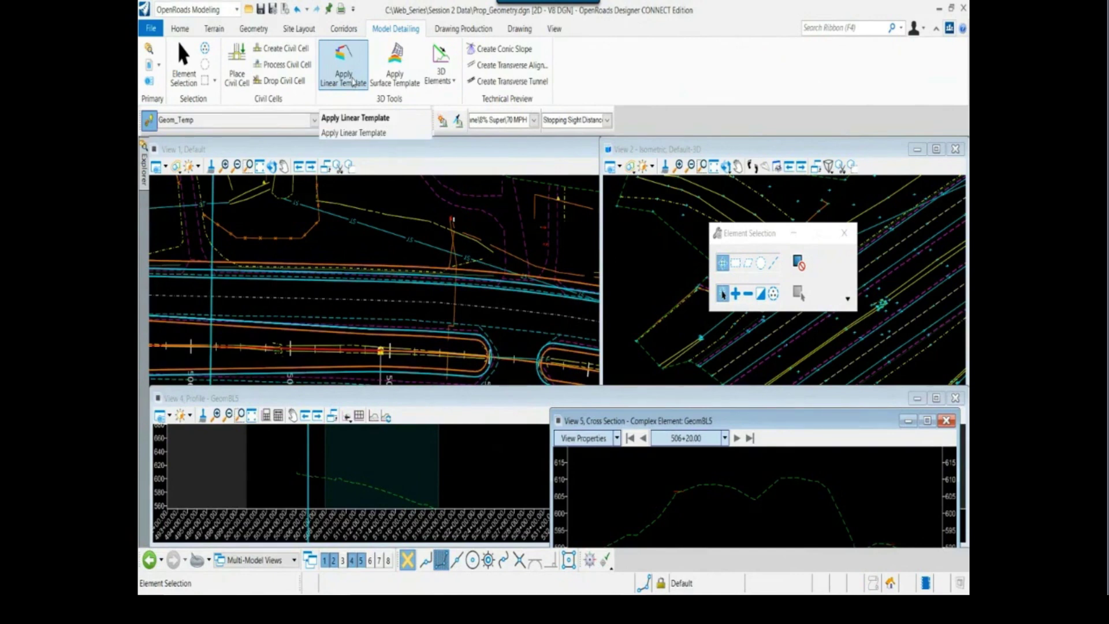
click(343, 29)
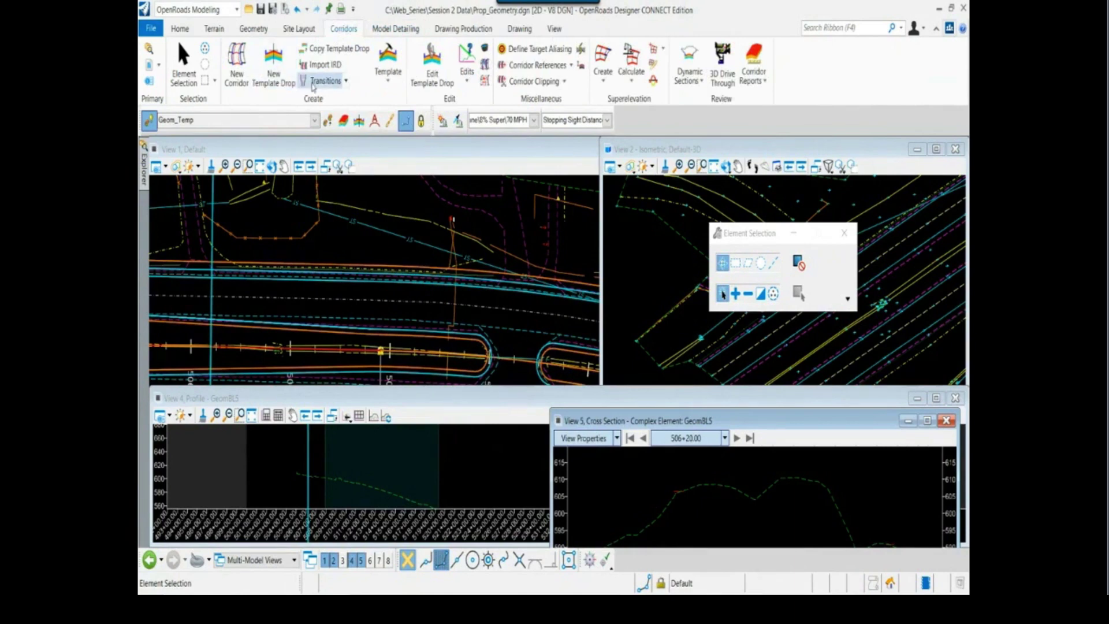
click(388, 57)
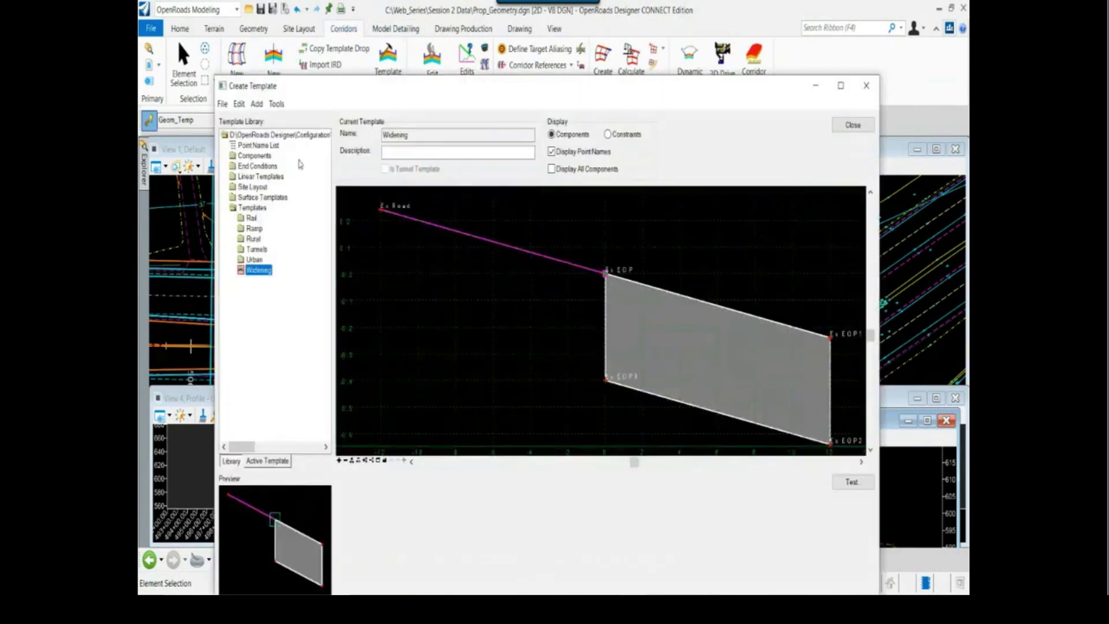
click(221, 104)
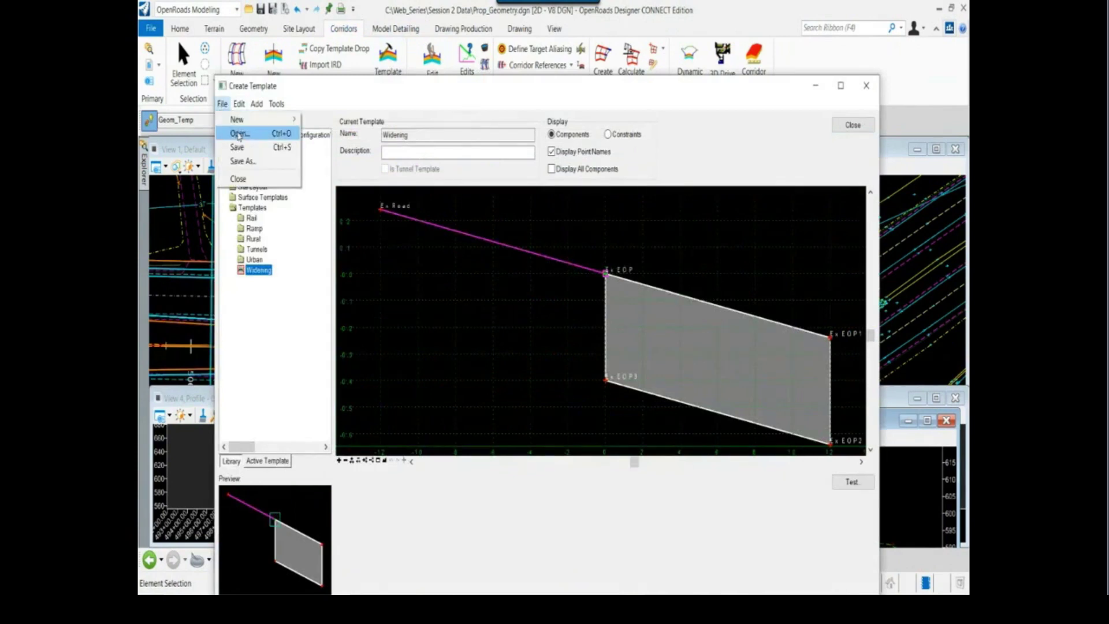
click(239, 134)
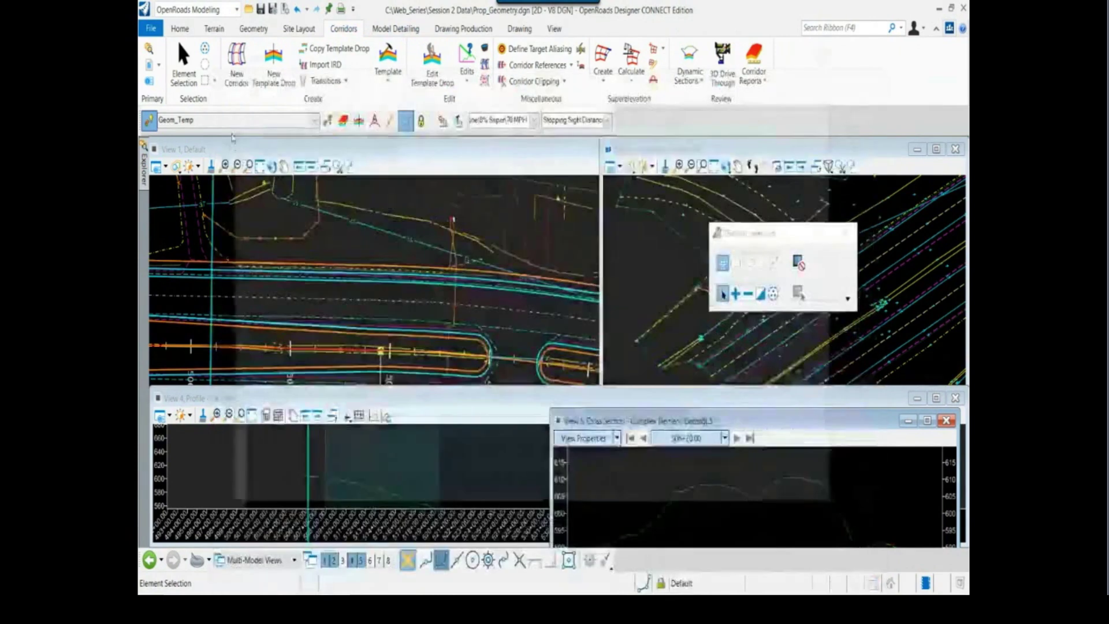
click(432, 139)
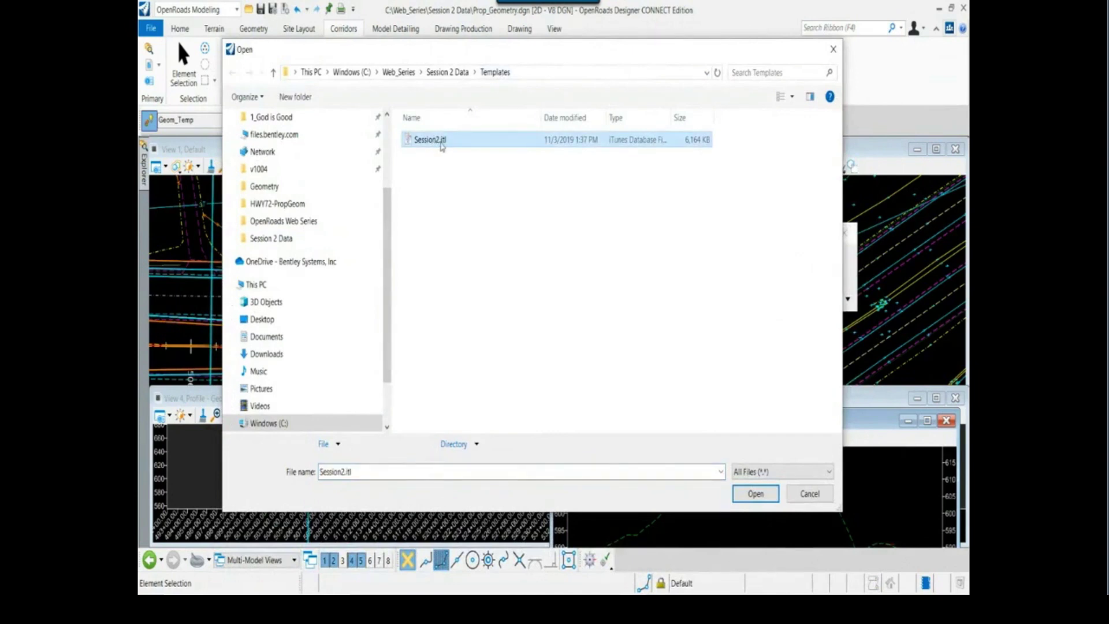
click(759, 496)
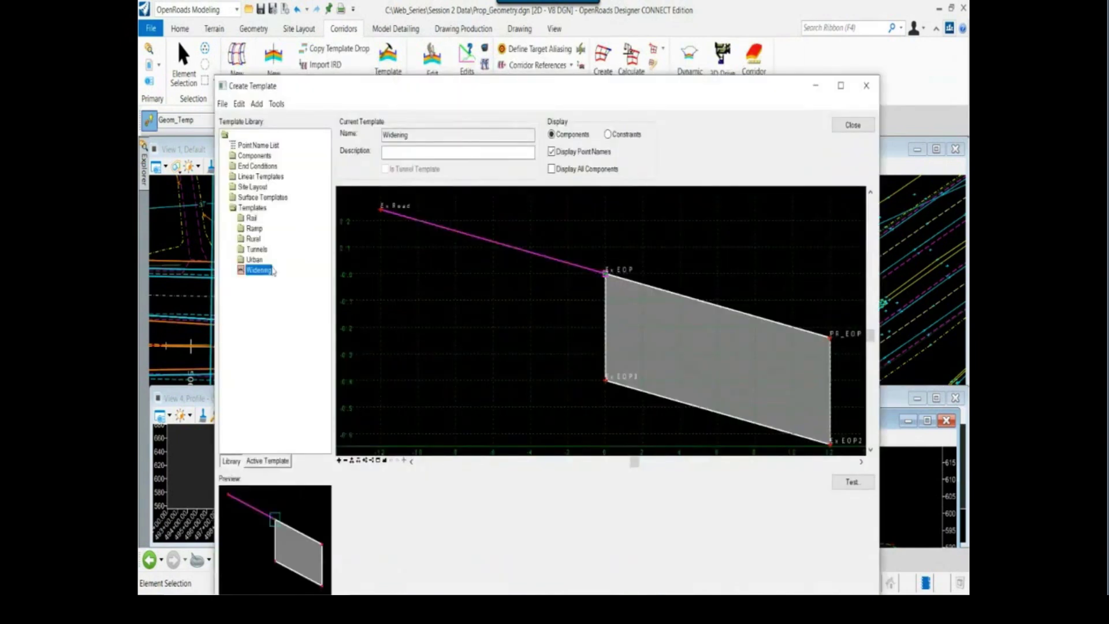
Test the Widening template's end conditions against the terrain model at 0.00% surface slope with the surface placed at different heights, and close the template editor.
scroll(640, 330, down, 2)
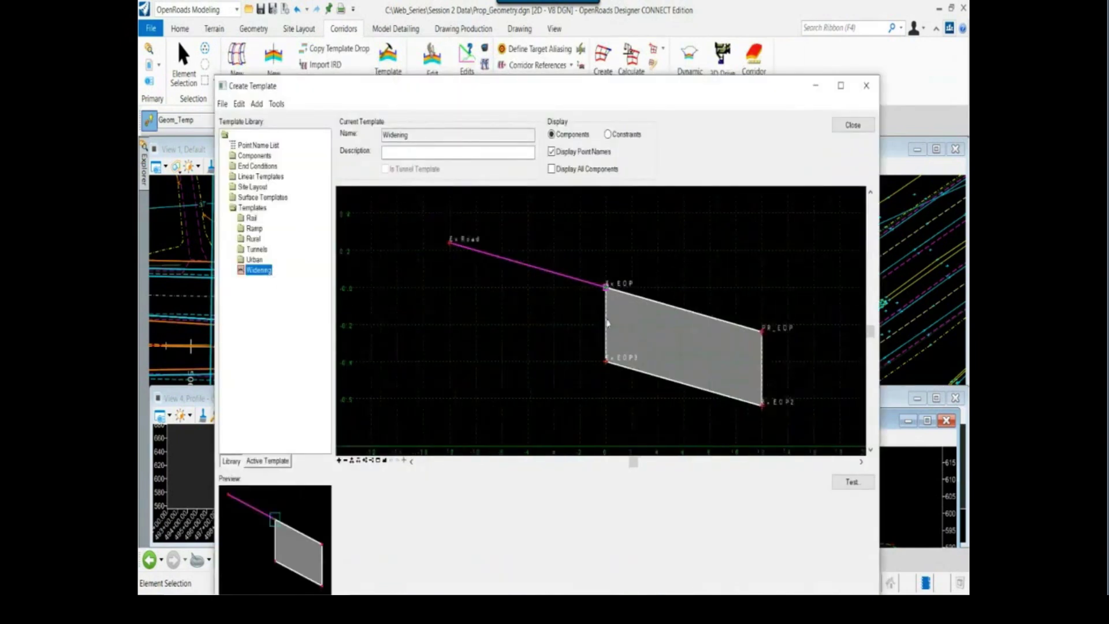
click(853, 481)
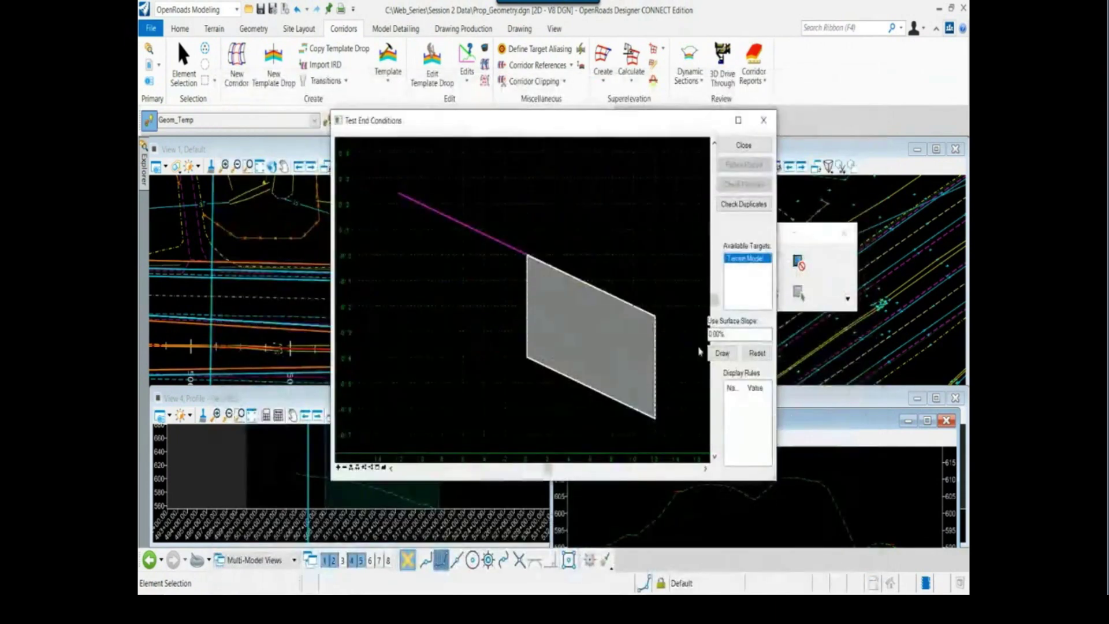
click(722, 353)
scroll(549, 346, down, 2)
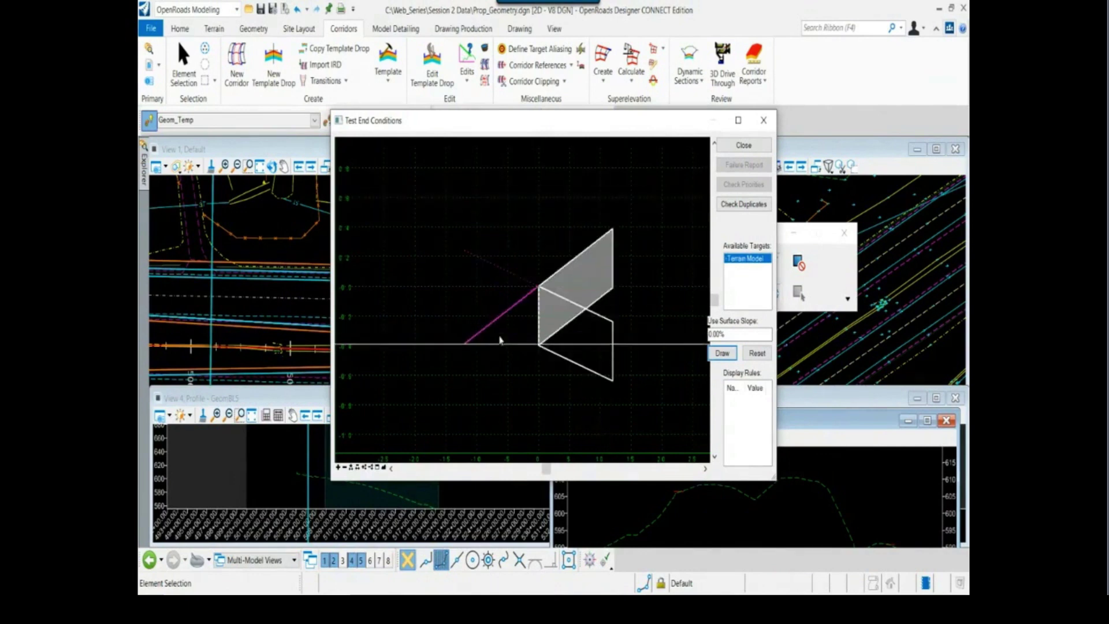
click(506, 233)
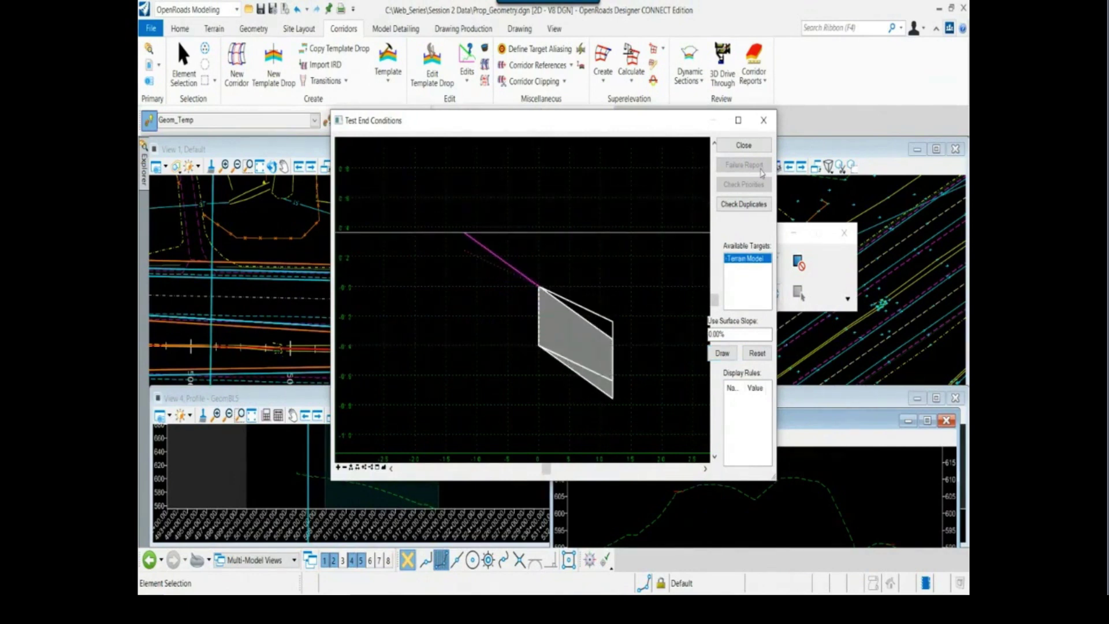
click(750, 147)
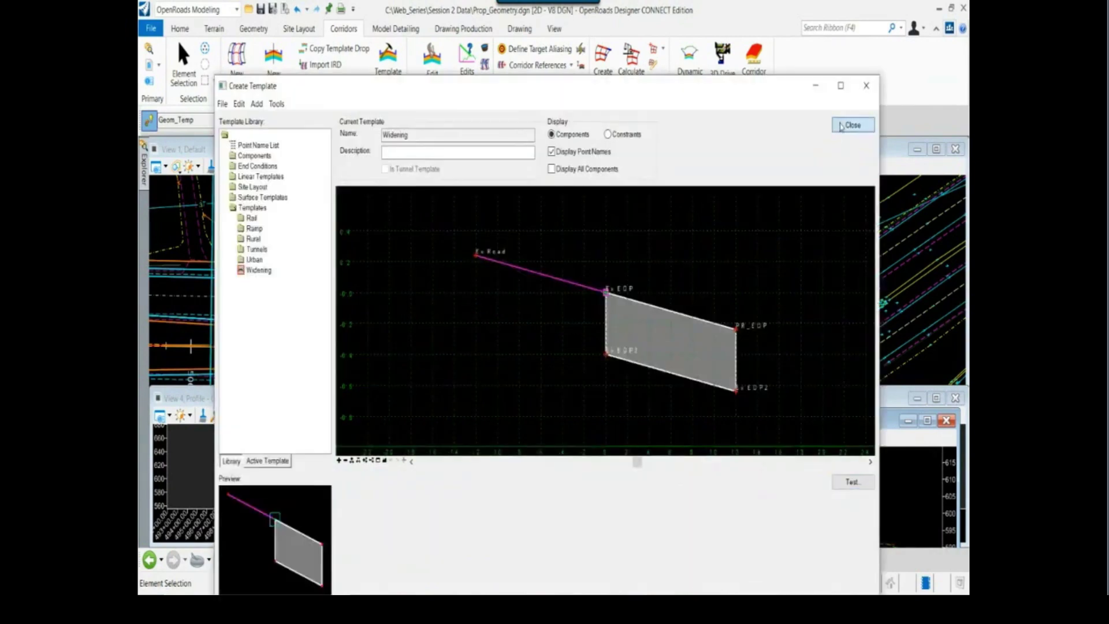
click(844, 125)
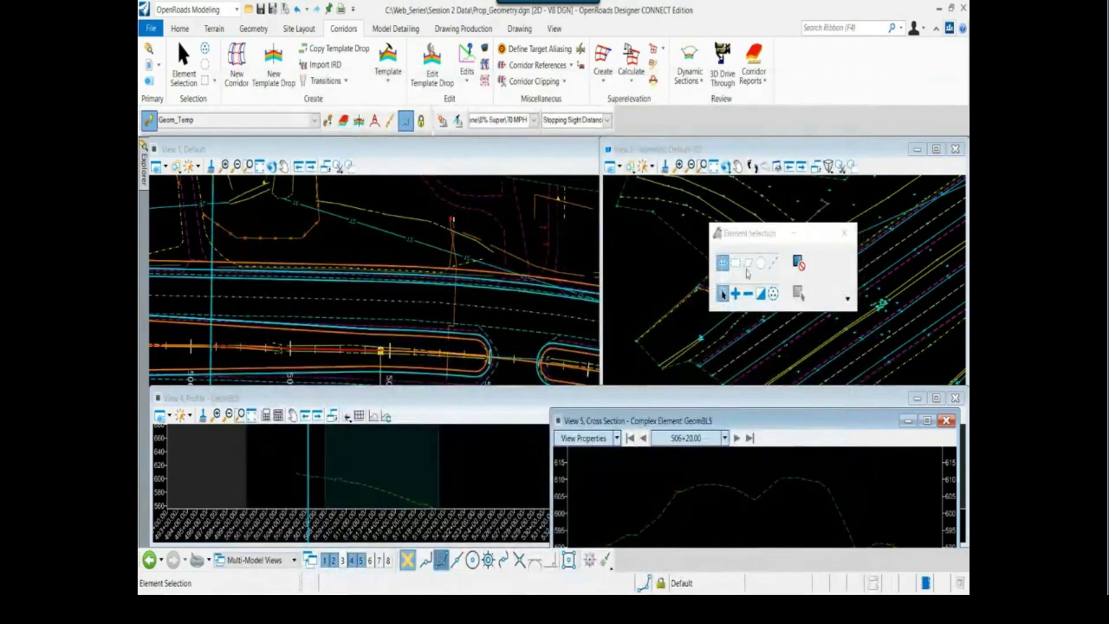
Move the selection settings window off the 3D view onto the profile view and pan the 3D view along the road.
drag(752, 234, 535, 434)
middle_drag(751, 323, 775, 351)
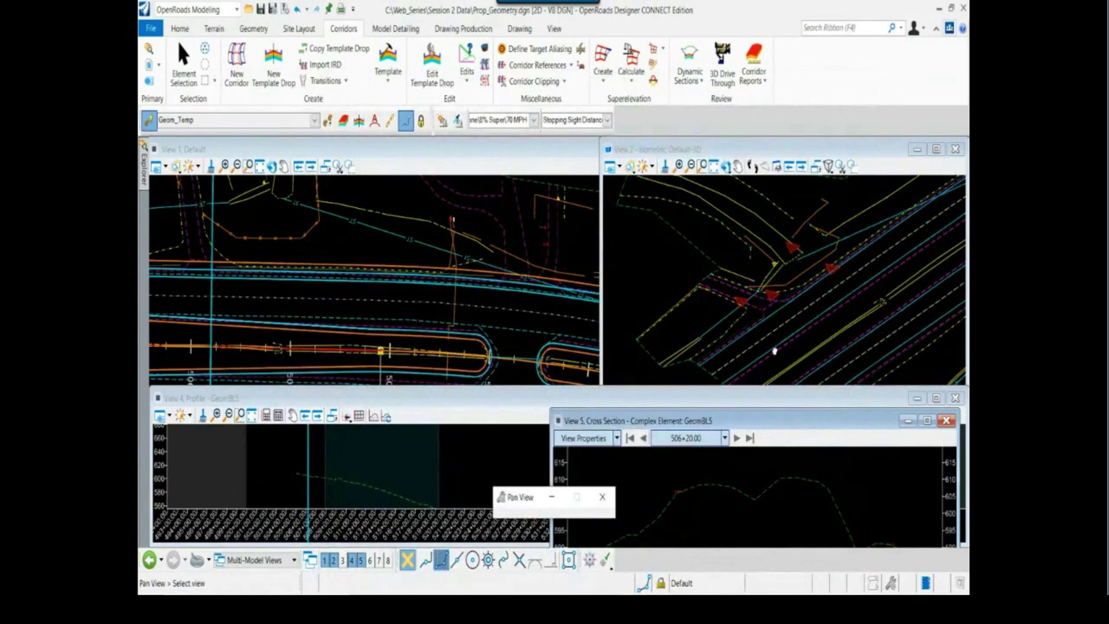
Begin a linear template on the dashed median-side edge line of the upper roadway near station 507+00.
scroll(771, 346, up, 3)
scroll(673, 313, up, 2)
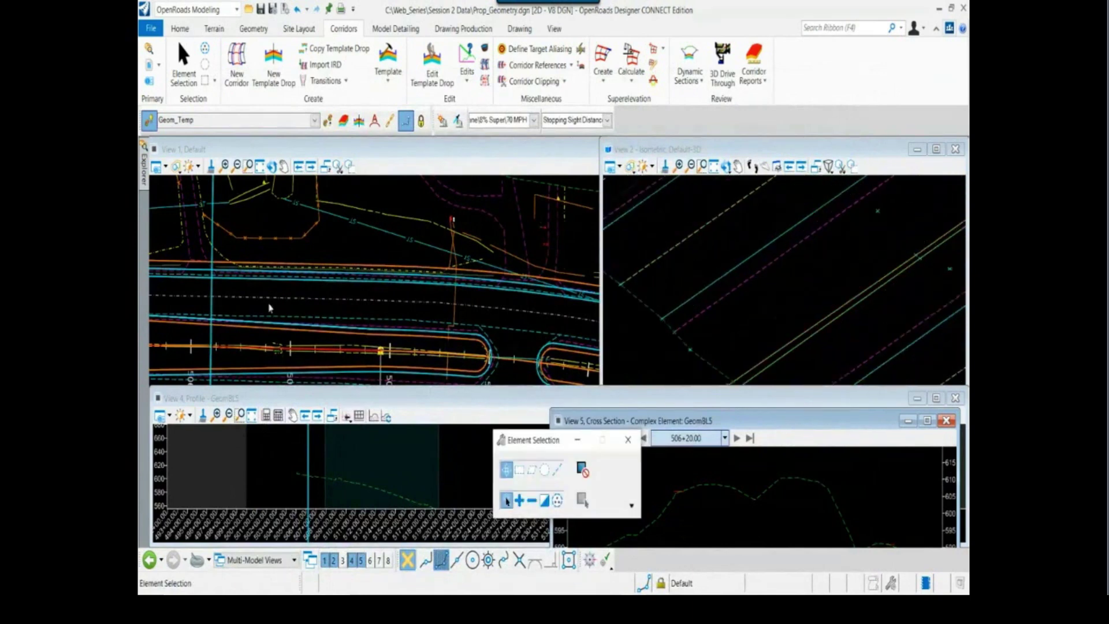
drag(281, 292, 302, 271)
right_click(301, 283)
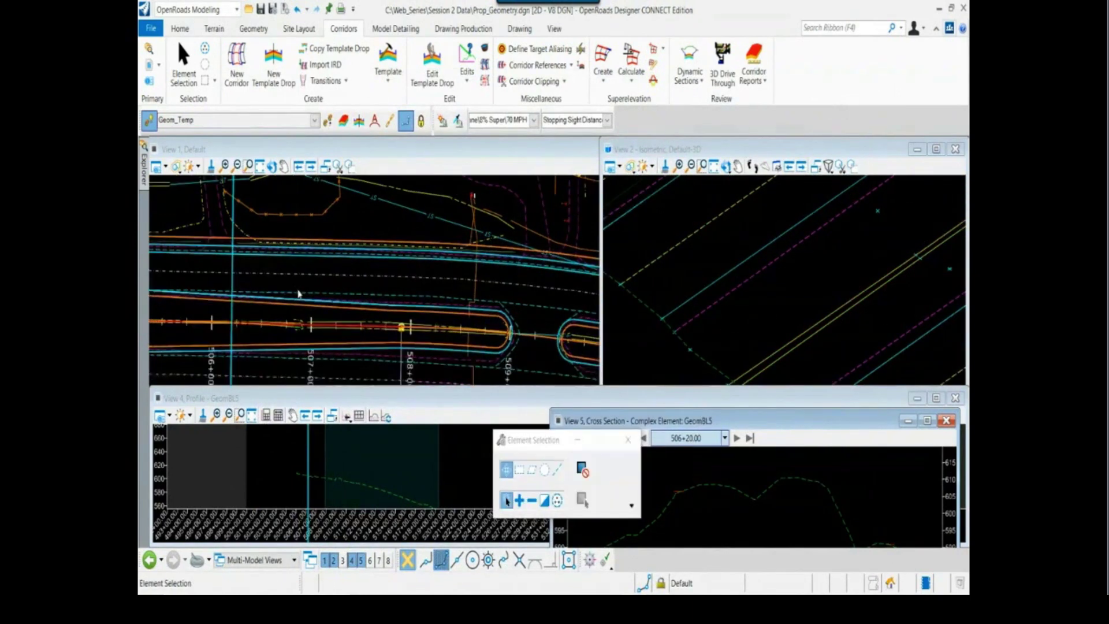
scroll(298, 294, up, 2)
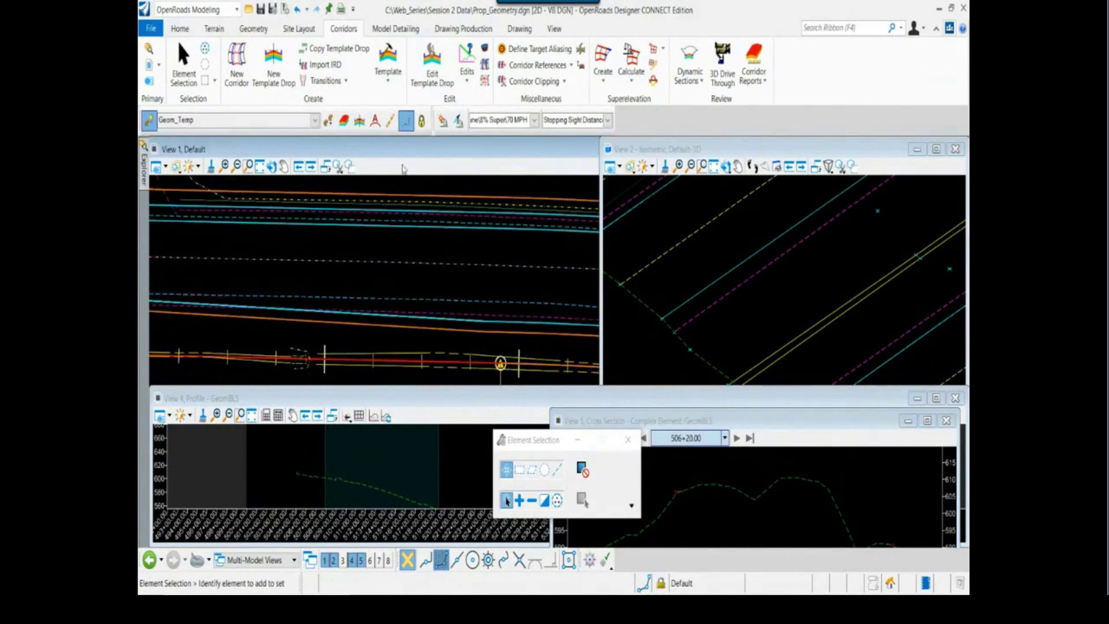
click(396, 29)
click(344, 63)
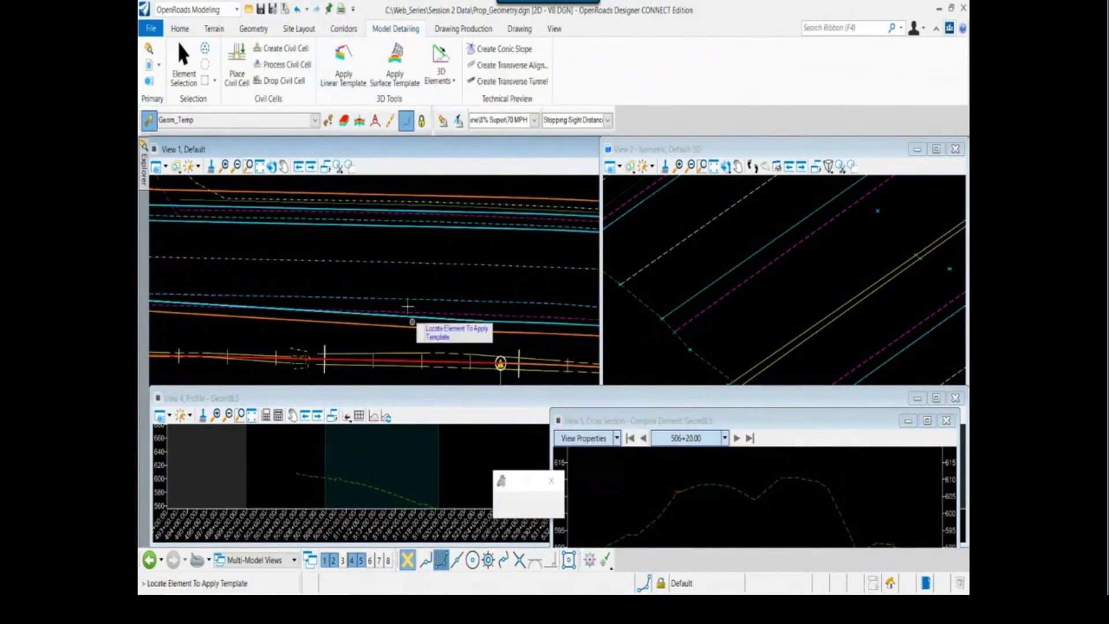
click(408, 308)
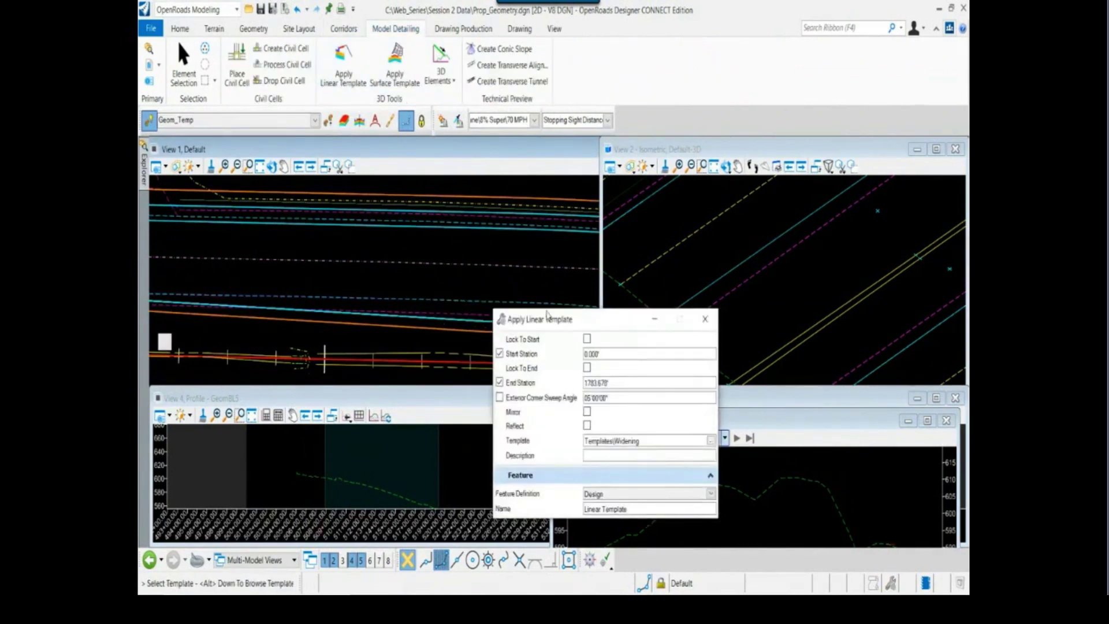
Accept the Templates\Widening template with start station 0.000' and end station 1783.678'.
drag(547, 314, 560, 309)
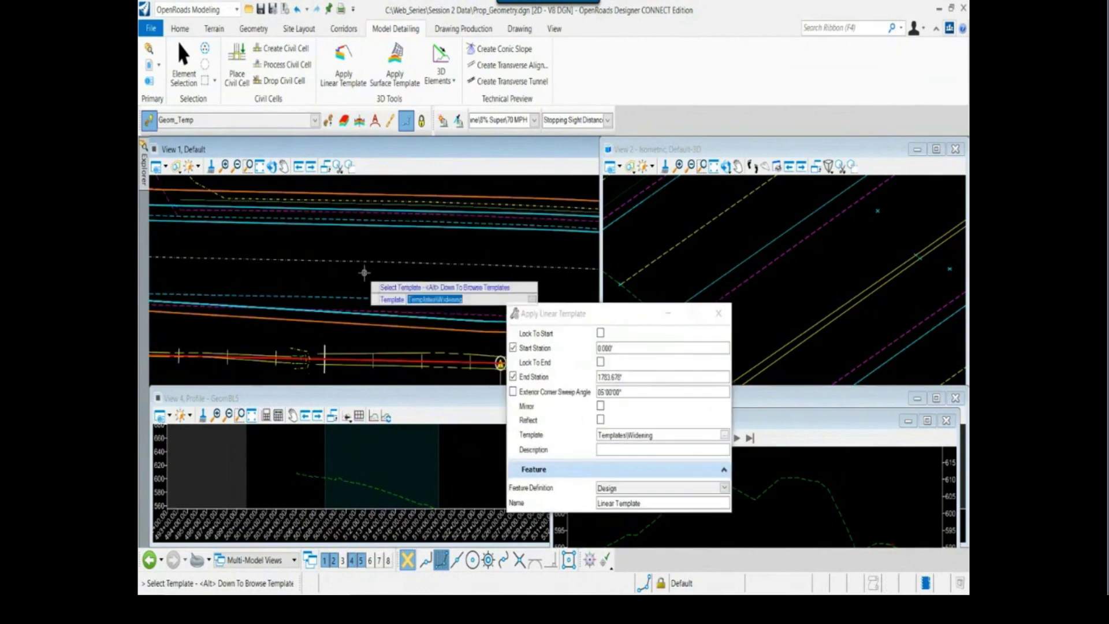
click(331, 273)
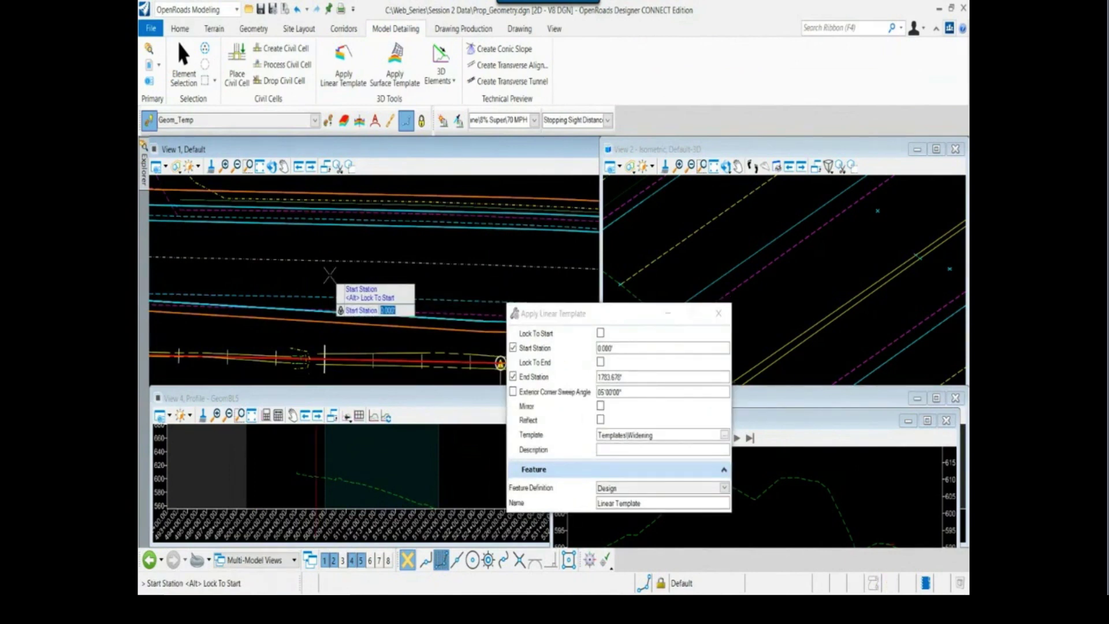
click(329, 275)
click(329, 275)
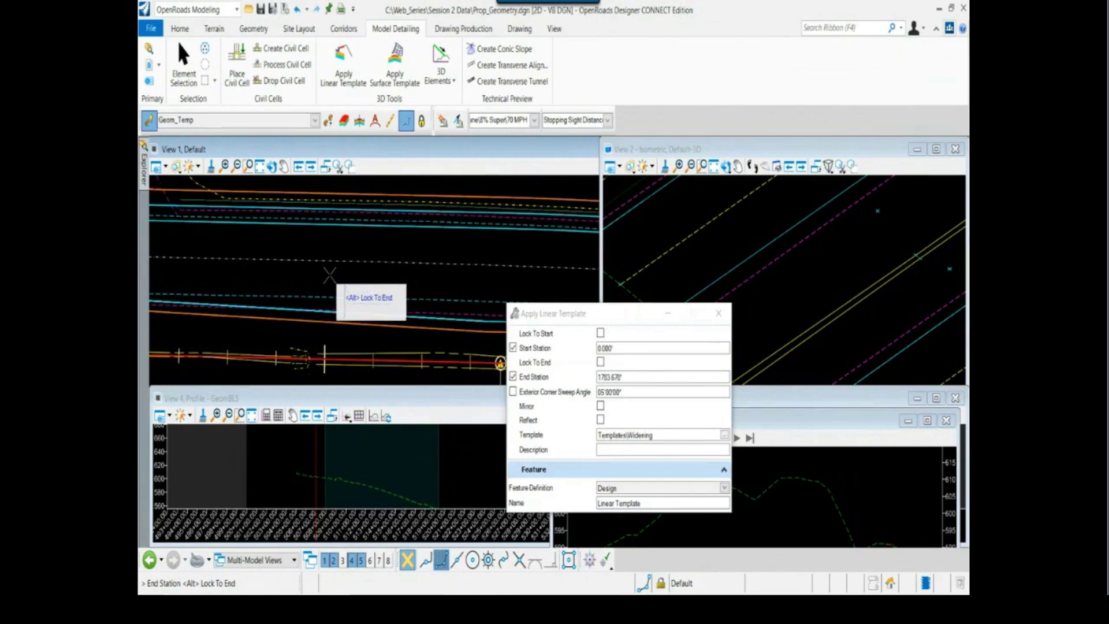
Place the widening on the median side with the default sweep angle and a blank description, and end the command.
scroll(329, 275, down, 5)
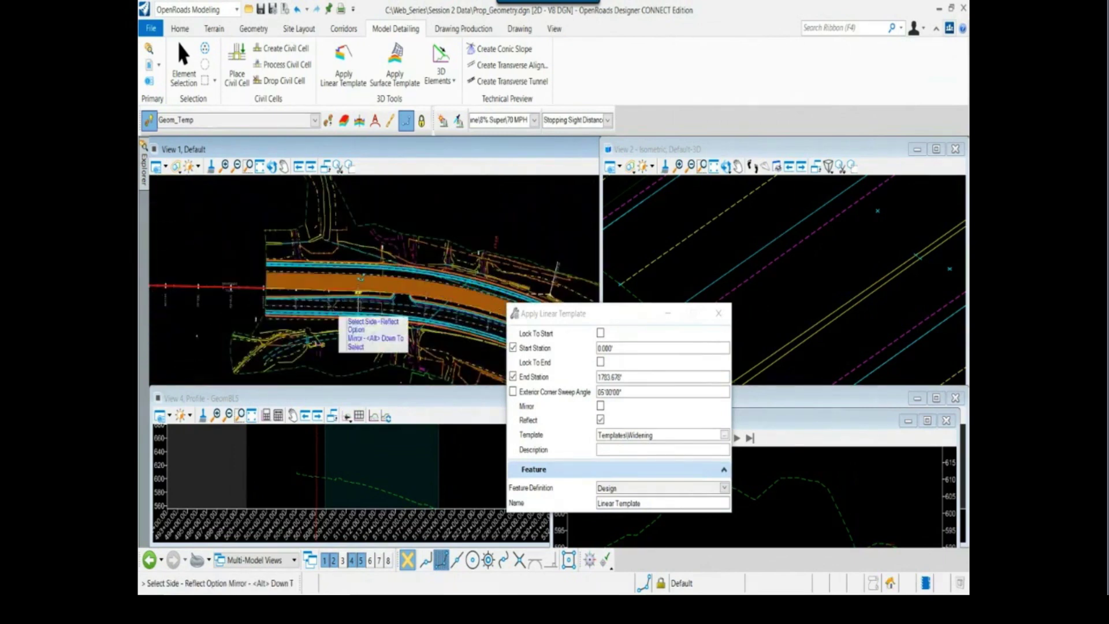
scroll(330, 288, up, 3)
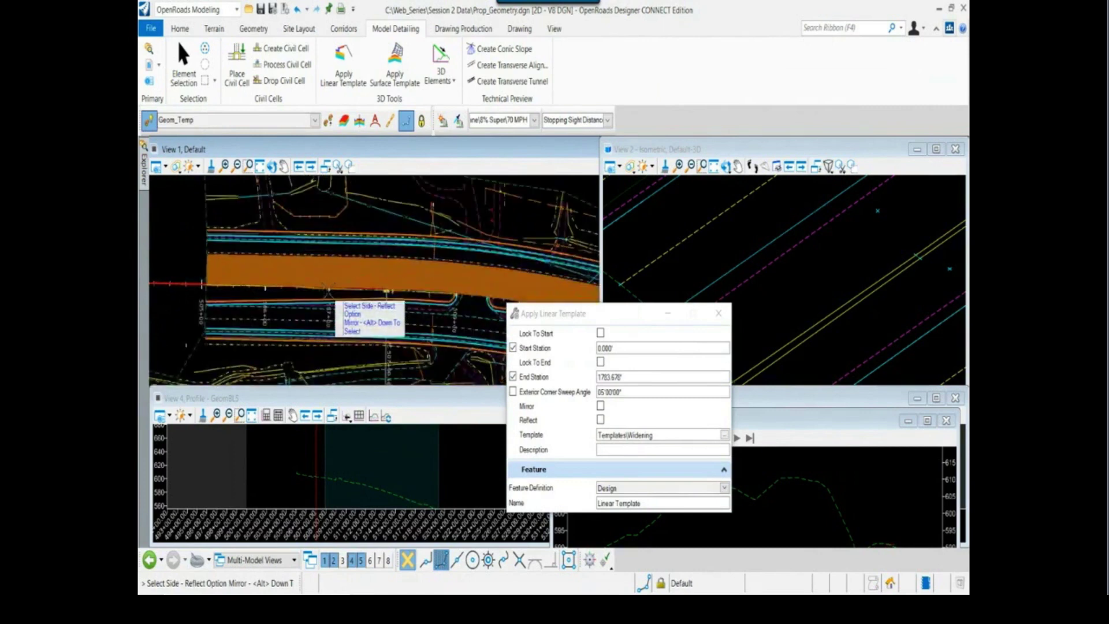
click(325, 320)
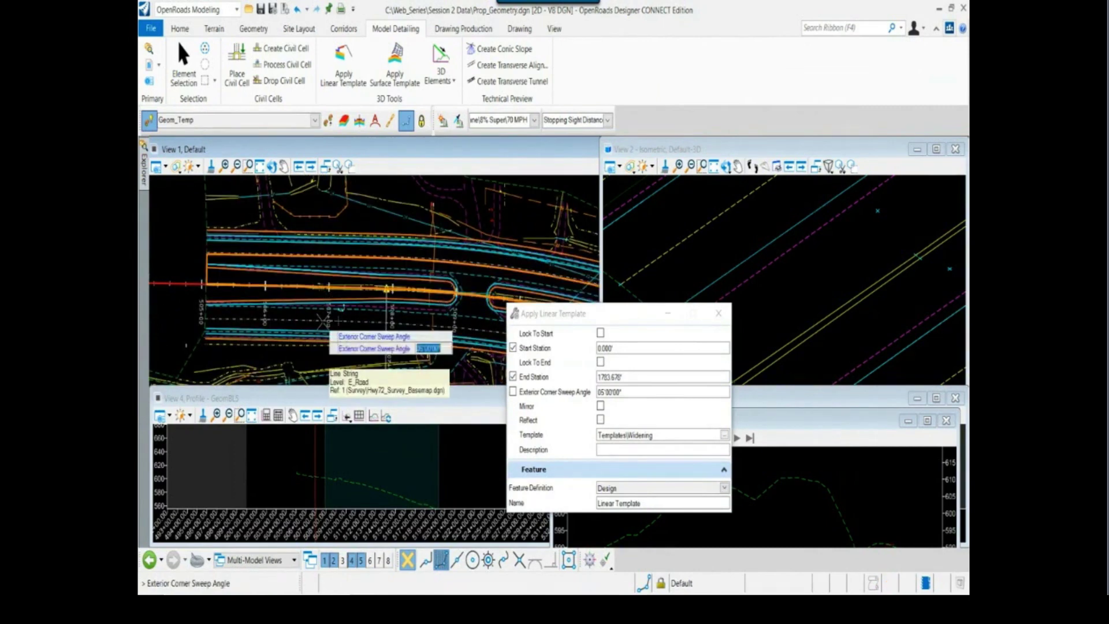
click(323, 353)
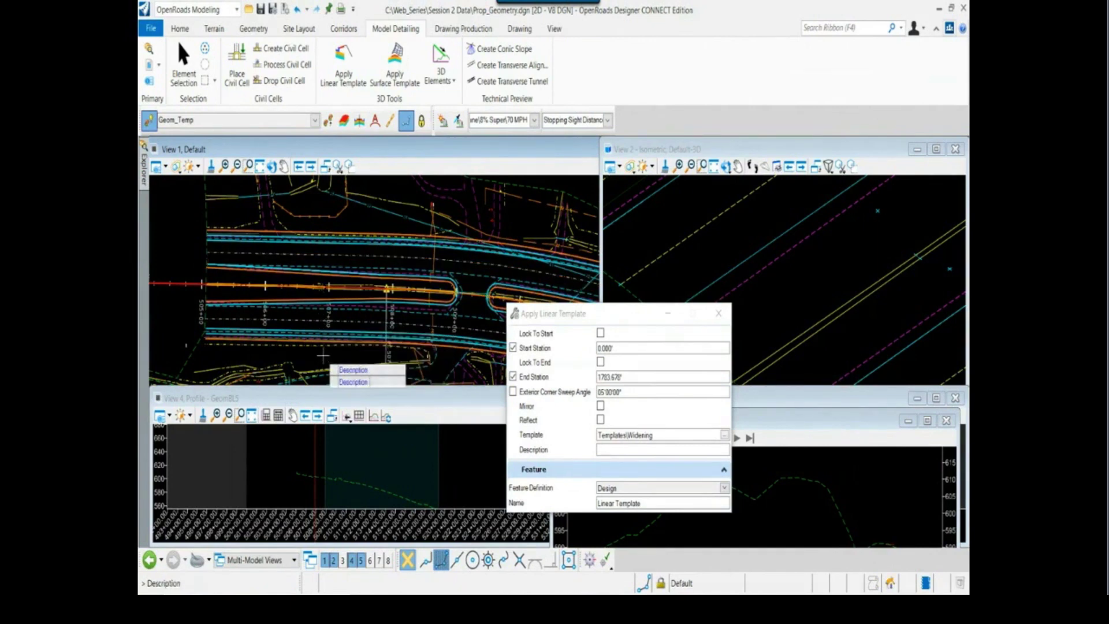
click(323, 355)
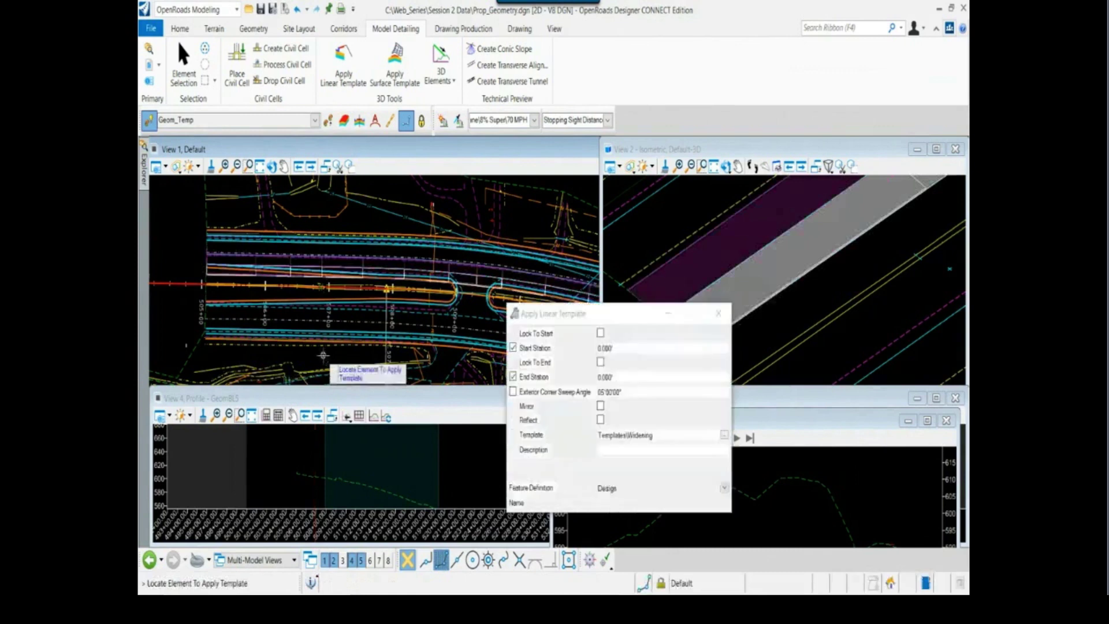
click(720, 314)
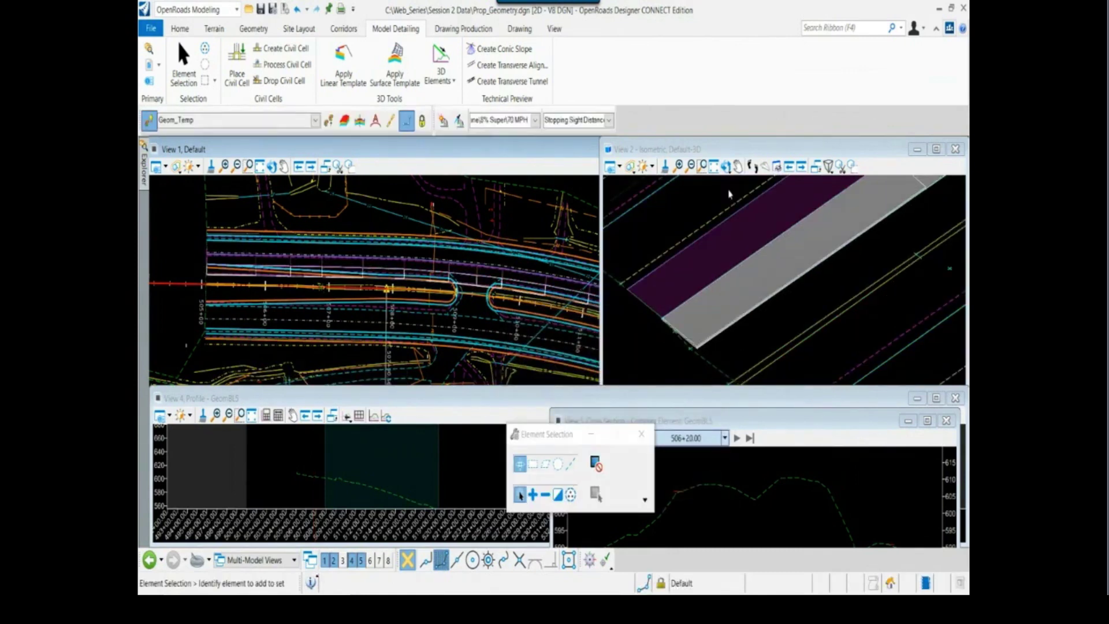
Bring the cross-section view at station 506+30.00 to the front to examine the new widening.
click(726, 167)
right_click(663, 318)
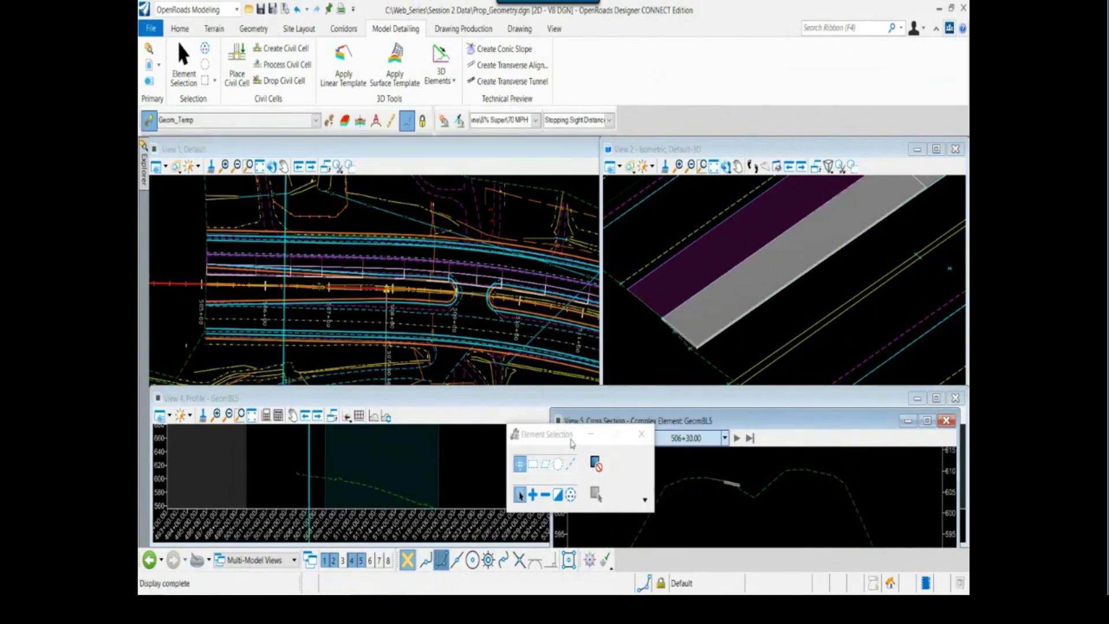
click(660, 398)
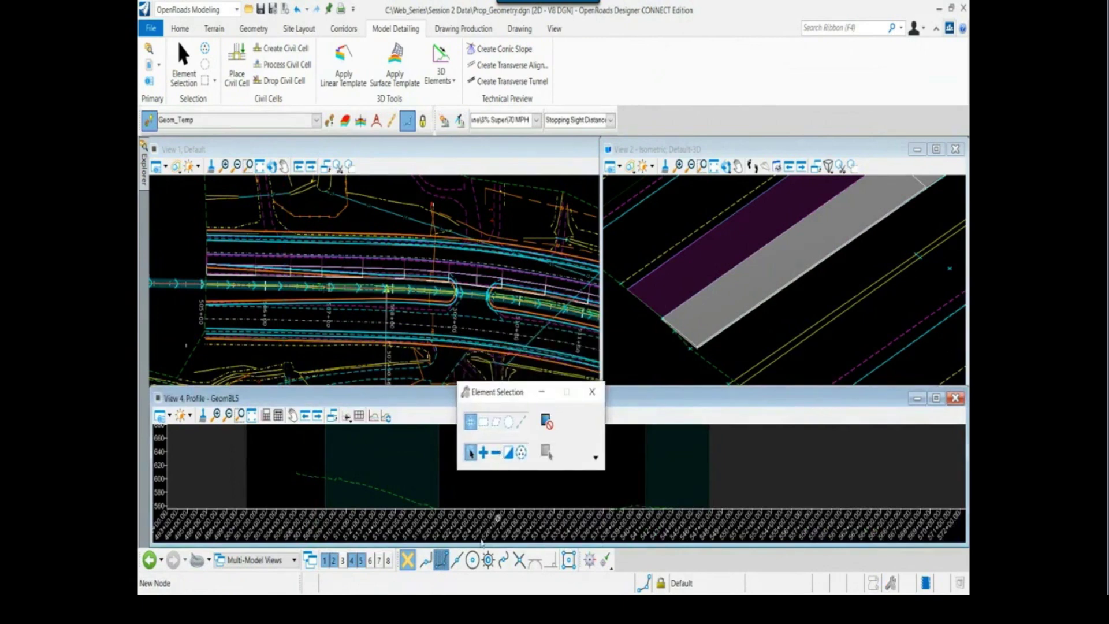
click(362, 560)
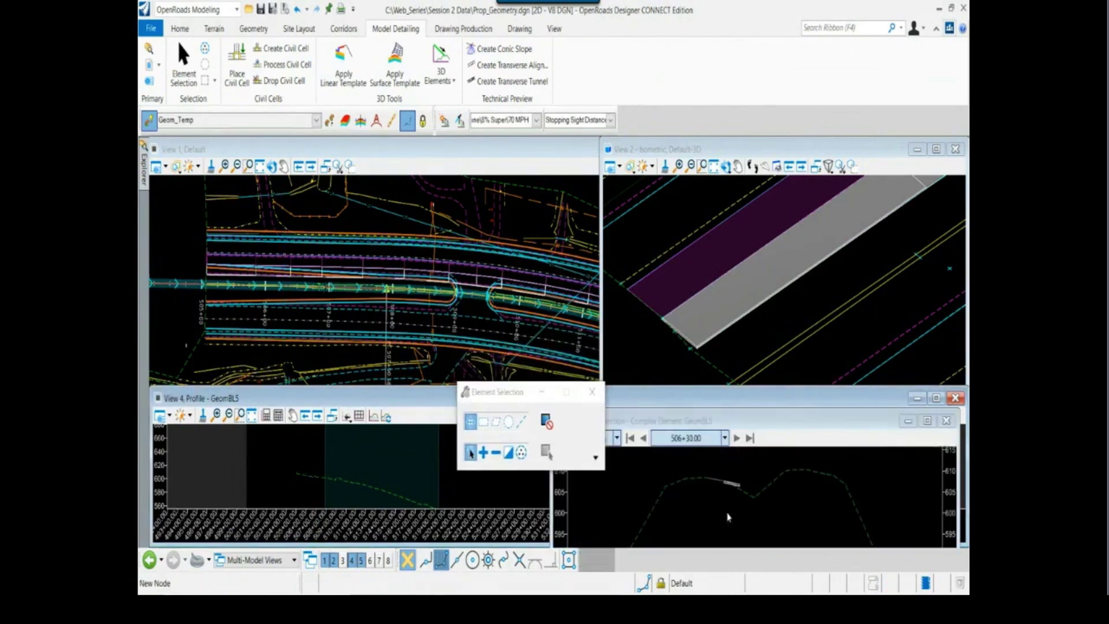
Try to arrange the open view windows with the whole cross-section view exposed.
drag(721, 405, 721, 346)
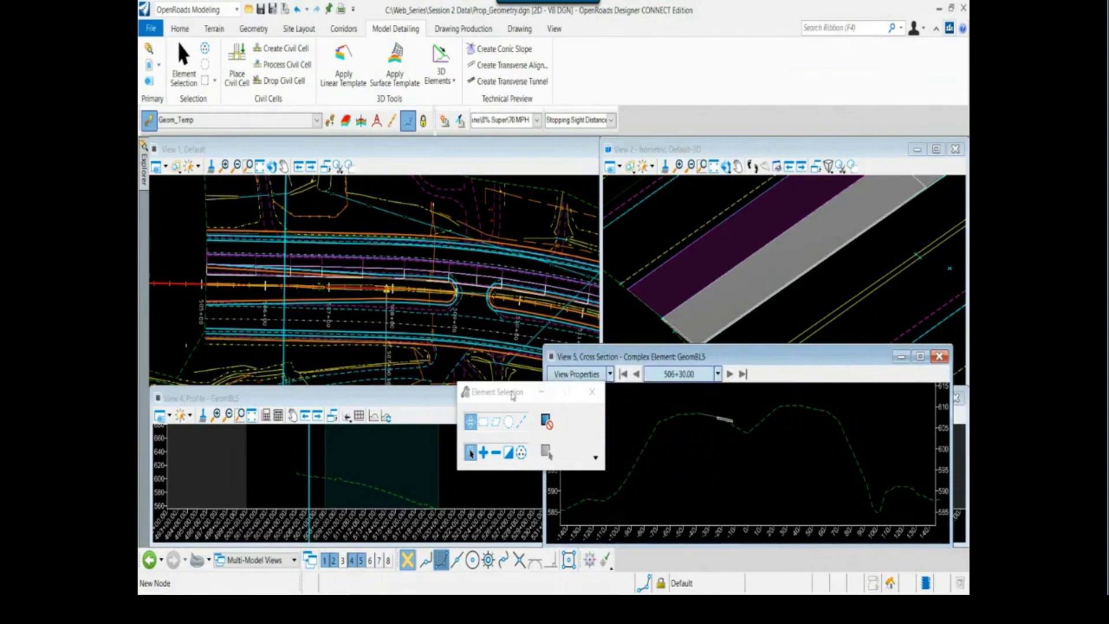
drag(489, 386, 378, 68)
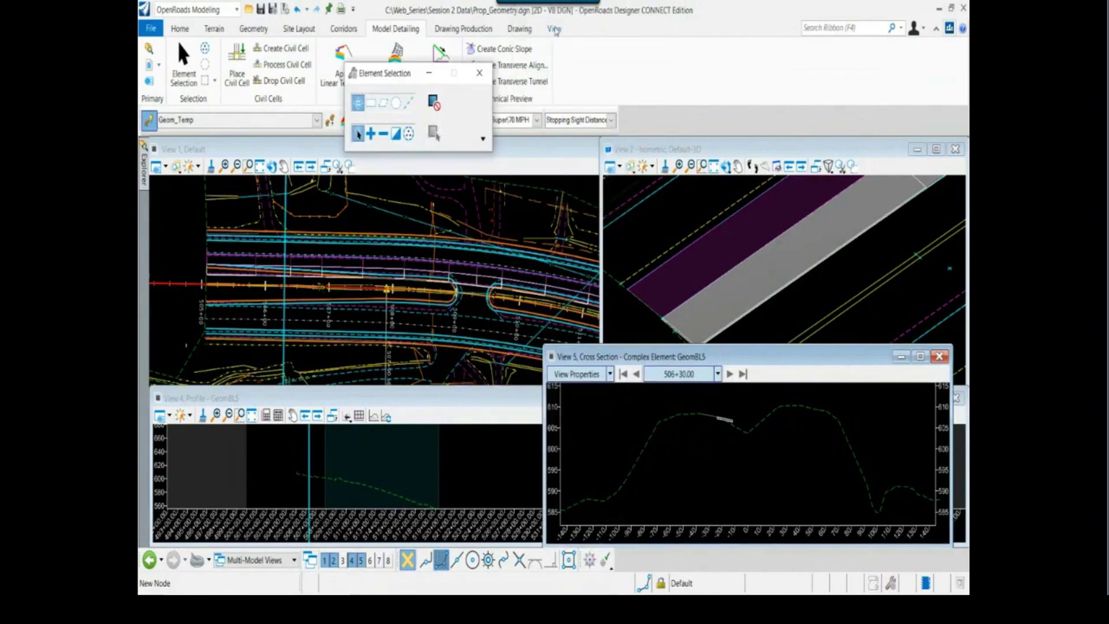
click(555, 29)
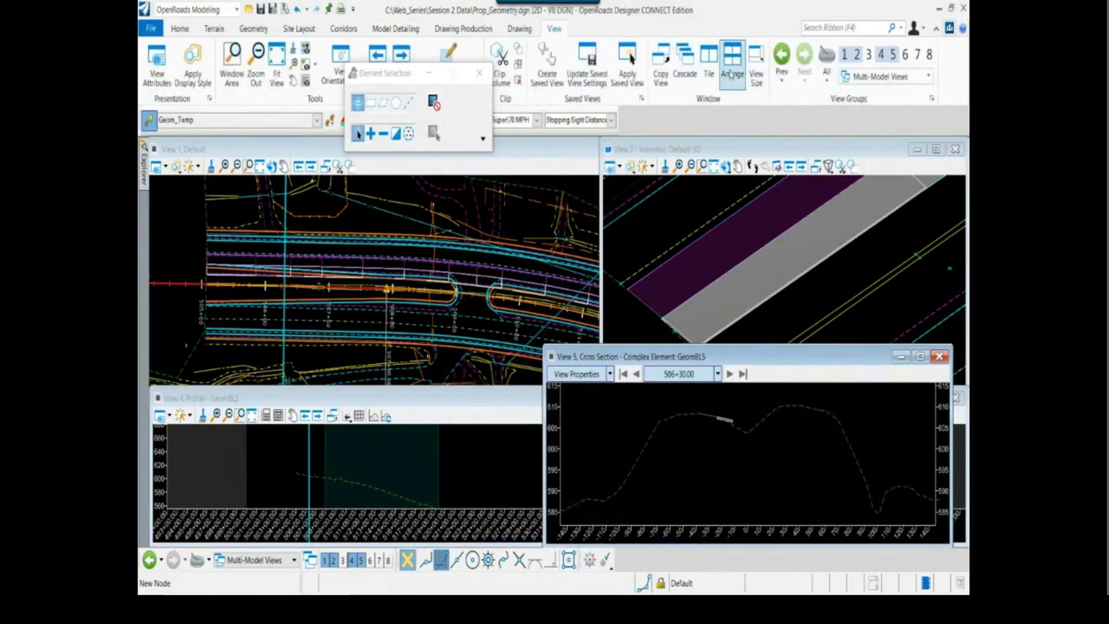
click(732, 63)
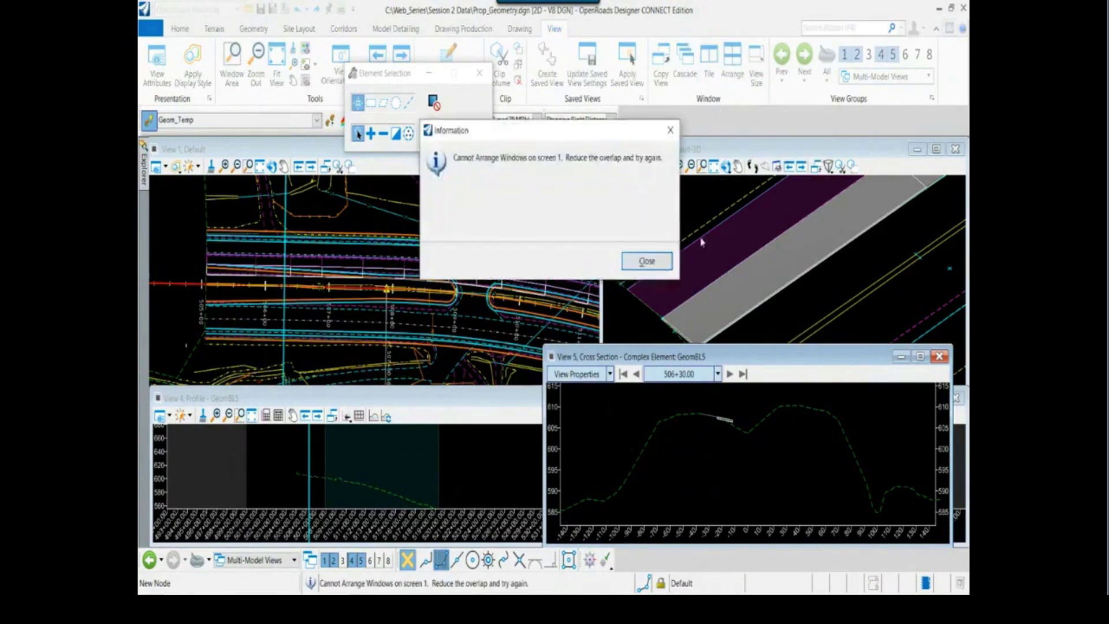
click(647, 261)
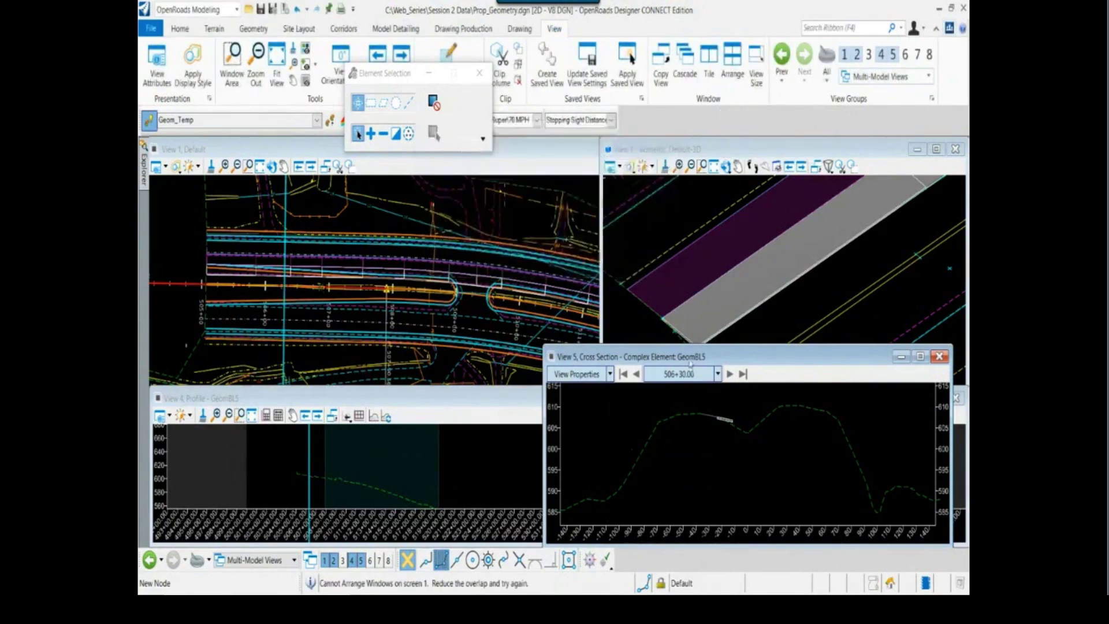
drag(691, 362, 689, 420)
Examine the start of the new widening from a lower 3D angle and closer up in the cross section at 506+30.00.
scroll(709, 267, up, 3)
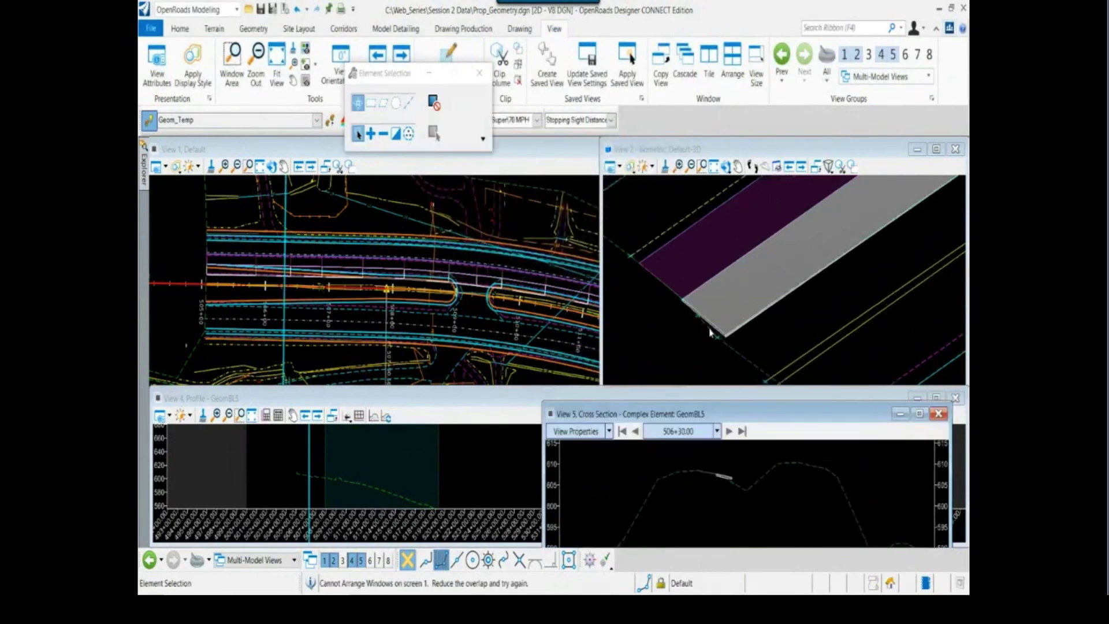
click(725, 167)
right_click(746, 346)
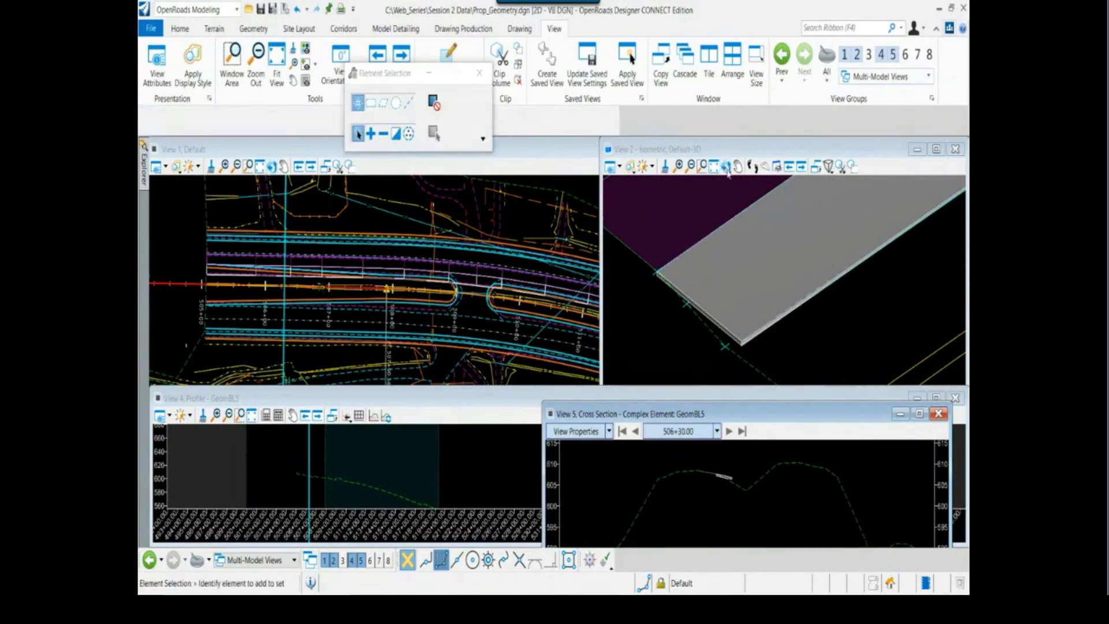
click(726, 167)
click(725, 353)
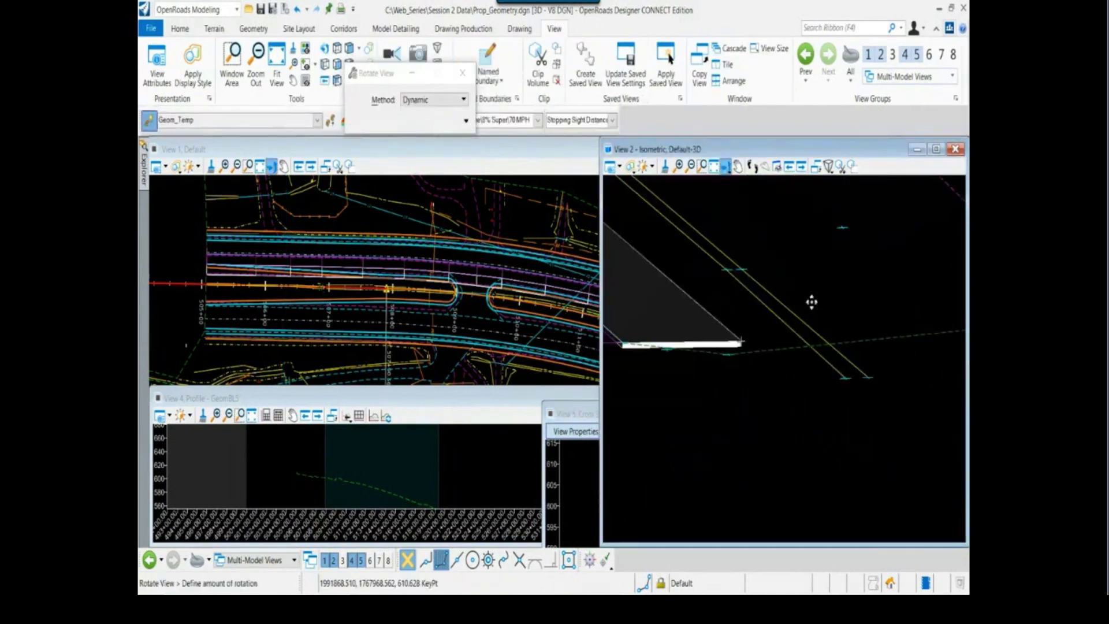
click(736, 315)
right_click(703, 346)
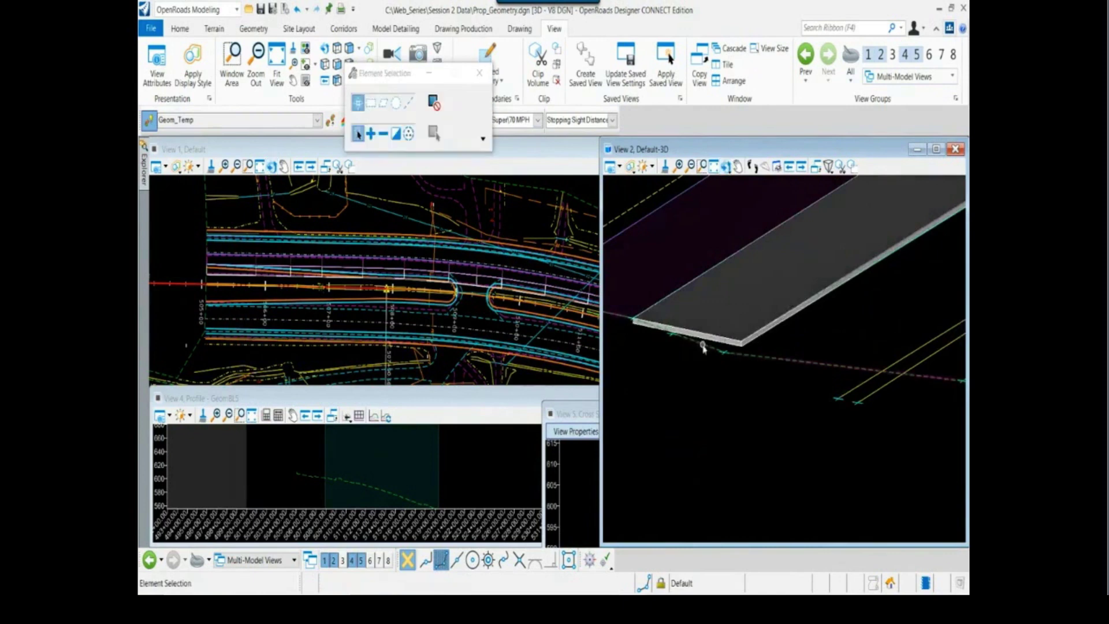
scroll(732, 387, down, 2)
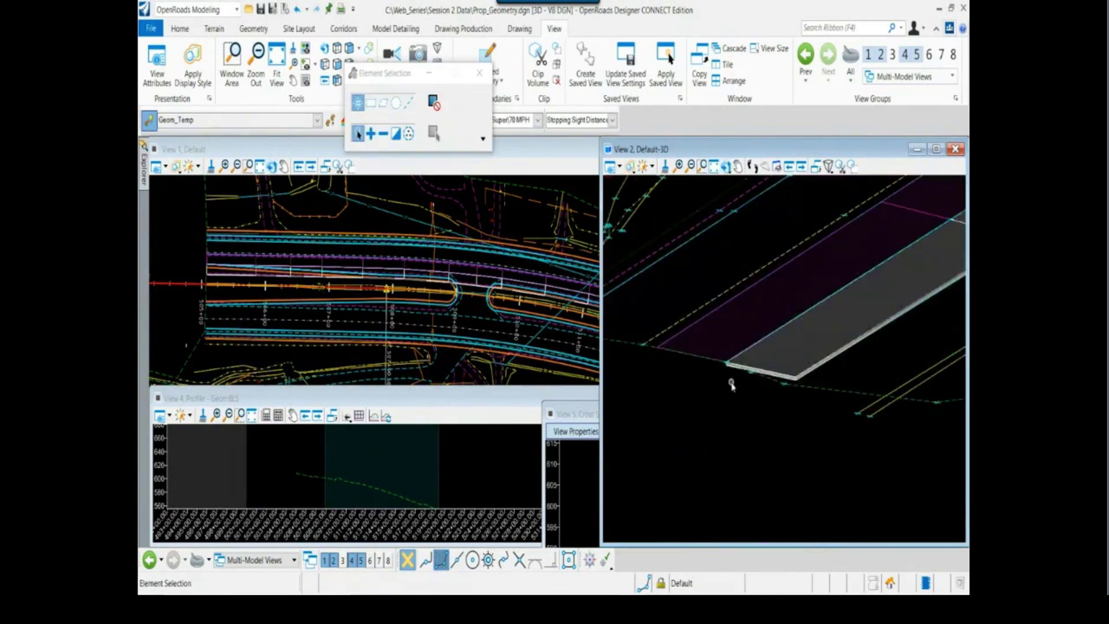
click(580, 414)
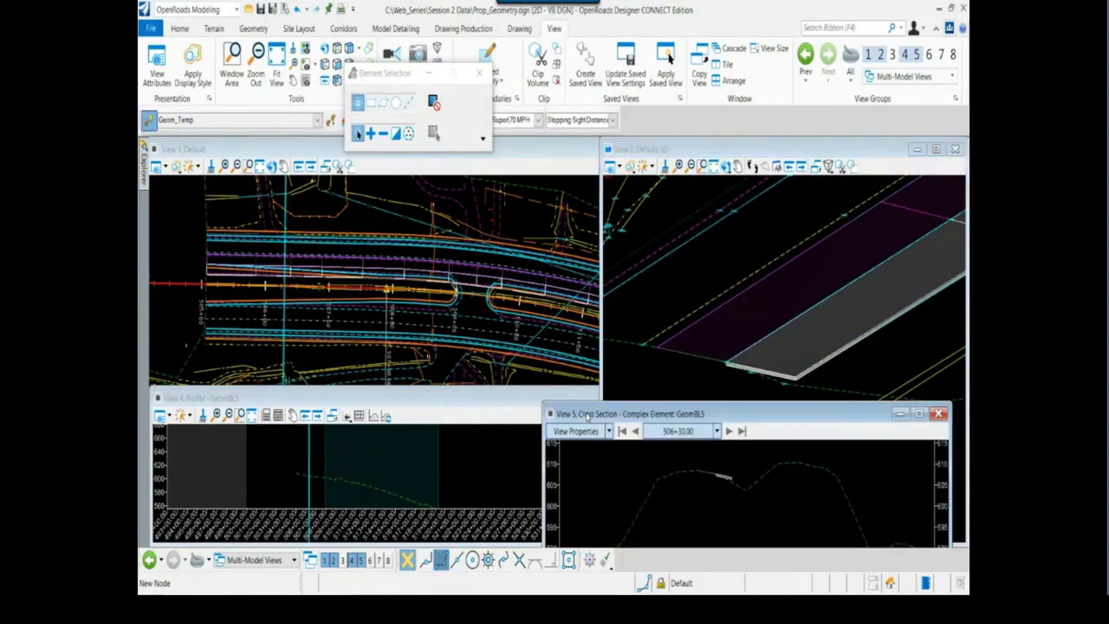
scroll(731, 481, up, 1)
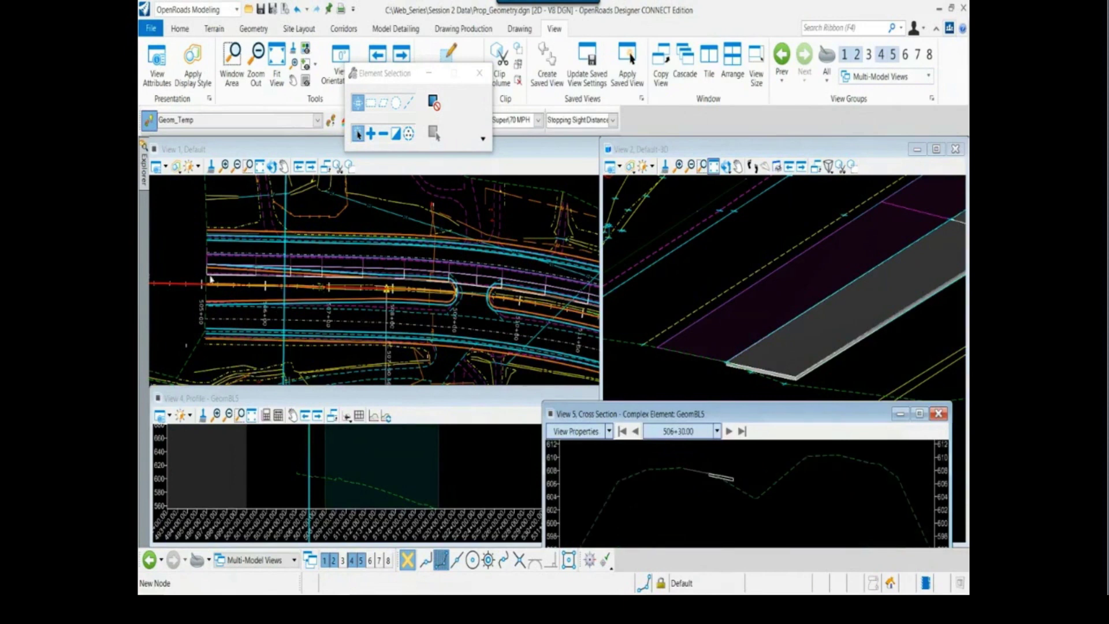
Start Apply Linear Template on the inner pavement edge line of the roadway beyond the intersection near station 527+00.
scroll(243, 293, up, 2)
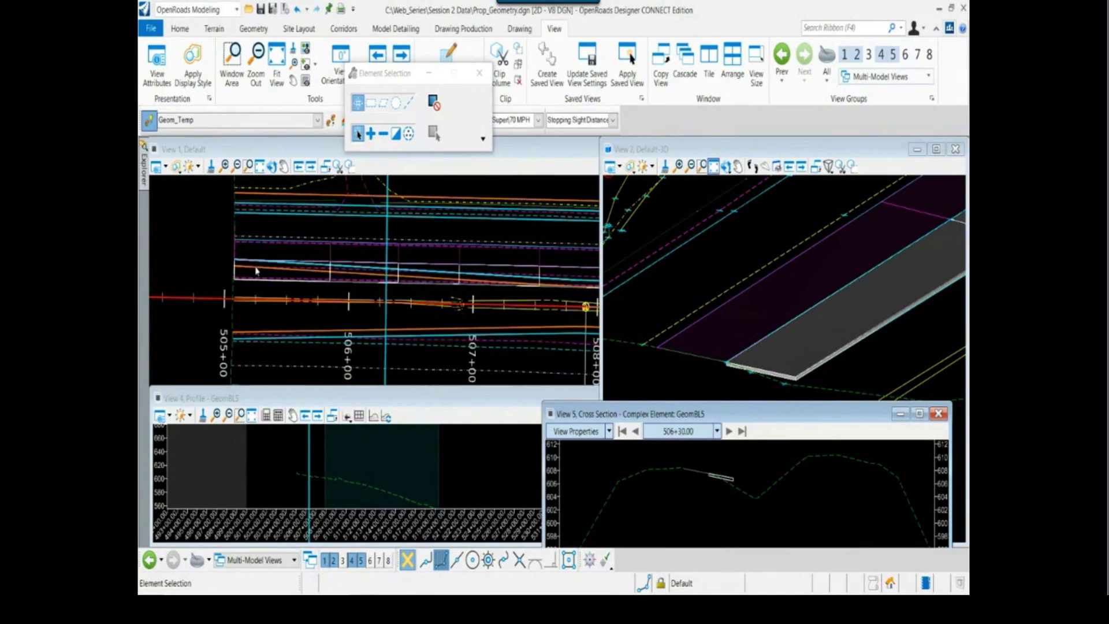
scroll(257, 271, down, 3)
scroll(380, 254, up, 3)
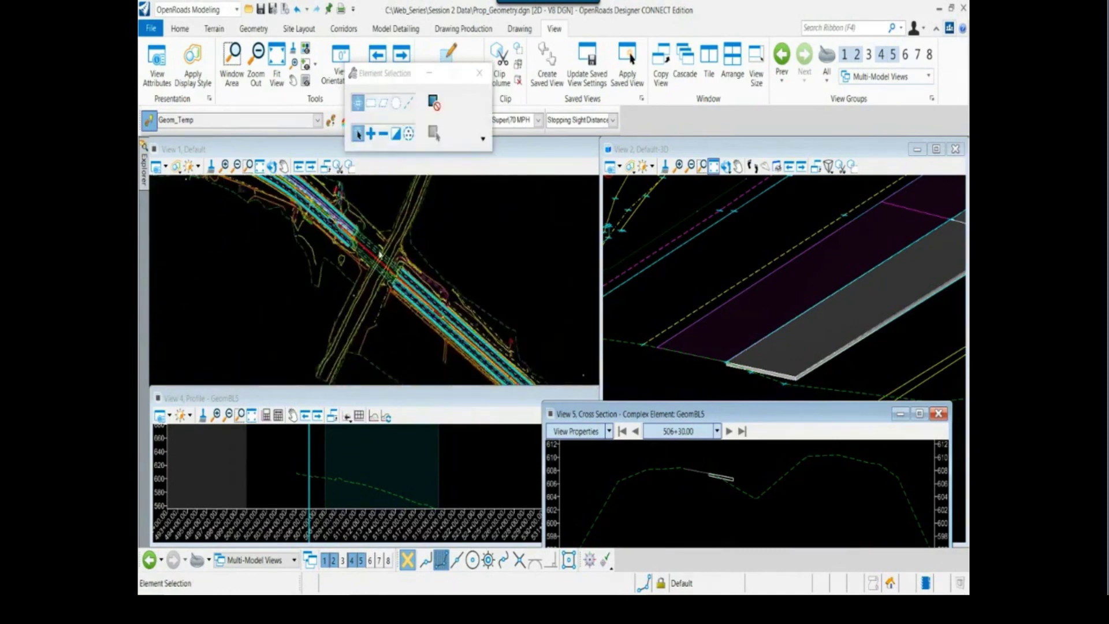
scroll(393, 271, up, 2)
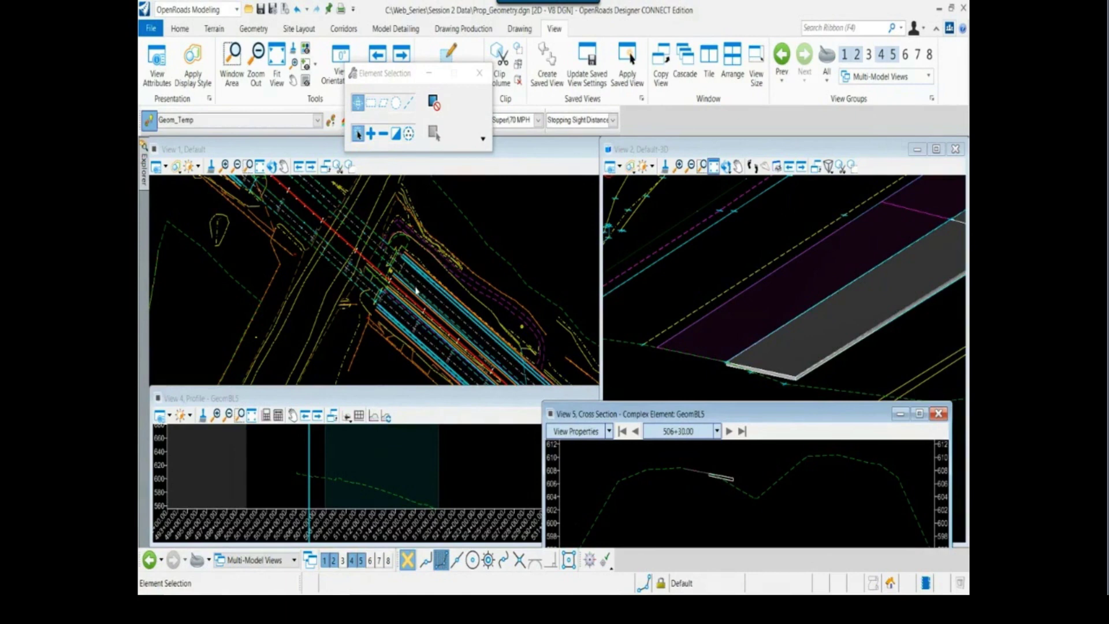
scroll(418, 289, up, 2)
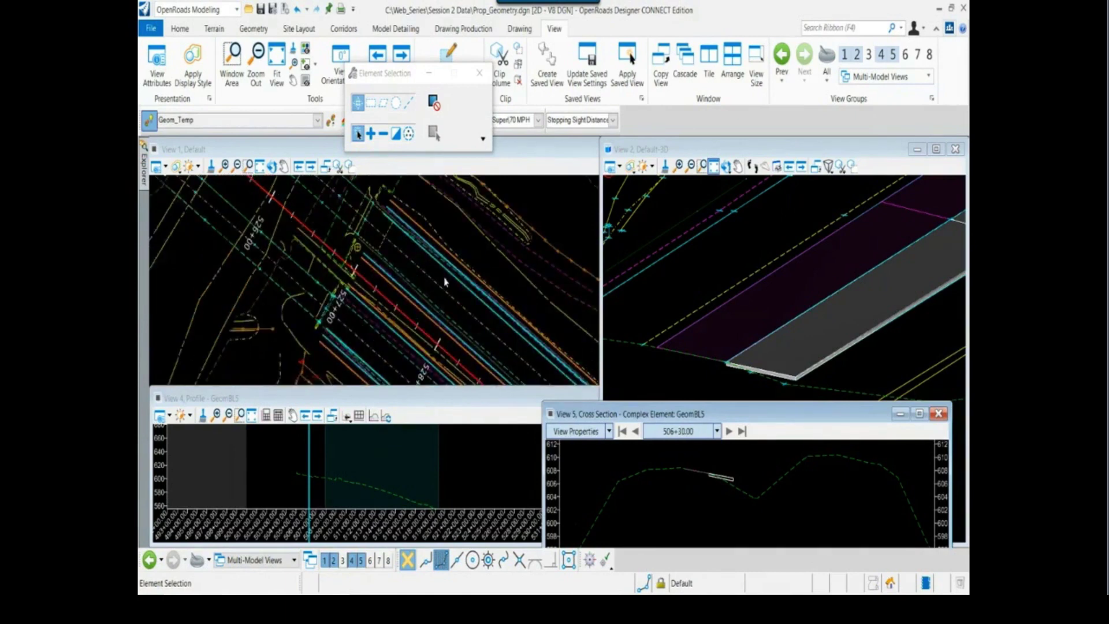
scroll(441, 288, up, 1)
click(437, 303)
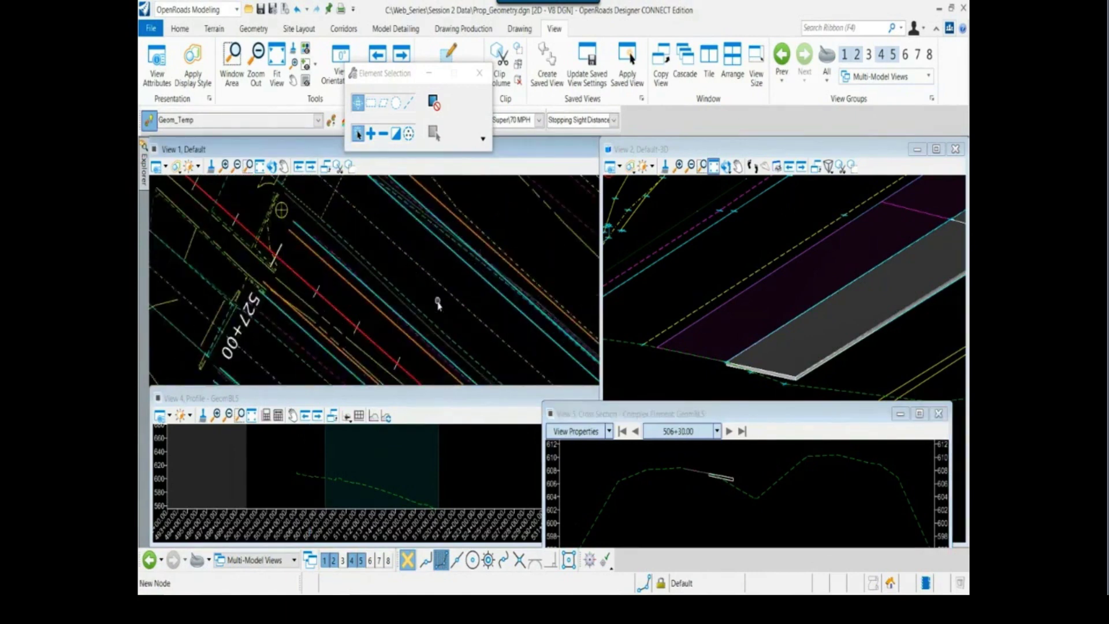
scroll(437, 303, down, 1)
drag(392, 73, 420, 72)
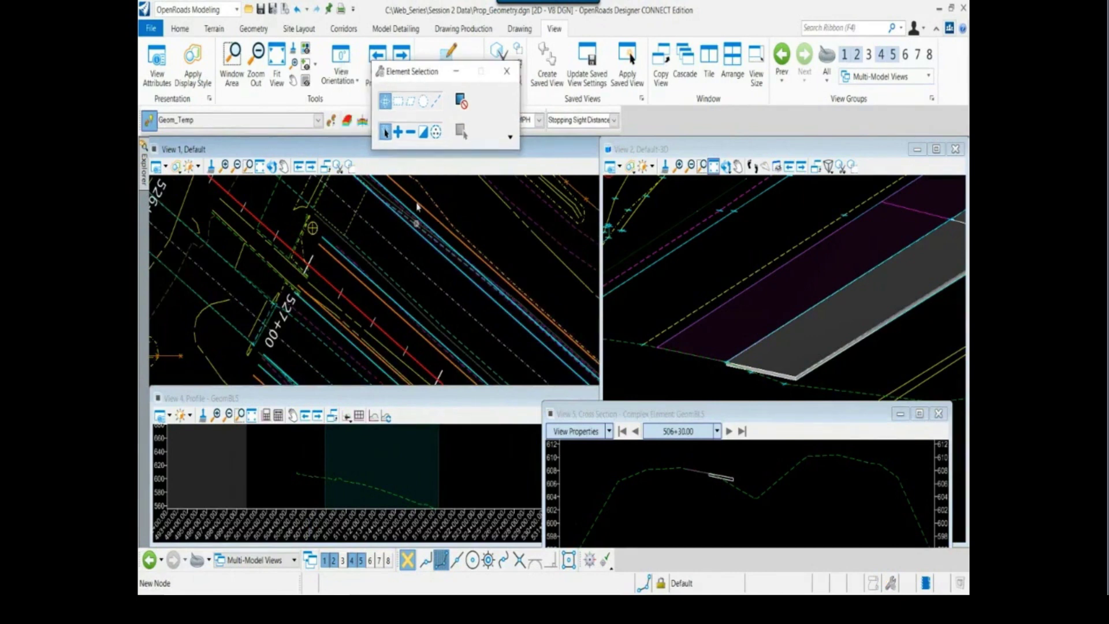
click(399, 29)
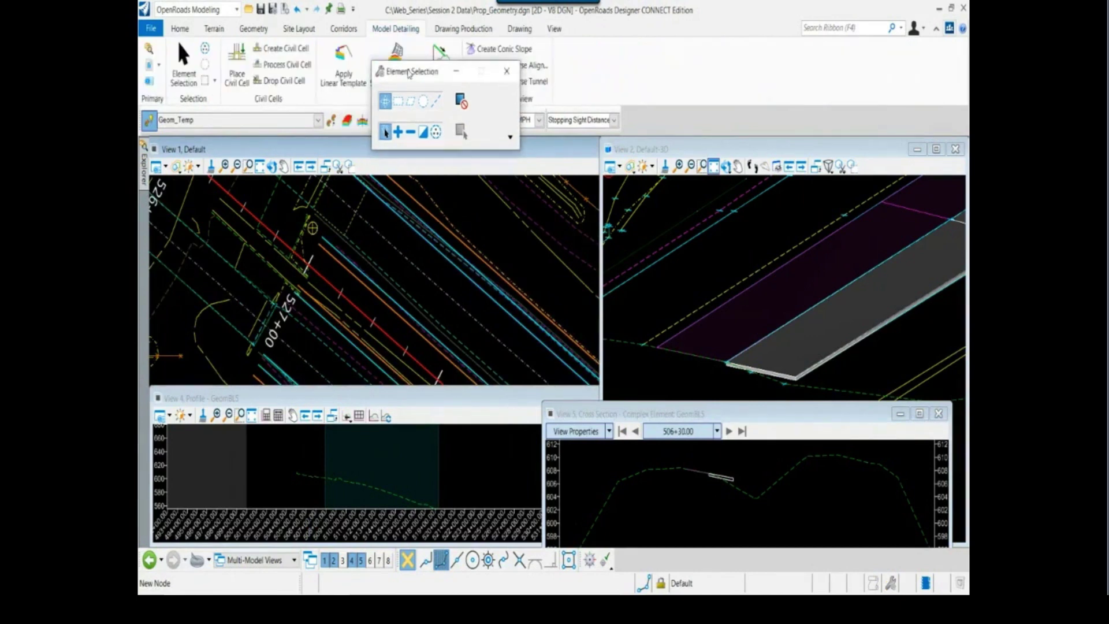
drag(409, 73, 639, 70)
click(343, 65)
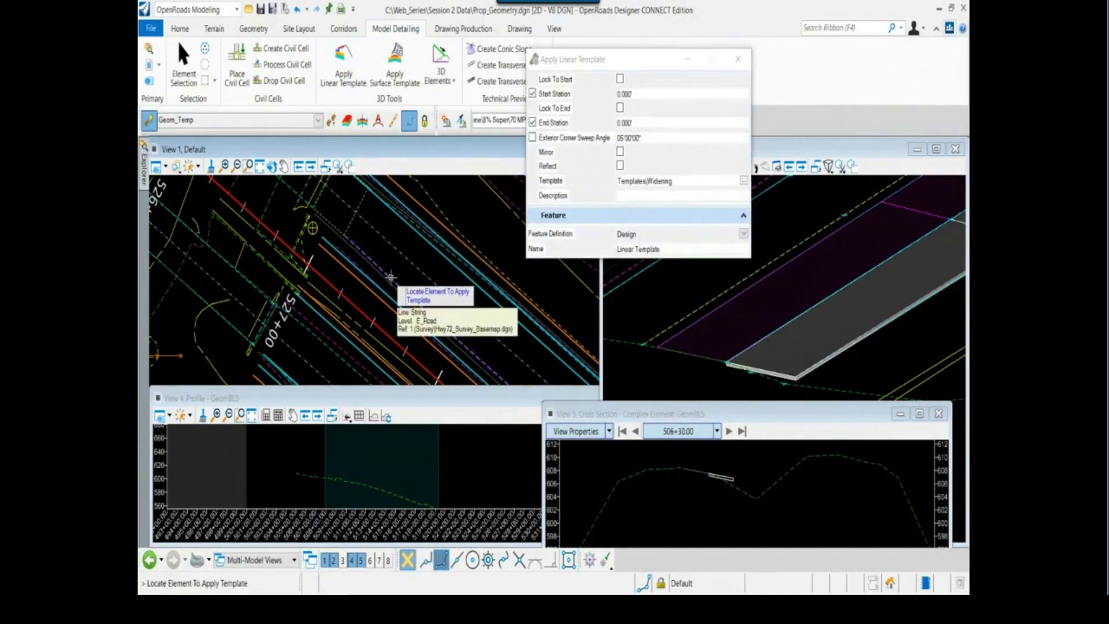
scroll(391, 277, up, 3)
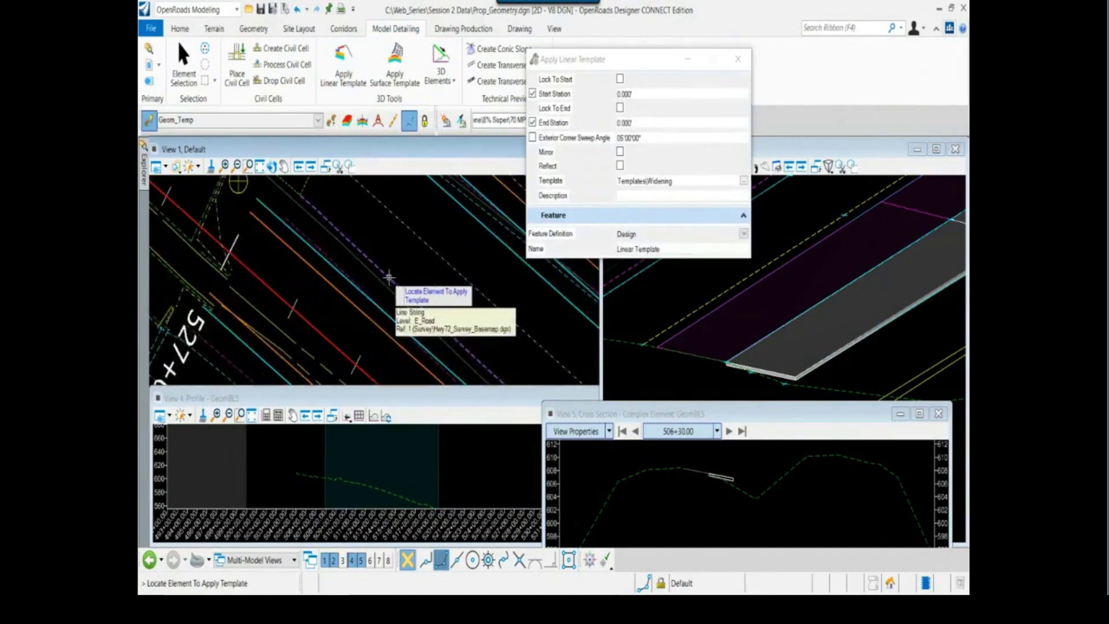
click(389, 277)
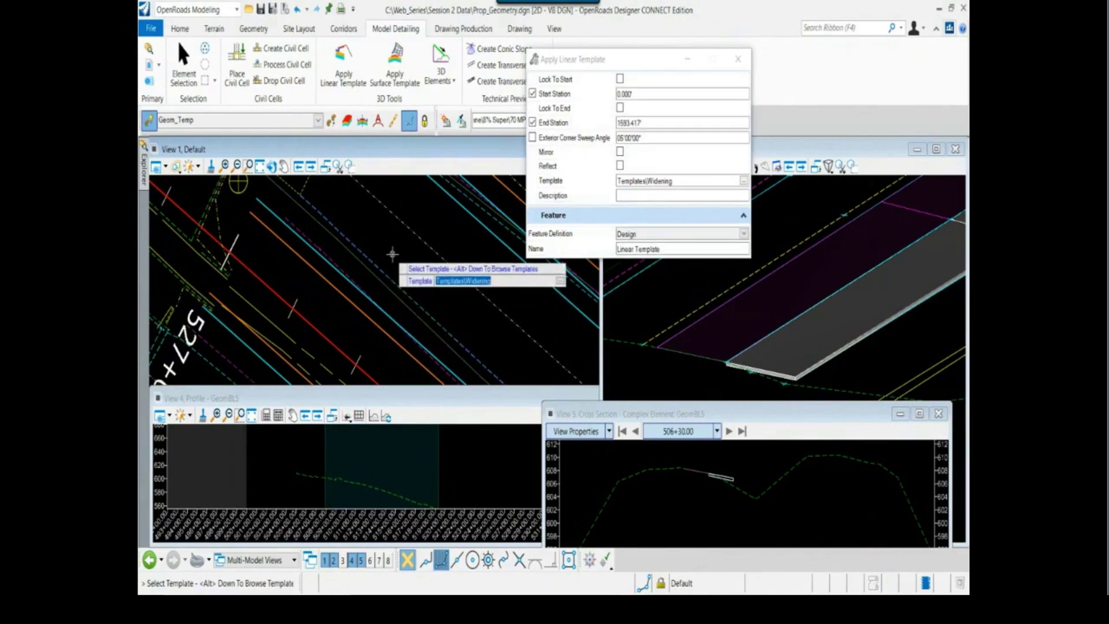
Accept the Templates\Widening template for the chosen edge line, with the start station at 0.000' and the default end station.
click(392, 255)
click(389, 253)
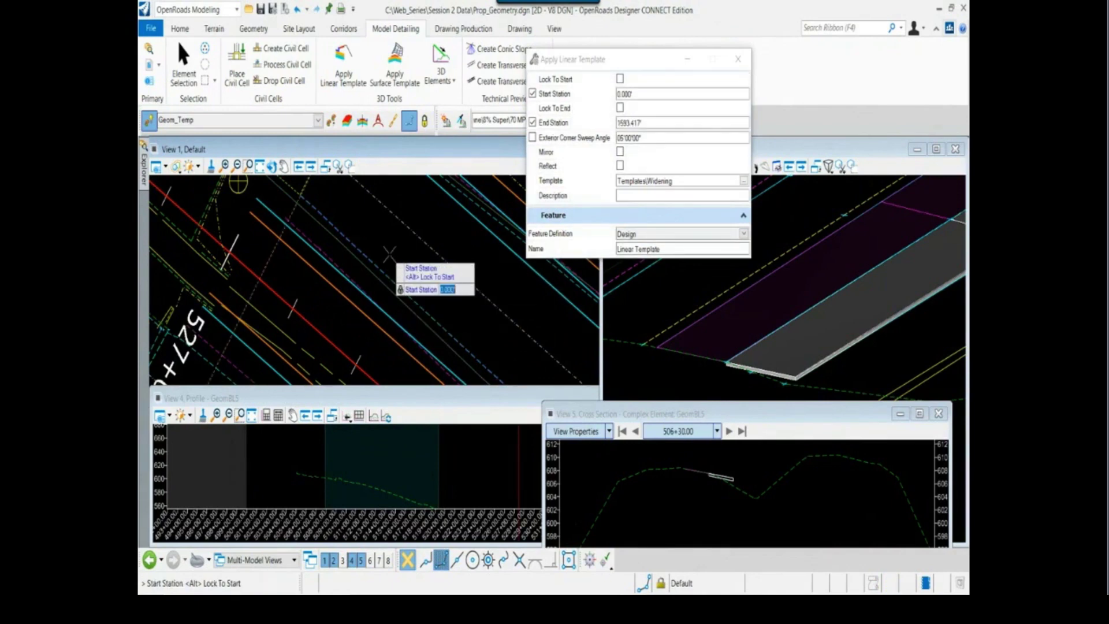
click(389, 254)
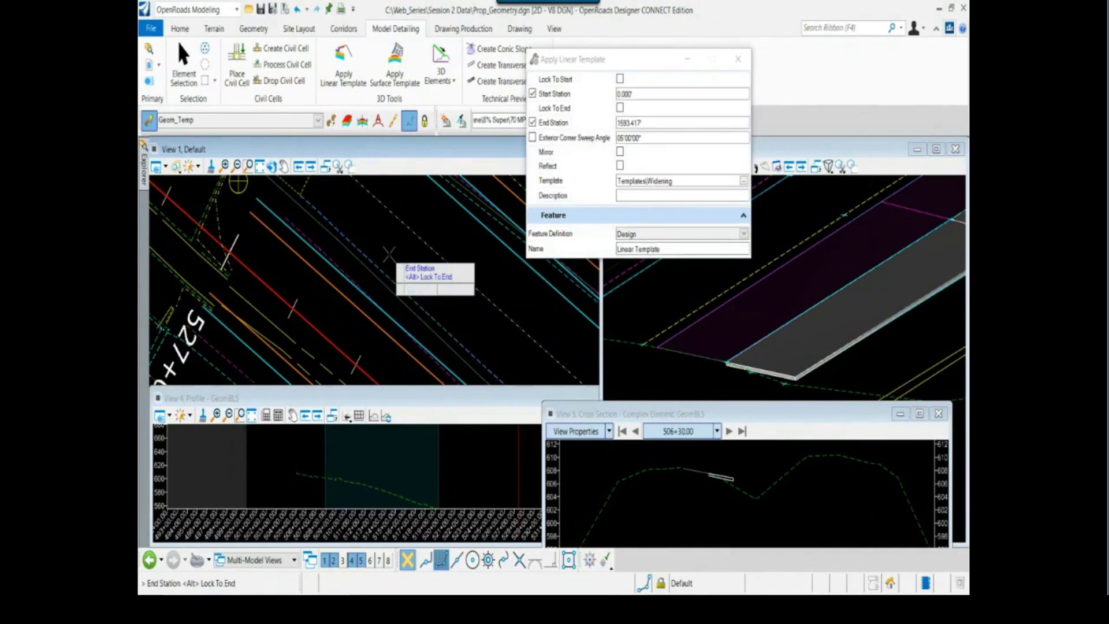
Place the widening beyond the intersection on the median side, without mirroring and with a blank description.
scroll(387, 254, down, 3)
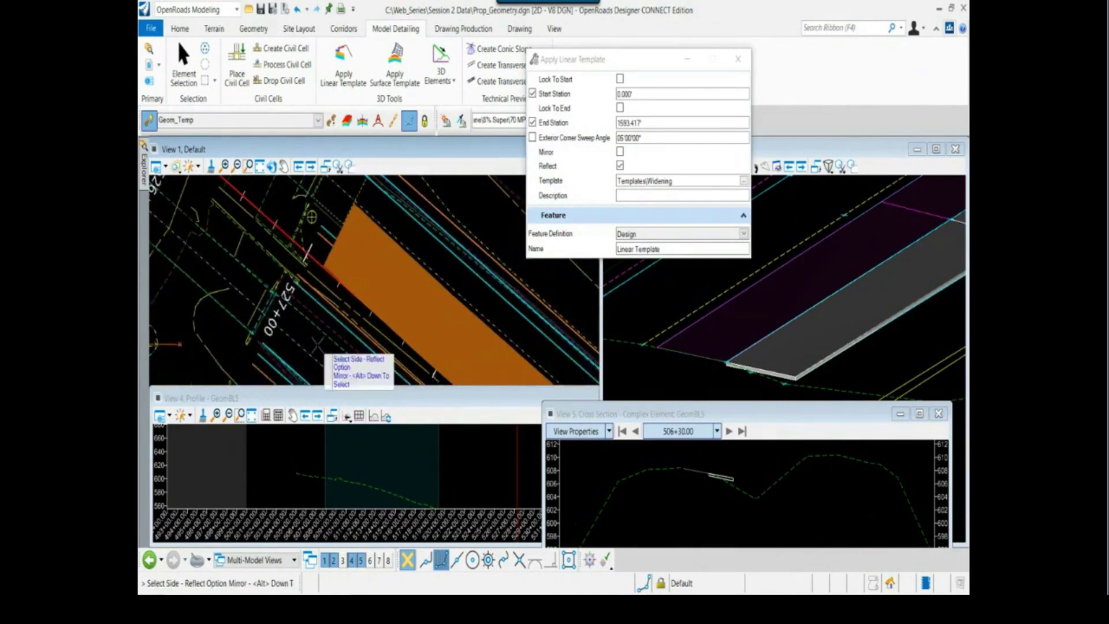
scroll(317, 341, down, 2)
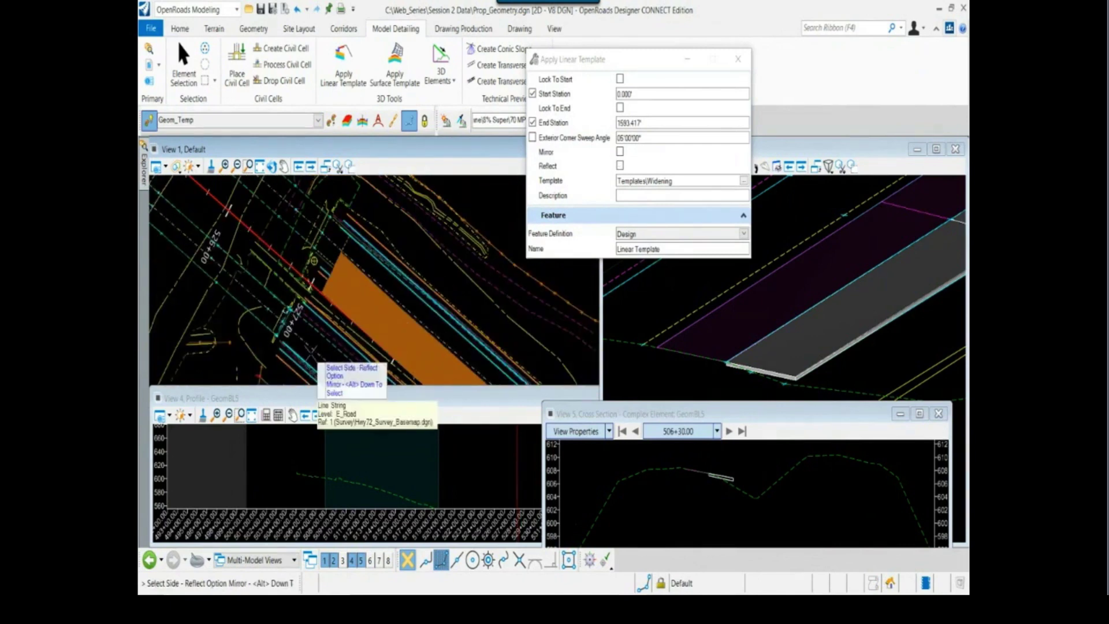
click(315, 360)
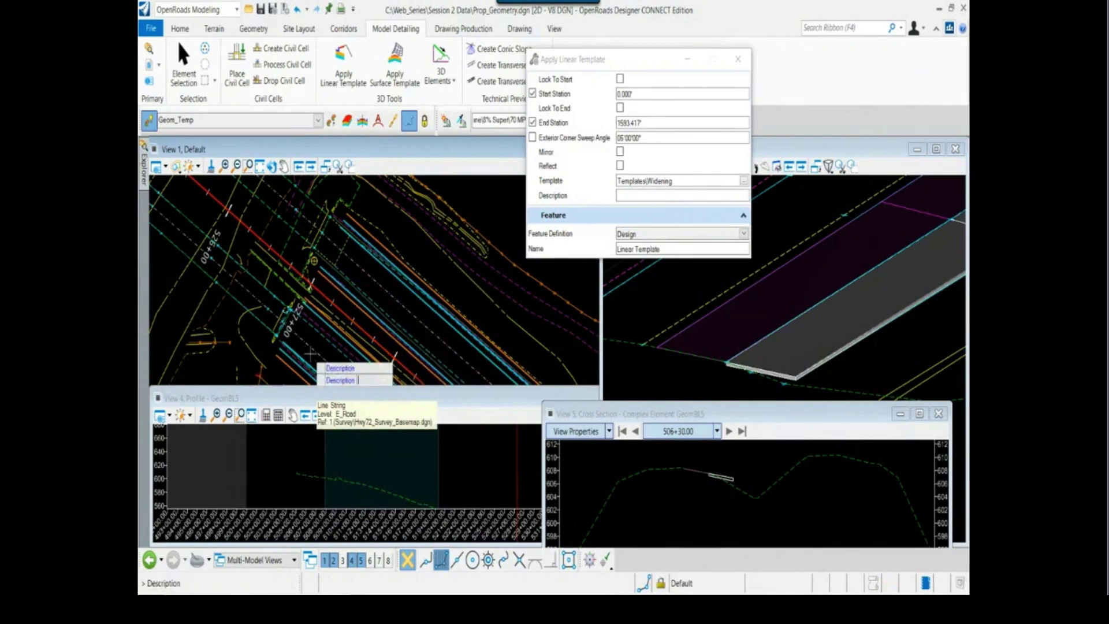
click(310, 354)
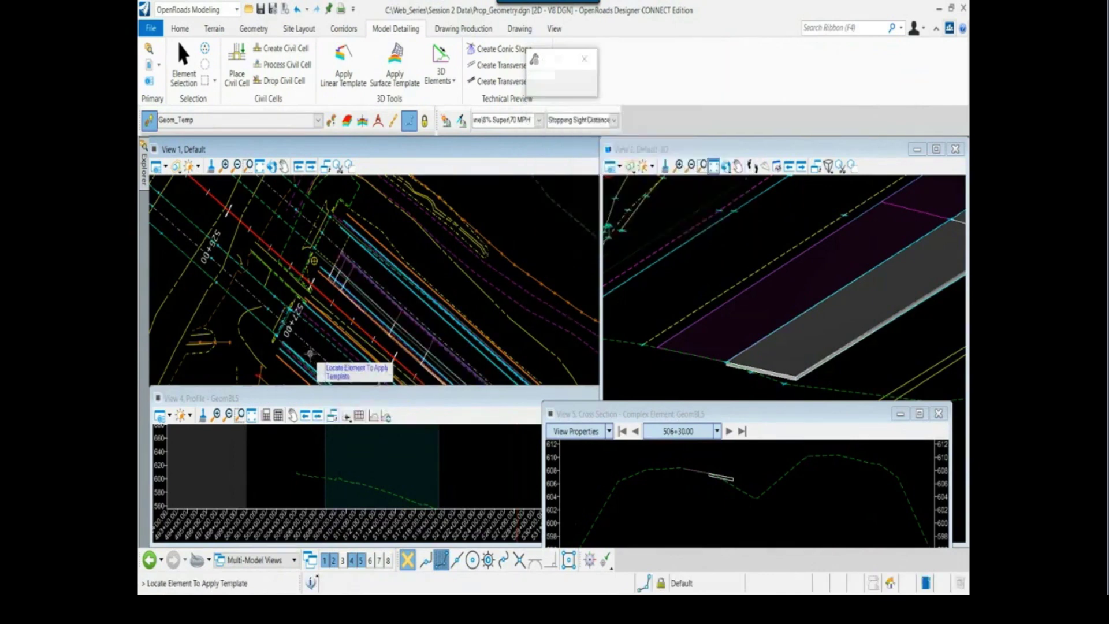
End the template command and examine the start of the new widening beyond the intersection from a low 3D angle.
scroll(636, 299, down, 6)
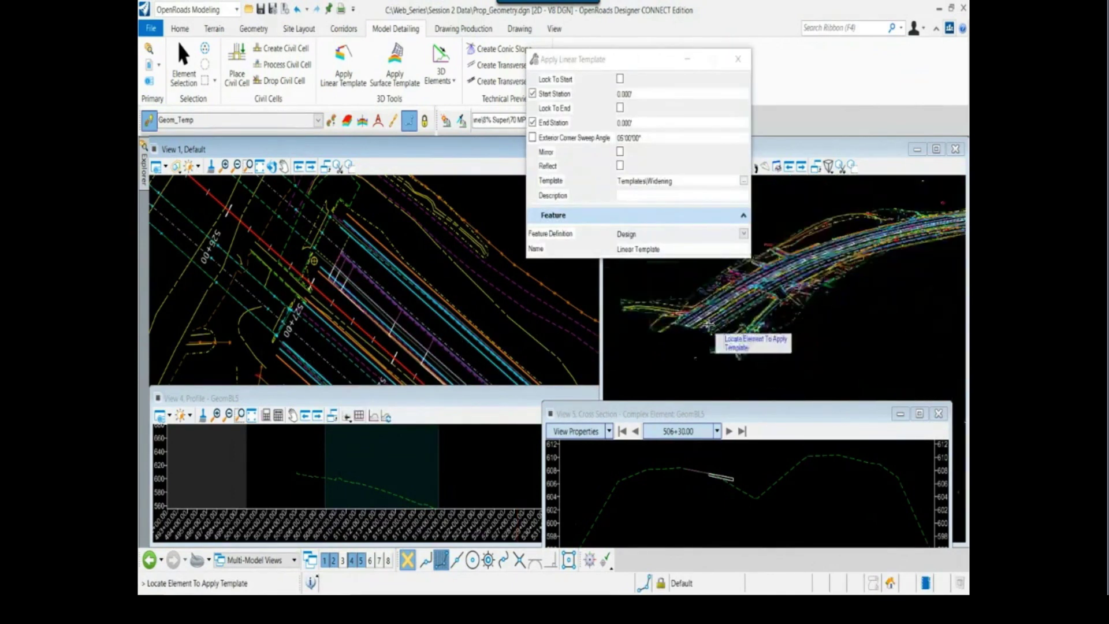
shift+middle_drag(843, 256, 865, 313)
scroll(865, 313, up, 5)
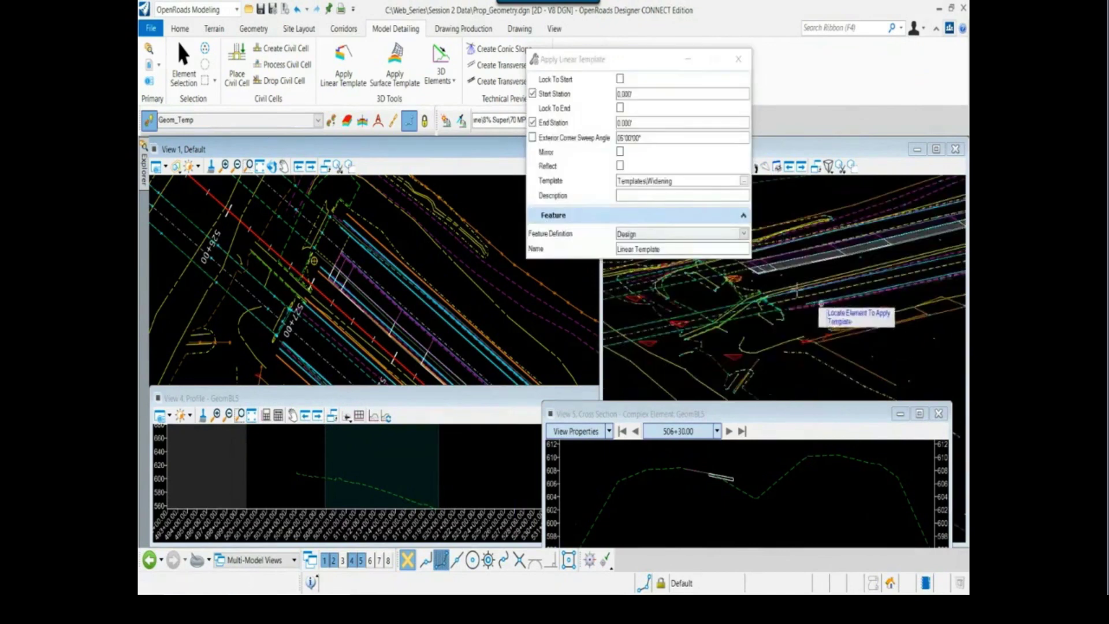
key(Escape)
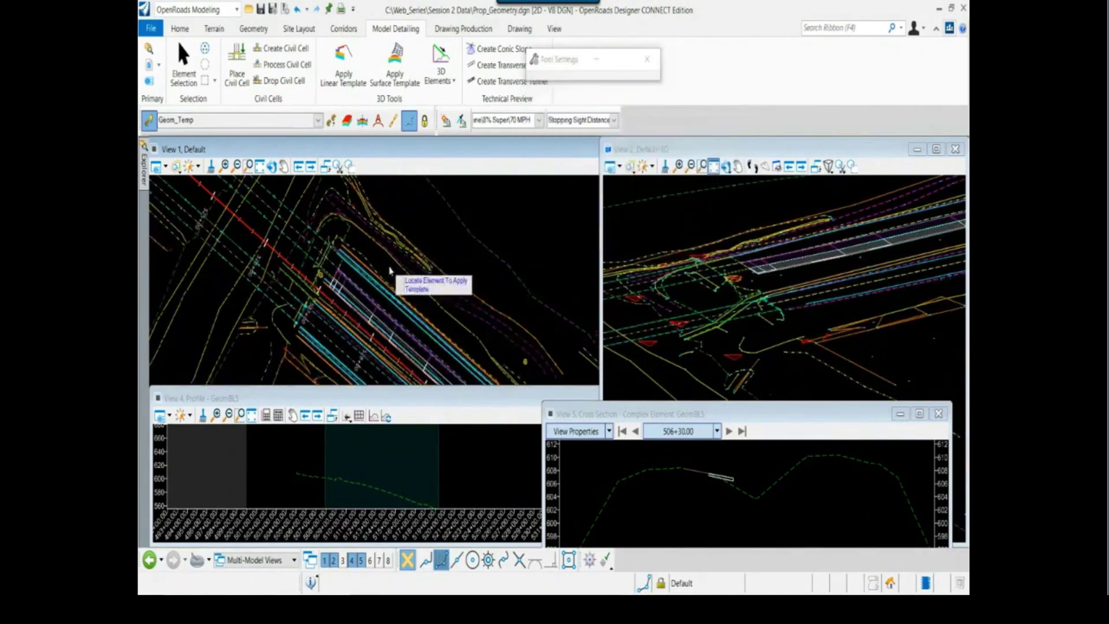
middle_drag(264, 227, 333, 285)
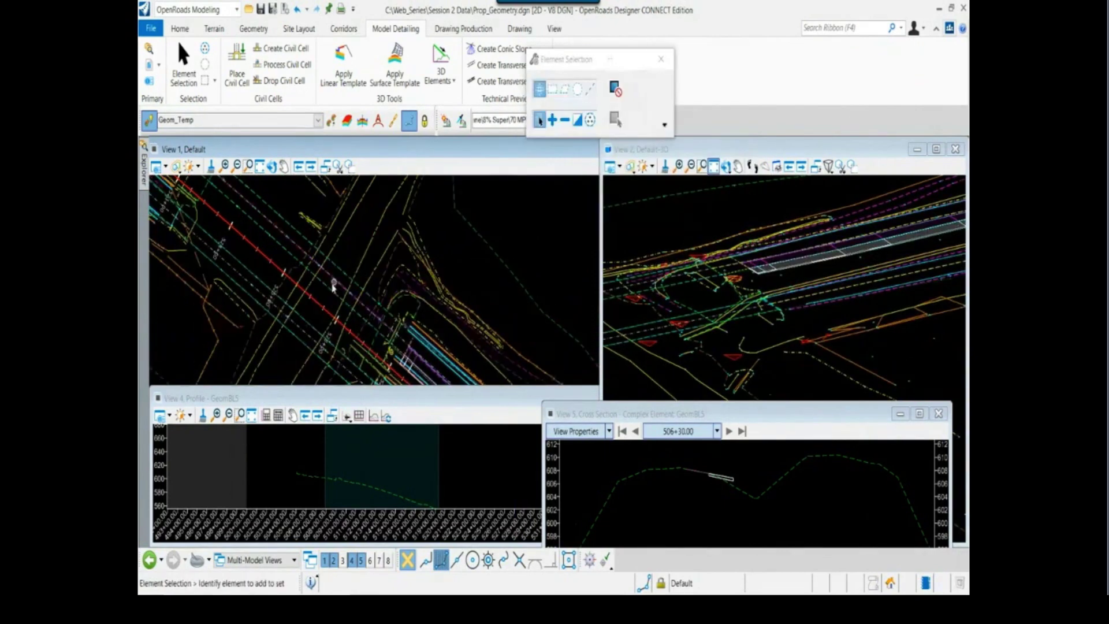
scroll(333, 286, up, 2)
middle_drag(744, 292, 739, 238)
scroll(739, 238, up, 2)
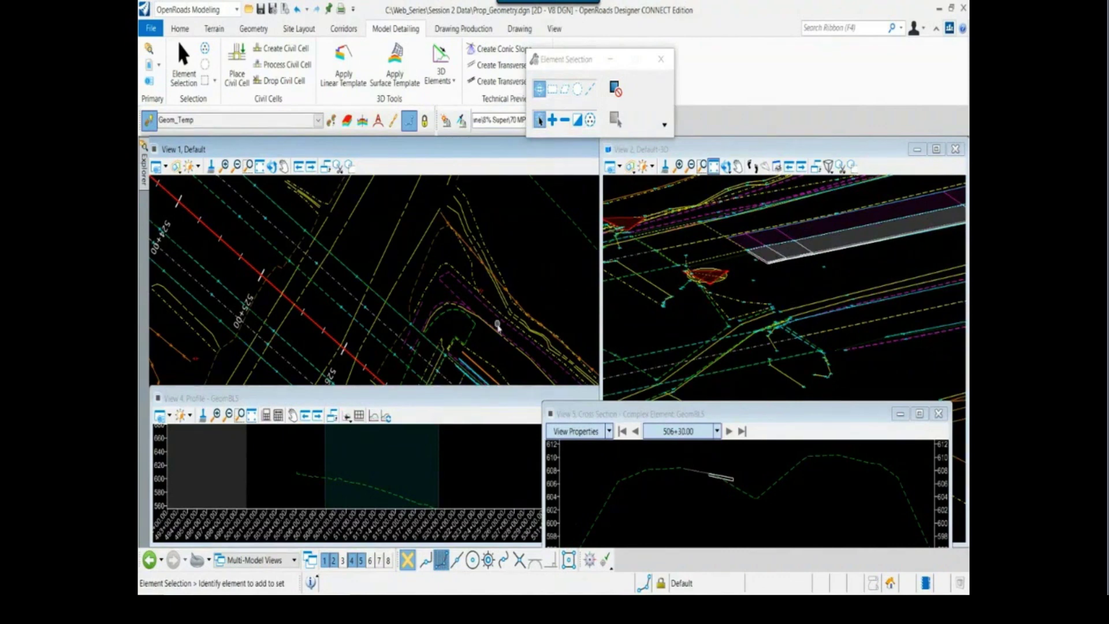
Move the cross-section view up and examine how the widening meets the existing ground at station 506+30.00.
scroll(497, 323, down, 5)
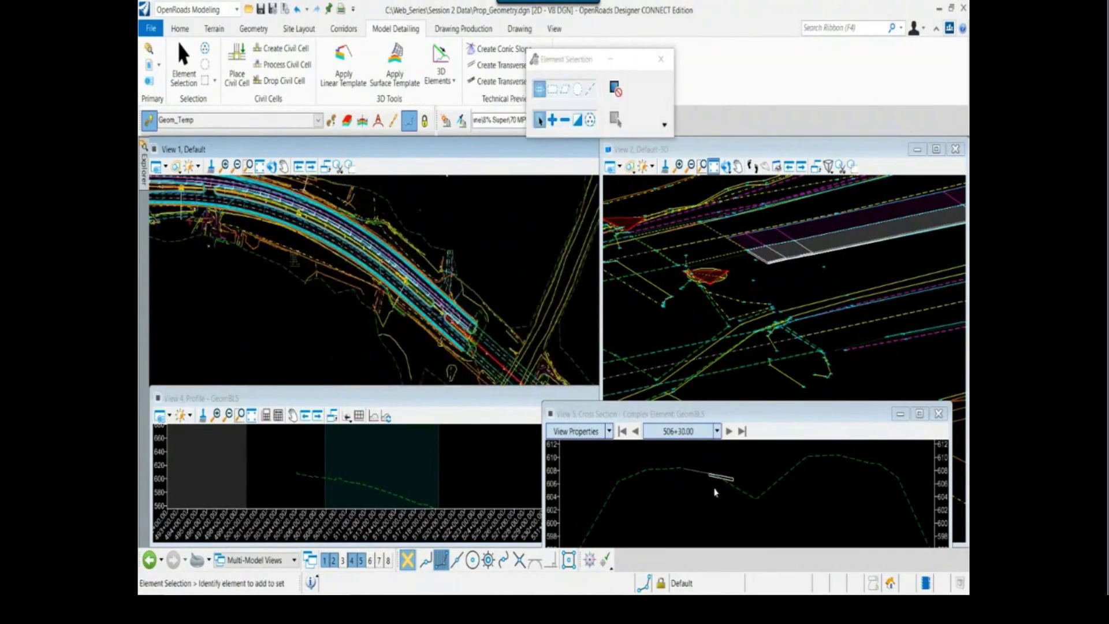
scroll(717, 480, up, 3)
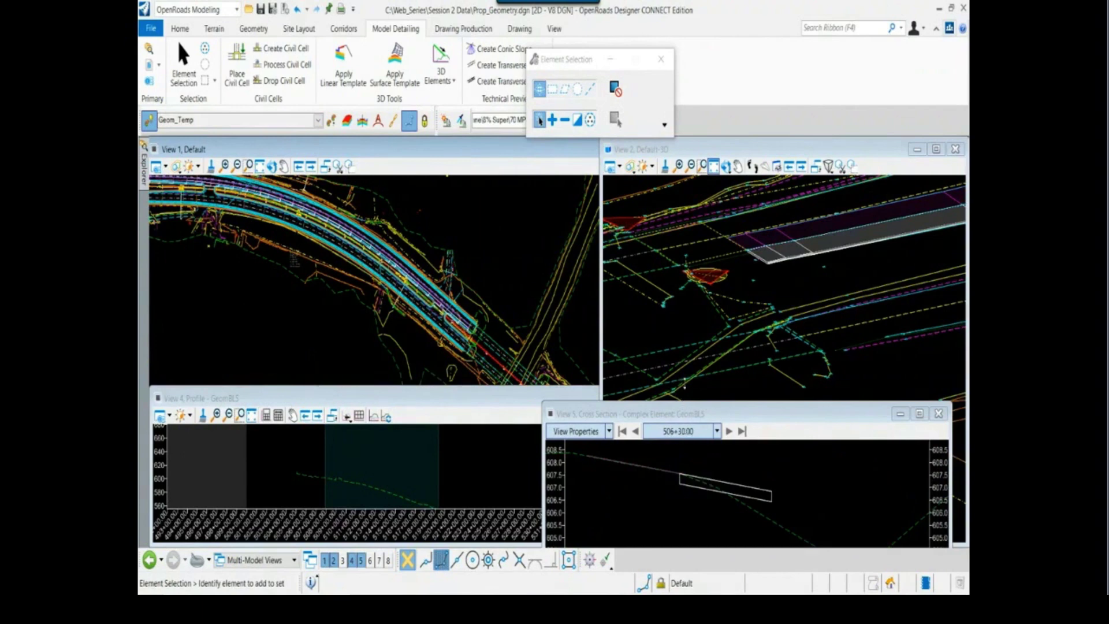
drag(682, 402, 682, 362)
scroll(317, 288, up, 3)
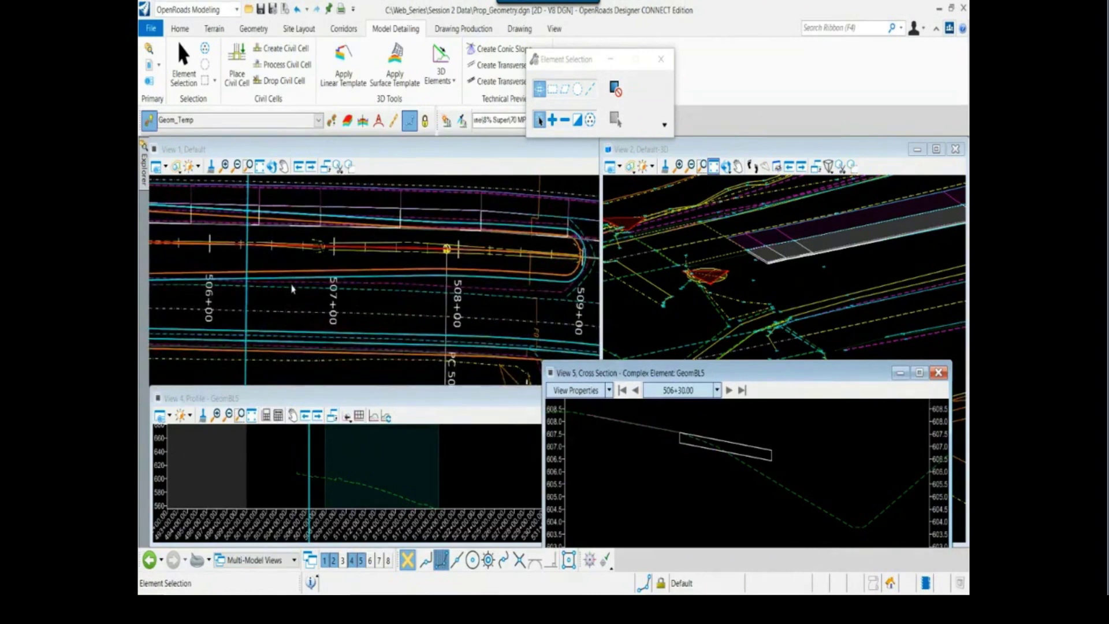
scroll(658, 509, down, 3)
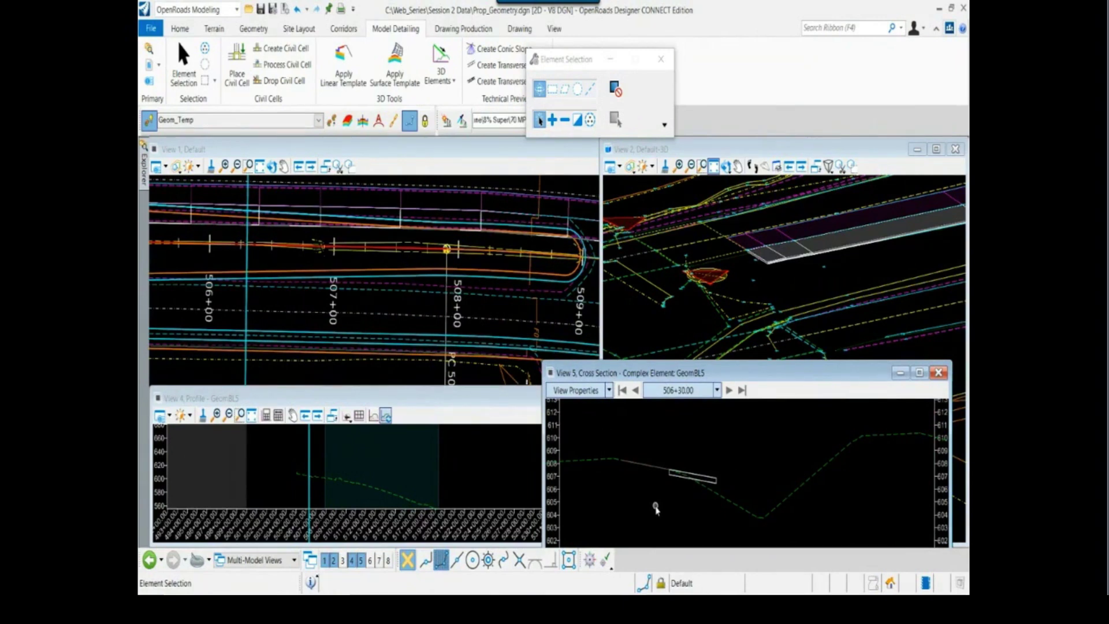
scroll(647, 483, up, 2)
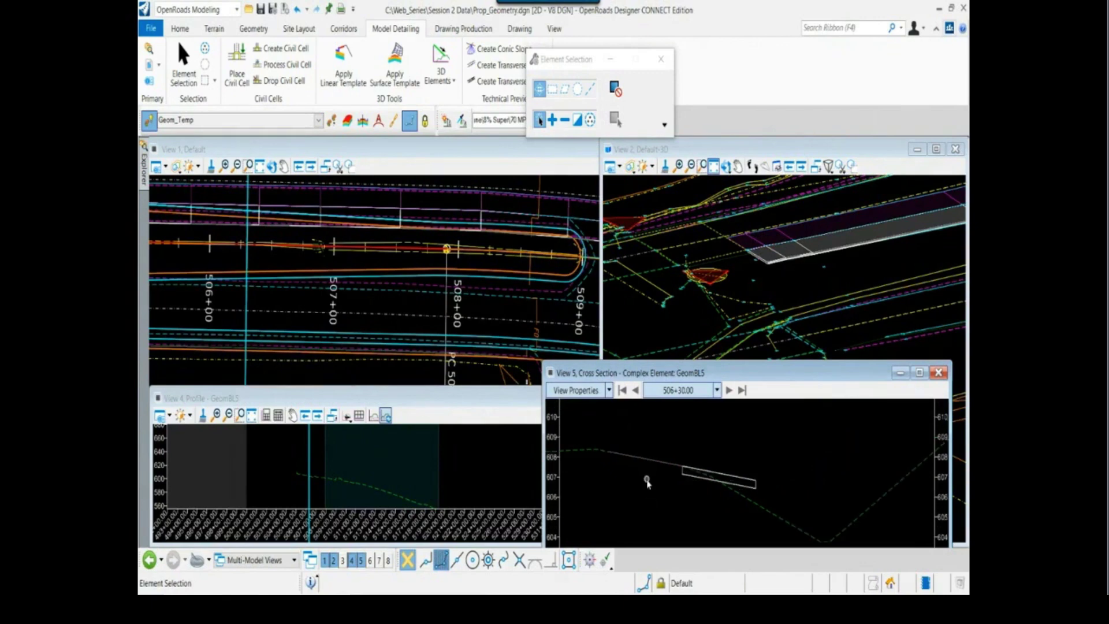
scroll(657, 490, down, 2)
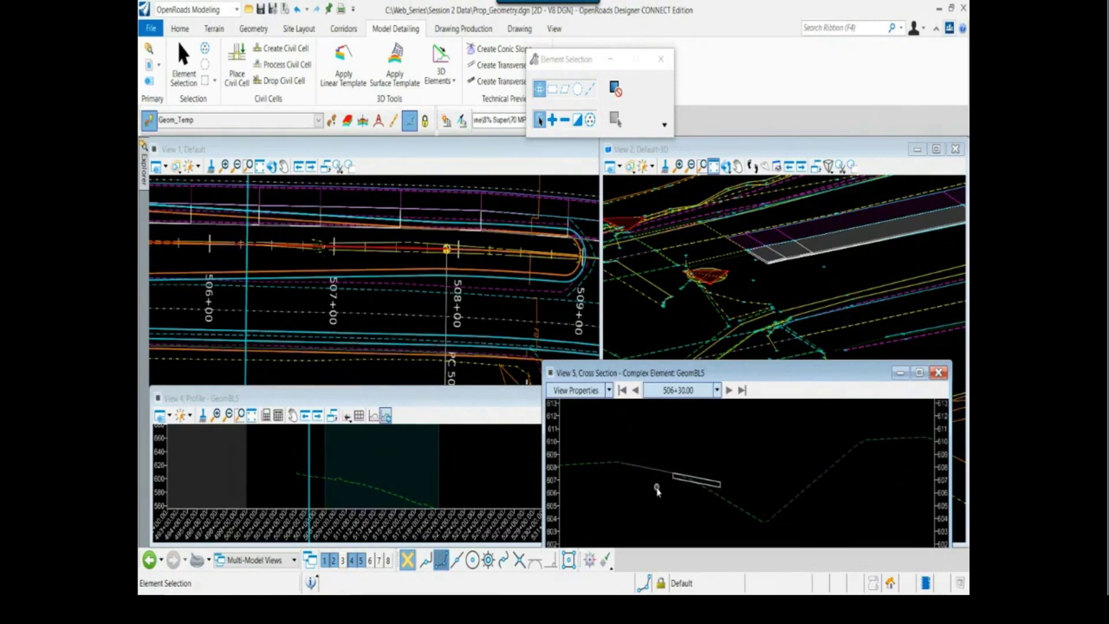
middle_drag(657, 490, 686, 500)
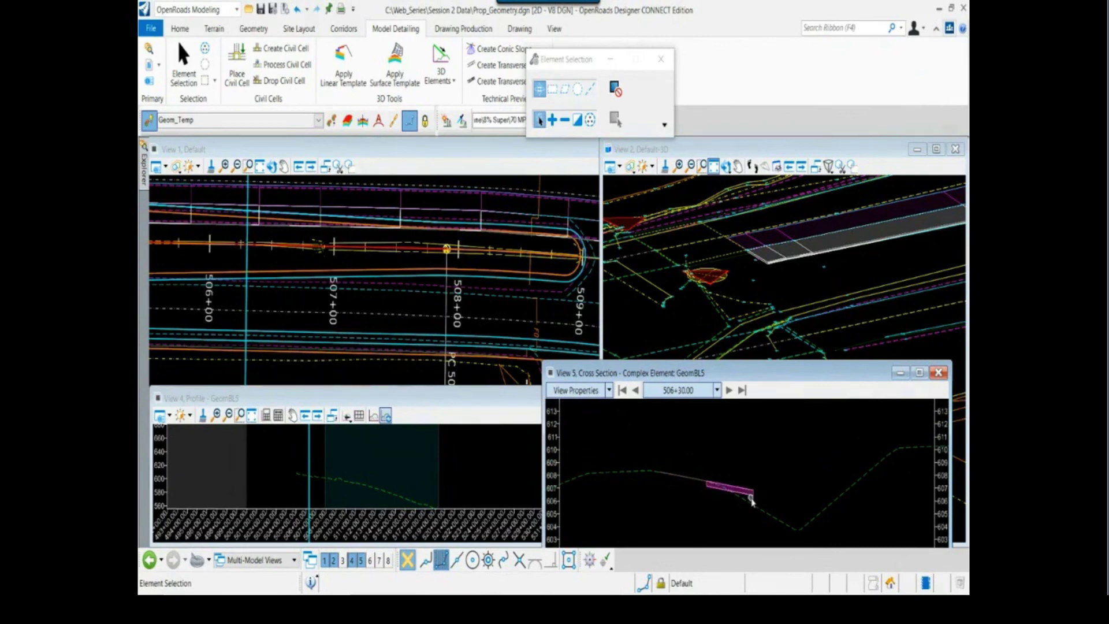
scroll(751, 497, up, 2)
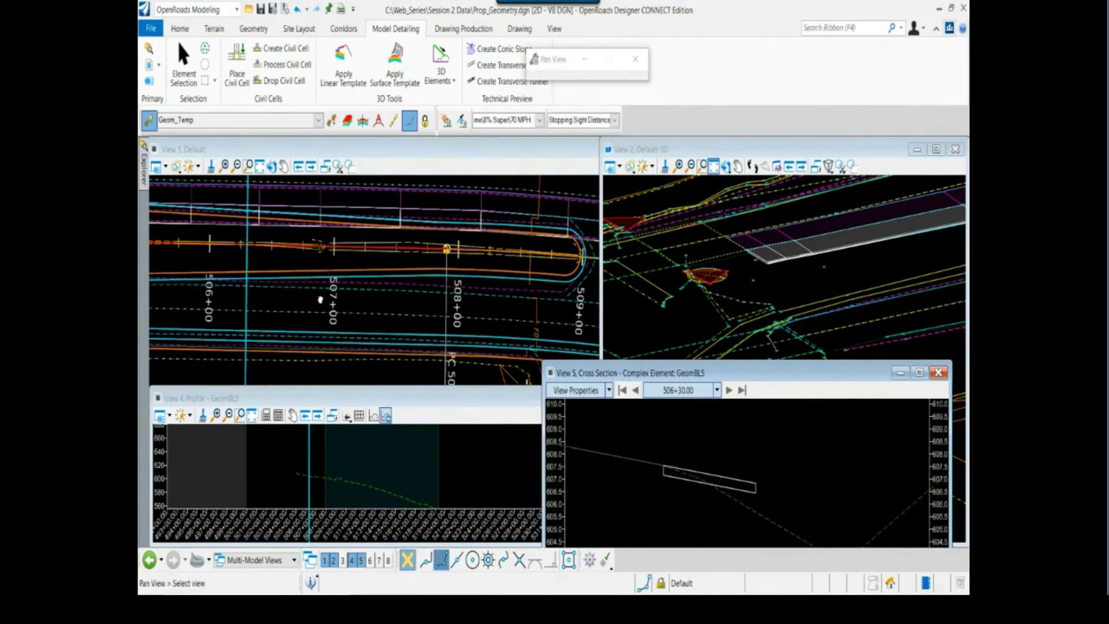
Bring the widening's start near station 505+00 into the plan view and close the cross-section view.
middle_drag(322, 301, 416, 317)
middle_drag(301, 285, 344, 312)
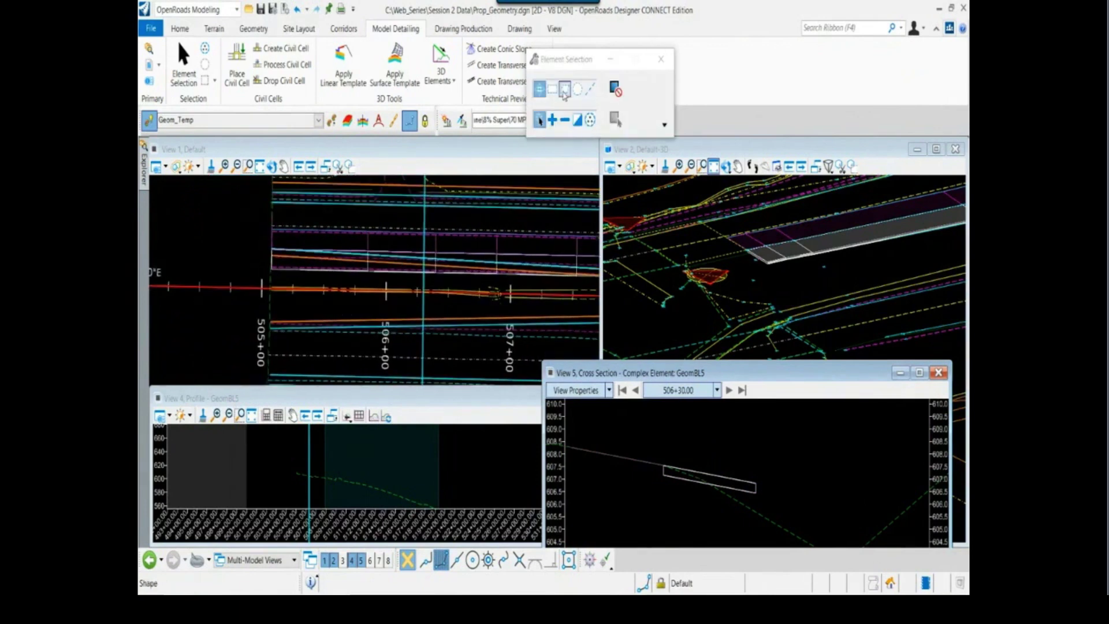
scroll(274, 91, up, 4)
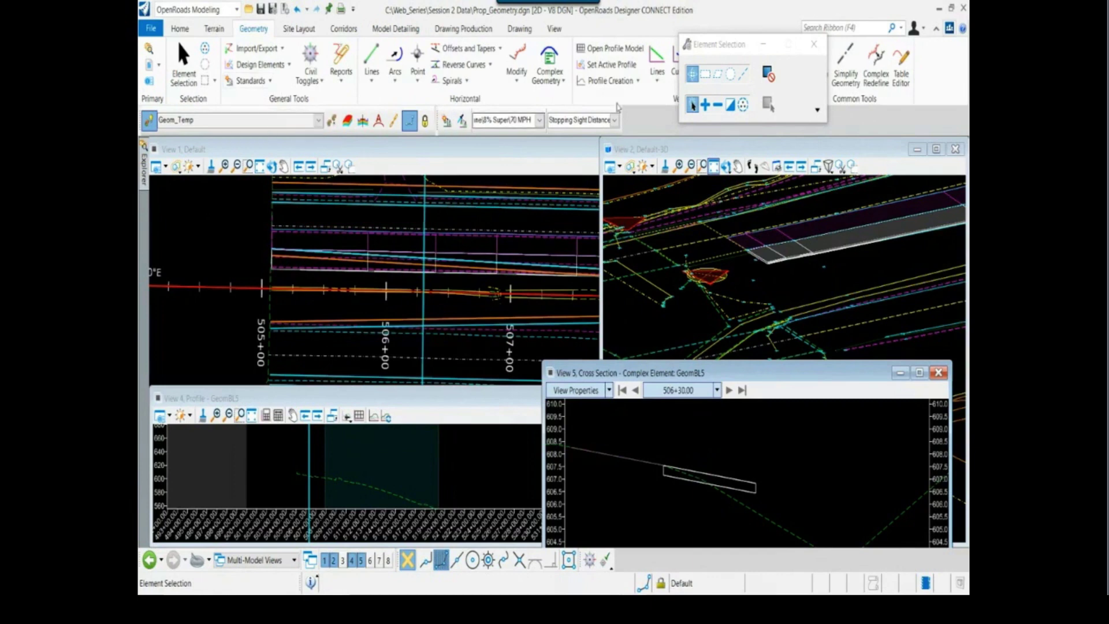
drag(724, 45, 747, 277)
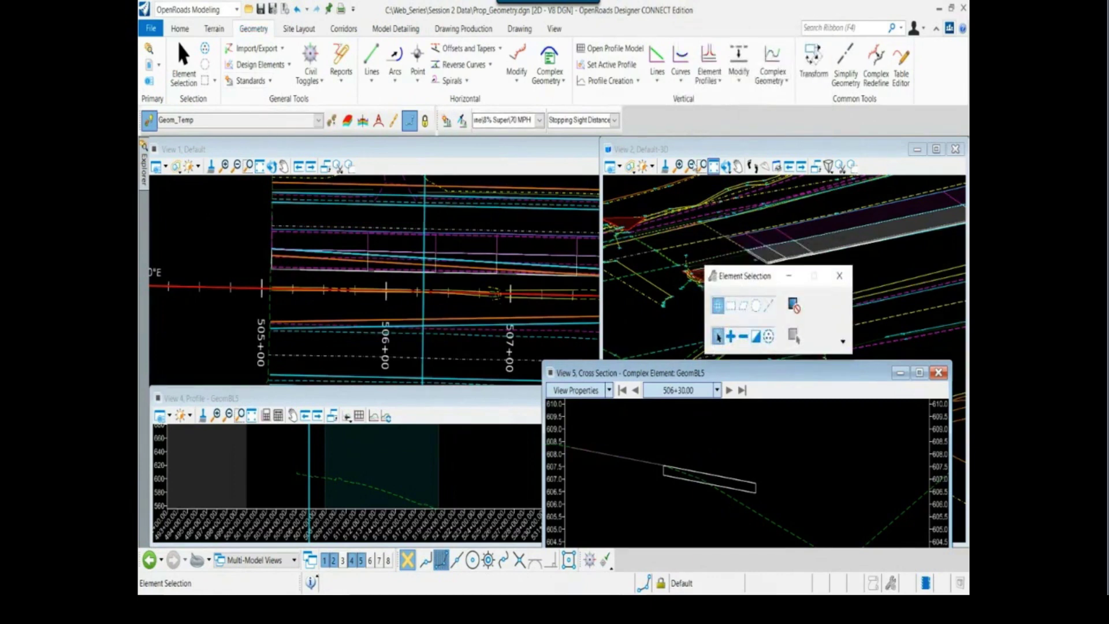
click(938, 374)
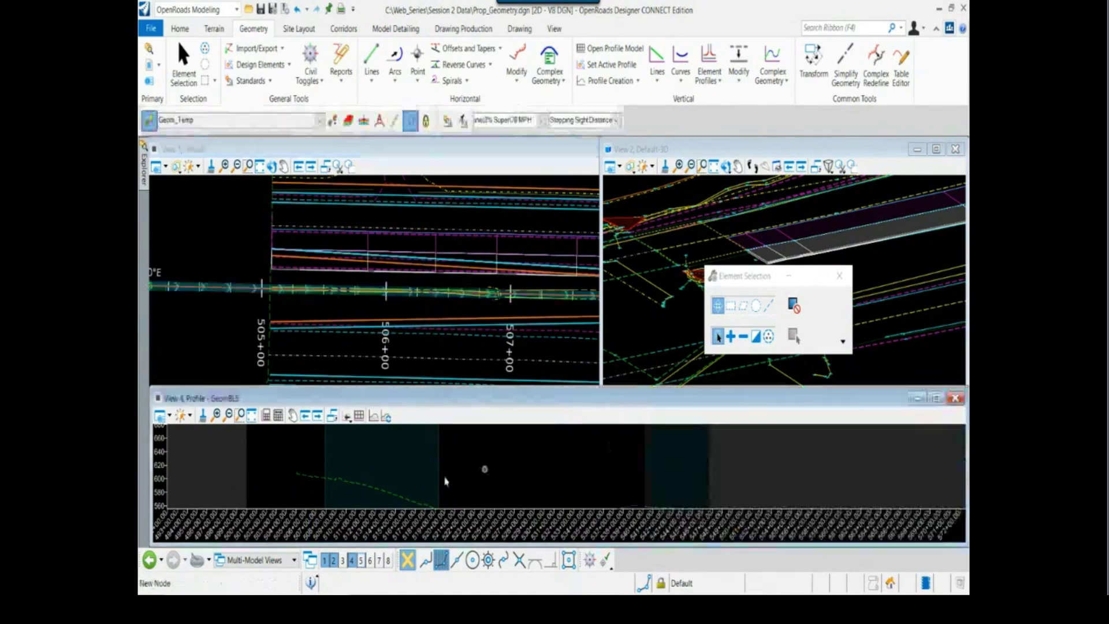
Project the profile of the widening's median-side edge line near station 506+00 onto the baseline with Project Profile To Element.
scroll(425, 460, down, 2)
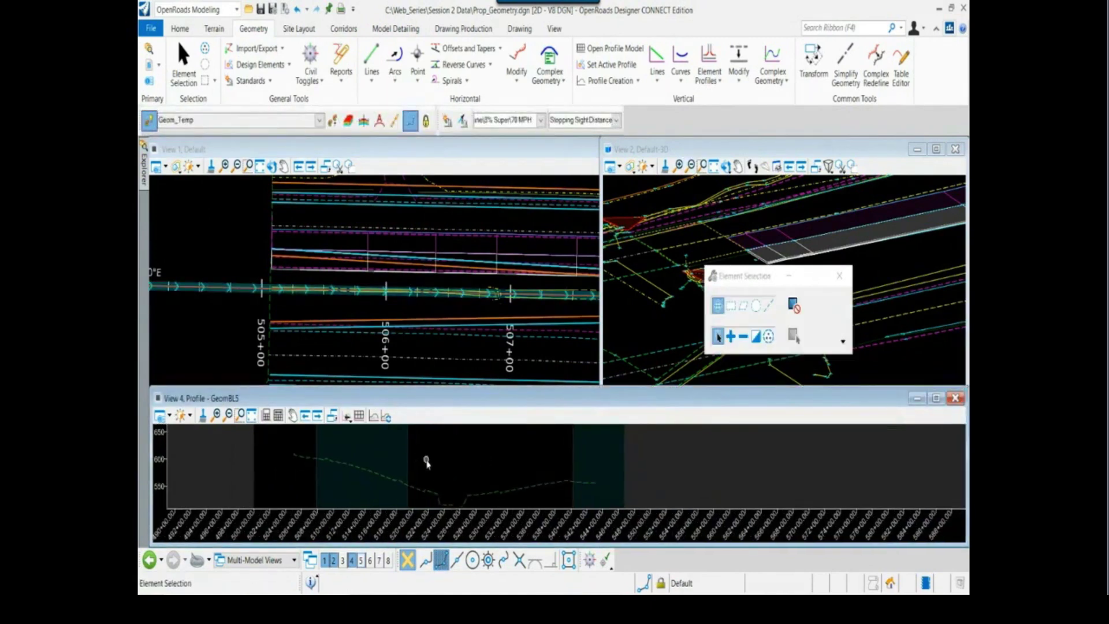
click(638, 81)
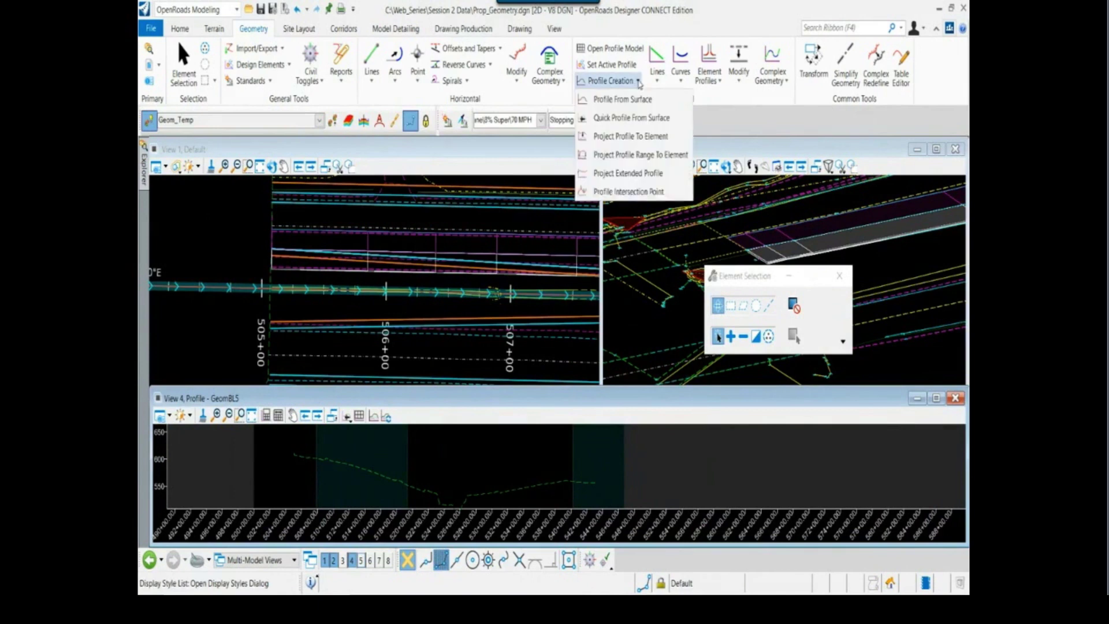
click(611, 138)
scroll(388, 273, up, 2)
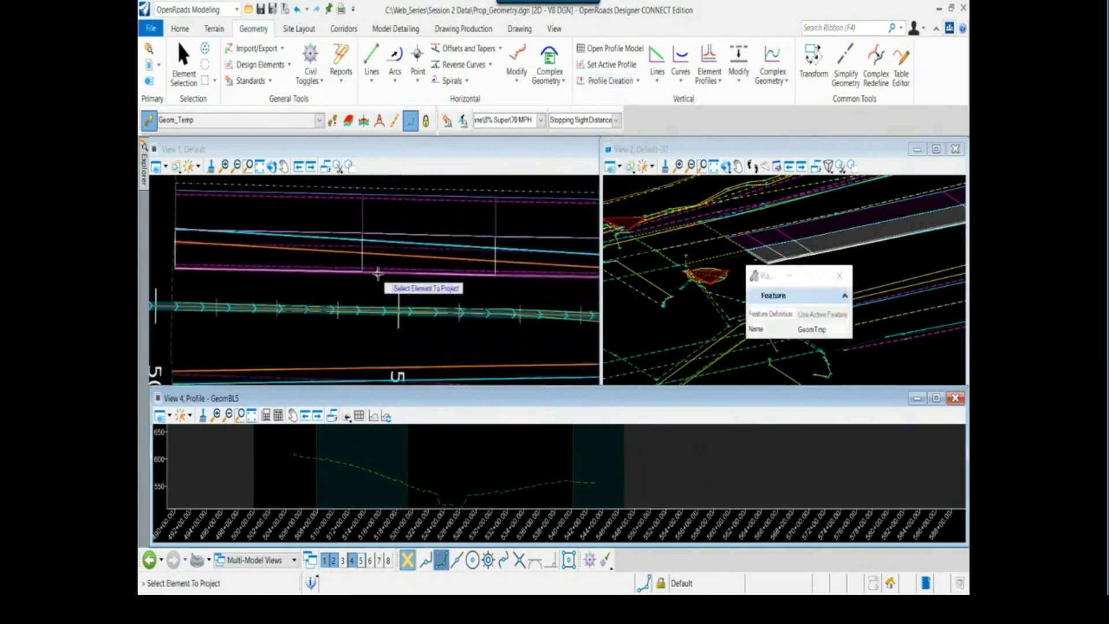
click(388, 273)
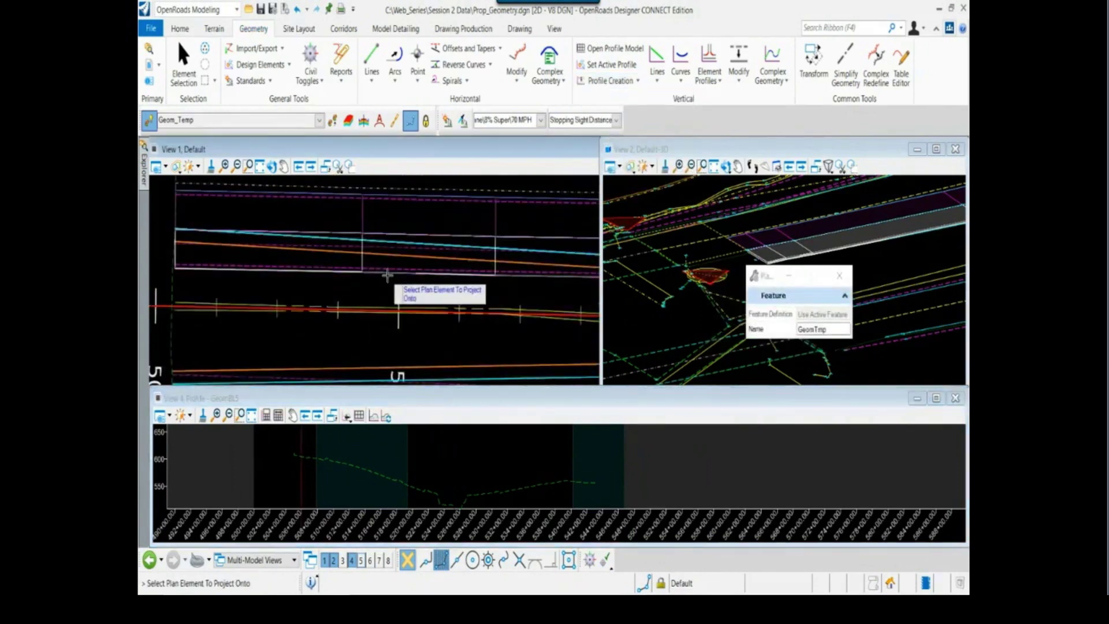
scroll(388, 275, down, 1)
mouse_move(382, 302)
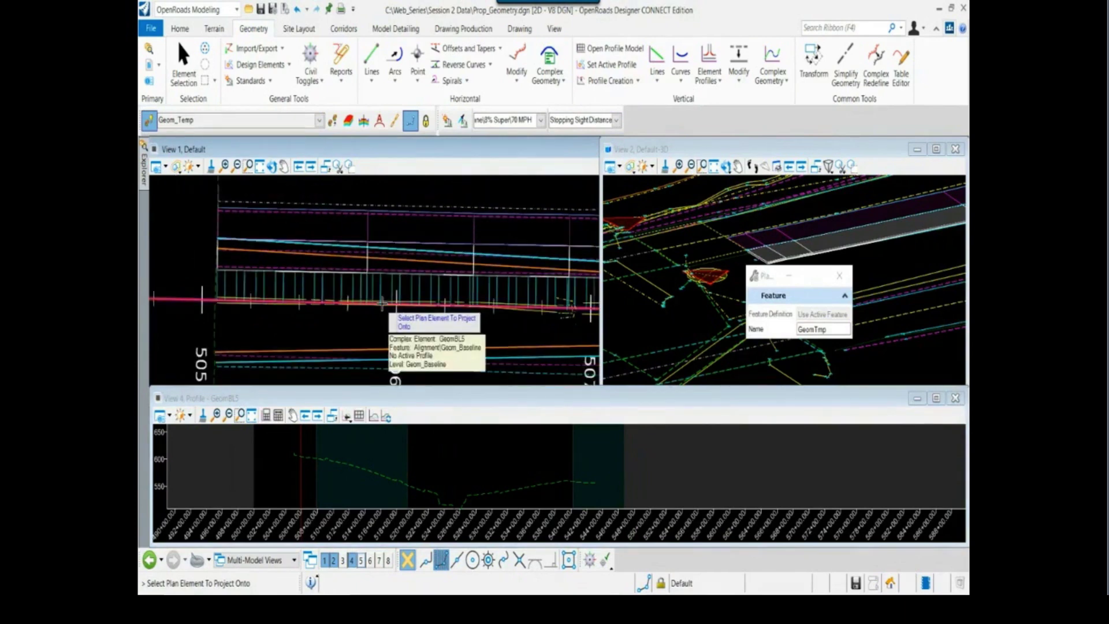
click(382, 303)
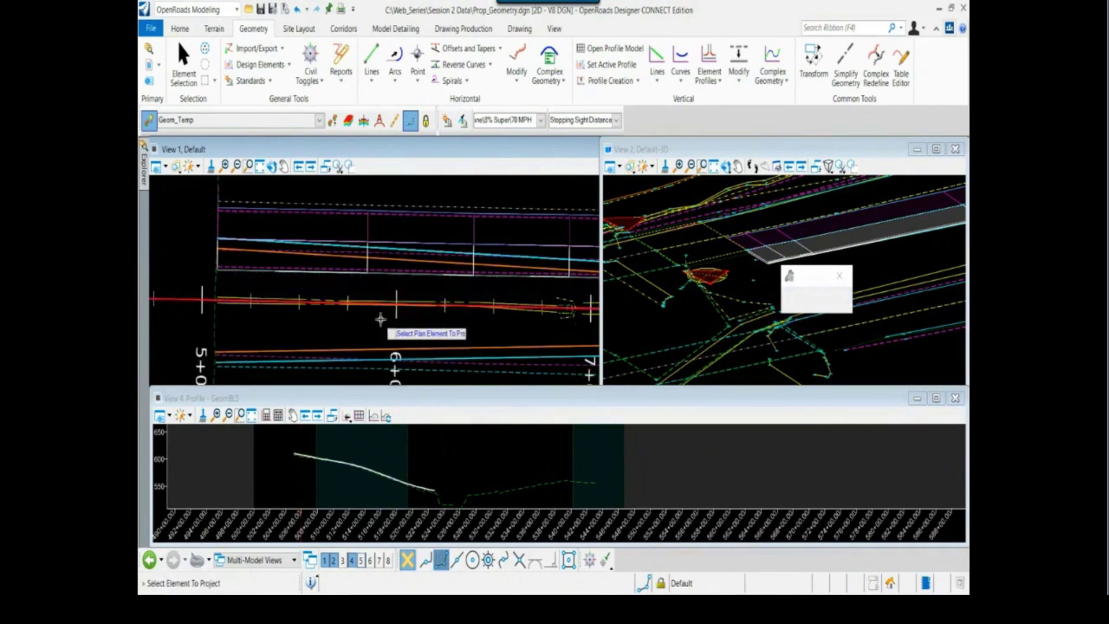
scroll(420, 487, up, 3)
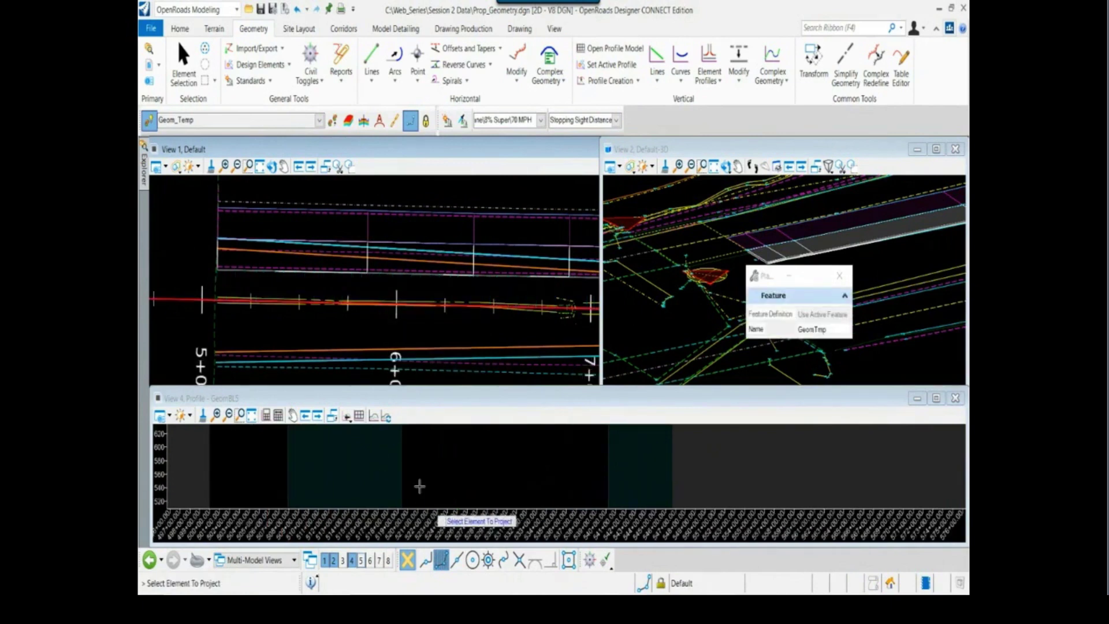
click(433, 482)
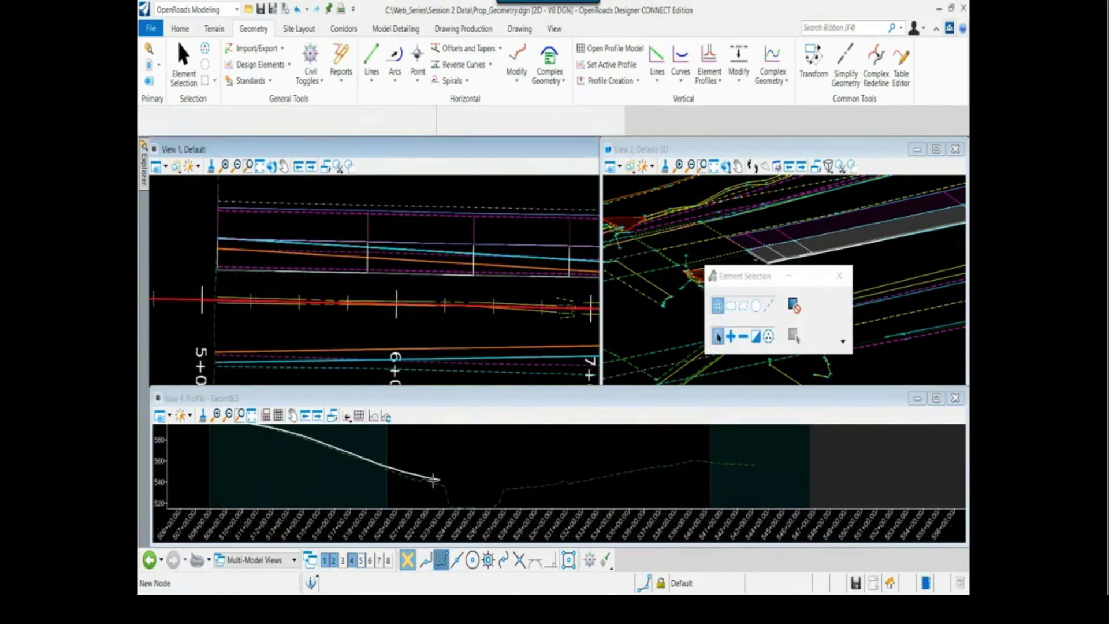
scroll(434, 485, up, 1)
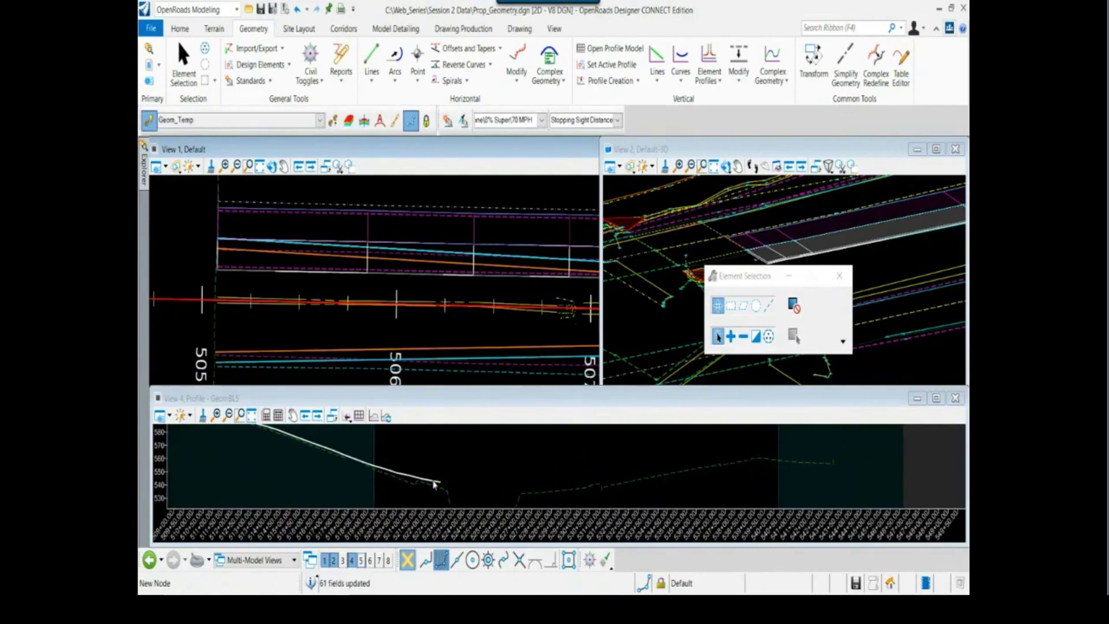
Use Project Profile To Element to project the widening edge line near station 521+00 onto the baseline.
scroll(337, 330, down, 3)
middle_drag(337, 330, 413, 316)
scroll(413, 317, up, 3)
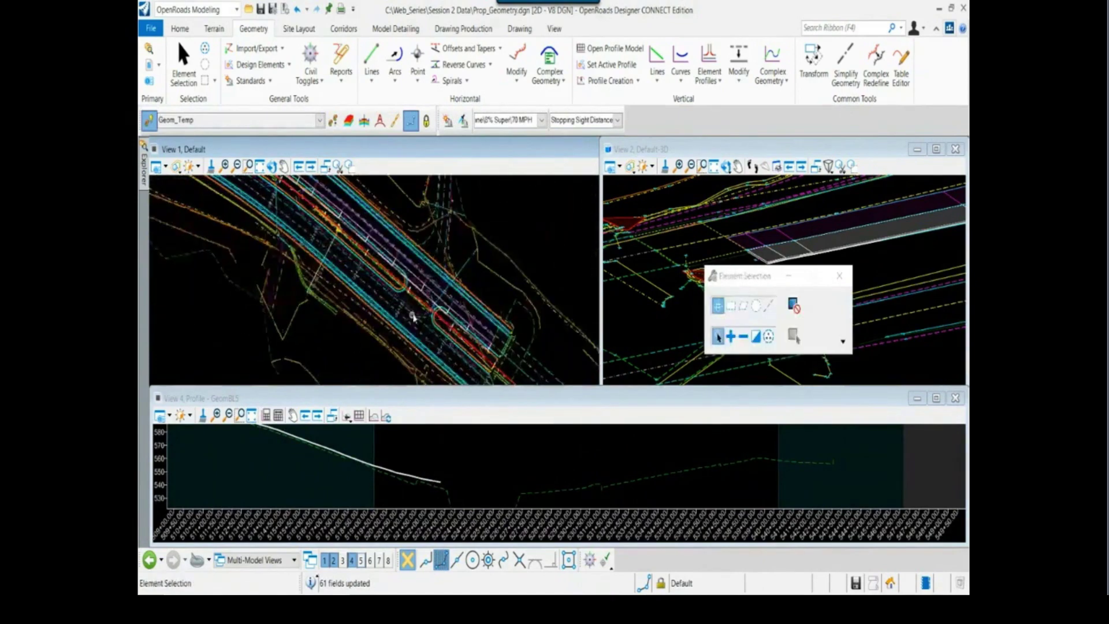
scroll(413, 316, up, 2)
scroll(441, 262, up, 1)
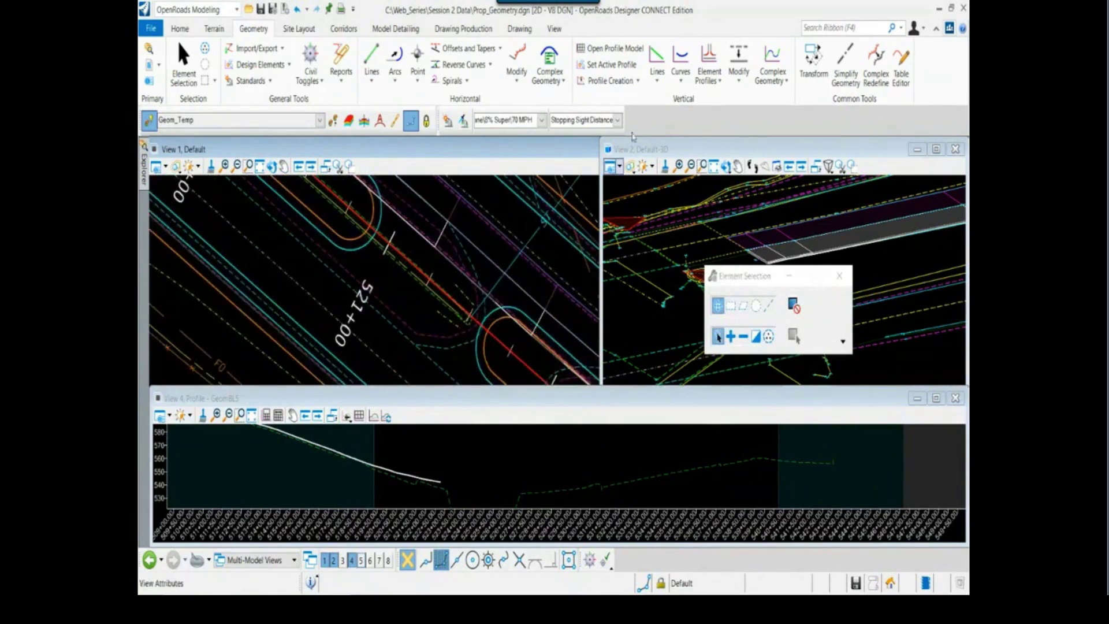
click(607, 81)
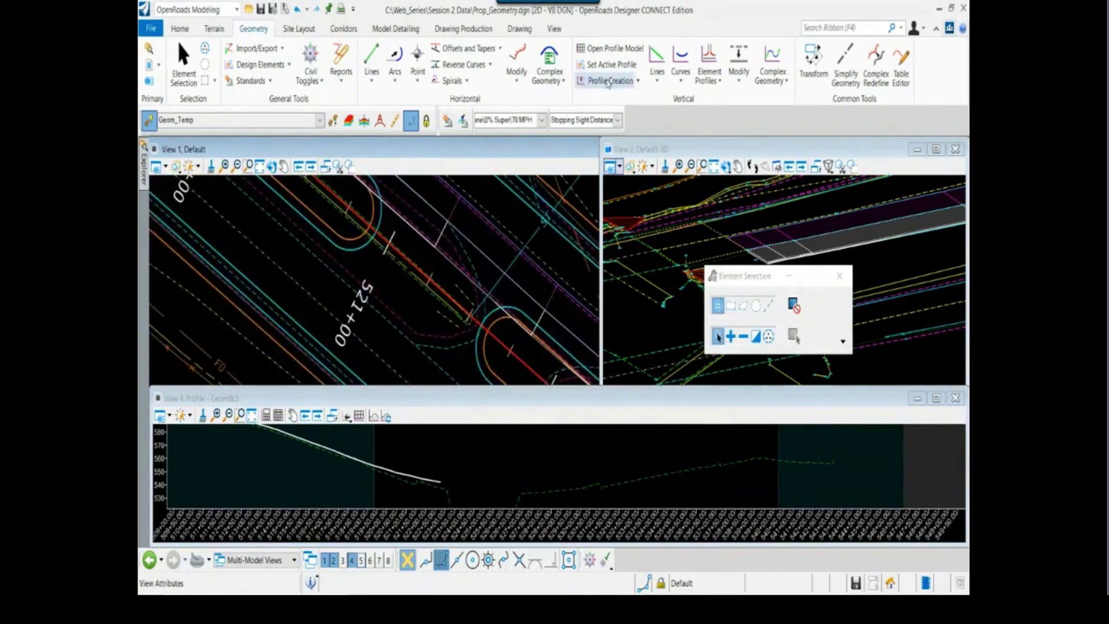
click(418, 235)
click(420, 270)
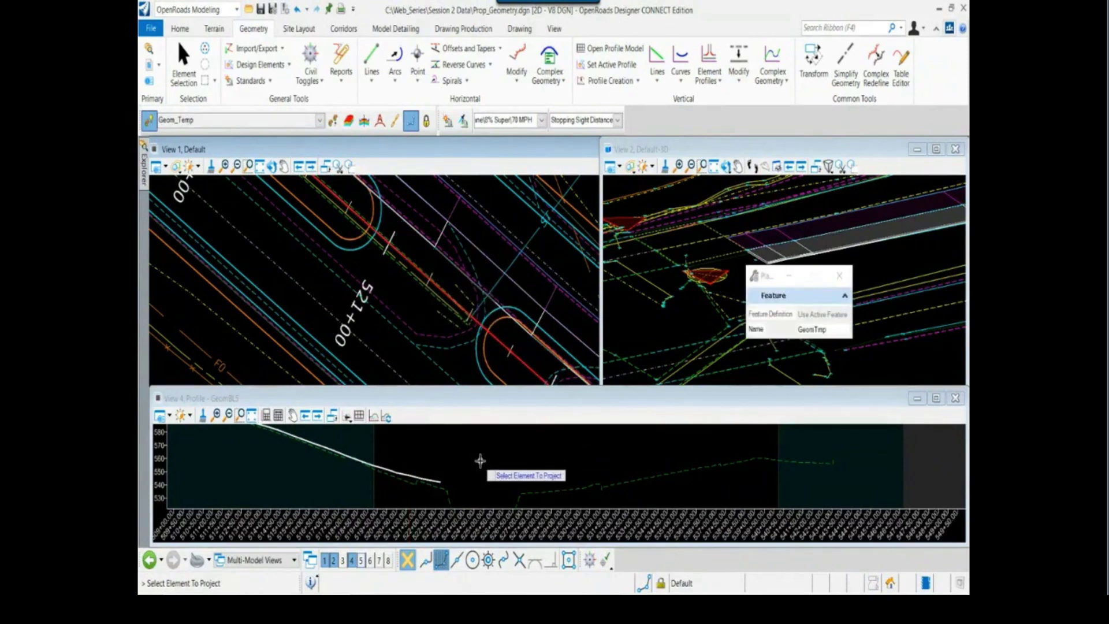
Project the profile of the widening edge line beyond the bridge, near station 529+00, onto the baseline and end the command.
scroll(477, 462, down, 2)
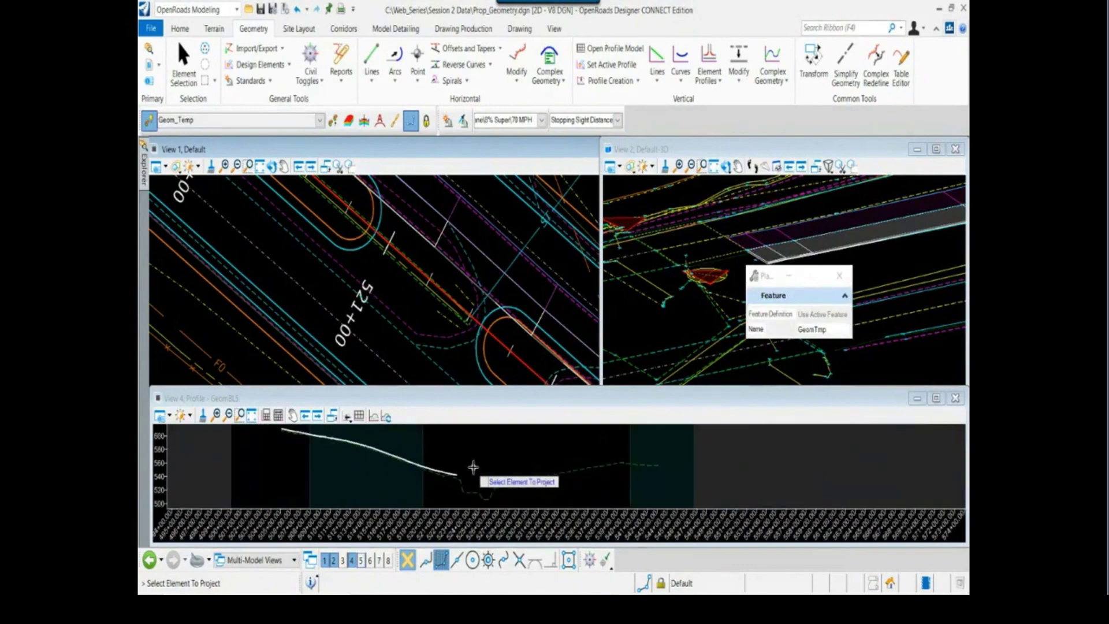
scroll(473, 463, down, 1)
scroll(442, 294, down, 1)
scroll(459, 310, down, 2)
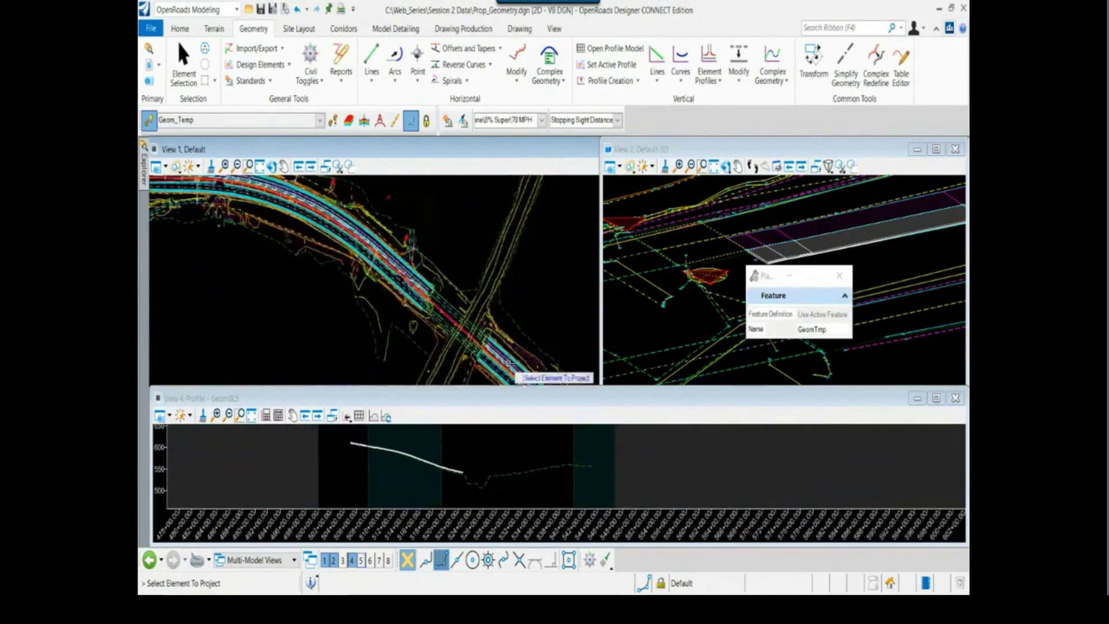
scroll(480, 321, up, 2)
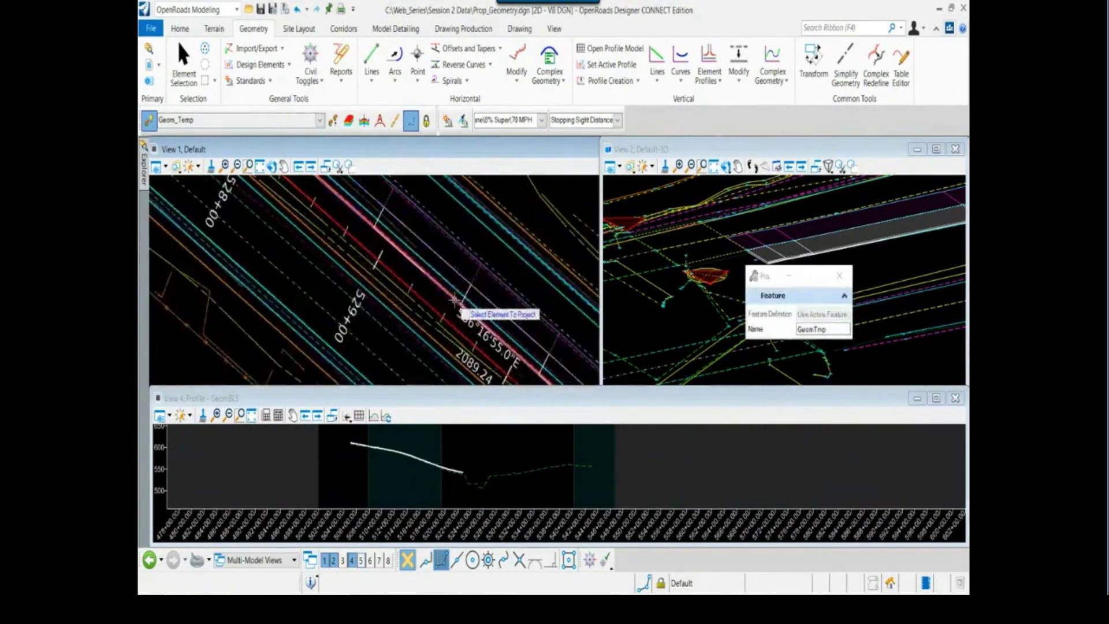
scroll(442, 309, up, 2)
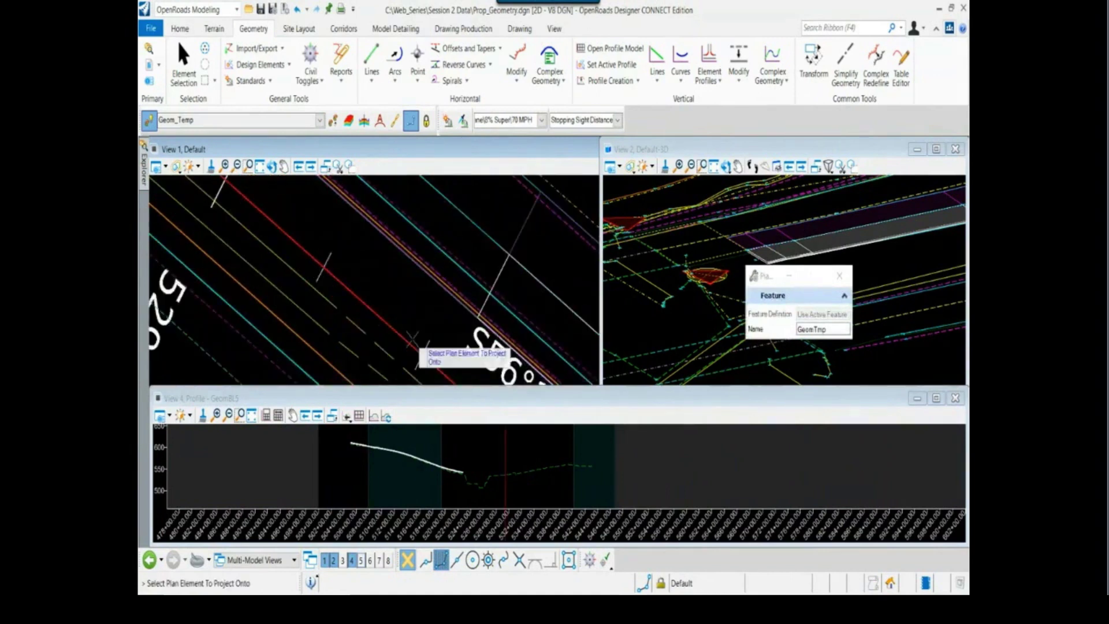
click(424, 329)
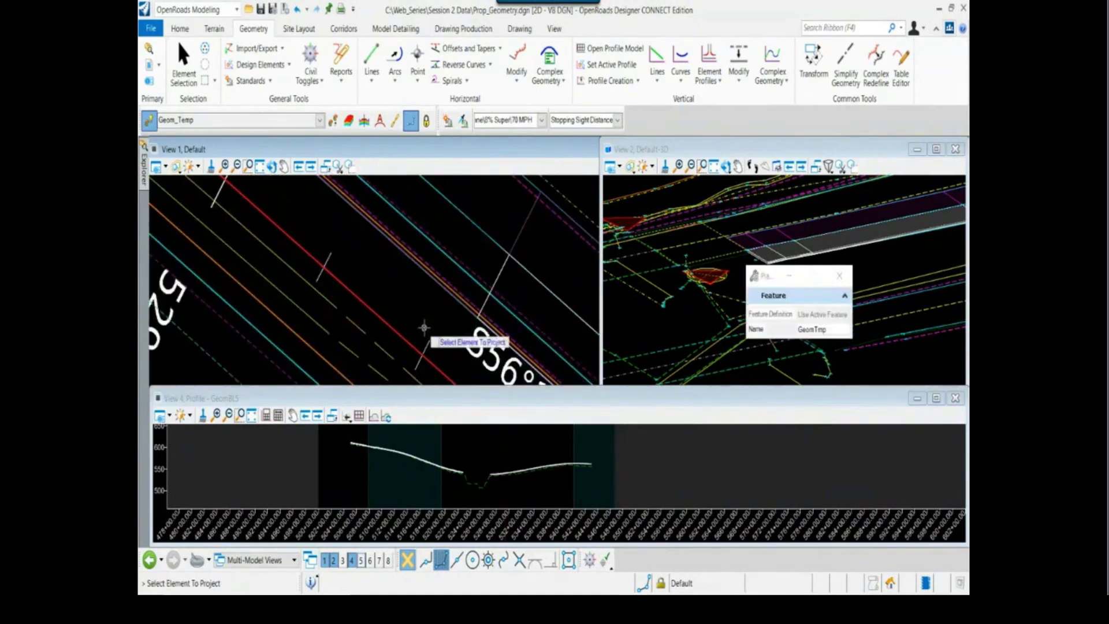
scroll(491, 474, up, 2)
right_click(483, 463)
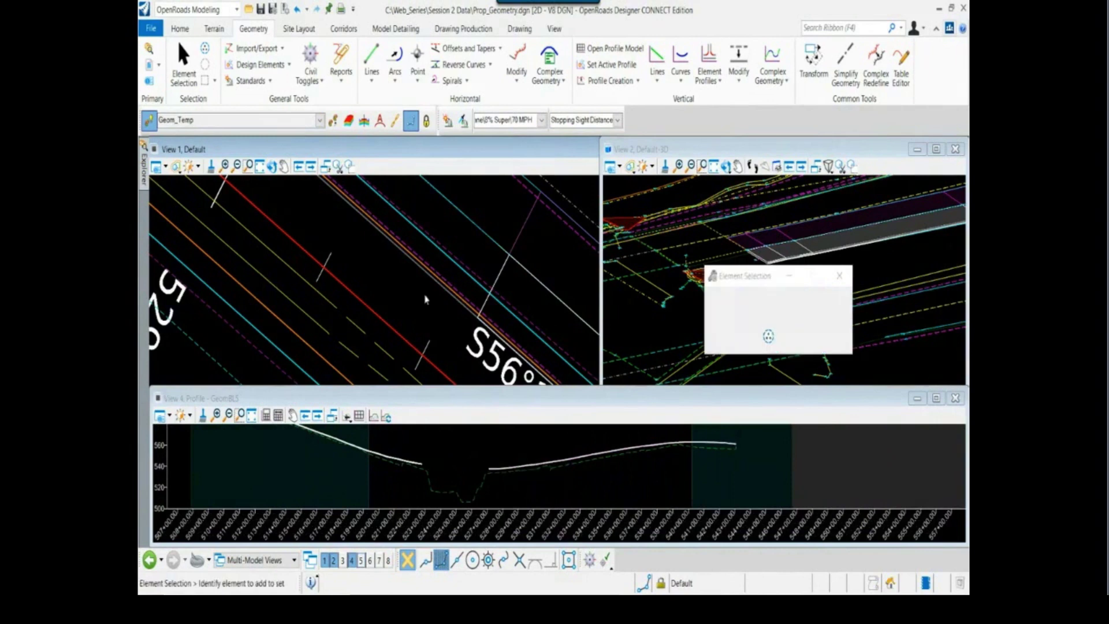
Fill the profile gap by projecting the bridge edge line between stations 525+00 and 526+00 onto the baseline, and end the command.
scroll(425, 299, down, 5)
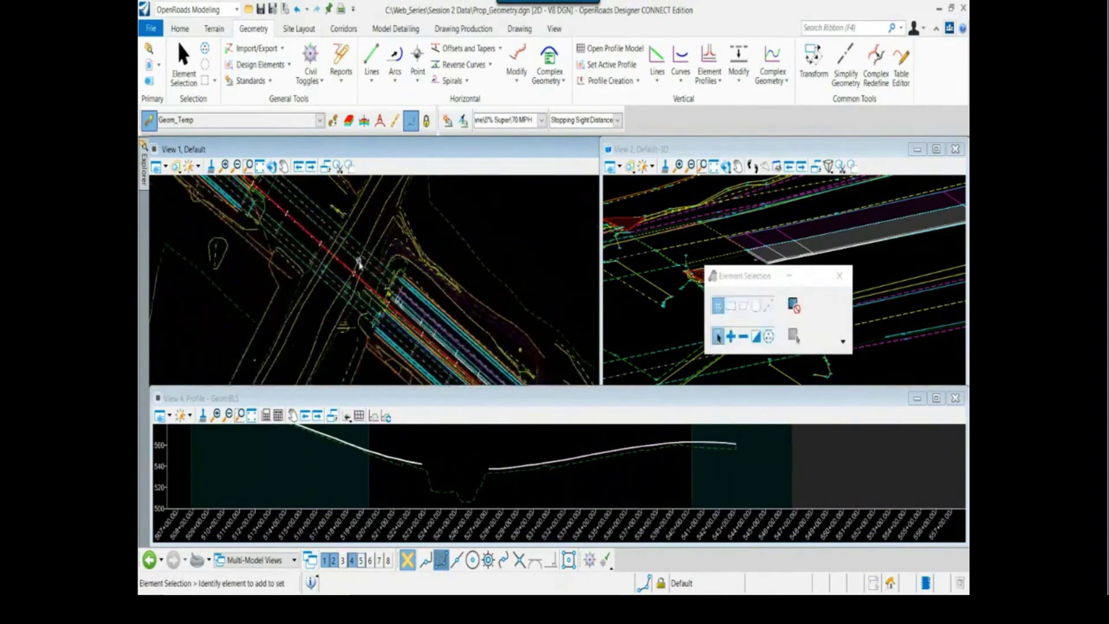
scroll(358, 263, up, 5)
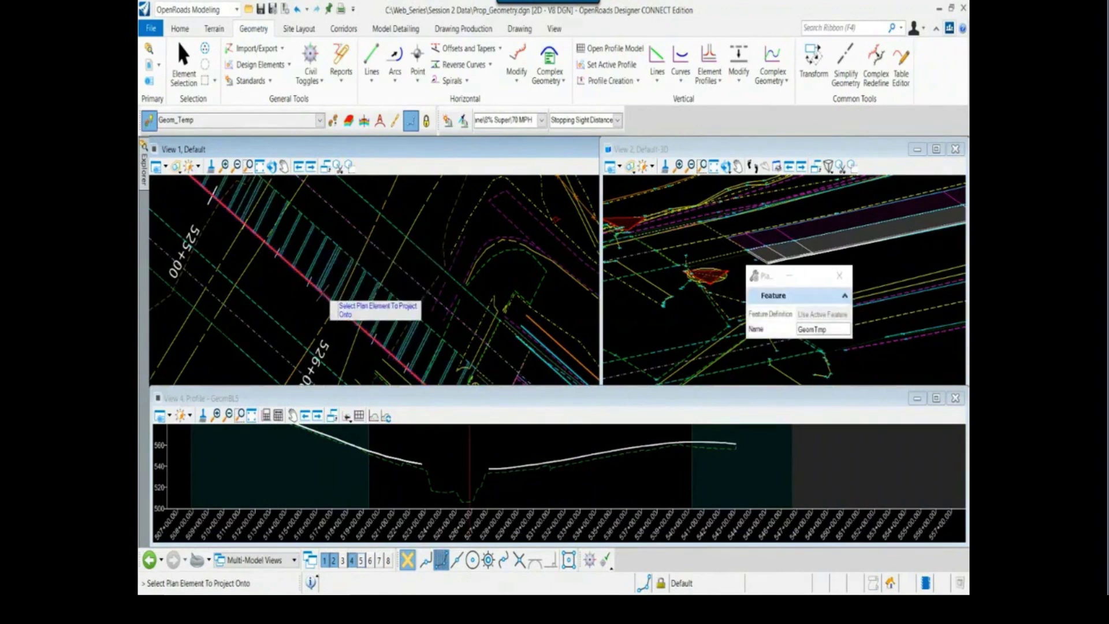
scroll(469, 456, up, 2)
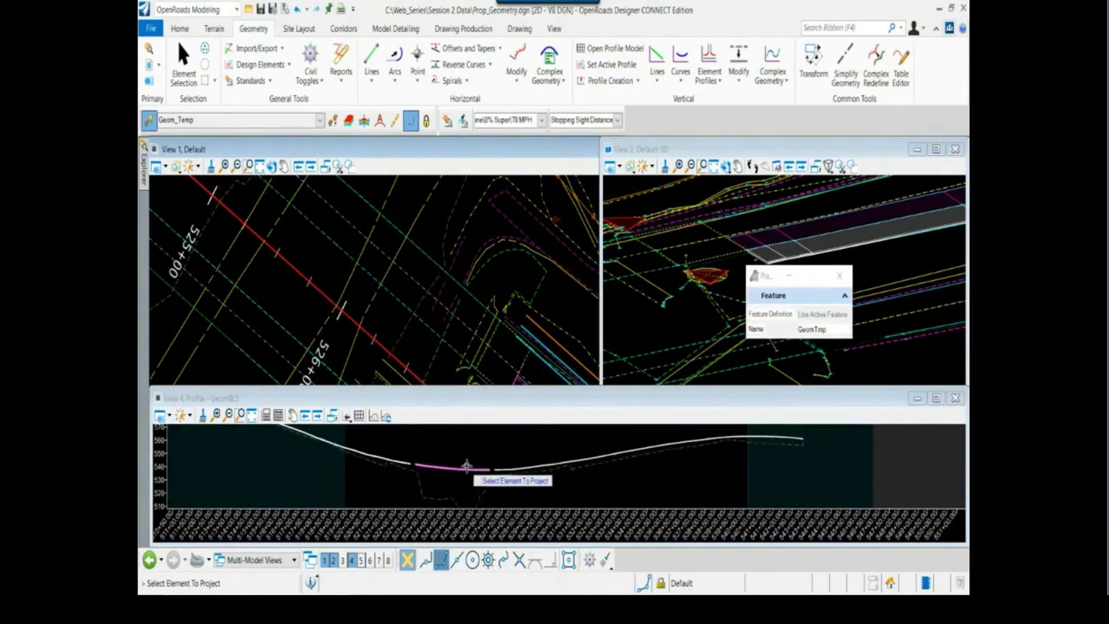
right_click(466, 487)
scroll(467, 487, down, 2)
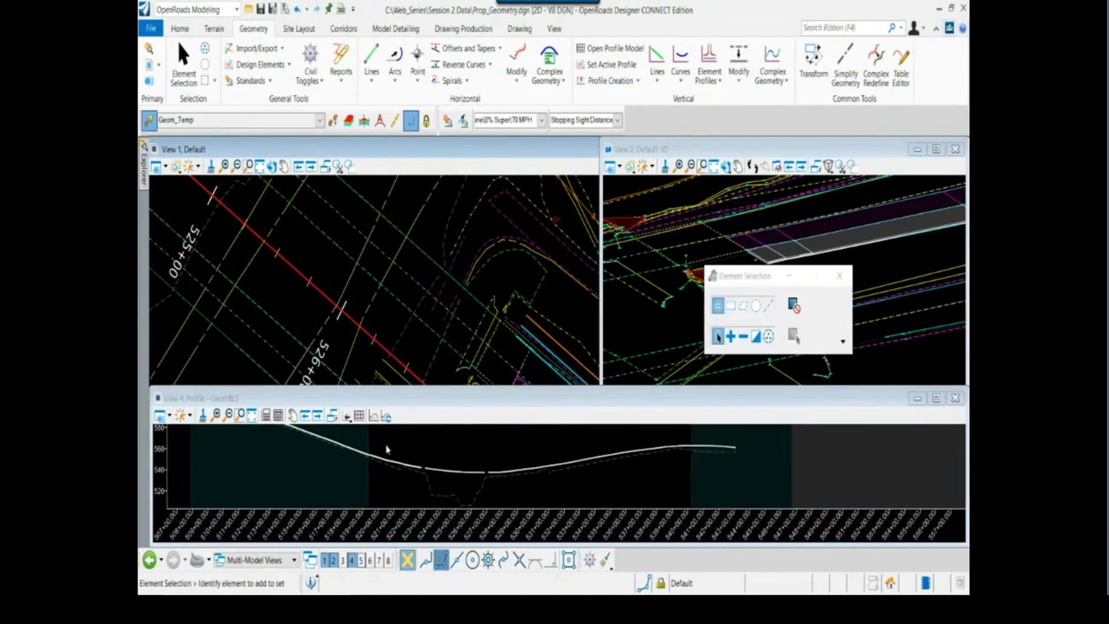
Enlarge the profile view and examine the start of the projected profiles against the existing ground.
scroll(465, 464, down, 2)
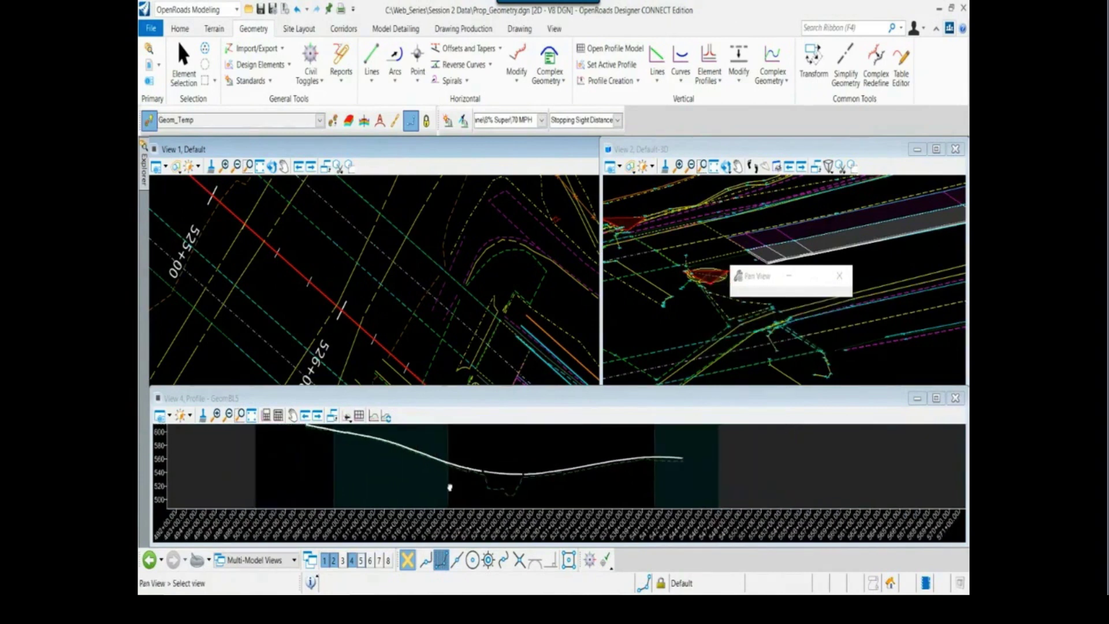
scroll(451, 486, up, 1)
scroll(452, 473, down, 1)
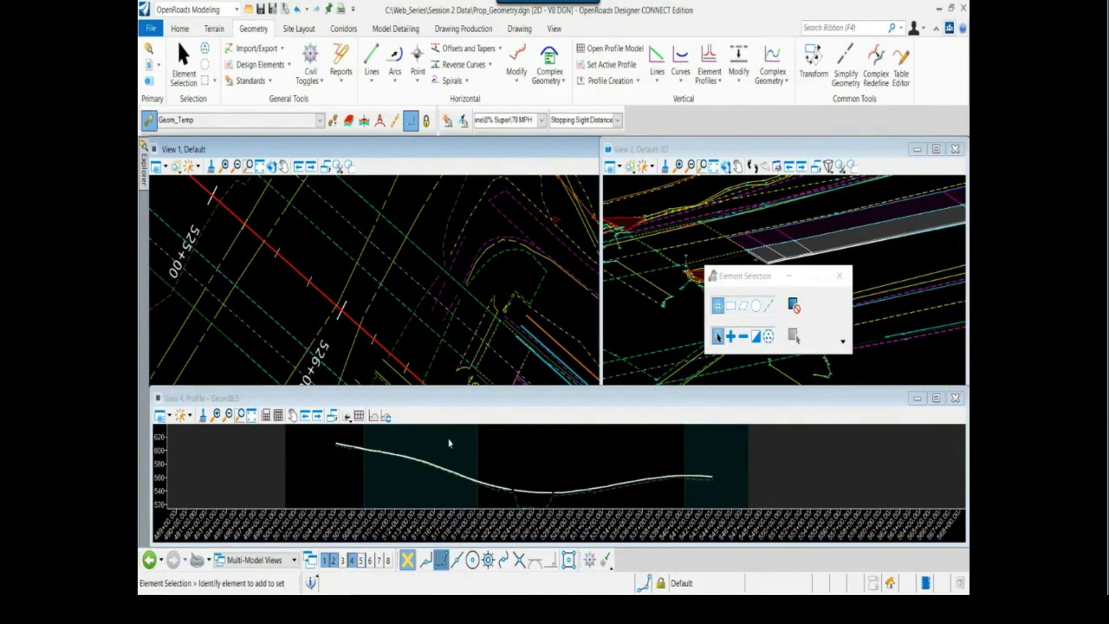
middle_click(347, 441)
scroll(354, 437, up, 2)
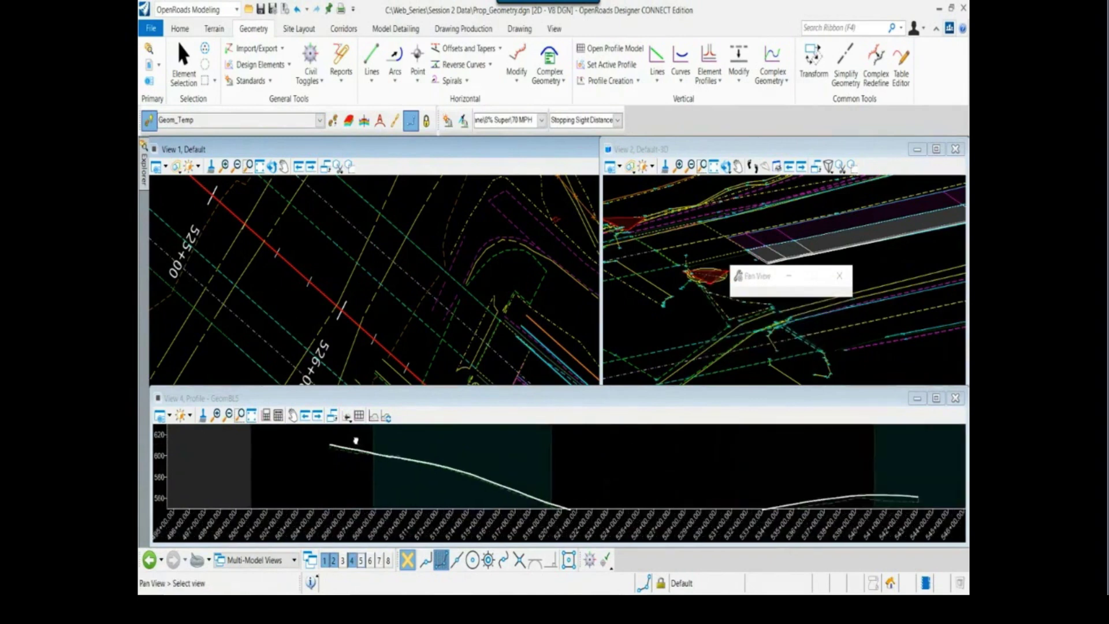
scroll(354, 442, up, 5)
middle_drag(354, 443, 298, 441)
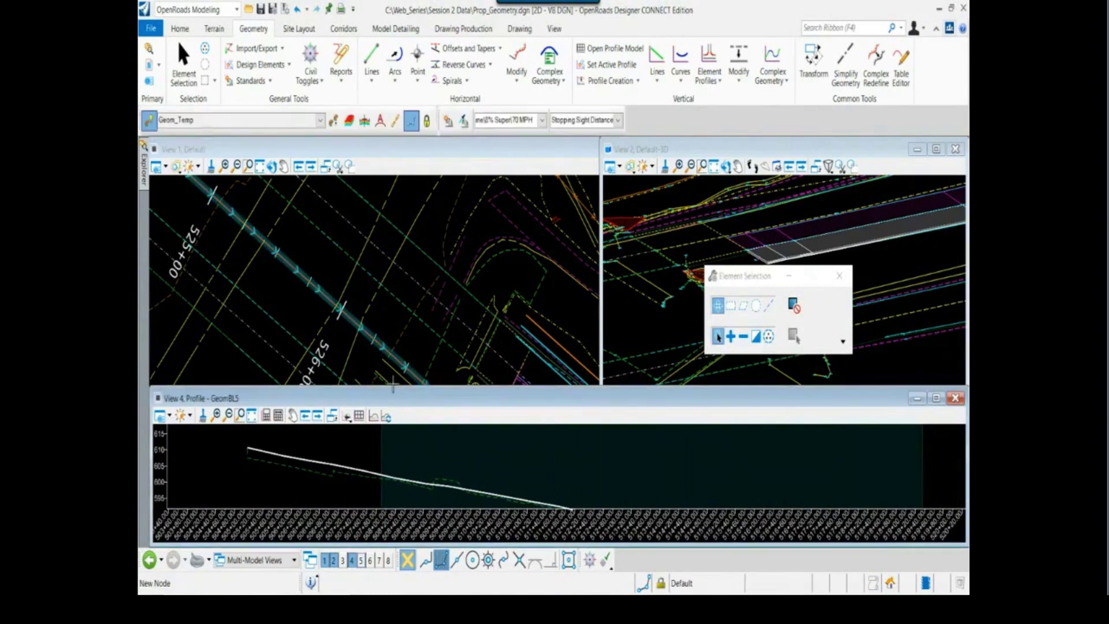
drag(393, 384, 396, 348)
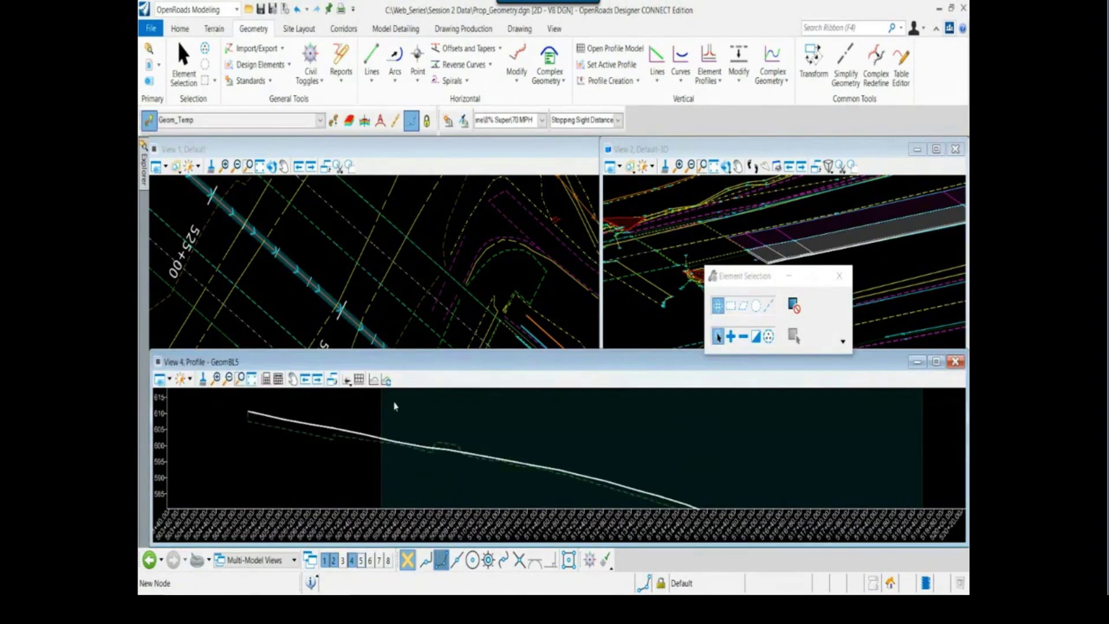
middle_drag(389, 414, 384, 426)
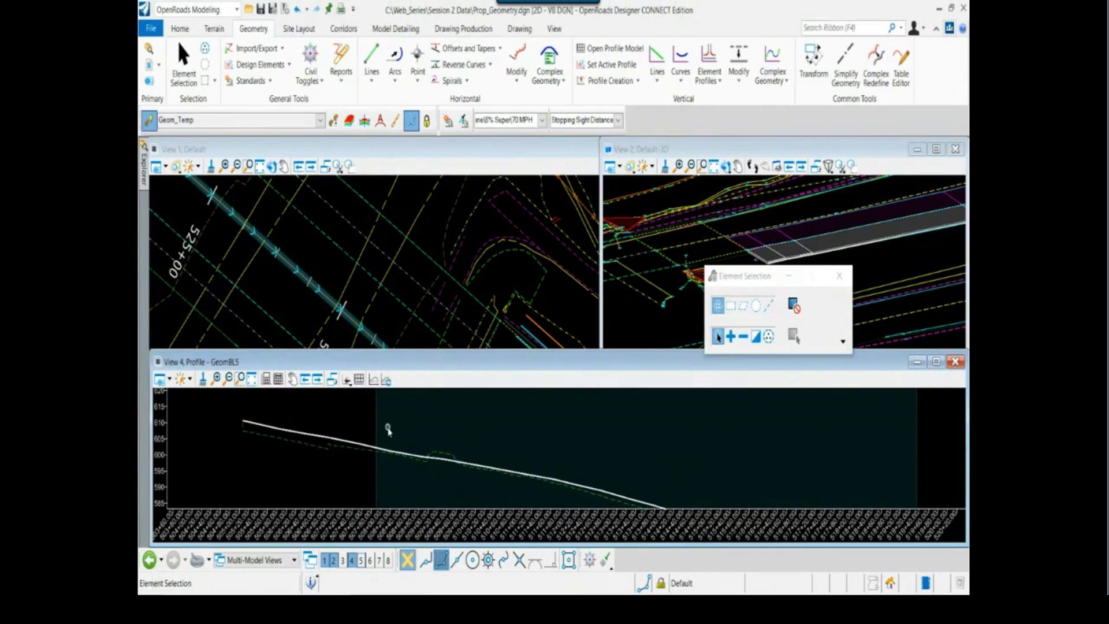
scroll(388, 441, down, 1)
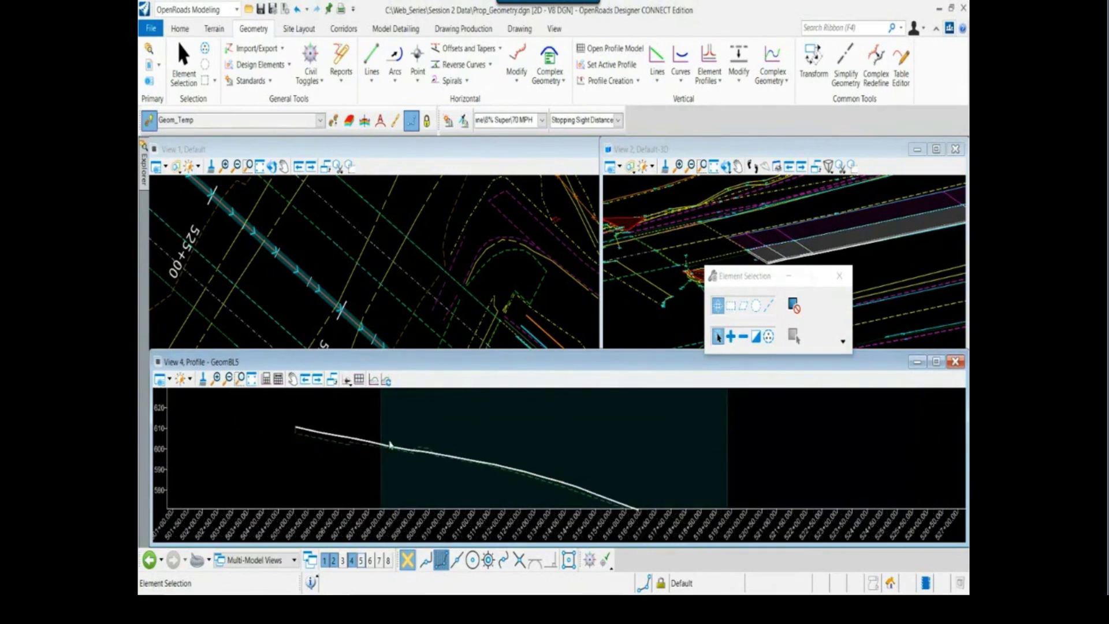
middle_drag(404, 426, 354, 435)
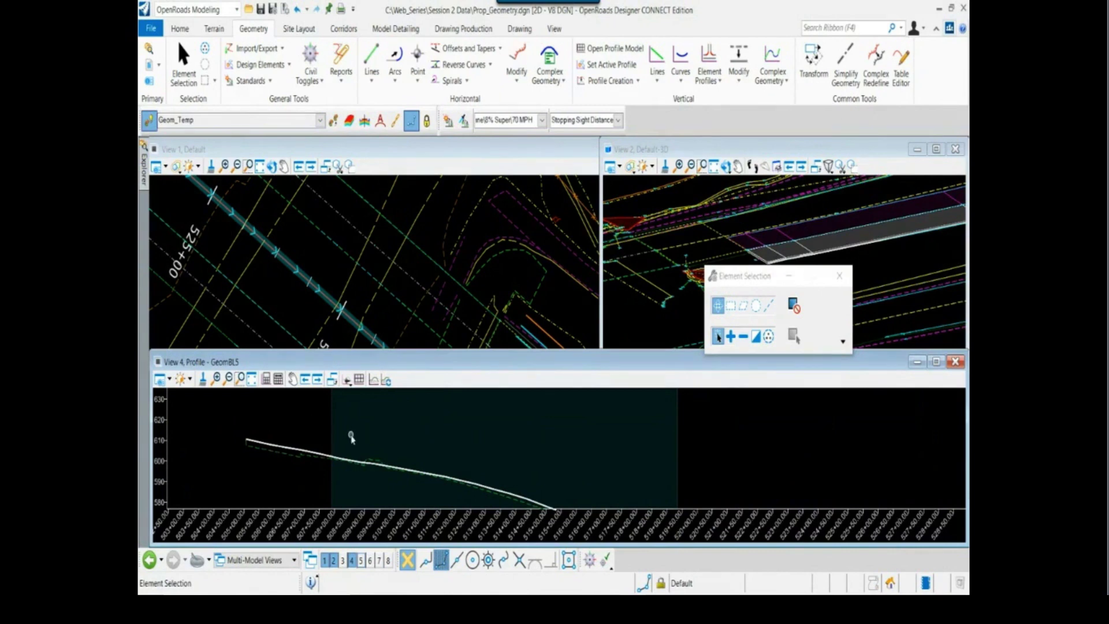
Inspect the first projected profile by selecting it near its start, and clear the selection.
scroll(254, 419, up, 1)
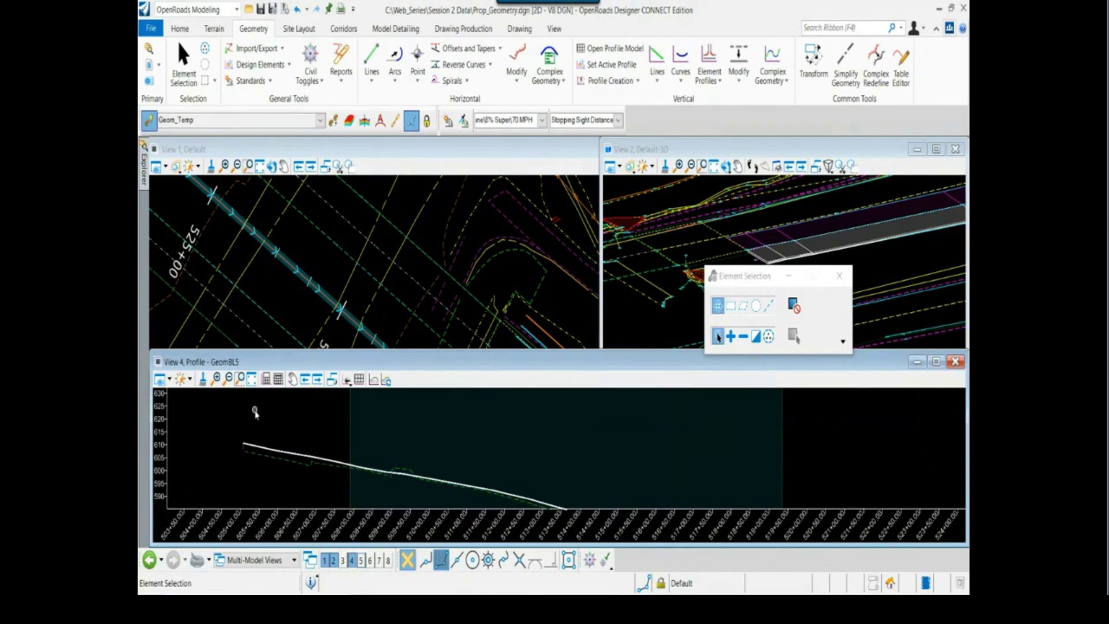
middle_drag(260, 424, 290, 425)
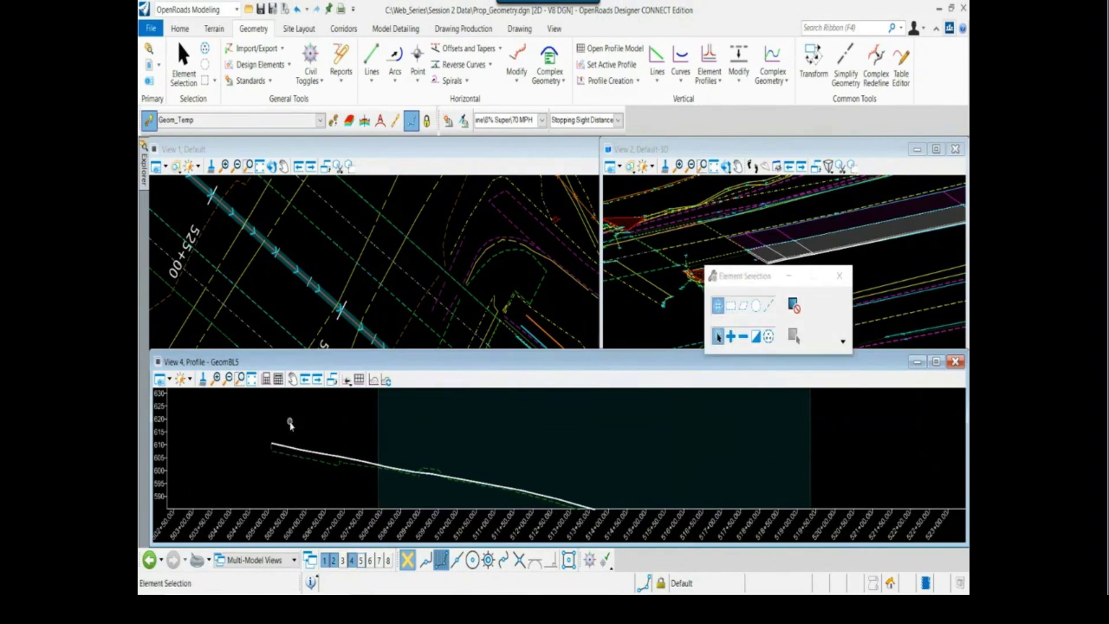
click(297, 449)
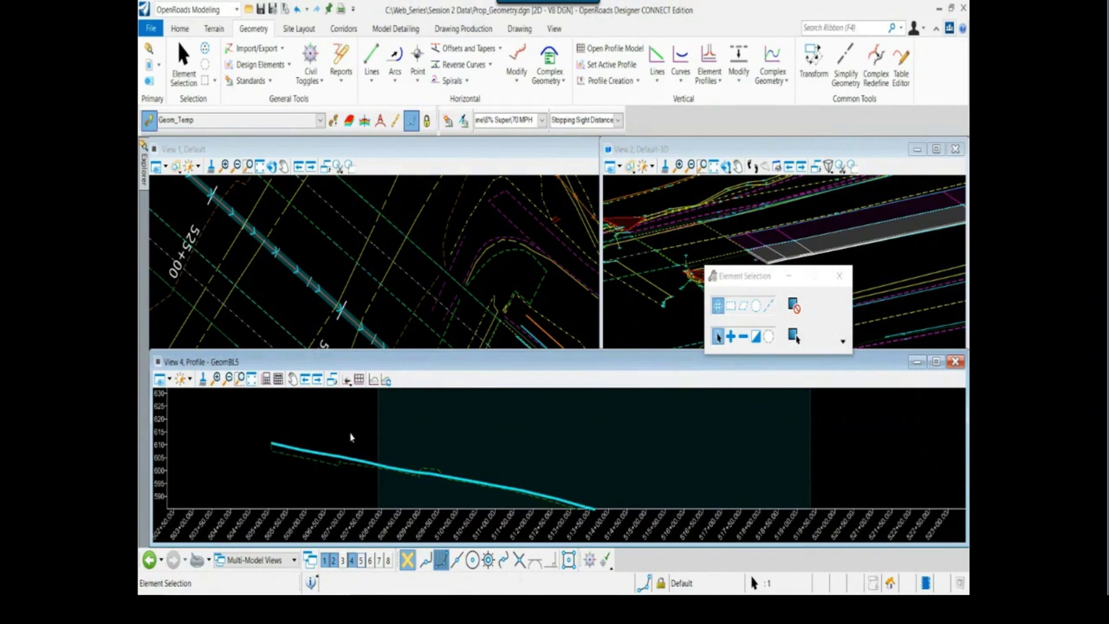
click(351, 437)
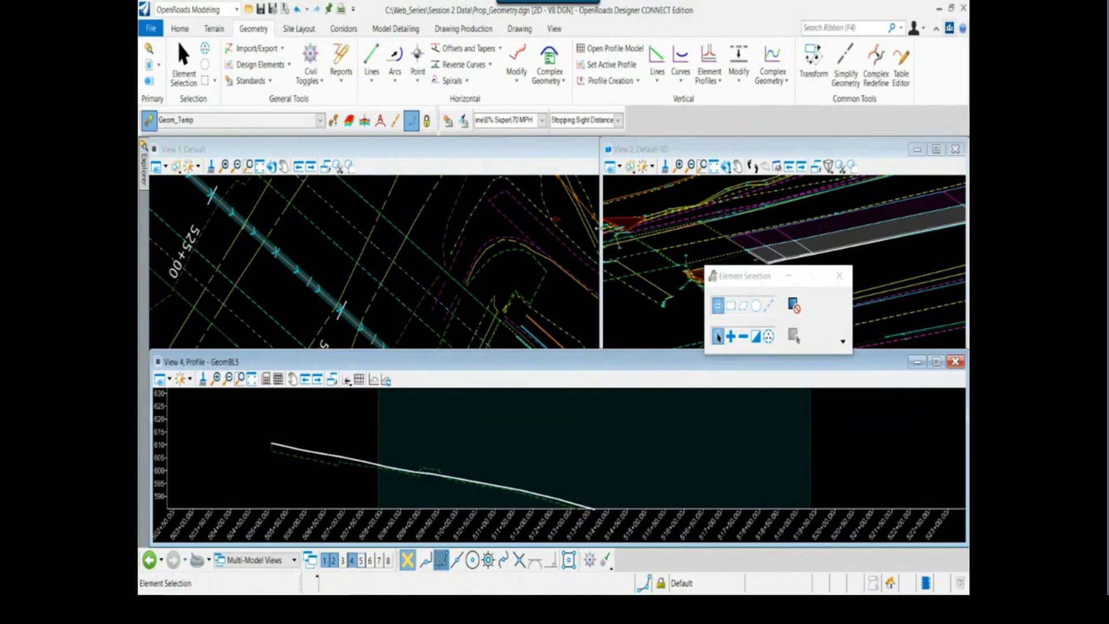
Turn on the active design standard and set the active feature definition to Geom_Baseline.
click(727, 166)
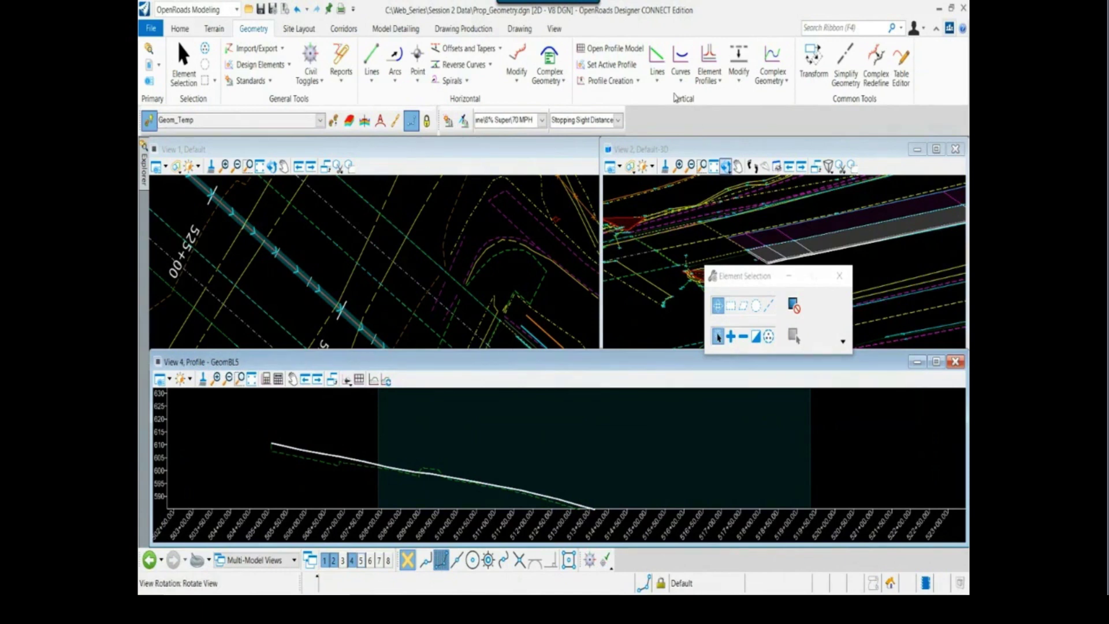
click(464, 121)
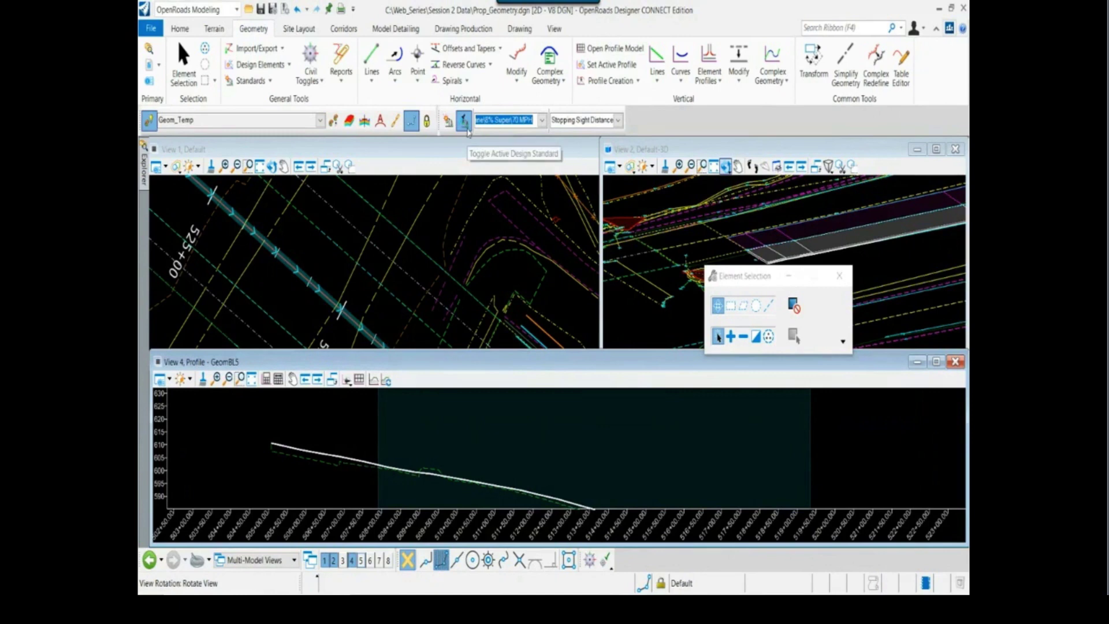
click(319, 122)
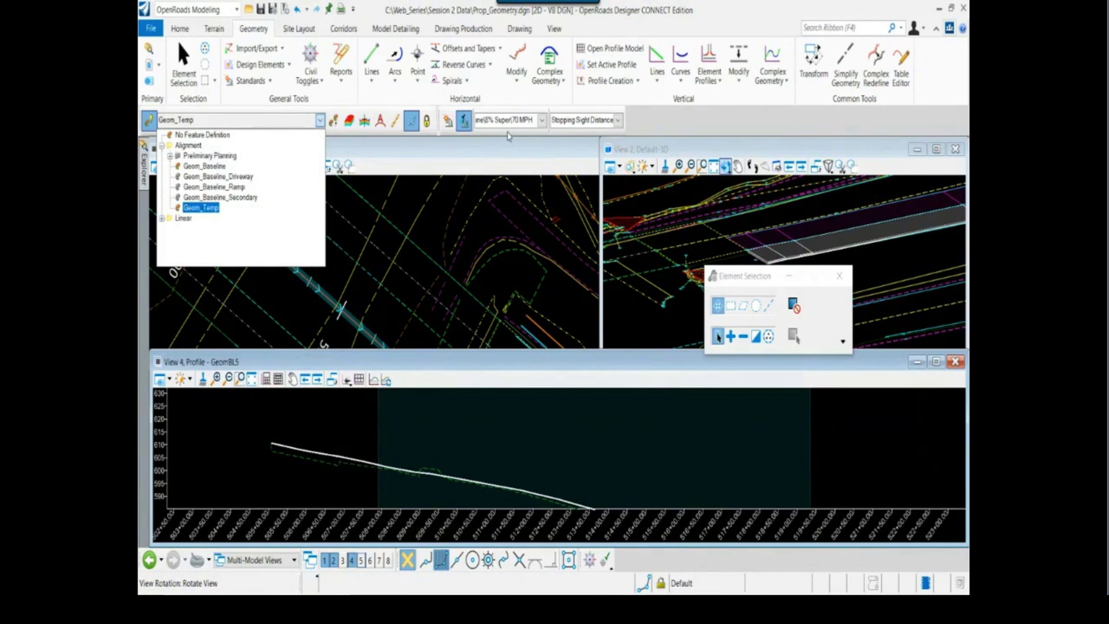
click(204, 165)
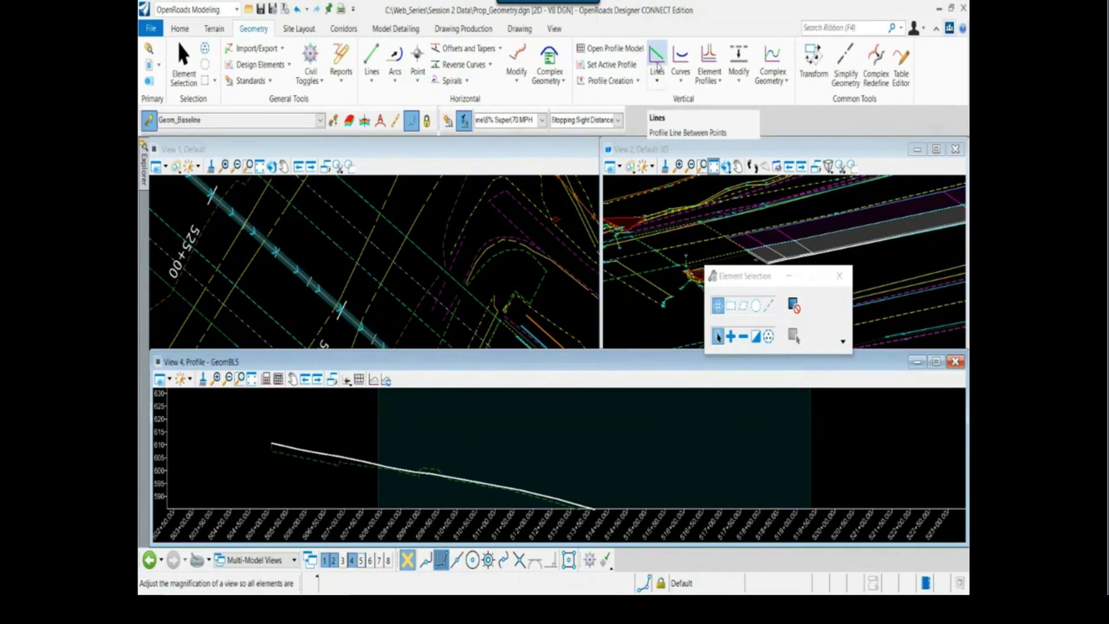
Start a Profile Line Between Points near the beginning of the projected profile and enable Civil AccuDraw for station and elevation entry.
click(658, 65)
scroll(404, 448, down, 2)
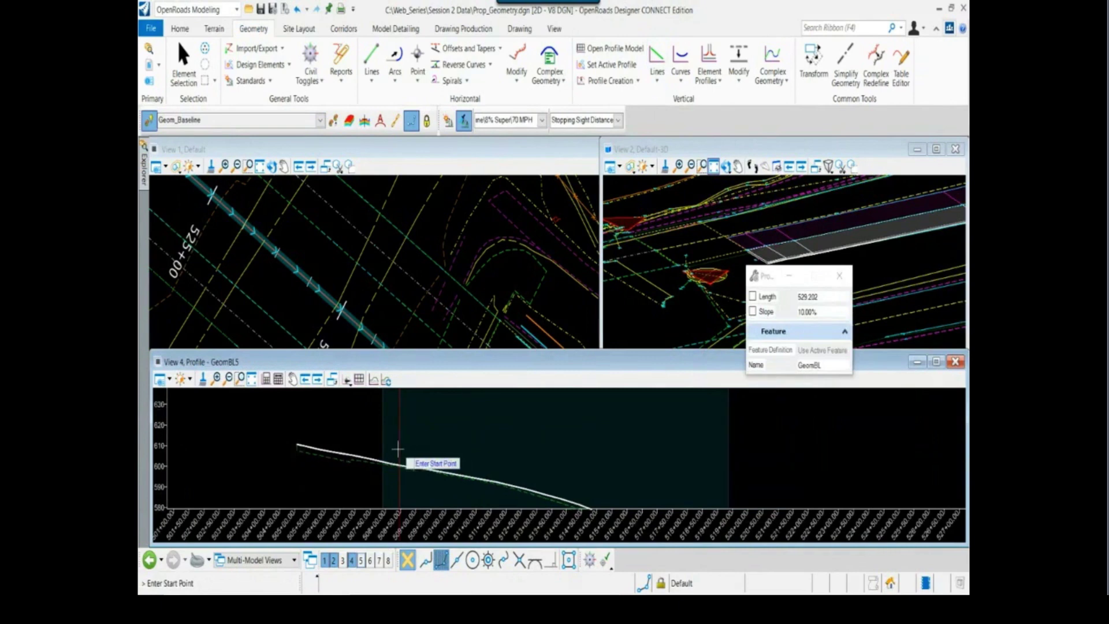
scroll(398, 445, down, 2)
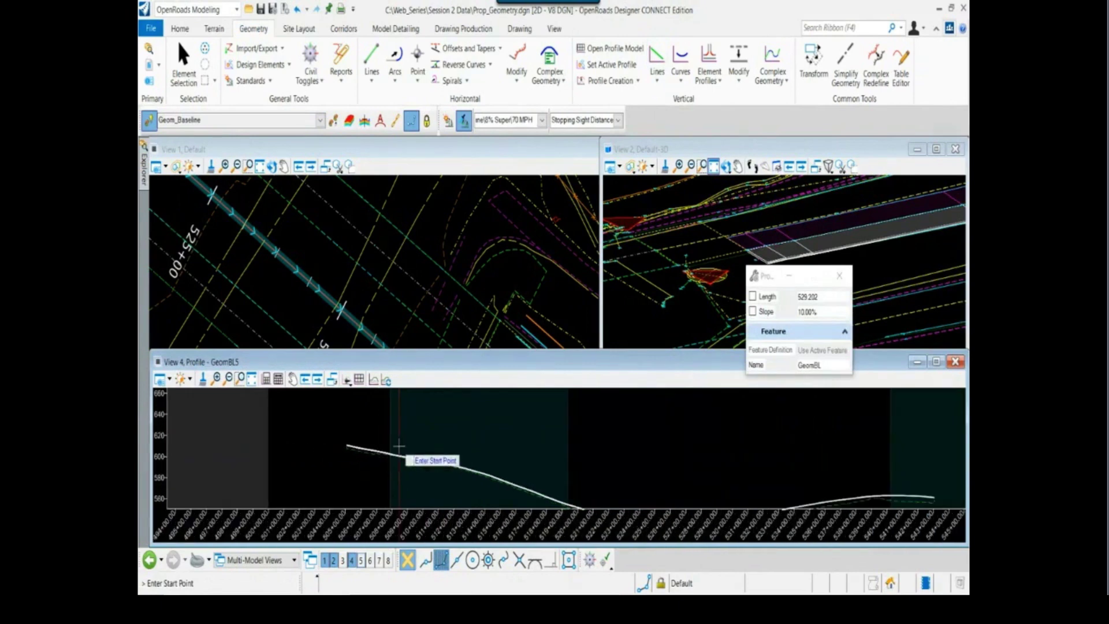
scroll(361, 449, up, 3)
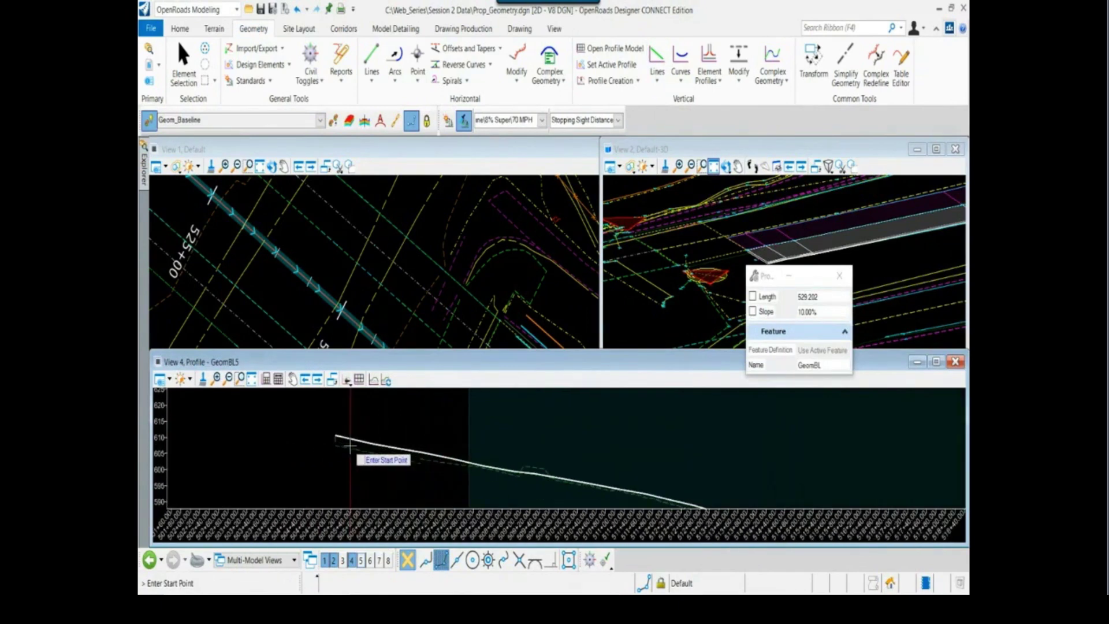
scroll(349, 446, up, 2)
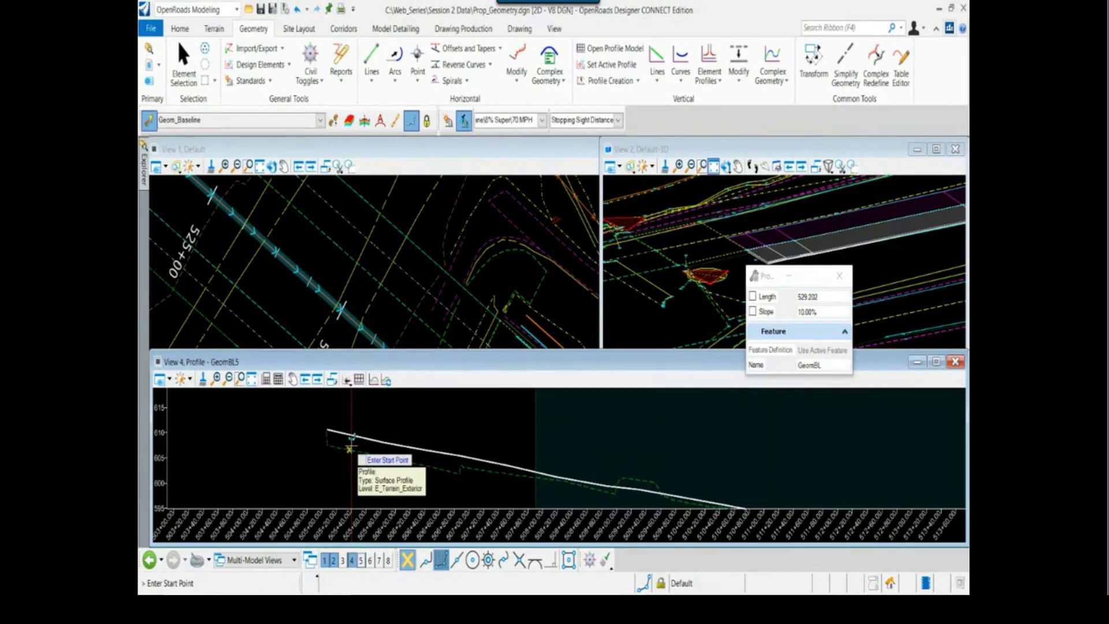
scroll(347, 439, up, 1)
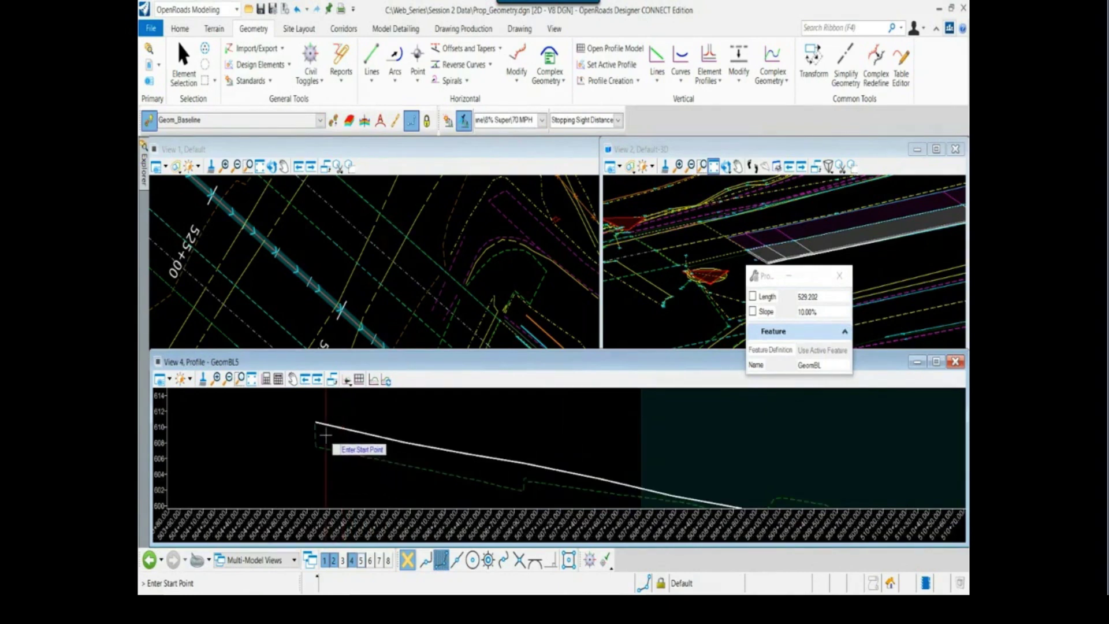
scroll(325, 435, up, 1)
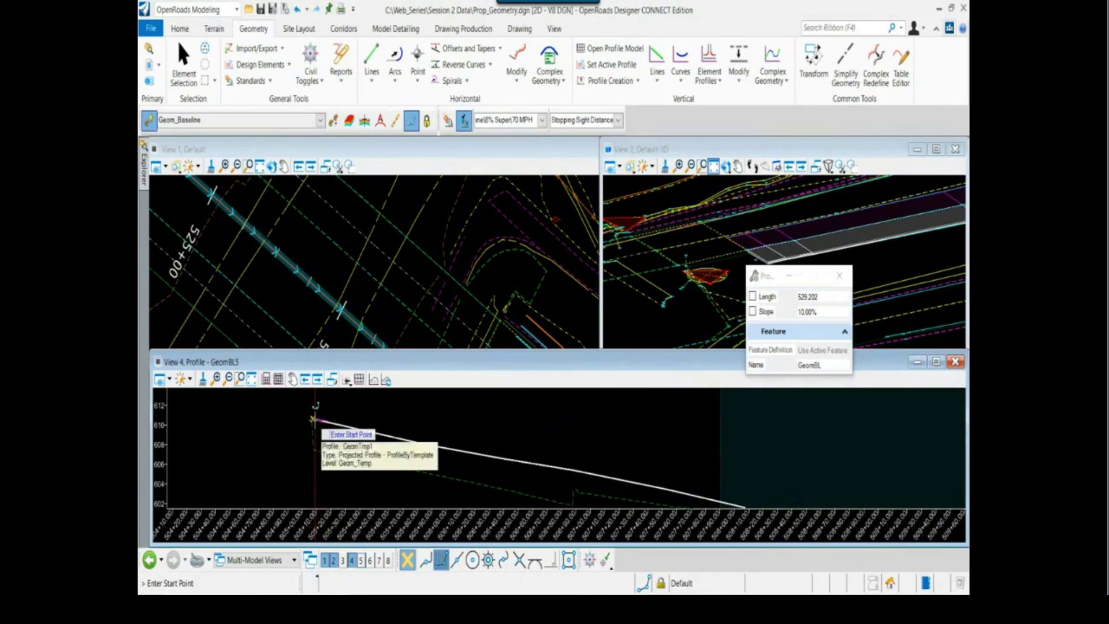
scroll(316, 426, up, 1)
scroll(314, 422, up, 1)
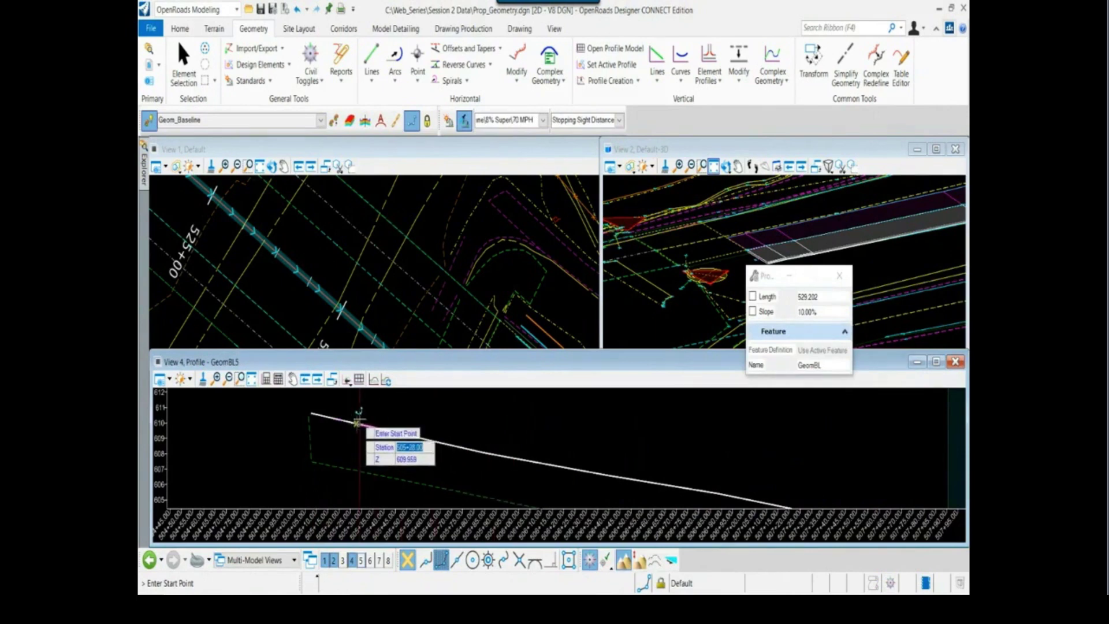
click(589, 561)
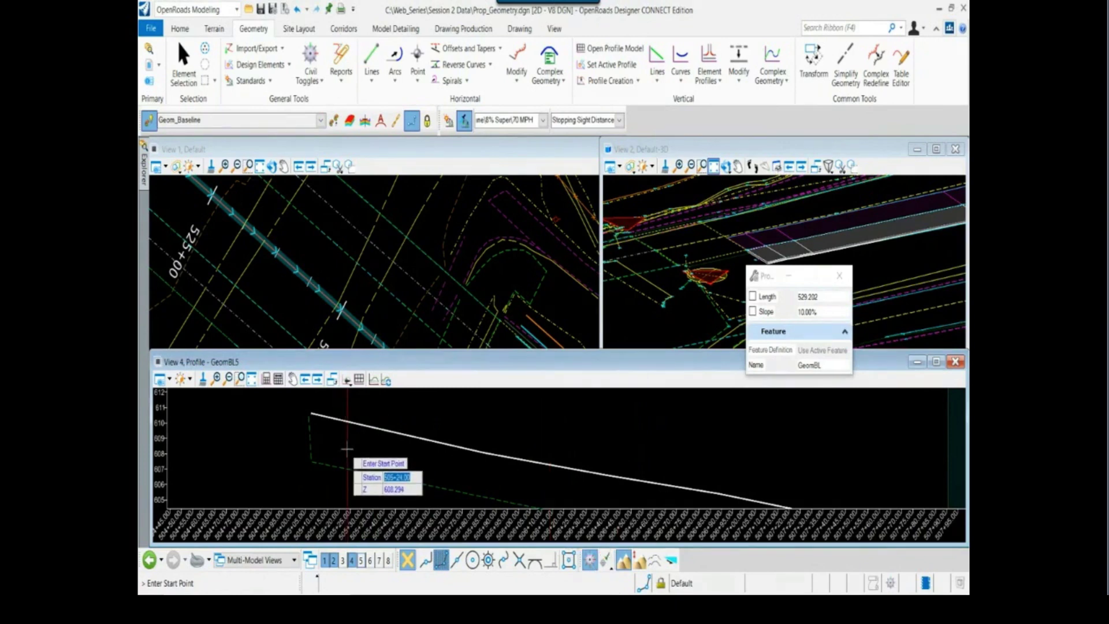
Place the profile line's start point at station 505+08 and elevation 610.60.
scroll(316, 417, up, 3)
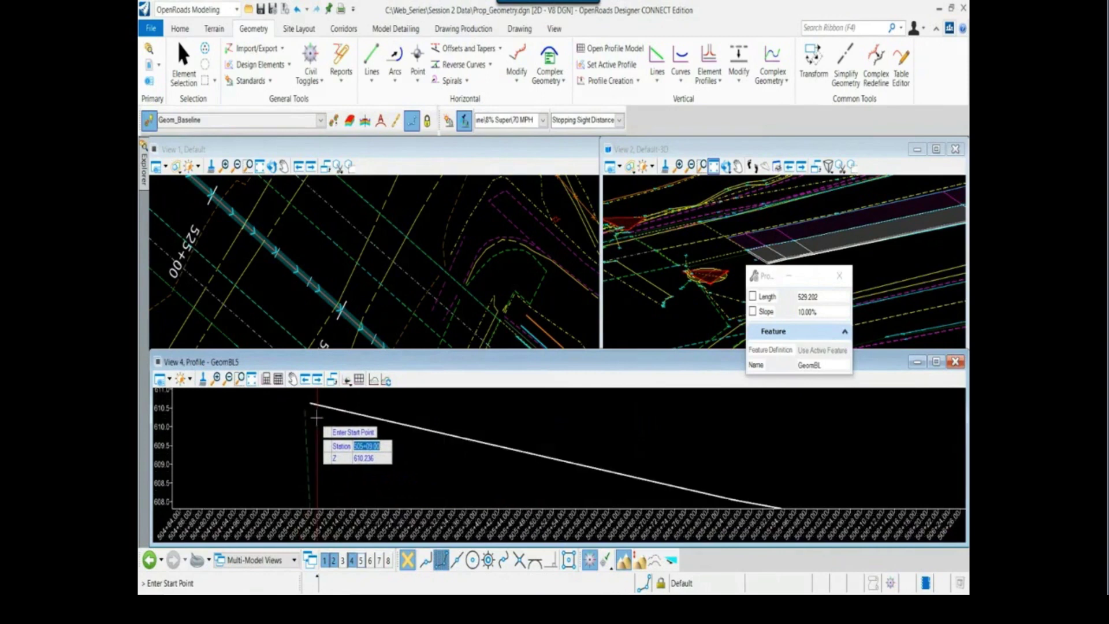
text(505+08)
key(Tab)
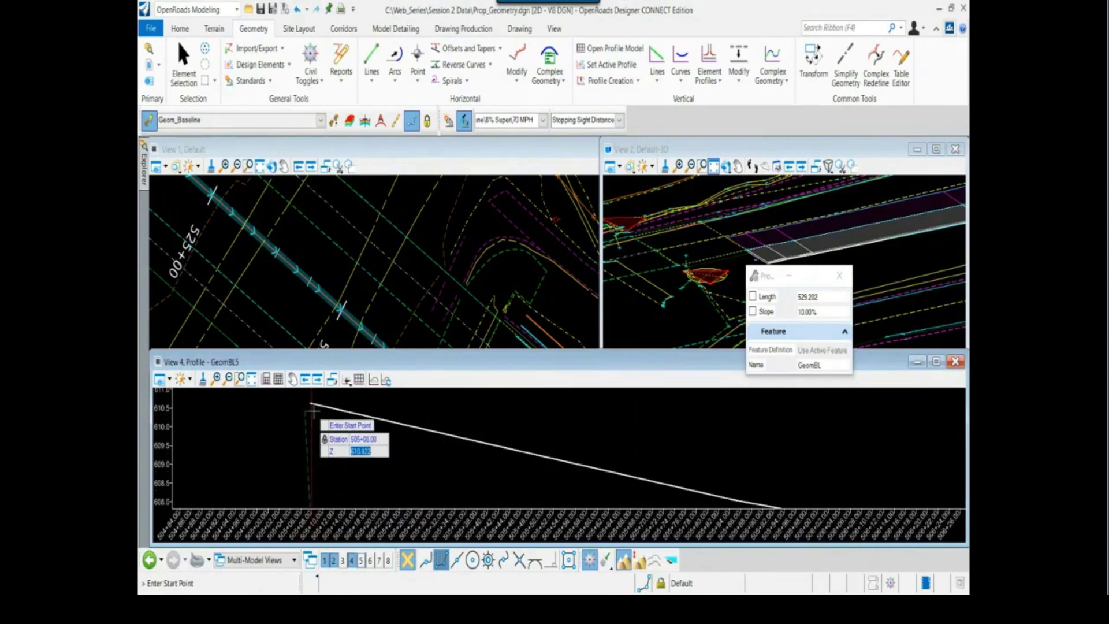
text(610.66)
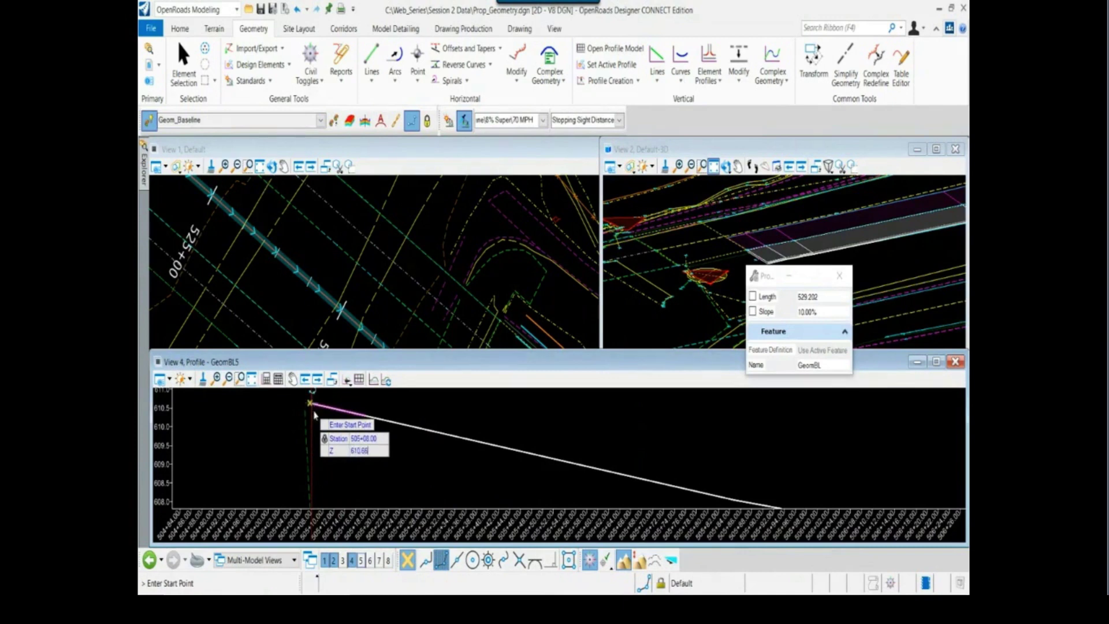
key(BackSpace)
key(Tab)
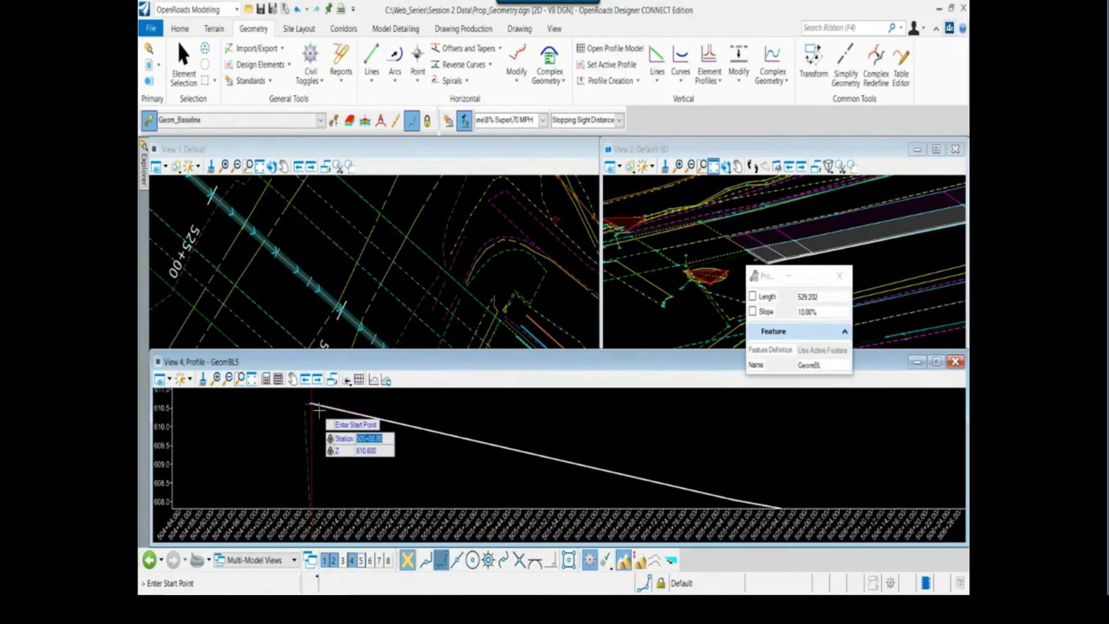
click(315, 406)
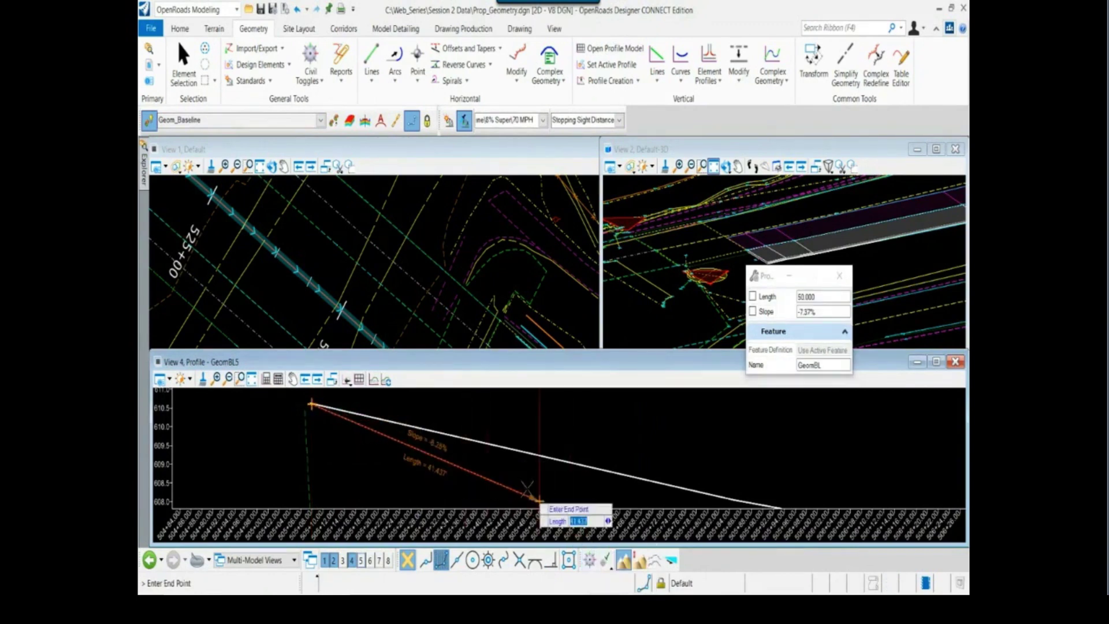
Lock the first tangent's slope to -2.75% and end it on the projected profile at a length of about 194 ft.
scroll(439, 443, down, 2)
middle_drag(450, 456, 426, 463)
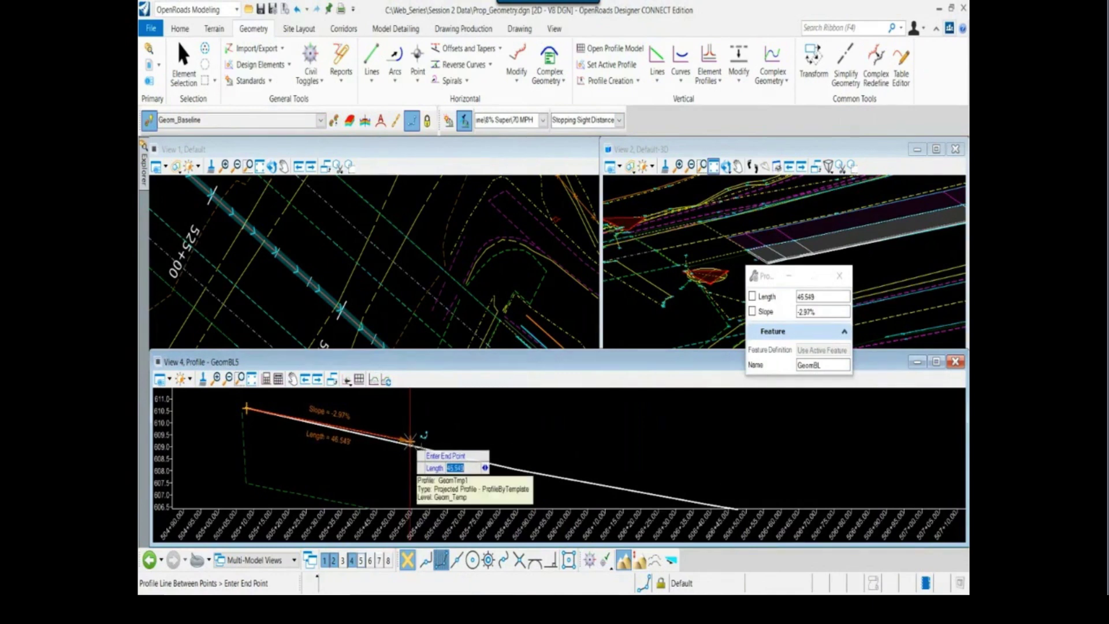
key(Right)
text(-2.75)
key(Return)
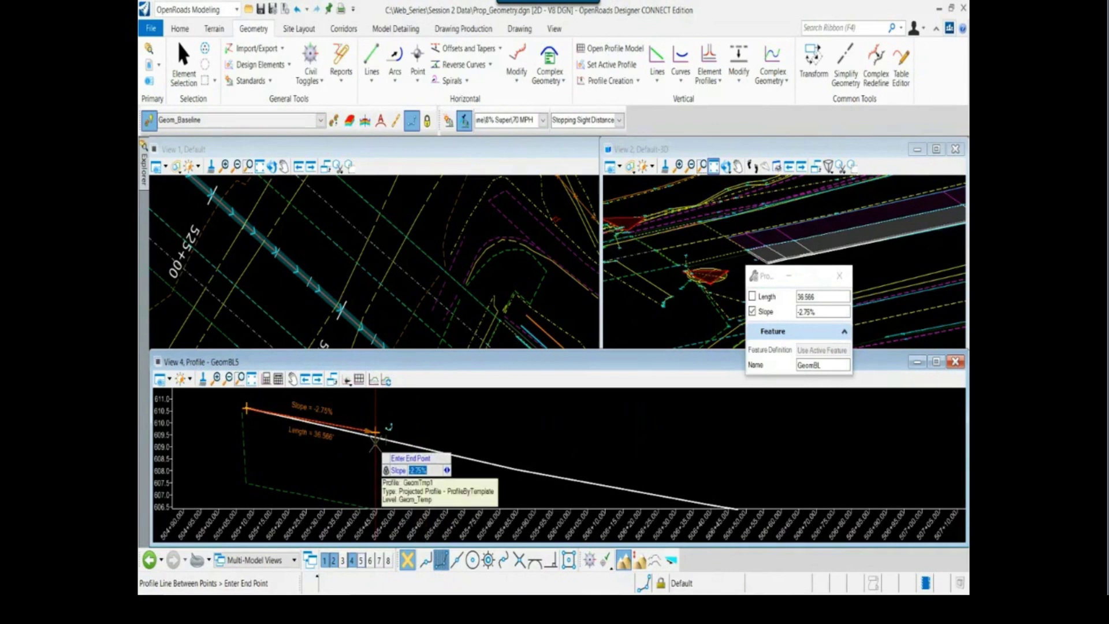
scroll(375, 439, down, 3)
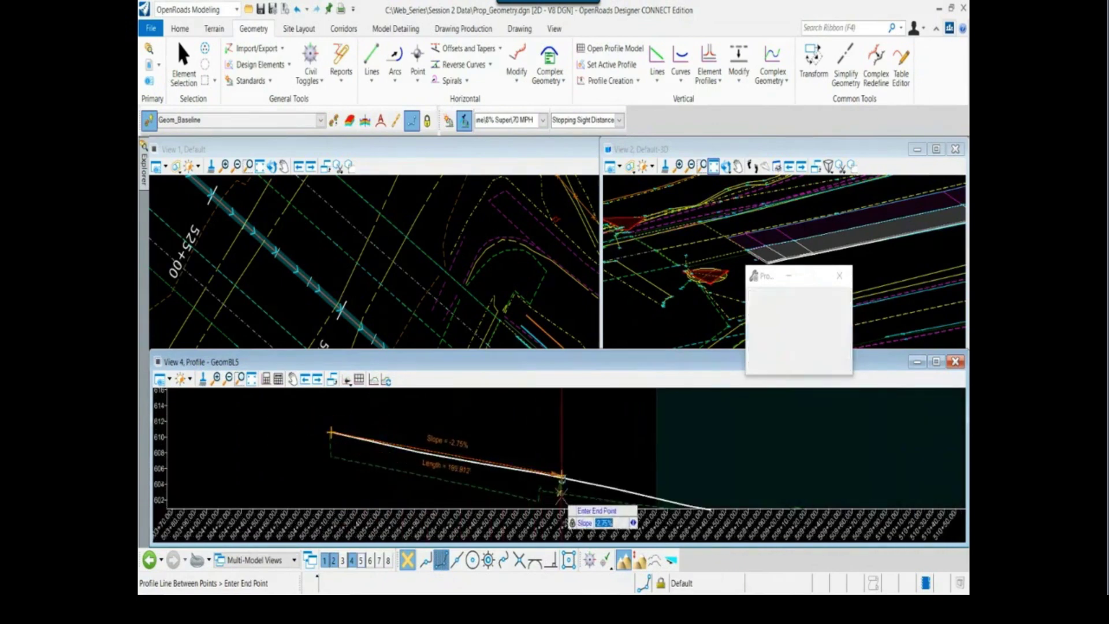
middle_drag(561, 477, 431, 446)
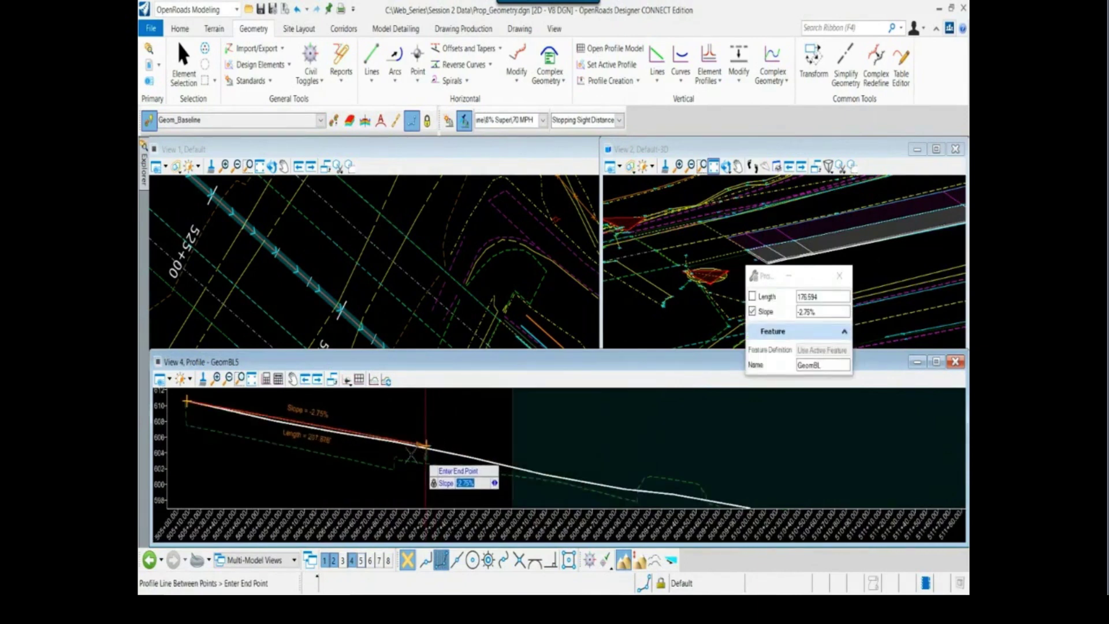
click(403, 446)
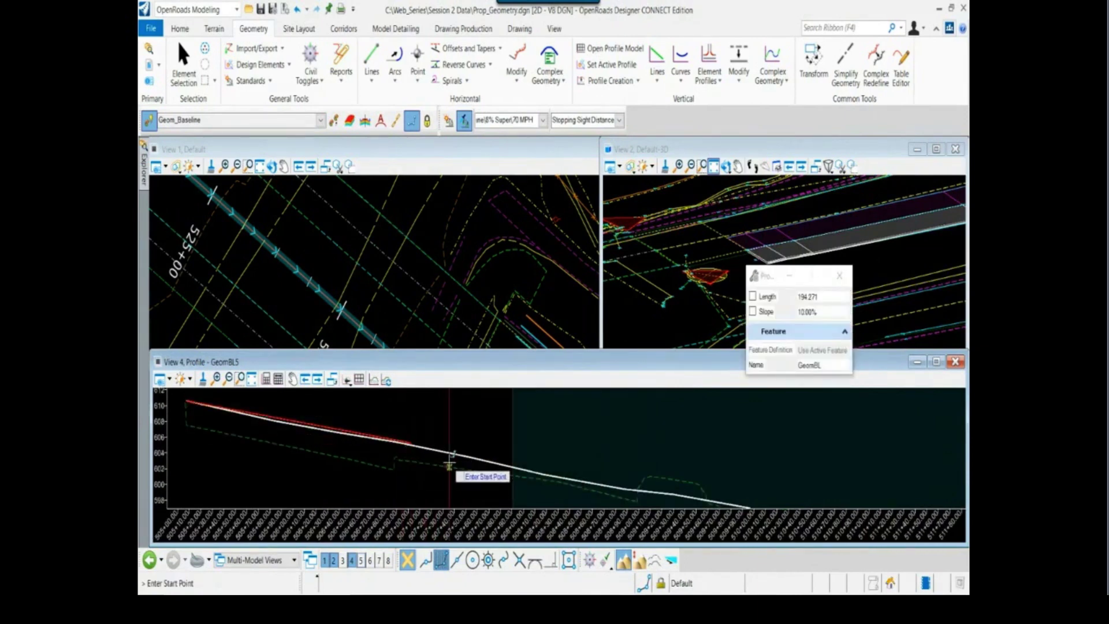
Start a second profile line with a Near snap on the steep descending stretch of the projected profile, before station 520+00.
scroll(356, 447, down, 2)
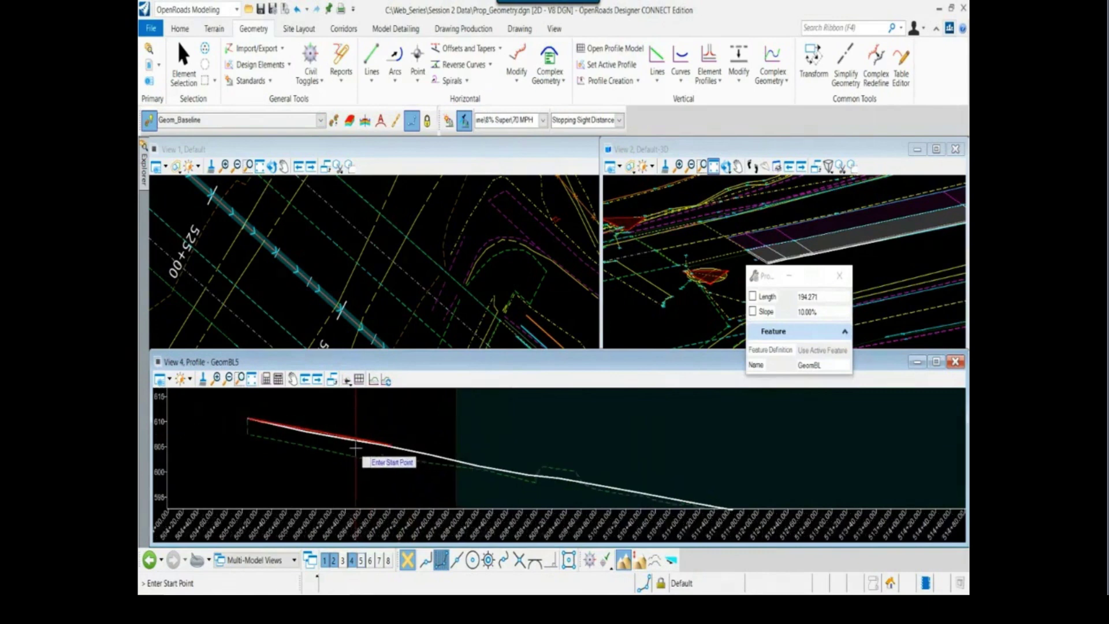
scroll(356, 446, down, 2)
mouse_move(359, 448)
middle_down()
mouse_move(490, 418)
mouse_move(438, 399)
mouse_move(363, 432)
middle_up()
scroll(401, 414, up, 3)
middle_drag(382, 476, 395, 439)
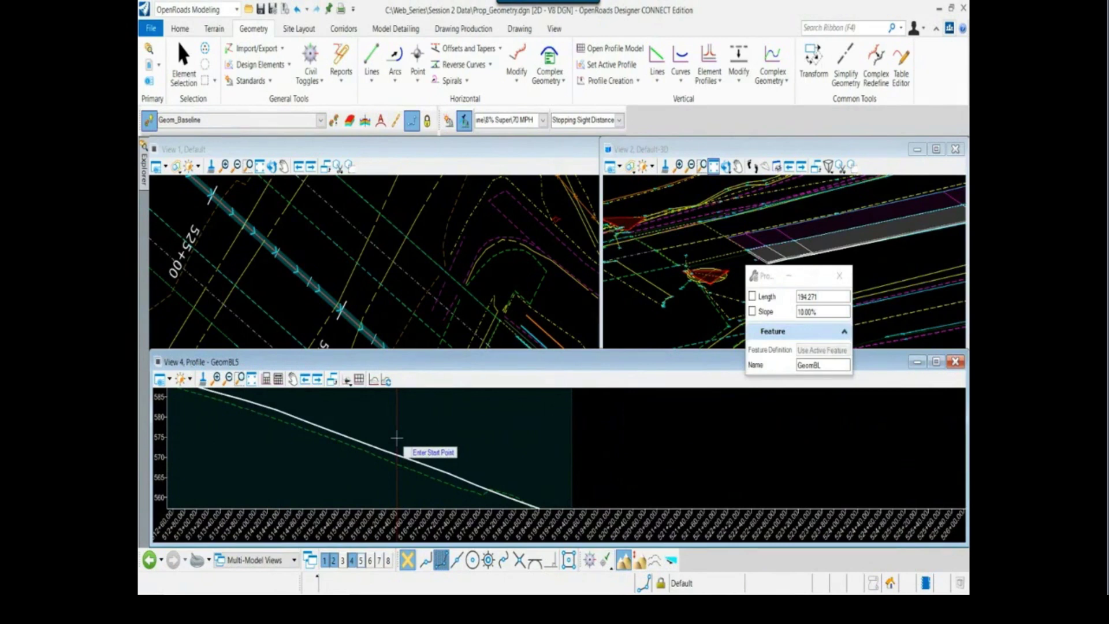
scroll(408, 453, up, 2)
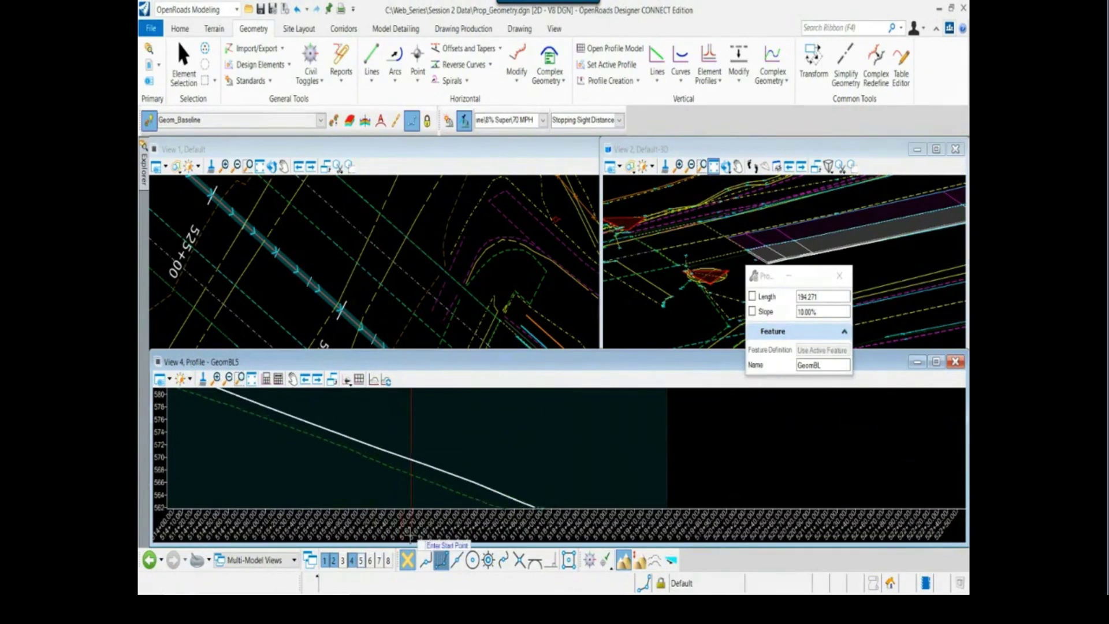
click(429, 563)
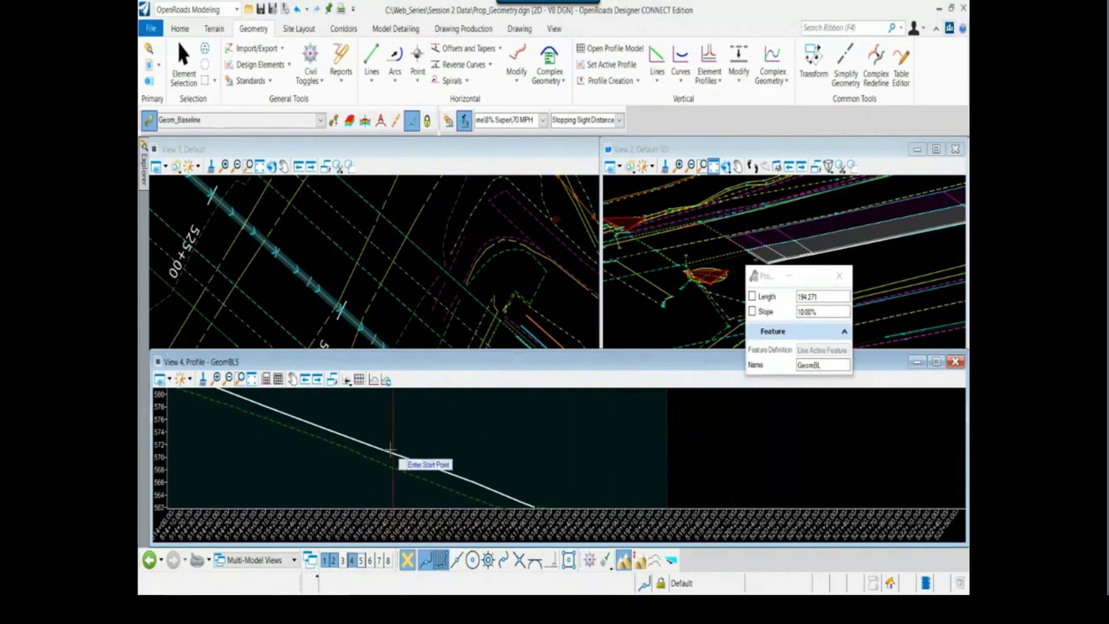
scroll(345, 435, down, 2)
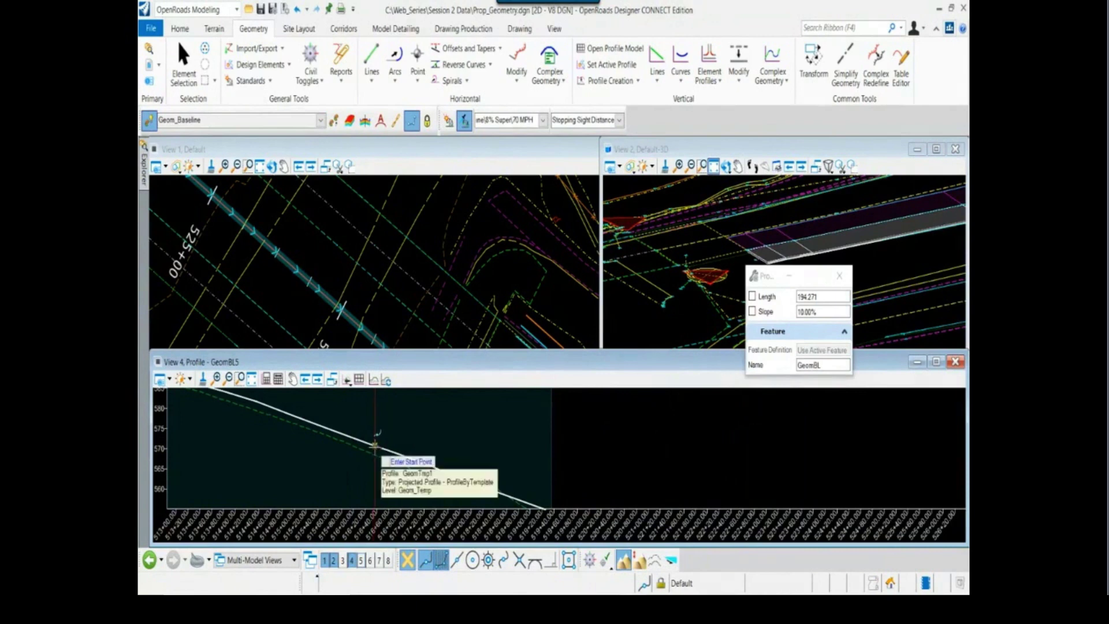
click(375, 445)
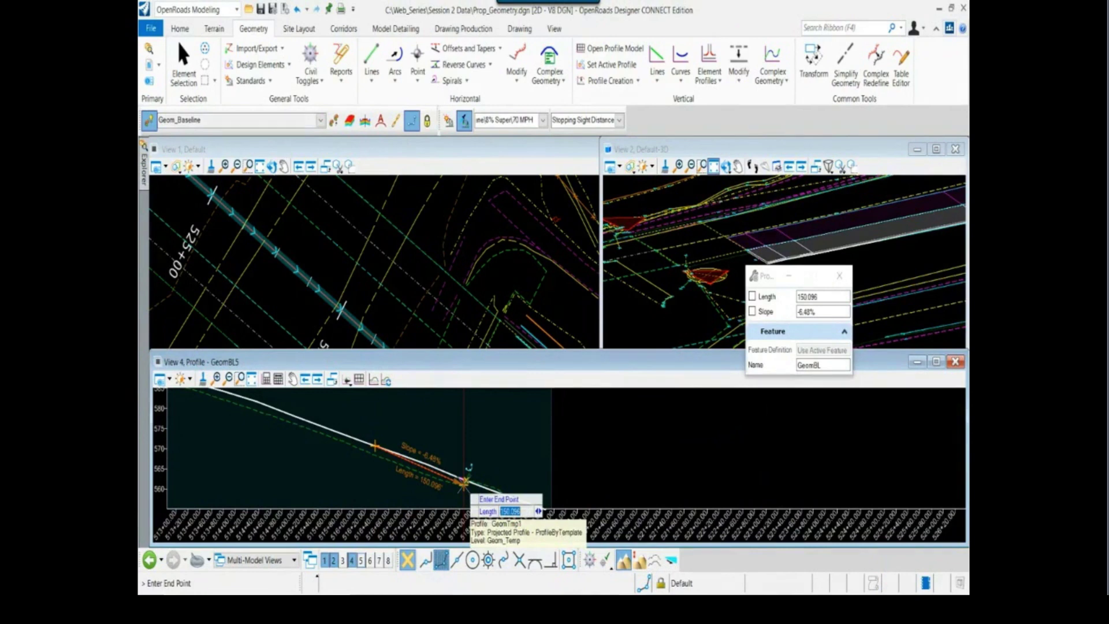
Lock the second tangent's slope to -5.25% and place its end point along the projected profile, about 180 ft from its start.
key(Right)
text(-5.25)
key(Return)
scroll(475, 481, down, 3)
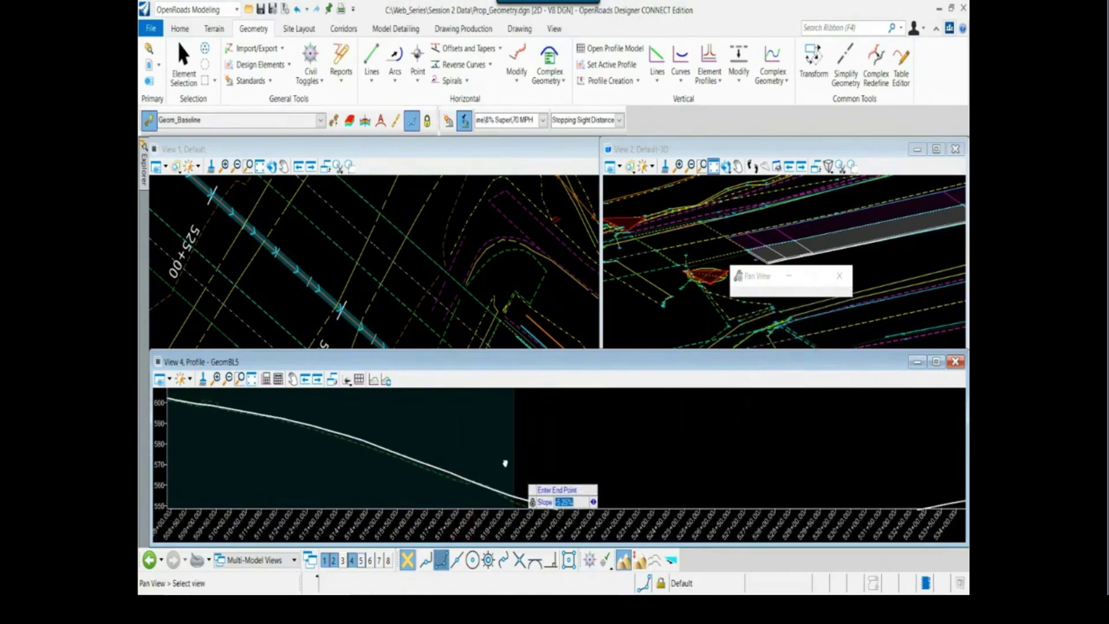
scroll(461, 462, up, 2)
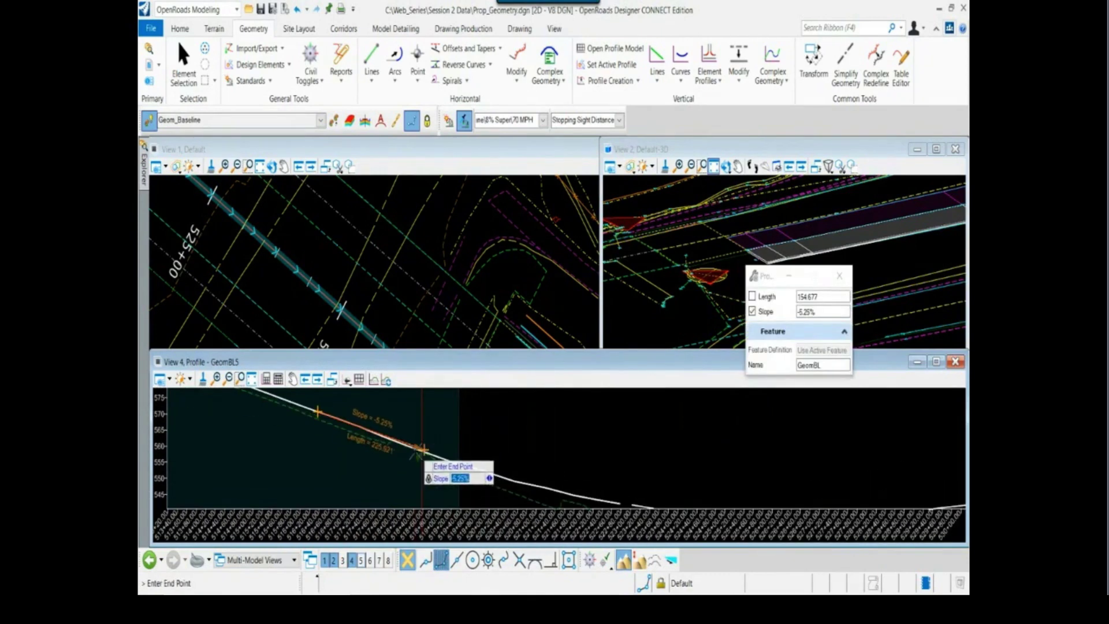
click(397, 440)
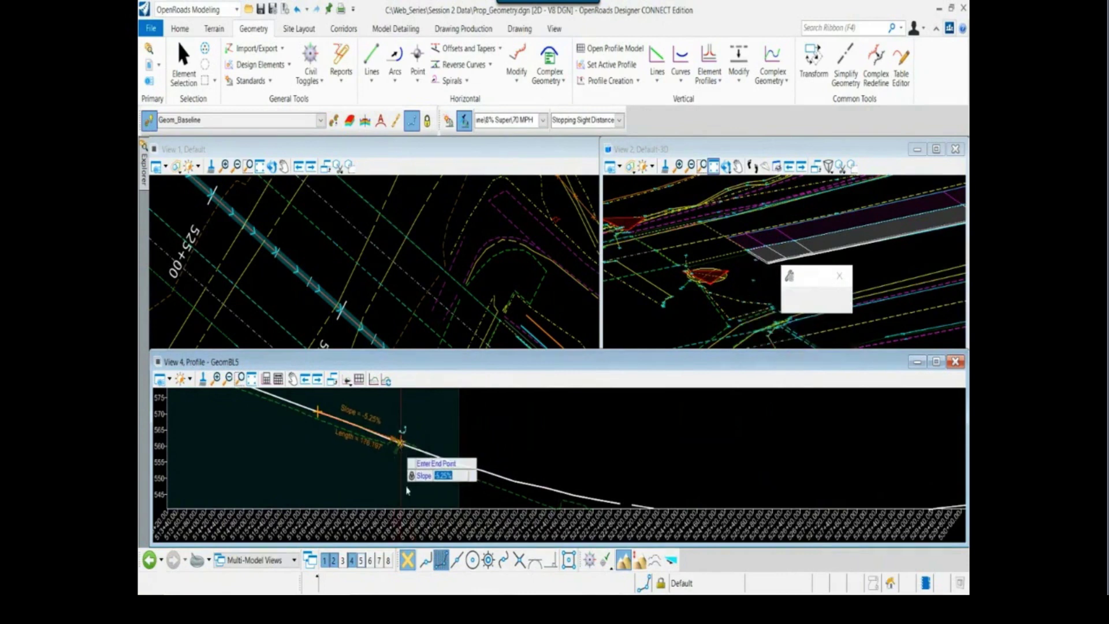
Draw a third profile line on the ascending stretch of the projected profile, with slope locked to 3.00% and a length of about 200 ft.
scroll(389, 482, down, 3)
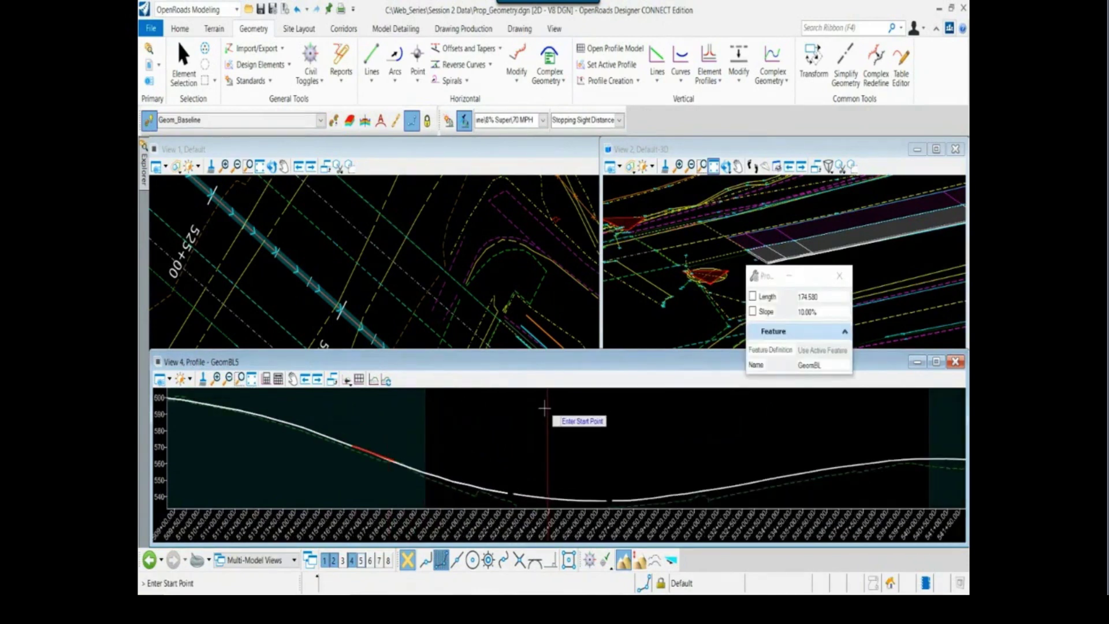
right_click(514, 422)
scroll(622, 461, down, 3)
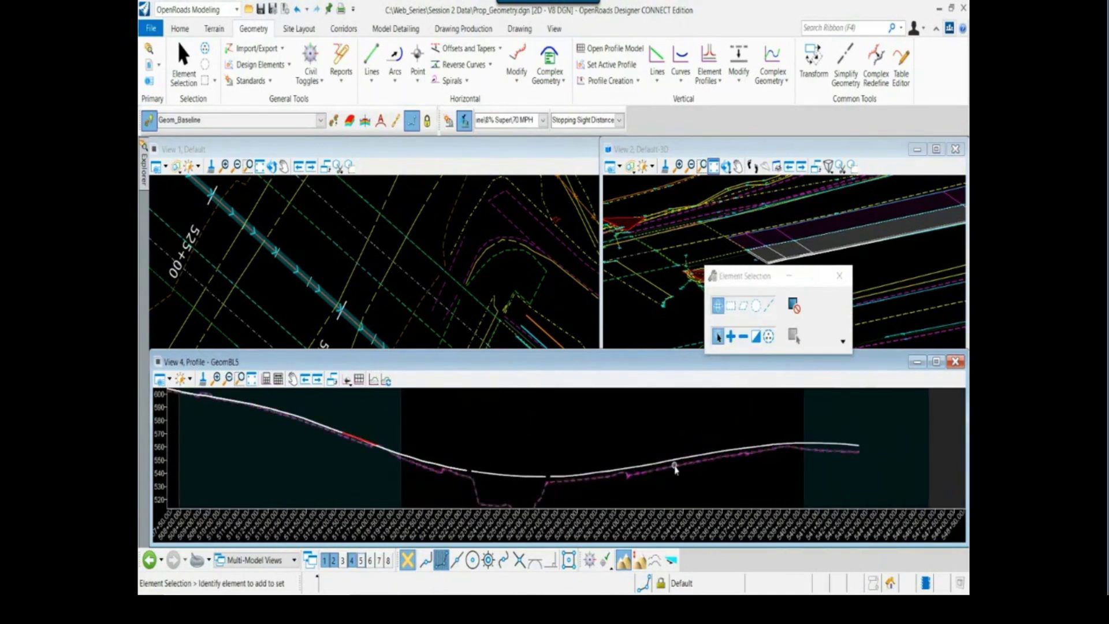
scroll(675, 469, up, 3)
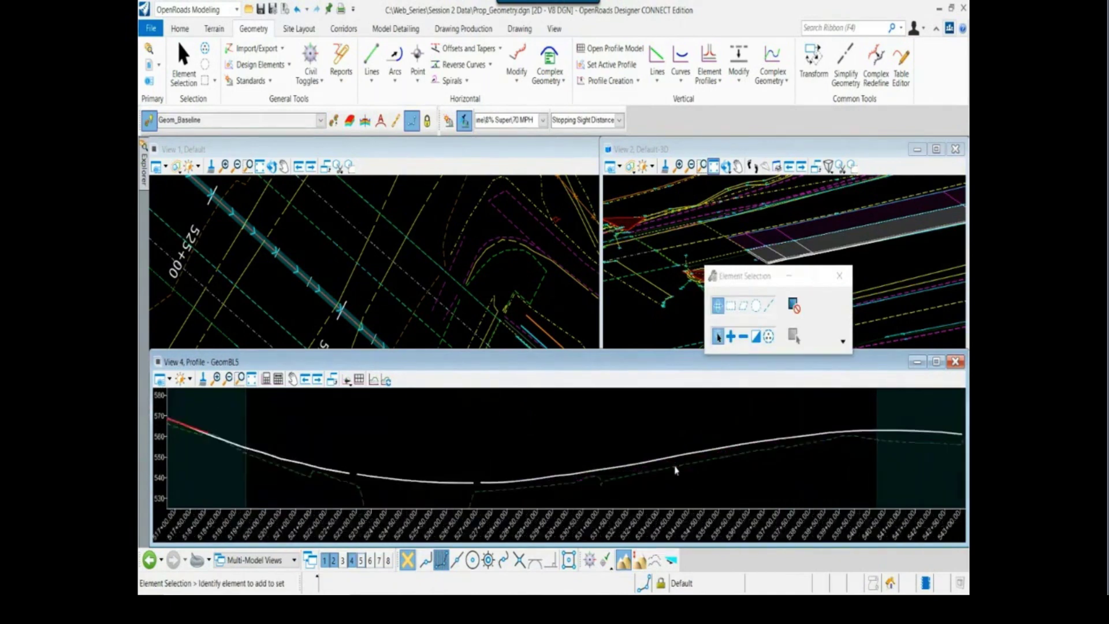
click(658, 61)
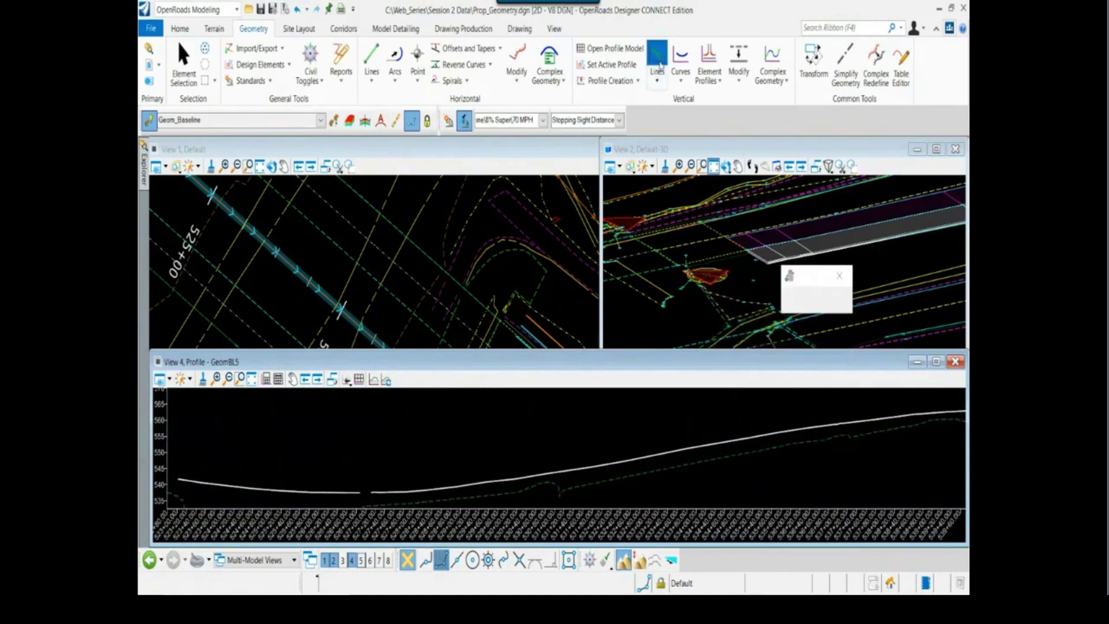
click(657, 454)
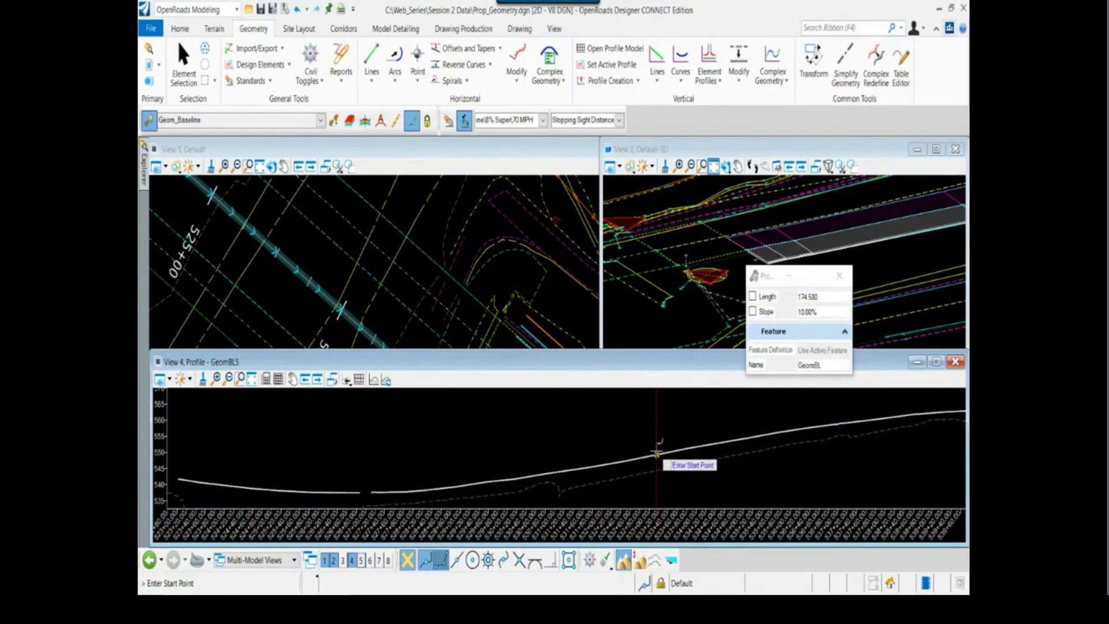
key(Right)
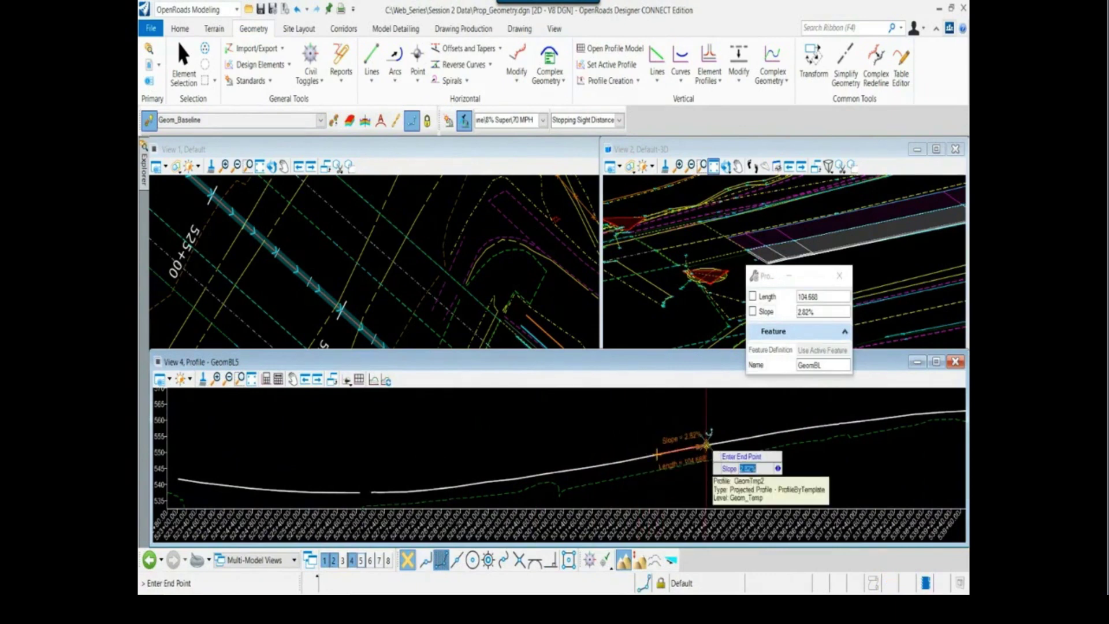
text(3)
key(Return)
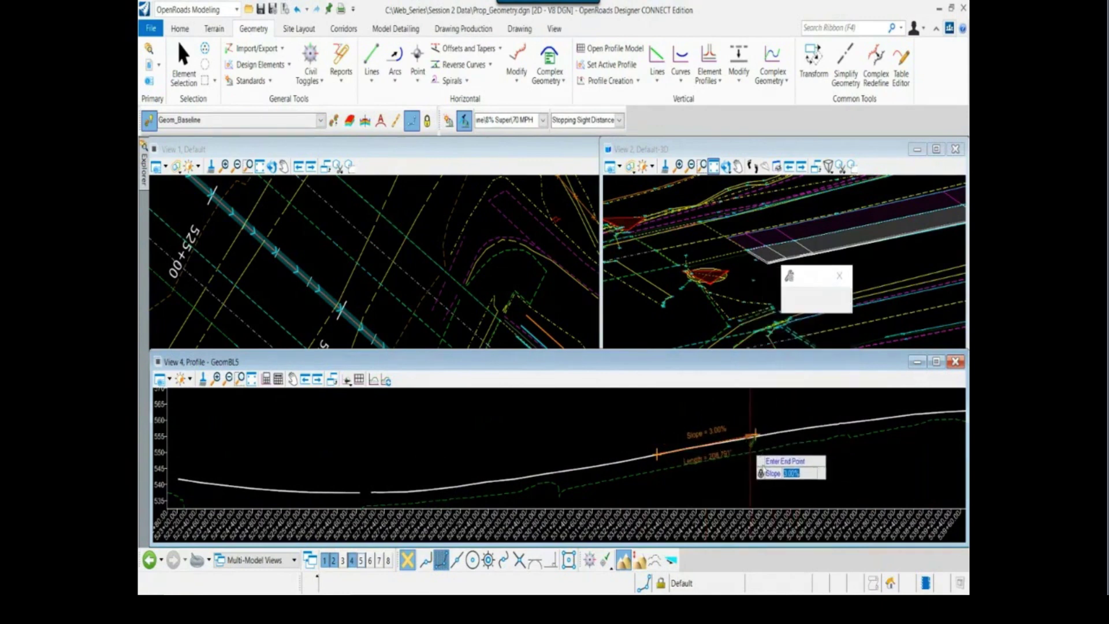
click(751, 438)
Draw a fourth profile line from the end of the projected profile, with slope locked to -1.25% and a length of about 105 ft.
scroll(664, 422, up, 3)
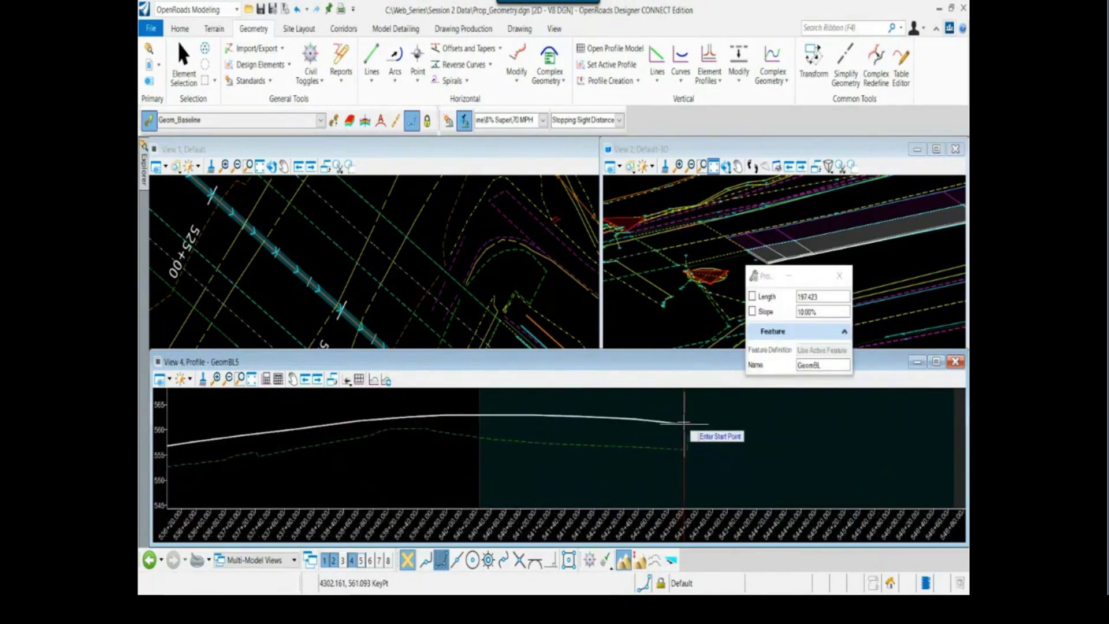
scroll(684, 424, up, 2)
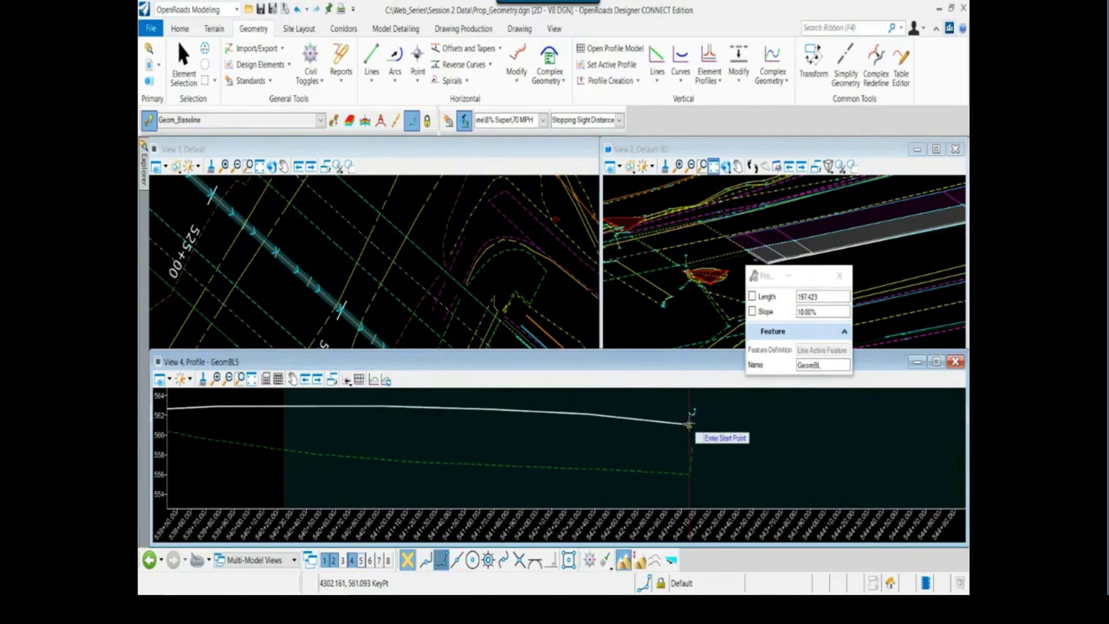
click(689, 424)
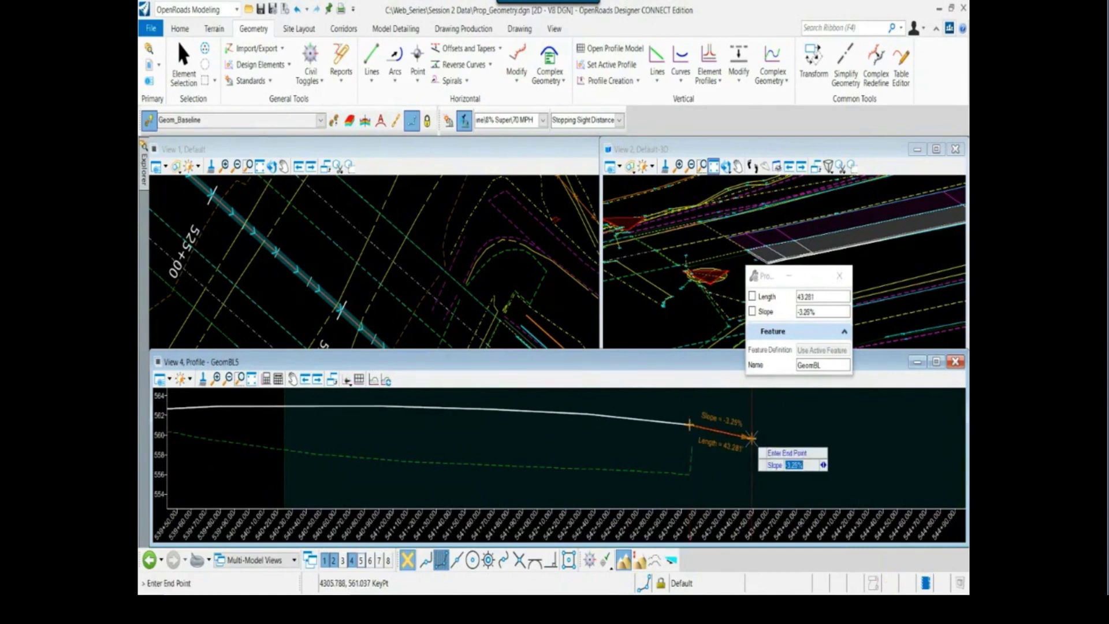
text(-1.25)
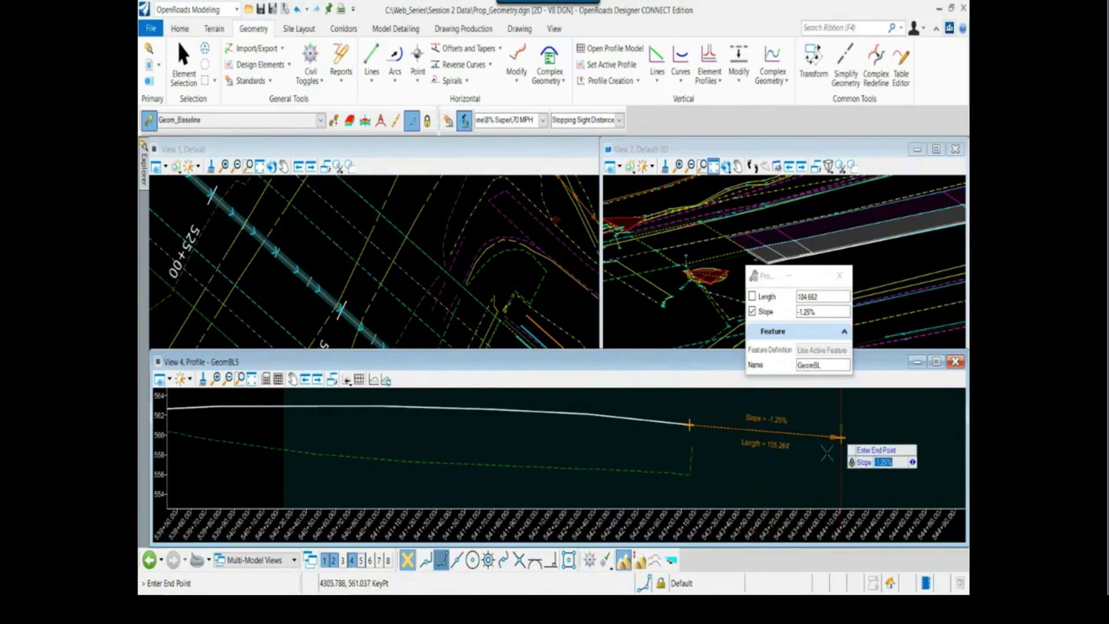
click(840, 438)
right_click(772, 472)
Place a crest Parabola Between Elements joining the first and second tangents, with vertical curve parameter 247 and Trim/Extend set to Both.
scroll(663, 466, down, 2)
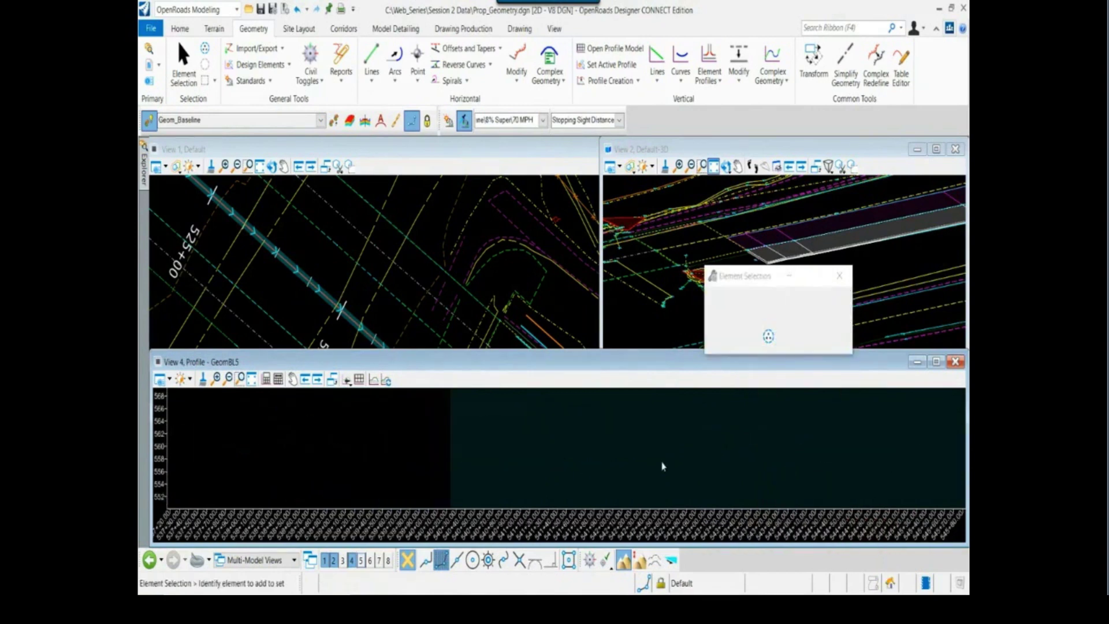
middle_drag(490, 474, 524, 440)
middle_drag(353, 456, 487, 453)
scroll(353, 450, down, 1)
middle_drag(350, 451, 540, 475)
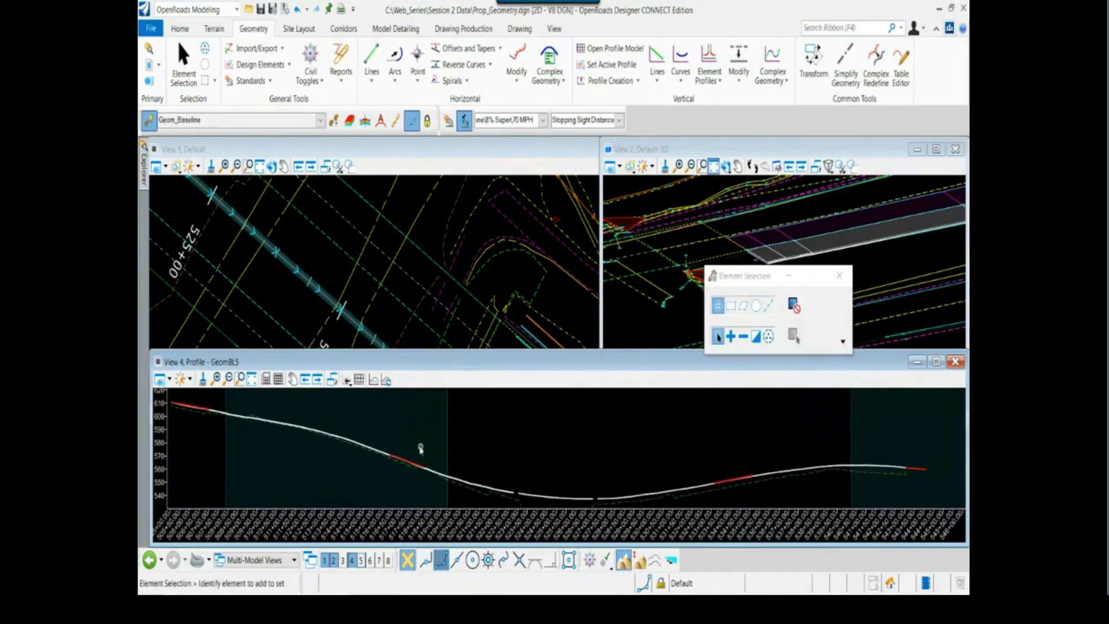
click(686, 84)
mouse_move(713, 143)
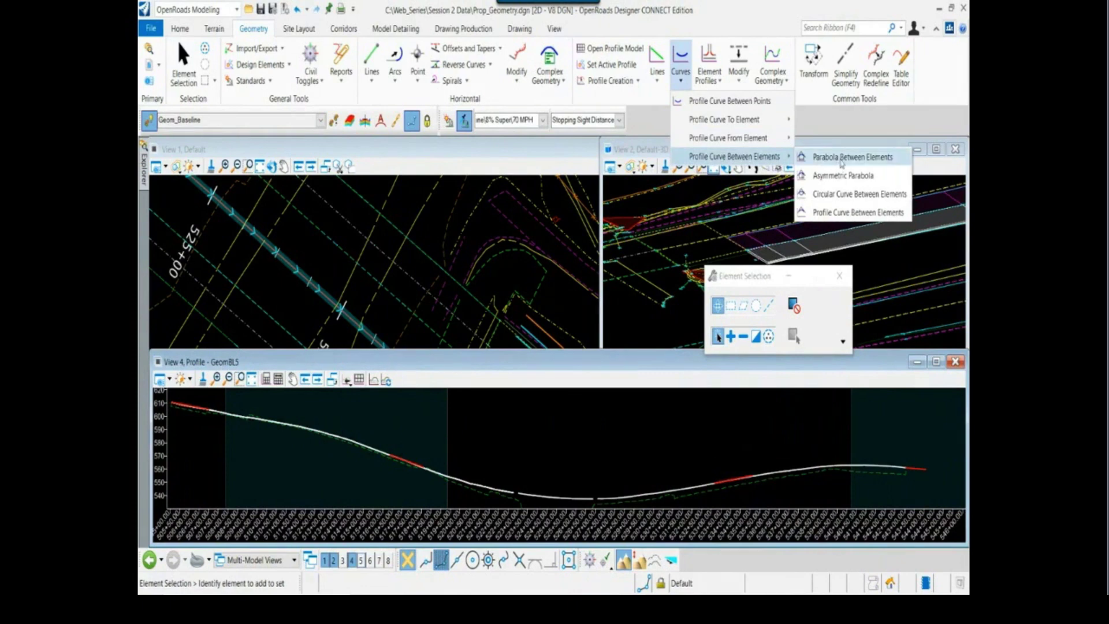
click(861, 162)
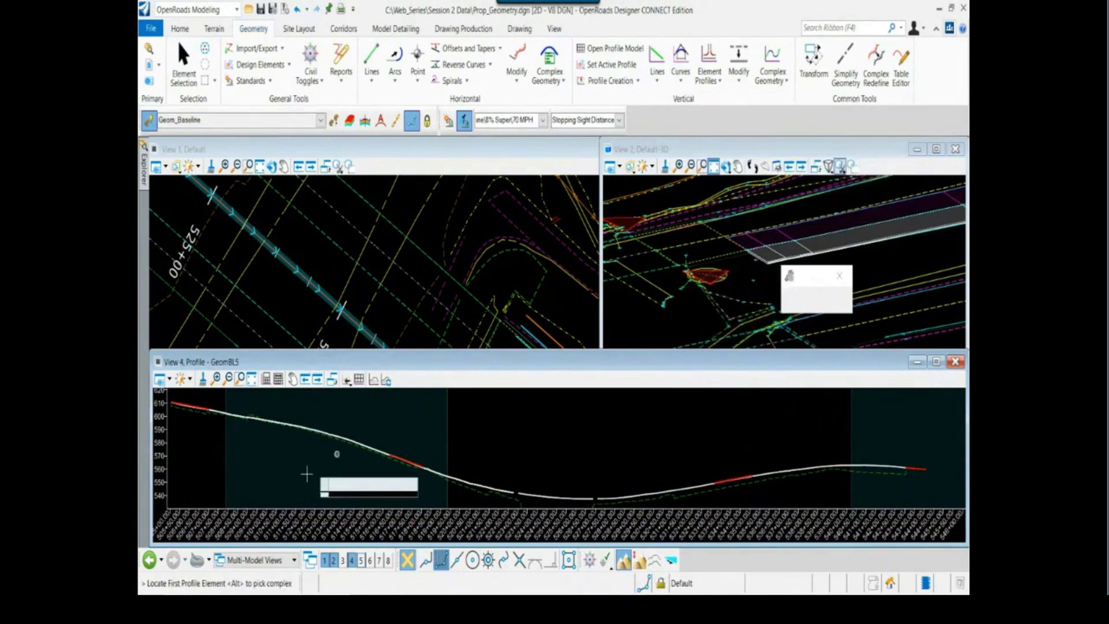
click(195, 403)
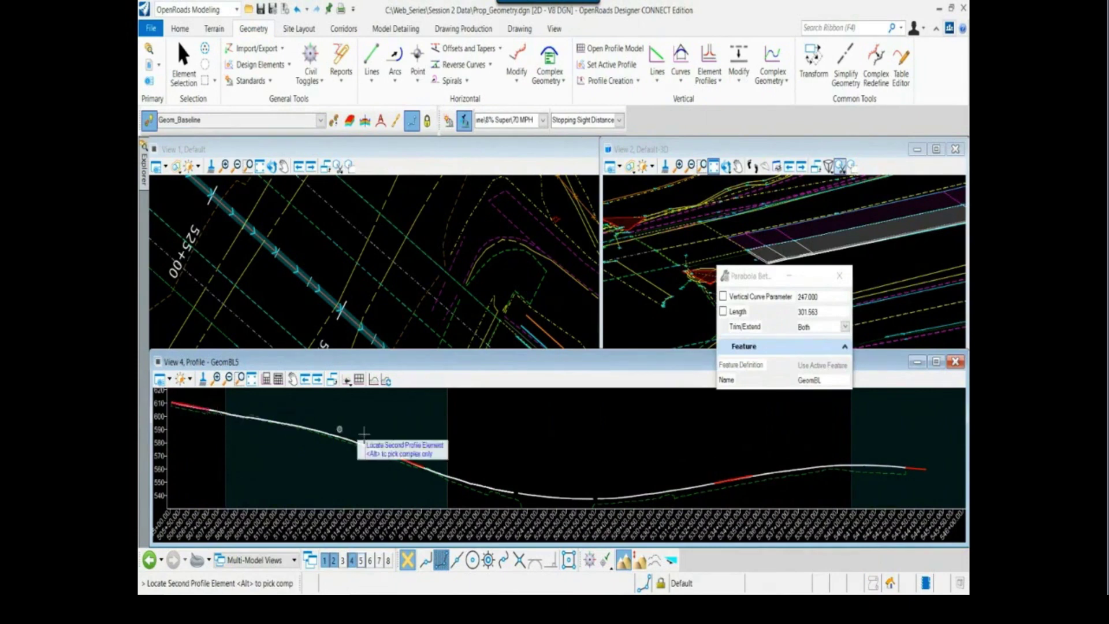
click(396, 457)
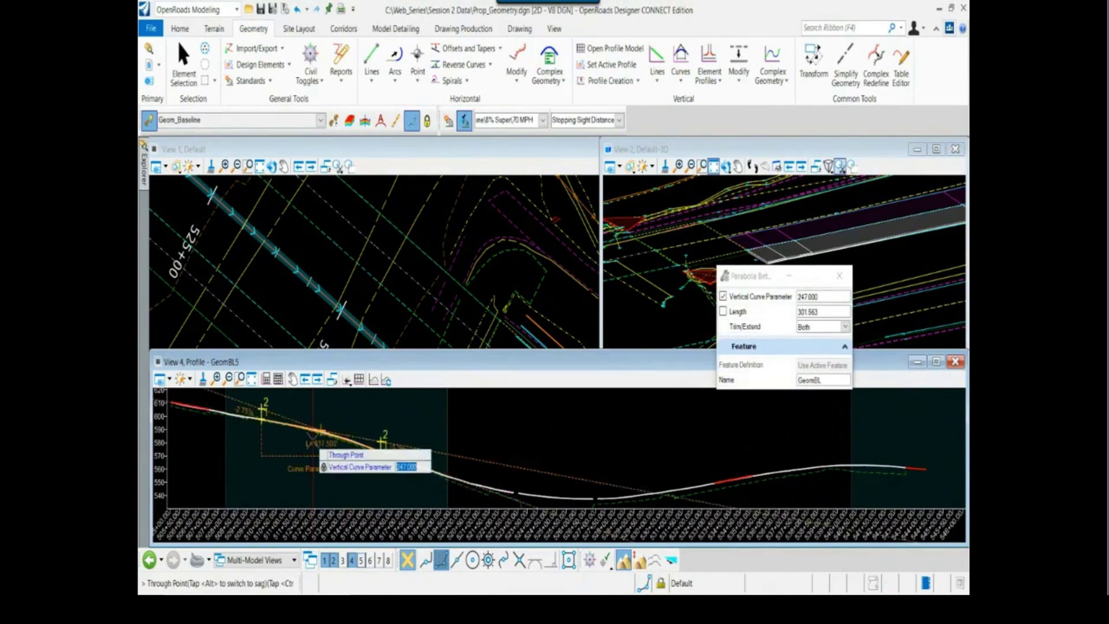
scroll(312, 440, up, 3)
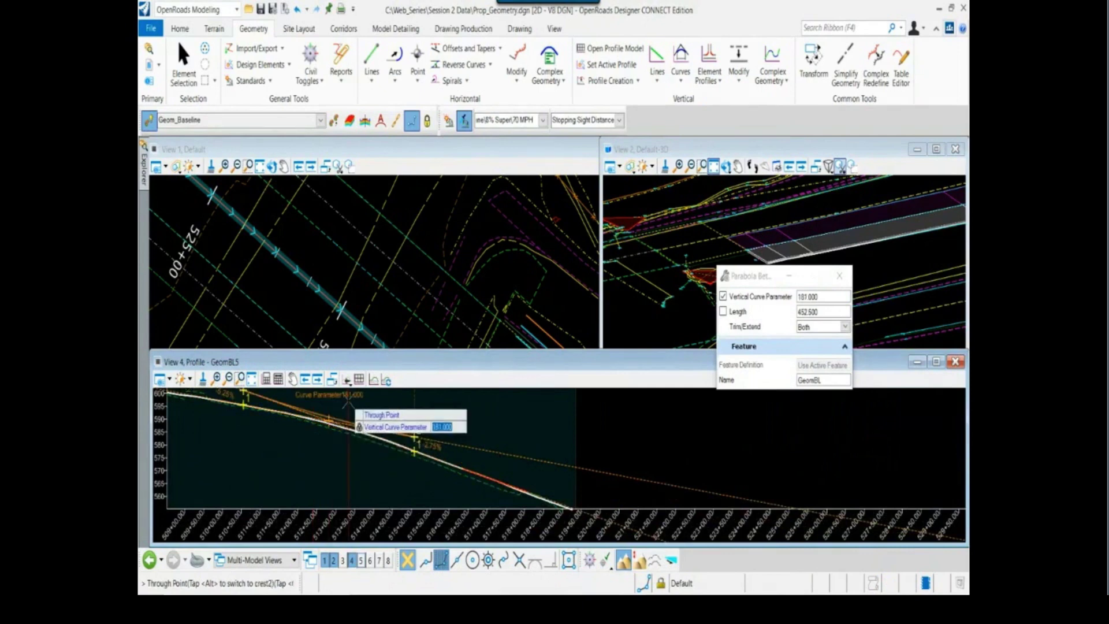
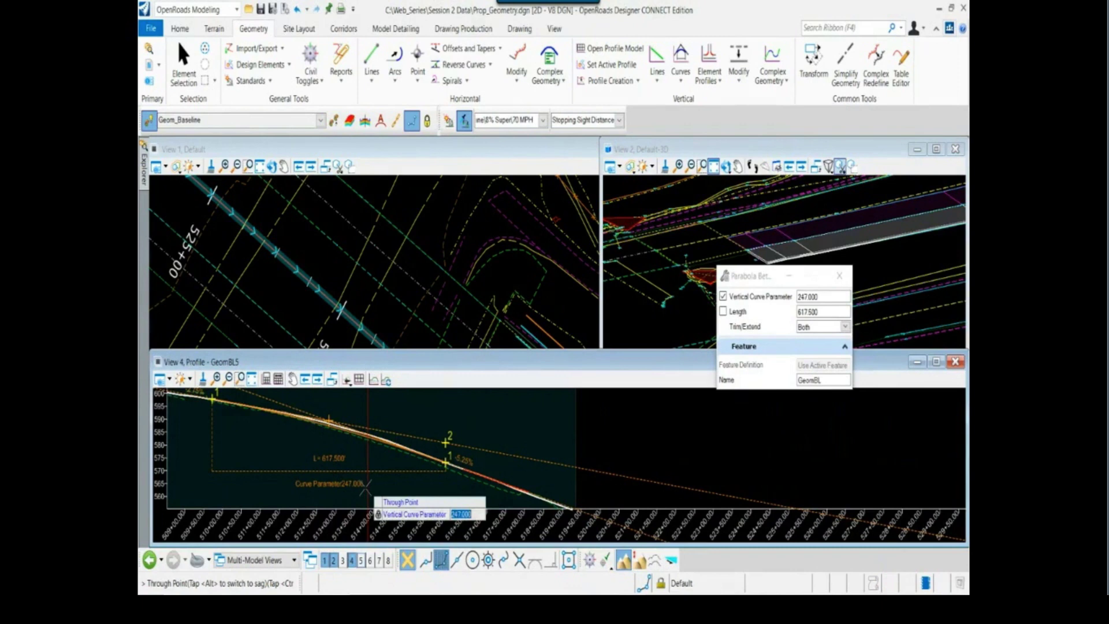
click(365, 489)
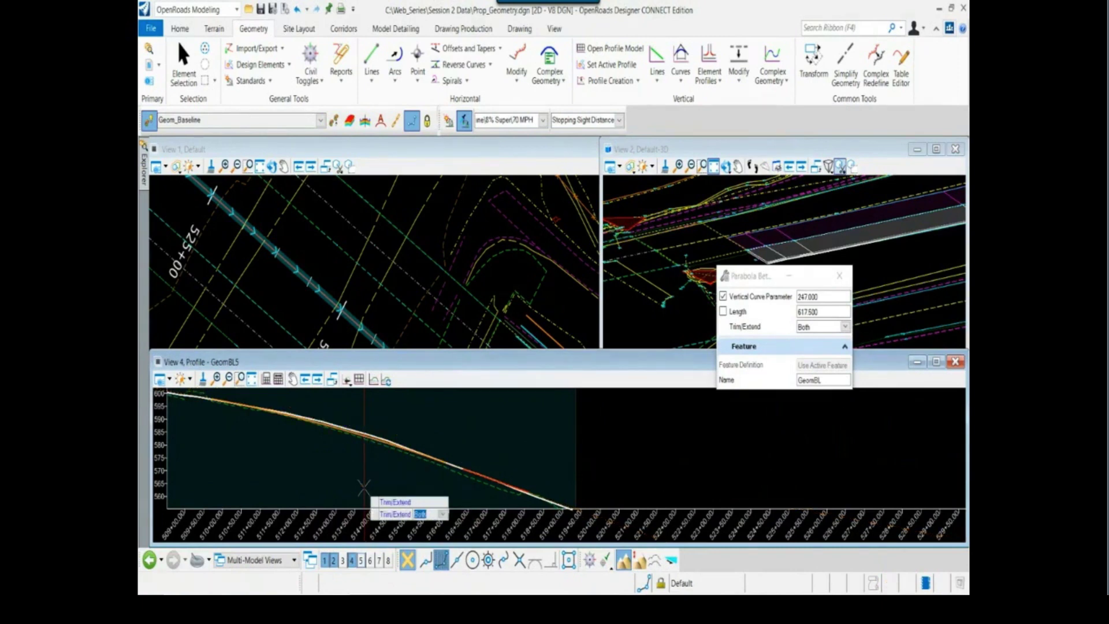
click(356, 479)
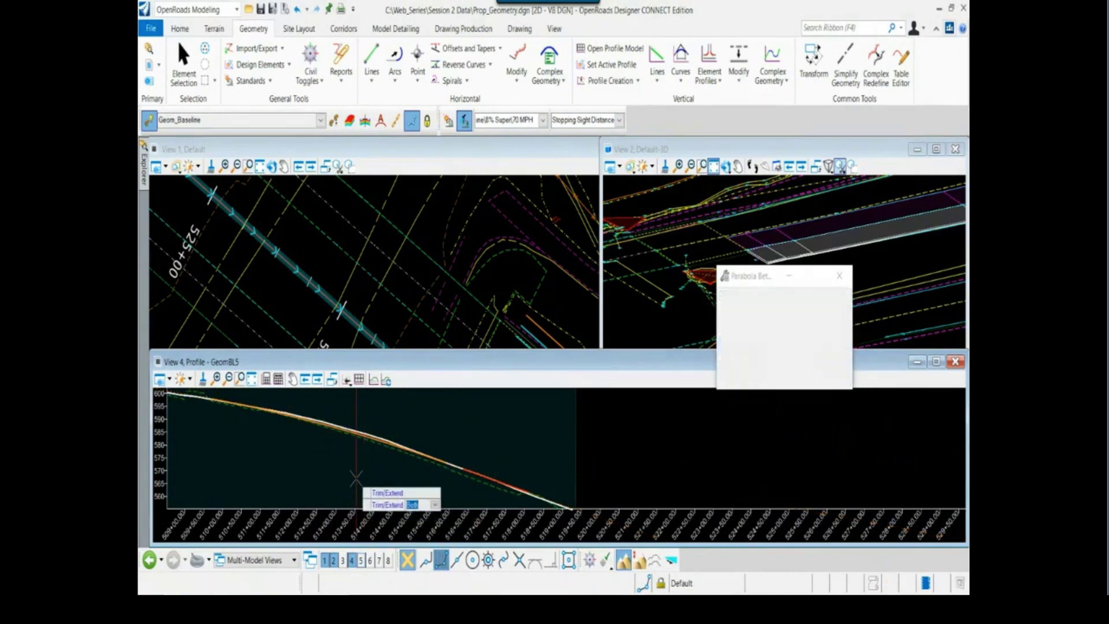
Join the second and third tangents with a sag parabola, using vertical curve parameter 181 and trimming both tangents.
scroll(356, 478, down, 2)
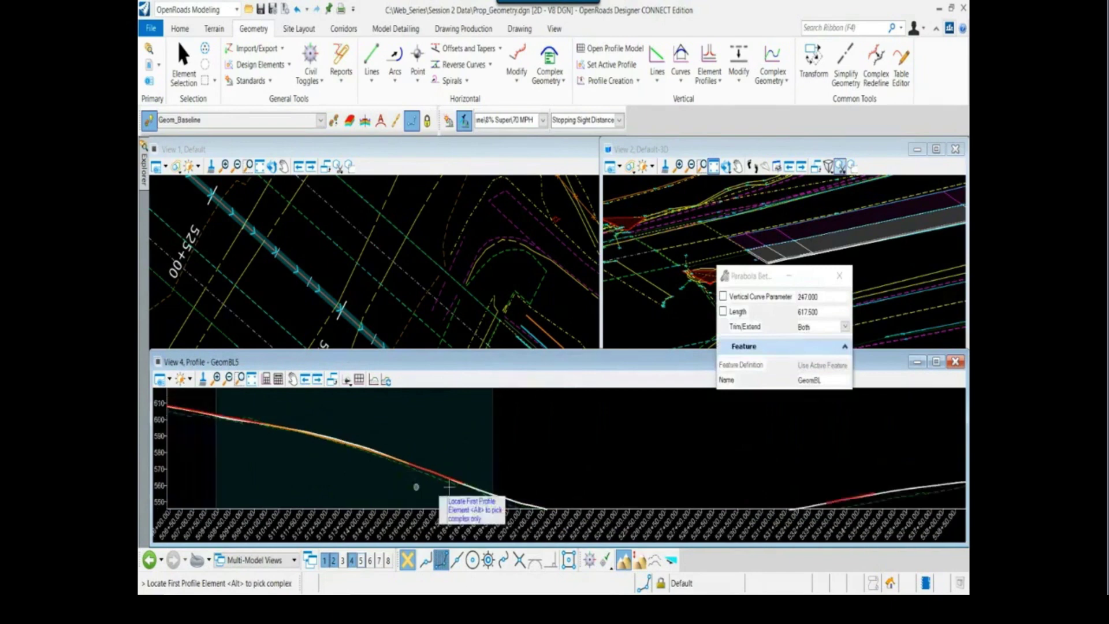
middle_drag(522, 450, 384, 404)
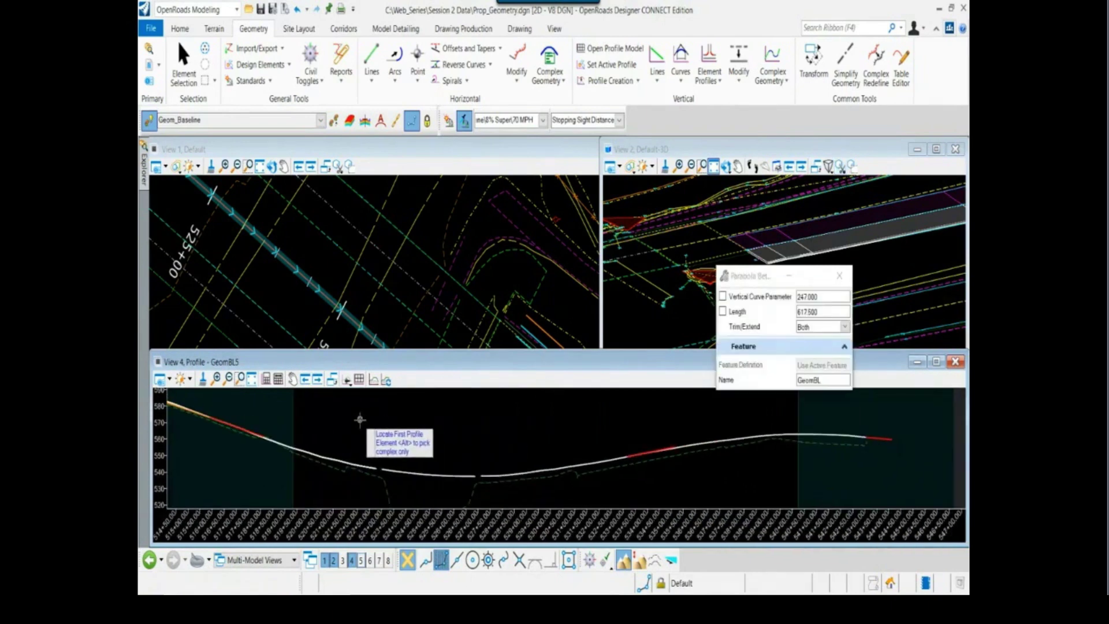
click(237, 422)
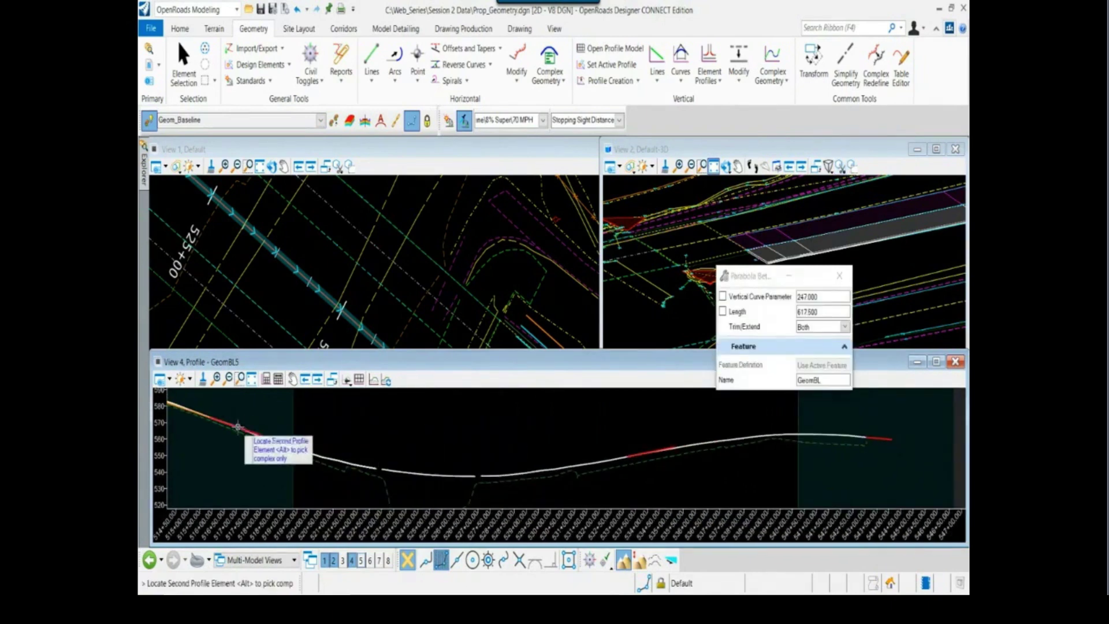
click(636, 452)
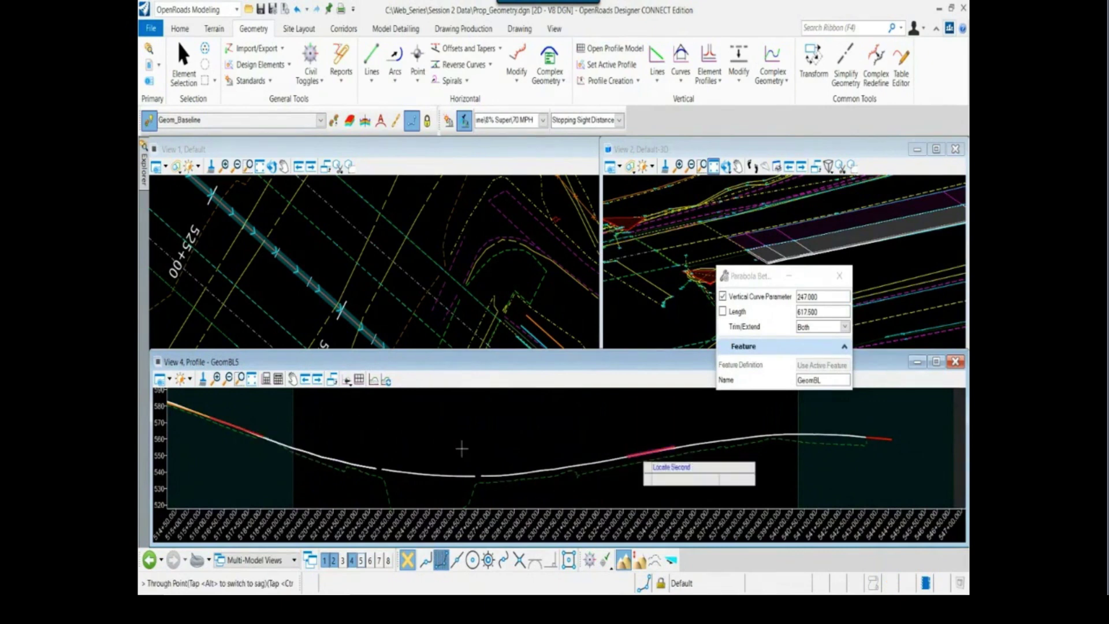
key(alt)
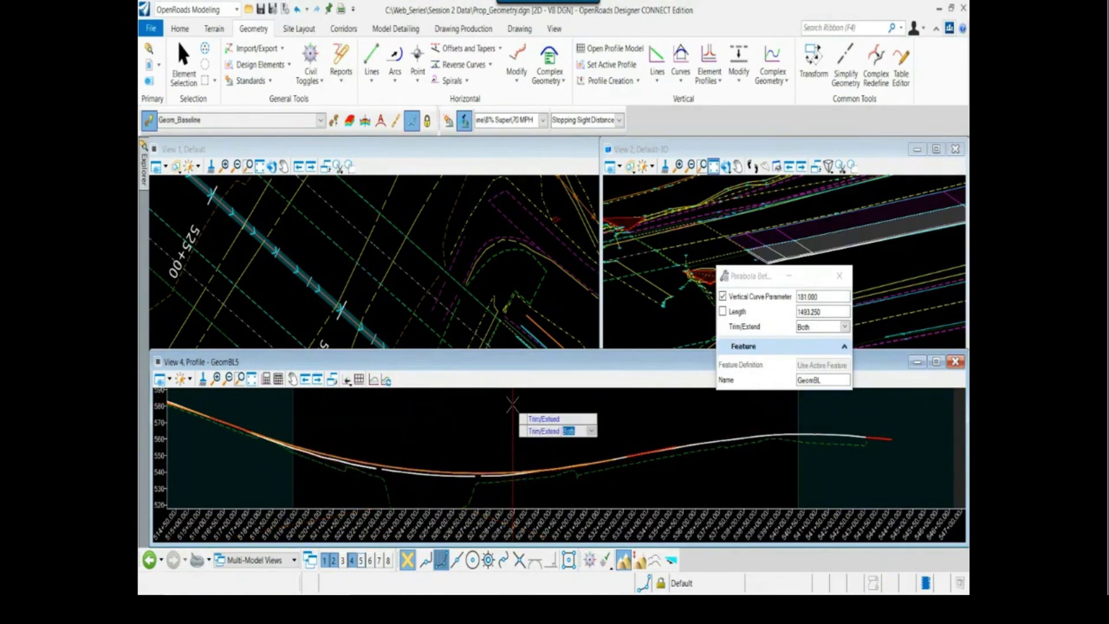
click(512, 403)
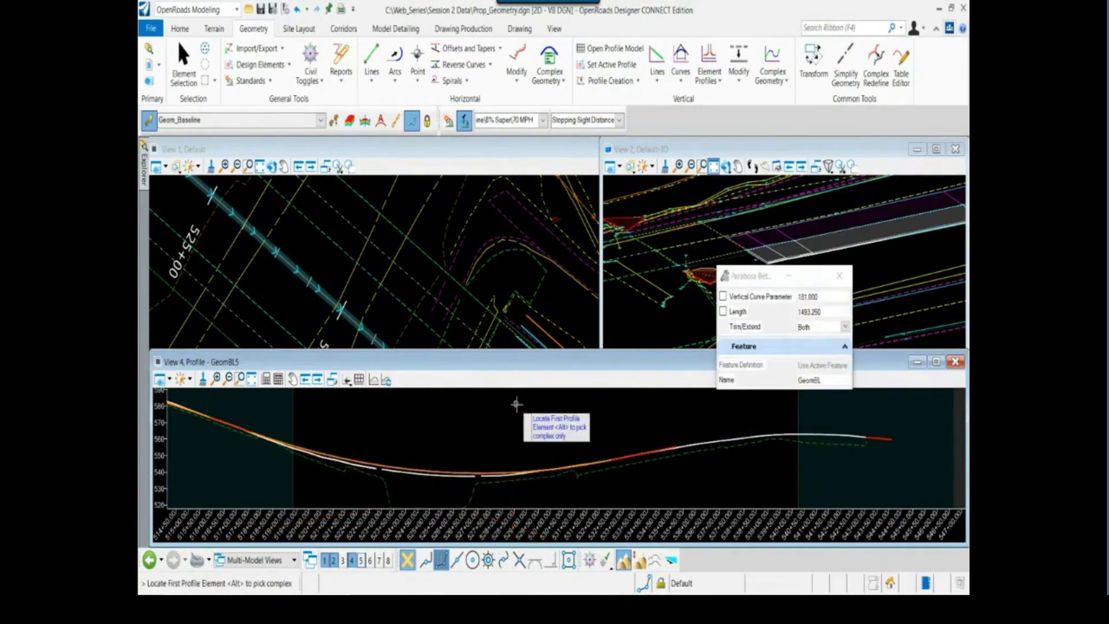
Join the third and fourth tangents with a crest parabola, using vertical curve parameter 247 and trimming both tangents.
click(638, 451)
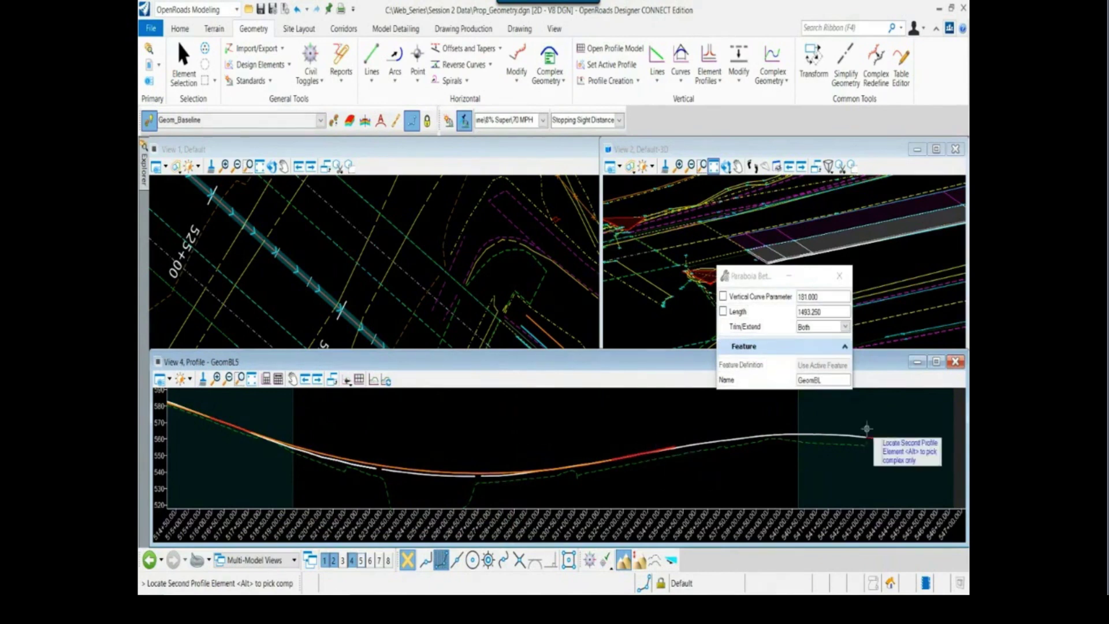
click(877, 438)
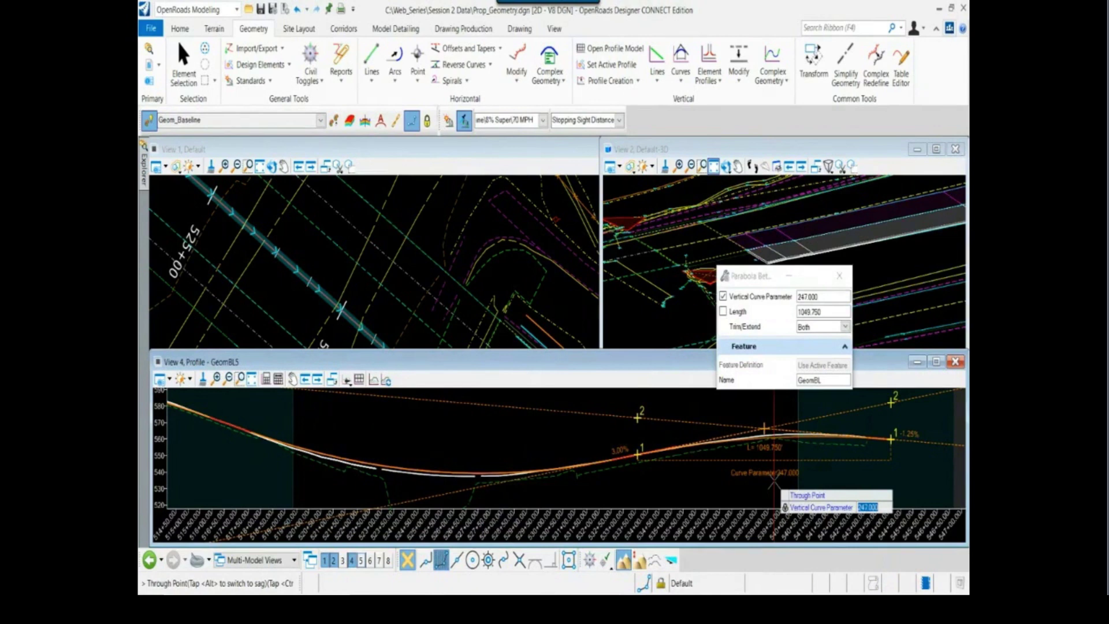
click(698, 487)
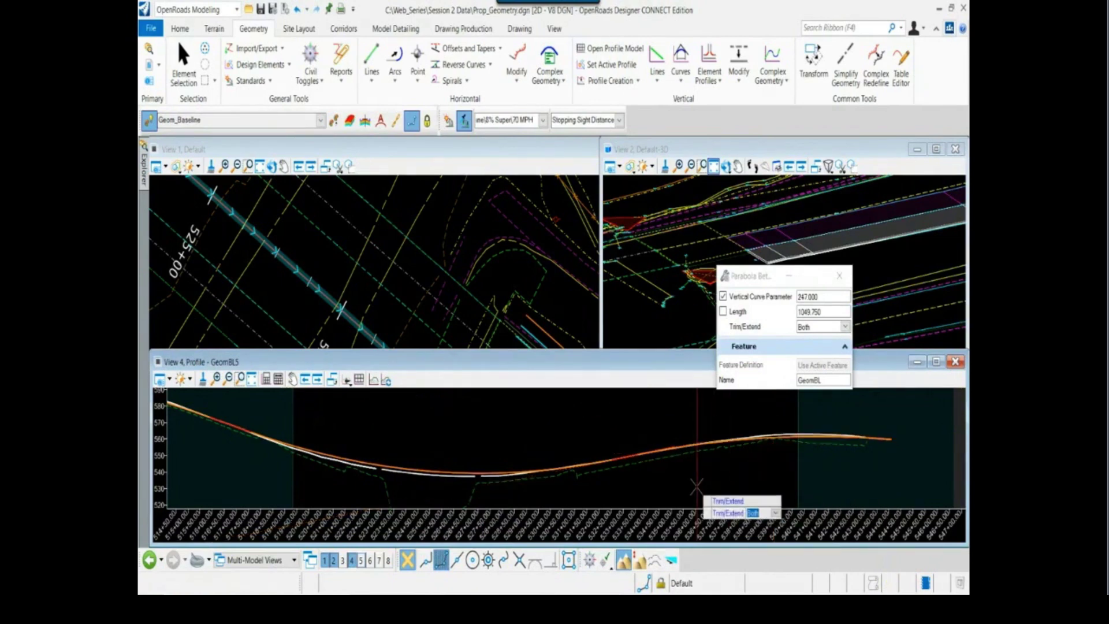
click(698, 487)
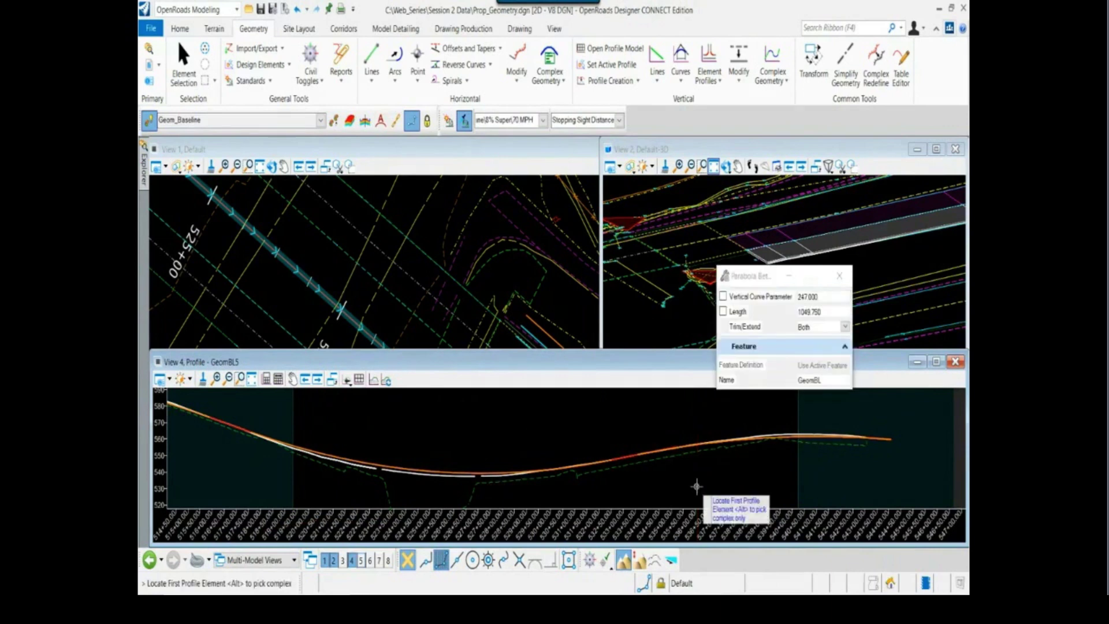
right_click(698, 487)
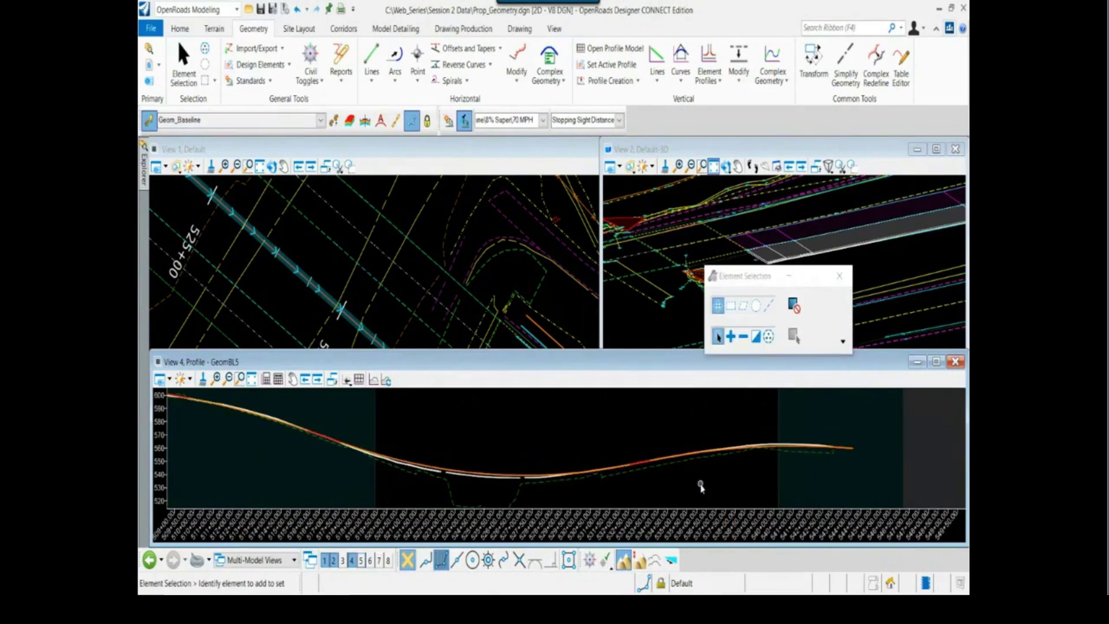
Examine the end of the baseline profile where the last tangent leaves the projected profile, and the profile's overall shape.
scroll(855, 454, up, 3)
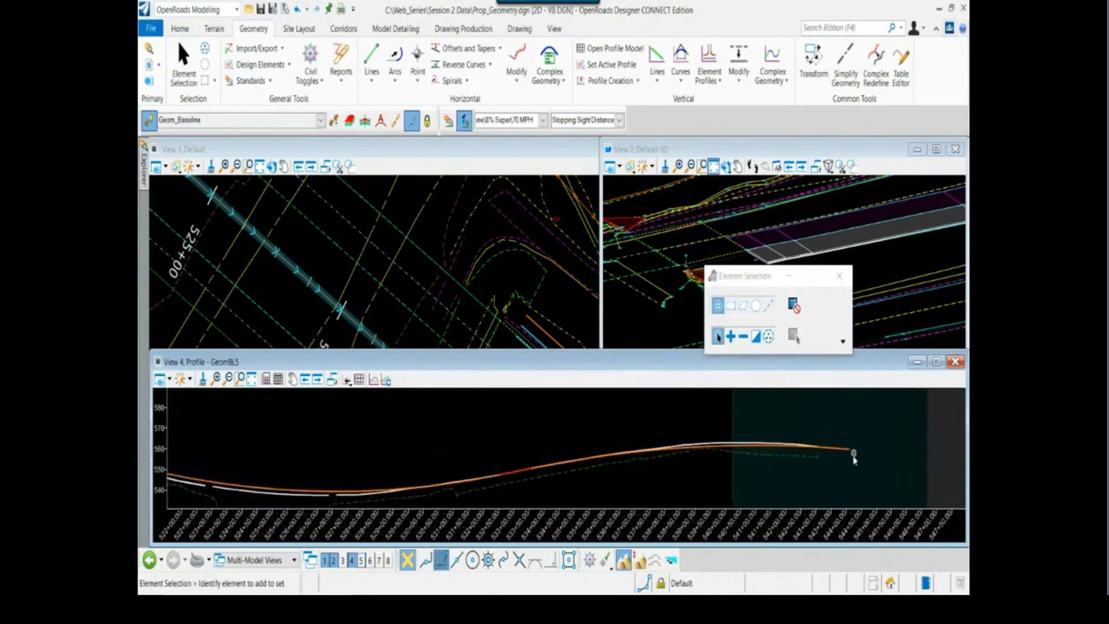
scroll(857, 462, up, 2)
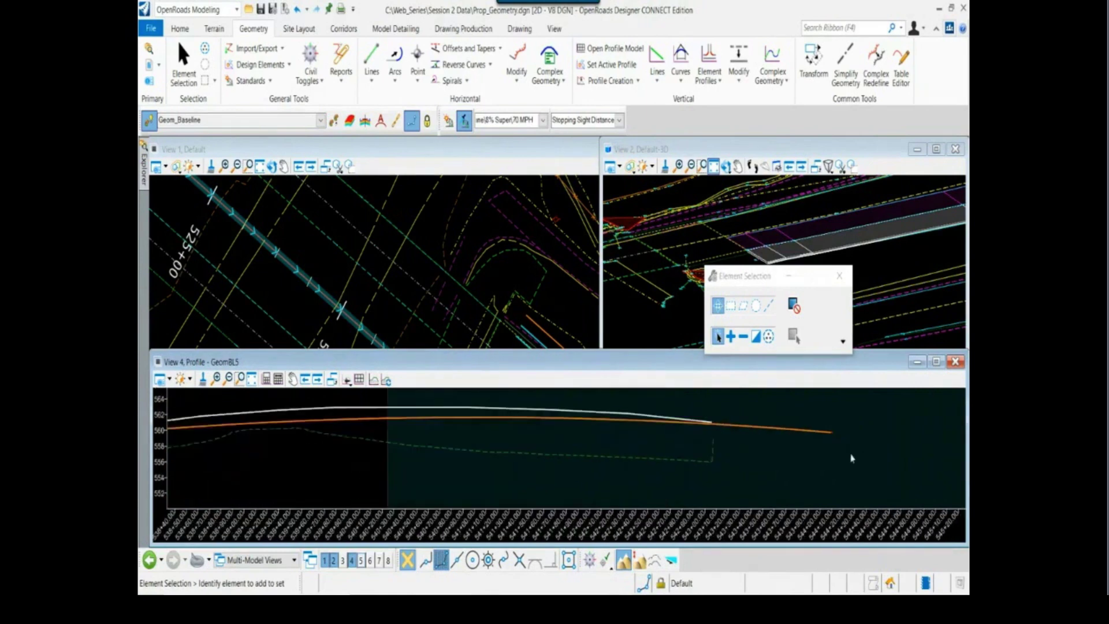
click(827, 426)
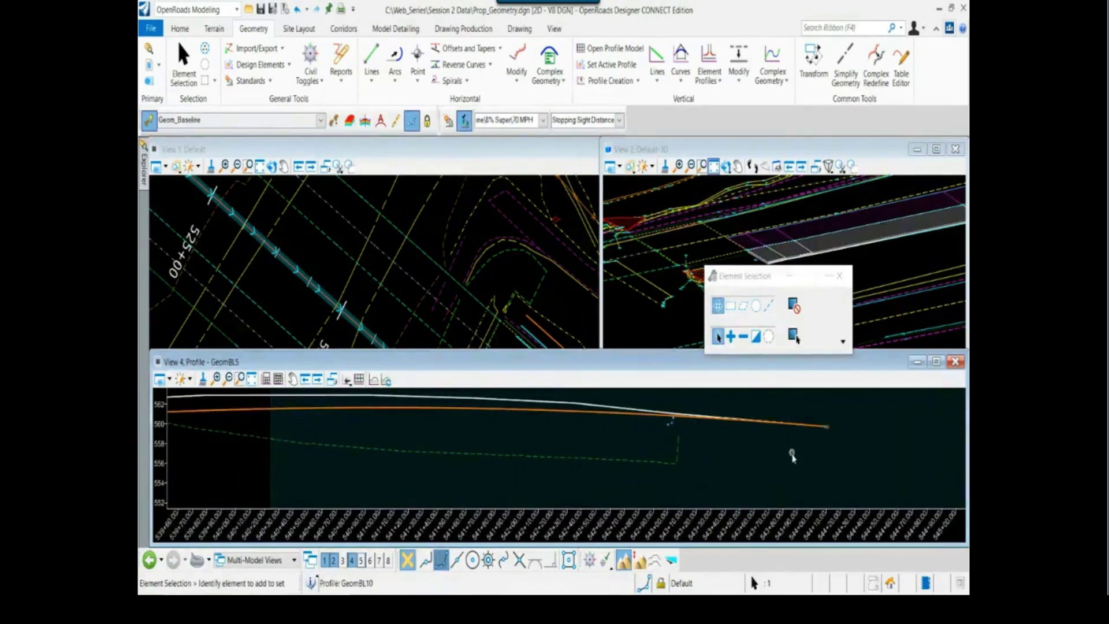
scroll(781, 466, down, 2)
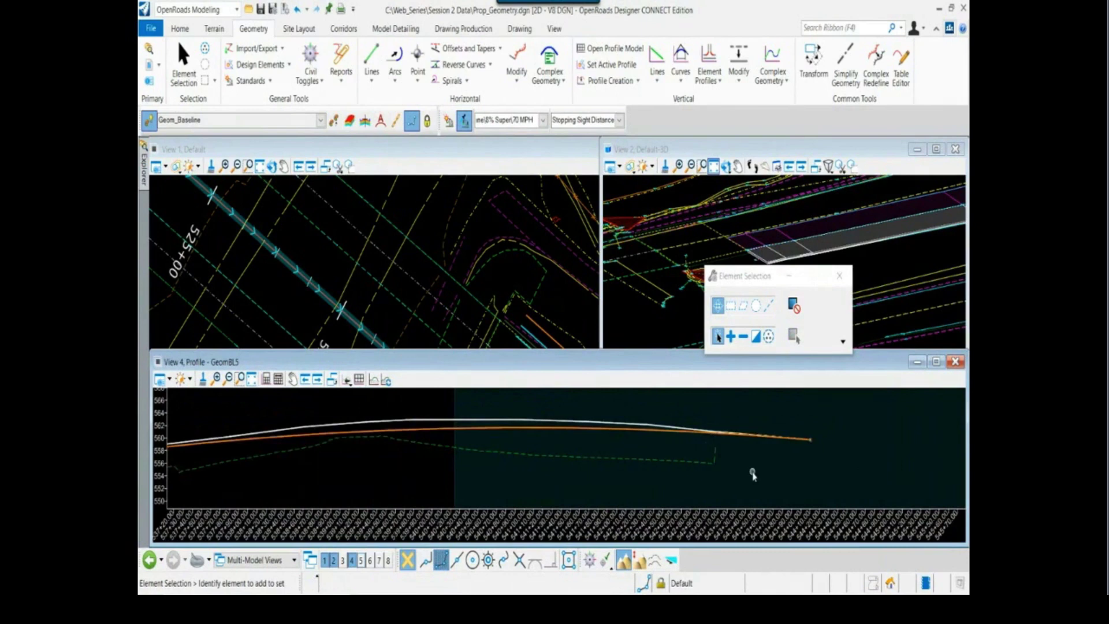
scroll(753, 475, down, 3)
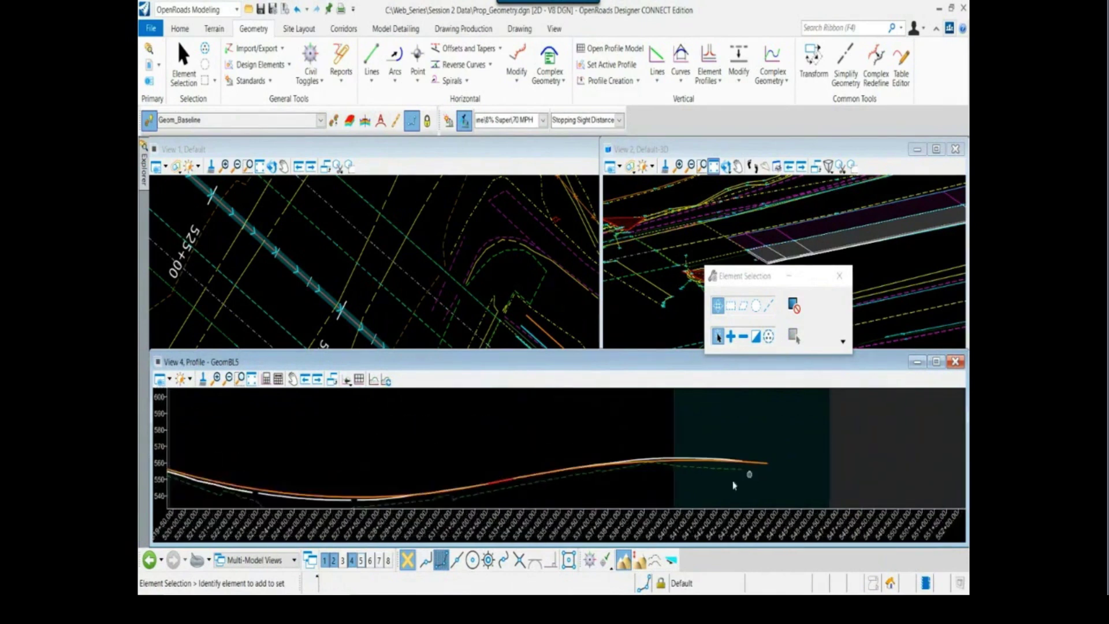
scroll(587, 491, down, 1)
middle_drag(587, 491, 639, 442)
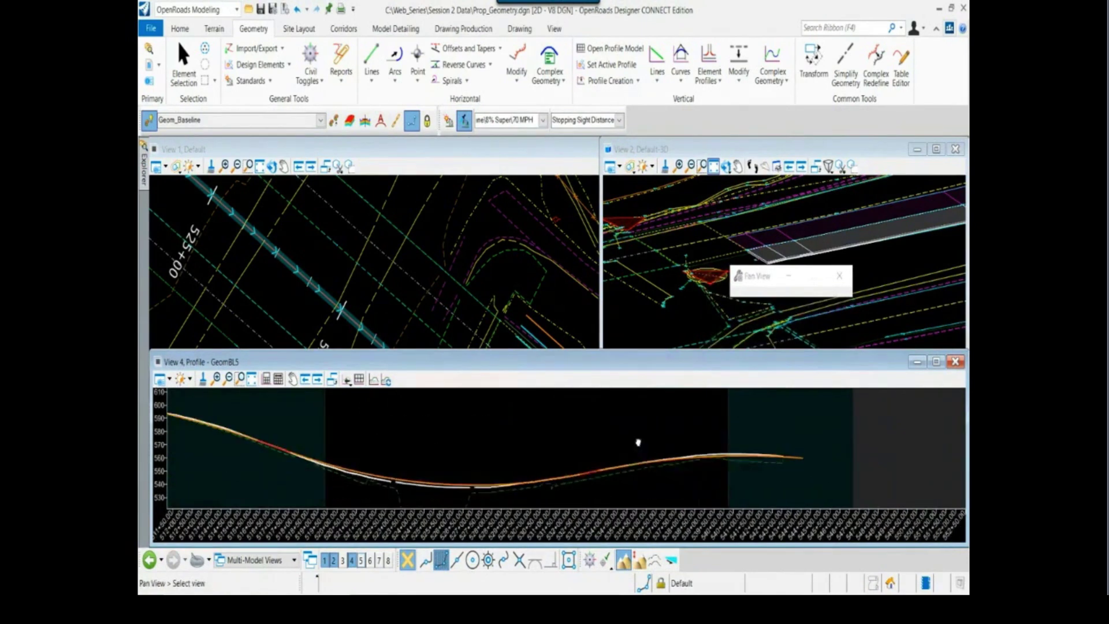
scroll(639, 442, down, 1)
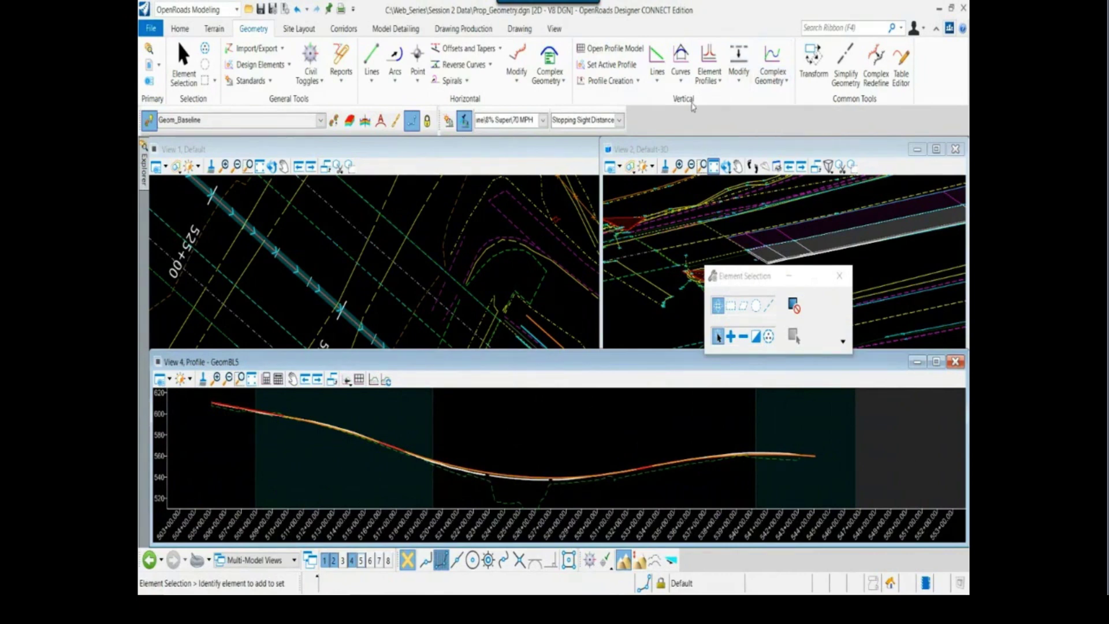
Combine the connected tangents and parabolas into one complex profile named Hwy 72 PGL, using the Automatic method.
click(776, 58)
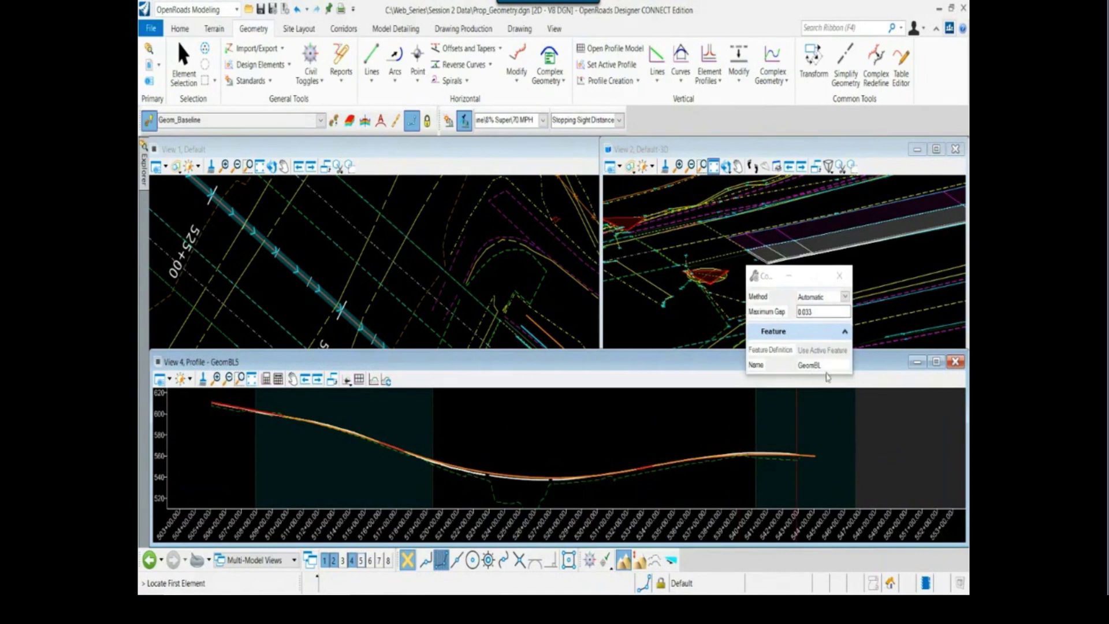
click(785, 362)
text(Hu)
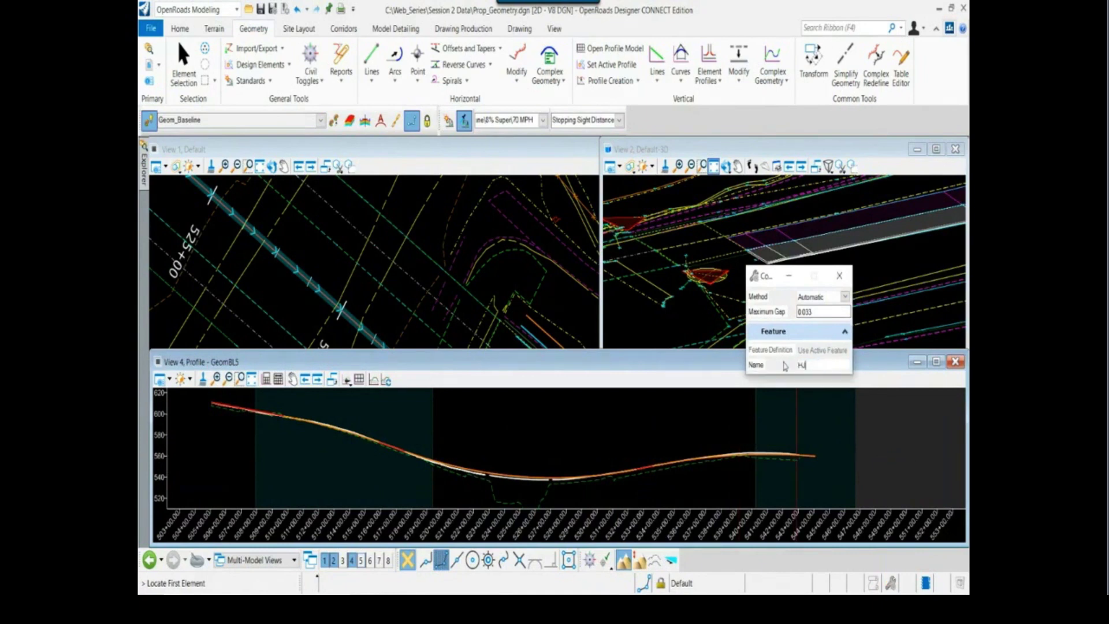
text(wy)
key(BackSpace)
key(BackSpace)
key(BackSpace)
text(wy 72 PGL)
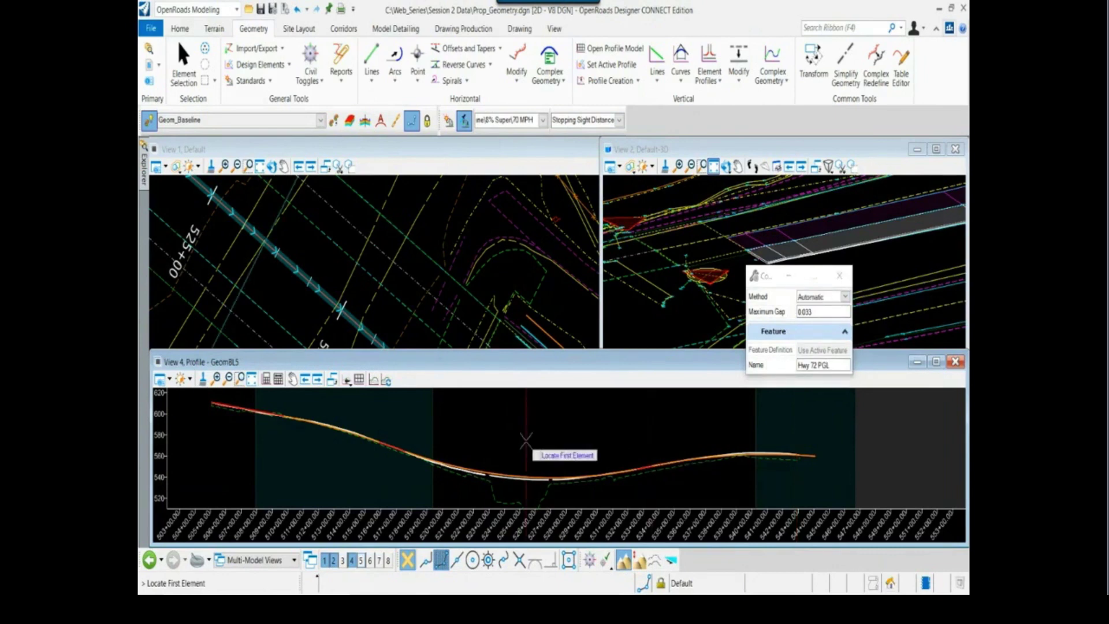
scroll(563, 449, down, 1)
scroll(292, 419, up, 2)
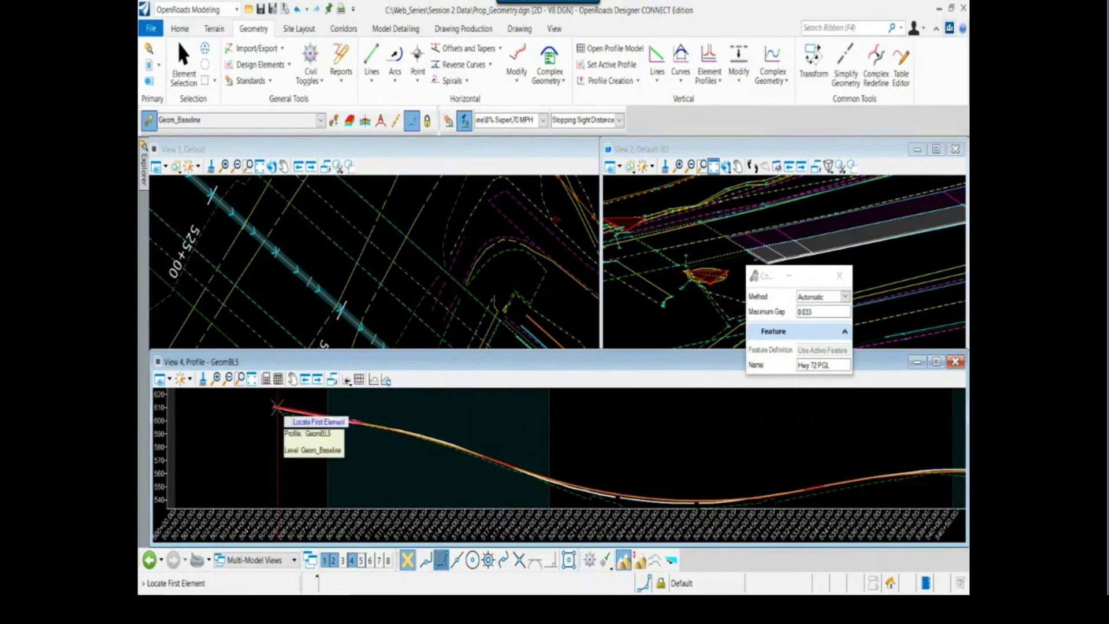
click(278, 407)
scroll(305, 455, down, 1)
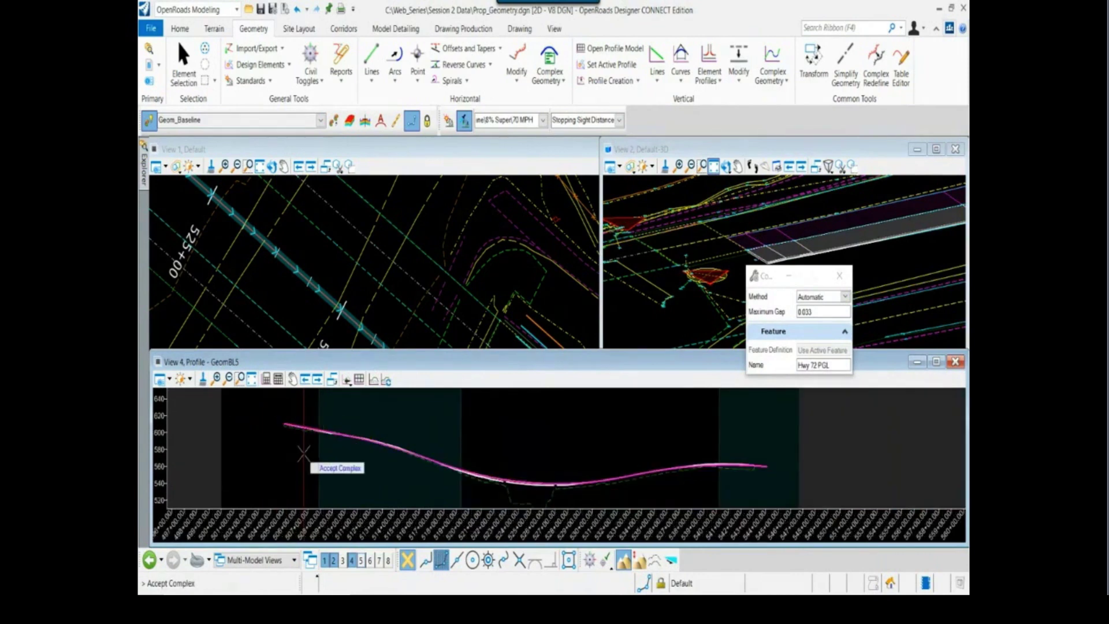
click(680, 426)
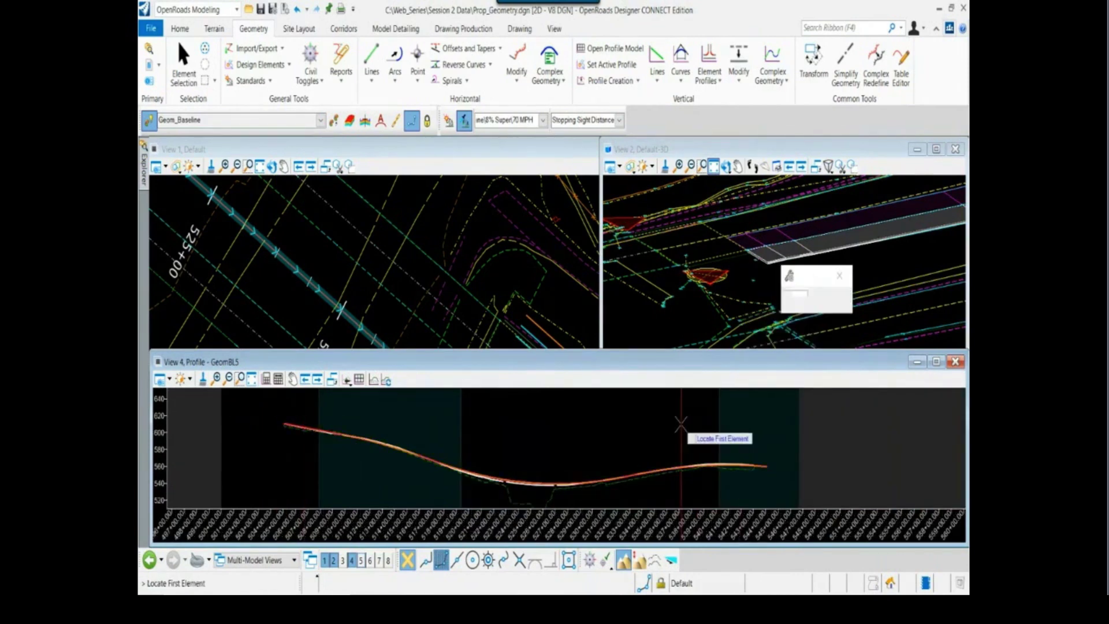
right_click(562, 463)
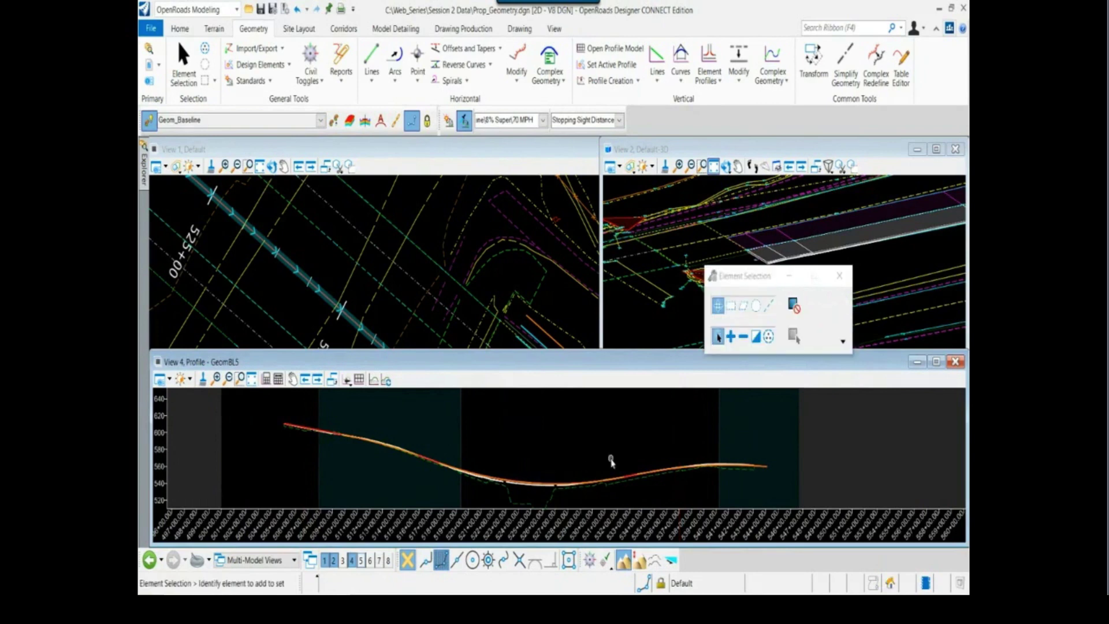
Select the complex profile to review its tangent grades and vertical curves against the projected edge profile.
click(544, 484)
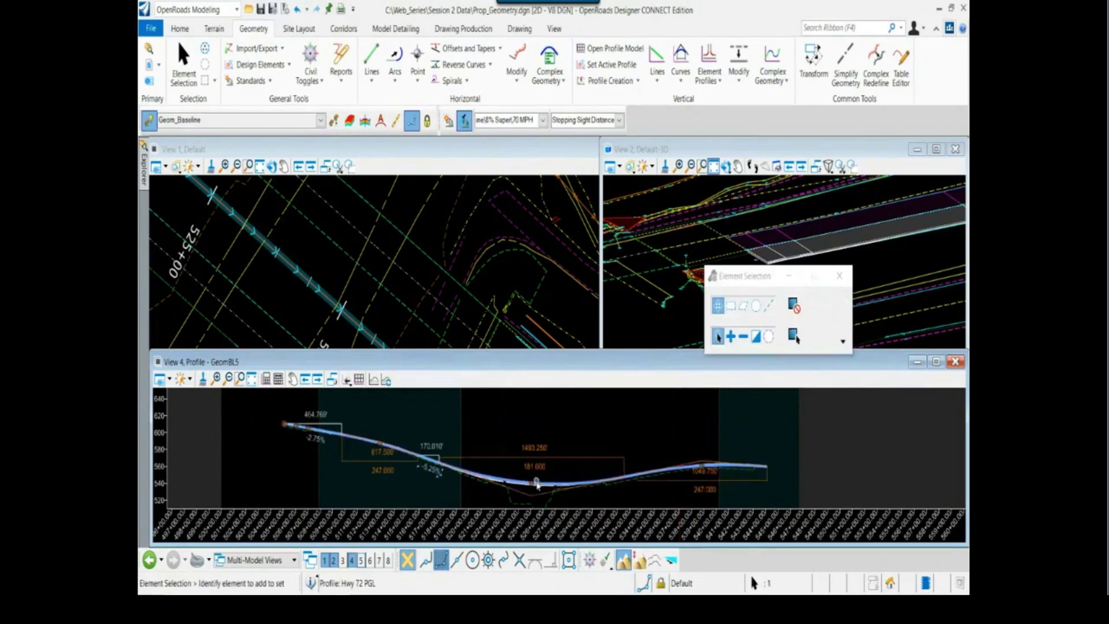
click(578, 436)
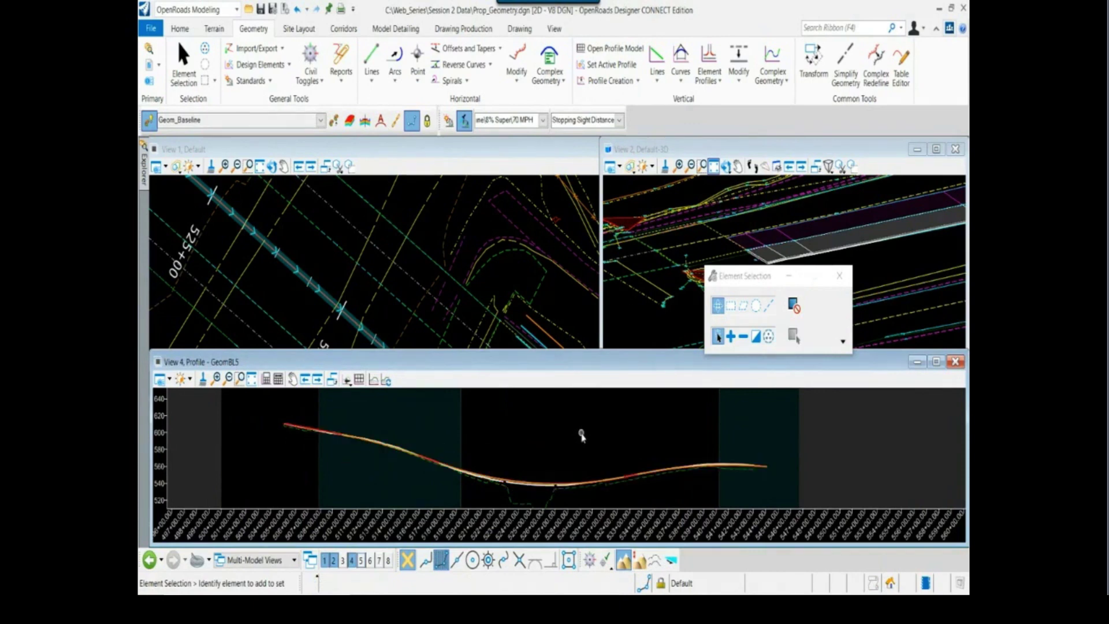
scroll(533, 487, up, 4)
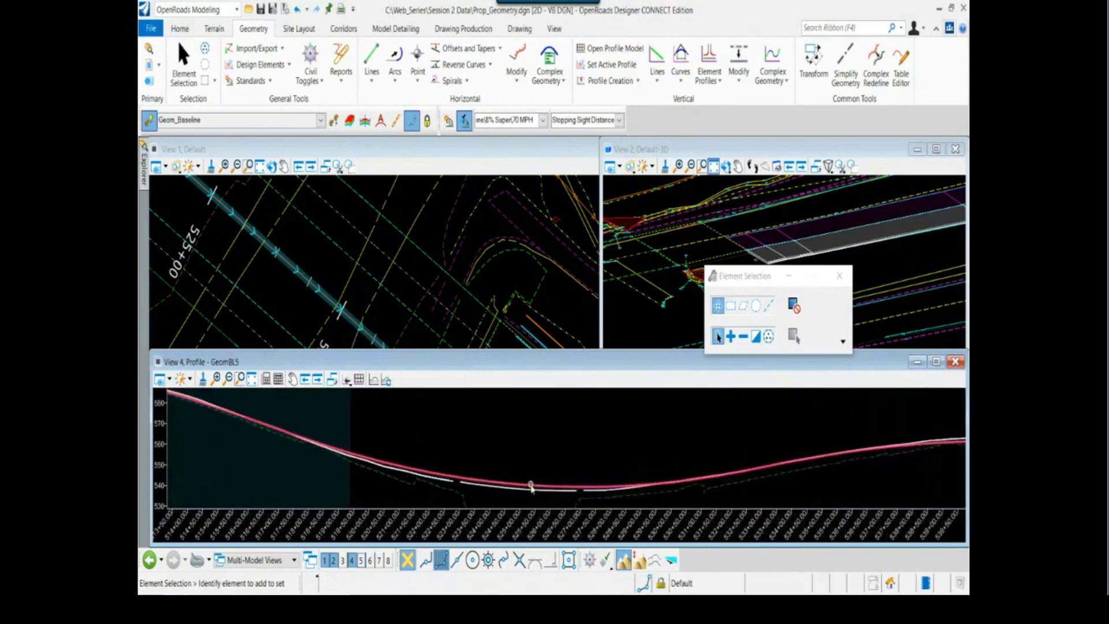
scroll(533, 487, down, 3)
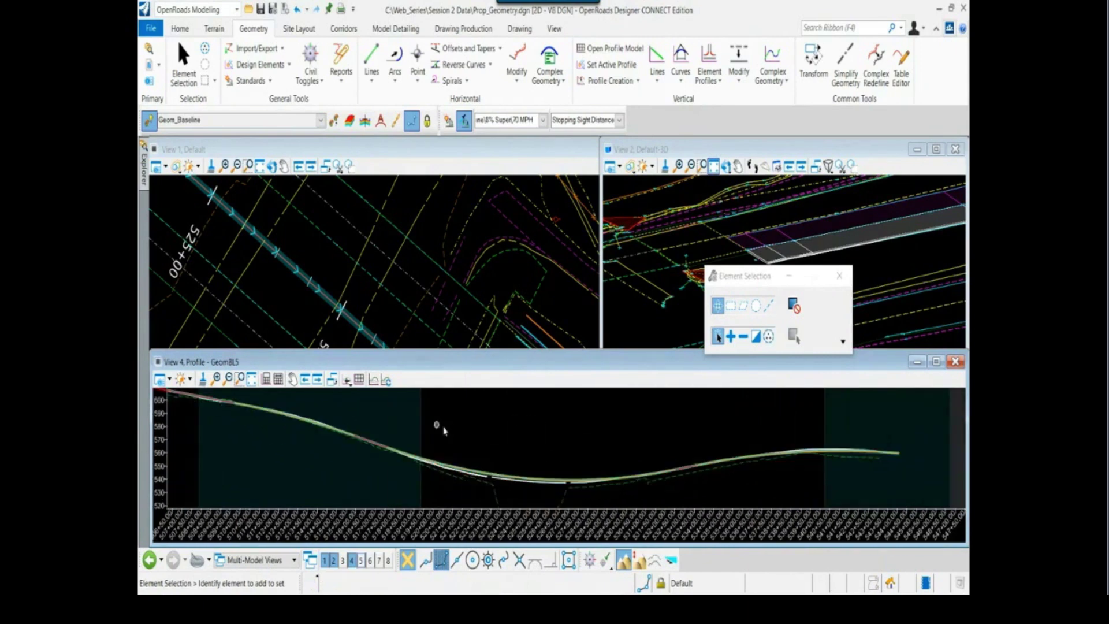
middle_drag(442, 428, 613, 474)
click(613, 475)
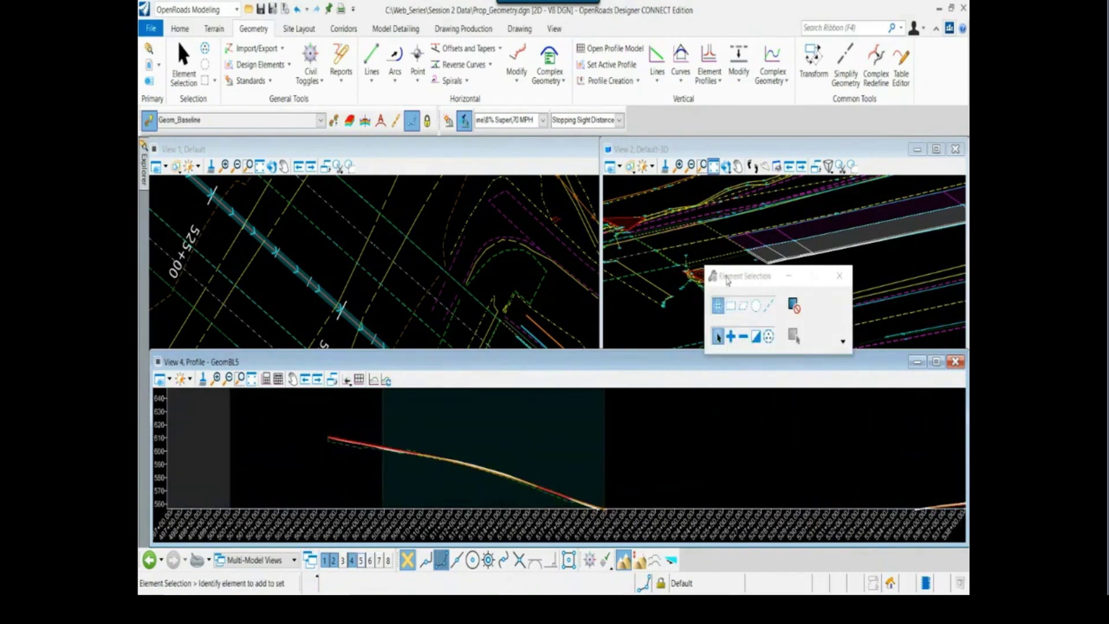
Set the Hwy 72 PGL complex profile as the baseline's active profile.
drag(734, 275, 399, 218)
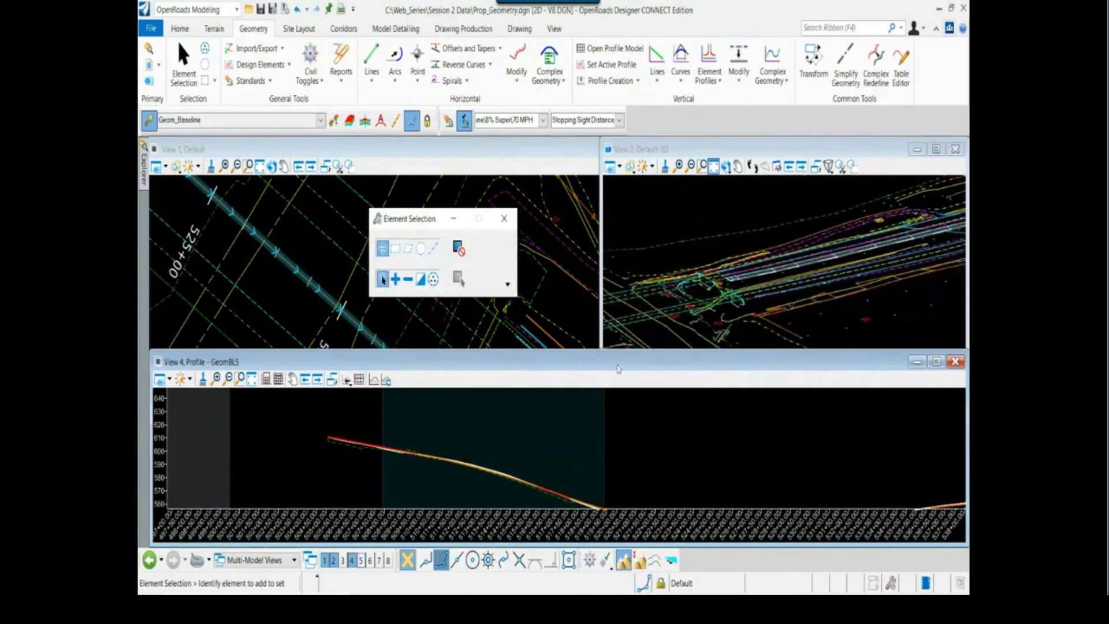
middle_drag(562, 435, 570, 438)
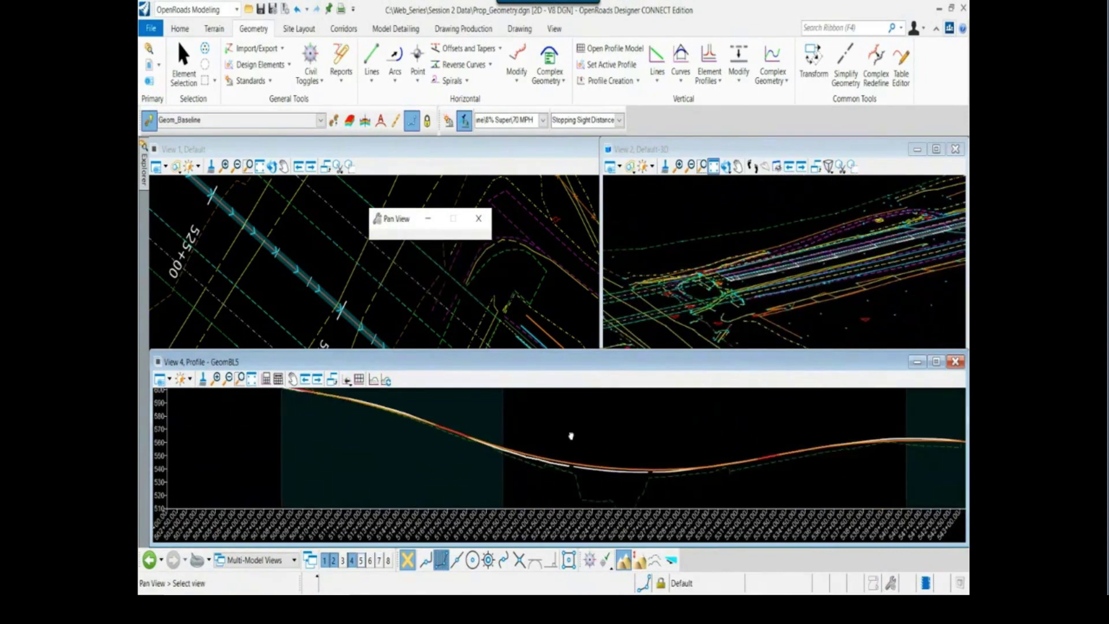
click(611, 466)
scroll(631, 477, up, 3)
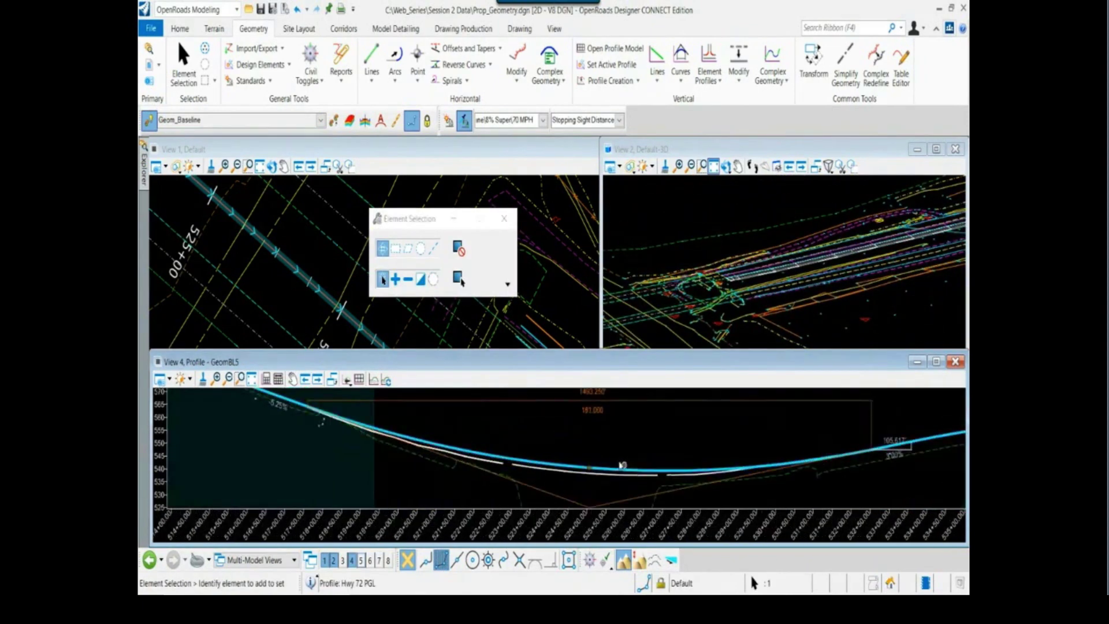
drag(420, 215, 459, 116)
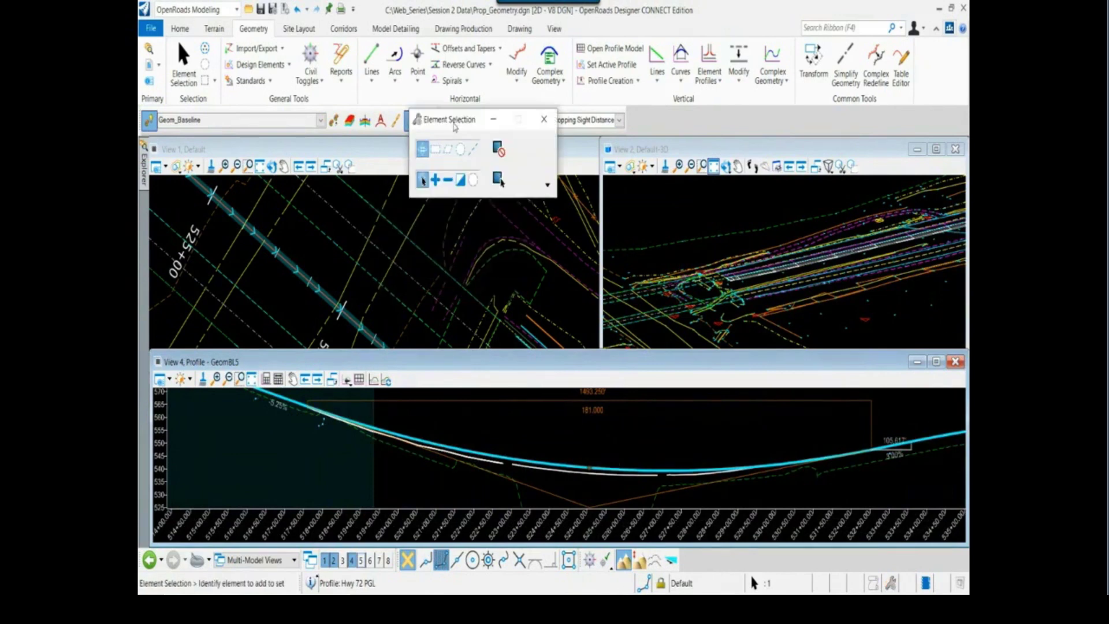
scroll(397, 317, down, 2)
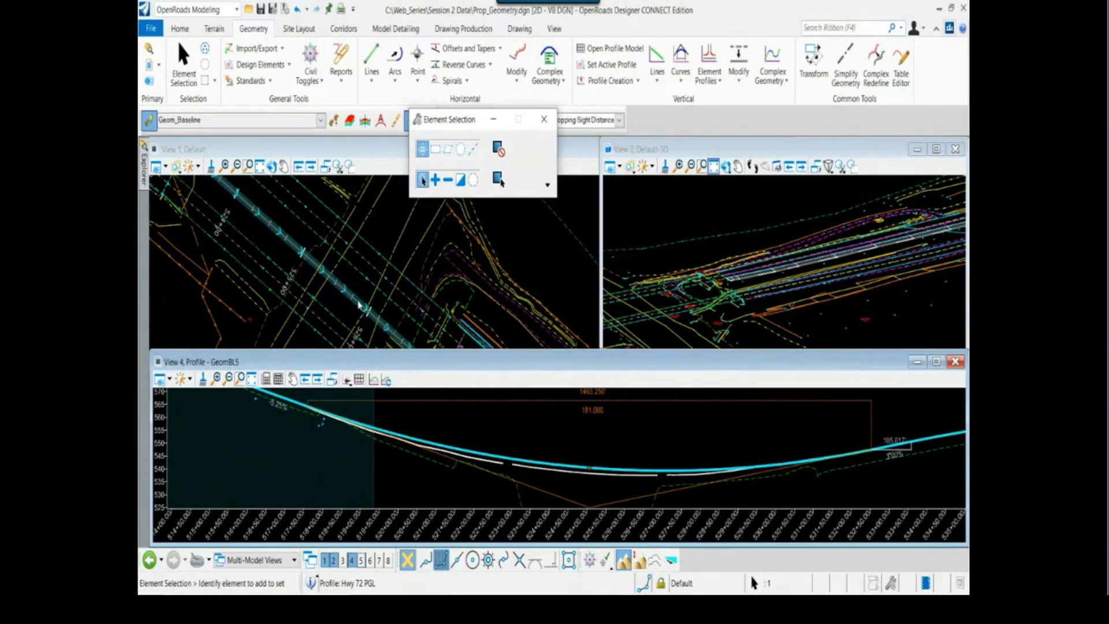
click(559, 466)
click(558, 465)
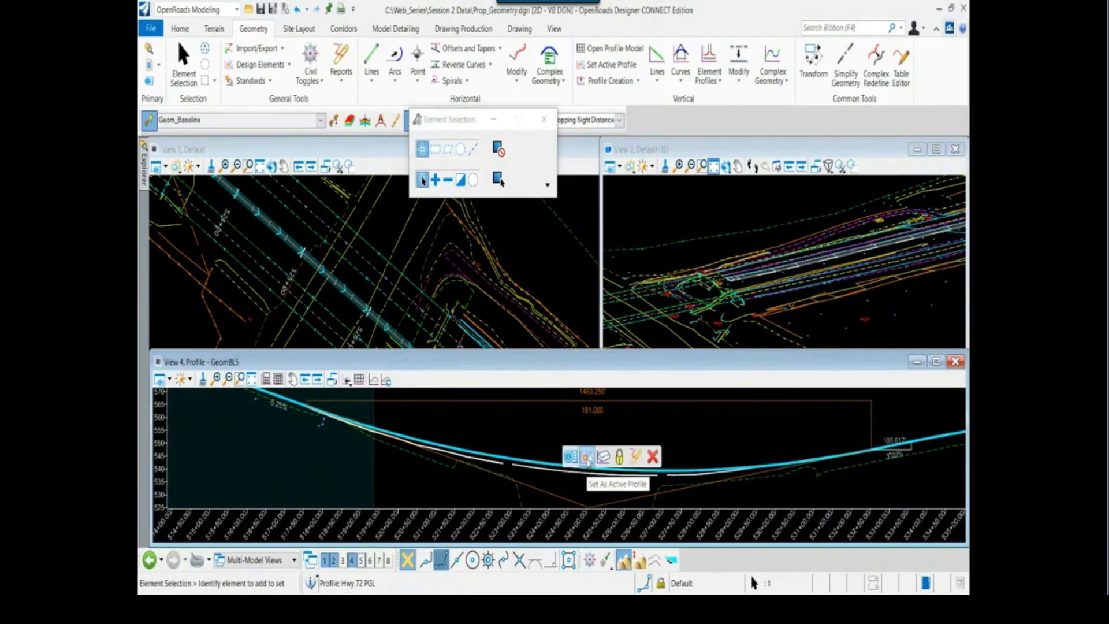
click(587, 457)
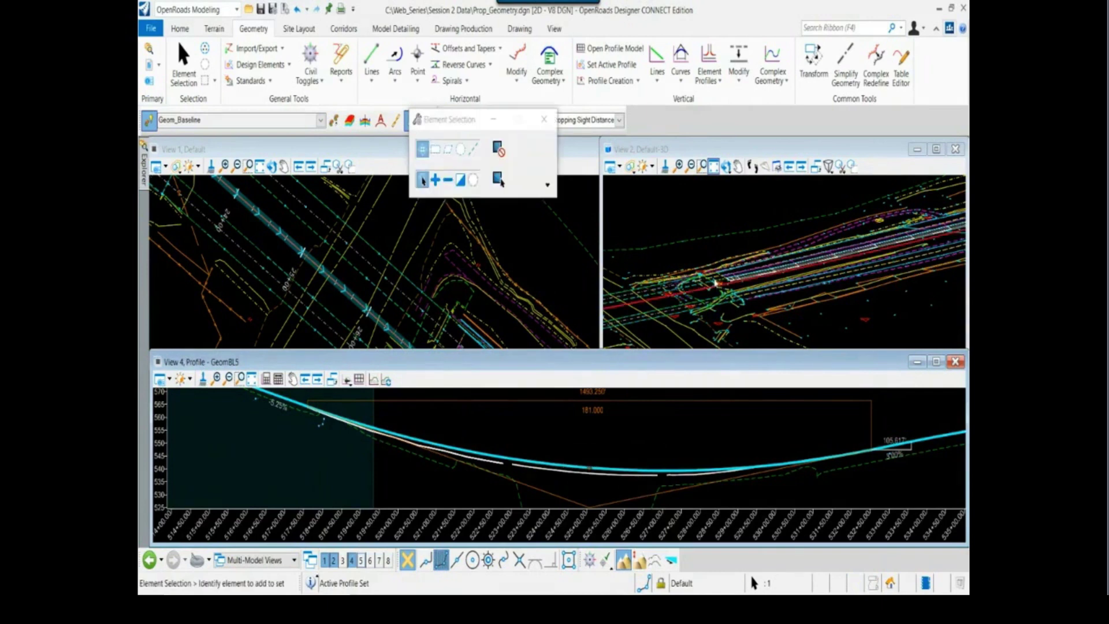
Examine the baseline's 3D linear element beside the existing pavement in the 3D view and check its source profile.
middle_drag(715, 283, 658, 330)
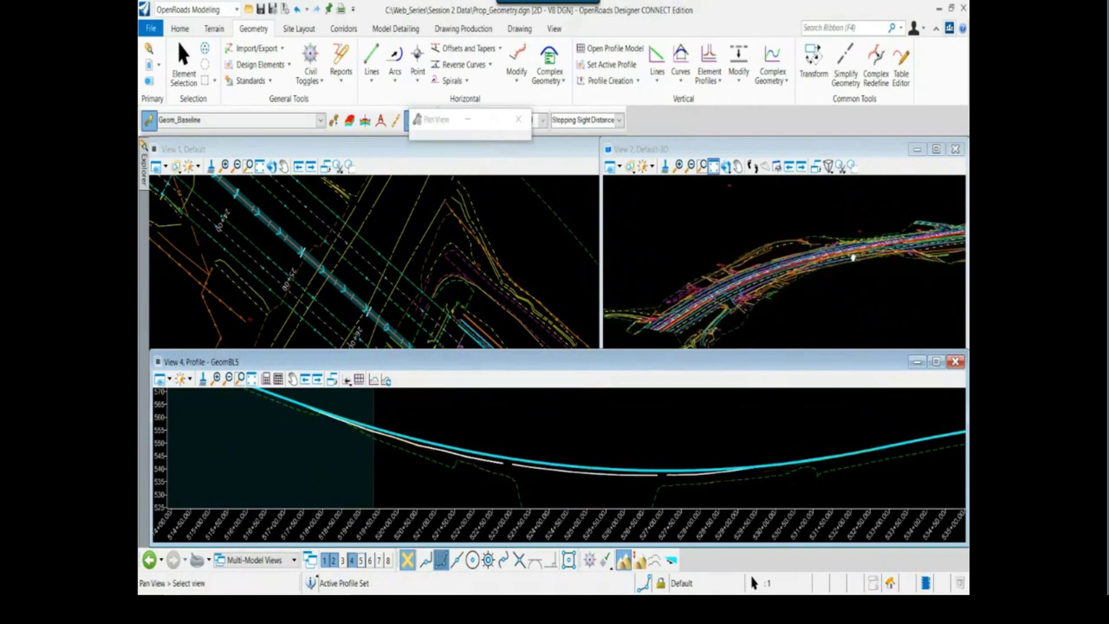
scroll(659, 329, up, 6)
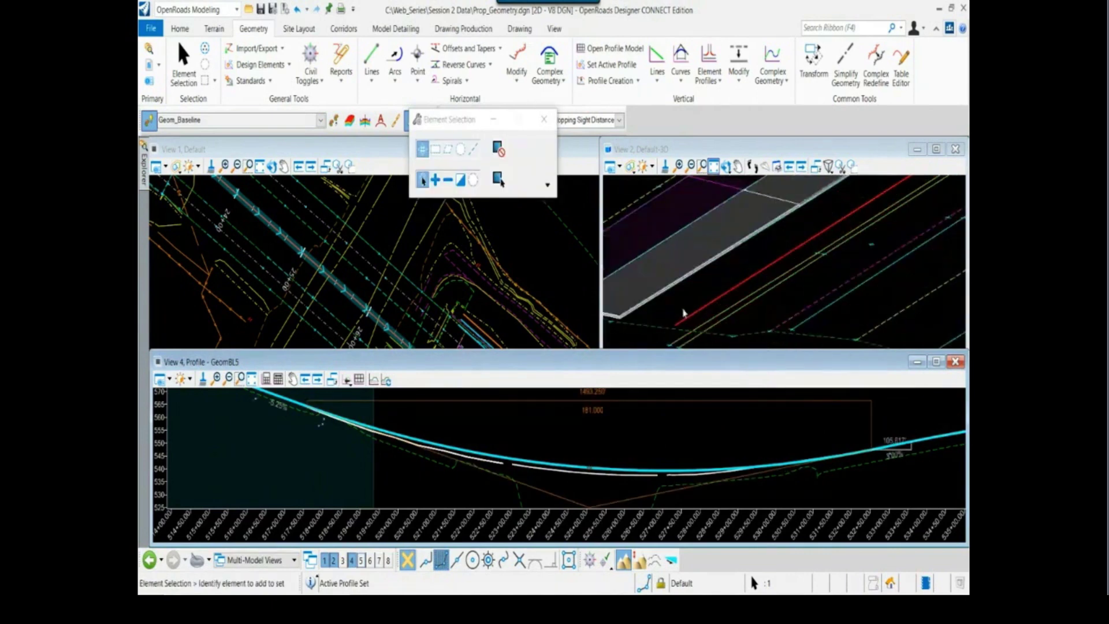
click(686, 319)
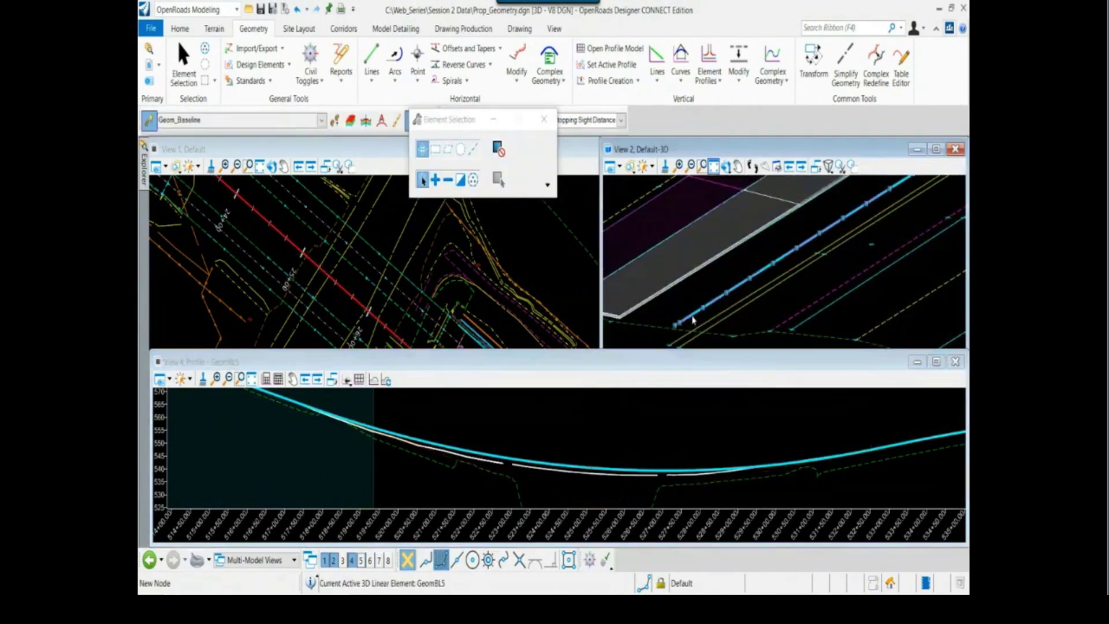
mouse_move(693, 318)
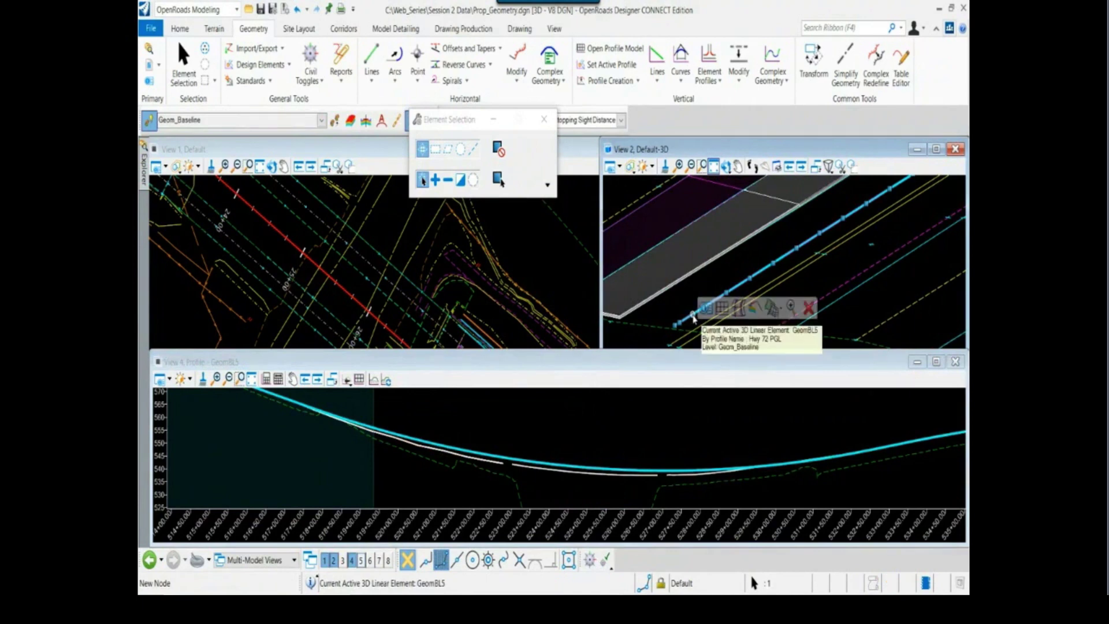
key(Escape)
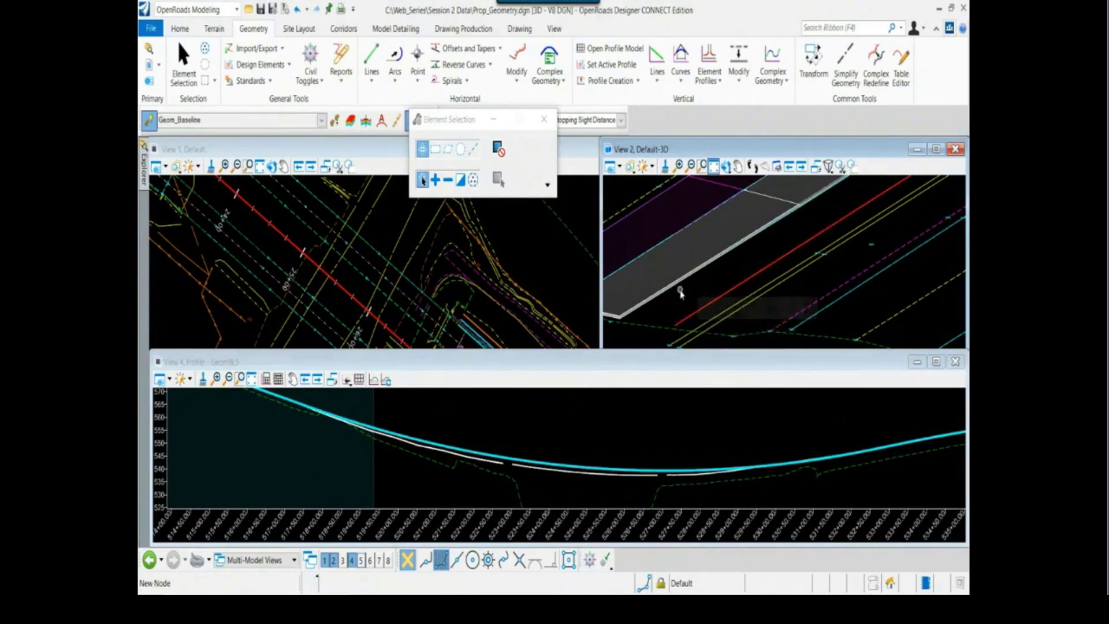
scroll(681, 292, down, 4)
Compare the start of the active profile with the projected edge profile and with the beginning of its 3D line.
click(630, 450)
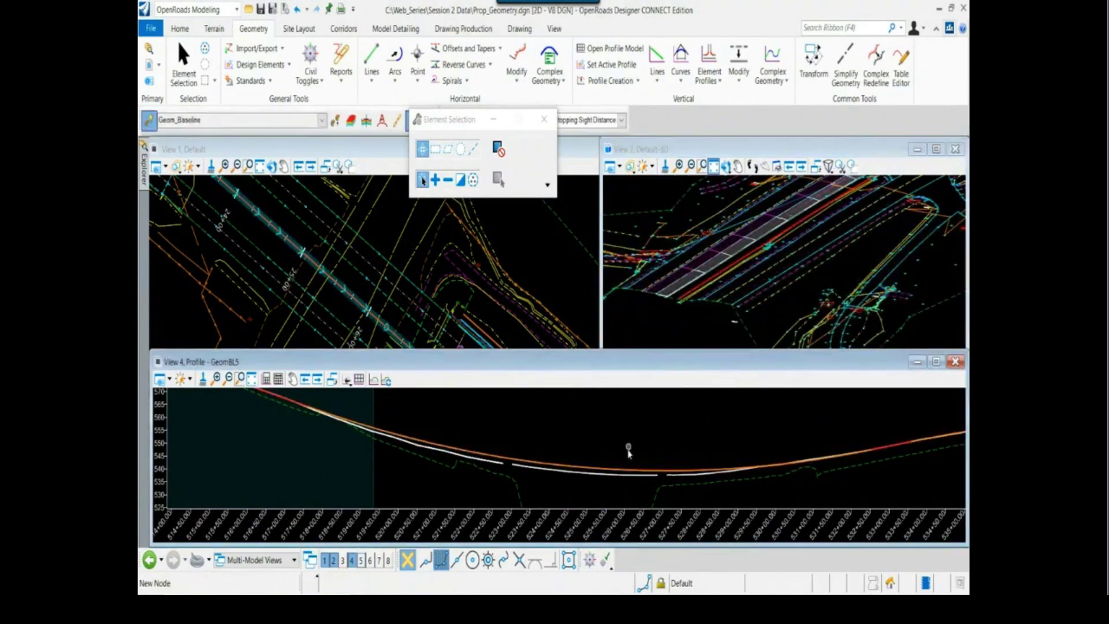
scroll(537, 465, down, 3)
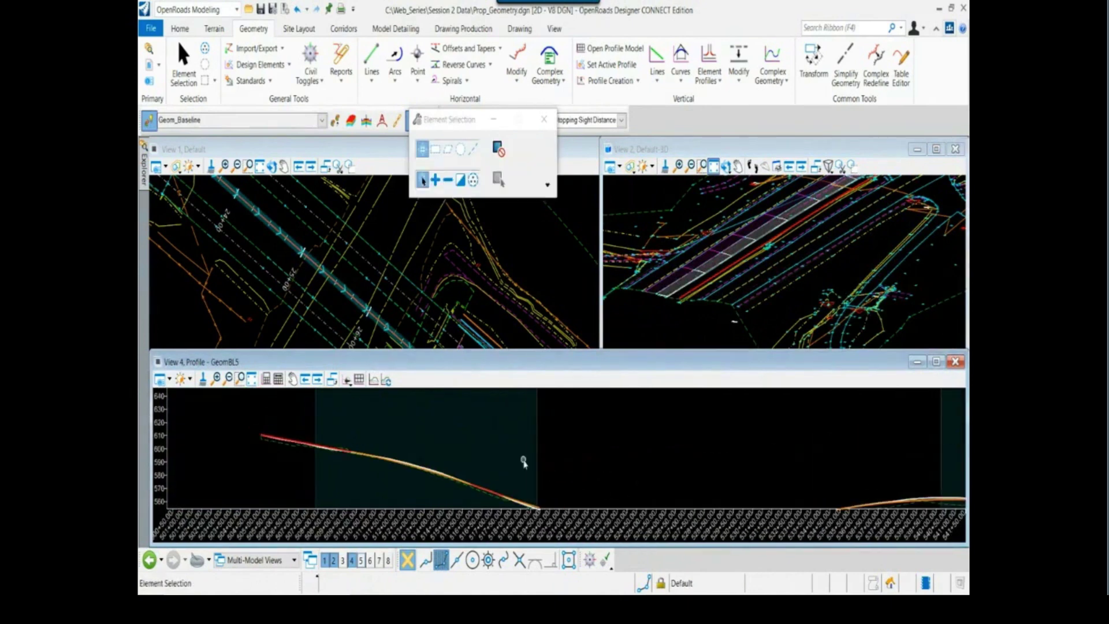
middle_drag(396, 425, 398, 472)
scroll(398, 470, up, 3)
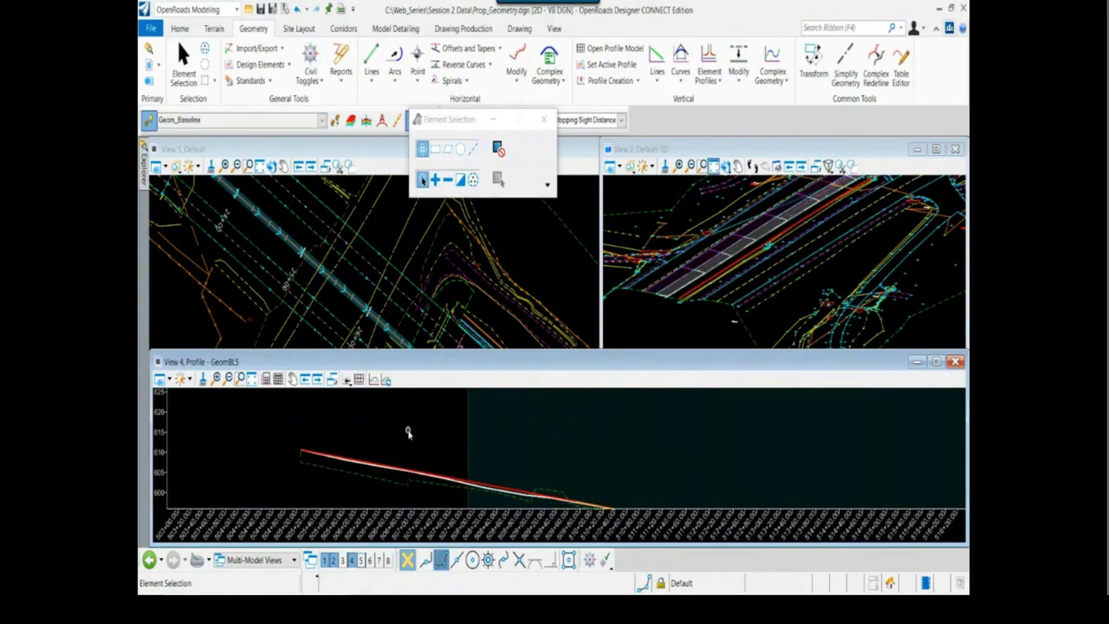
scroll(686, 314, up, 4)
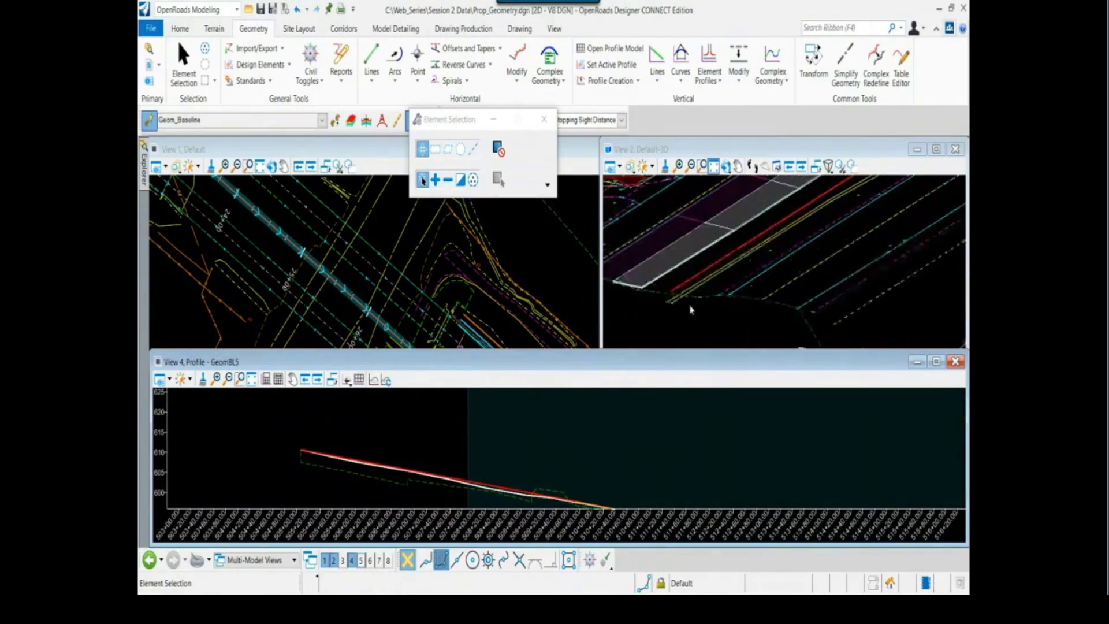
Open the baseline's cross-section view and examine the section at station 506+10.00.
scroll(260, 271, down, 5)
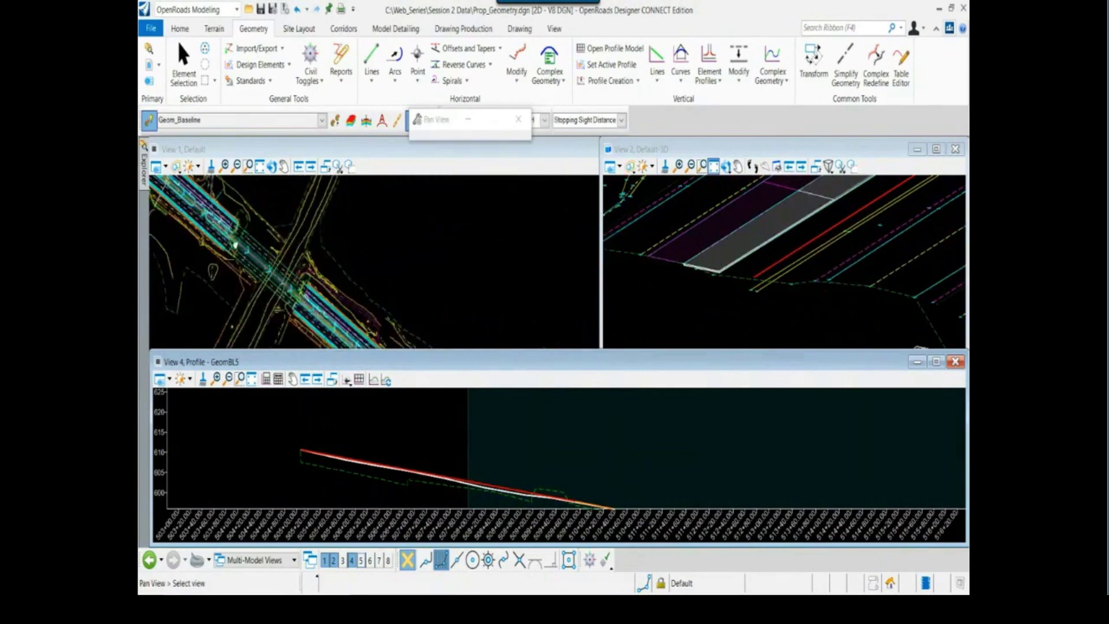
scroll(274, 212, up, 2)
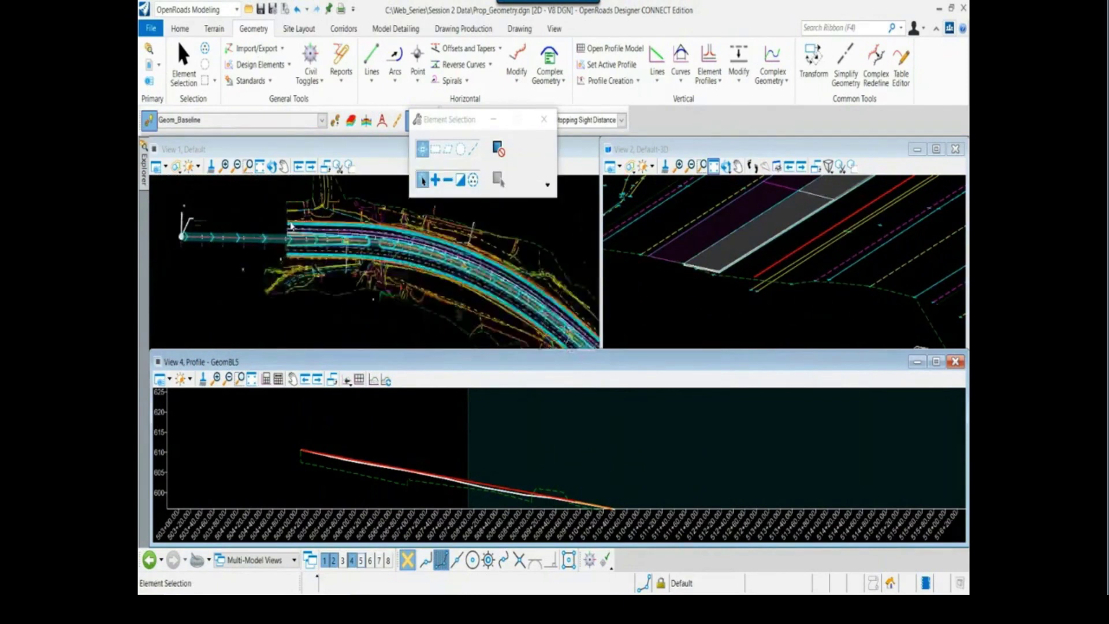
scroll(292, 225, up, 2)
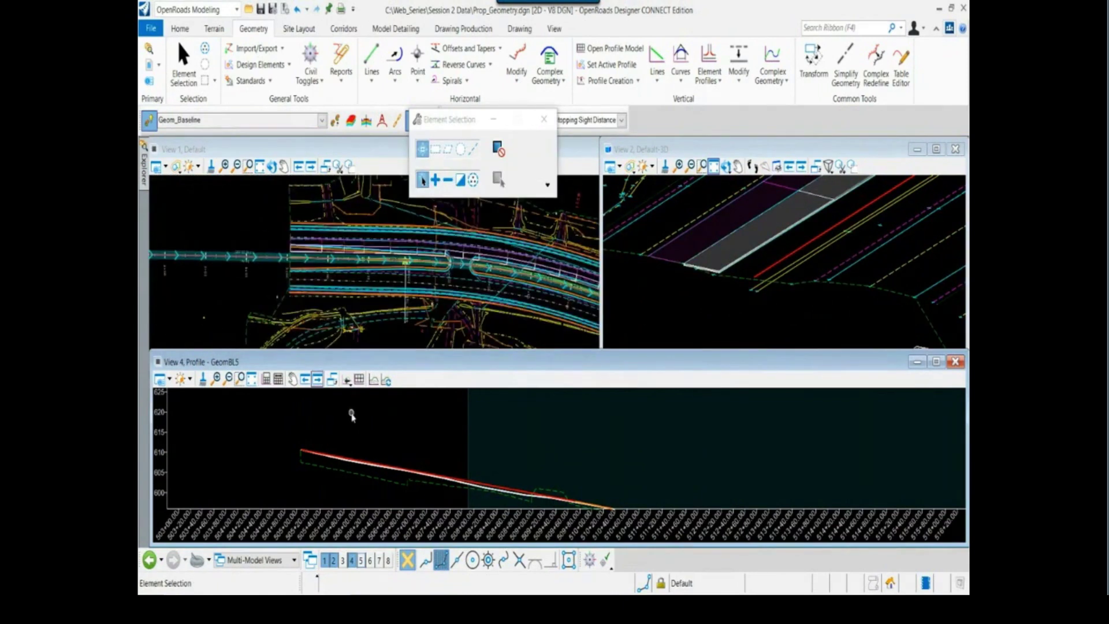
click(361, 563)
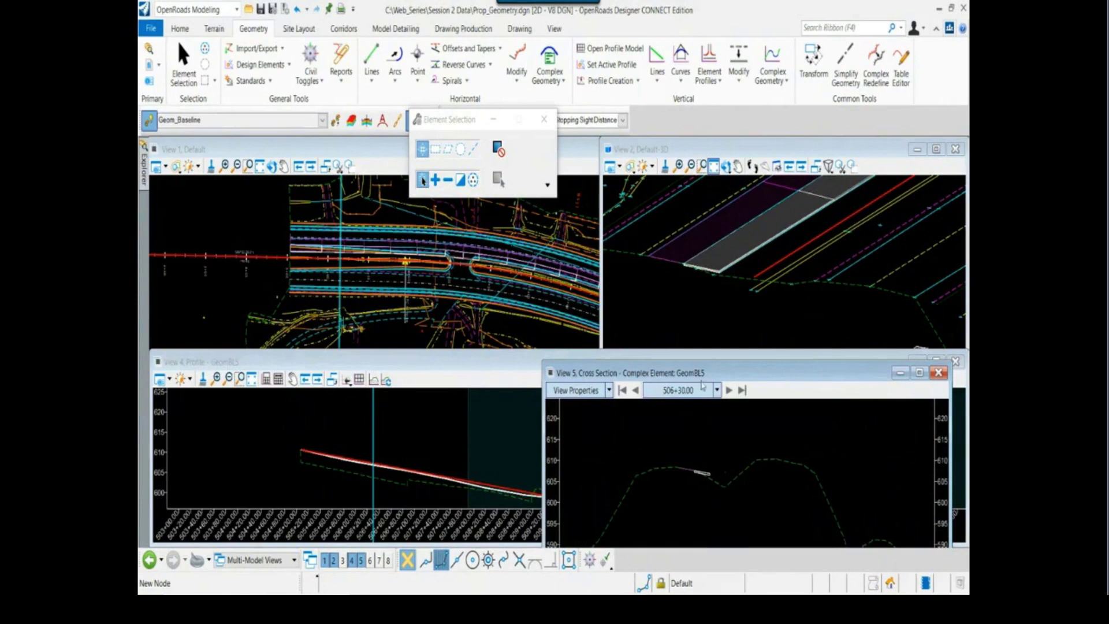
drag(705, 373, 707, 350)
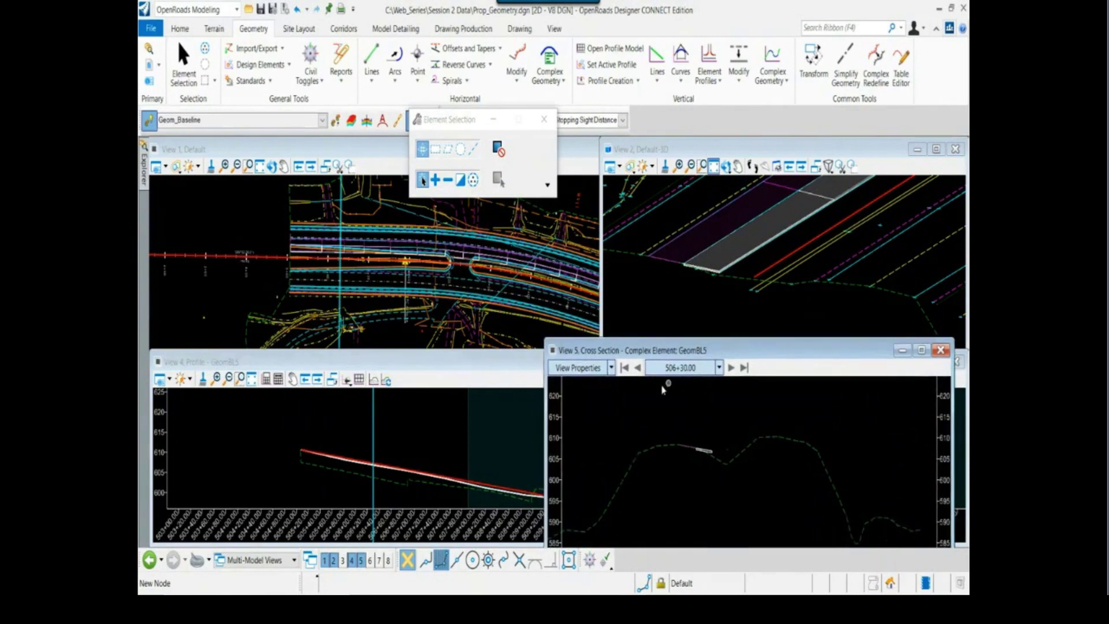
click(638, 368)
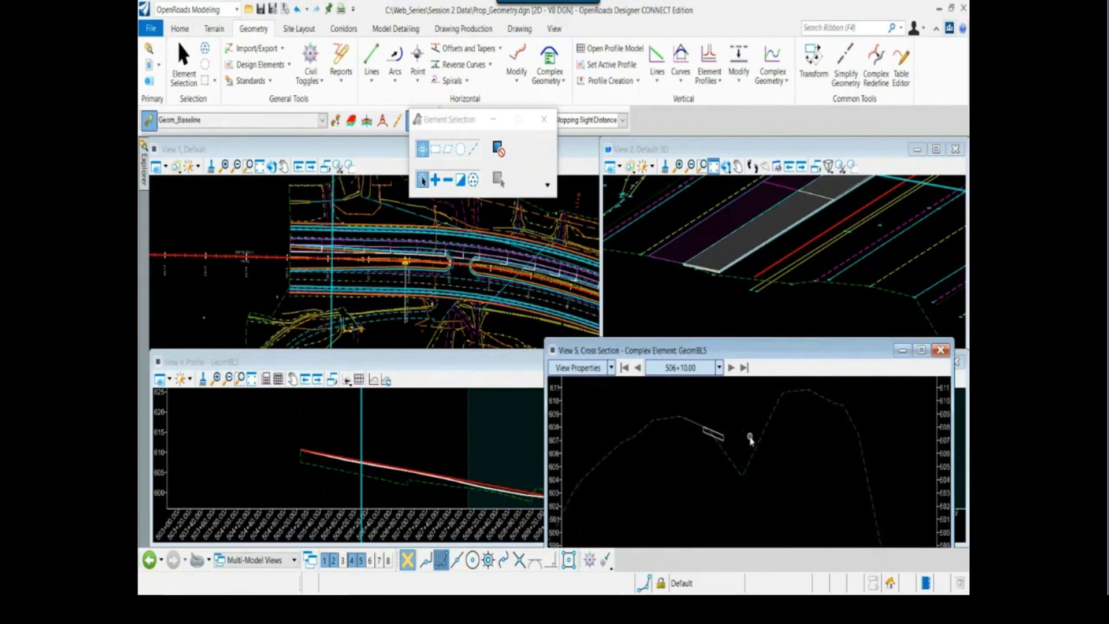
scroll(750, 437, up, 3)
mouse_move(776, 407)
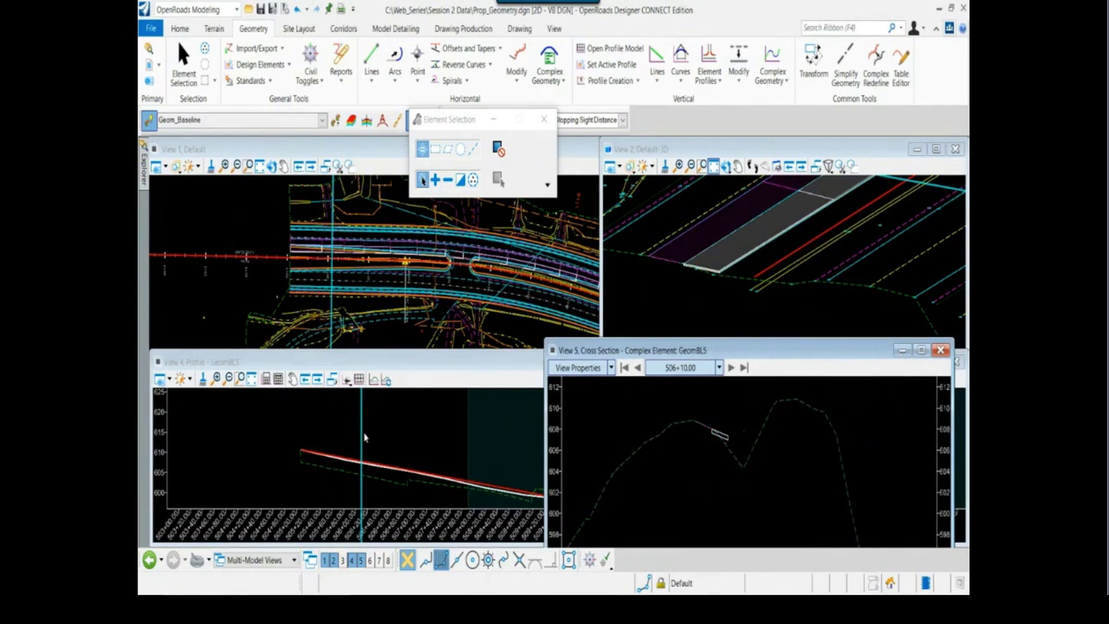
Project the profile range of the existing roadway line beside the median onto the baseline, from station 504+82.03 to just past the median nose.
scroll(364, 441, up, 3)
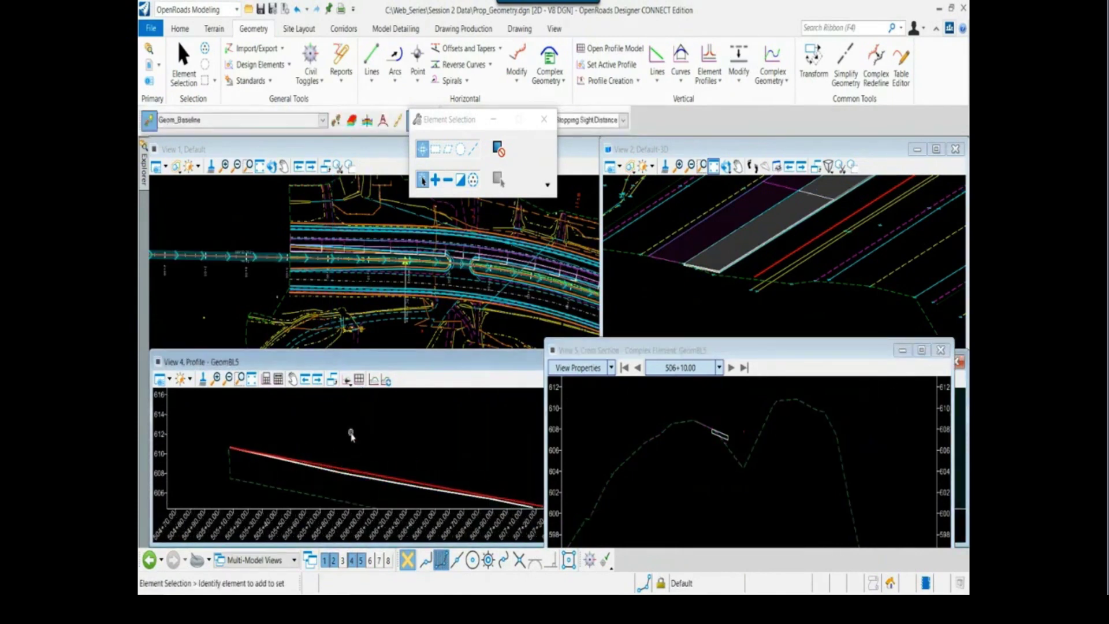
scroll(326, 265, up, 5)
click(382, 313)
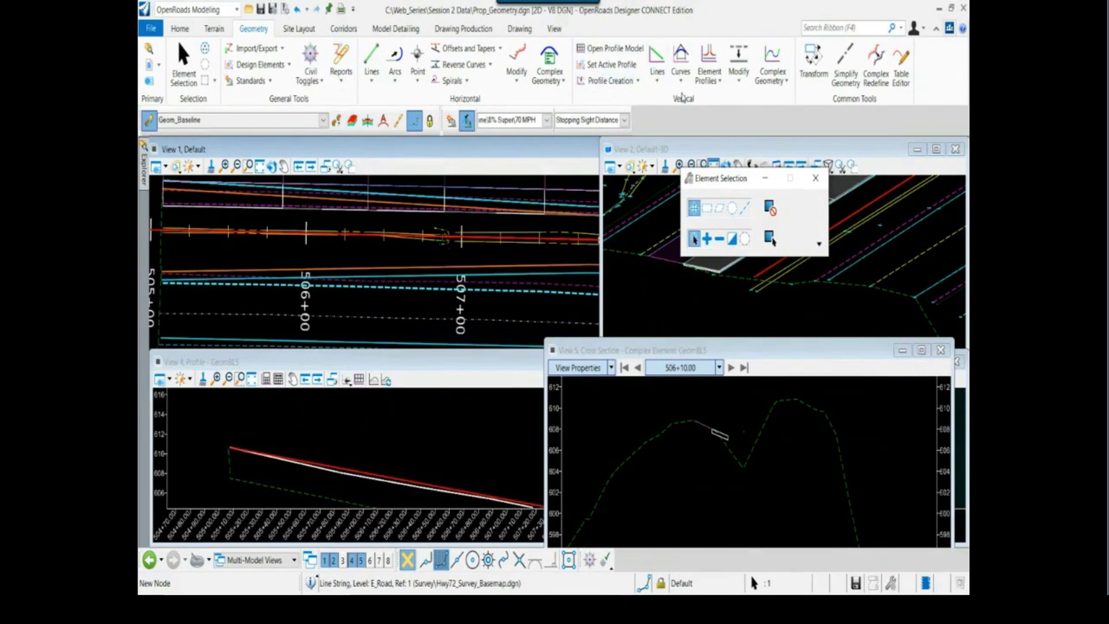
click(635, 81)
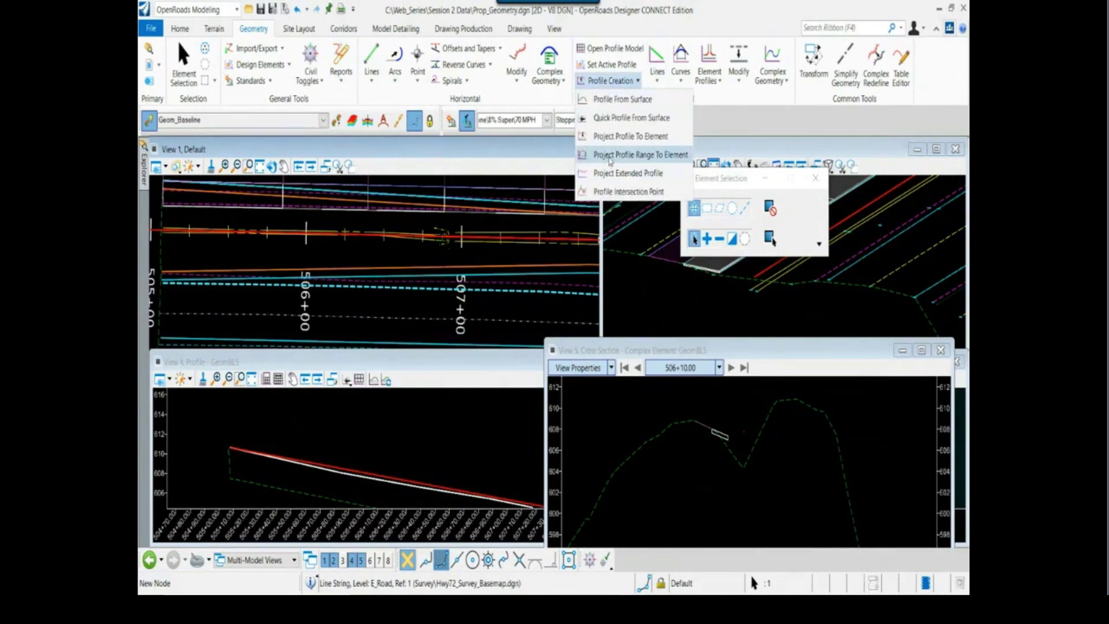
click(632, 160)
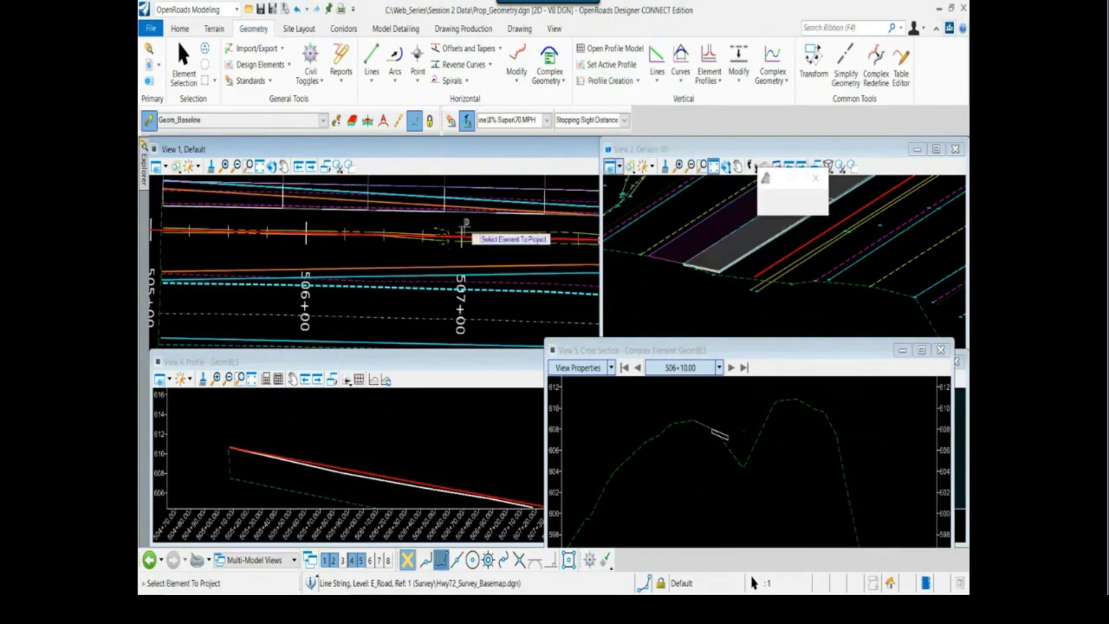
scroll(432, 242, down, 2)
scroll(432, 243, down, 1)
scroll(451, 282, up, 1)
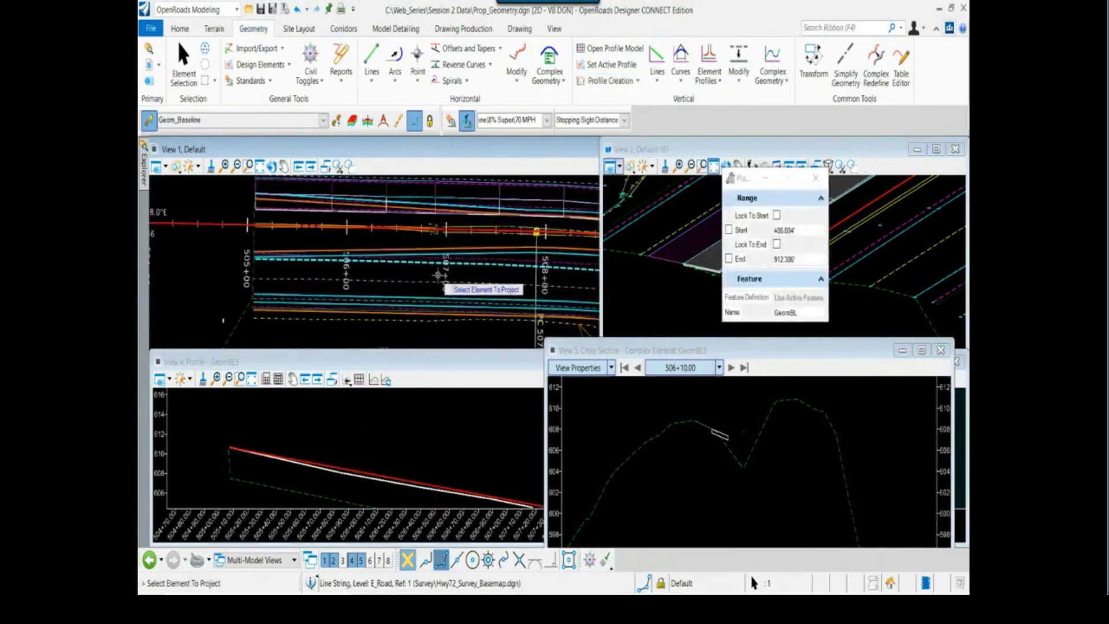
click(437, 260)
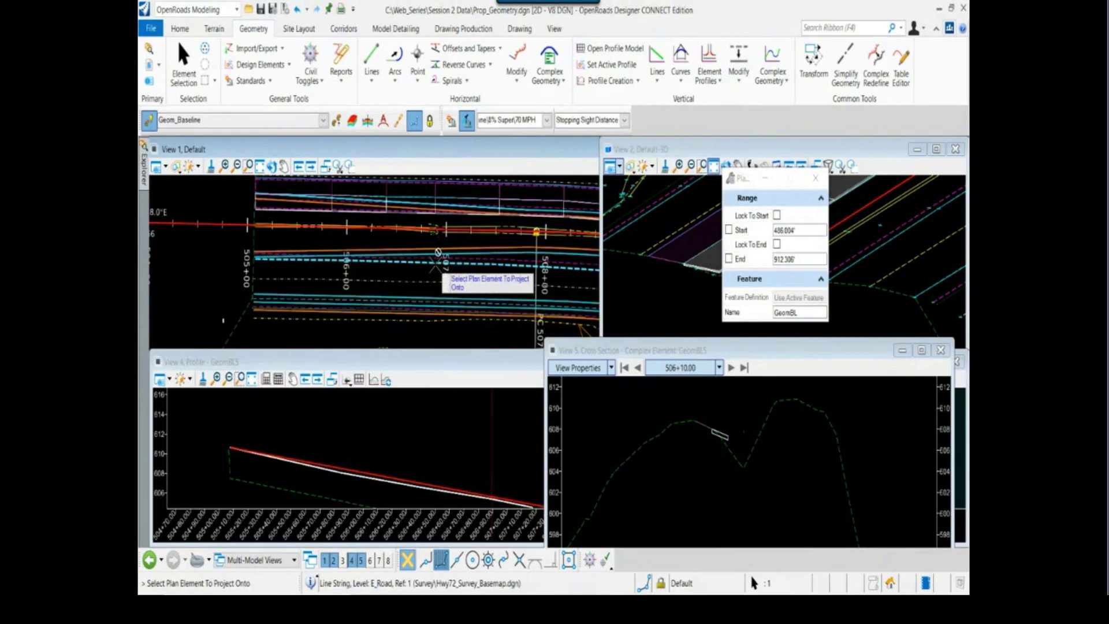
click(458, 224)
scroll(415, 244, down, 2)
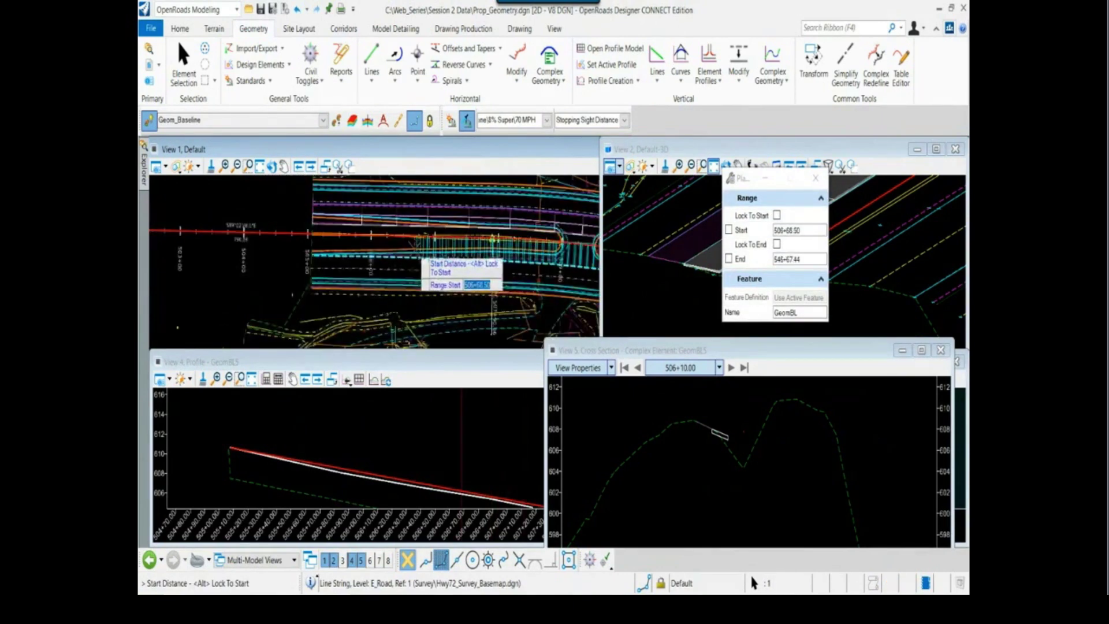
click(295, 250)
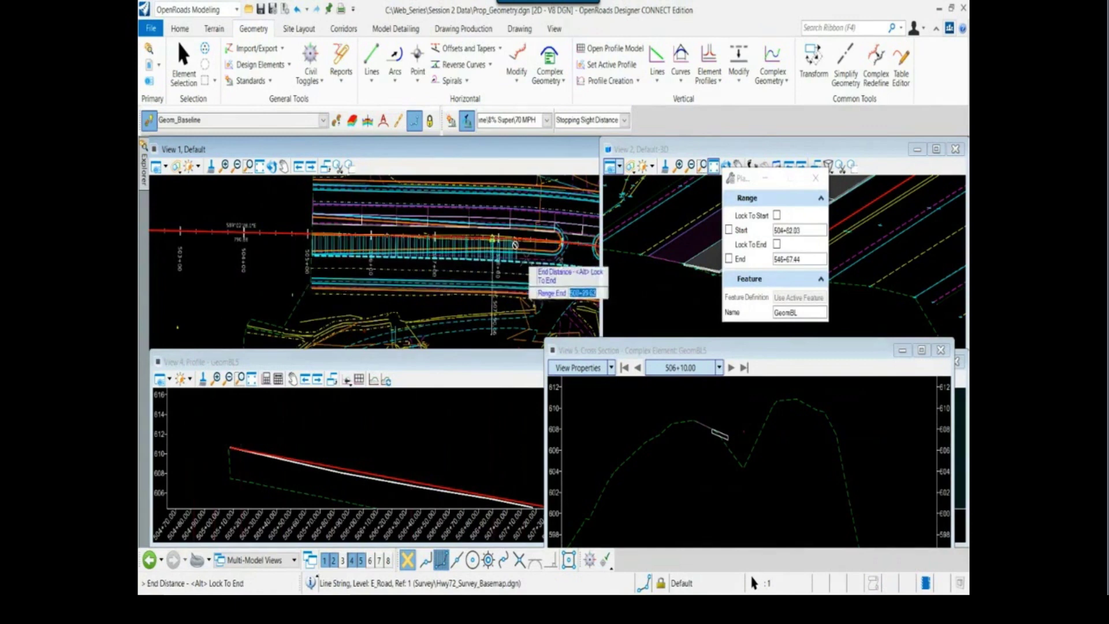
click(577, 263)
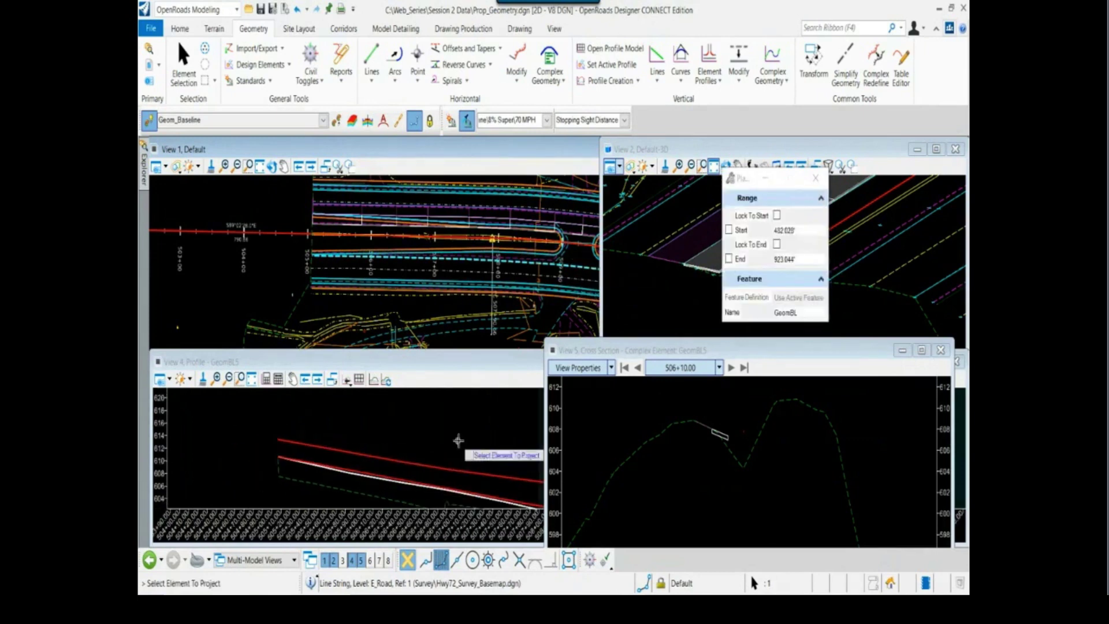
right_click(387, 425)
Compare the newly projected profile range with the baseline's active profile and the existing ground in the profile view.
scroll(449, 469, up, 1)
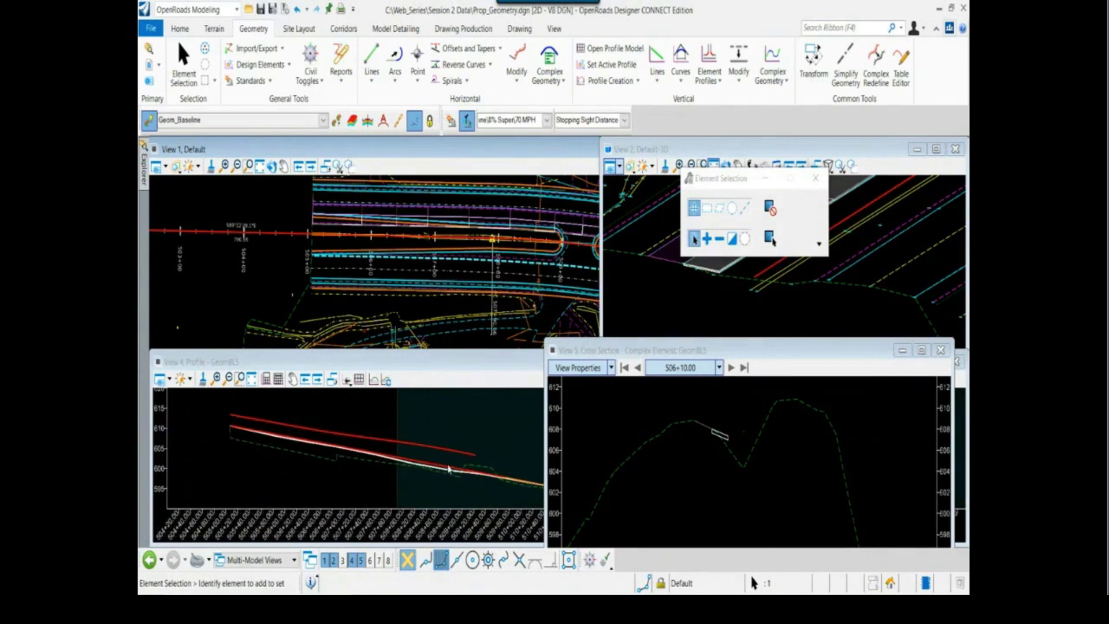
scroll(449, 469, down, 1)
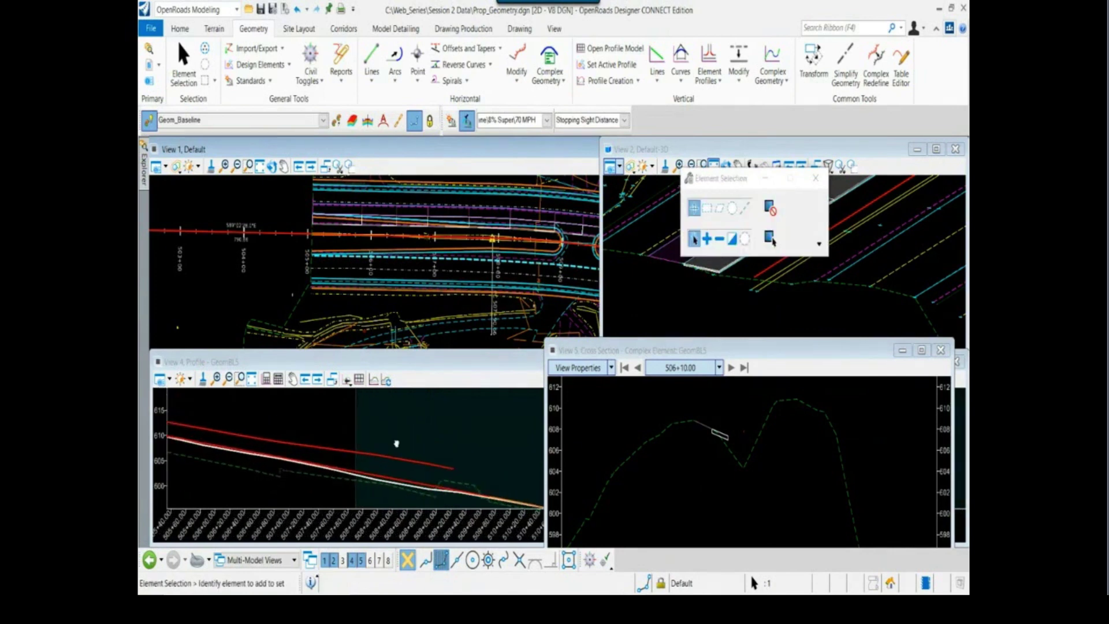
scroll(397, 450, up, 1)
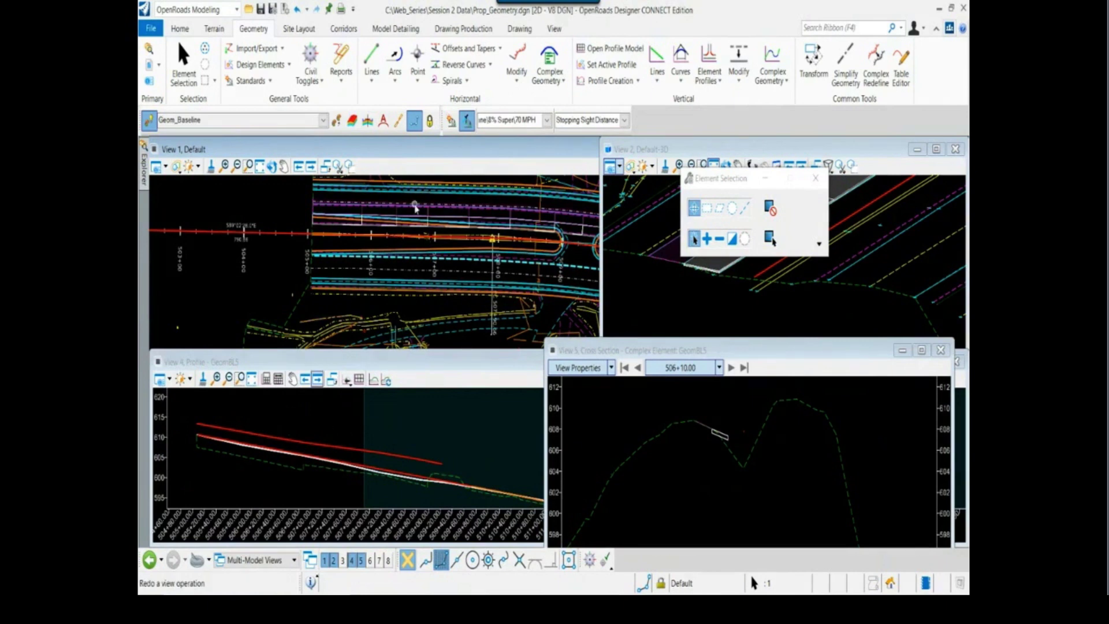
middle_drag(283, 195, 243, 222)
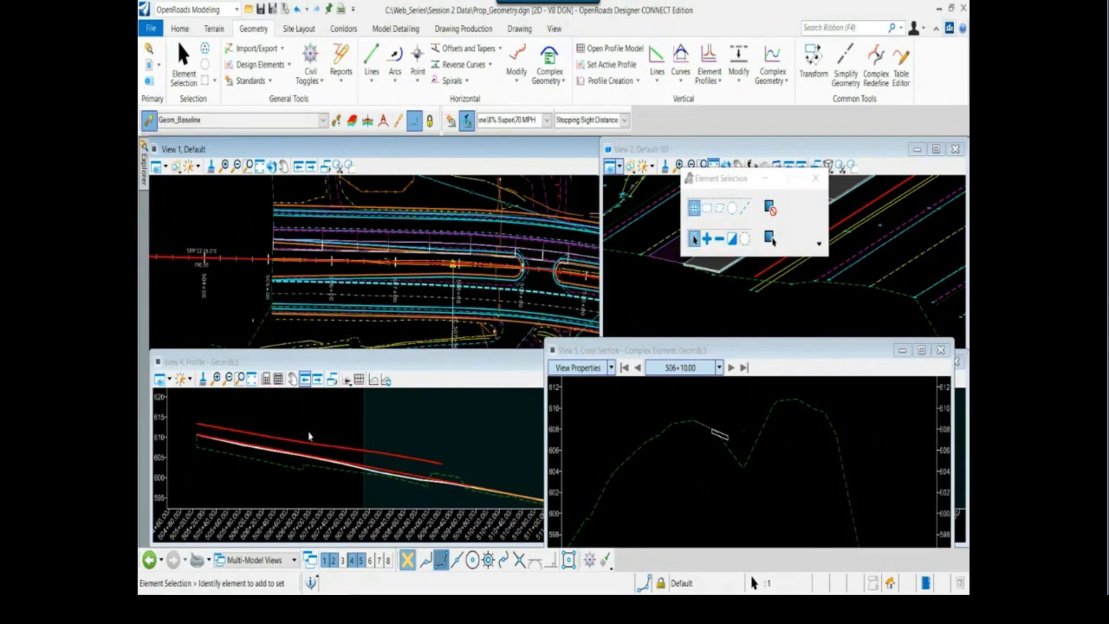
scroll(309, 436, down, 1)
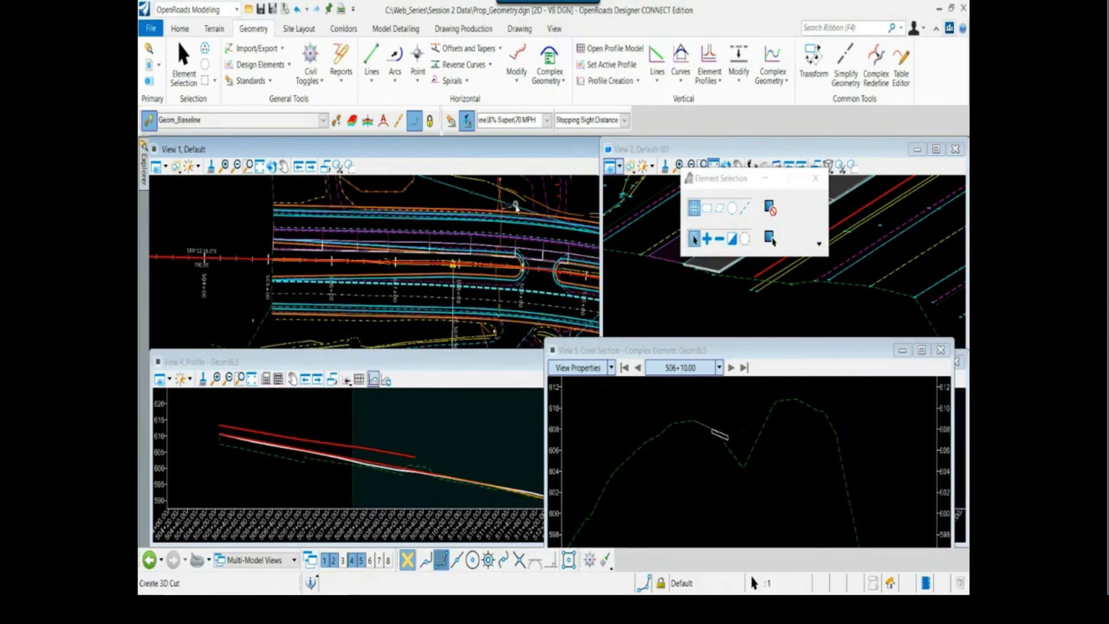
scroll(245, 428, up, 1)
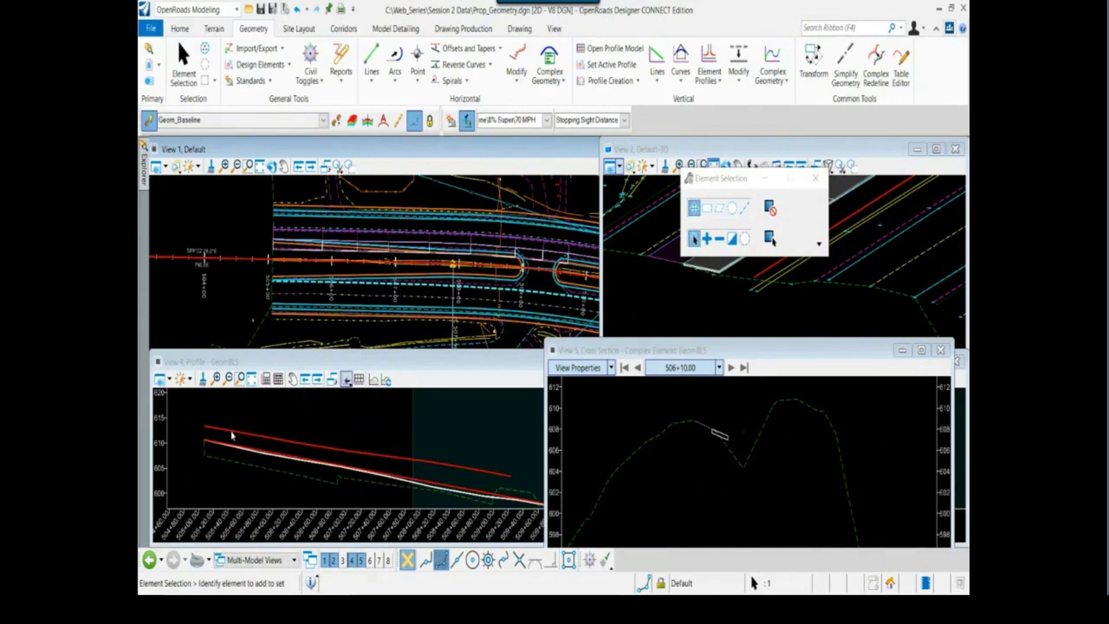
click(237, 434)
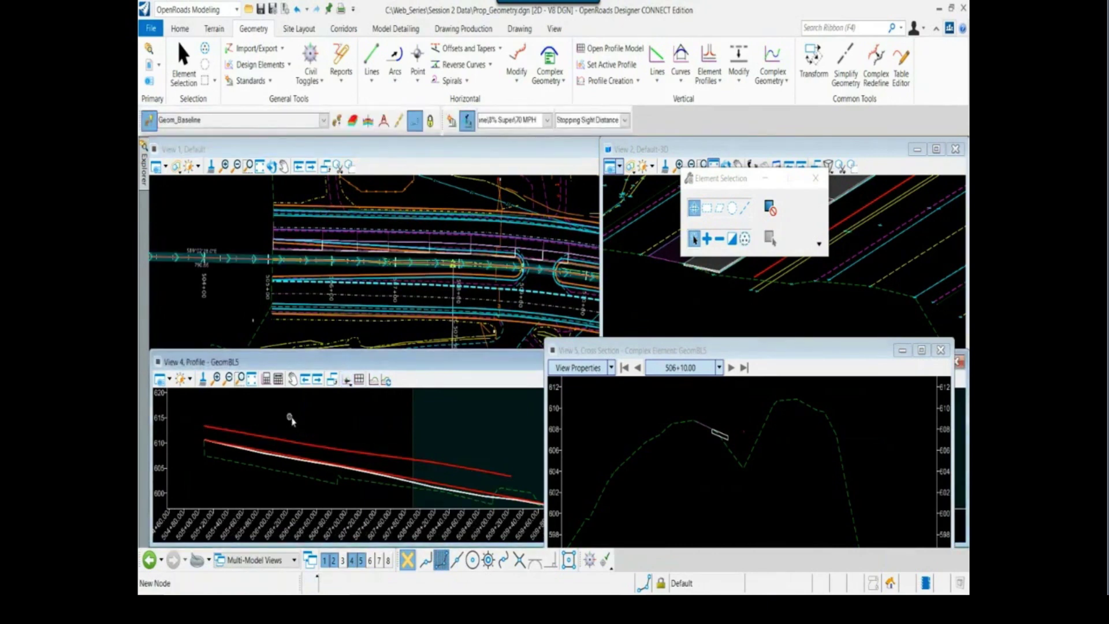
click(323, 121)
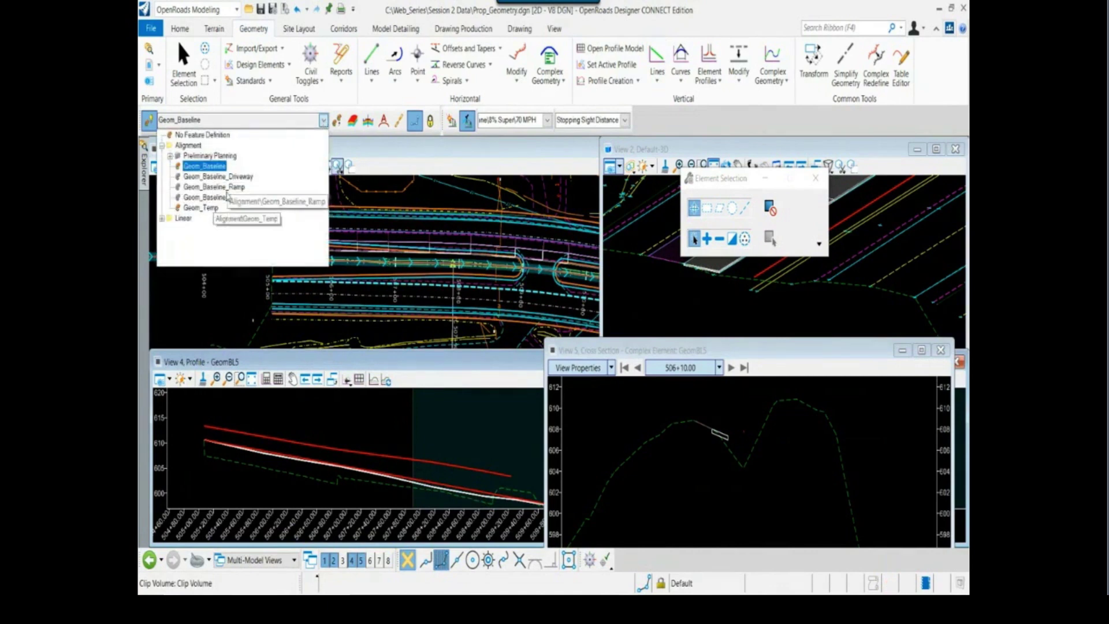
click(208, 209)
click(249, 166)
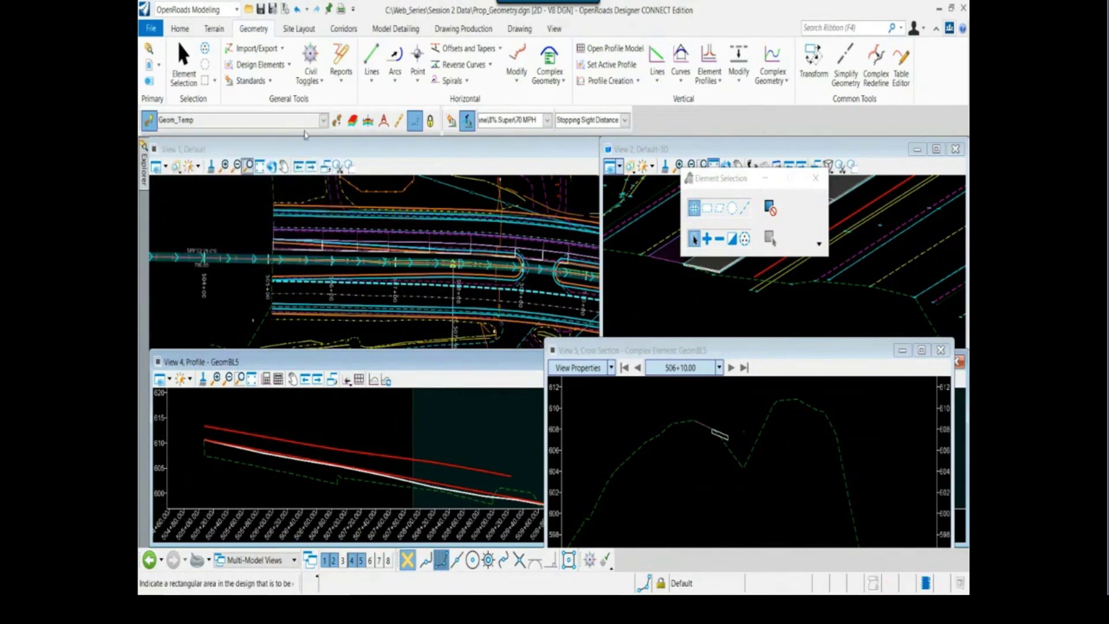
click(323, 119)
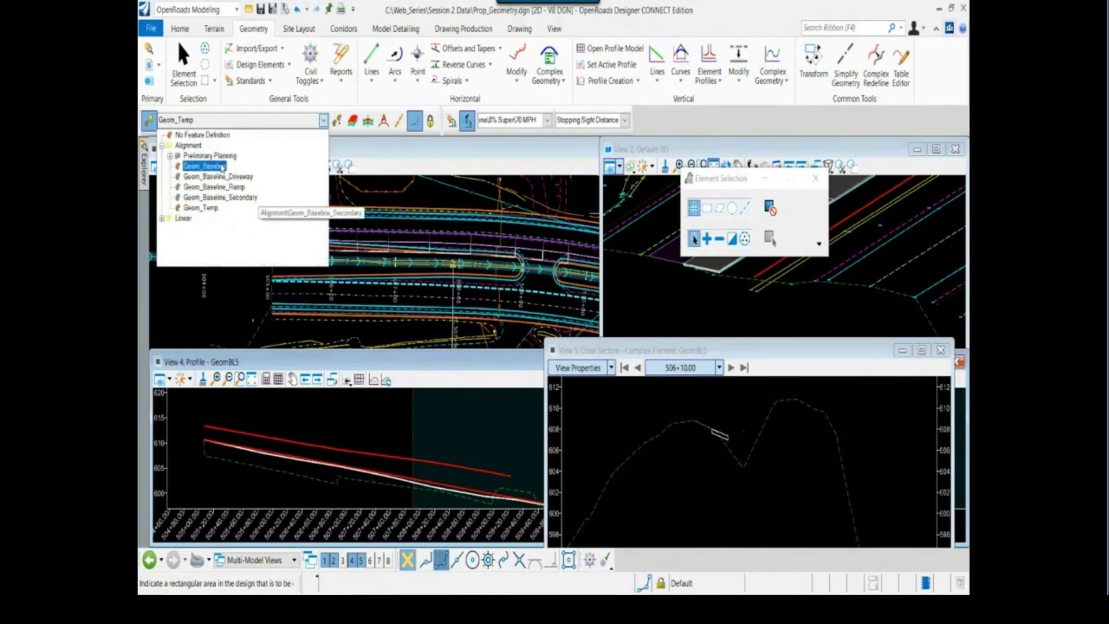
click(199, 164)
Draw a profile line about 131 ft long at about -2.64% along the projected range, beginning at its start point.
click(660, 58)
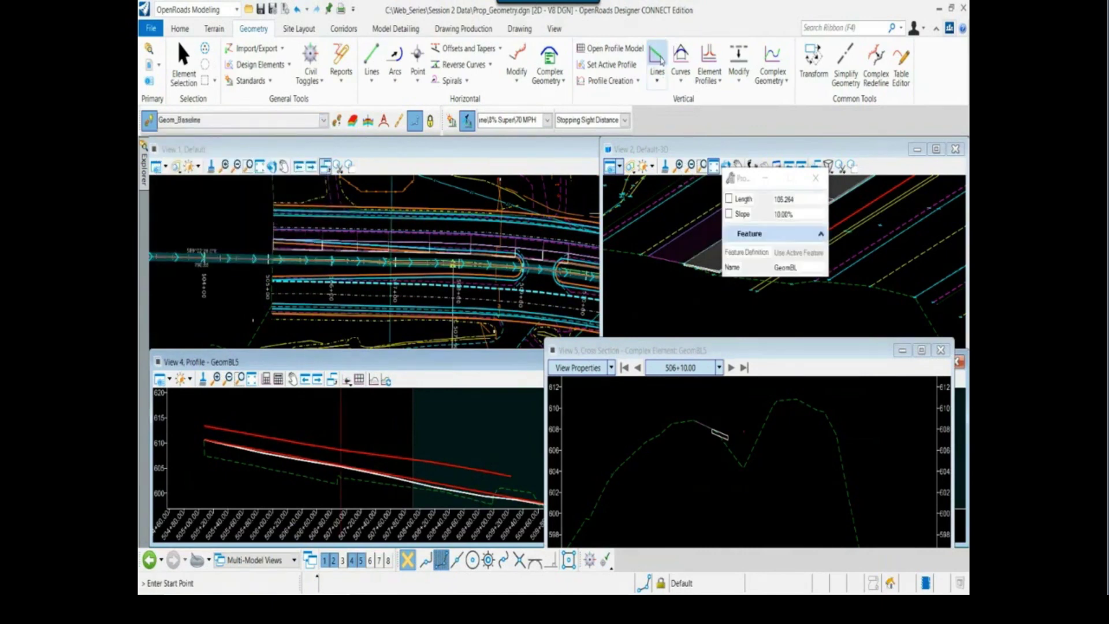
scroll(207, 428, up, 2)
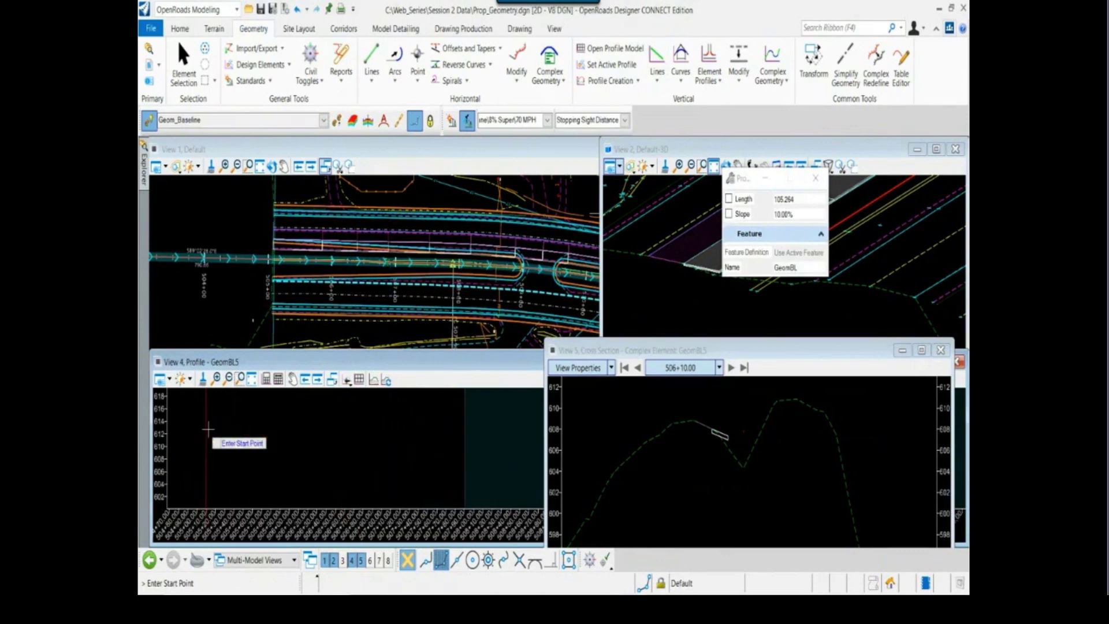
scroll(207, 427, up, 1)
click(204, 425)
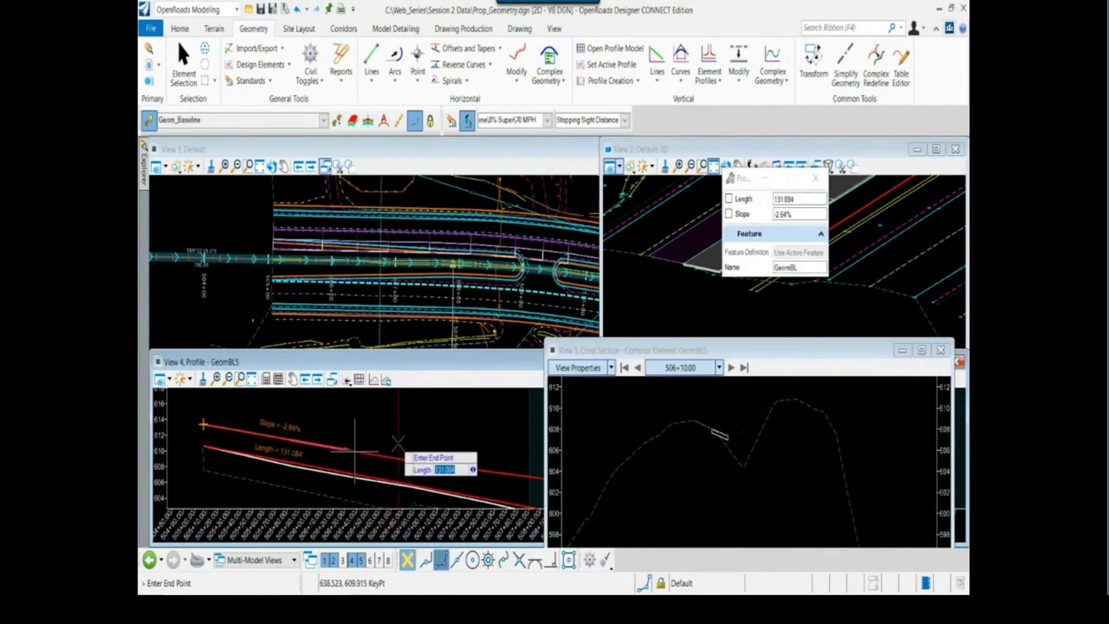
click(355, 451)
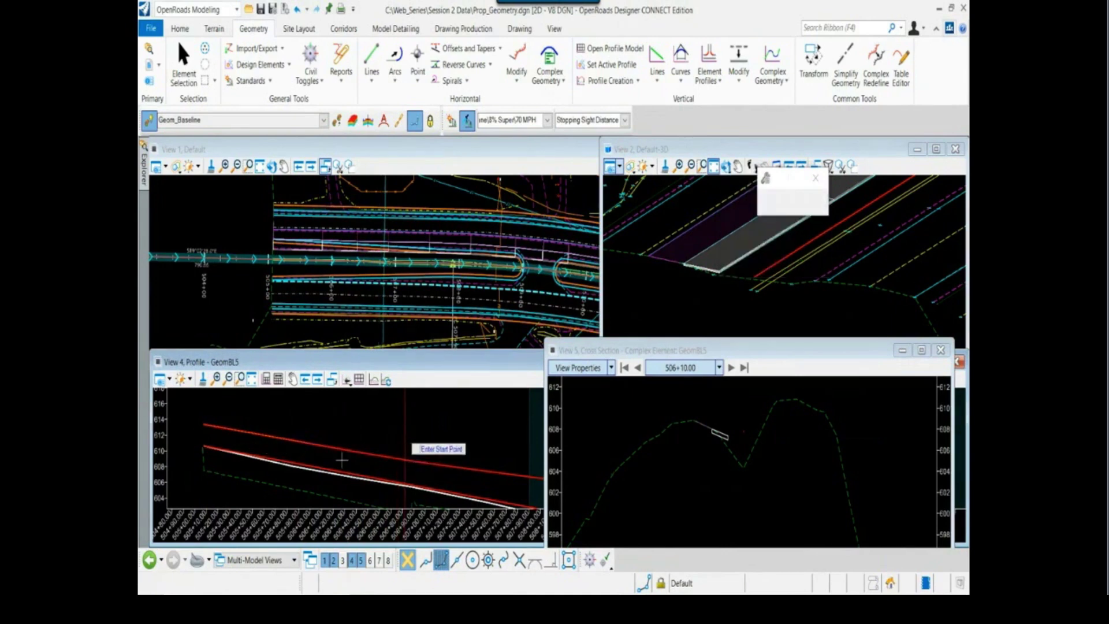
right_click(341, 460)
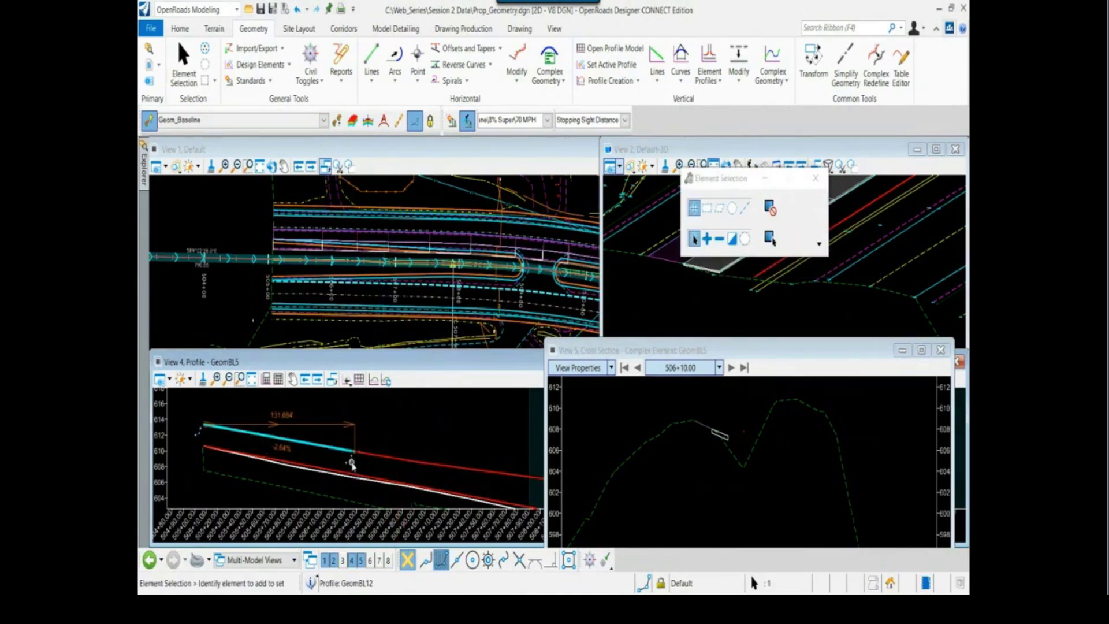
Review the rest of the projected profile range beyond the drawn line and its end relative to the active profile.
scroll(352, 463, down, 3)
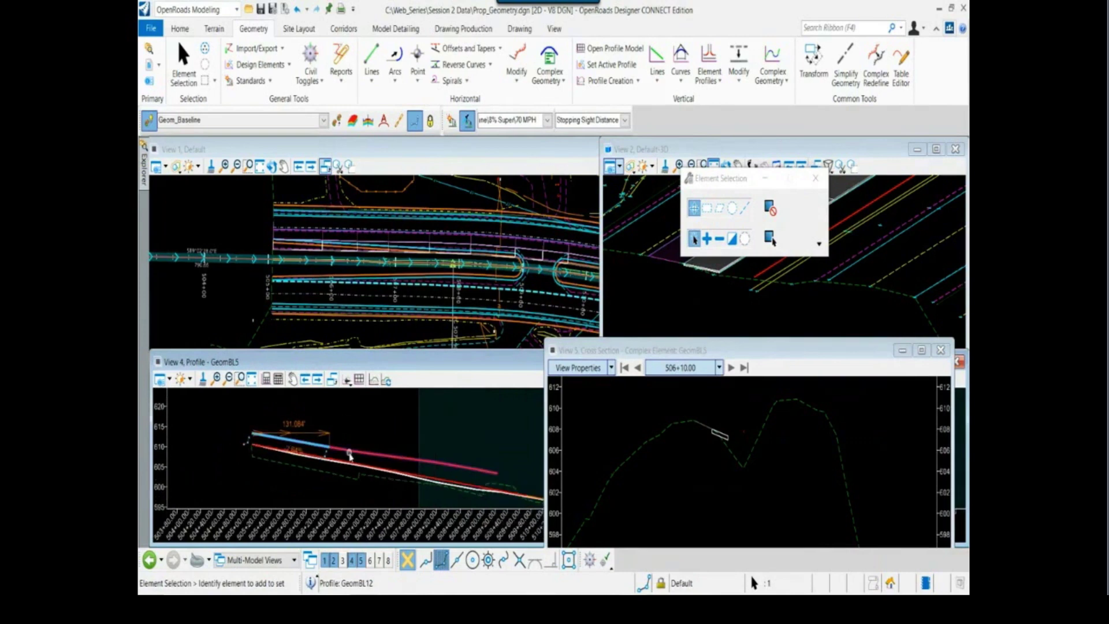
scroll(354, 457, down, 1)
middle_drag(346, 421, 325, 430)
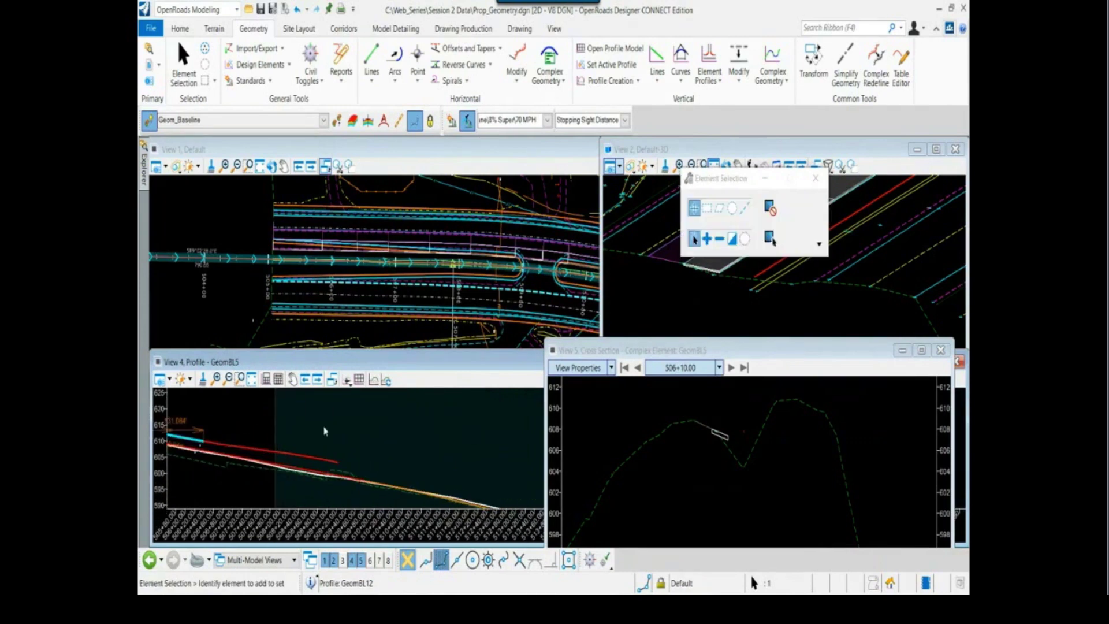
scroll(324, 428, down, 1)
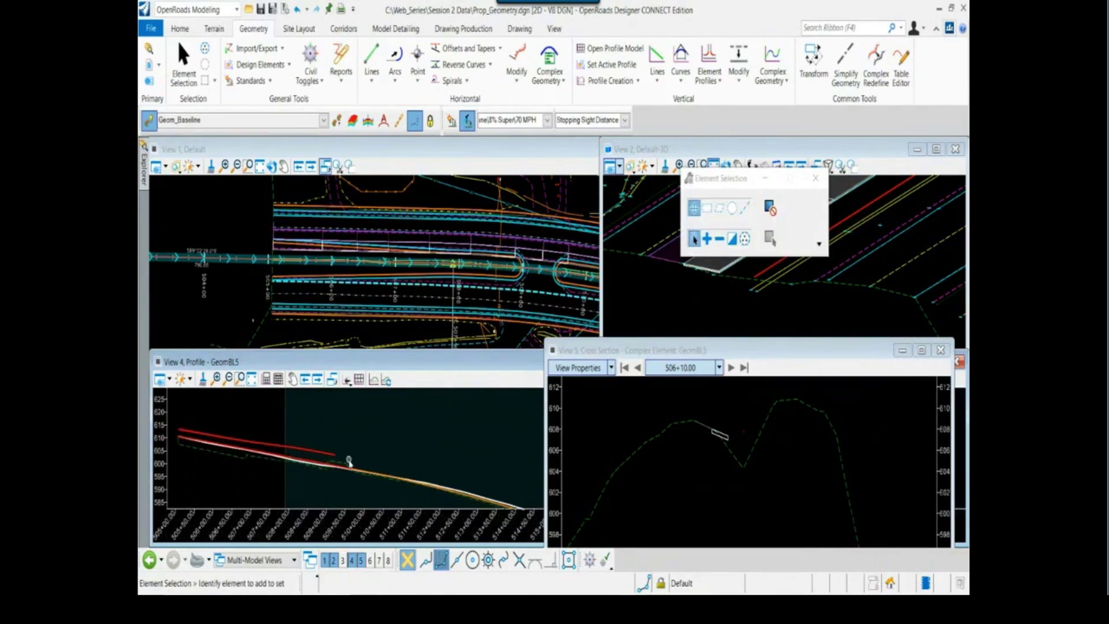
scroll(349, 460, up, 1)
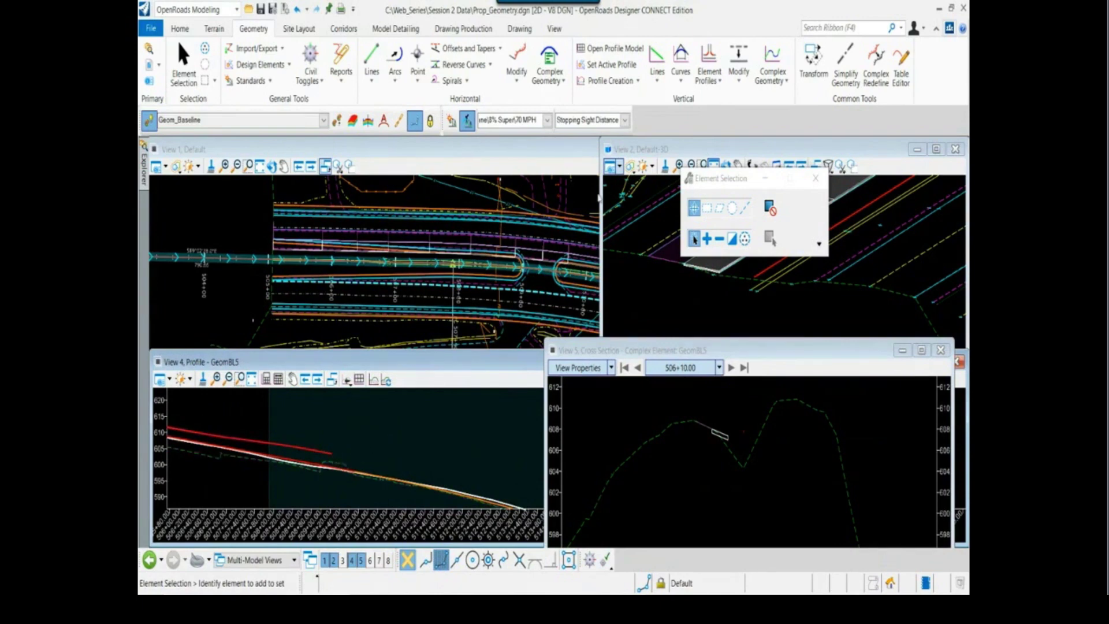
Draw a profile line about 532 ft long at about -3.81%, from just above the projected range and ending tangent to the active Hwy 72 PGL profile.
click(658, 58)
scroll(231, 457, up, 2)
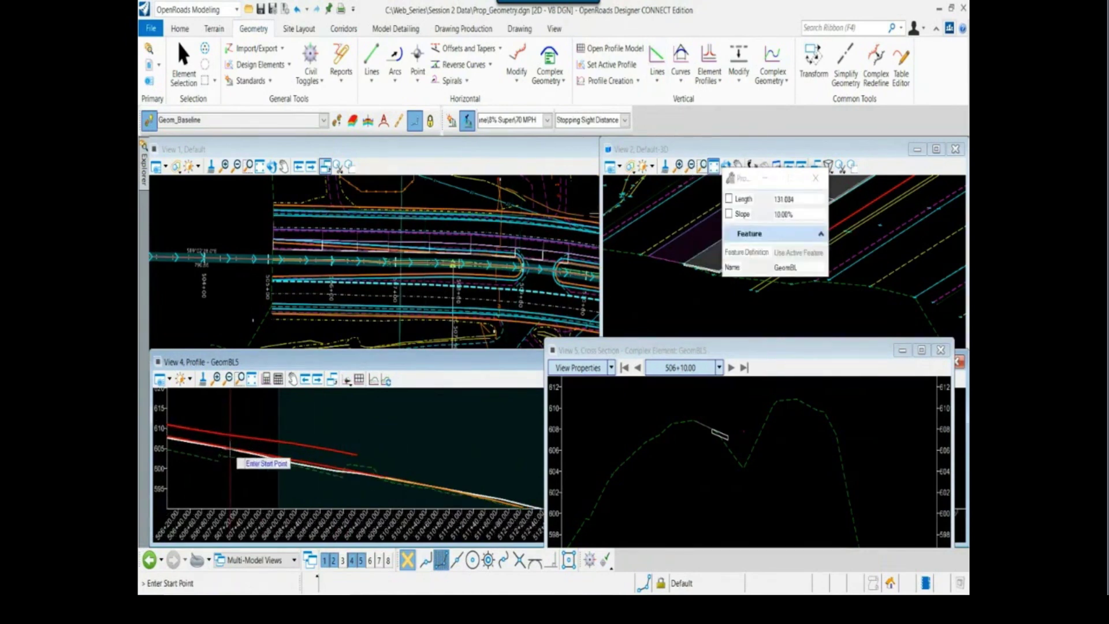
scroll(231, 457, up, 3)
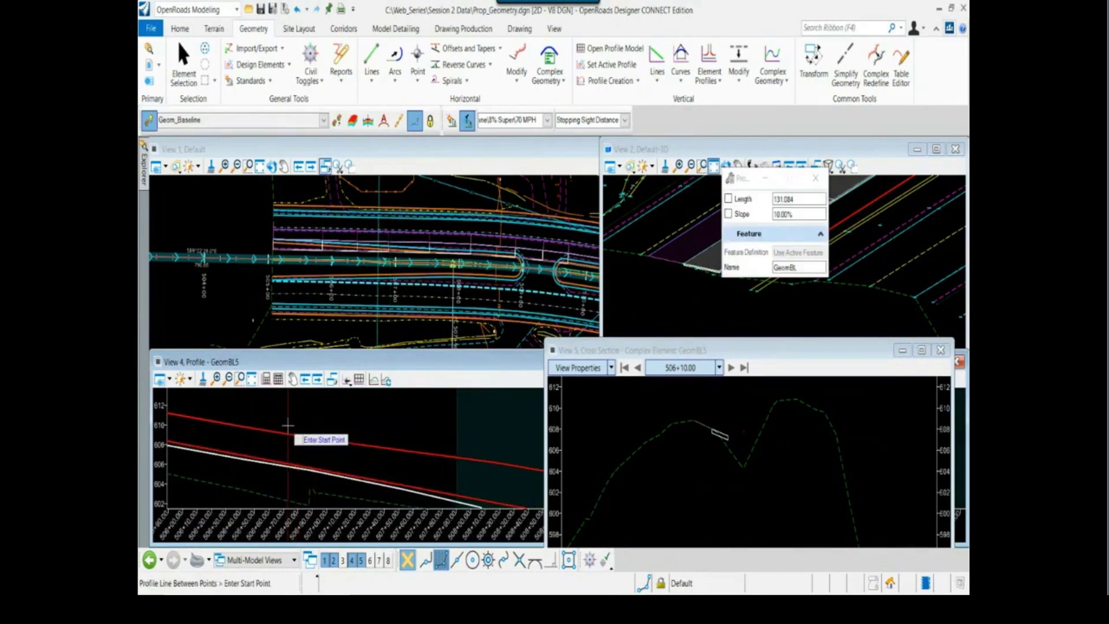
right_click(391, 453)
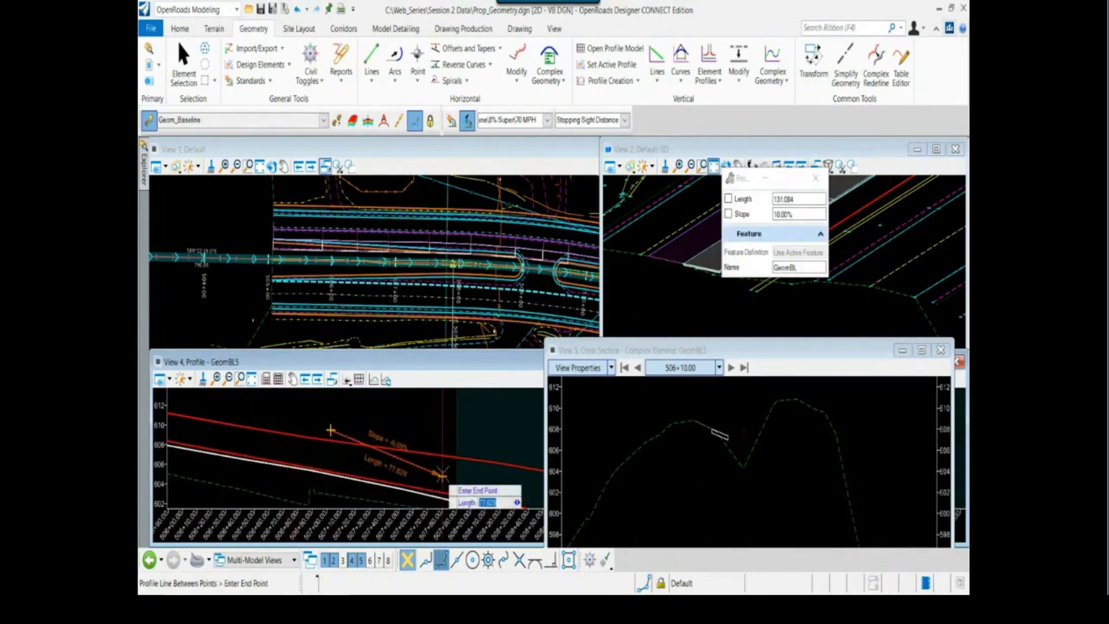
click(434, 468)
click(292, 439)
scroll(300, 445, down, 3)
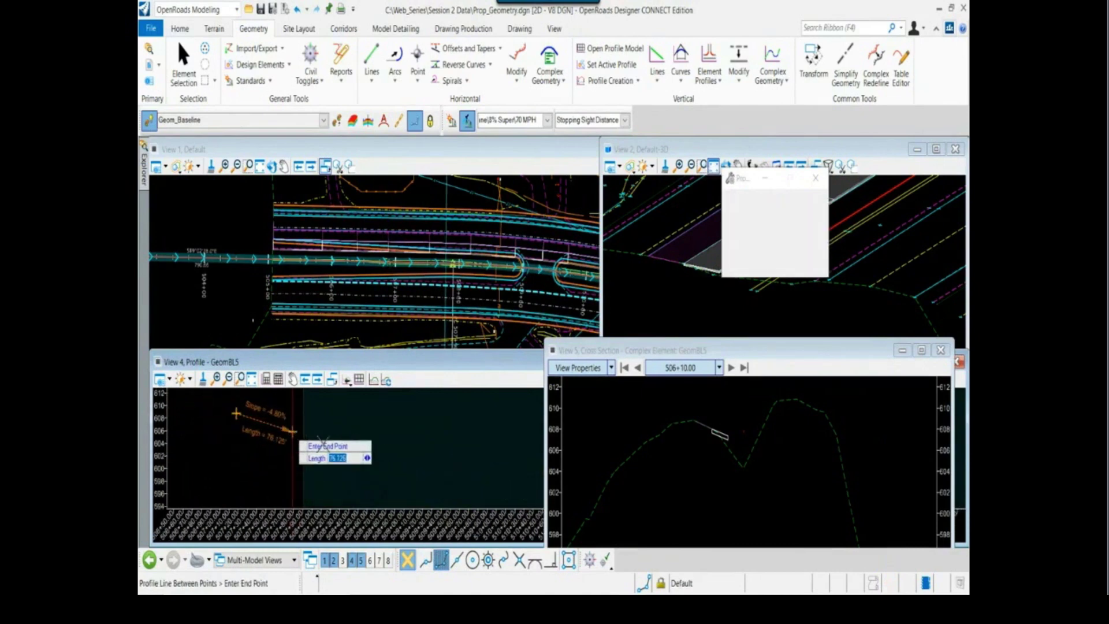
click(236, 413)
scroll(398, 456, down, 2)
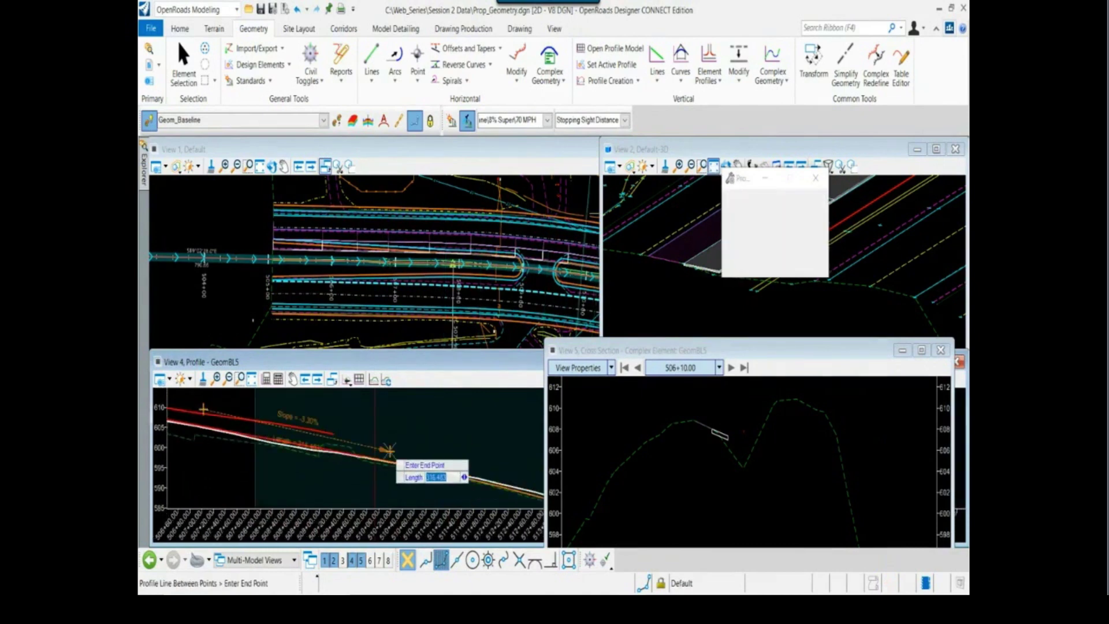
scroll(389, 451, up, 2)
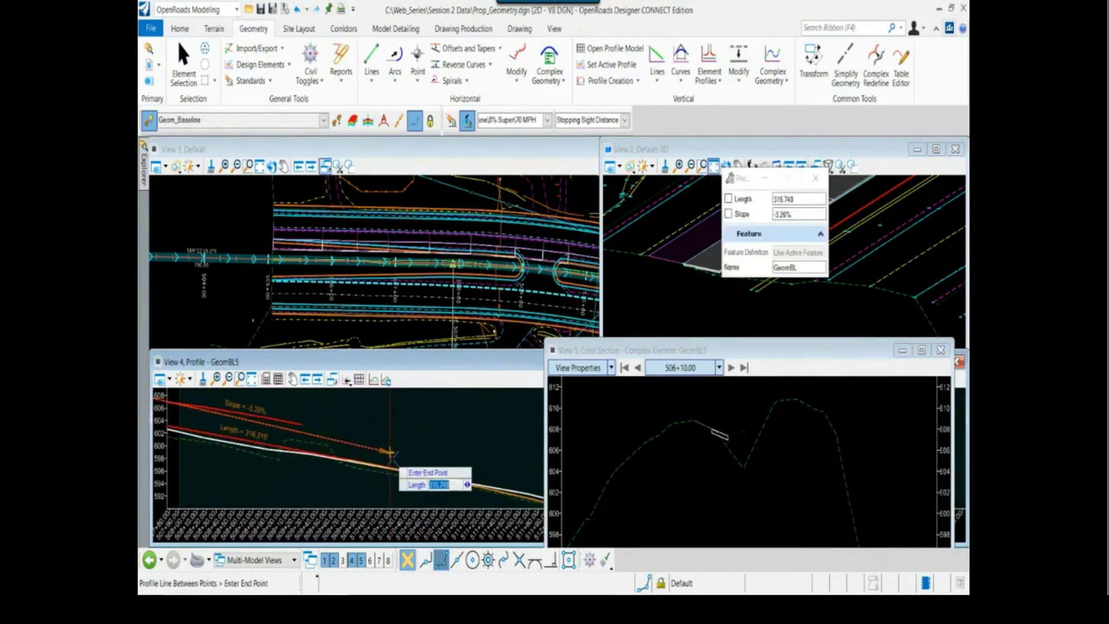
click(534, 559)
scroll(382, 481, up, 1)
scroll(382, 481, up, 2)
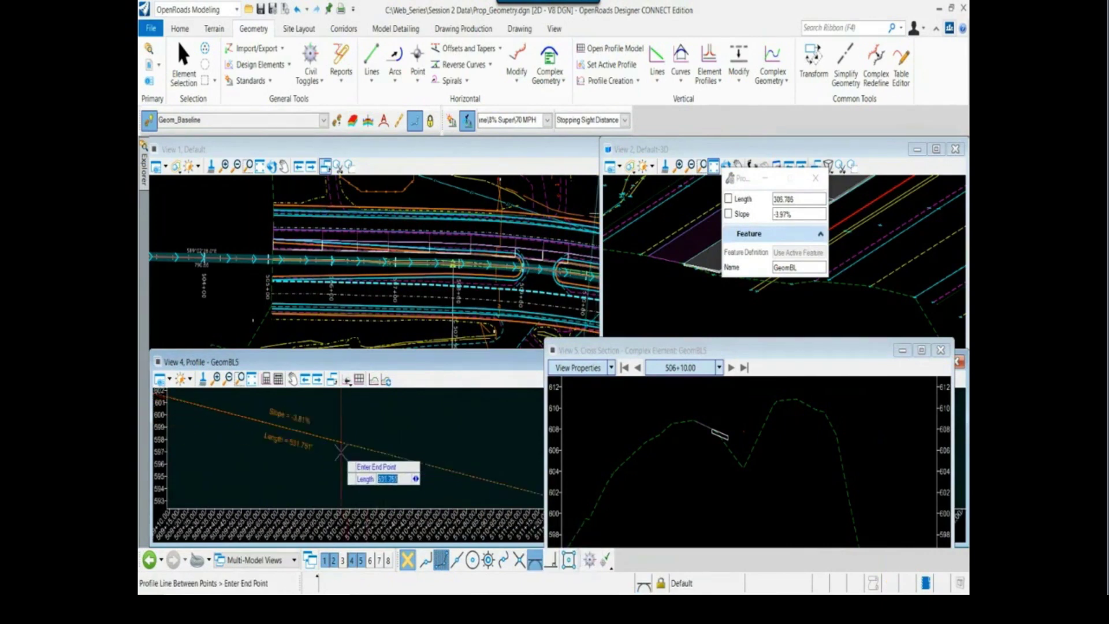
scroll(347, 446, down, 2)
scroll(338, 451, up, 1)
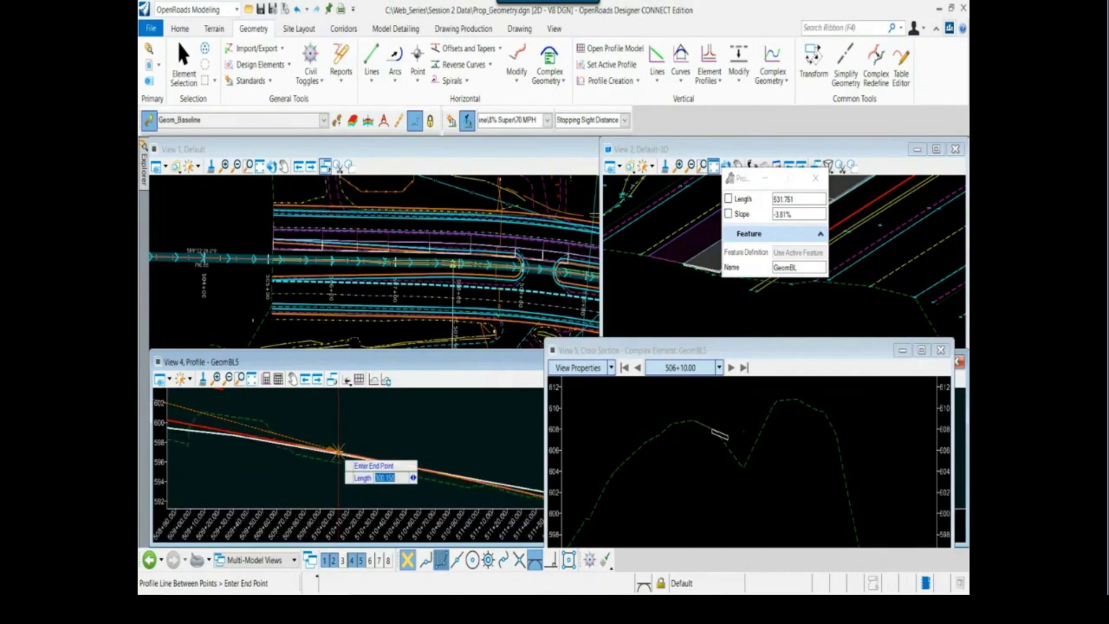
scroll(337, 452, up, 2)
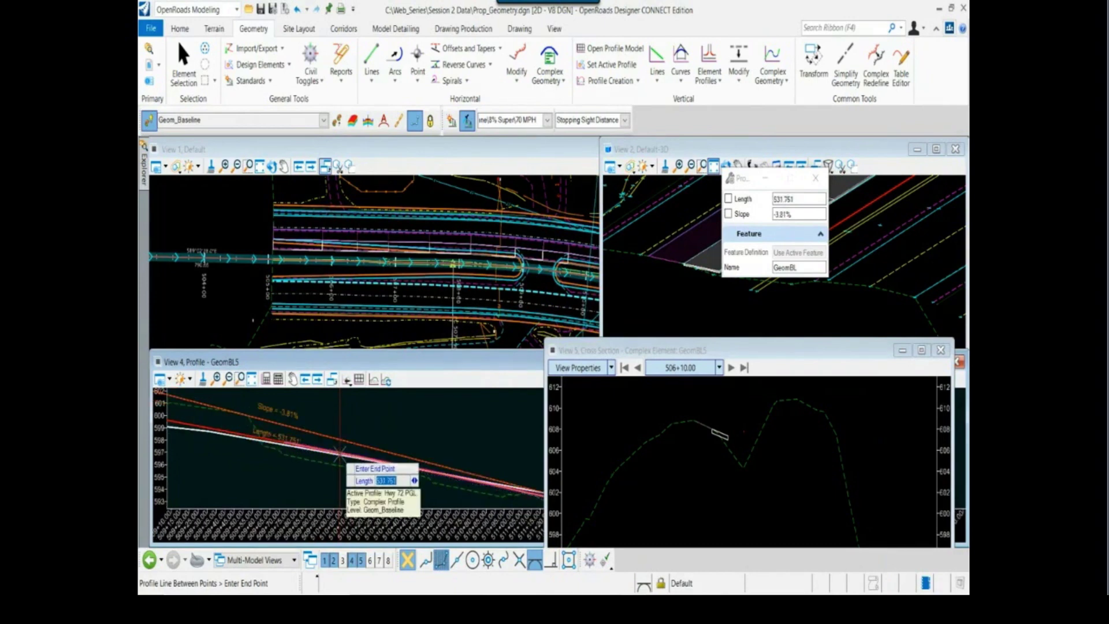
scroll(339, 451, up, 2)
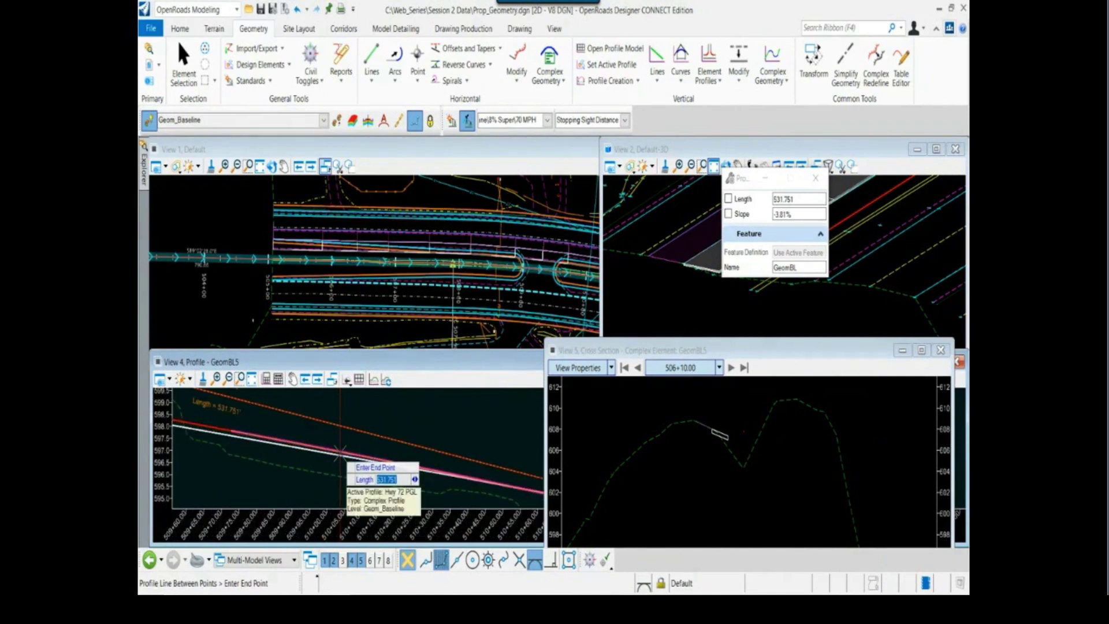
click(341, 455)
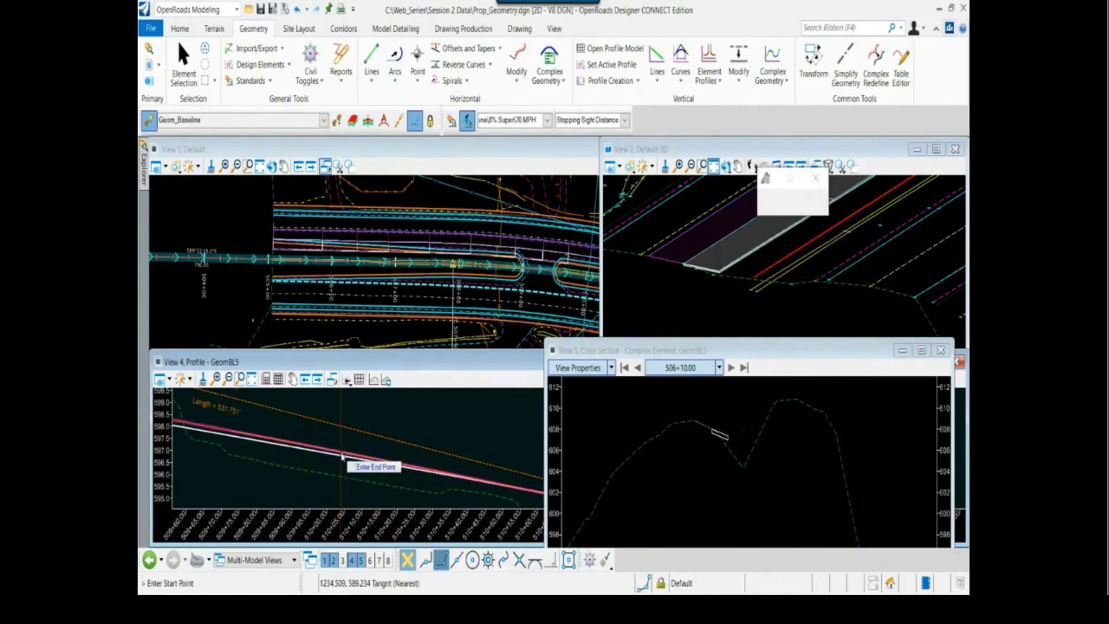
scroll(346, 454, down, 2)
right_click(384, 445)
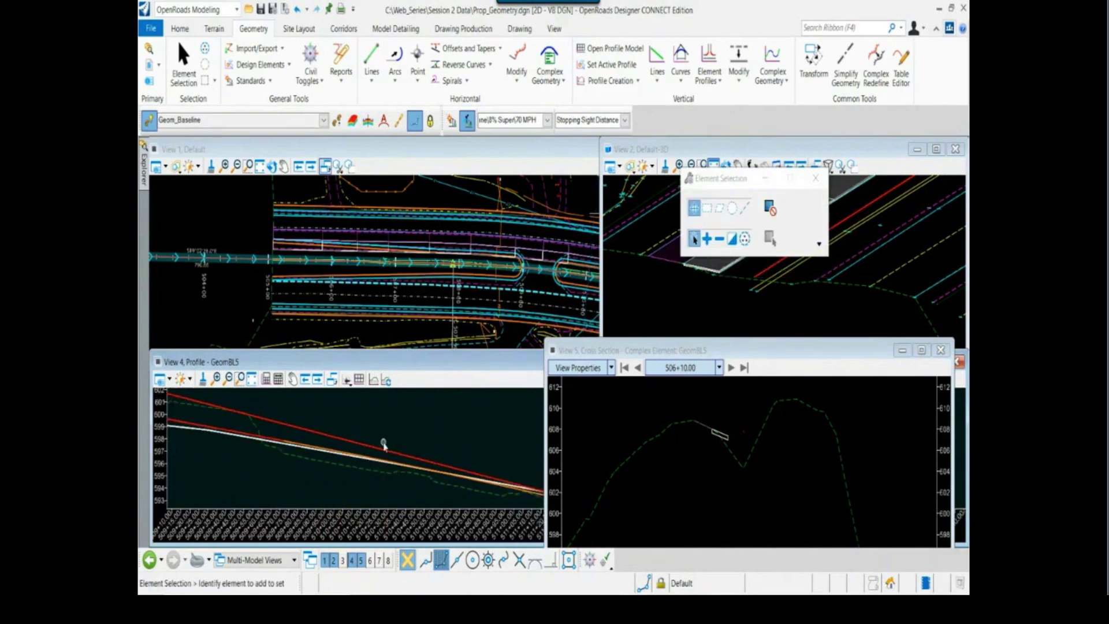
Inspect the new tangent line's length and slope and where it crosses the first profile line.
click(384, 444)
scroll(362, 478, down, 1)
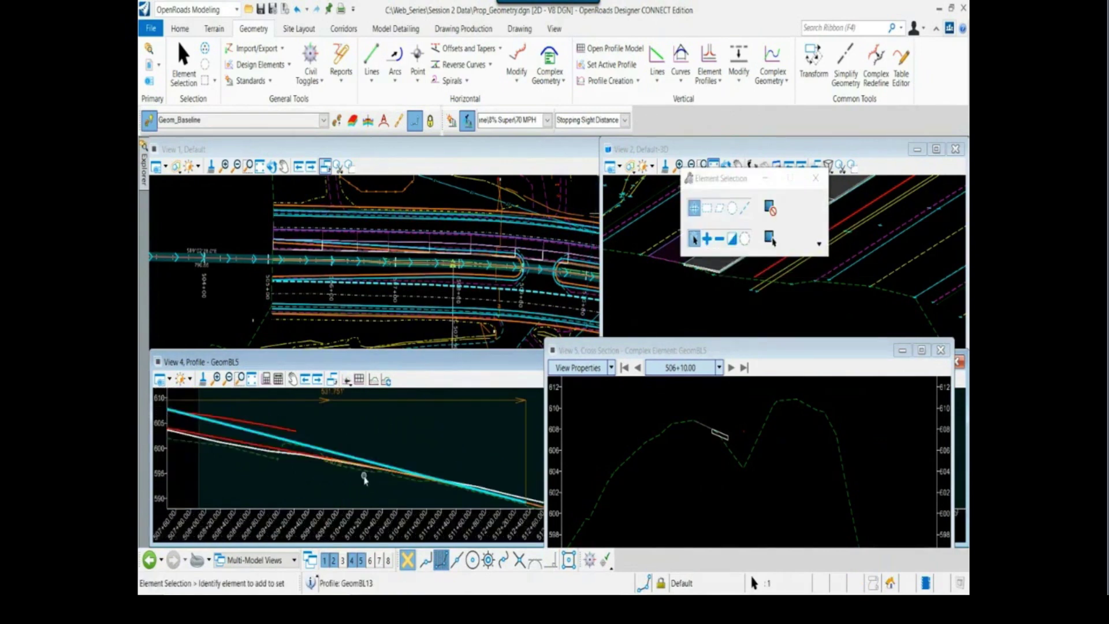
scroll(364, 478, down, 1)
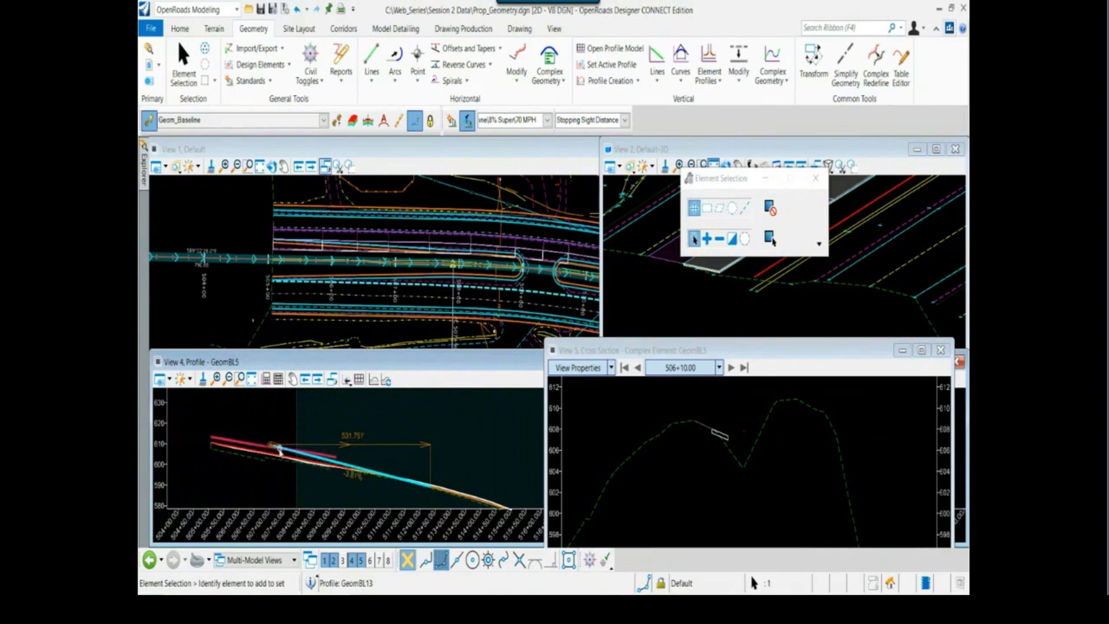
scroll(268, 452, down, 1)
scroll(268, 452, up, 2)
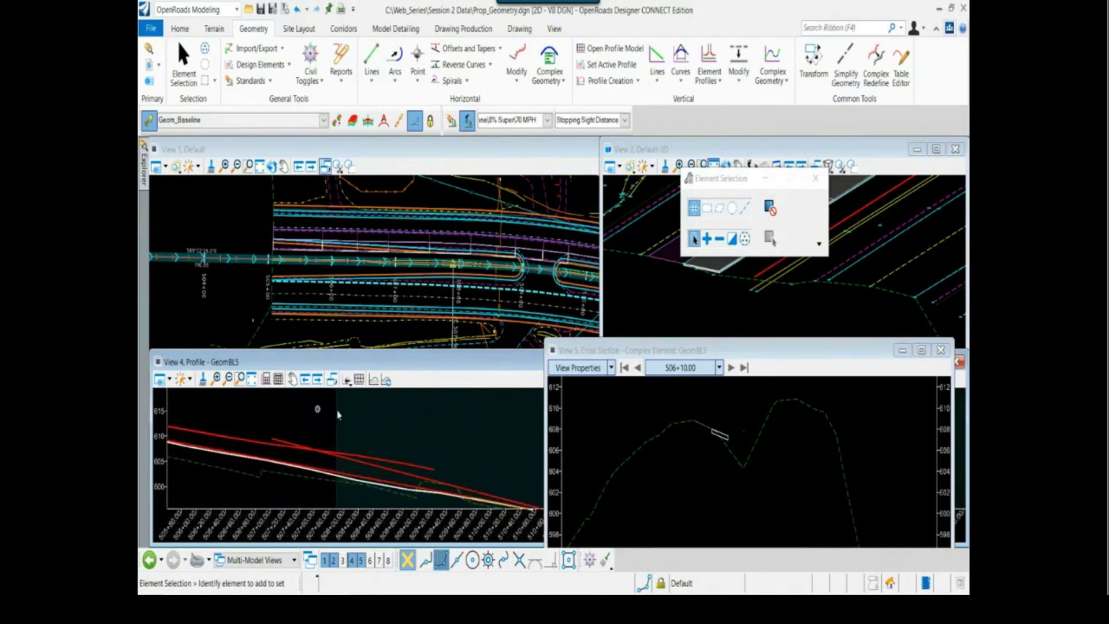
click(681, 58)
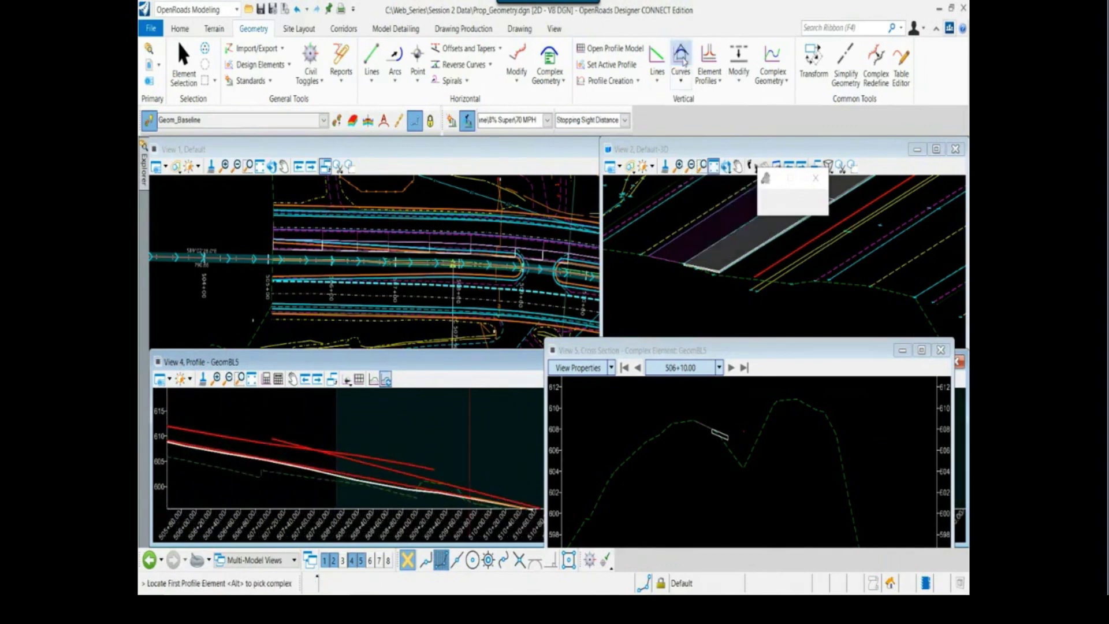
scroll(258, 449, up, 2)
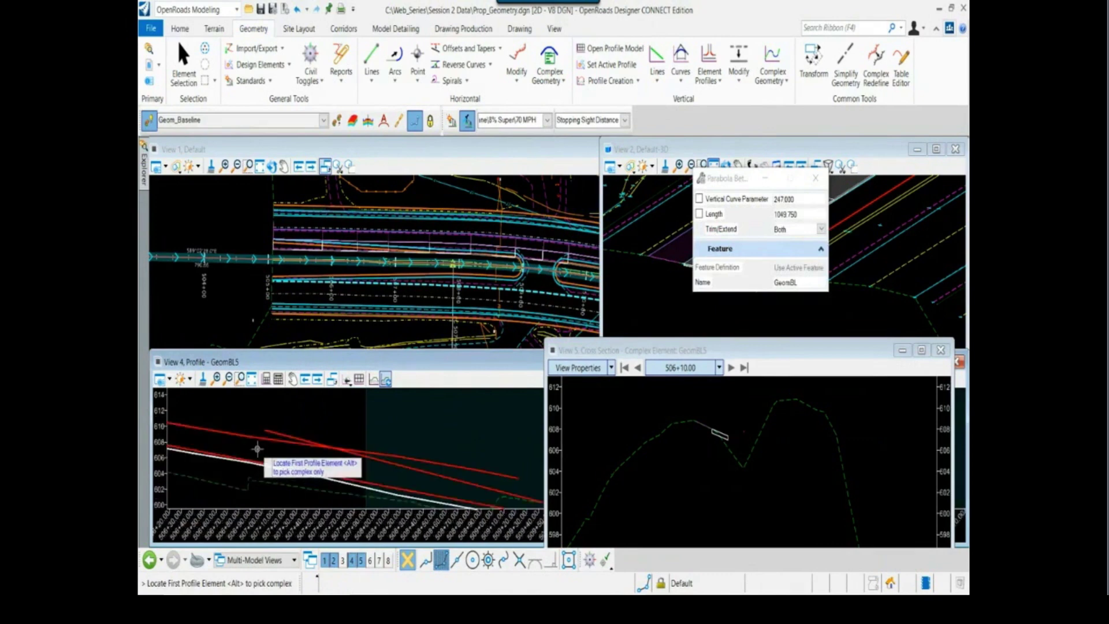
scroll(258, 449, down, 1)
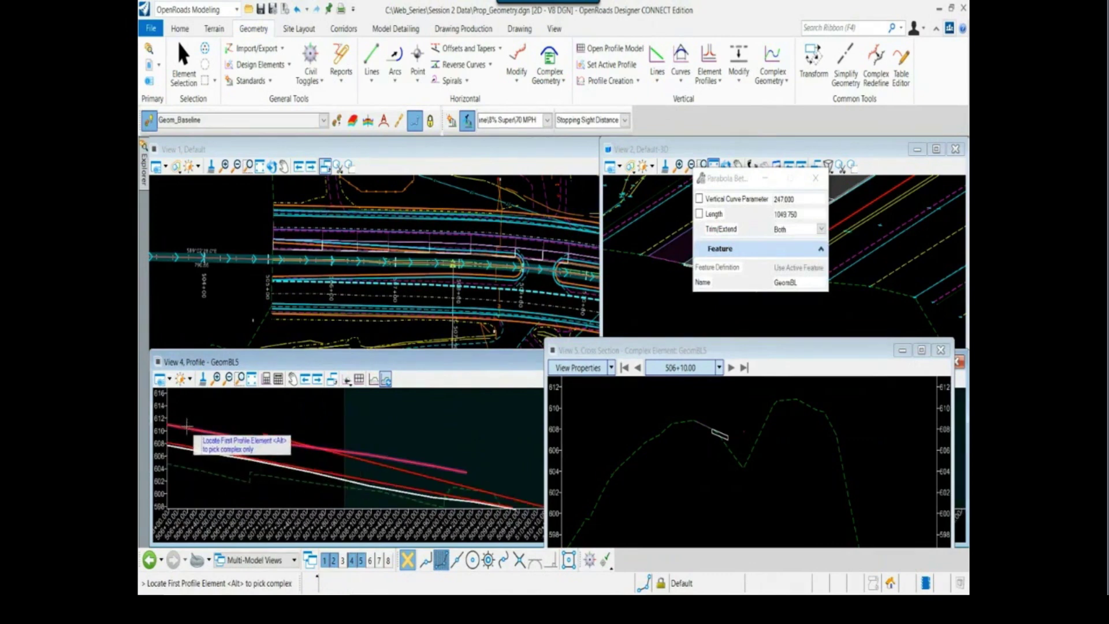
click(187, 427)
click(361, 459)
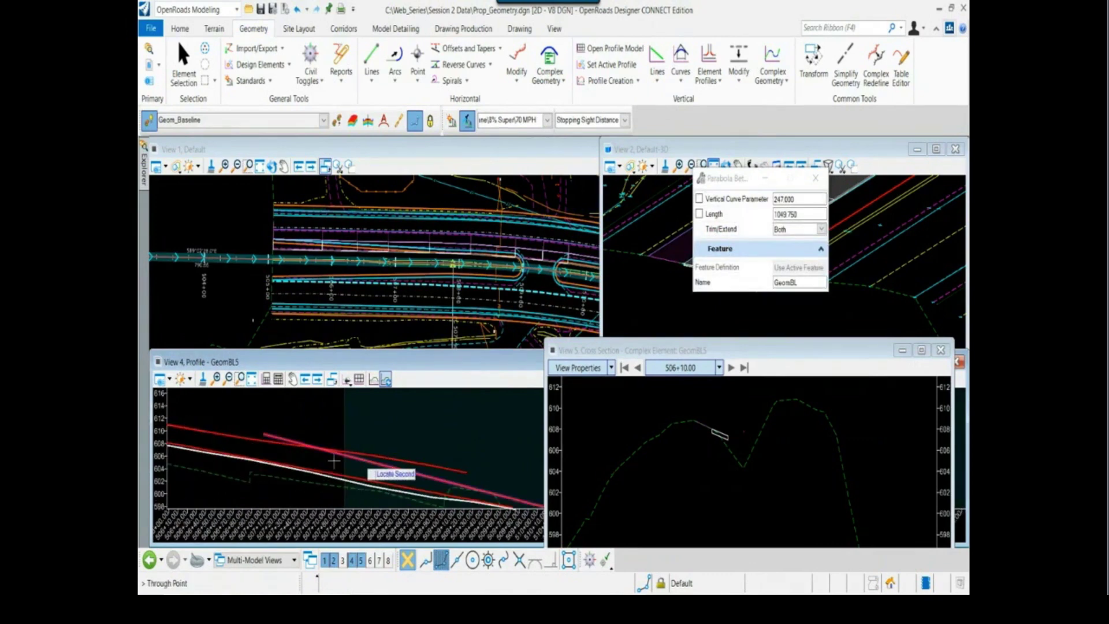
click(283, 451)
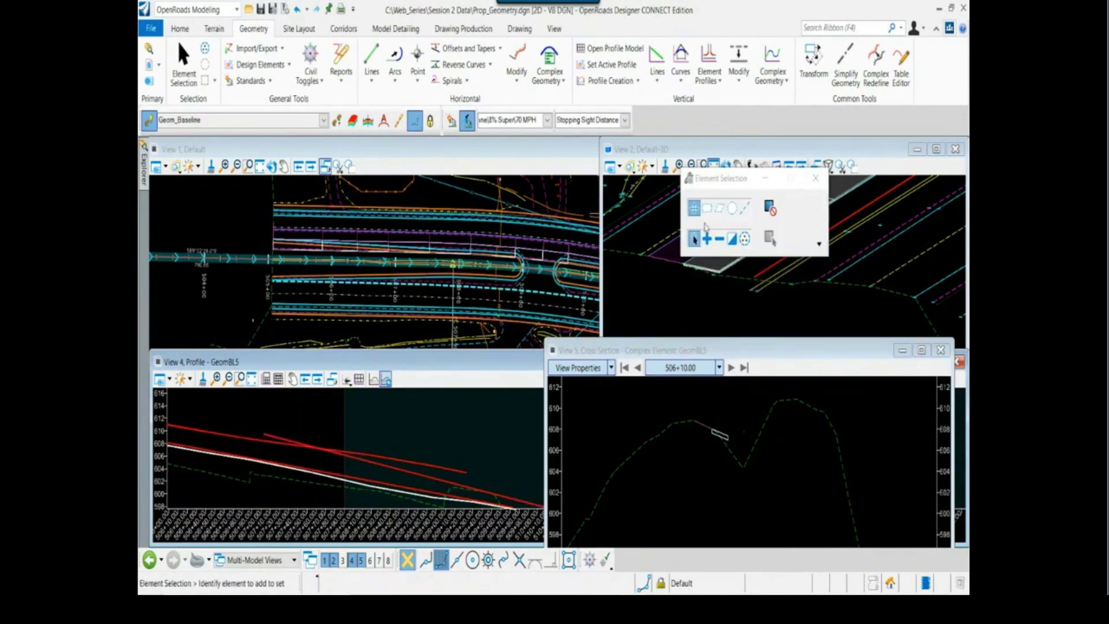
Create a parabola between the -2.64% and -3.81% profile lines with a vertical curve parameter of 247 and Trim/Extend set to Both.
click(681, 55)
scroll(225, 427, down, 1)
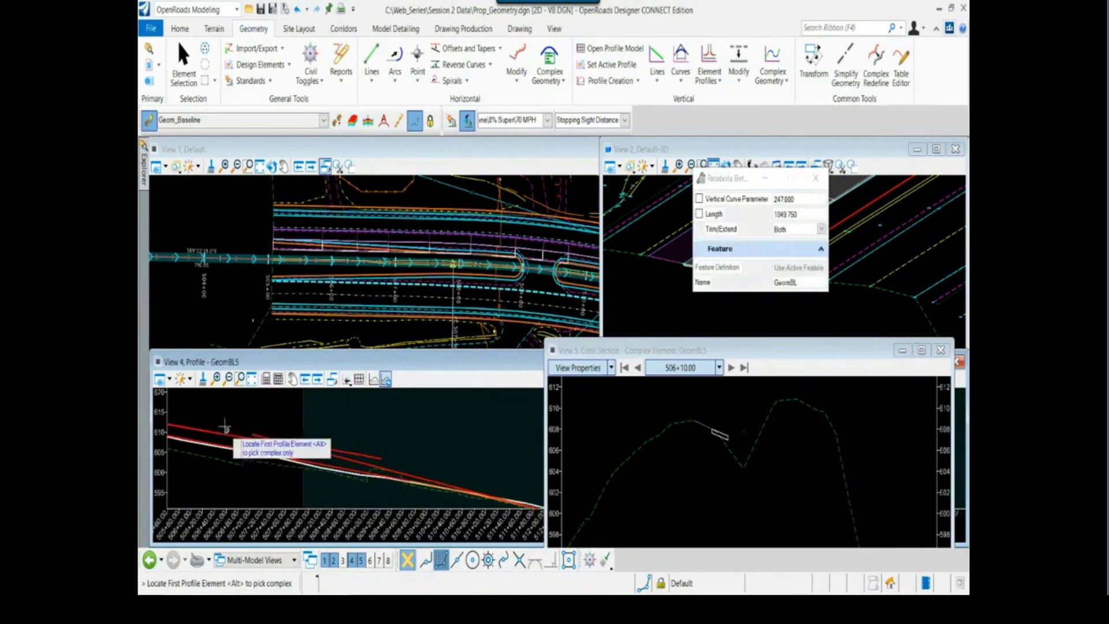
scroll(248, 421, up, 1)
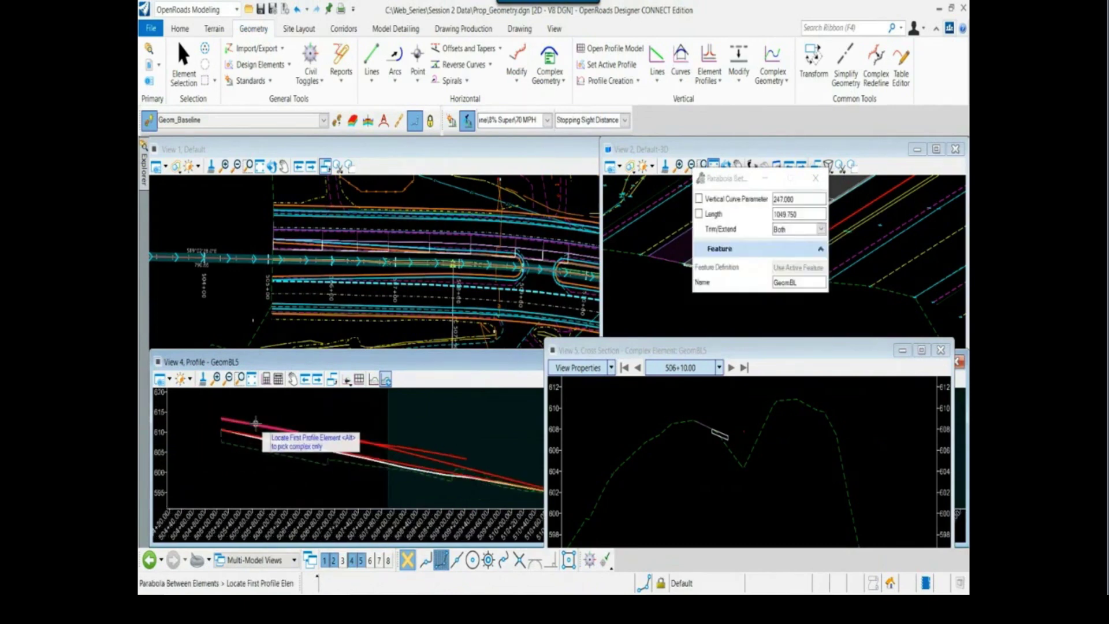
scroll(256, 424, up, 1)
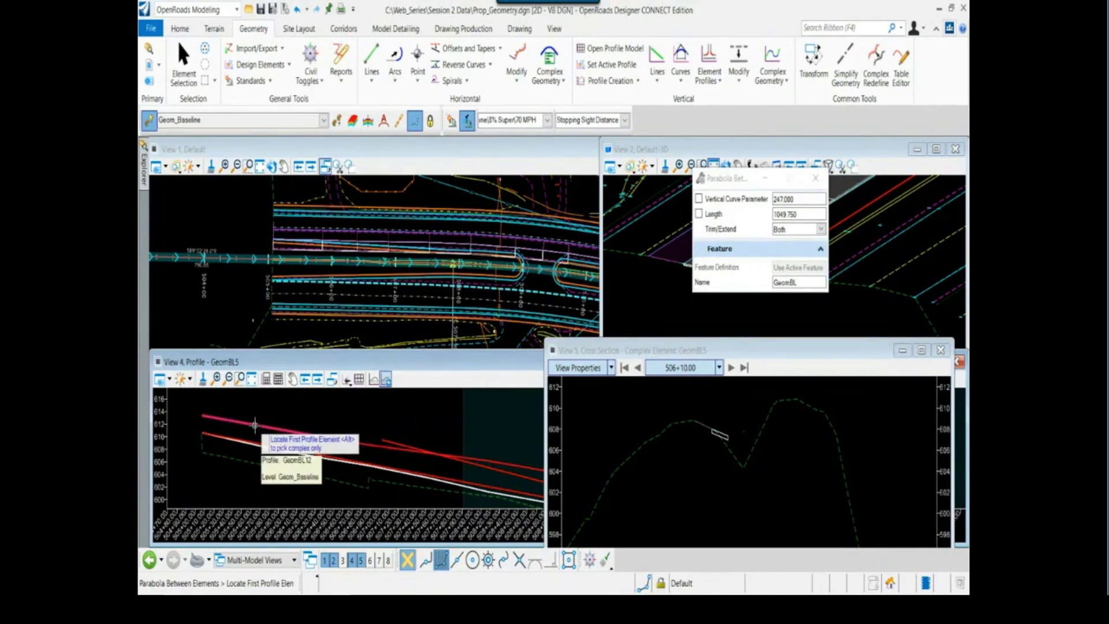
click(255, 425)
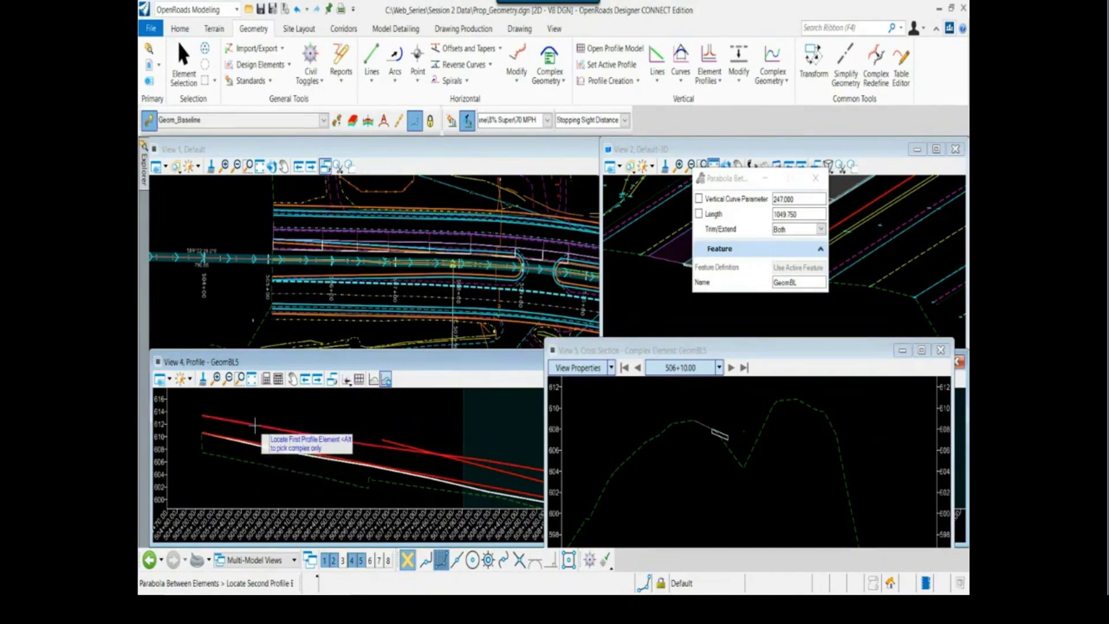
click(517, 475)
scroll(415, 462, up, 2)
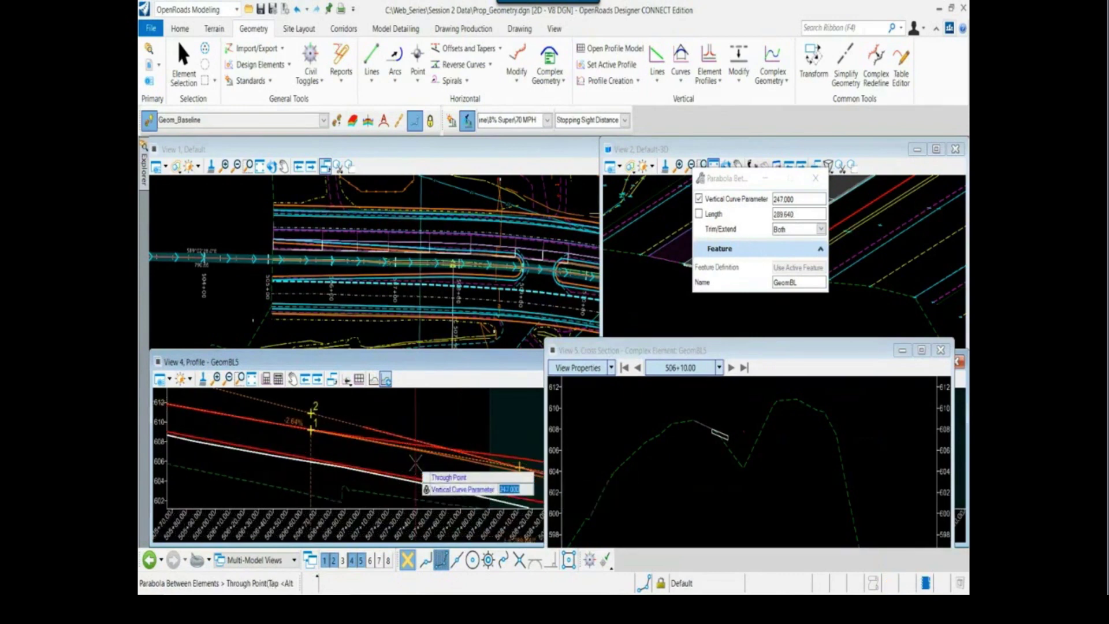
scroll(448, 469, up, 2)
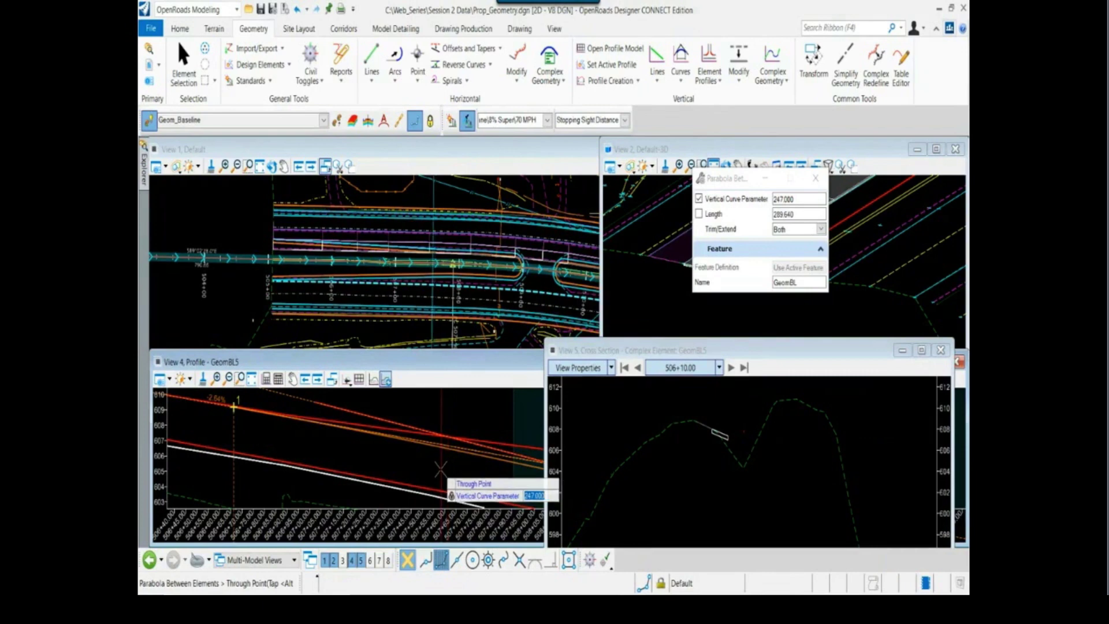
scroll(444, 469, down, 1)
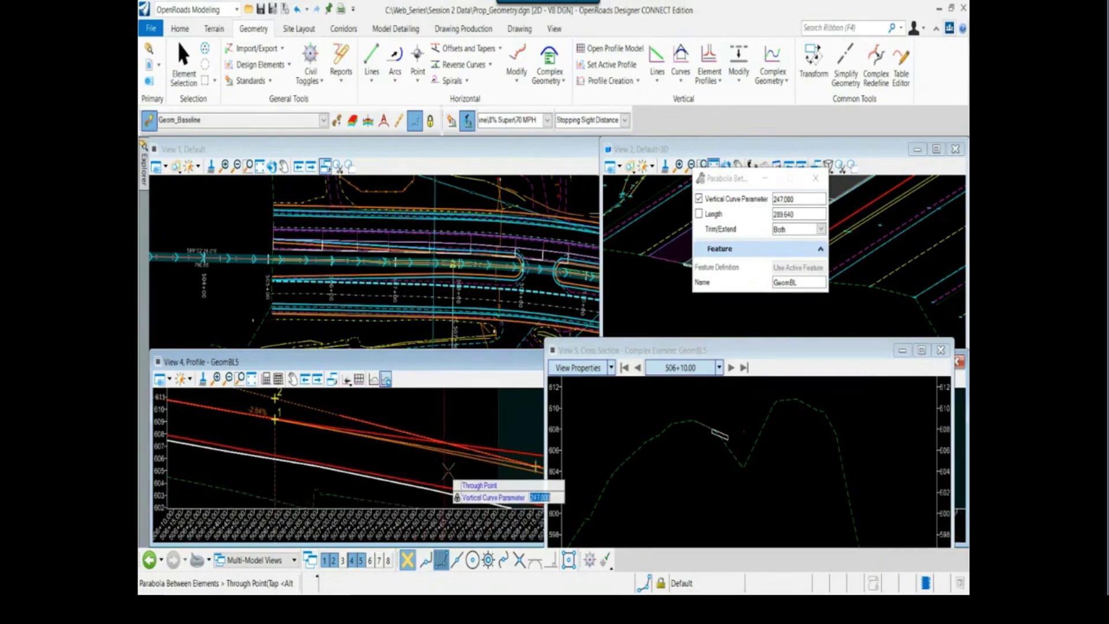
middle_drag(443, 469, 363, 453)
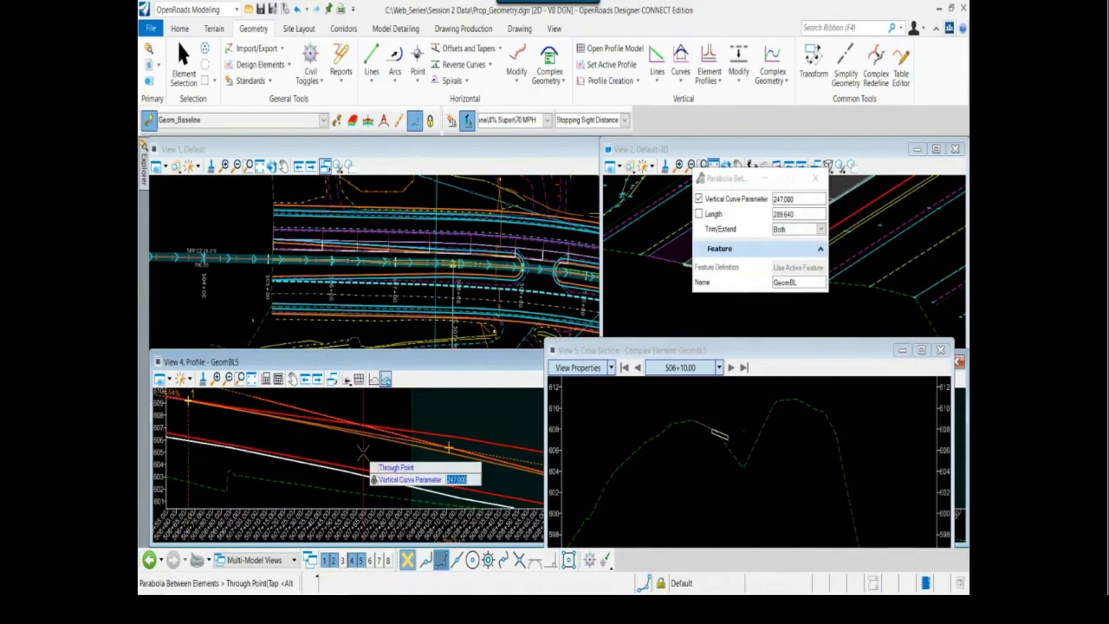
click(363, 453)
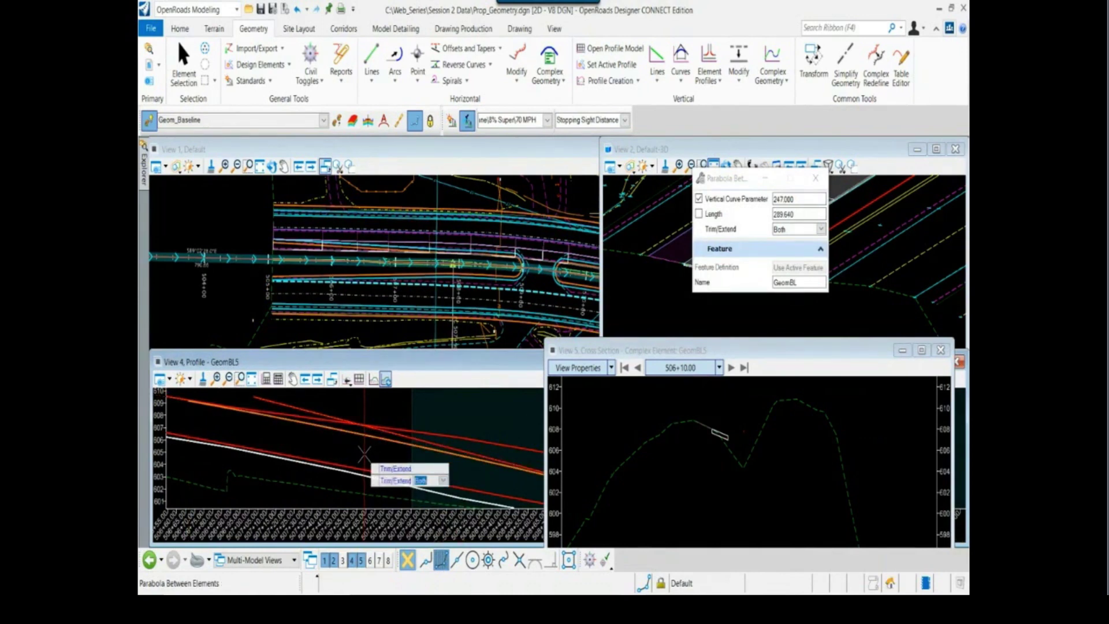
click(364, 454)
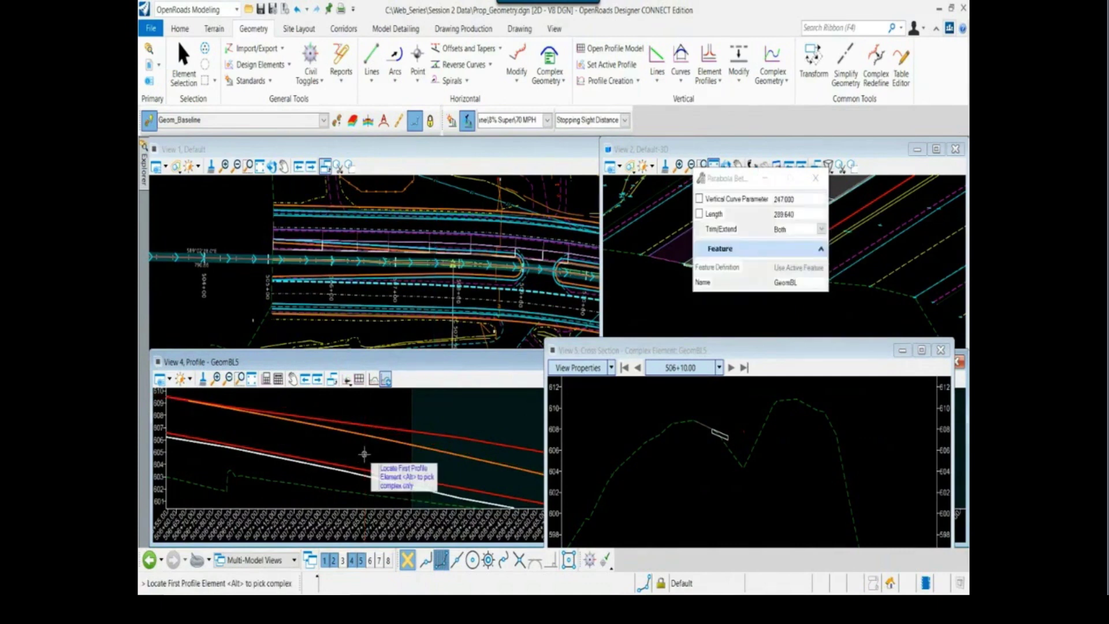
right_click(365, 454)
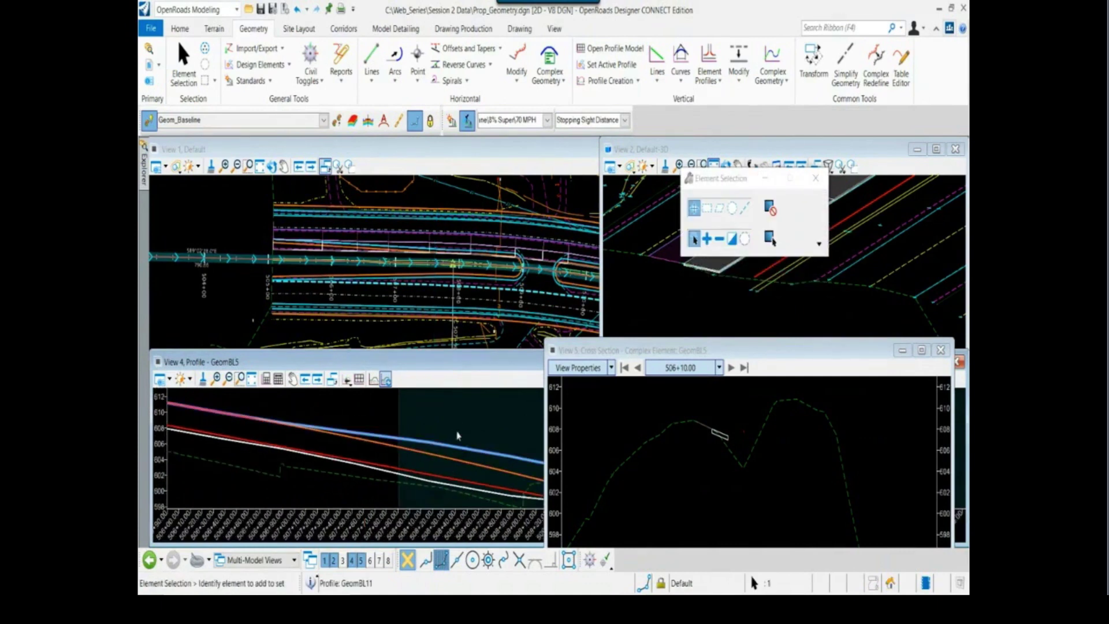
Delete the projected profile range lying above the new parabola.
scroll(471, 427, down, 2)
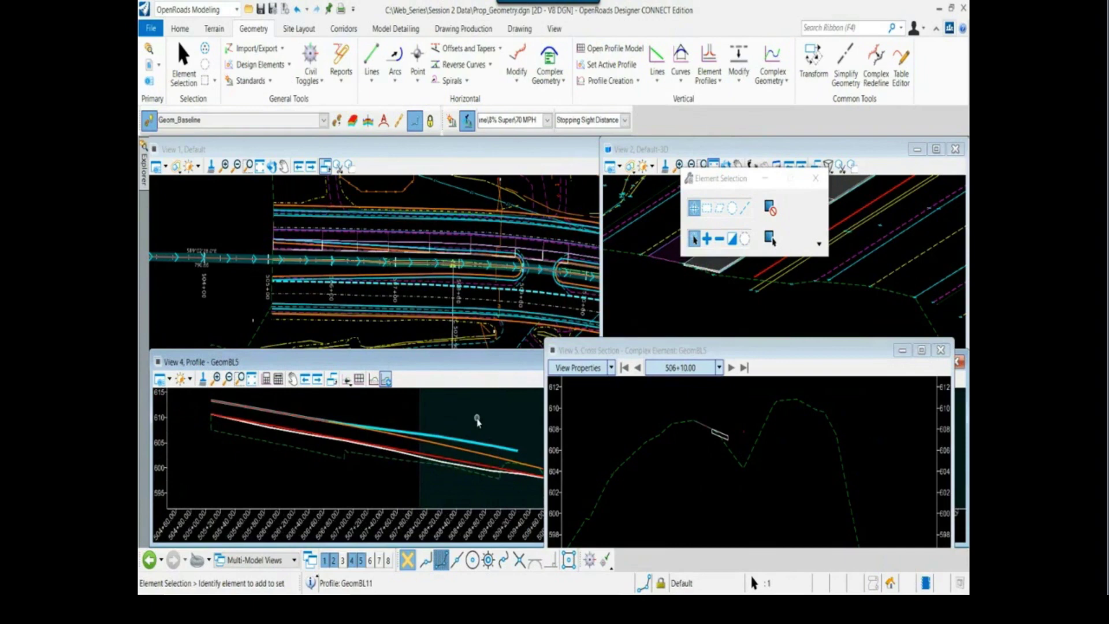
click(477, 421)
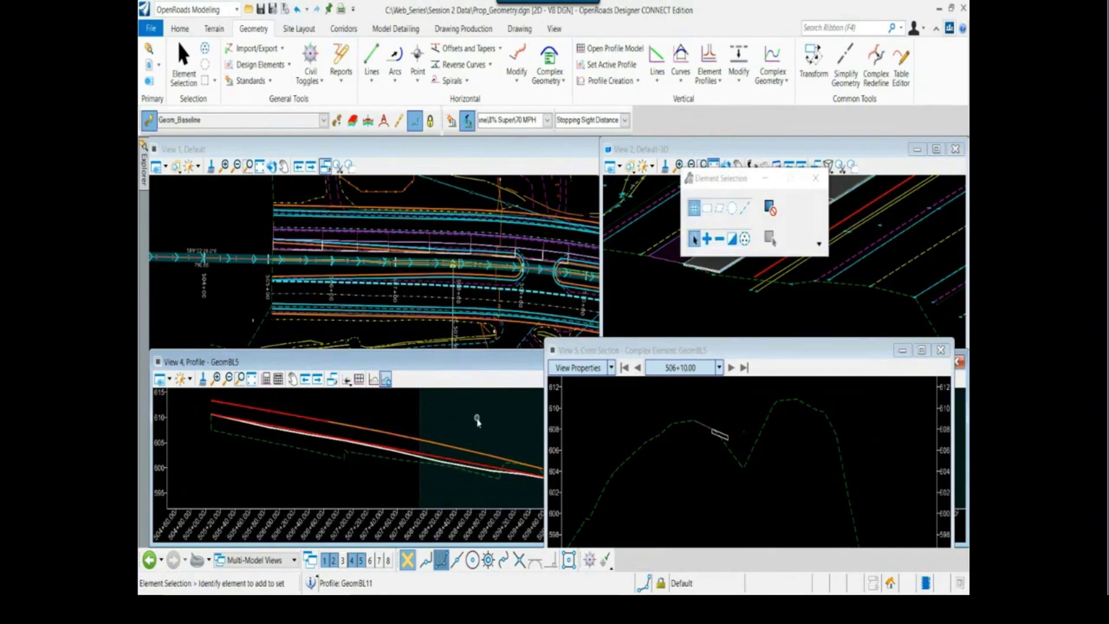
Combine the two tangent profile lines and the parabola into a complex profile named EB CONTROL, using the Automatic method.
scroll(457, 419, down, 3)
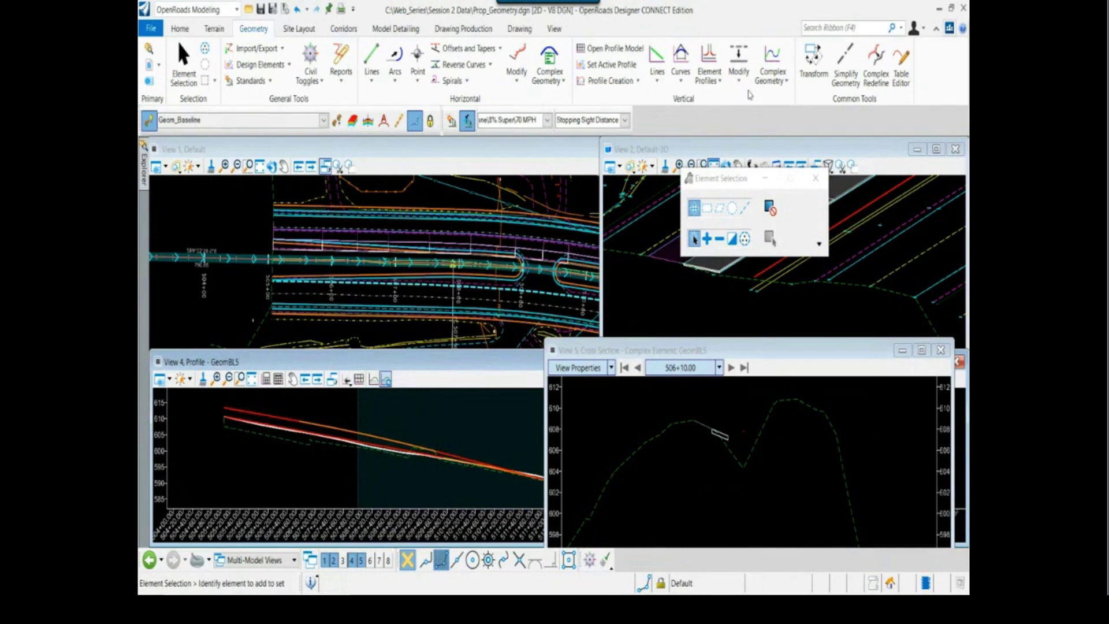
click(773, 57)
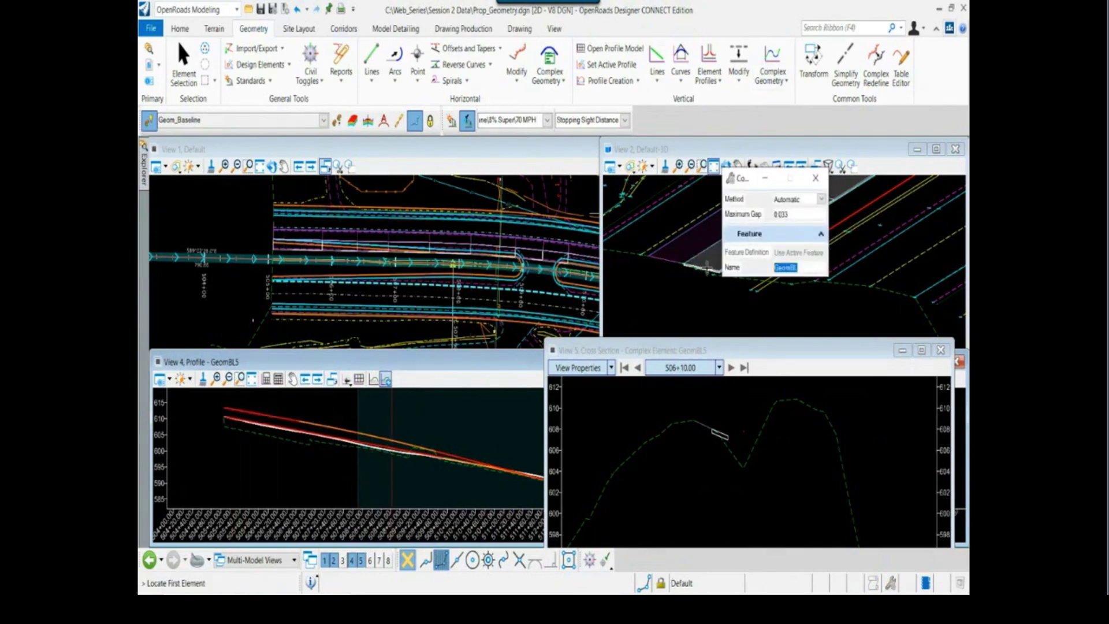
text(EB CO)
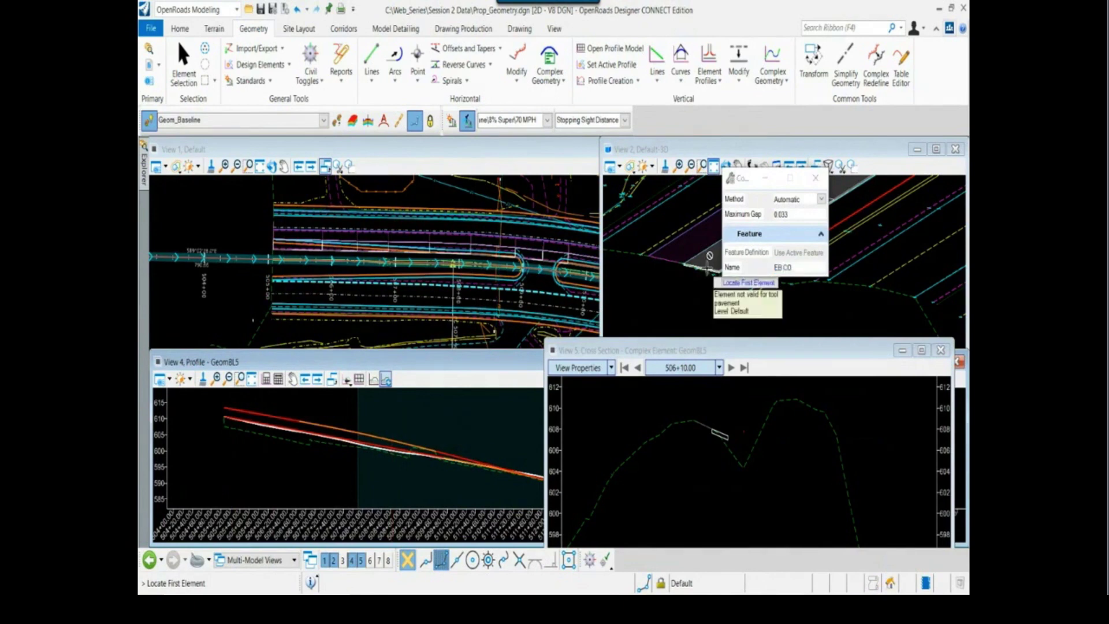
text(r)
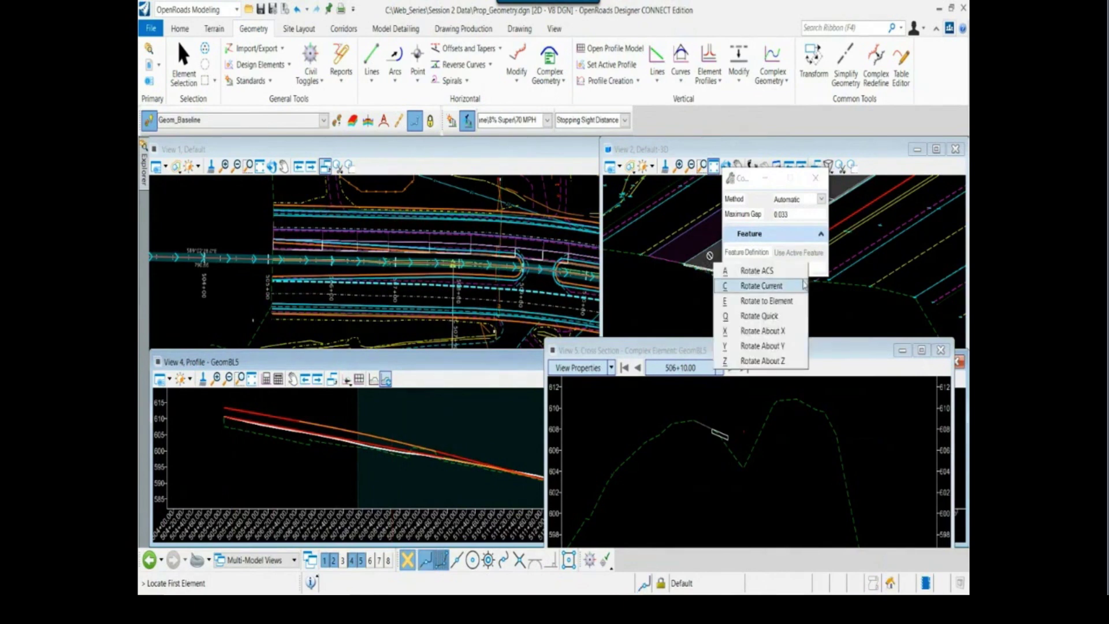
click(812, 269)
text(B CONF)
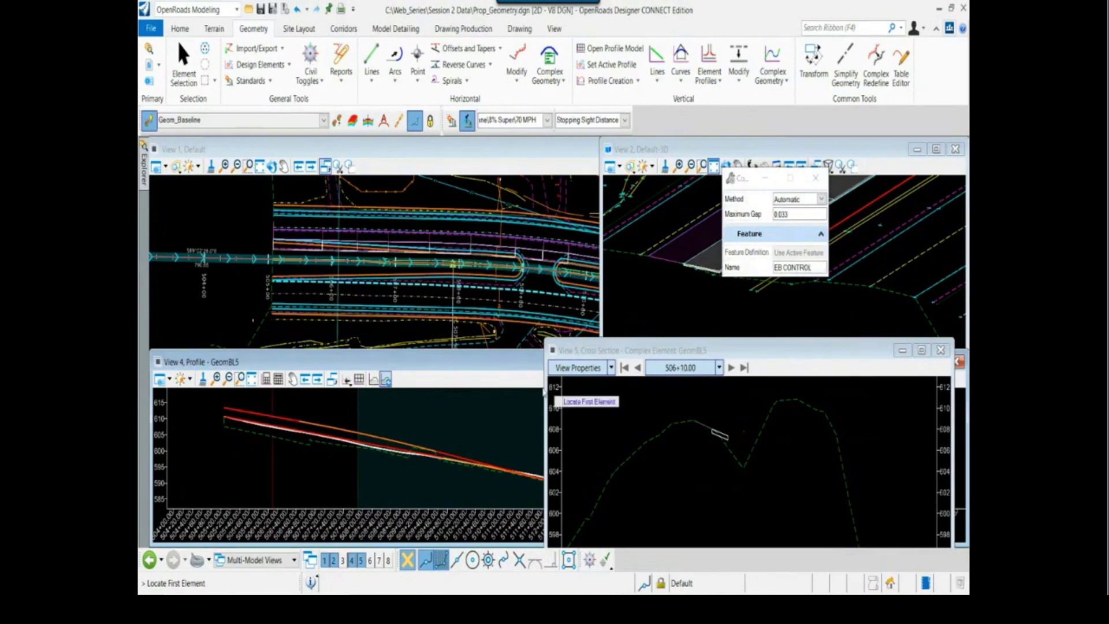
click(227, 409)
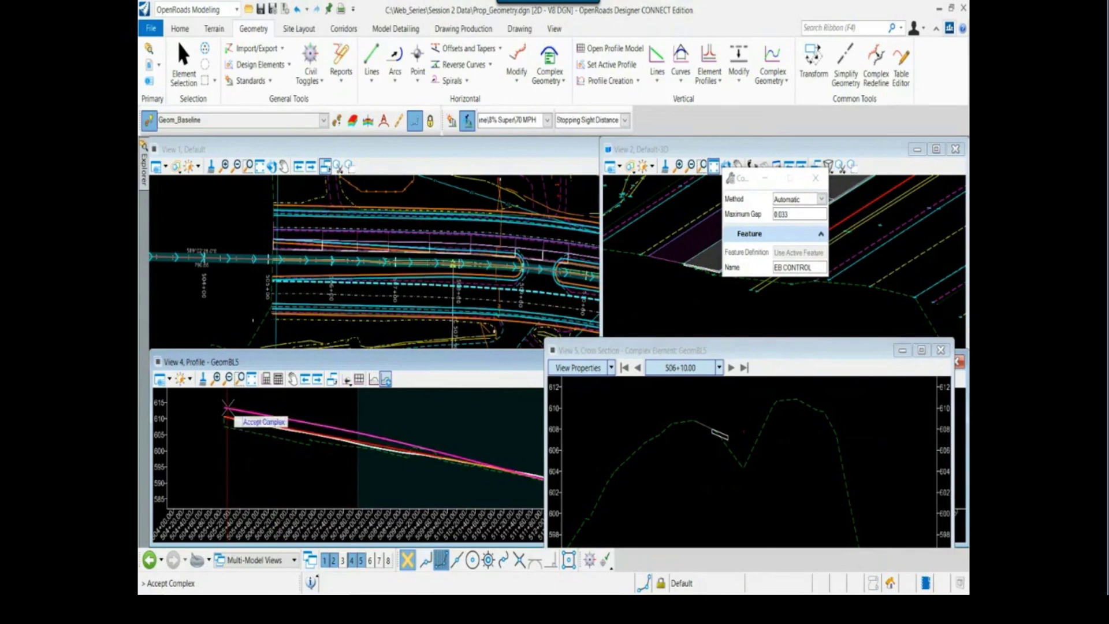
click(357, 407)
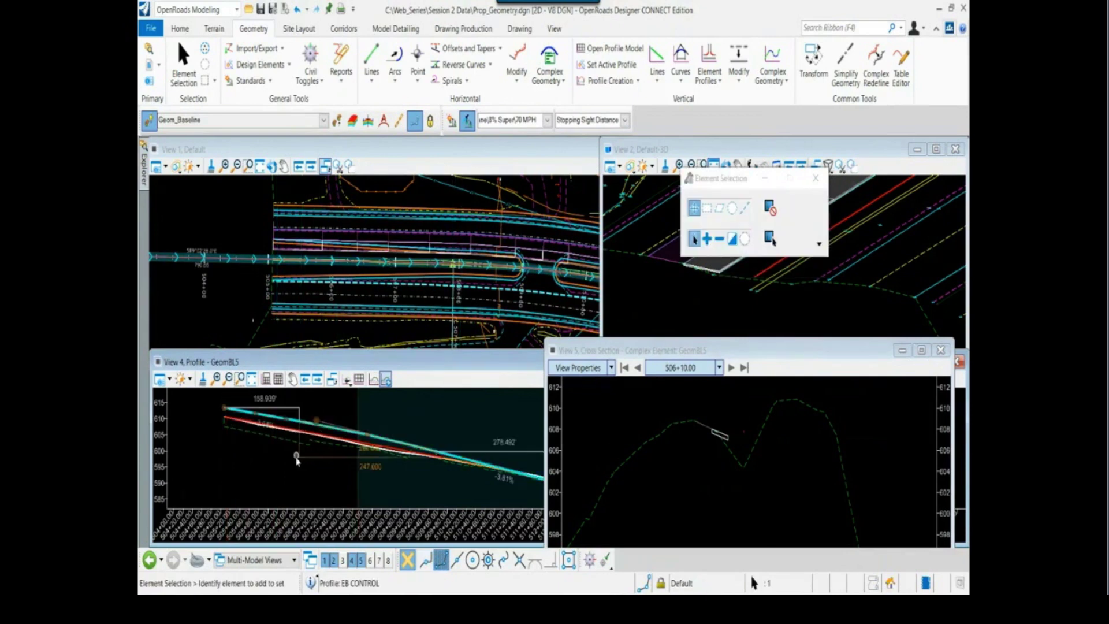
Inspect the EB CONTROL profile's tangents and parabola and how it ties into the active Hwy 72 profile.
middle_drag(523, 471, 464, 467)
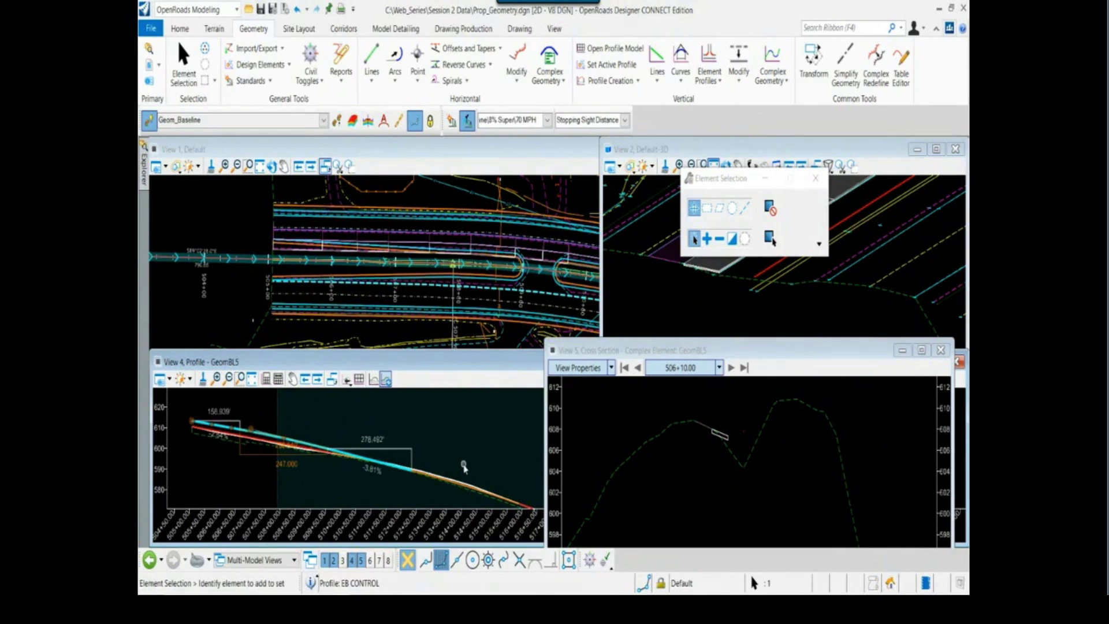
click(461, 449)
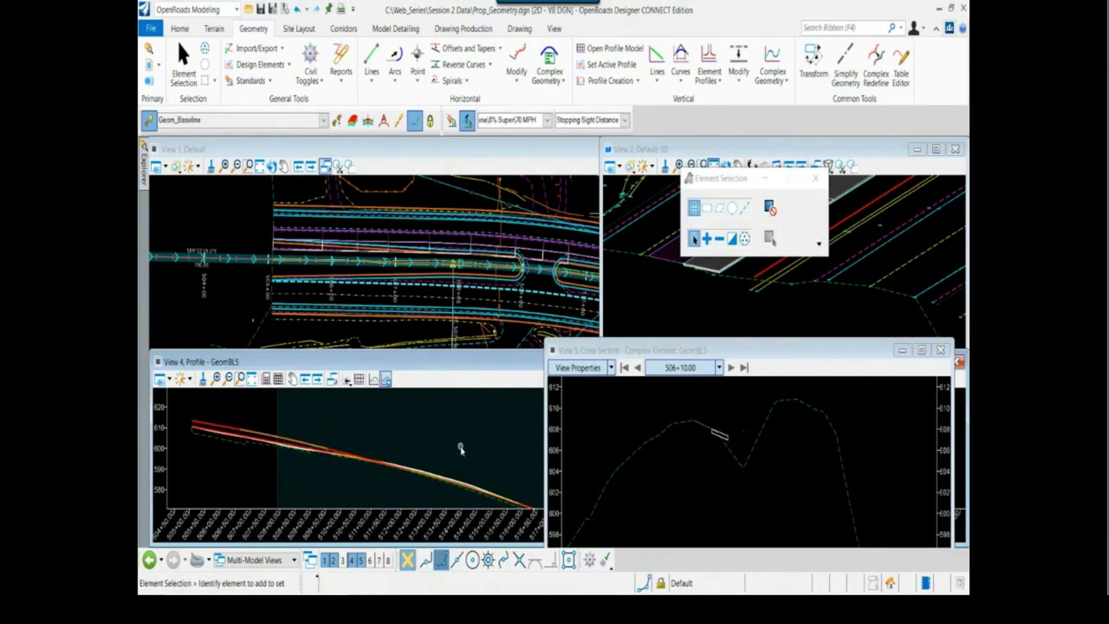
click(268, 441)
scroll(267, 442, up, 1)
scroll(267, 441, up, 1)
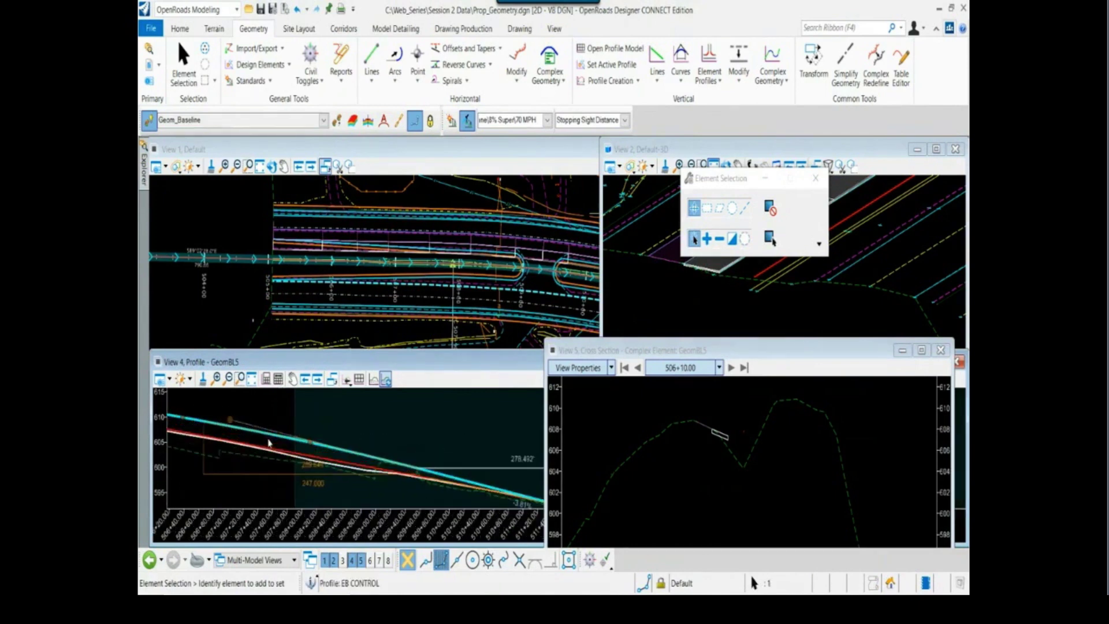
scroll(281, 440, up, 1)
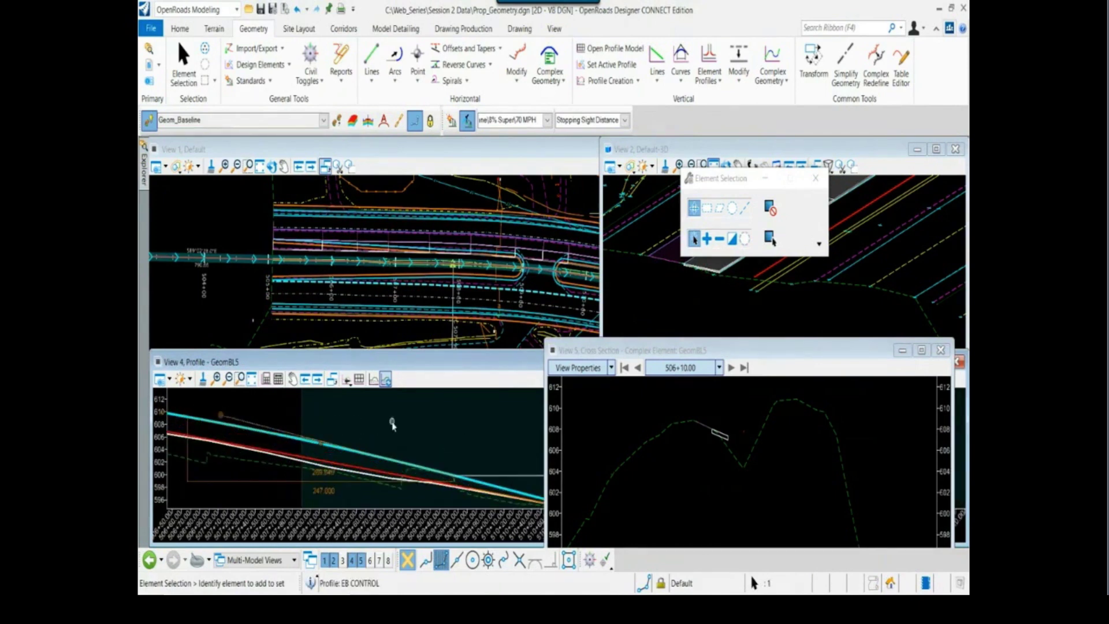
click(392, 424)
scroll(420, 438, down, 2)
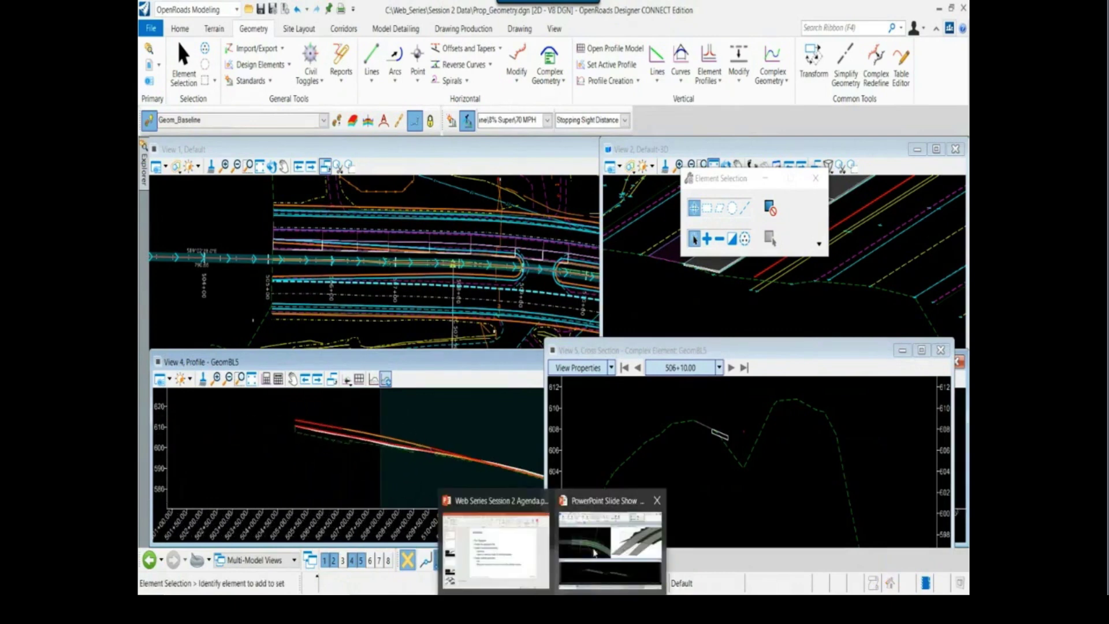
Switch to the PowerPoint slide show and replay the embedded corridor video from the start to review the widening cross sections.
click(595, 552)
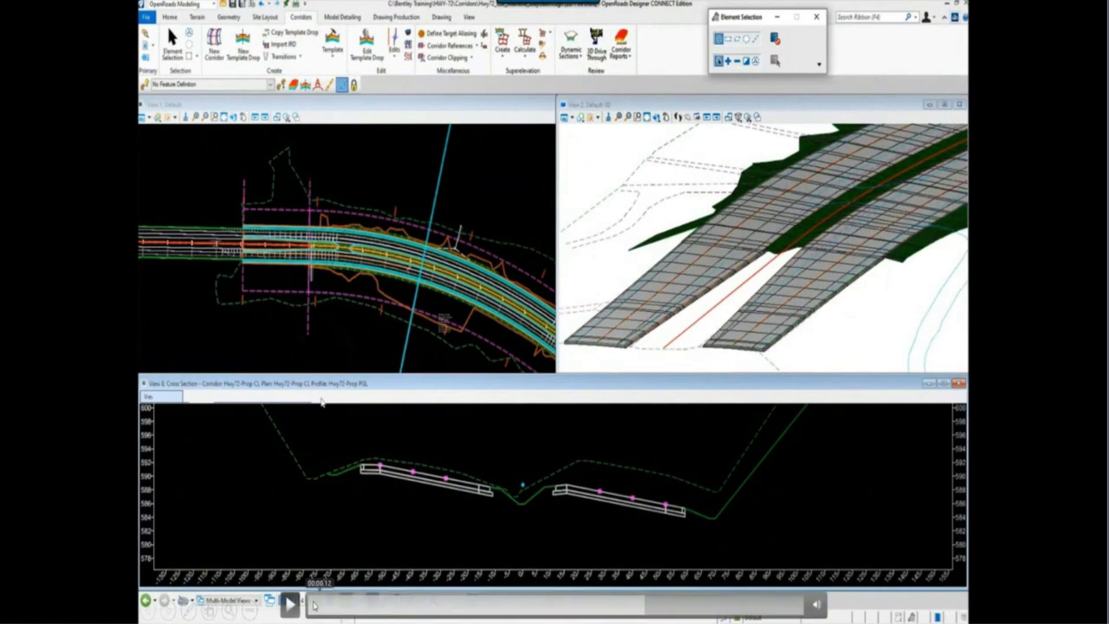
click(313, 607)
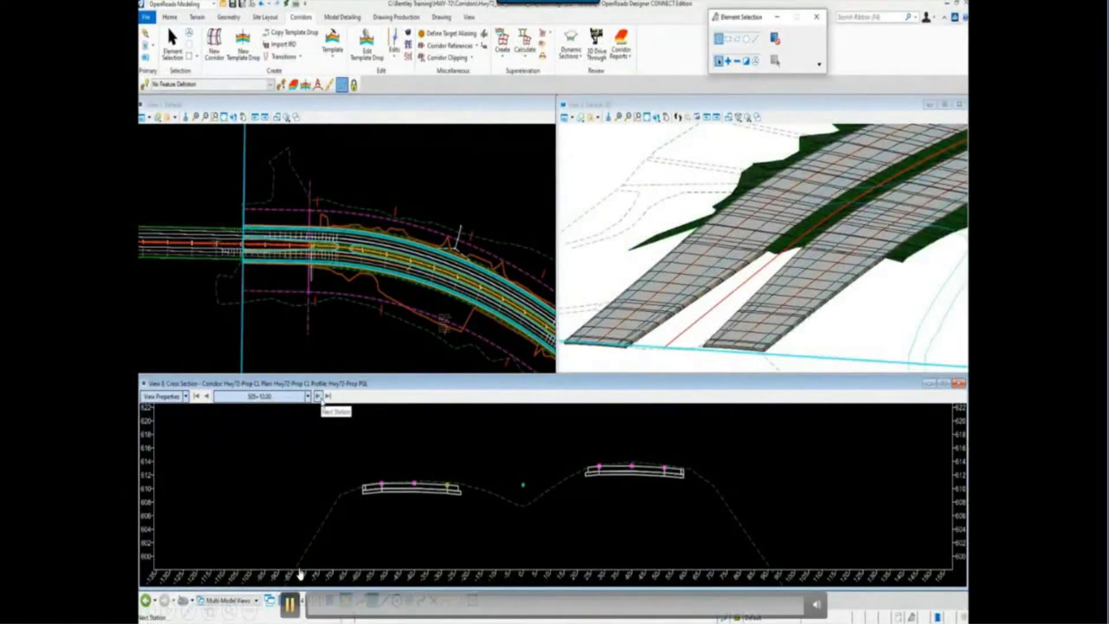
click(318, 396)
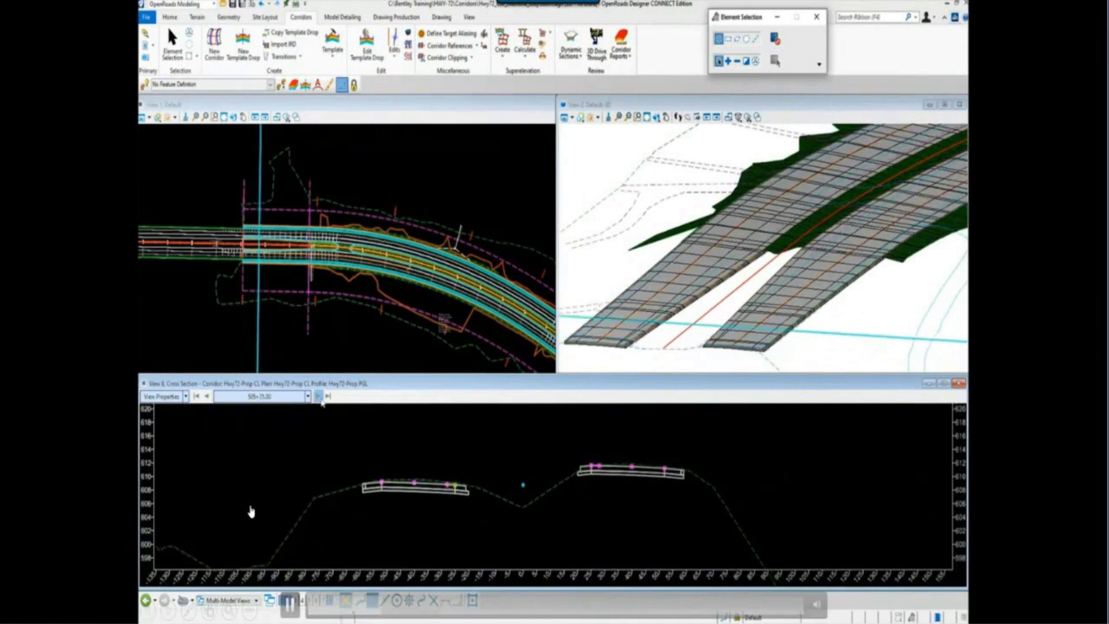